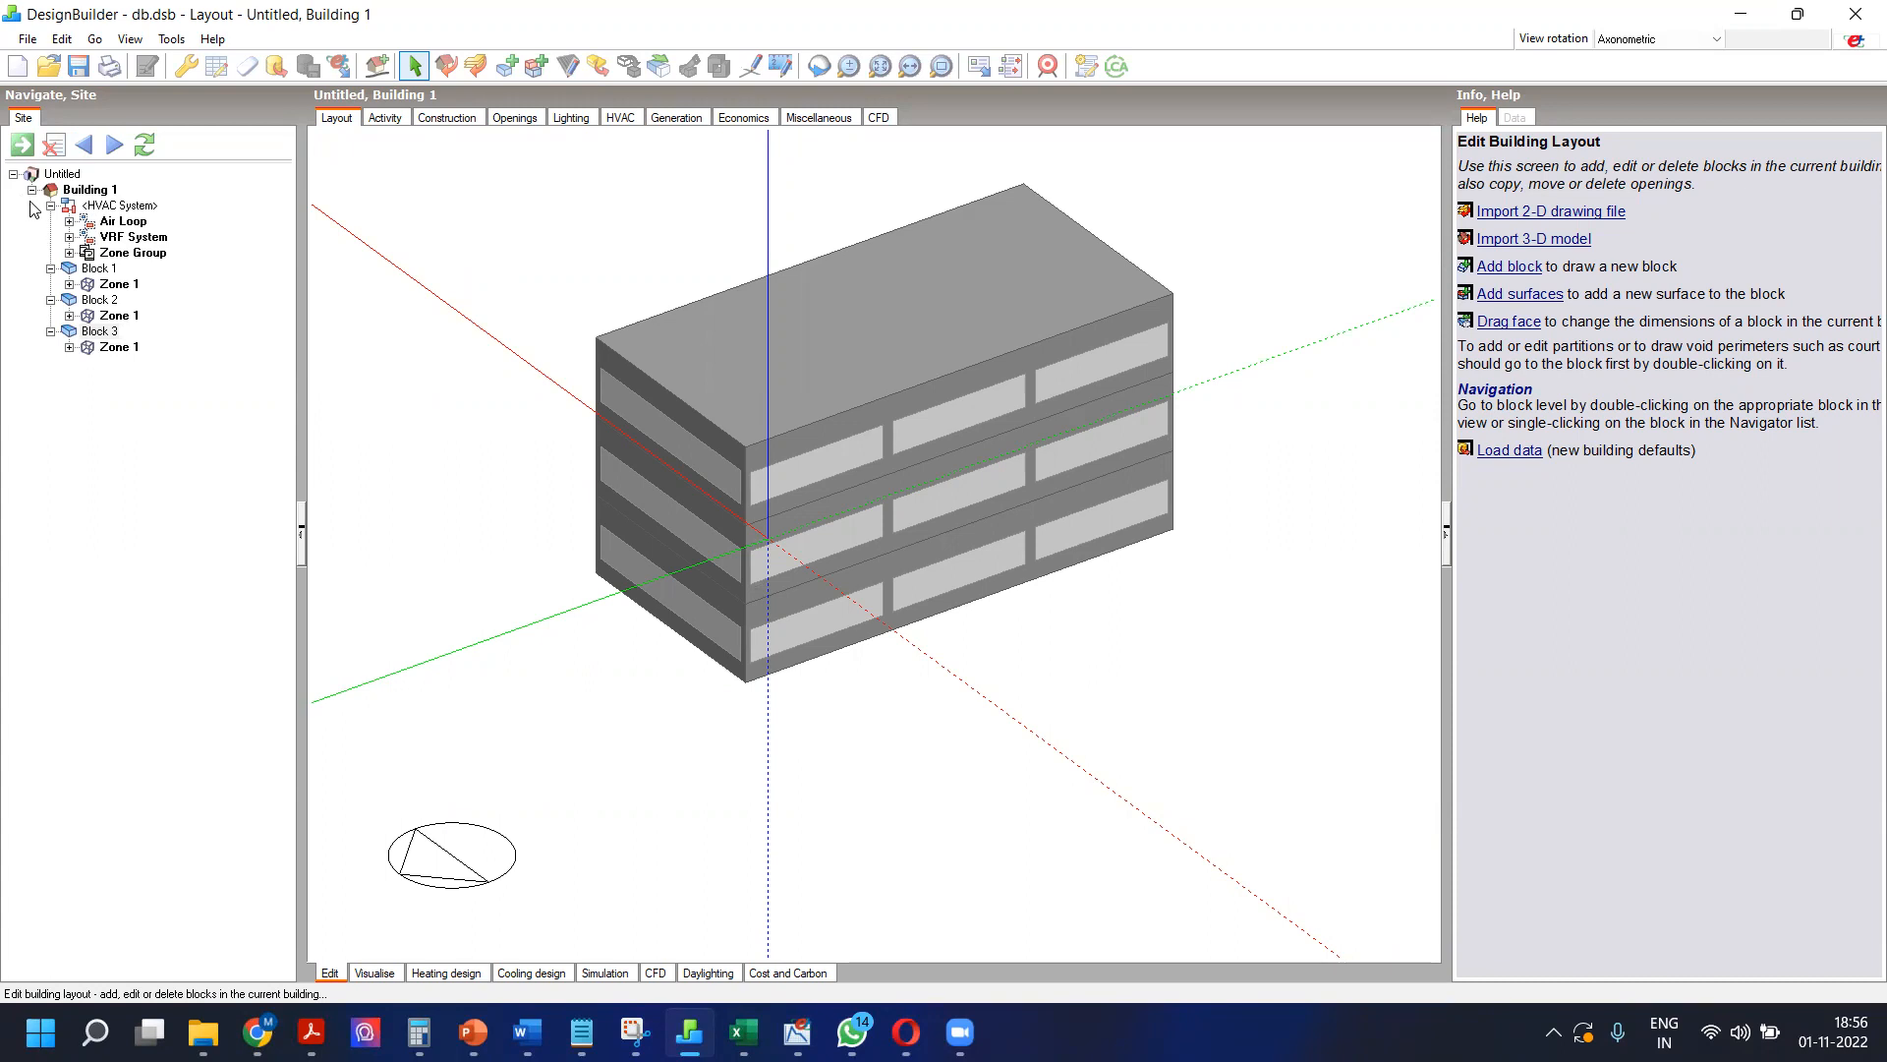
Step: Drill down from Block 1 through Zone 1 and its 90° wall to an external window, and widen the navigator
{"action": "left_click", "coordinate": [98, 270]}
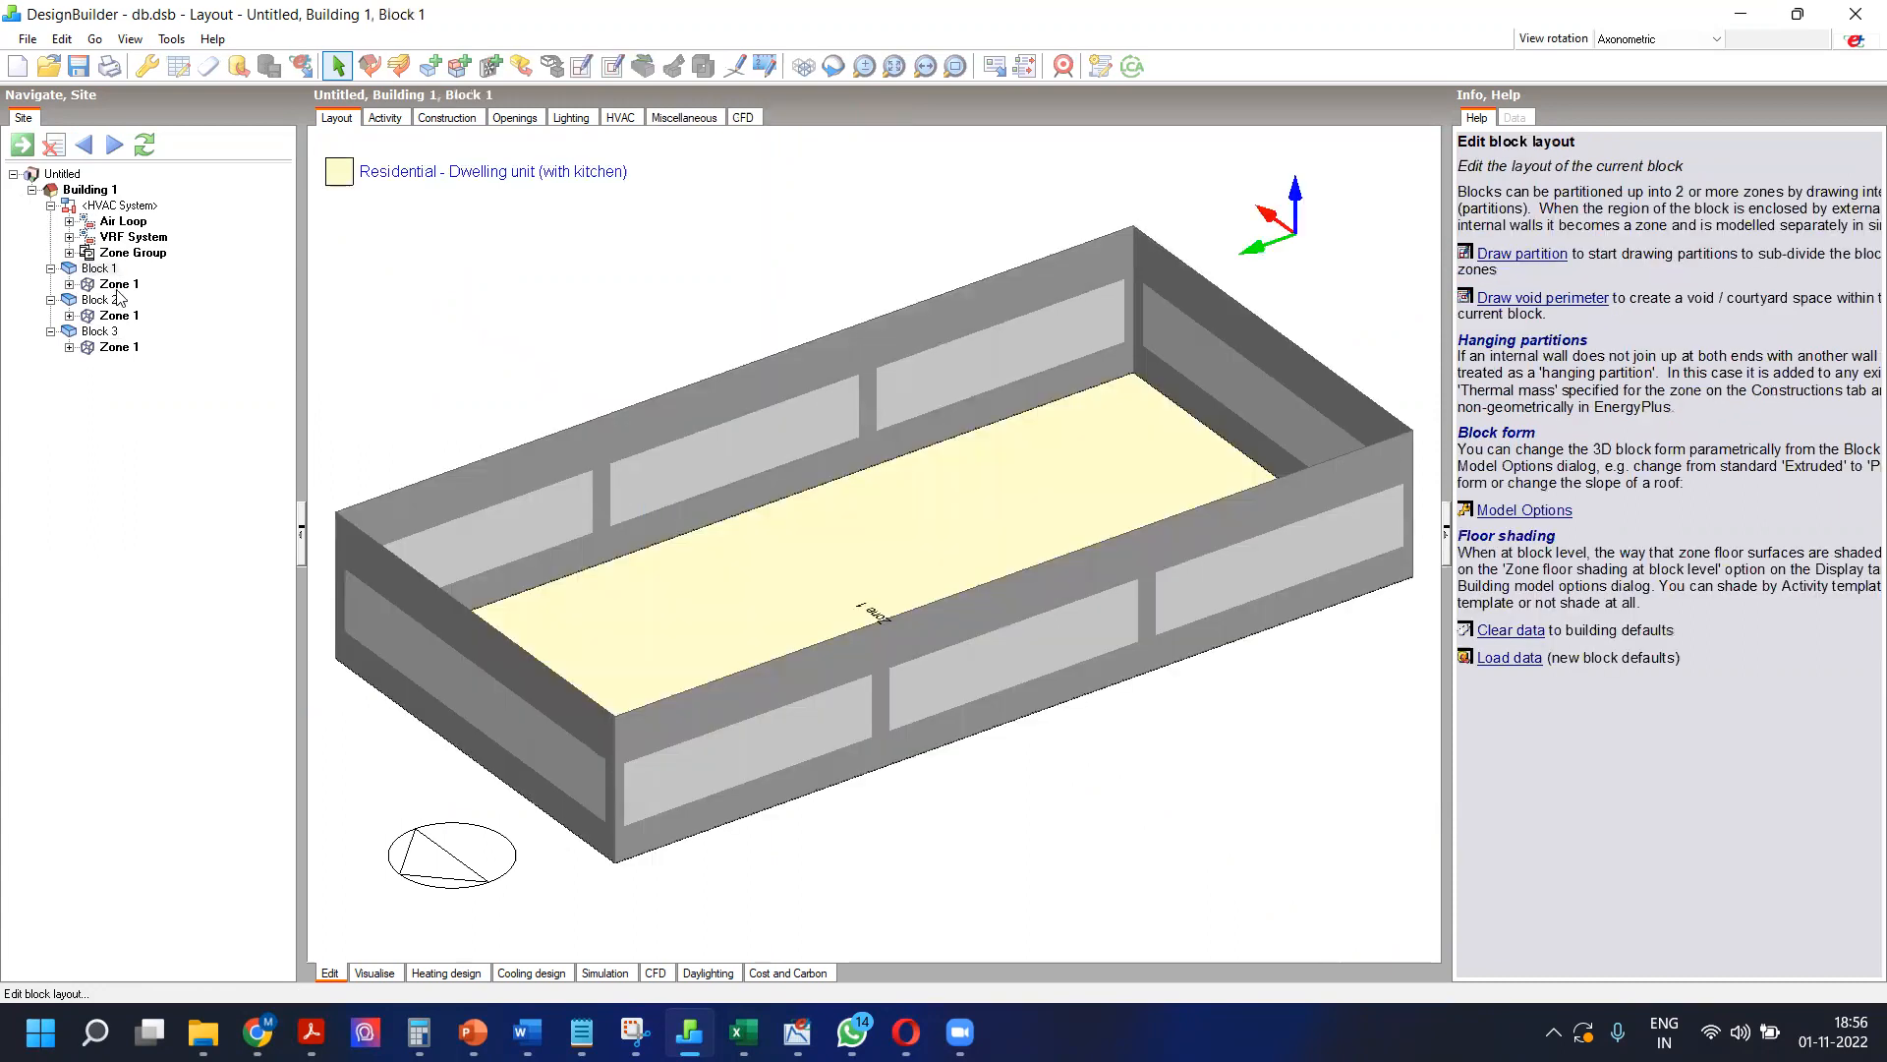
{"action": "left_click", "coordinate": [114, 285]}
{"action": "left_click", "coordinate": [110, 315]}
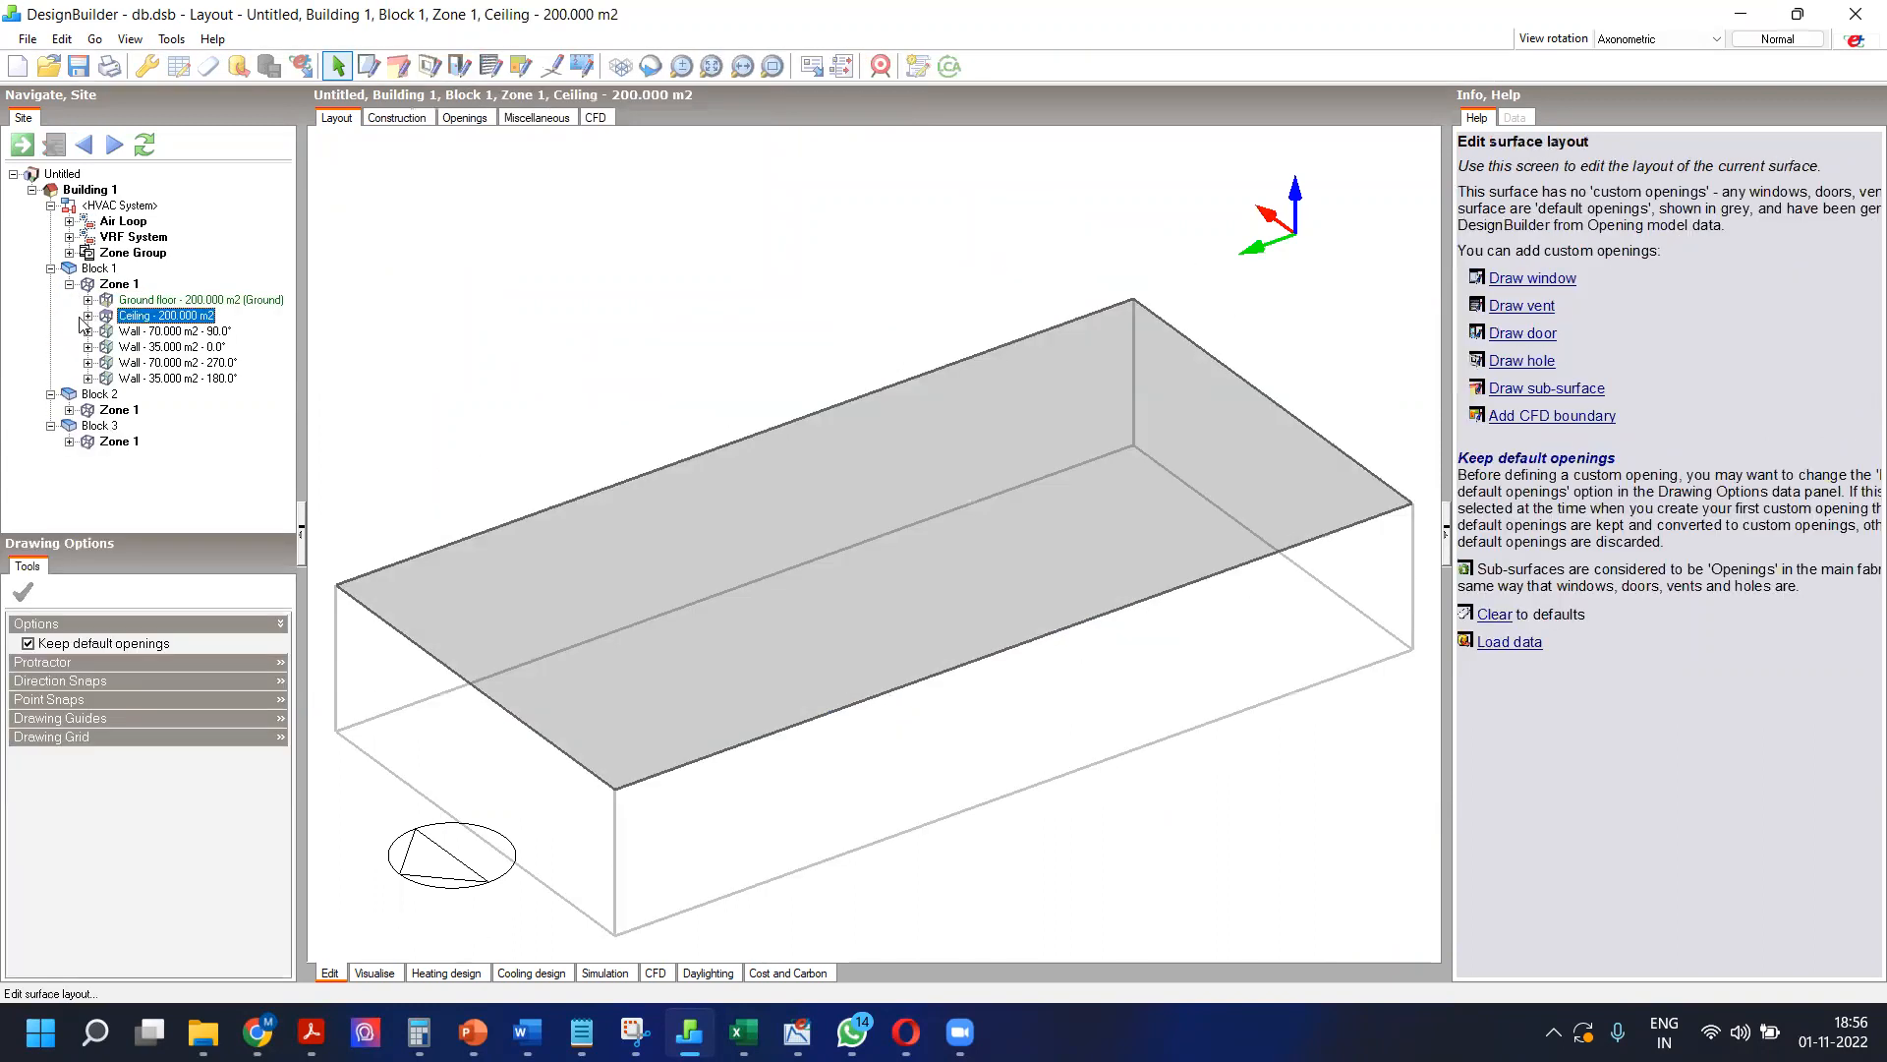
{"action": "left_click", "coordinate": [88, 331]}
{"action": "left_click", "coordinate": [144, 357]}
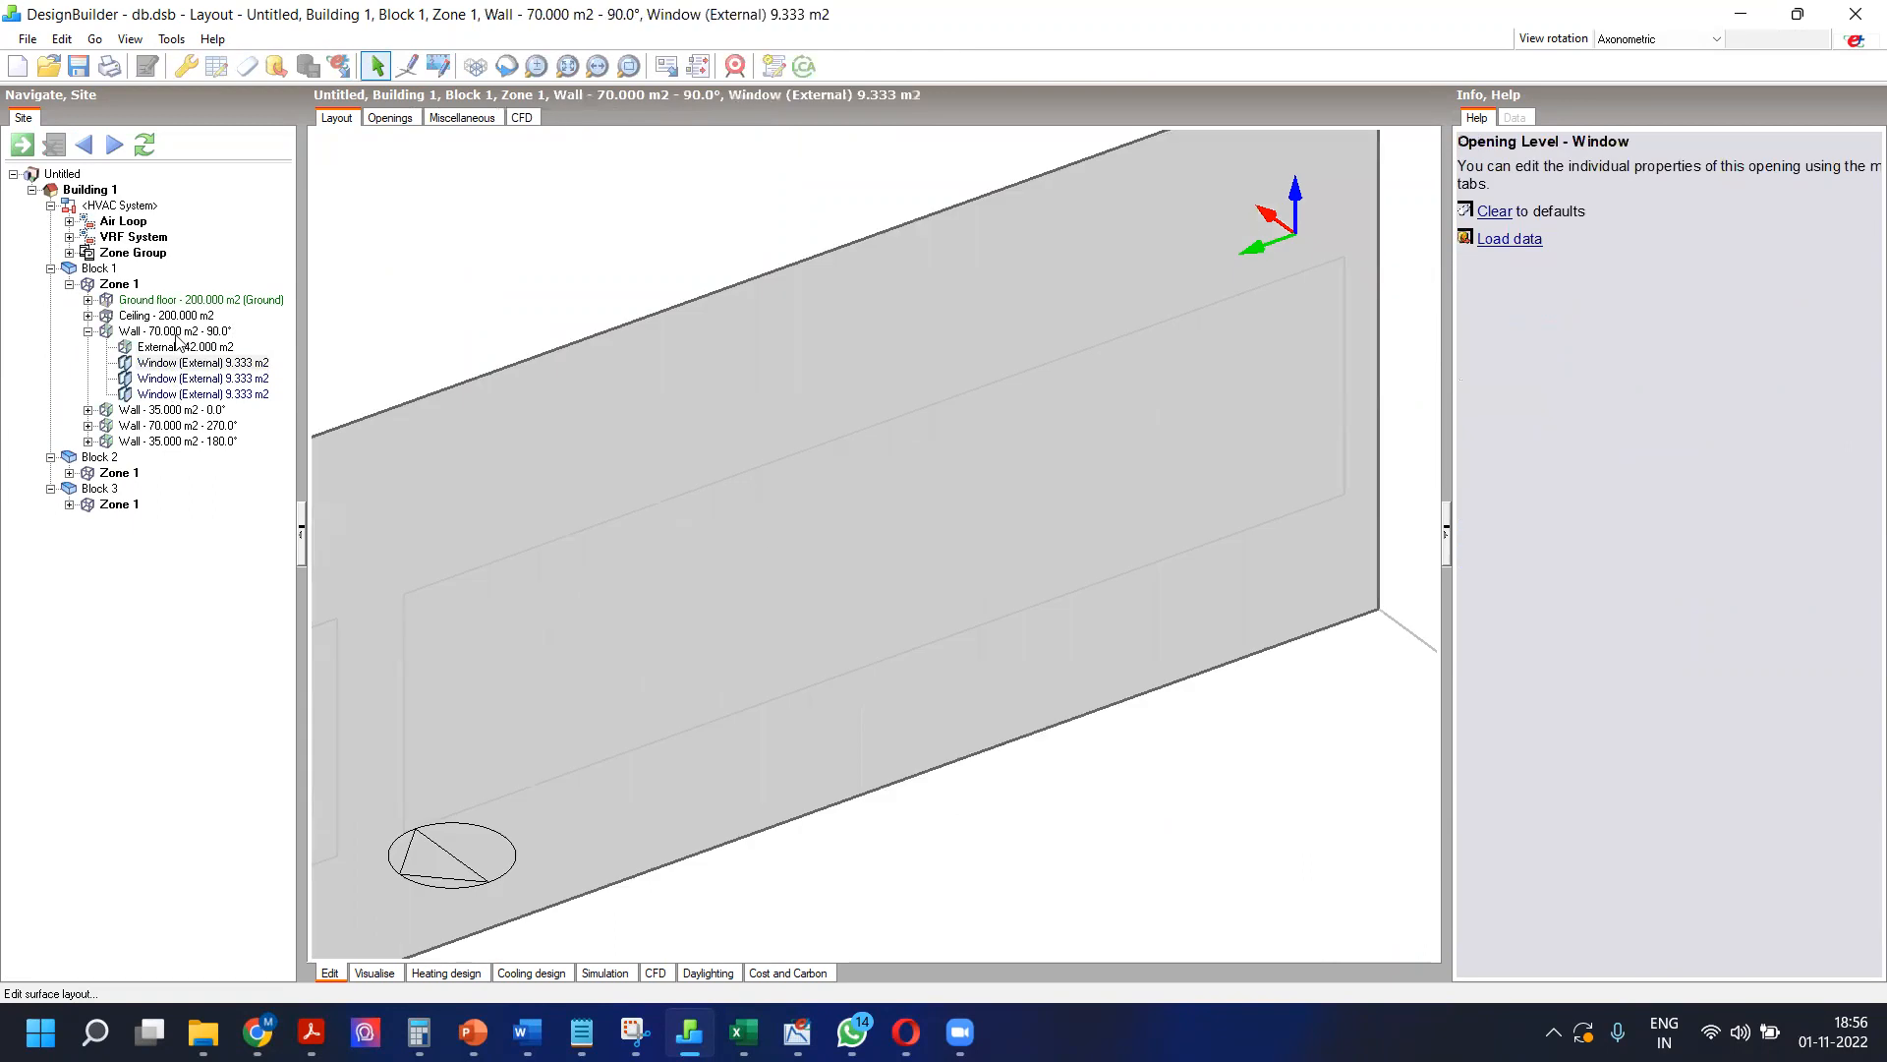
{"action": "left_click_drag", "start_coordinate": [332, 300], "coordinate": [373, 308]}
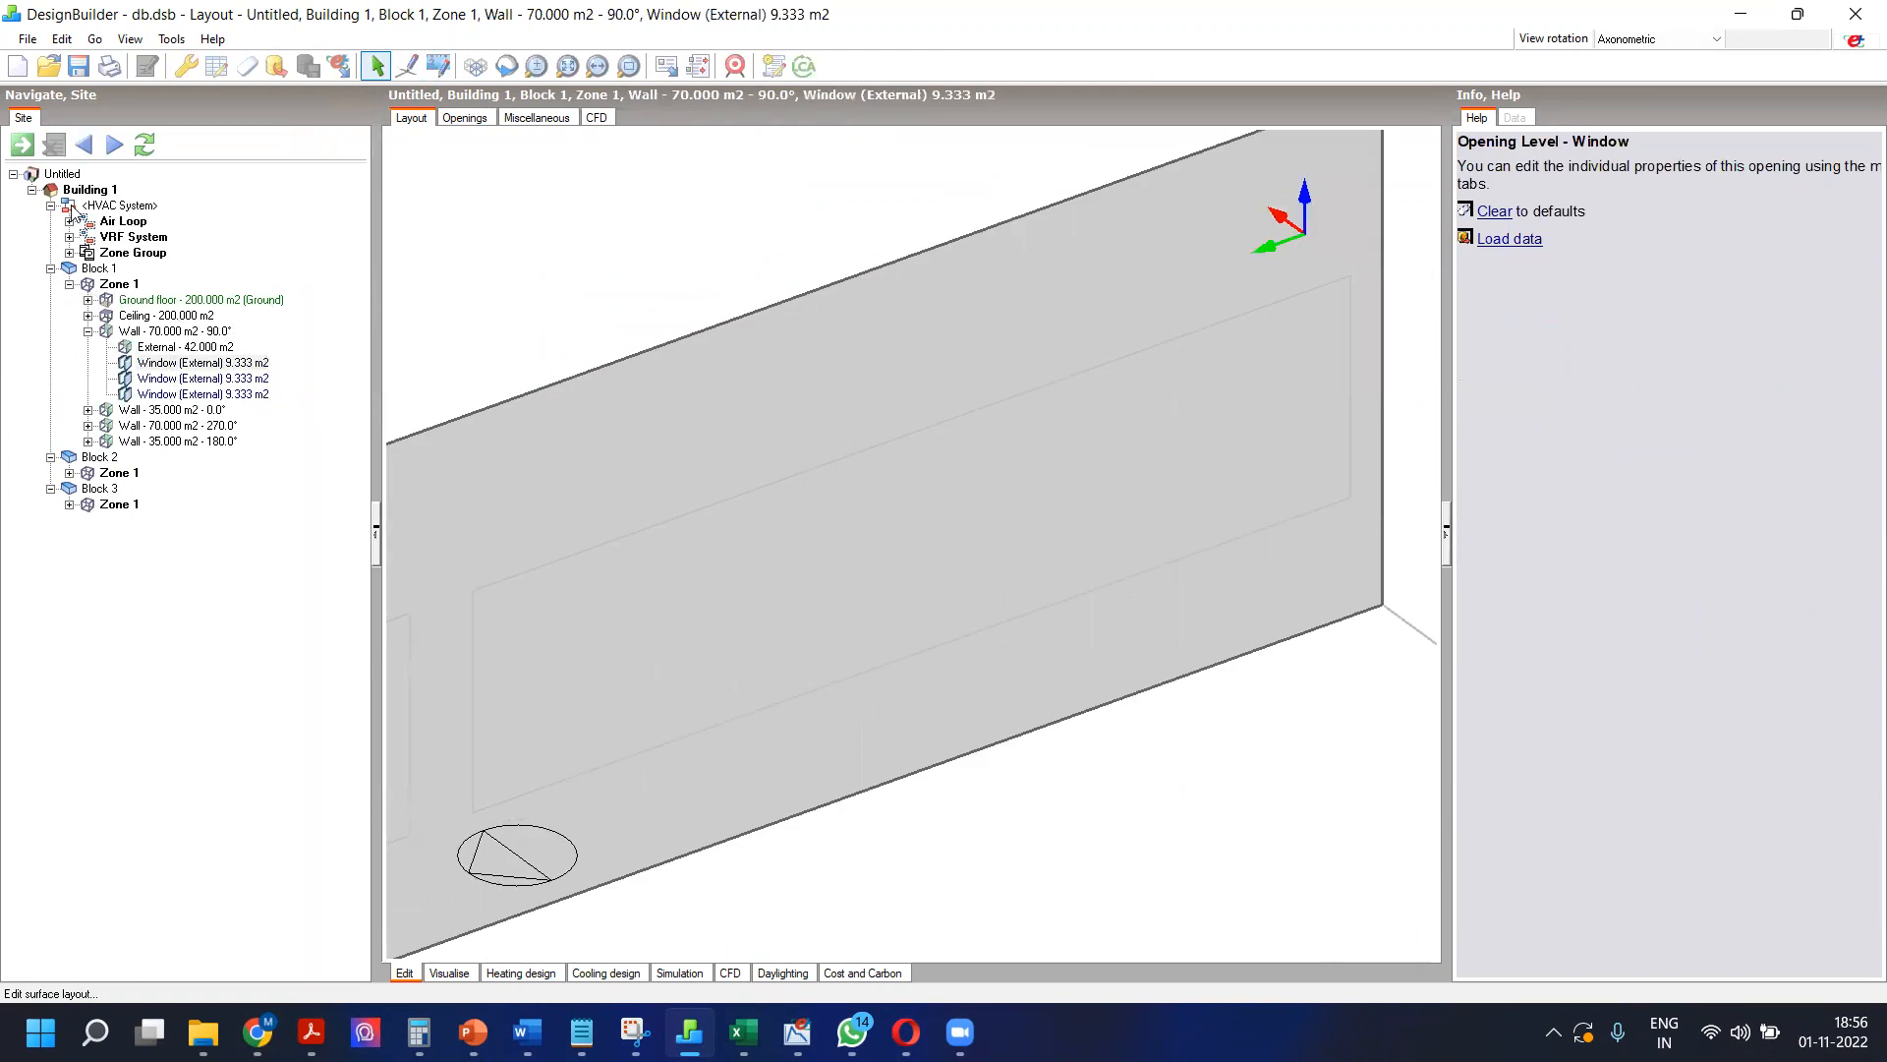
Step: Go back up one level at a time from the window through wall, zone and block to the whole building
{"action": "right_click", "coordinate": [518, 339]}
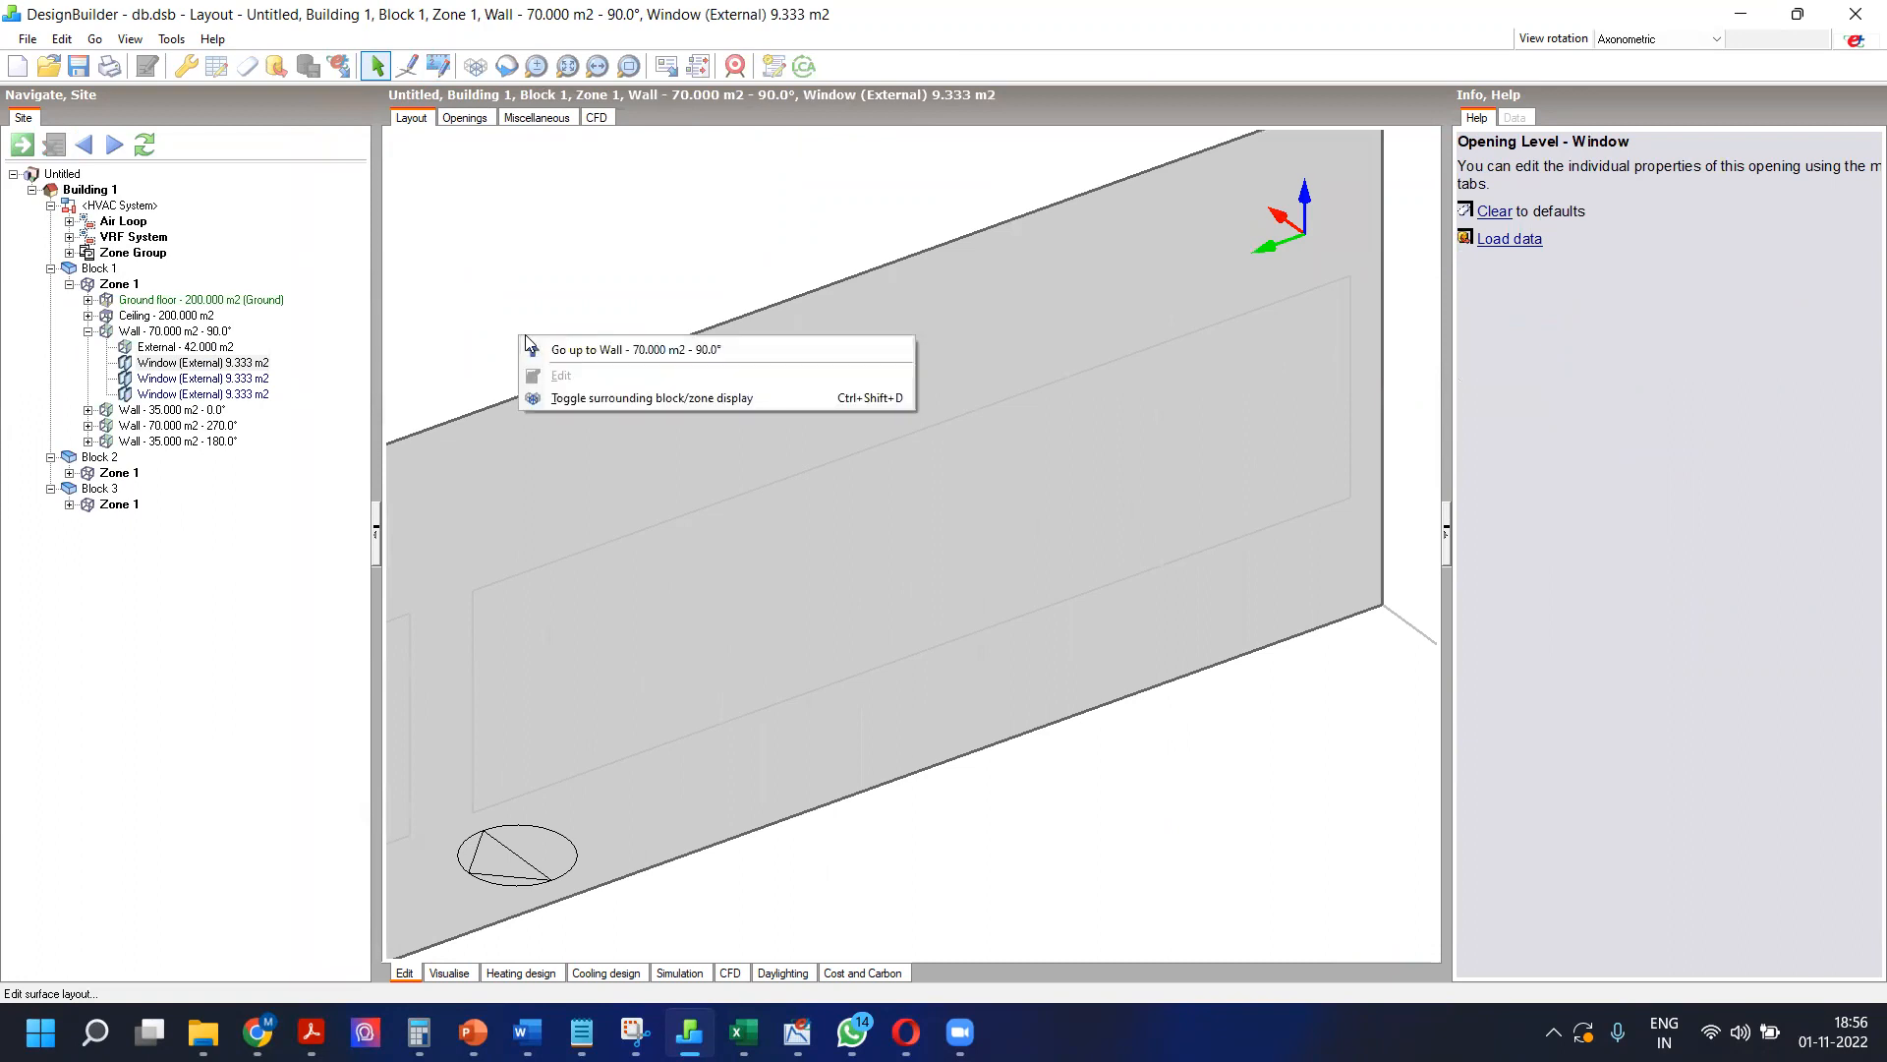
{"action": "left_click", "coordinate": [539, 349]}
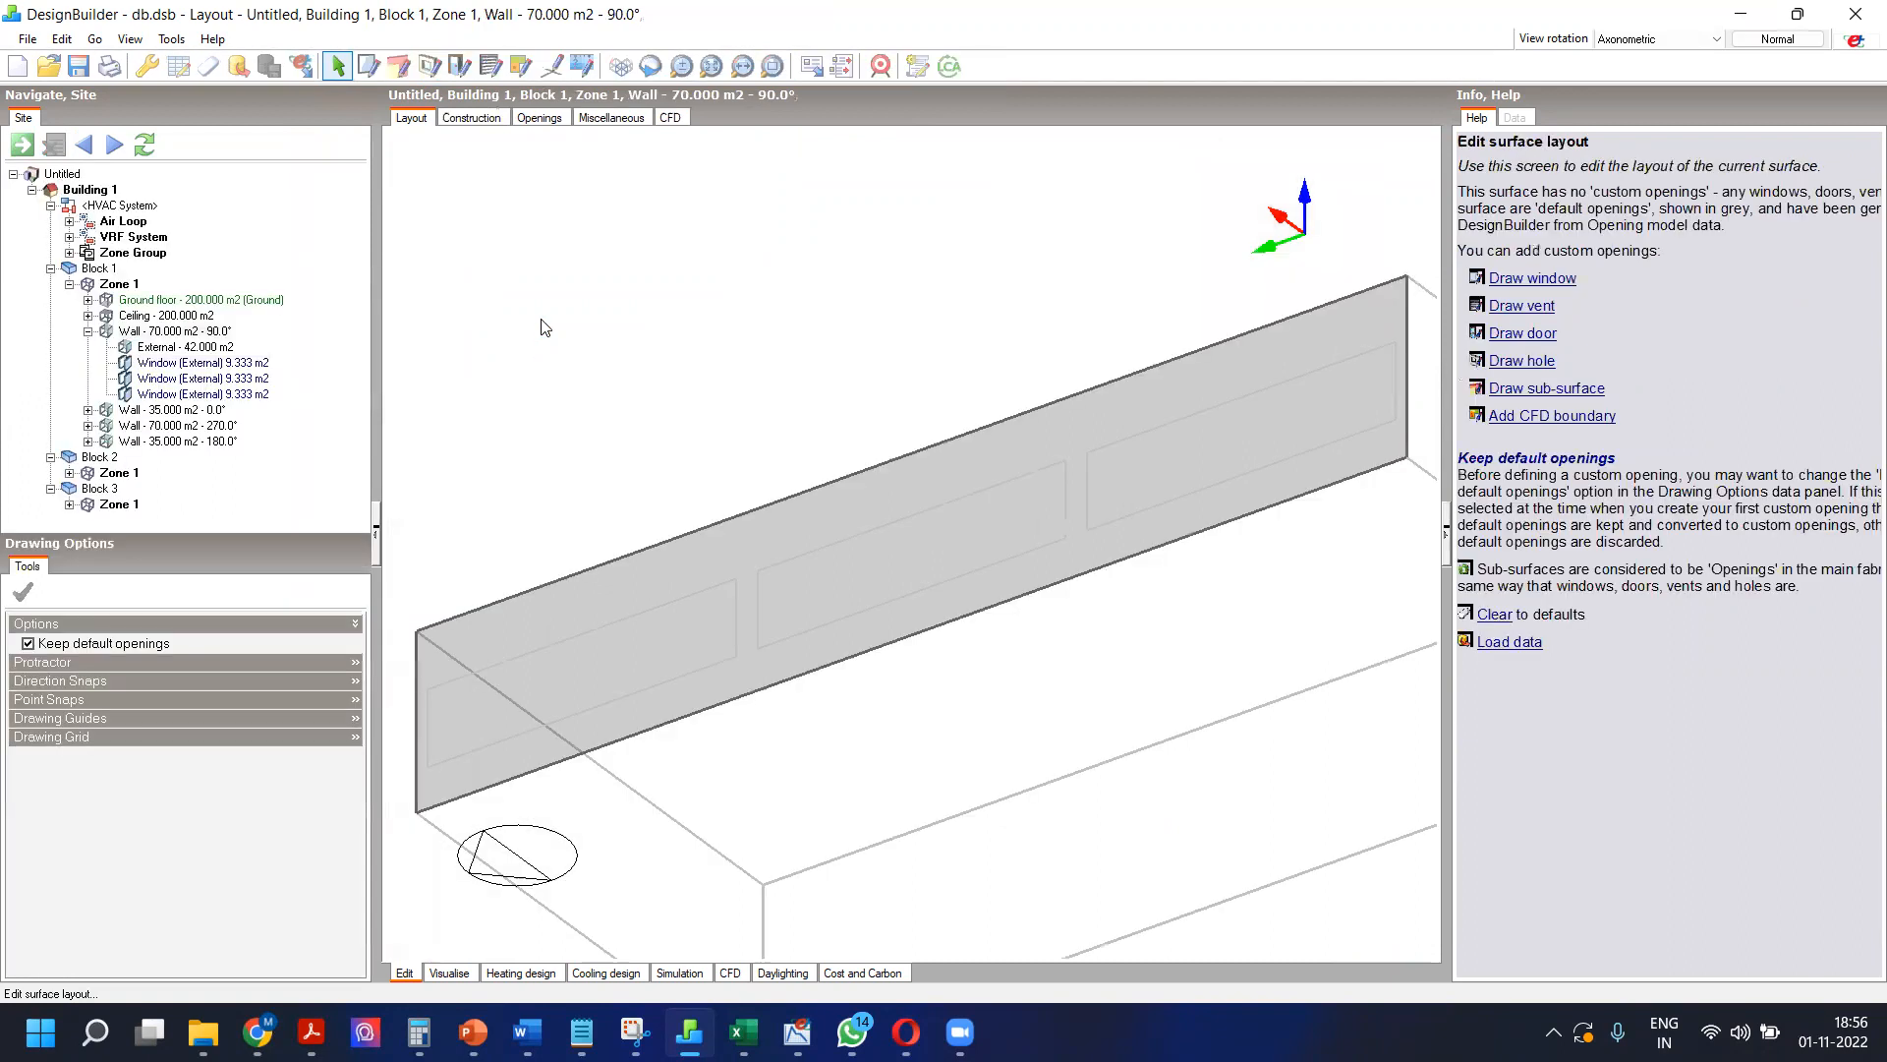
{"action": "right_click", "coordinate": [546, 327]}
{"action": "left_click", "coordinate": [553, 338]}
{"action": "right_click", "coordinate": [556, 306]}
{"action": "left_click", "coordinate": [580, 312]}
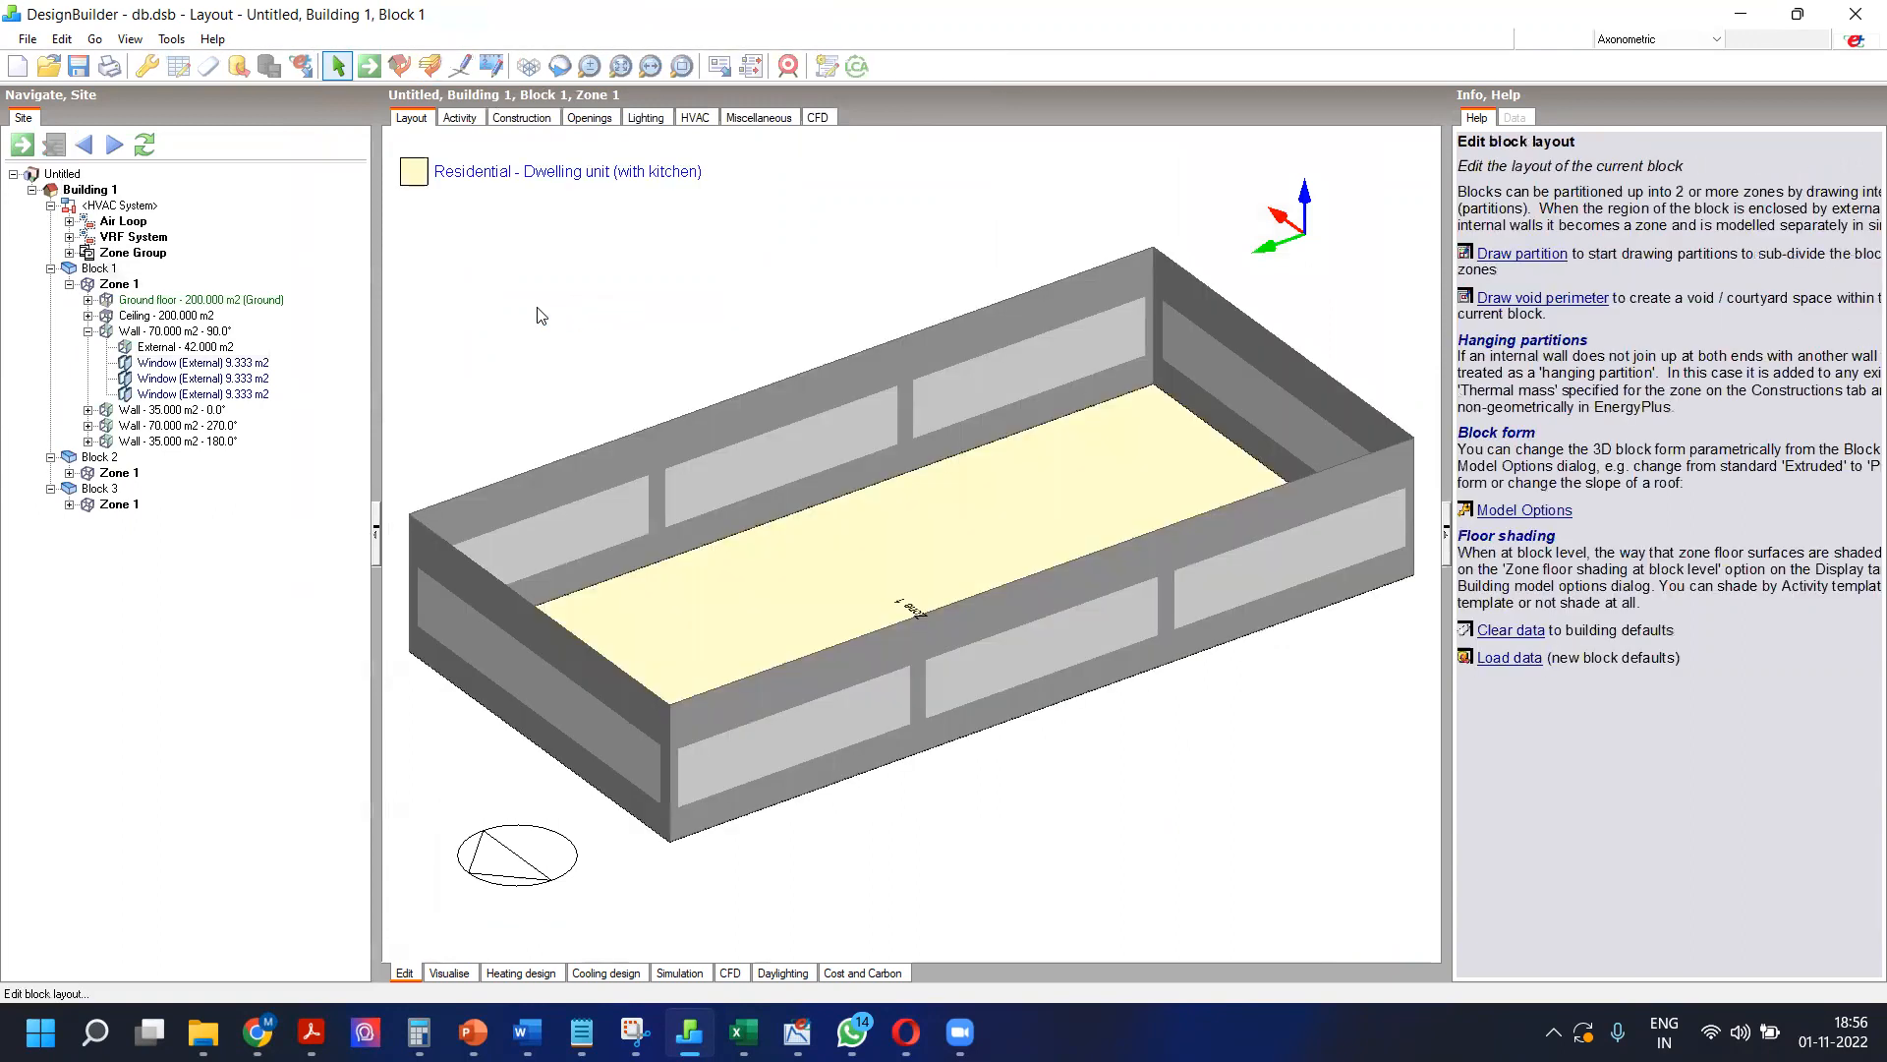
{"action": "right_click", "coordinate": [538, 315]}
{"action": "left_click", "coordinate": [557, 328]}
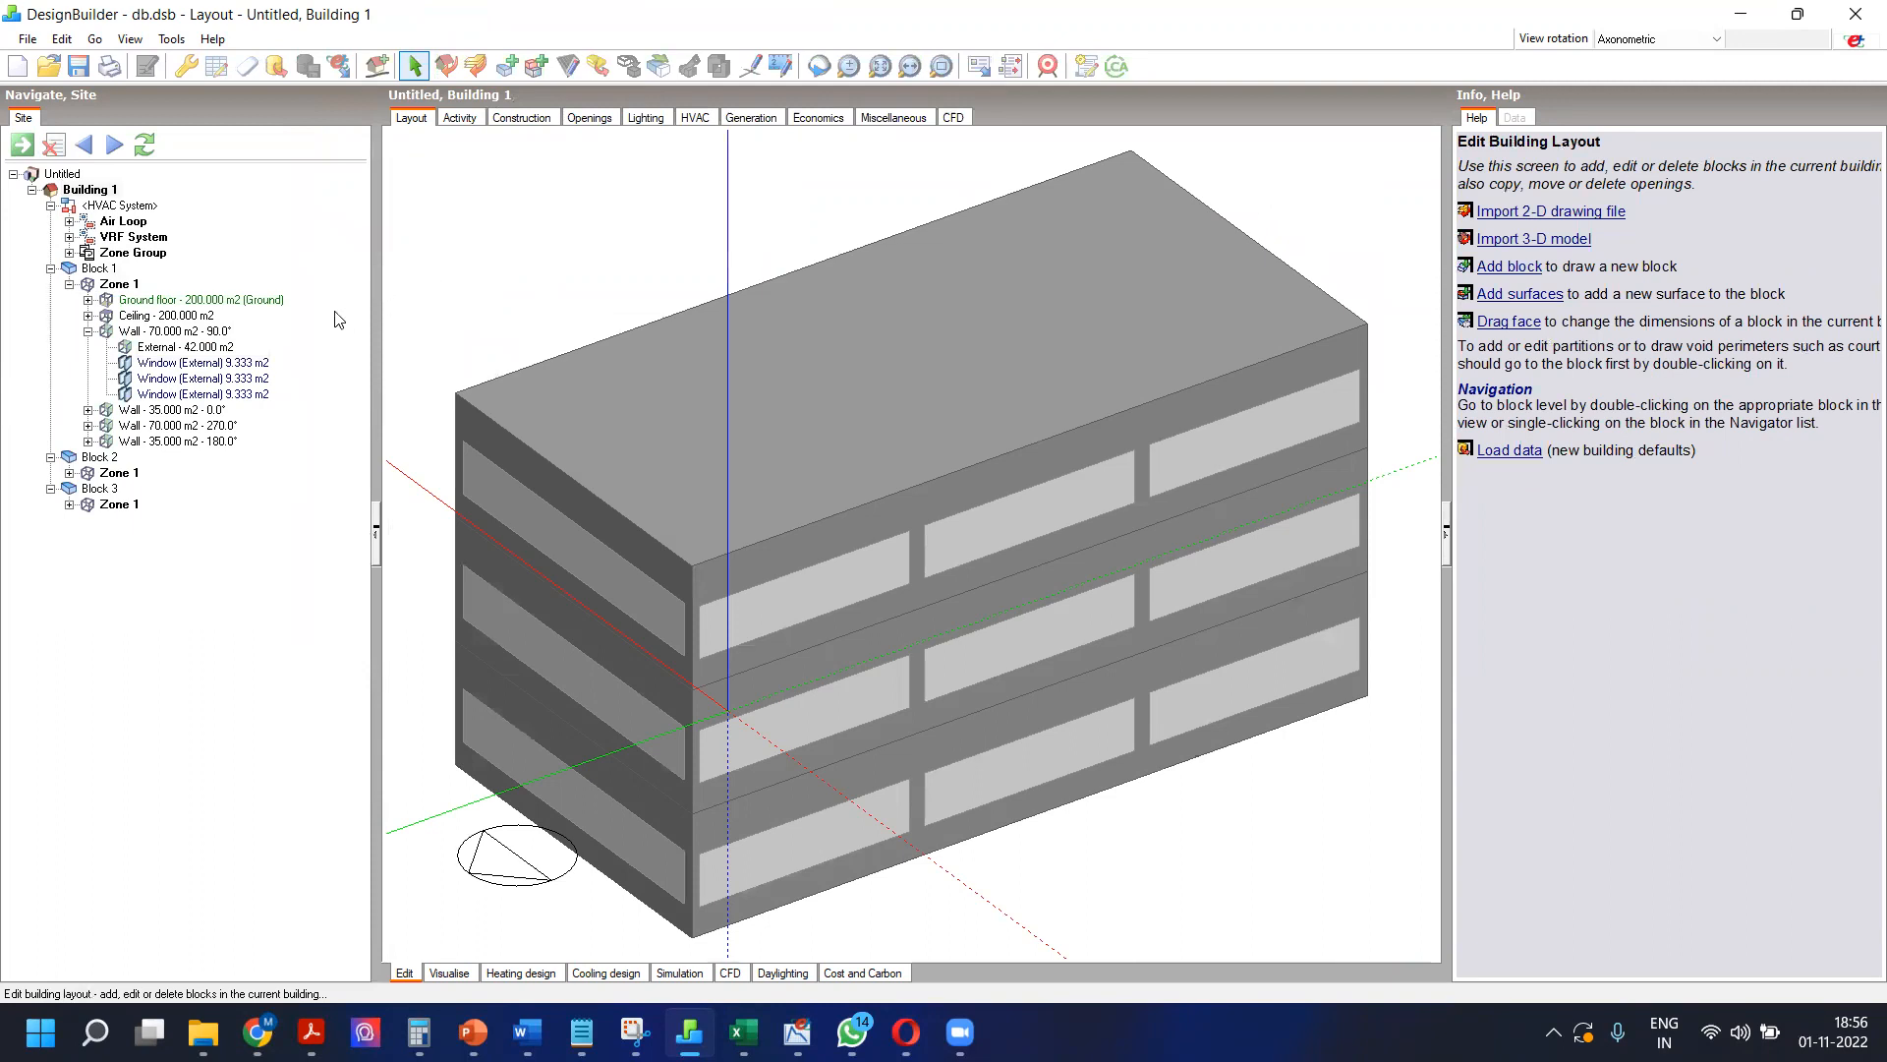
Step: Jump directly to an external window of Block 1's 90° wall, return to Building 1 and collapse Block 1's zone
{"action": "left_click", "coordinate": [147, 380]}
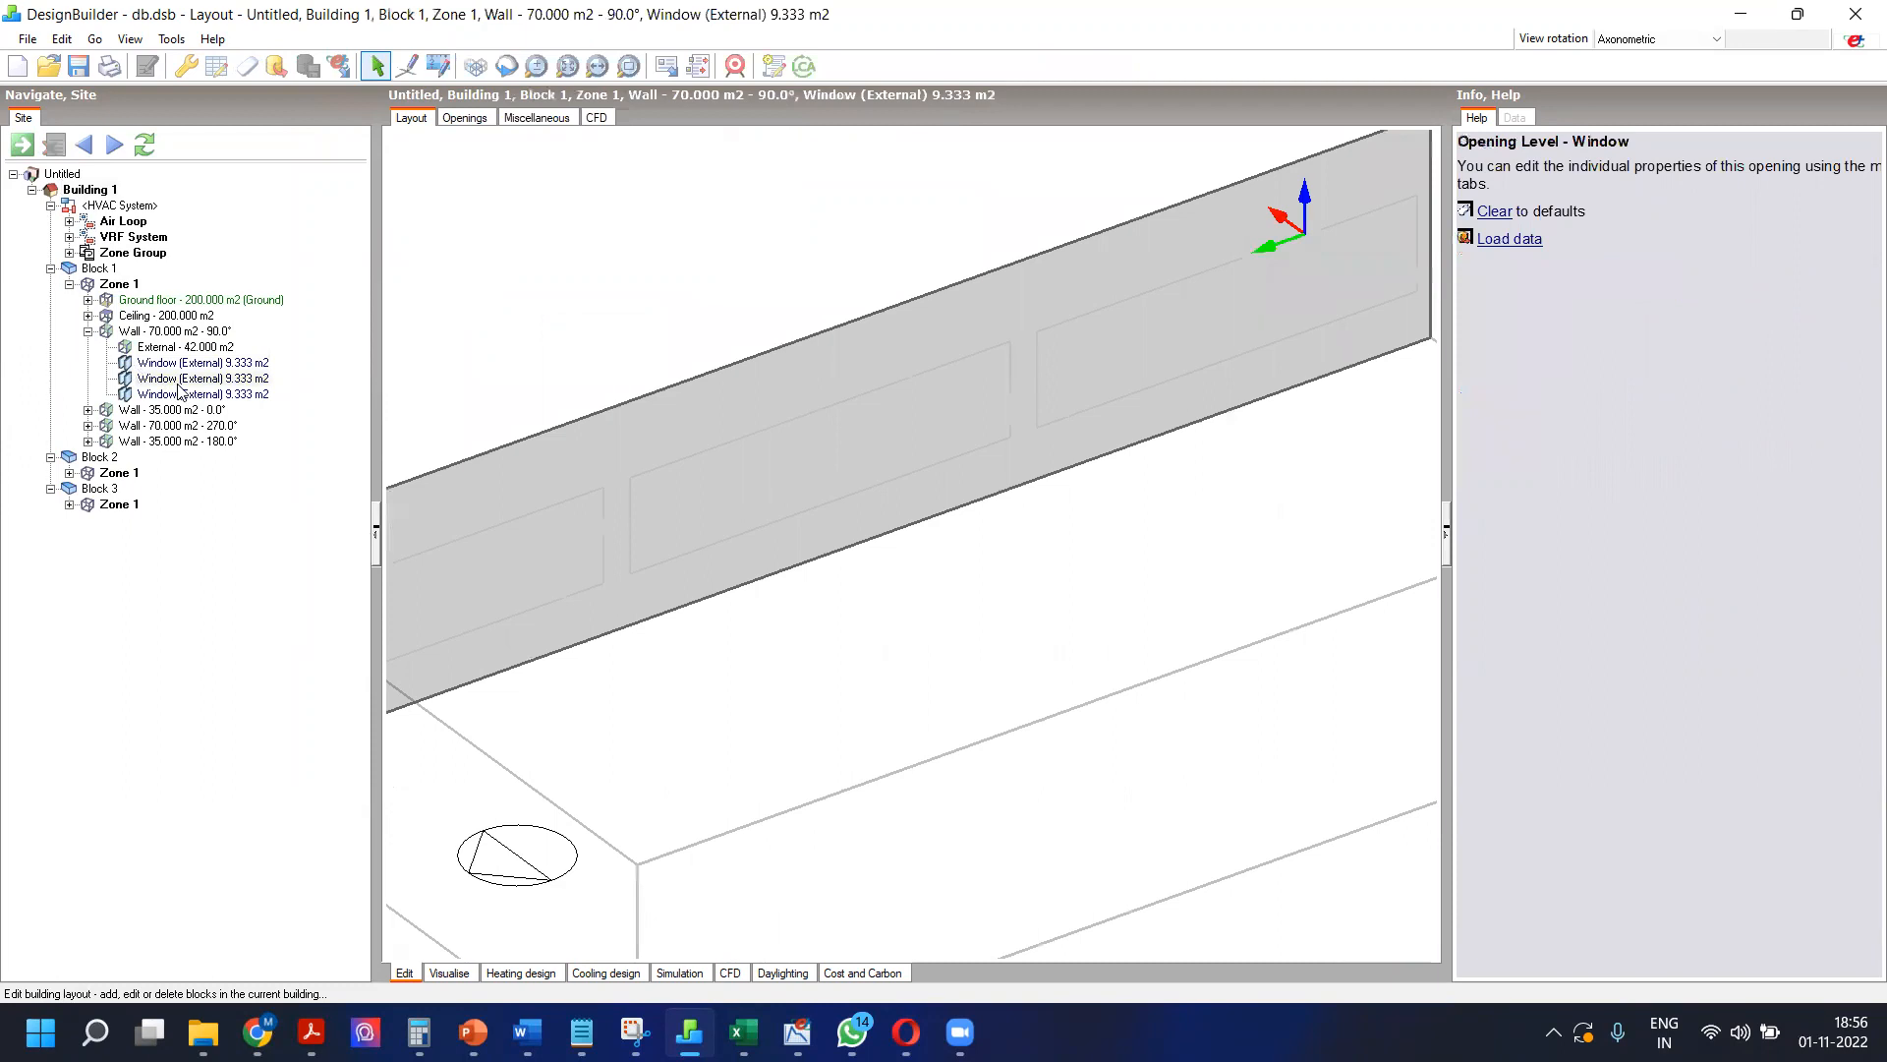
{"action": "left_click", "coordinate": [98, 190]}
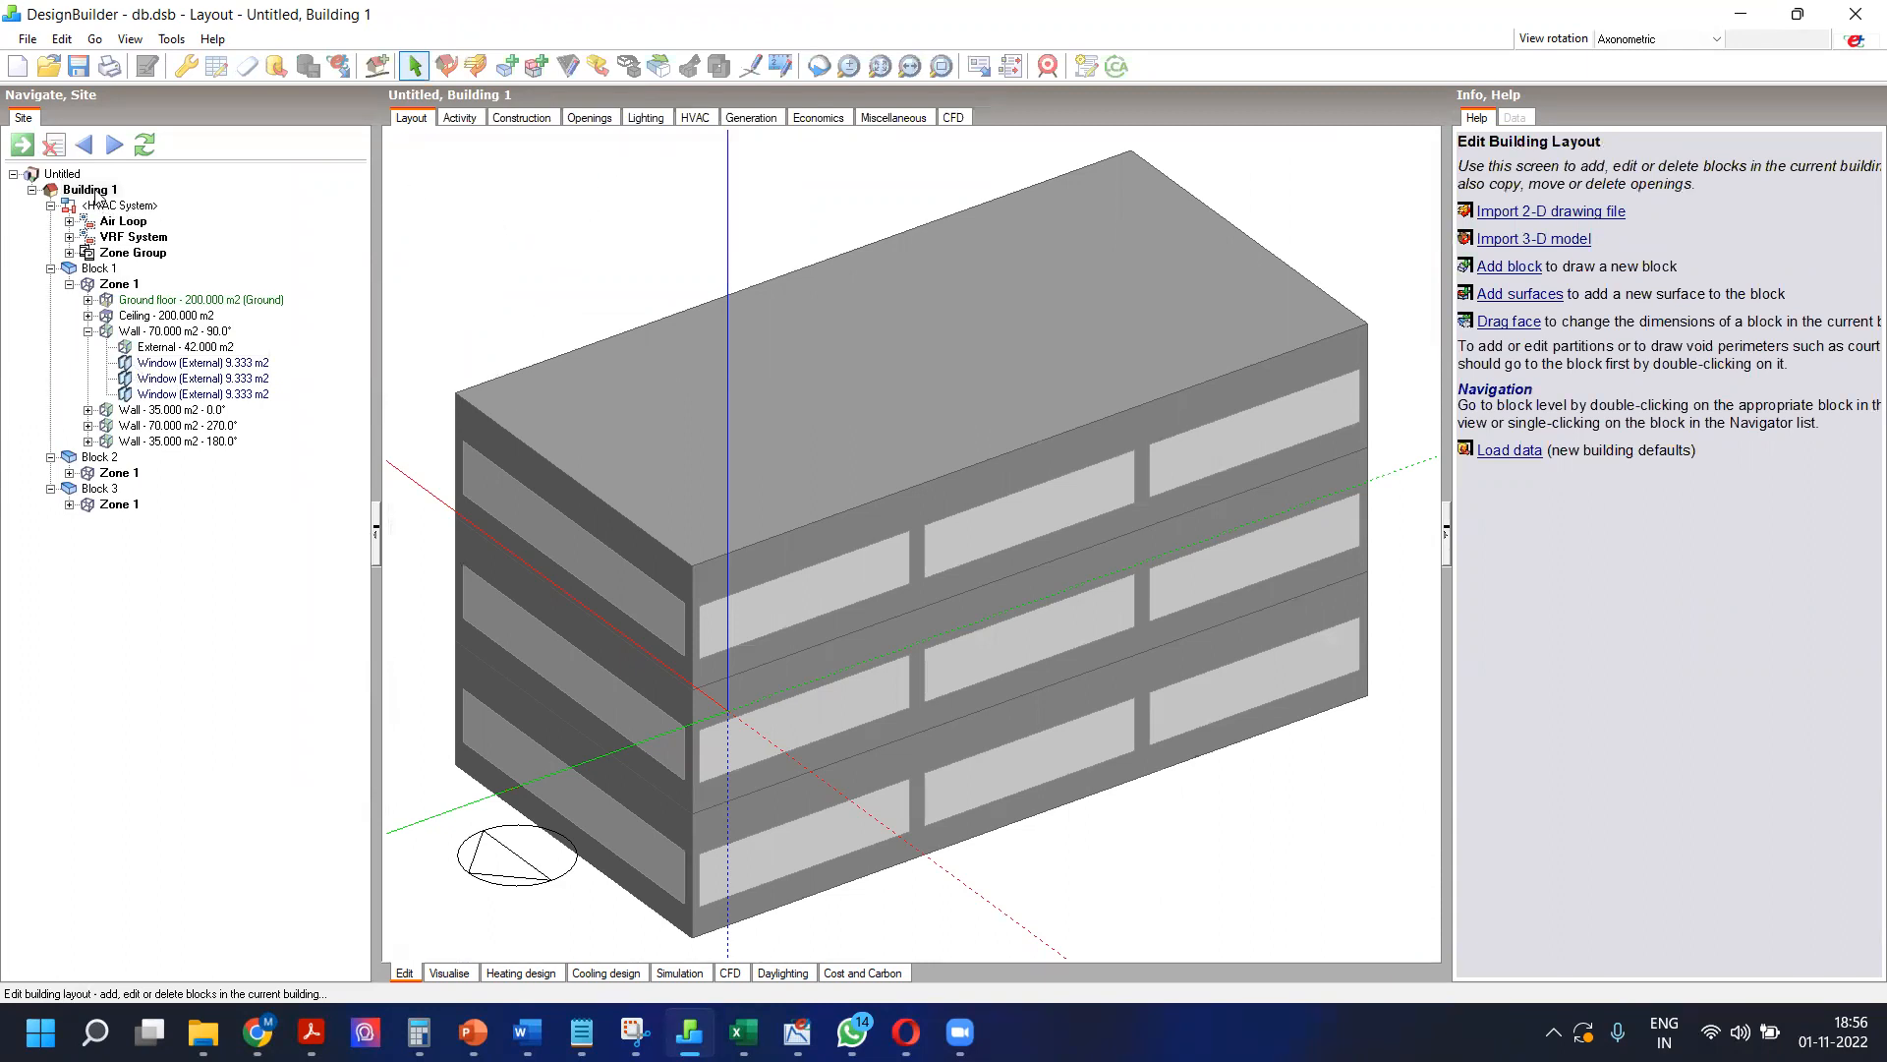
{"action": "left_click", "coordinate": [70, 285]}
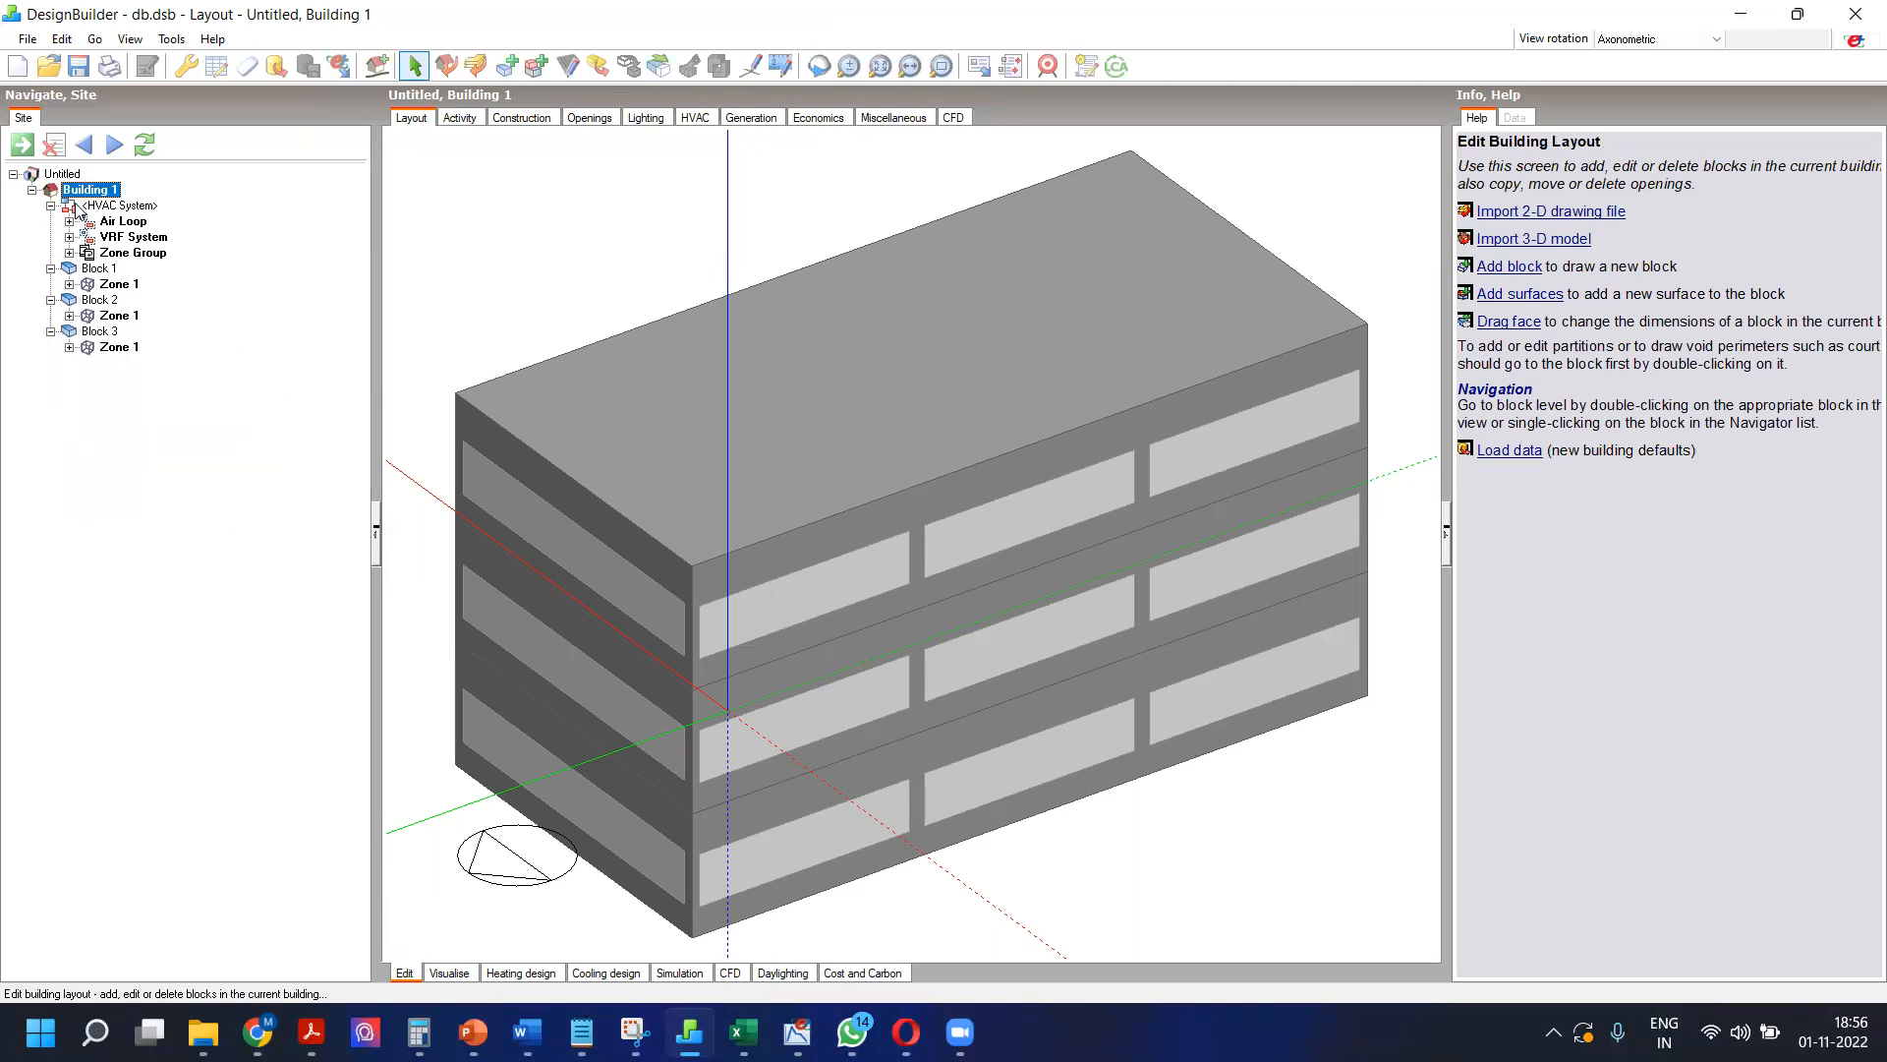
Step: View the layouts of Block 1 and of Block 2's Zone 1, and return to the Building 1 layout
{"action": "left_click", "coordinate": [103, 273]}
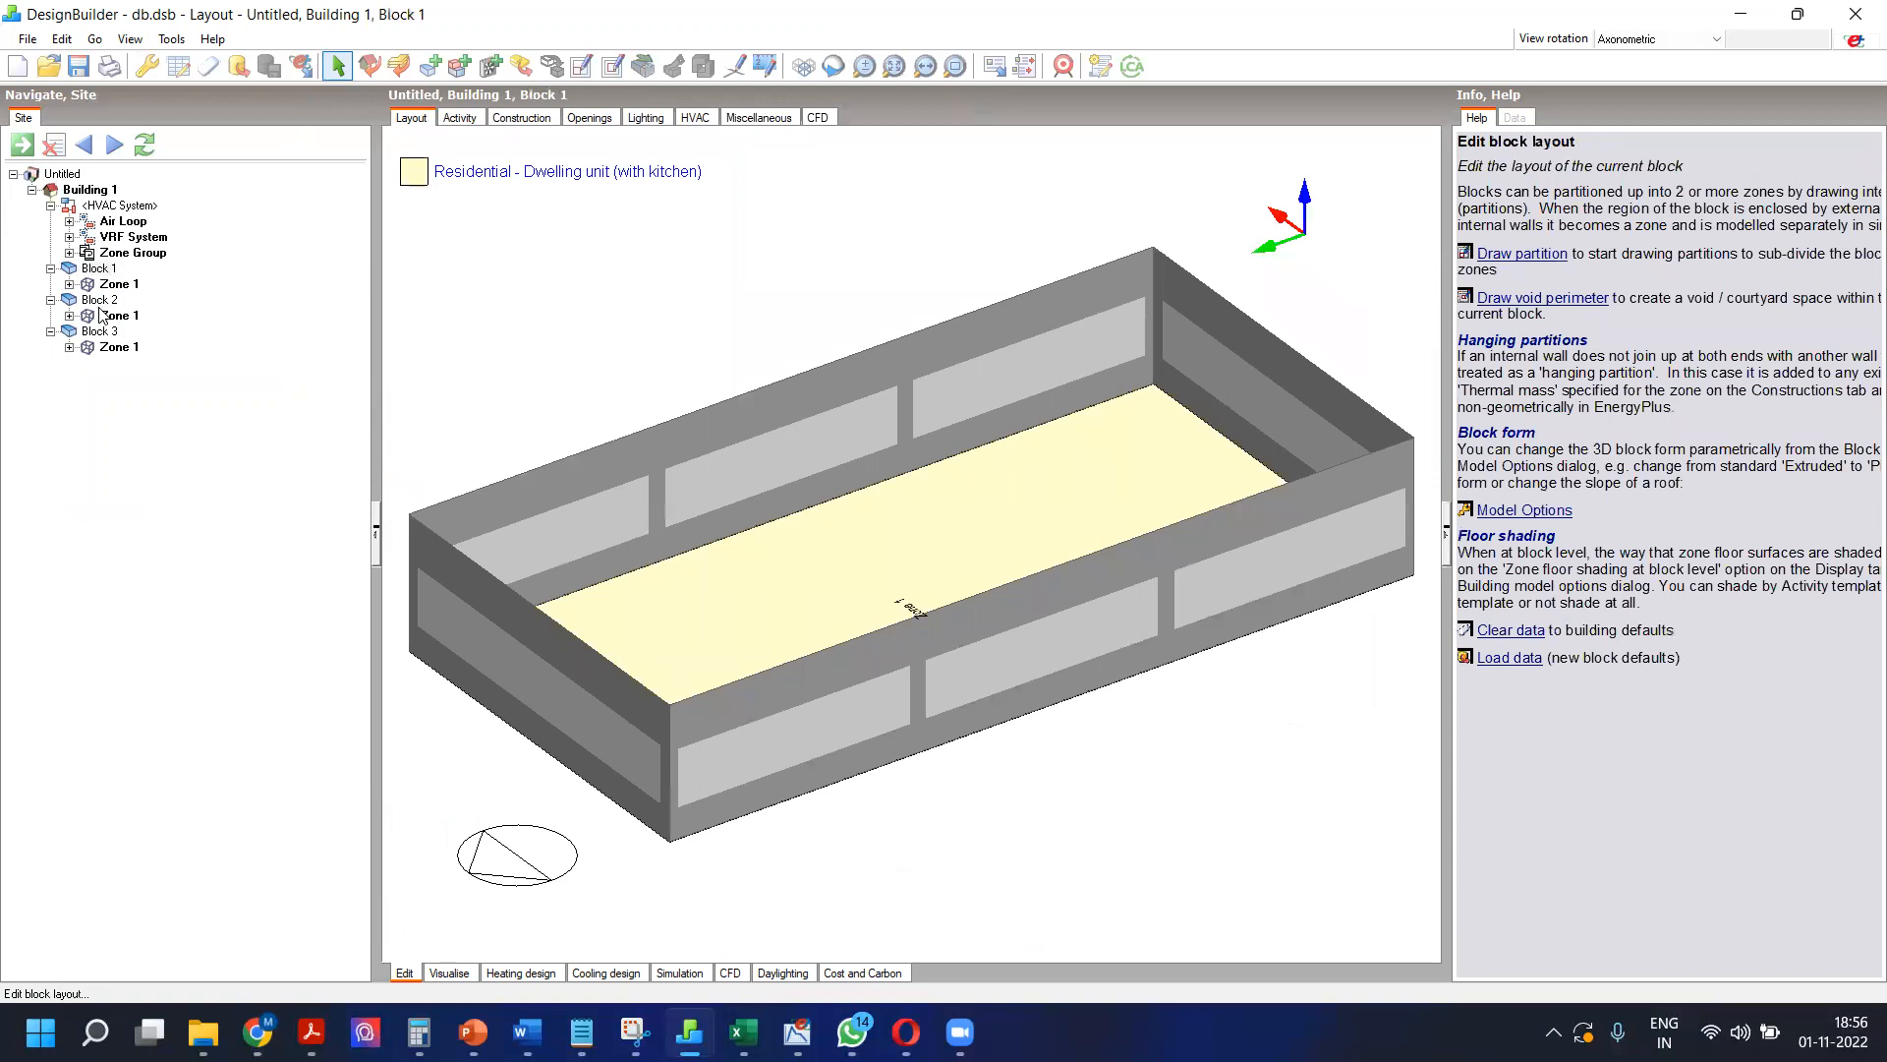
{"action": "left_click", "coordinate": [103, 310]}
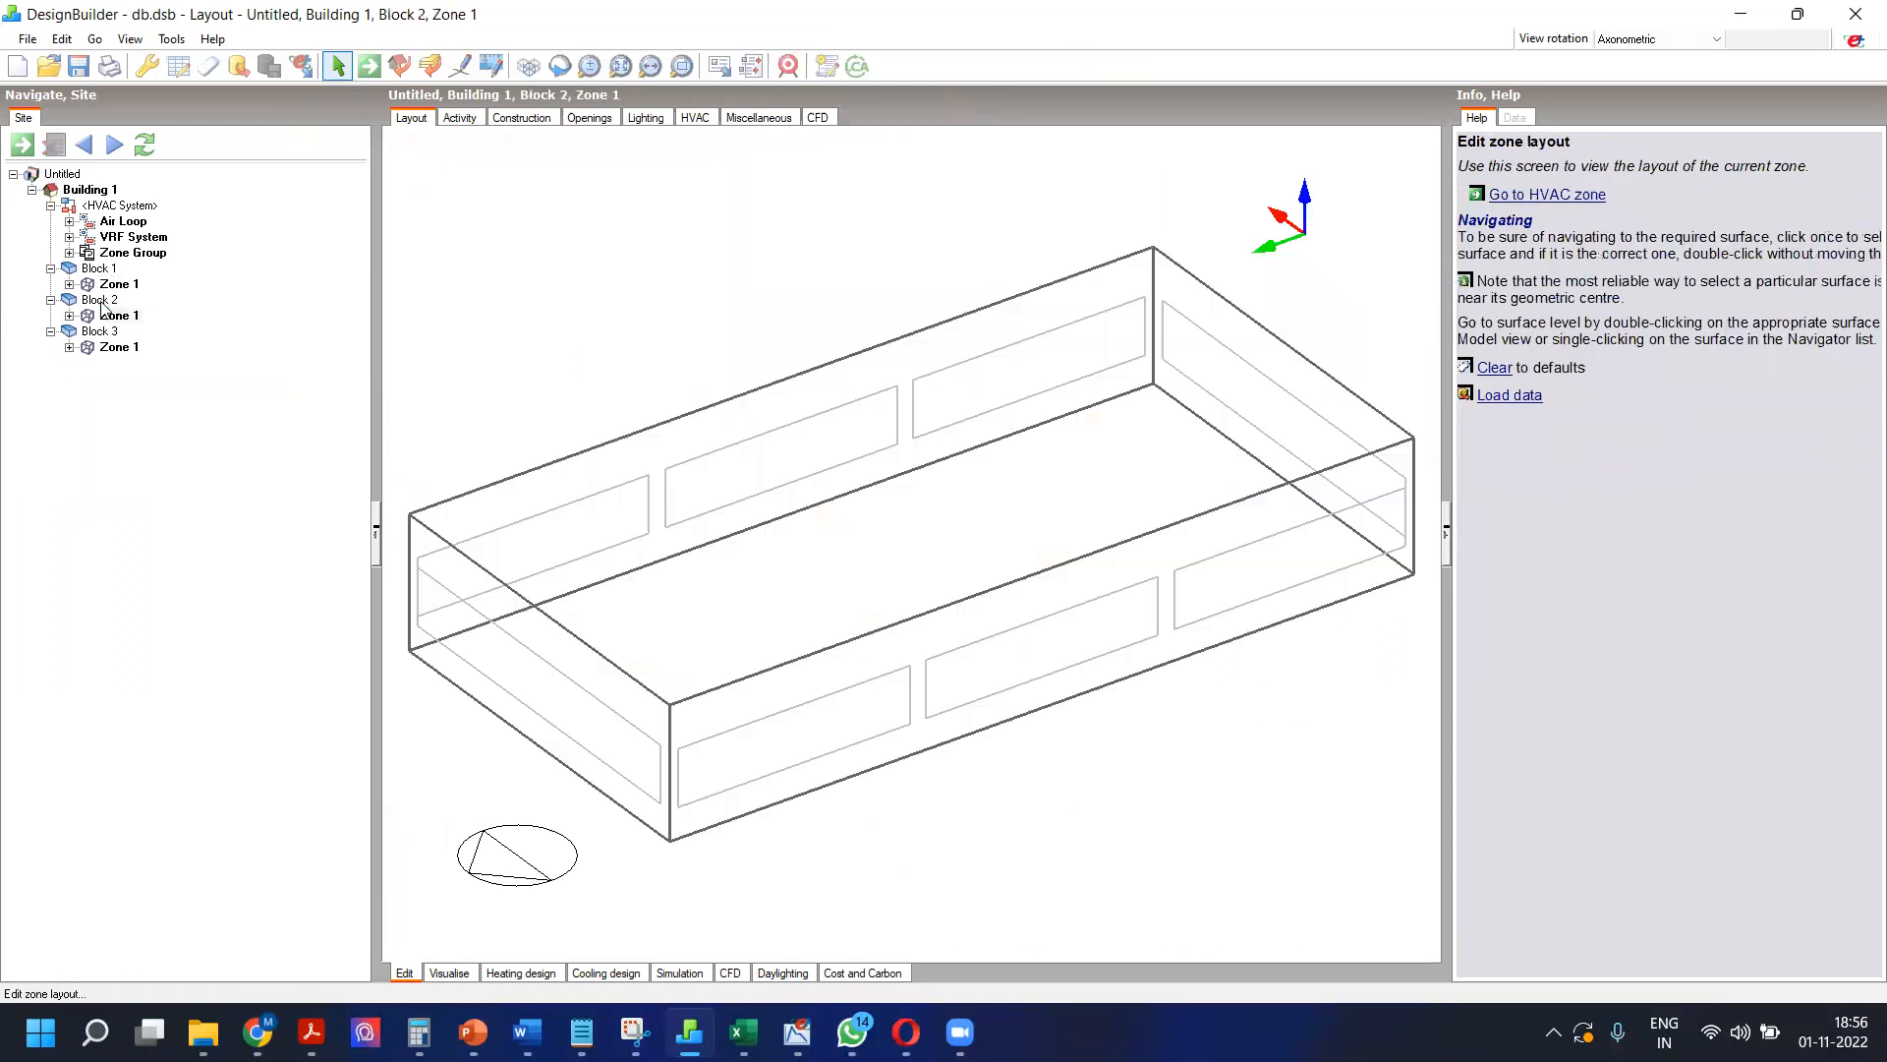
{"action": "left_click", "coordinate": [94, 189]}
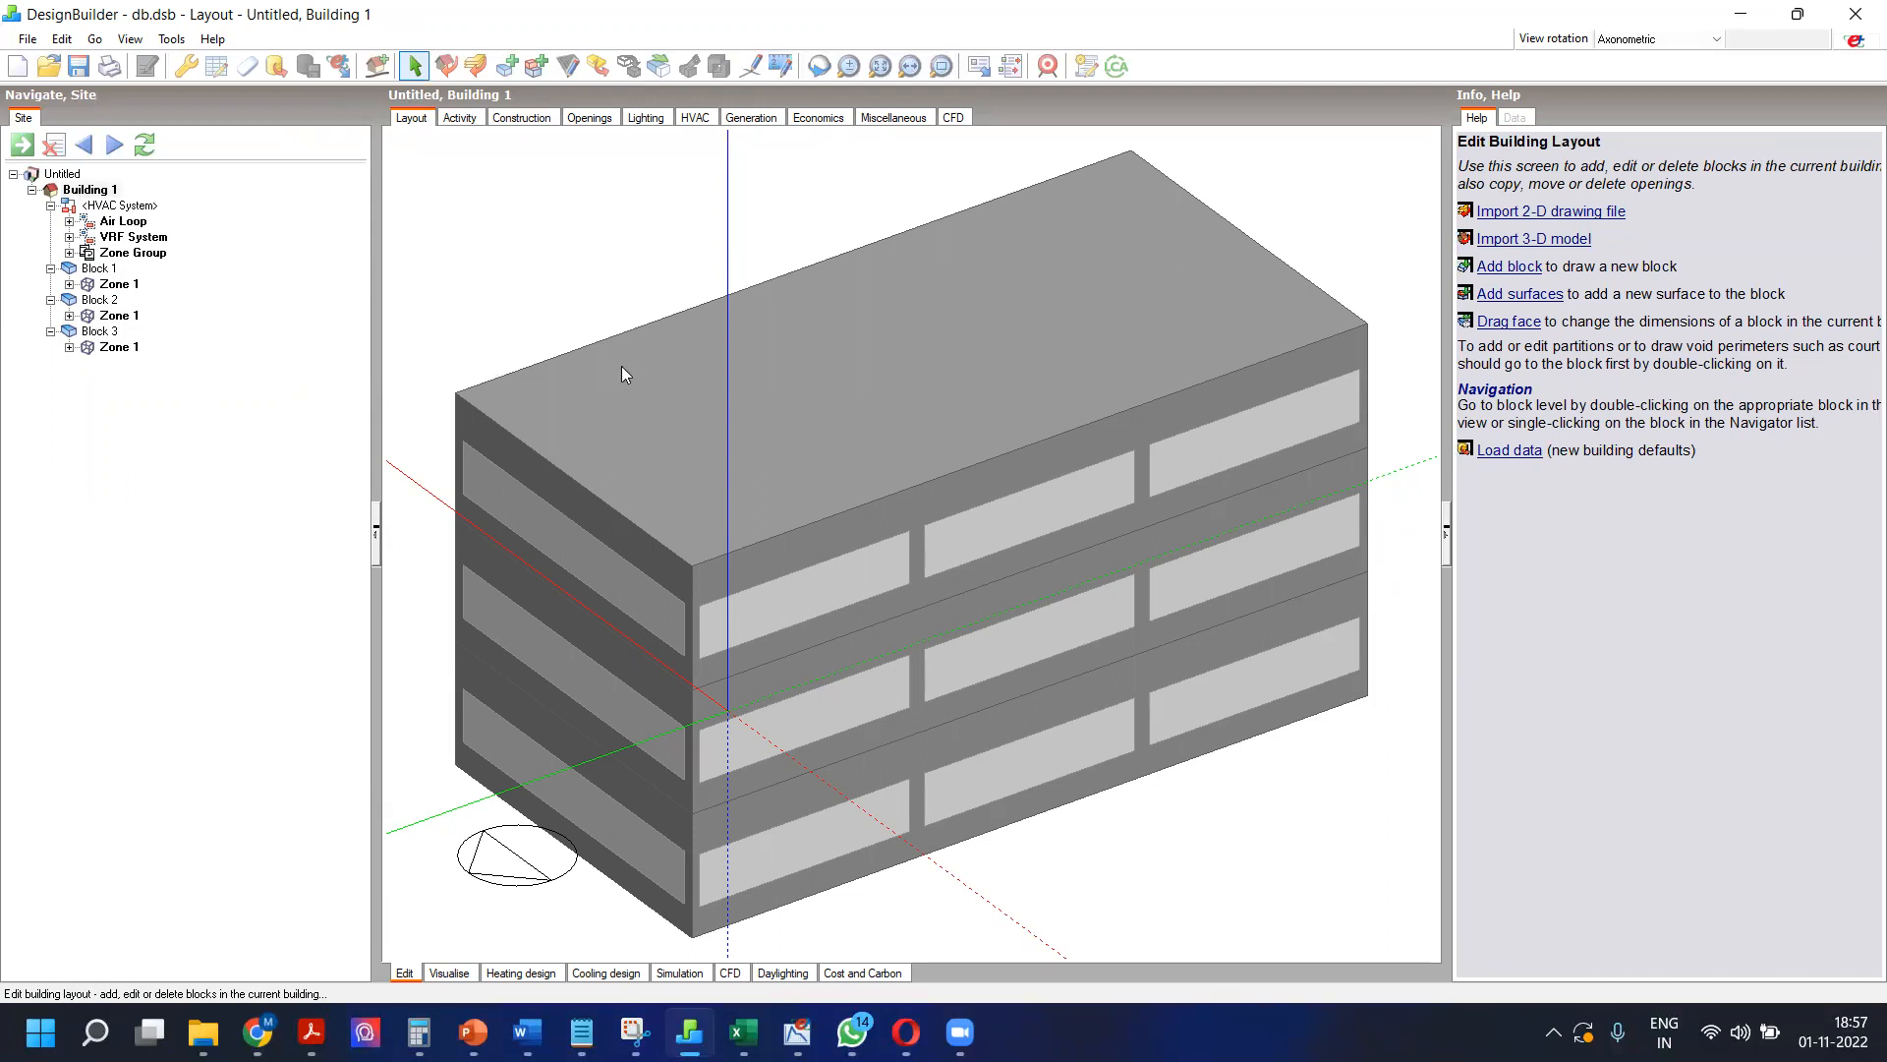
{"action": "scroll", "coordinate": [621, 366], "scroll_direction": "down", "scroll_amount": 2}
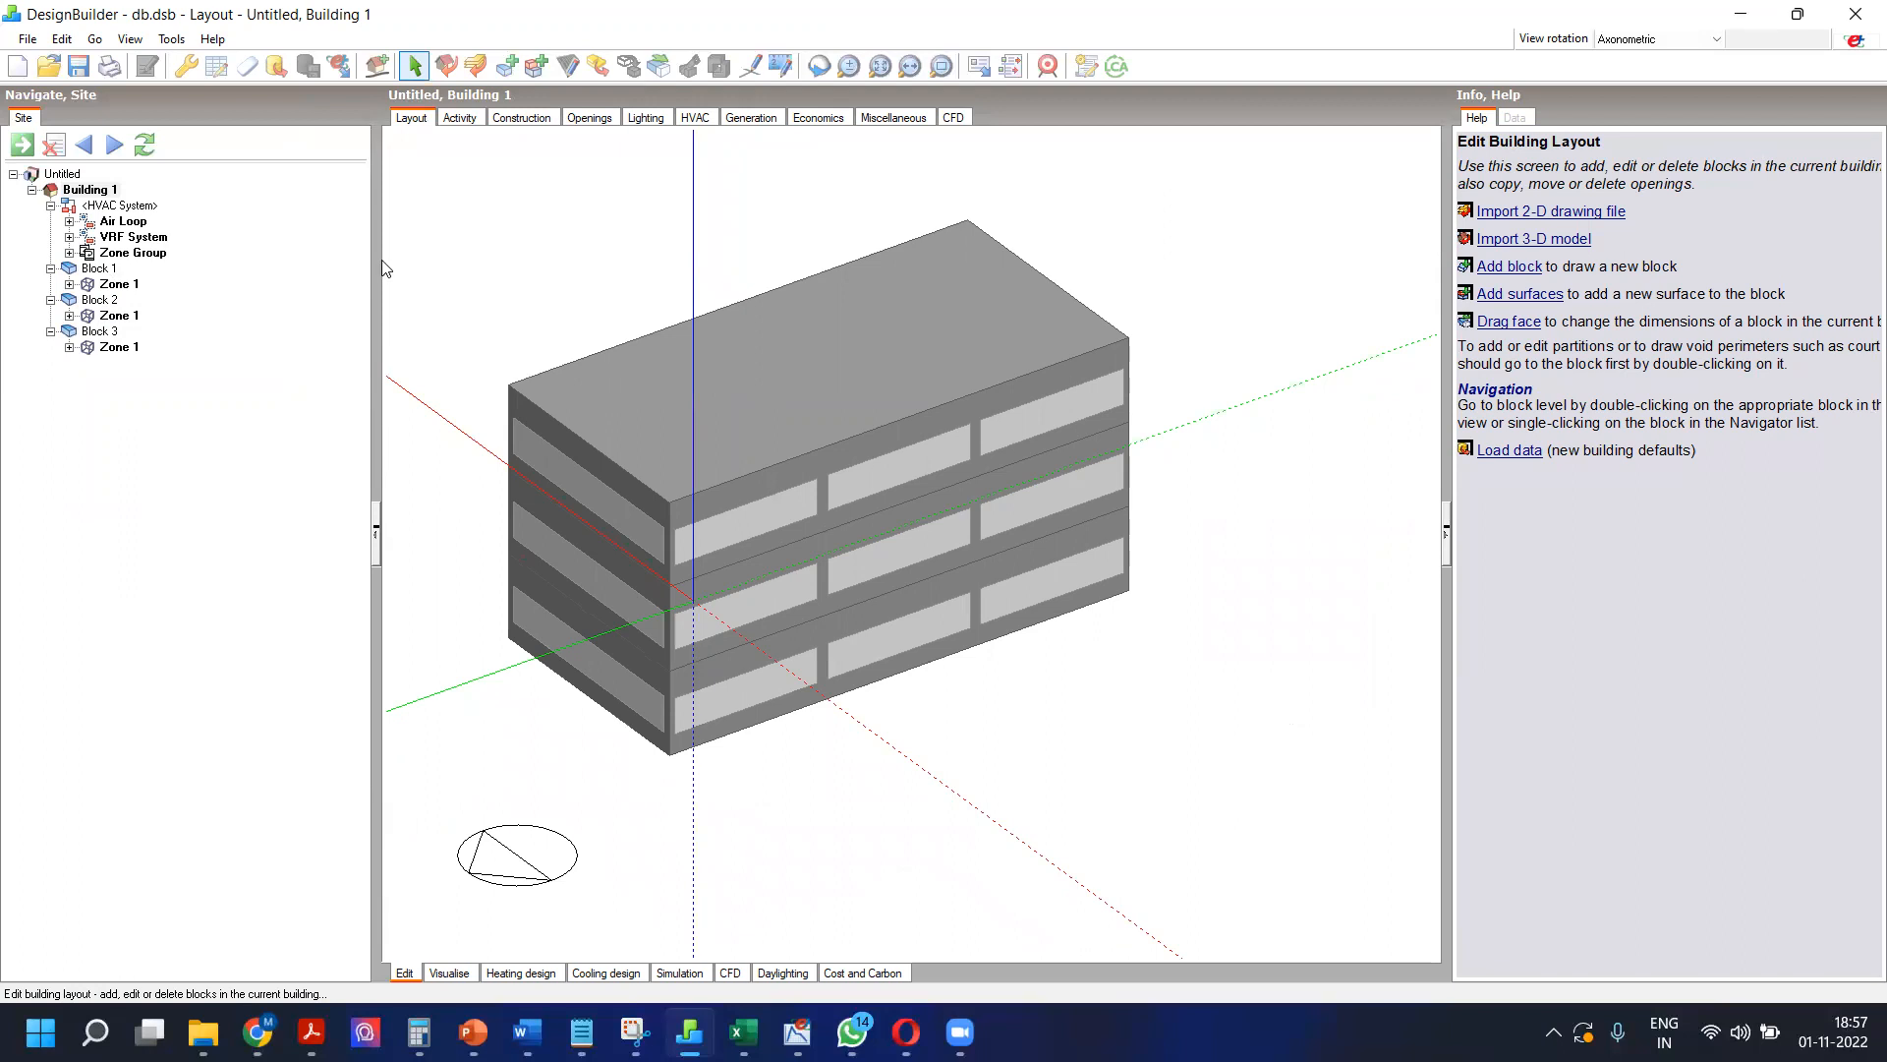
Step: Review the building's activity data, including occupancy, cooling setpoint temperatures and equipment gains
{"action": "left_click", "coordinate": [459, 118]}
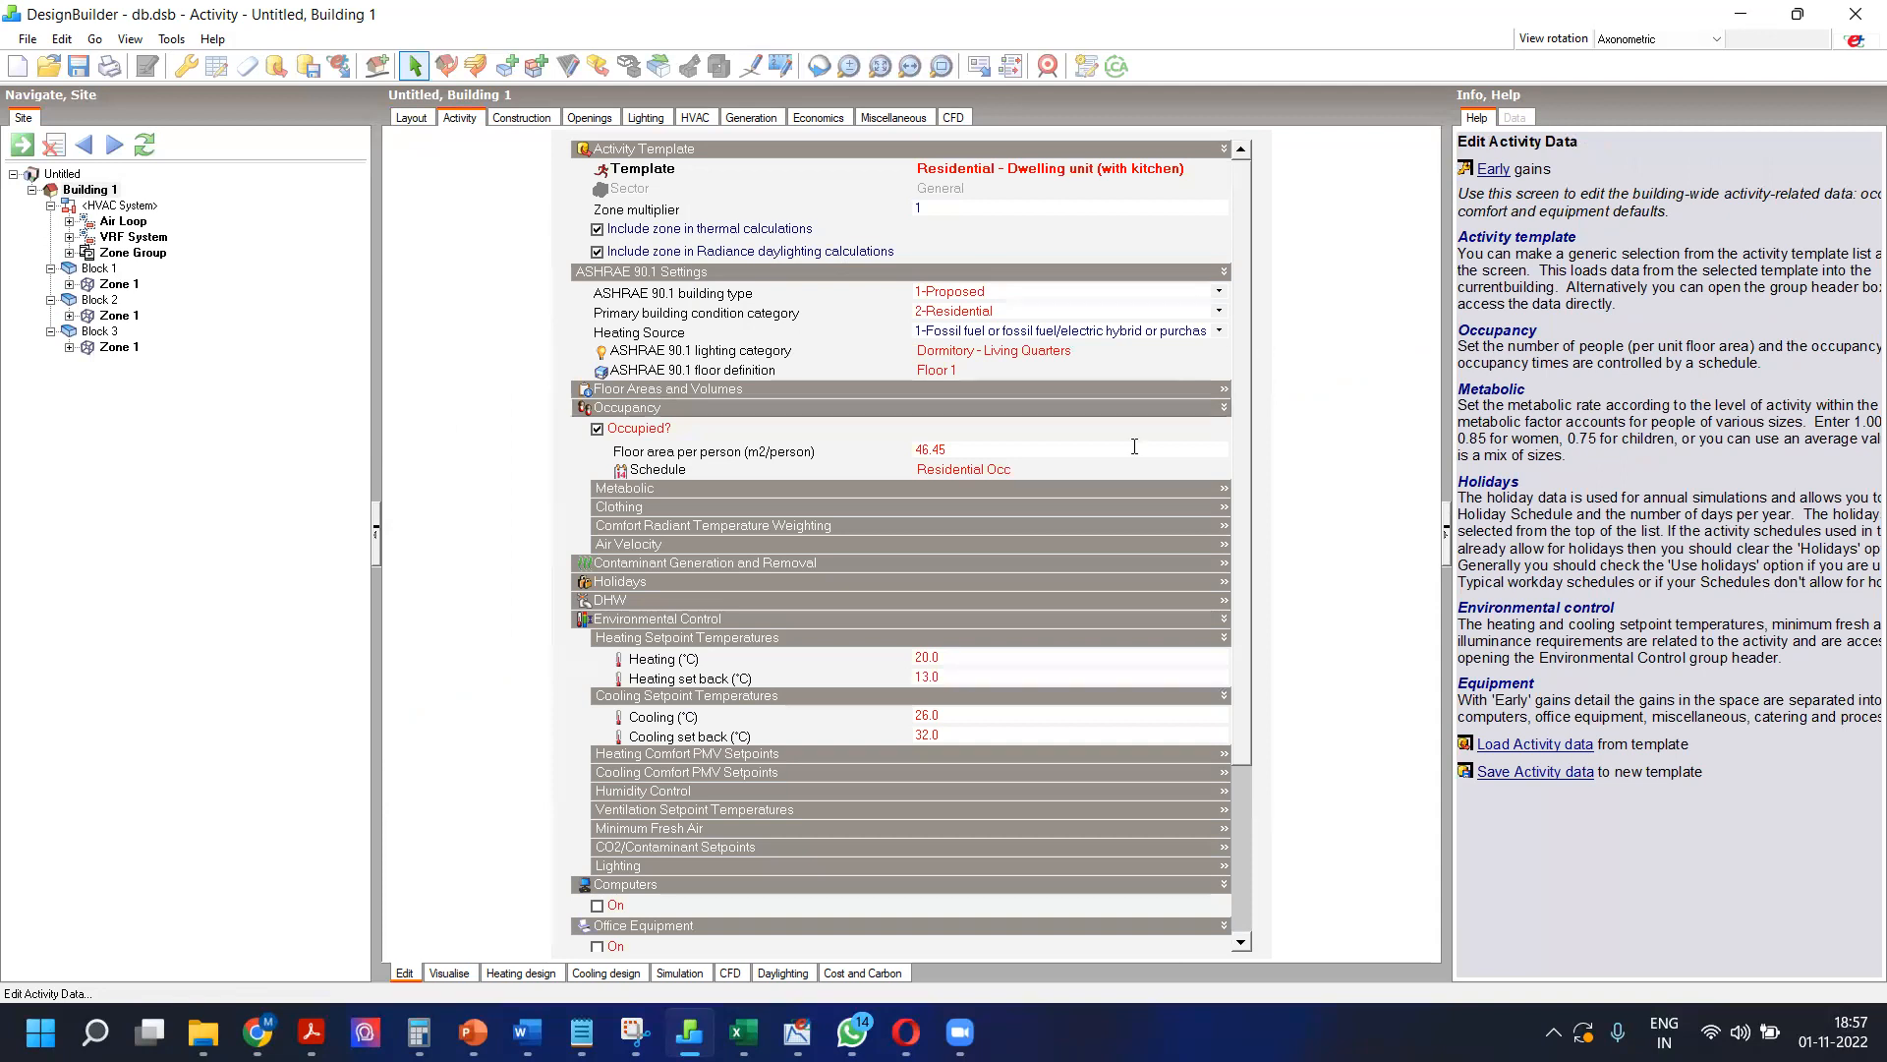
{"action": "scroll", "coordinate": [1245, 462], "scroll_direction": "down", "scroll_amount": 3}
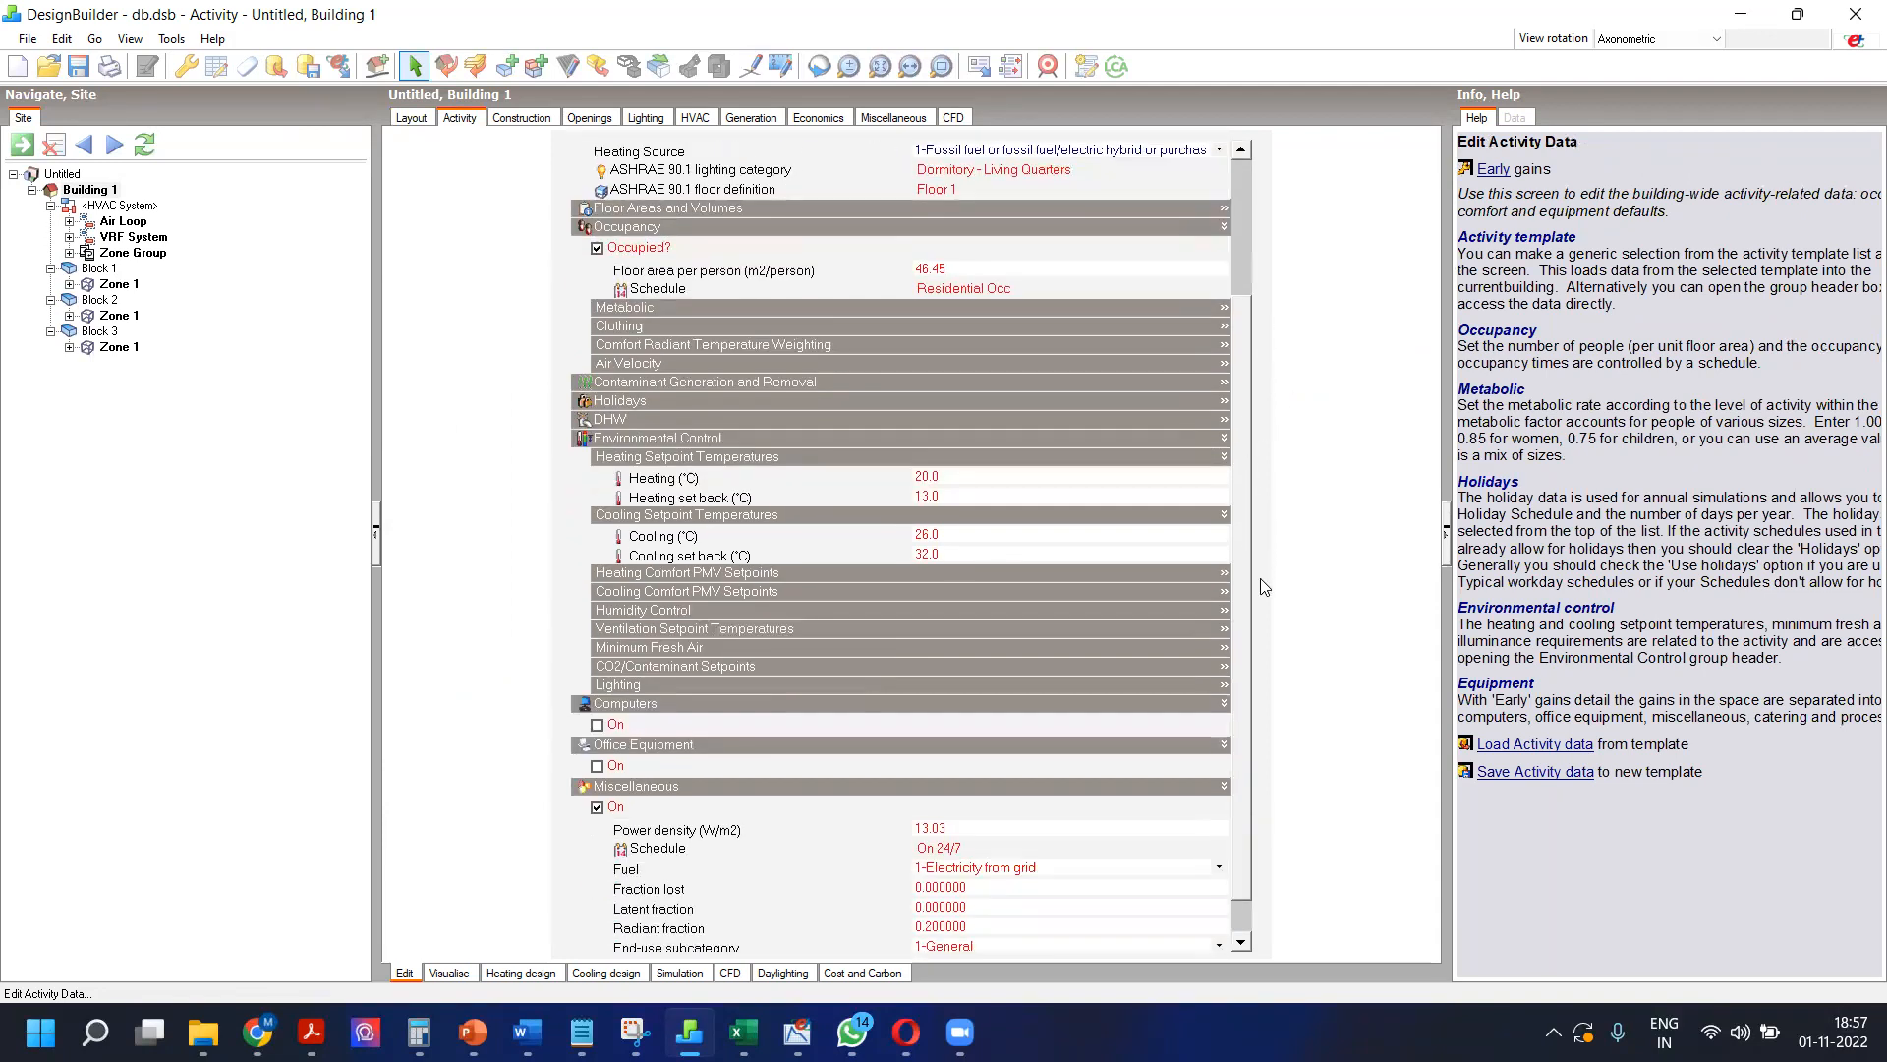
{"action": "scroll", "coordinate": [983, 551], "scroll_direction": "down", "scroll_amount": 1}
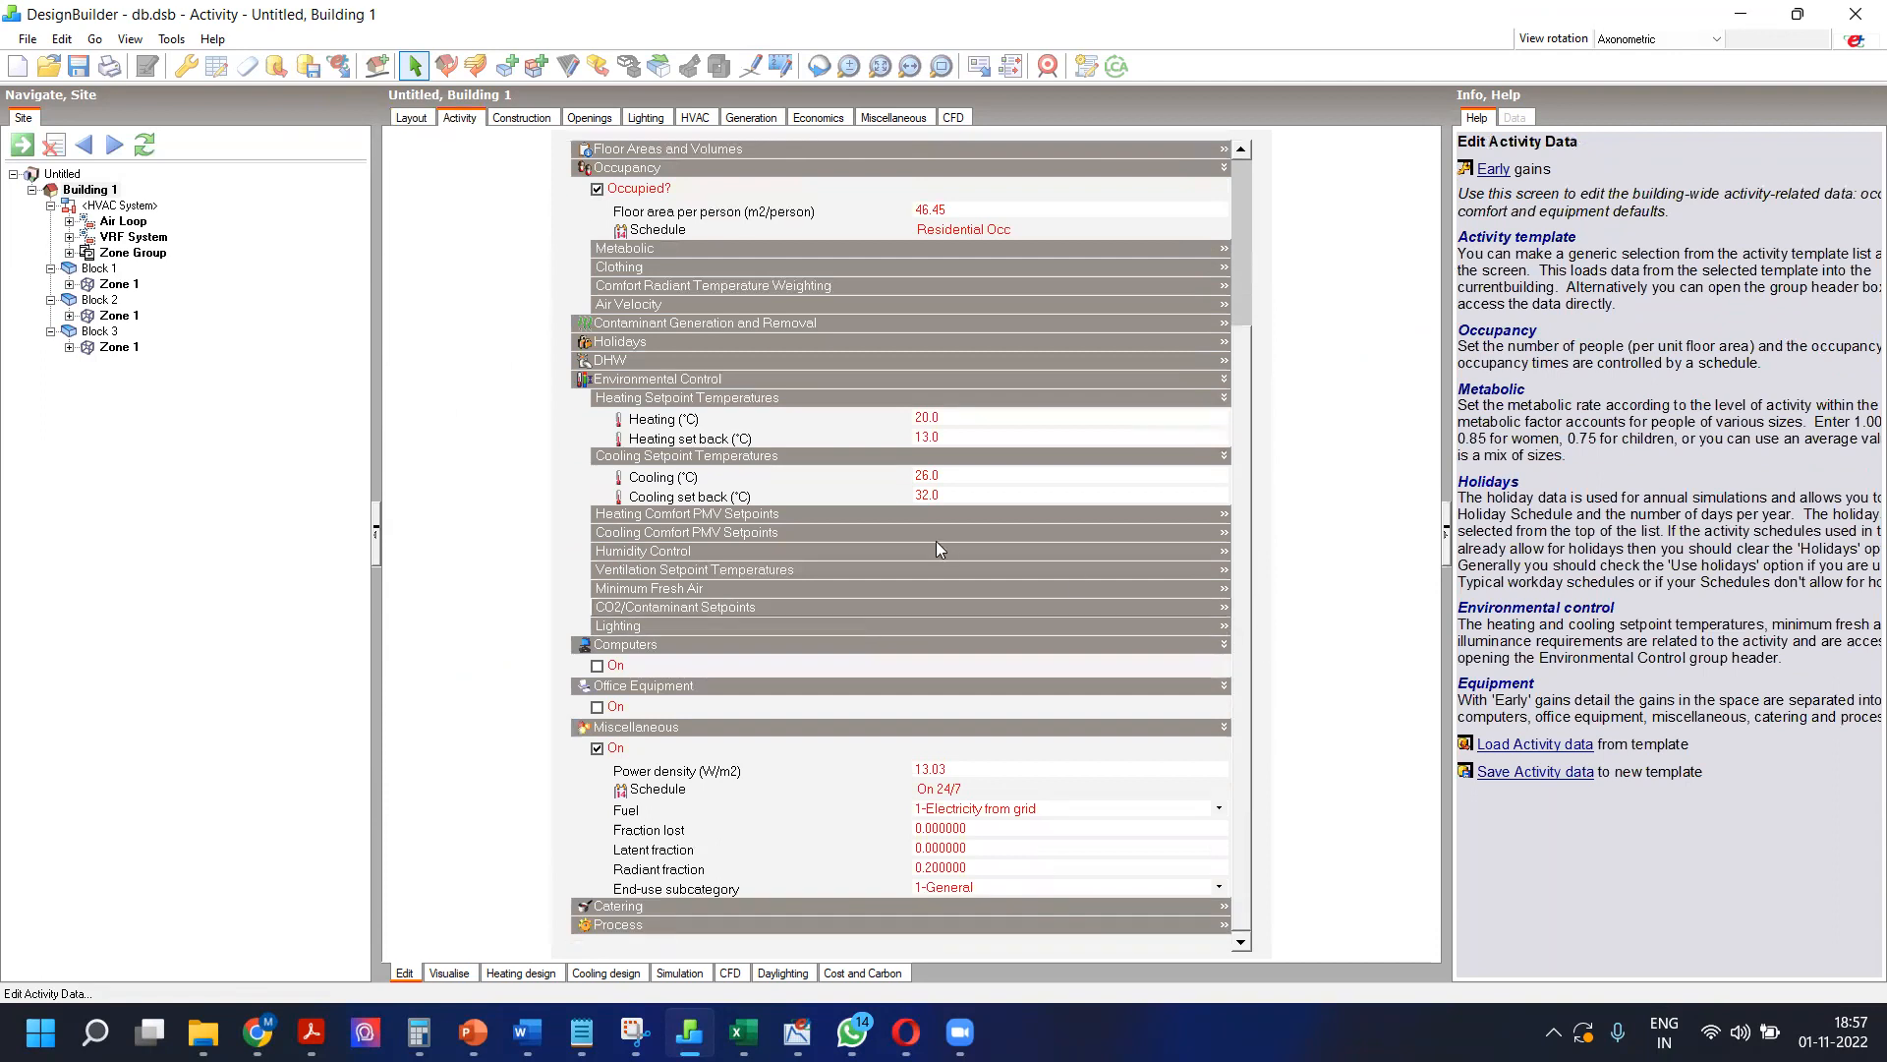
{"action": "left_click", "coordinate": [938, 480]}
{"action": "left_click", "coordinate": [938, 494]}
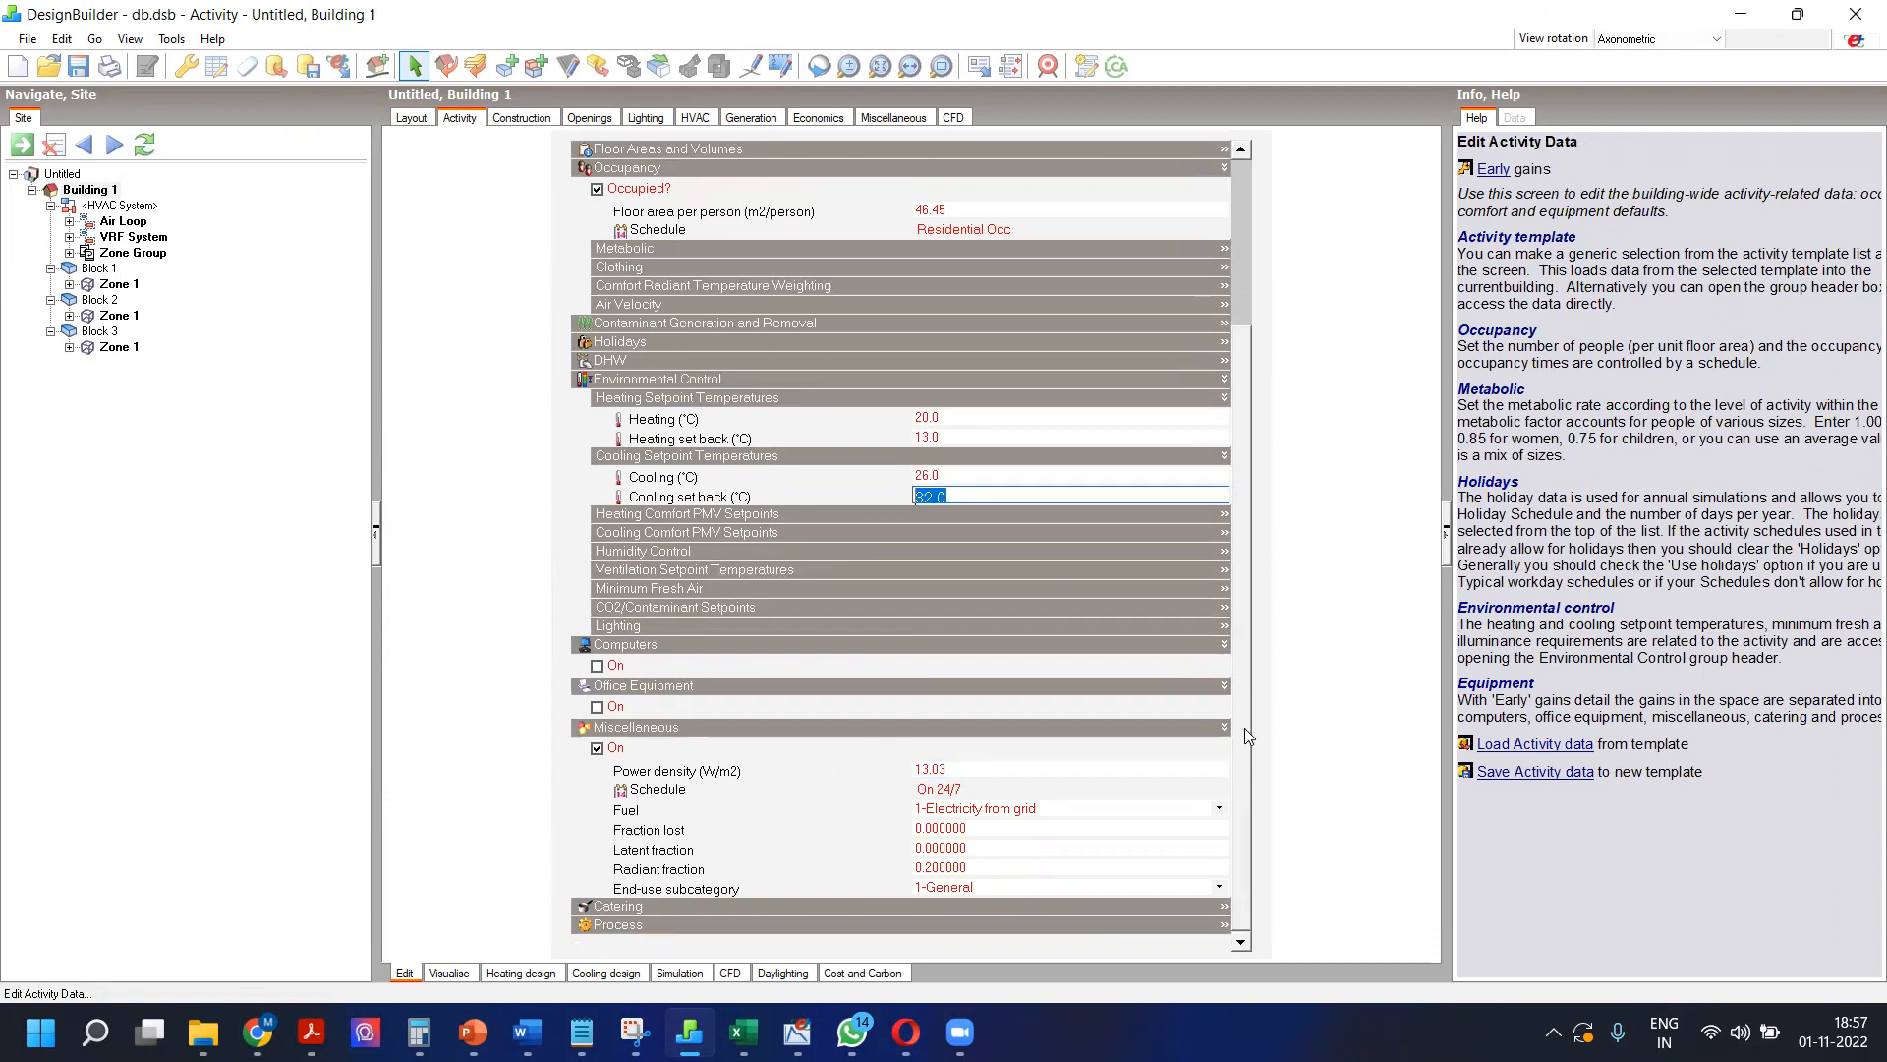
{"action": "scroll", "coordinate": [1242, 560], "scroll_direction": "up", "scroll_amount": 4}
{"action": "scroll", "coordinate": [885, 393], "scroll_direction": "down", "scroll_amount": 4}
Step: Open the Residential Occ occupancy schedule for editing and read through its compact schedule profiles
{"action": "left_click", "coordinate": [953, 234]}
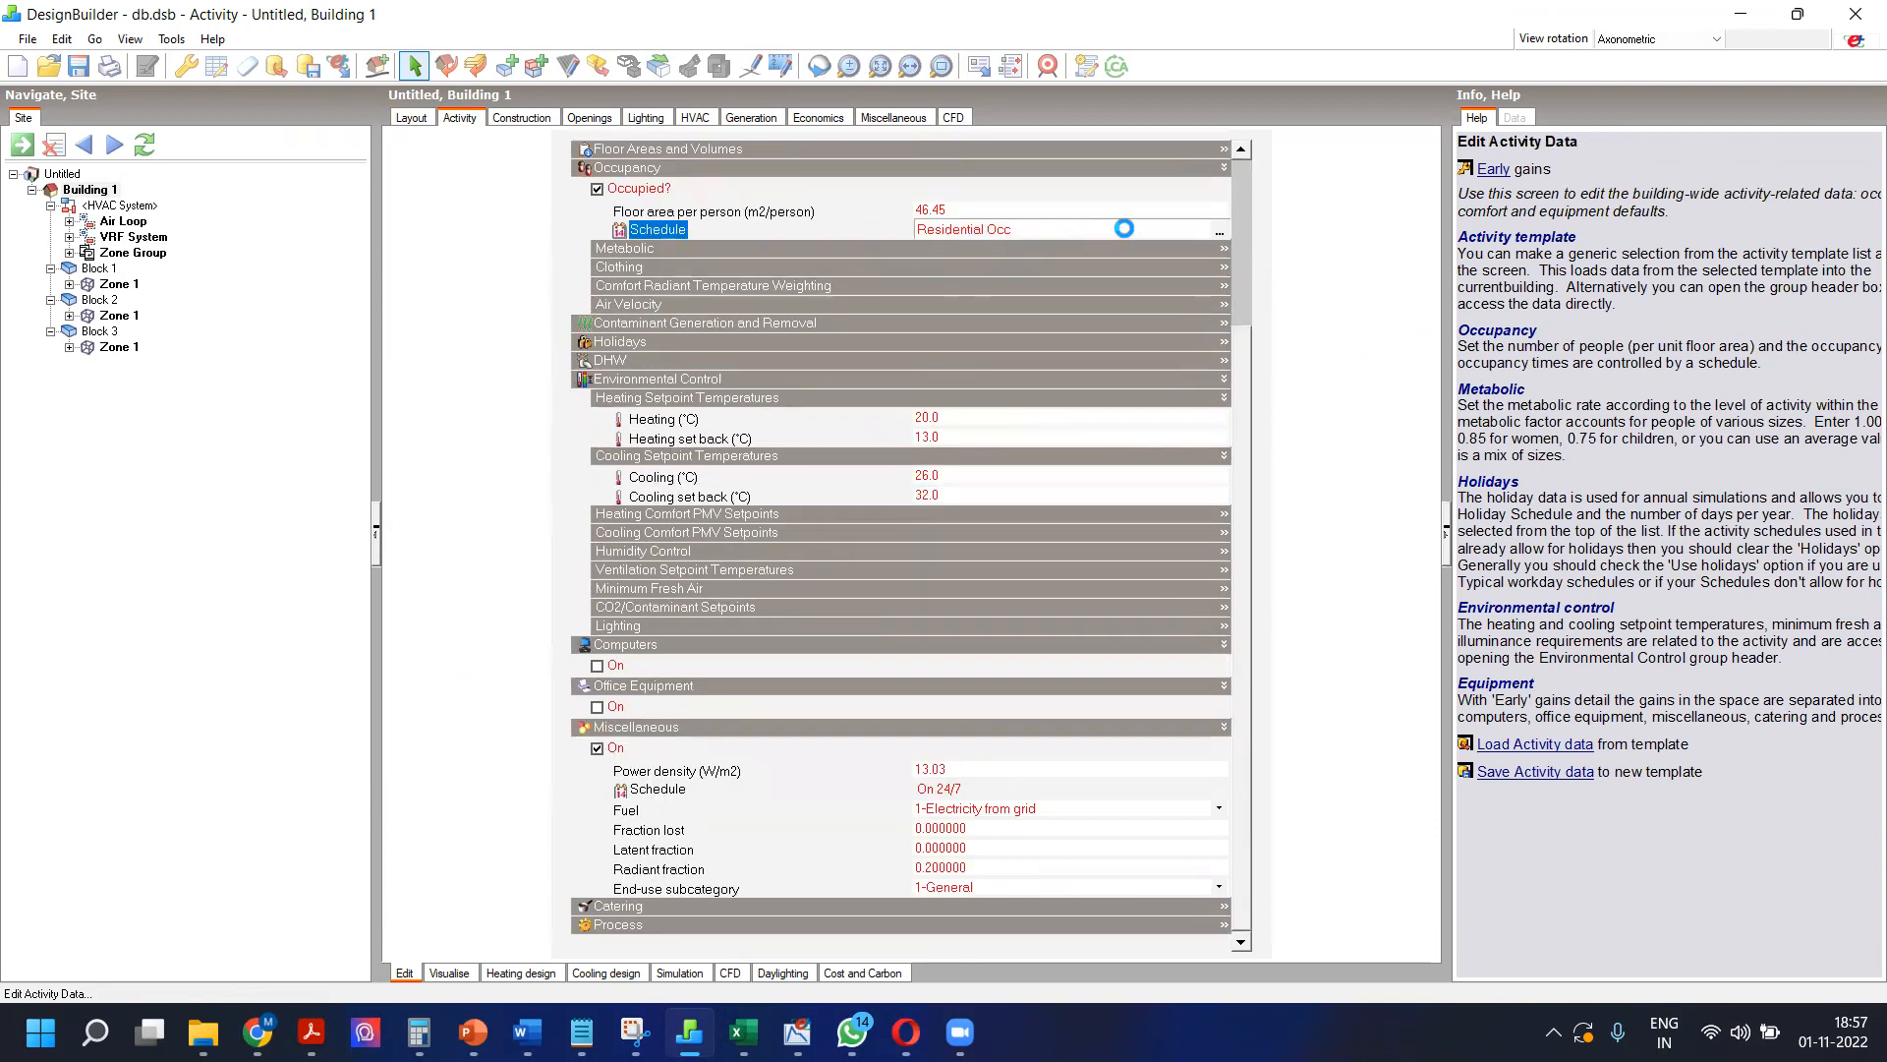
{"action": "left_click", "coordinate": [1504, 145]}
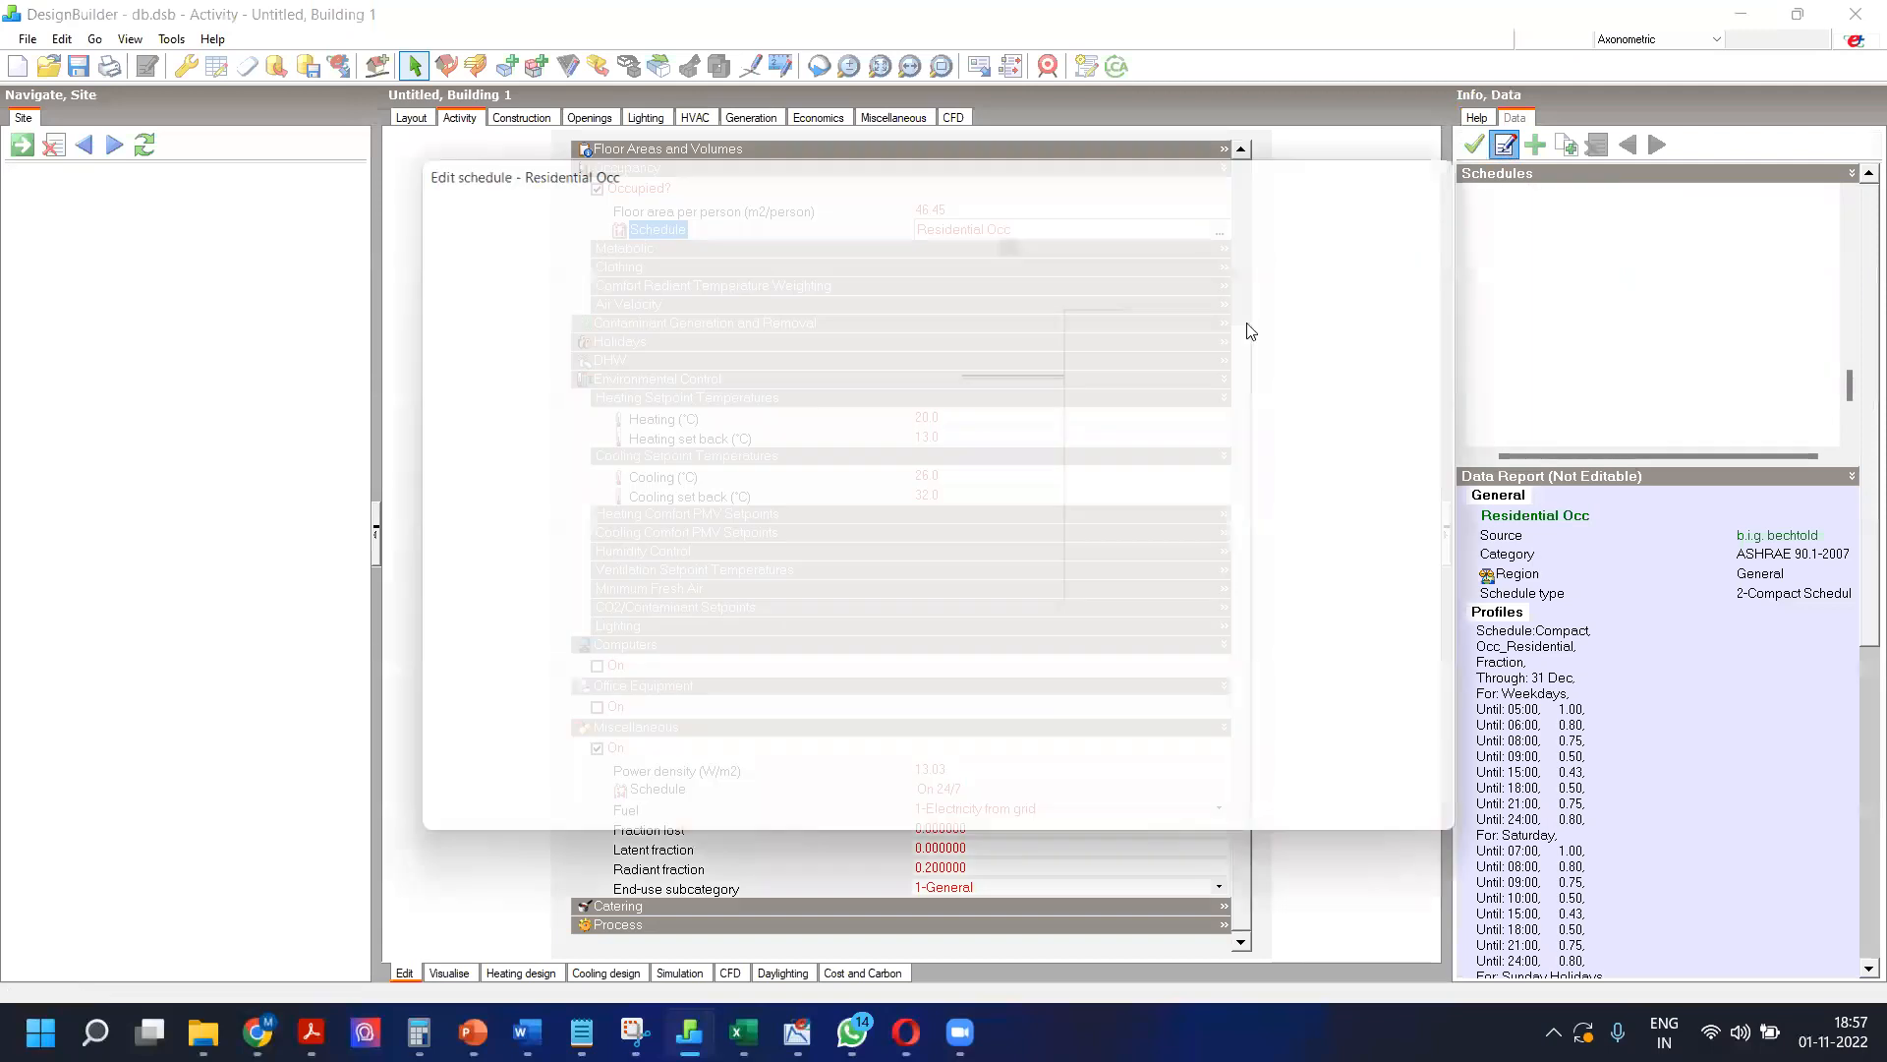
{"action": "scroll", "coordinate": [993, 508], "scroll_direction": "down", "scroll_amount": 10}
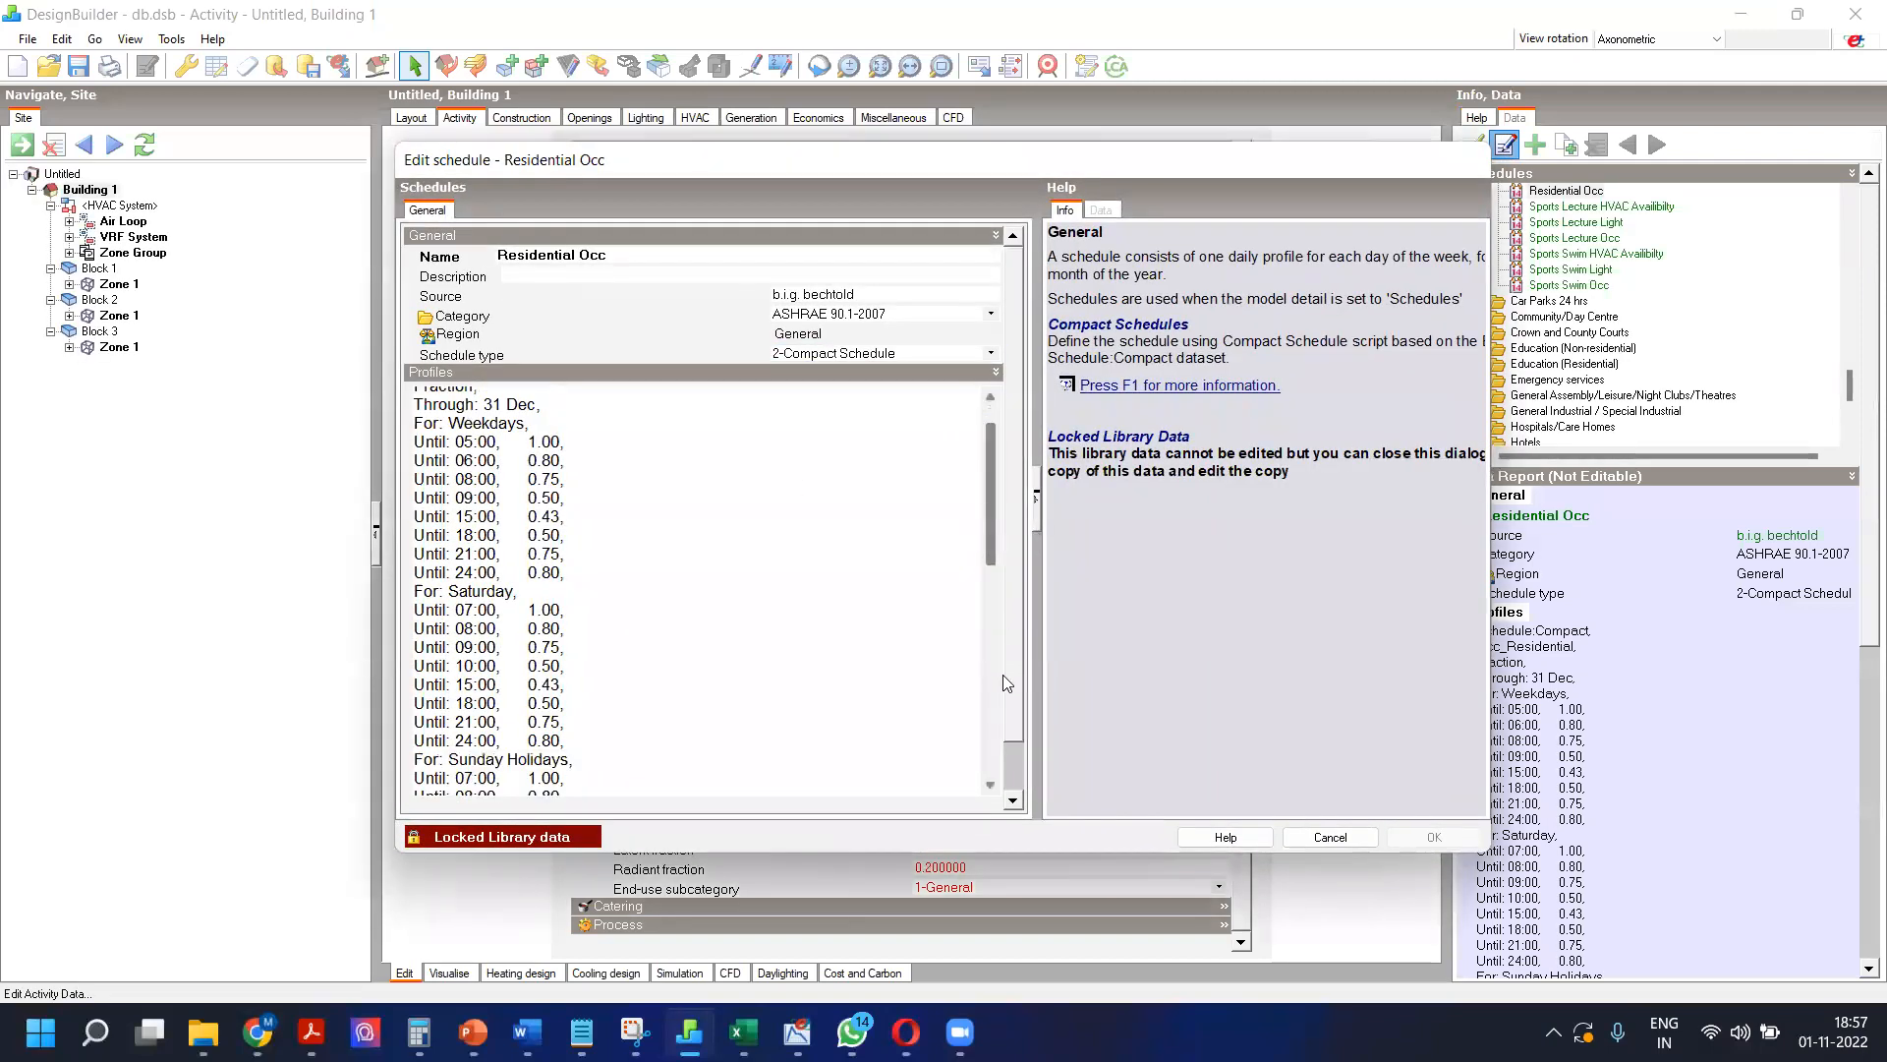
{"action": "scroll", "coordinate": [985, 502], "scroll_direction": "up", "scroll_amount": 10}
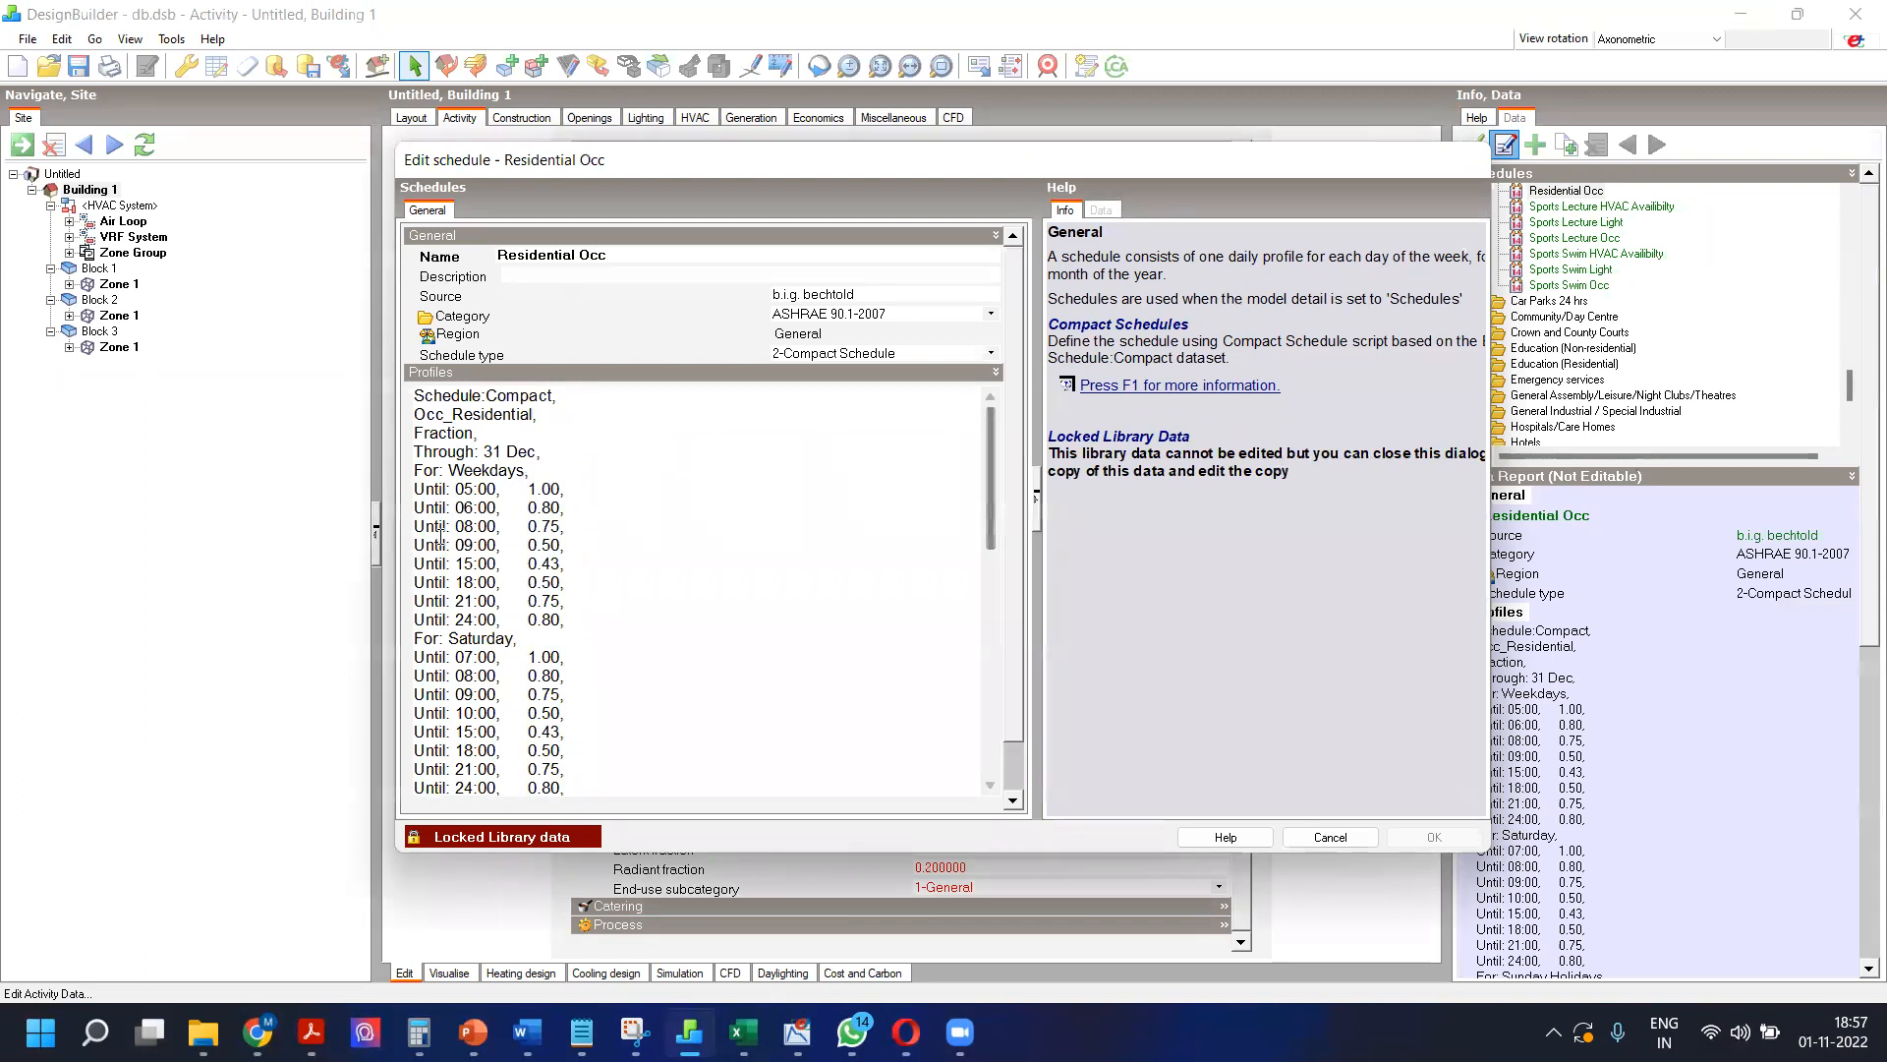
{"action": "scroll", "coordinate": [660, 490], "scroll_direction": "down", "scroll_amount": 6}
{"action": "scroll", "coordinate": [661, 489], "scroll_direction": "up", "scroll_amount": 6}
Step: Try the 7/12 Schedule type for the occupancy schedule and select the March Tuesday profile cell
{"action": "left_click", "coordinate": [849, 353]}
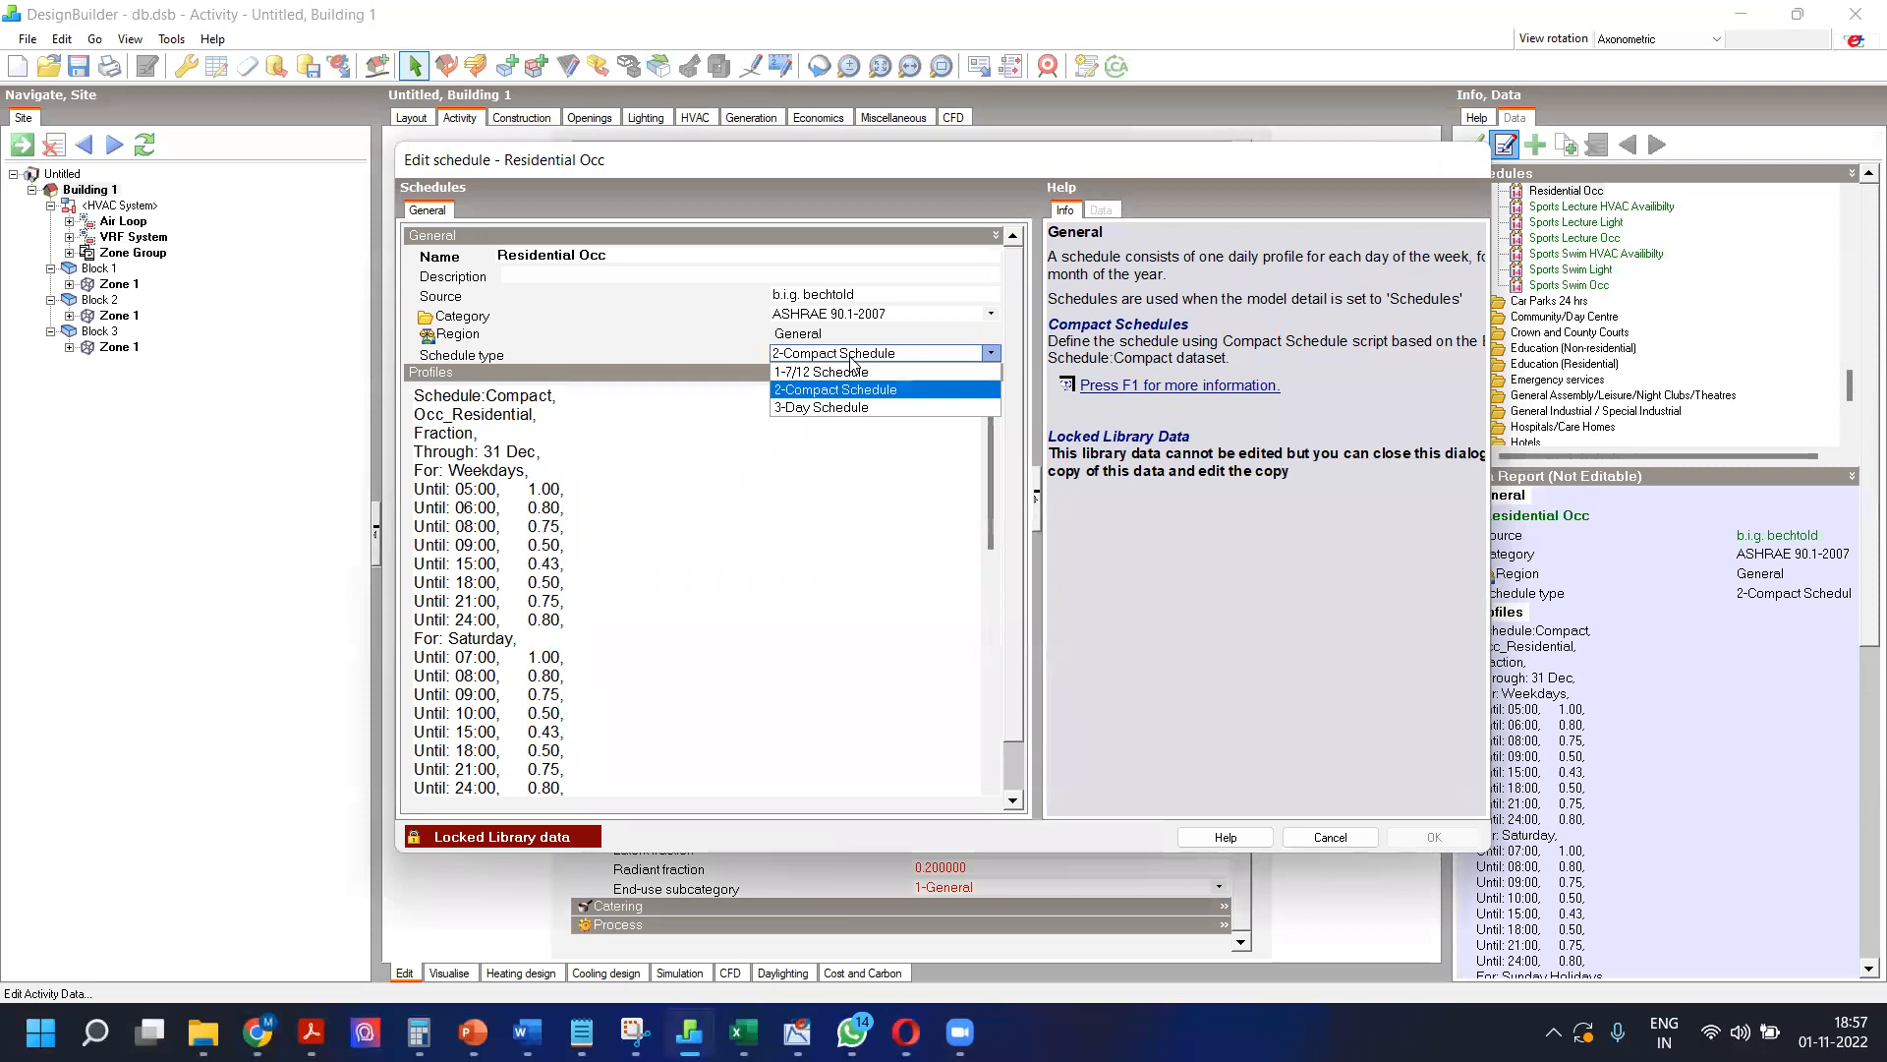
{"action": "left_click", "coordinate": [849, 366]}
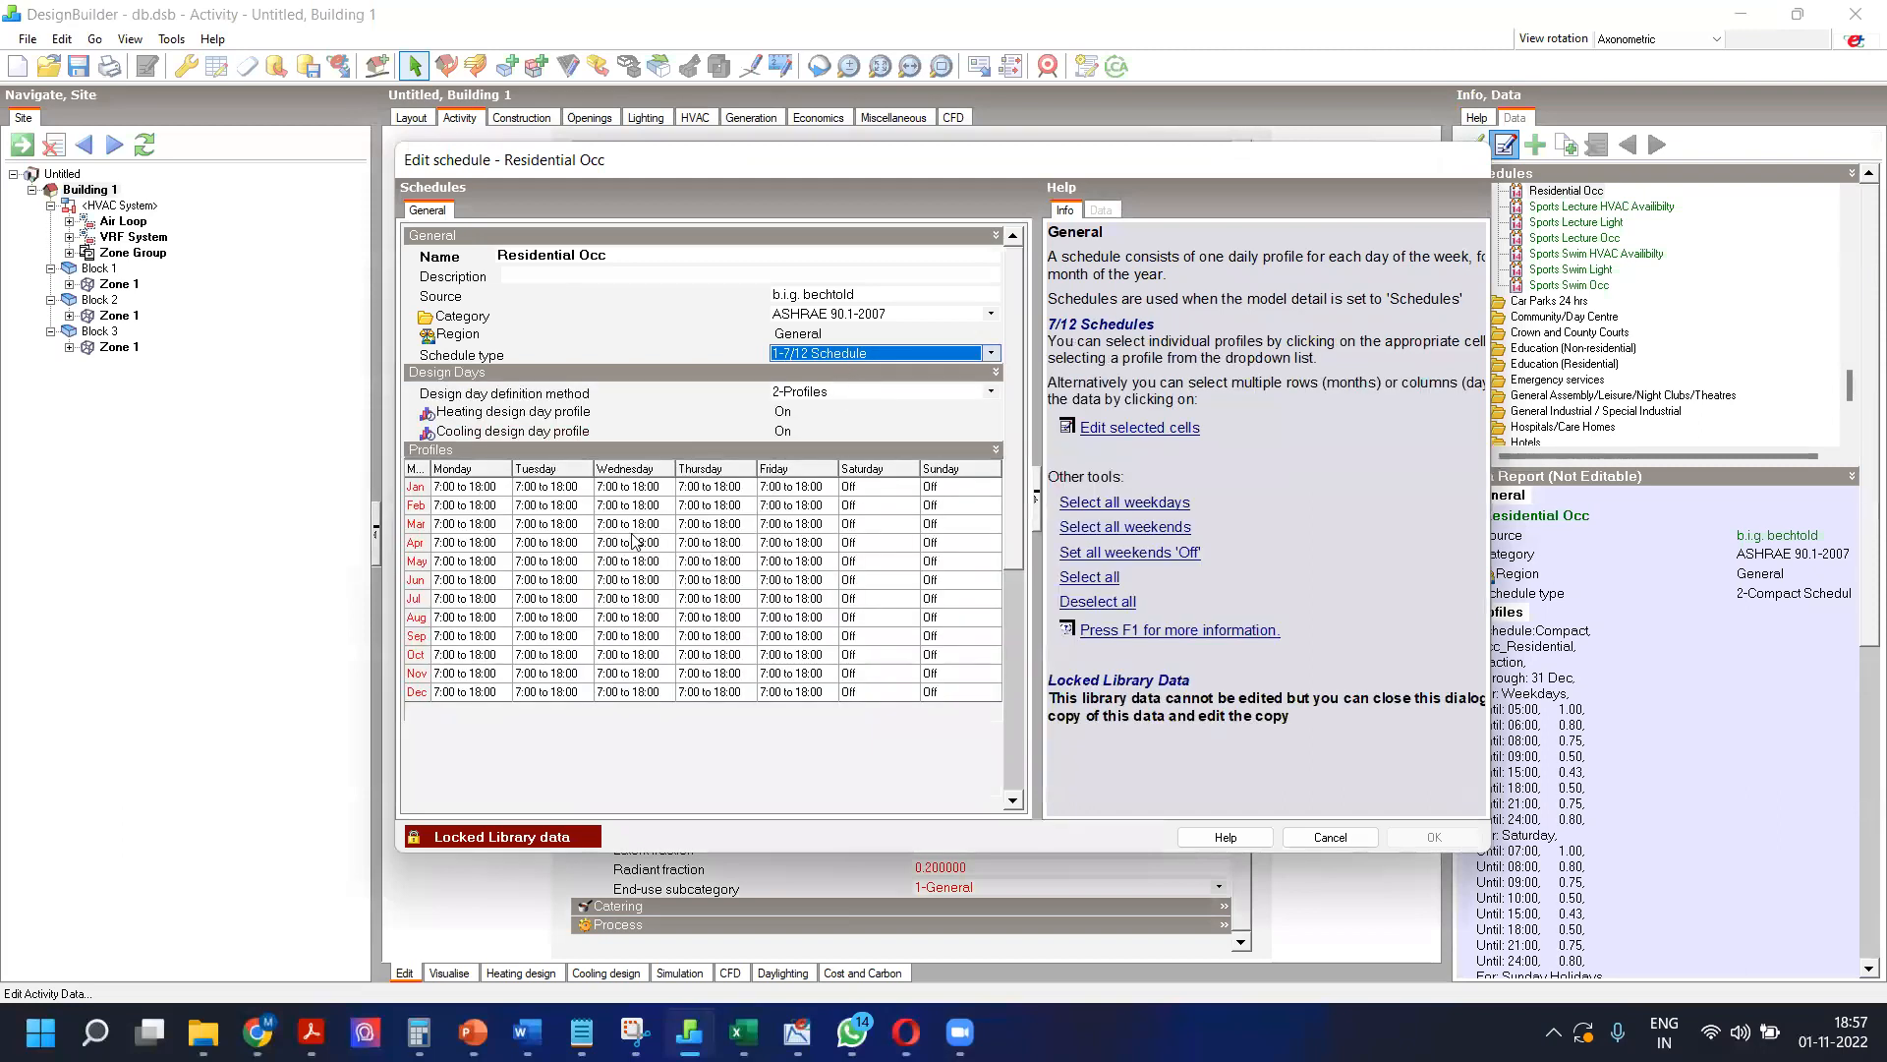
{"action": "left_click", "coordinate": [554, 524]}
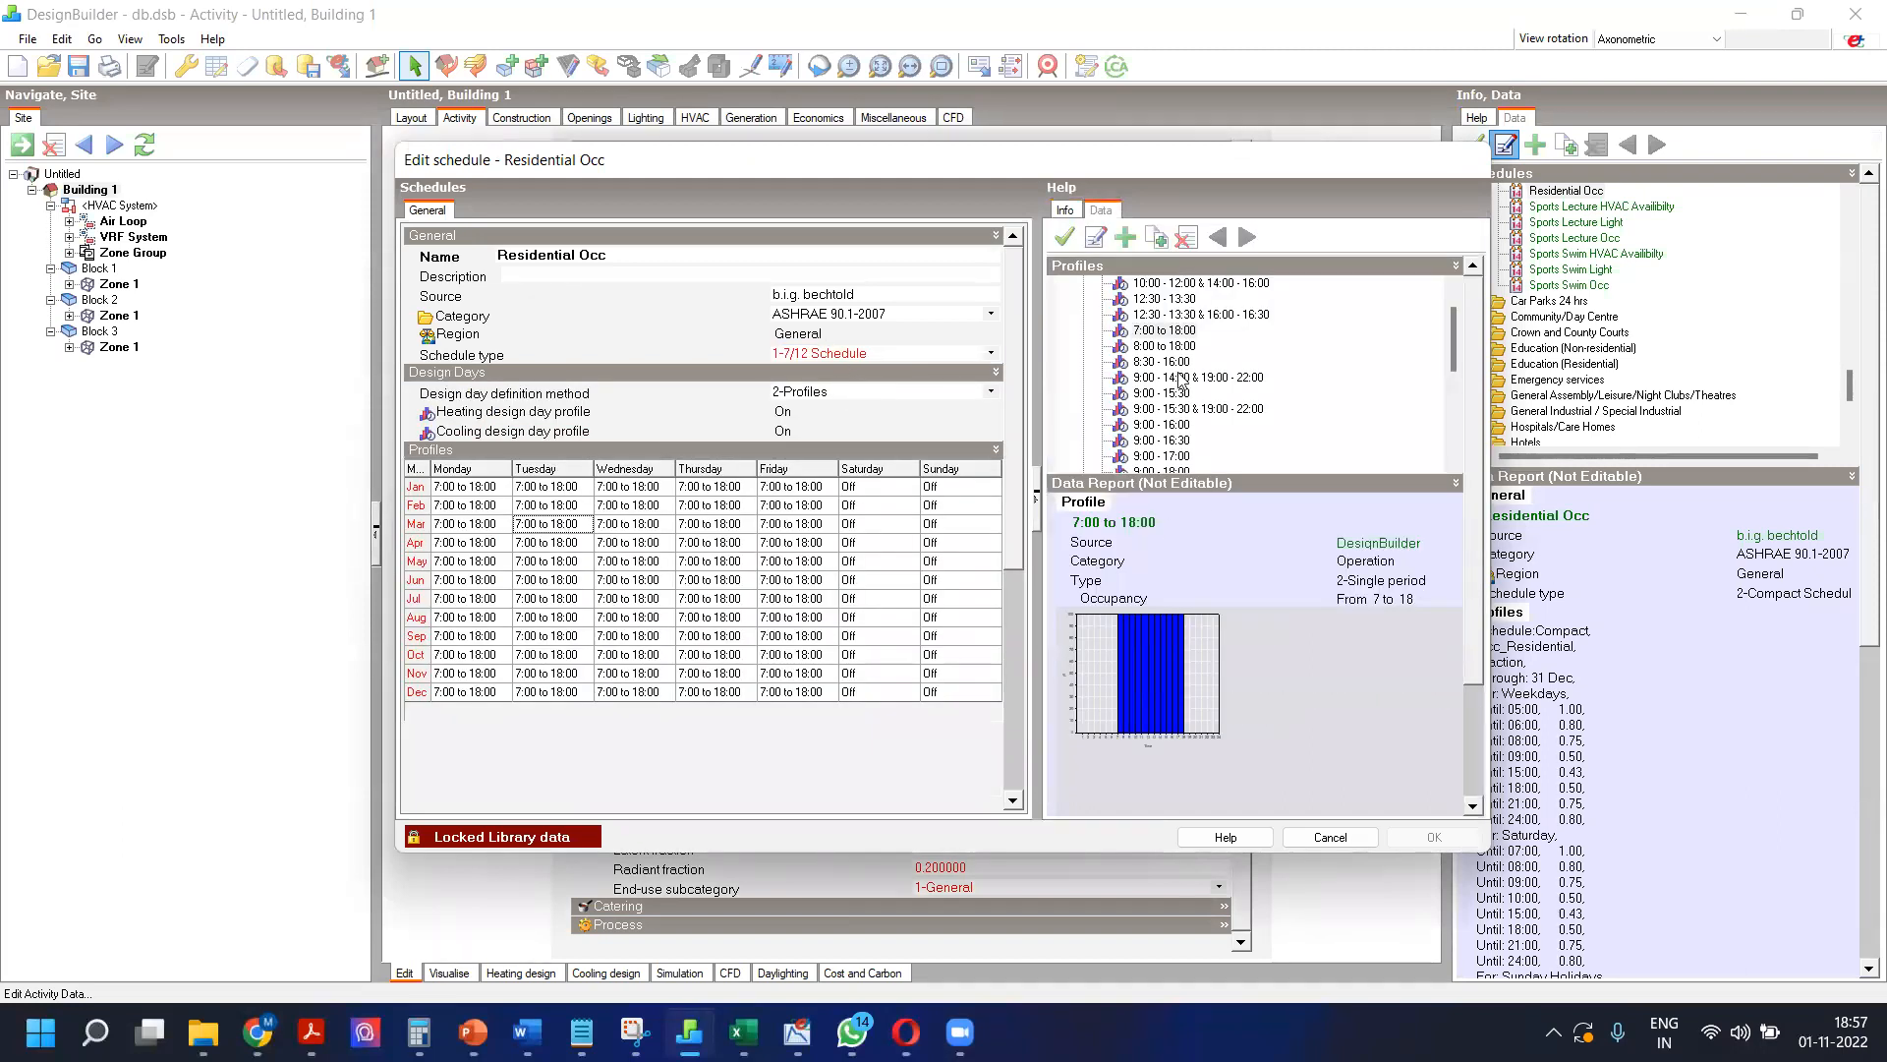
Step: Open the 7:00 to 18:00 profile for editing and set its type to Custom
{"action": "double_click", "coordinate": [1131, 331]}
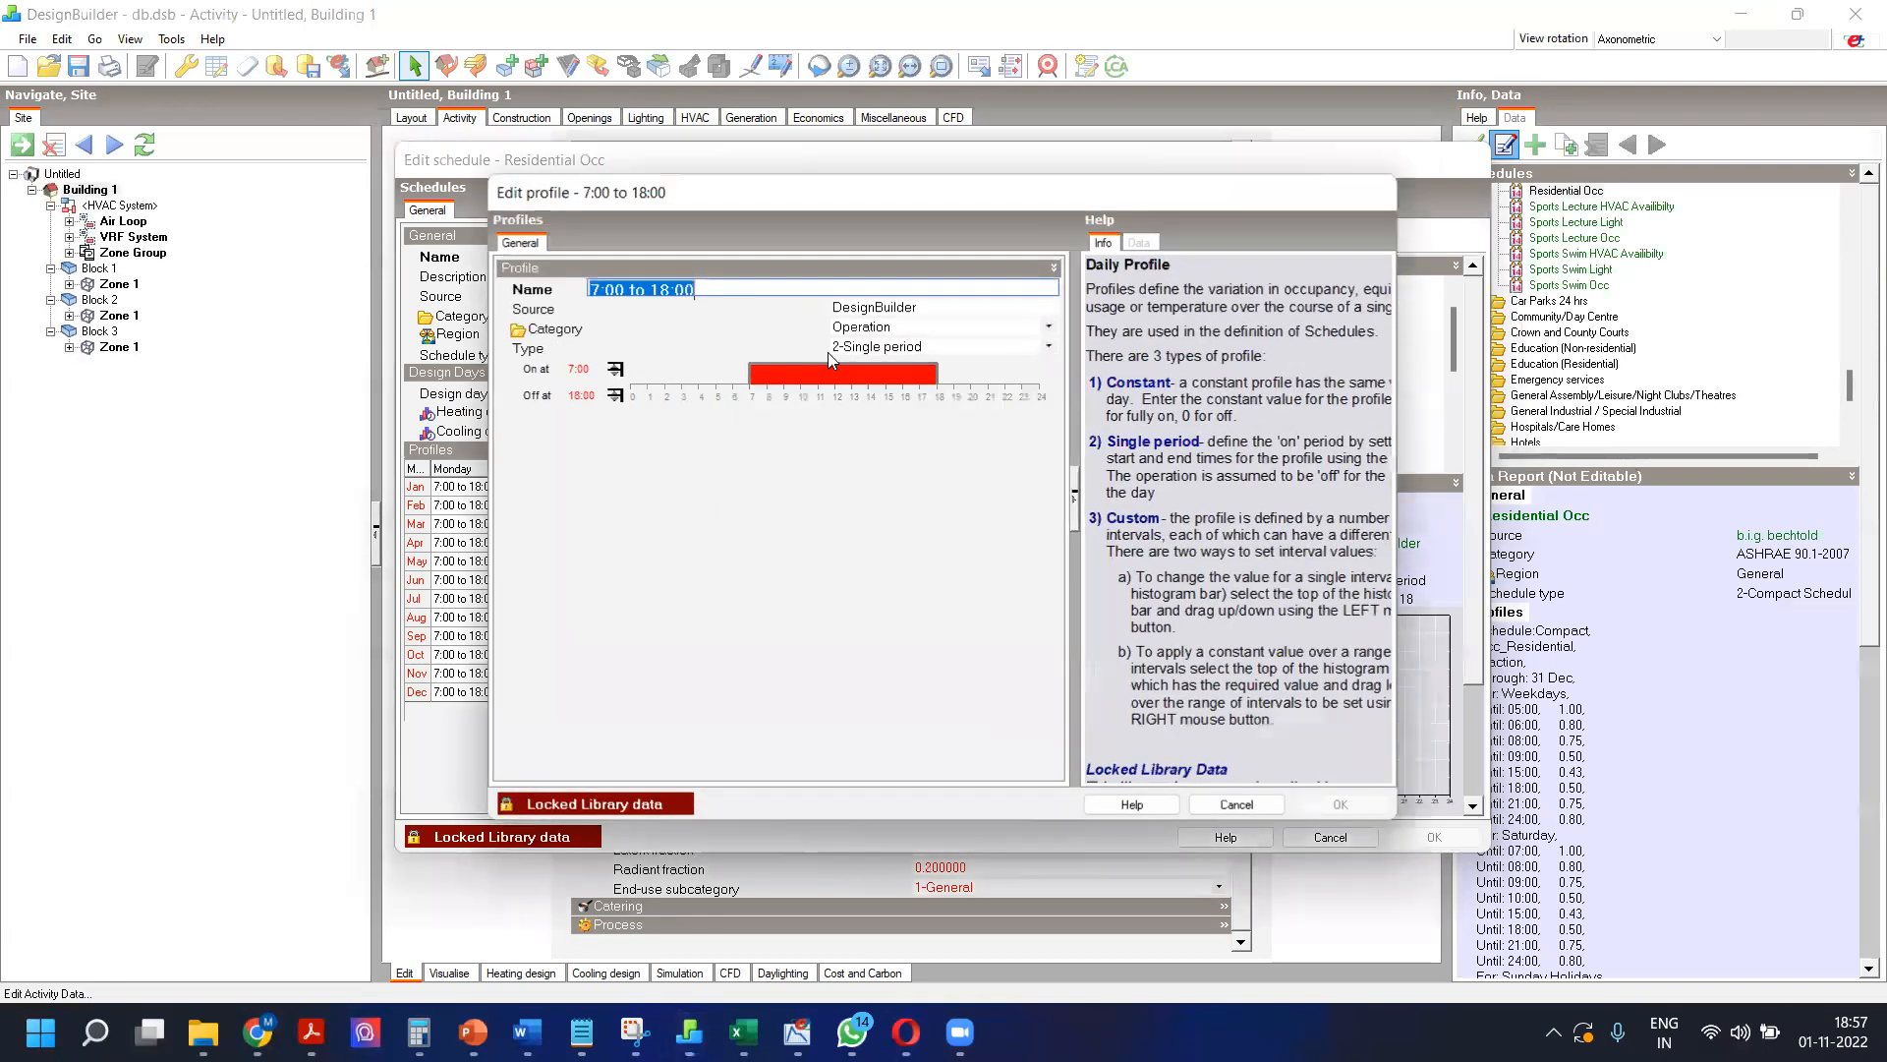
{"action": "left_click", "coordinate": [874, 347]}
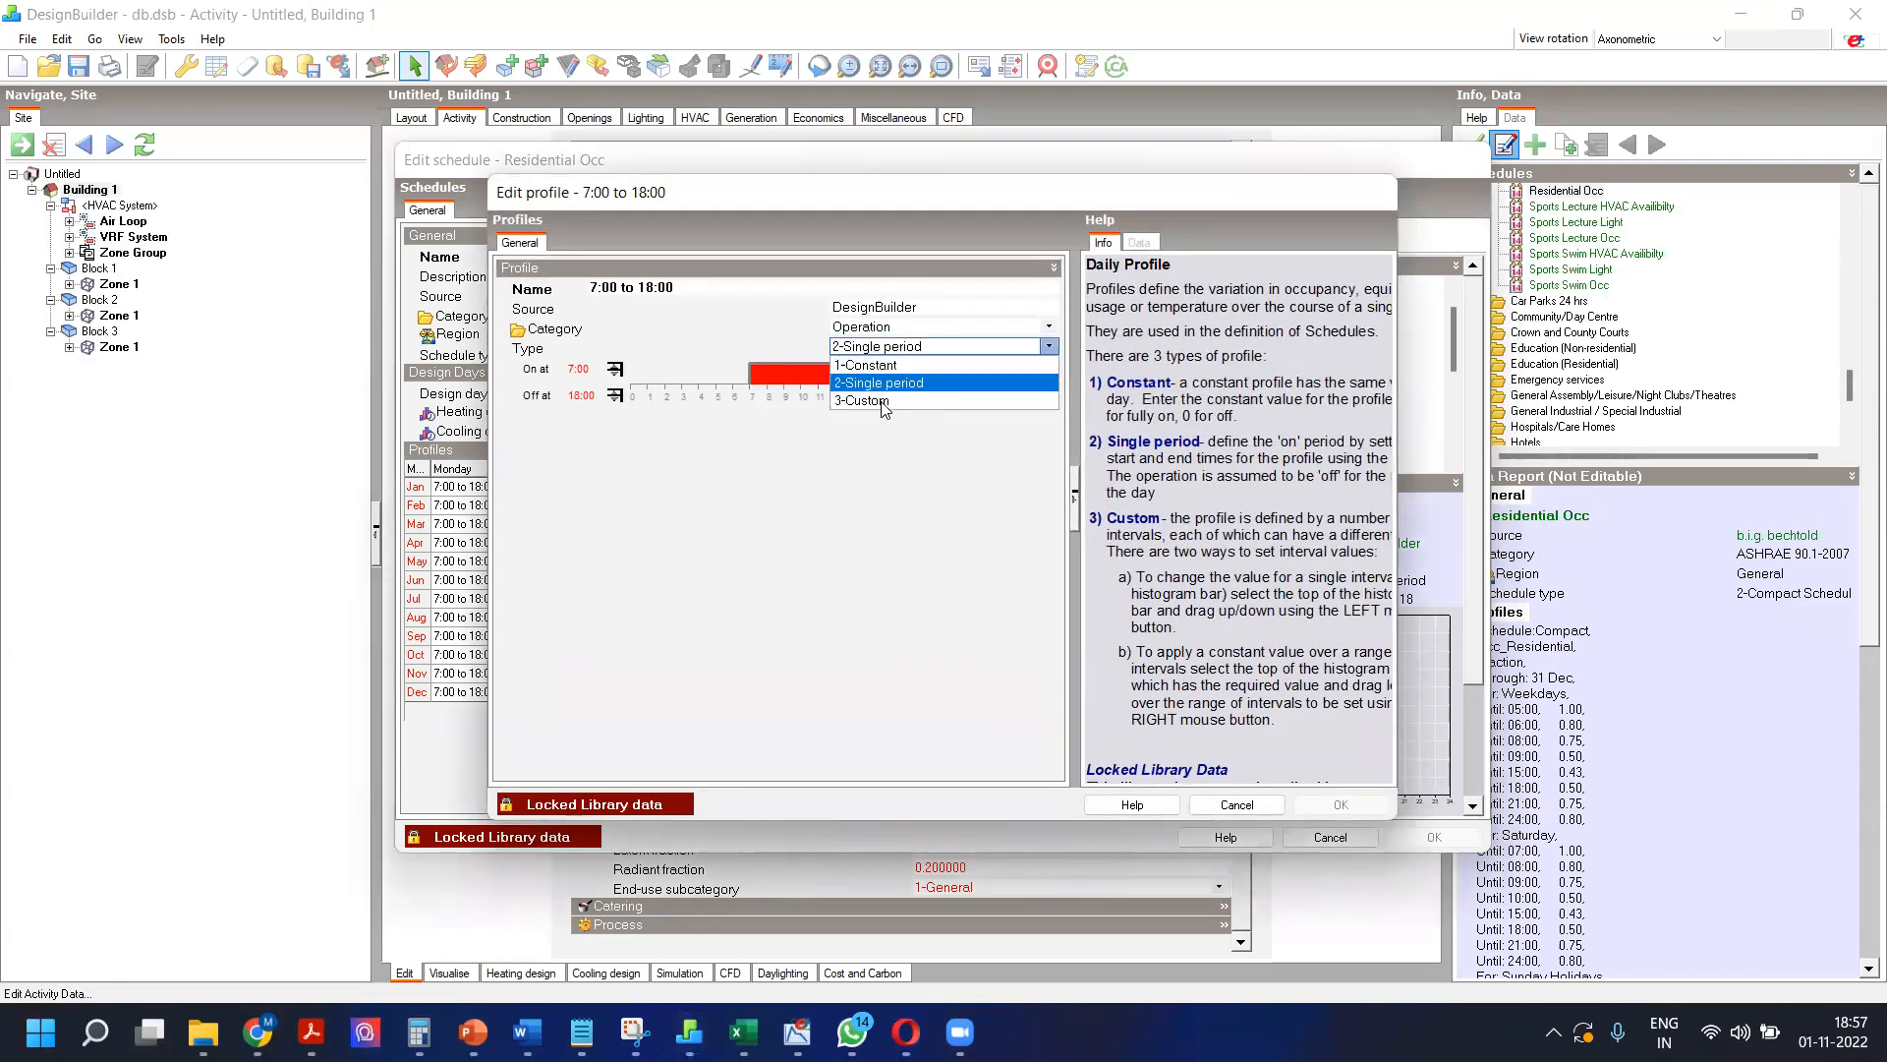
{"action": "left_click", "coordinate": [863, 400]}
Step: Try lowering the custom profile to about 60% at 7–8, 30% at 11–12, 55% at 14–15 and 50% at 17–18, and cancel the profile edit
{"action": "left_click_drag", "start_coordinate": [712, 411], "coordinate": [702, 556]}
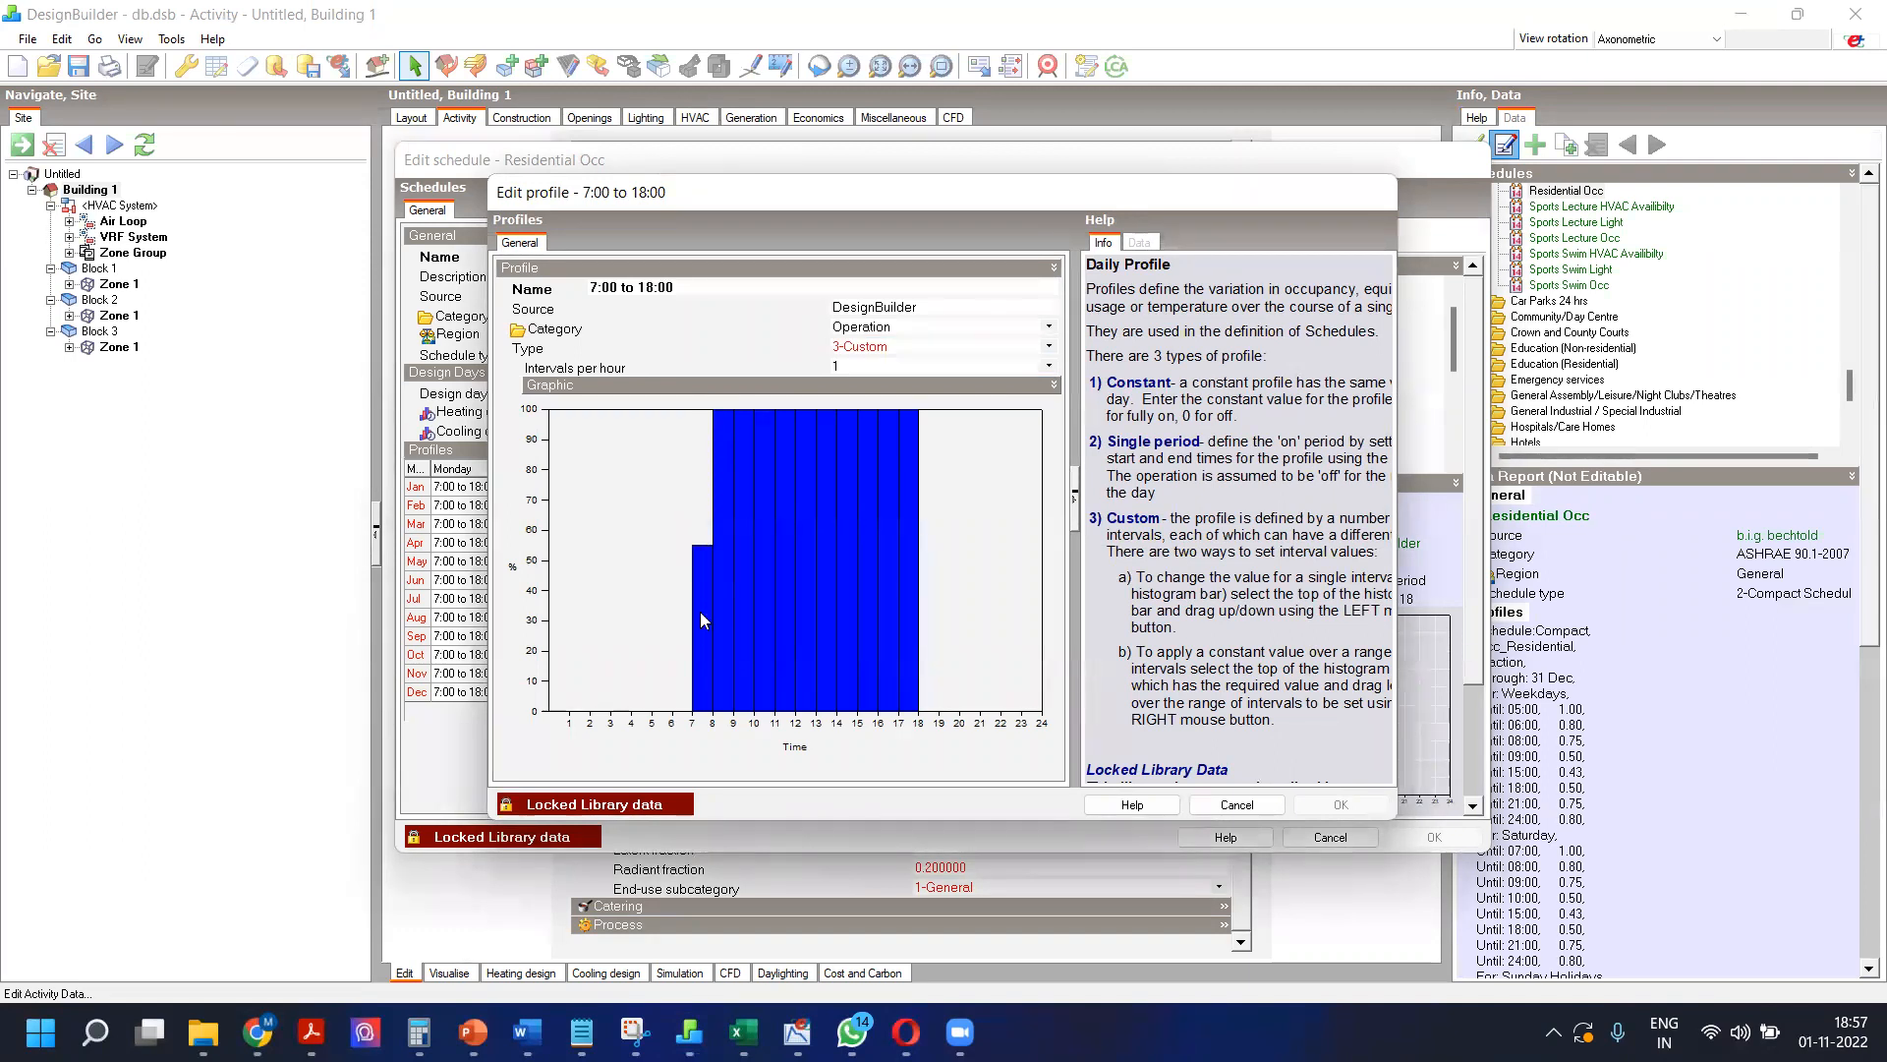
{"action": "mouse_move", "coordinate": [692, 538]}
{"action": "mouse_move", "coordinate": [697, 546]}
{"action": "left_mouse_down"}
{"action": "mouse_move", "coordinate": [702, 413]}
{"action": "mouse_move", "coordinate": [709, 593]}
{"action": "mouse_move", "coordinate": [708, 528]}
{"action": "left_mouse_up"}
{"action": "left_click_drag", "start_coordinate": [791, 409], "coordinate": [796, 617]}
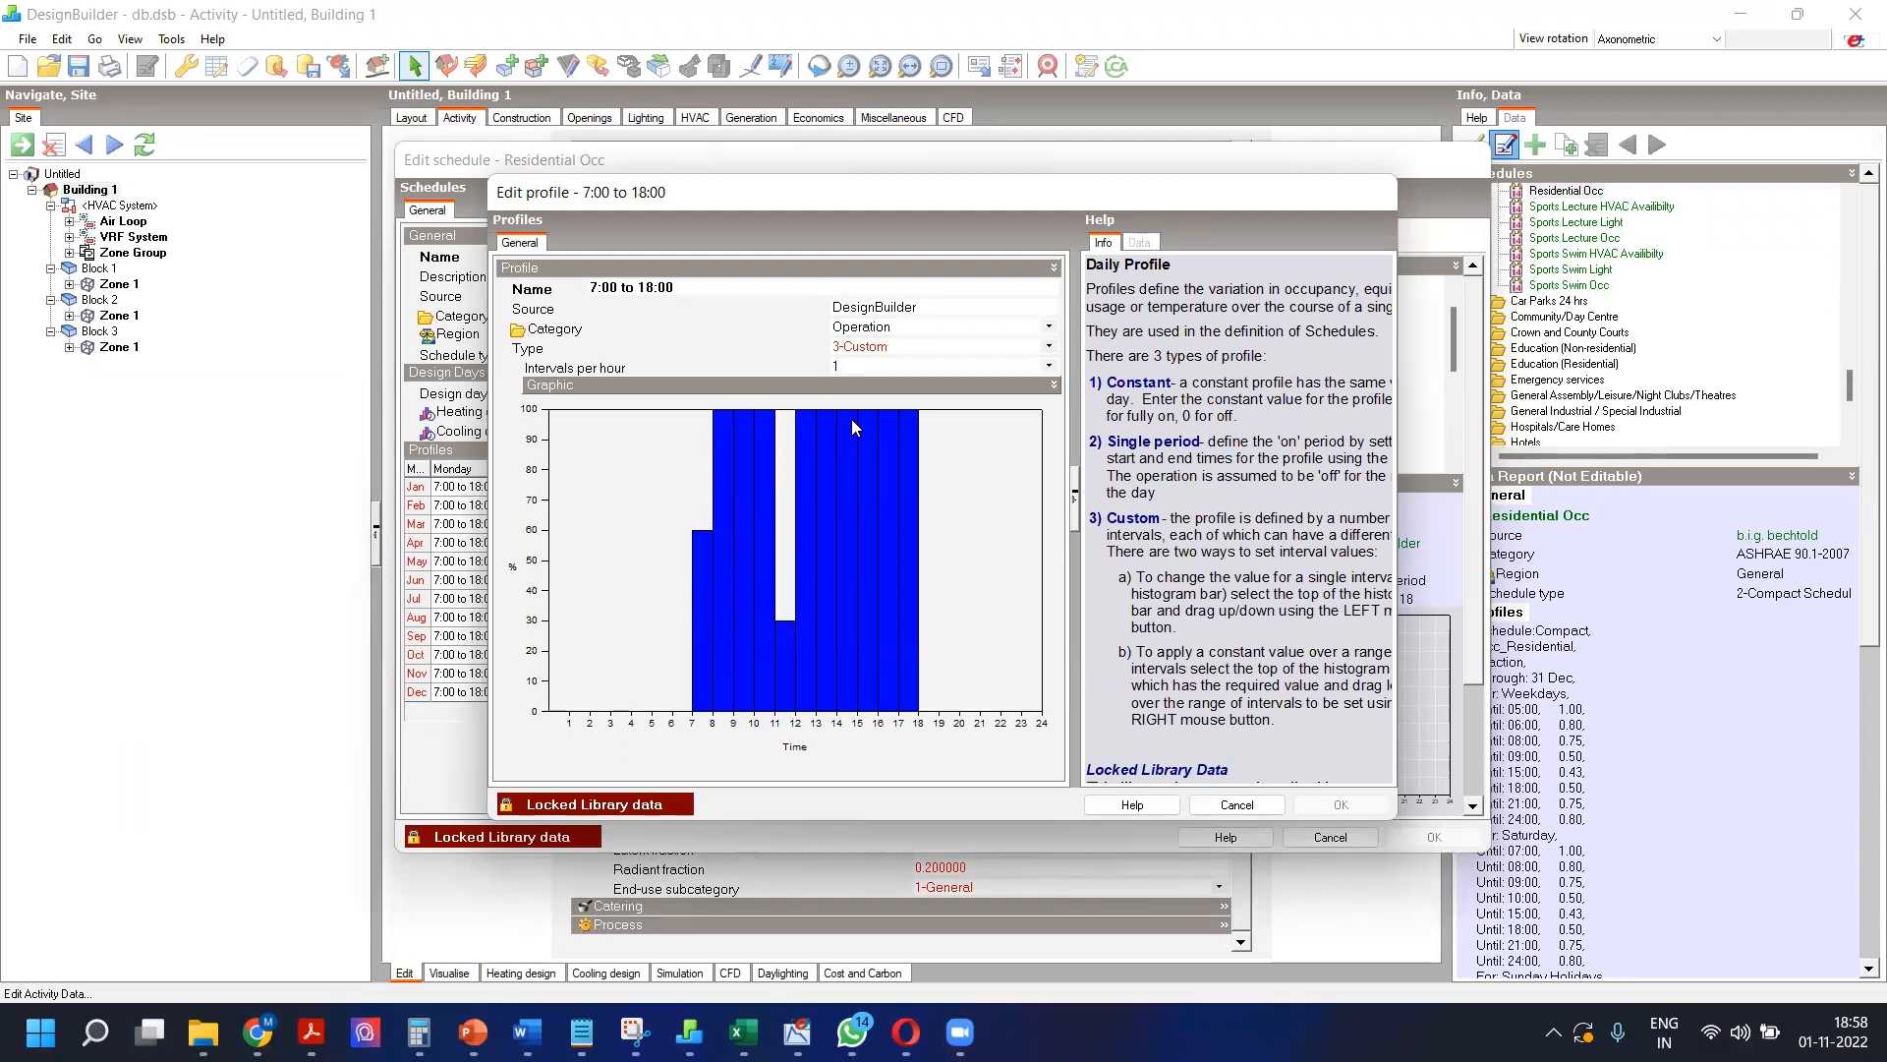
{"action": "left_click_drag", "start_coordinate": [851, 419], "coordinate": [847, 544]}
{"action": "left_click_drag", "start_coordinate": [904, 421], "coordinate": [910, 568]}
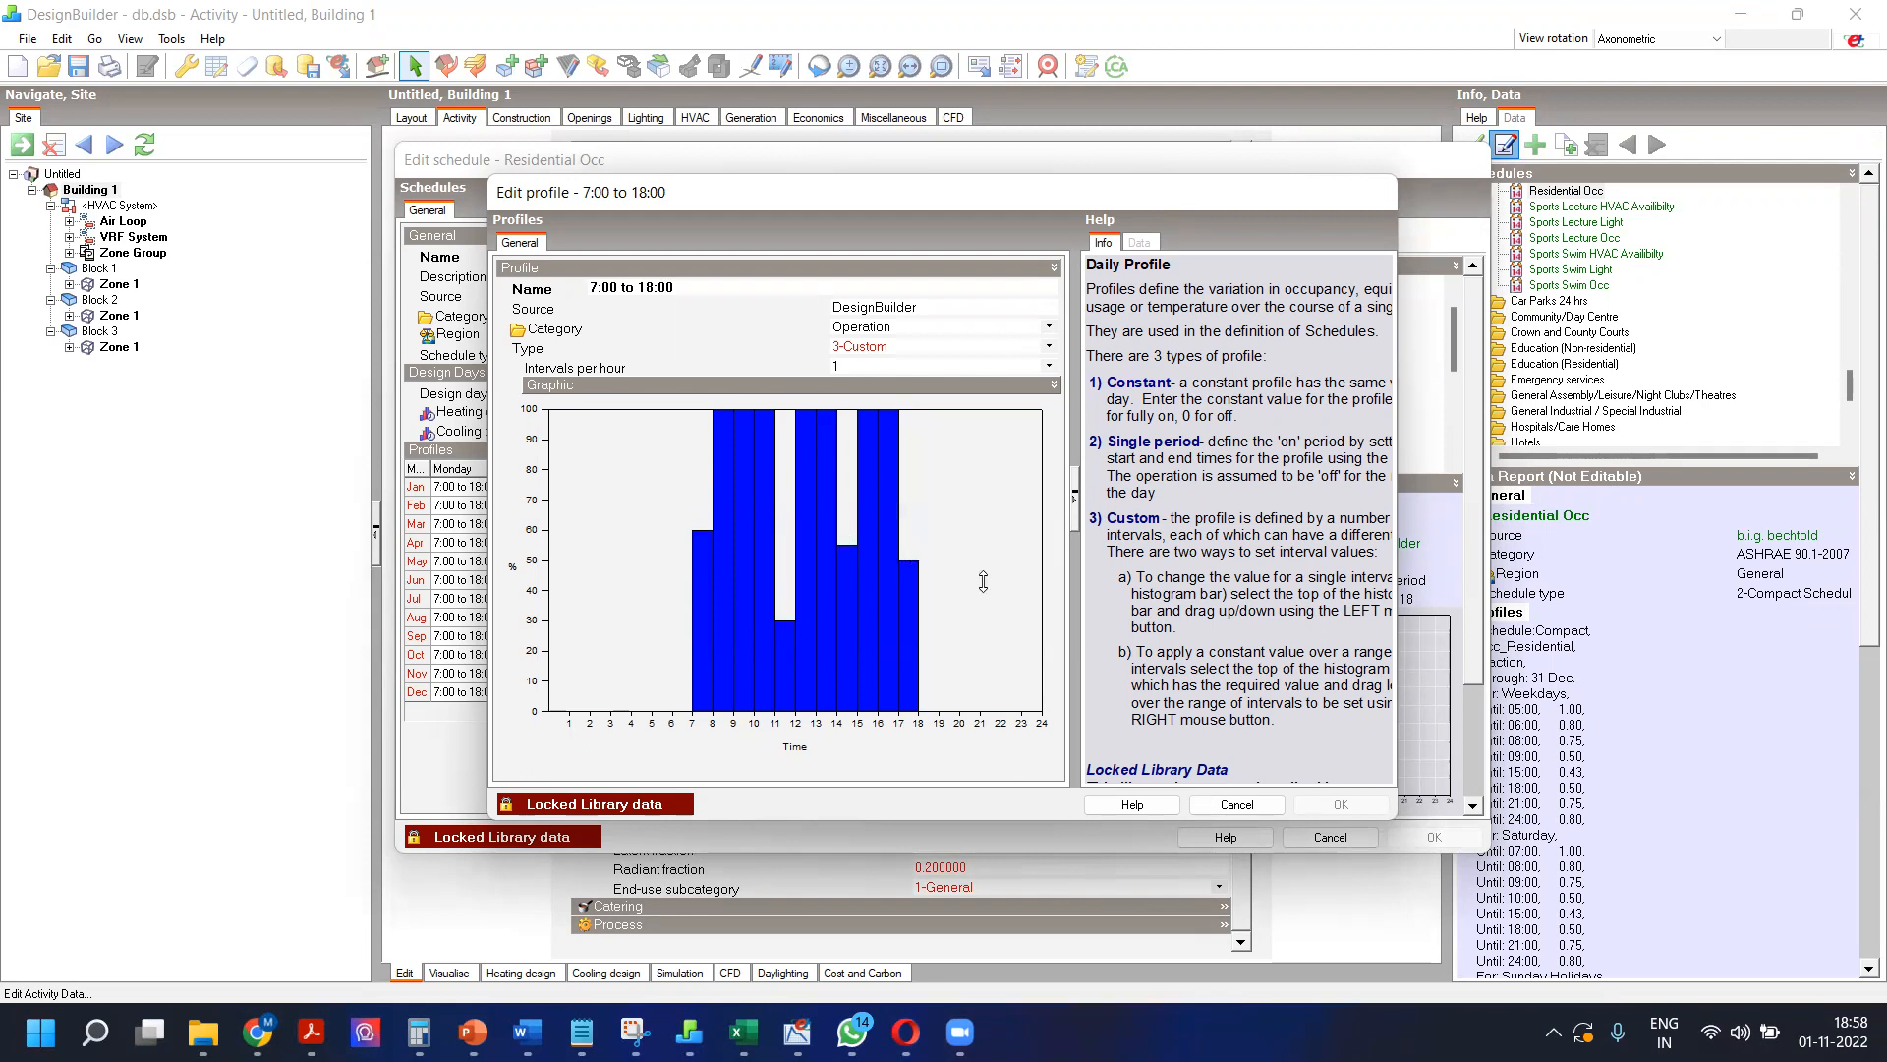
{"action": "left_click", "coordinate": [1241, 804]}
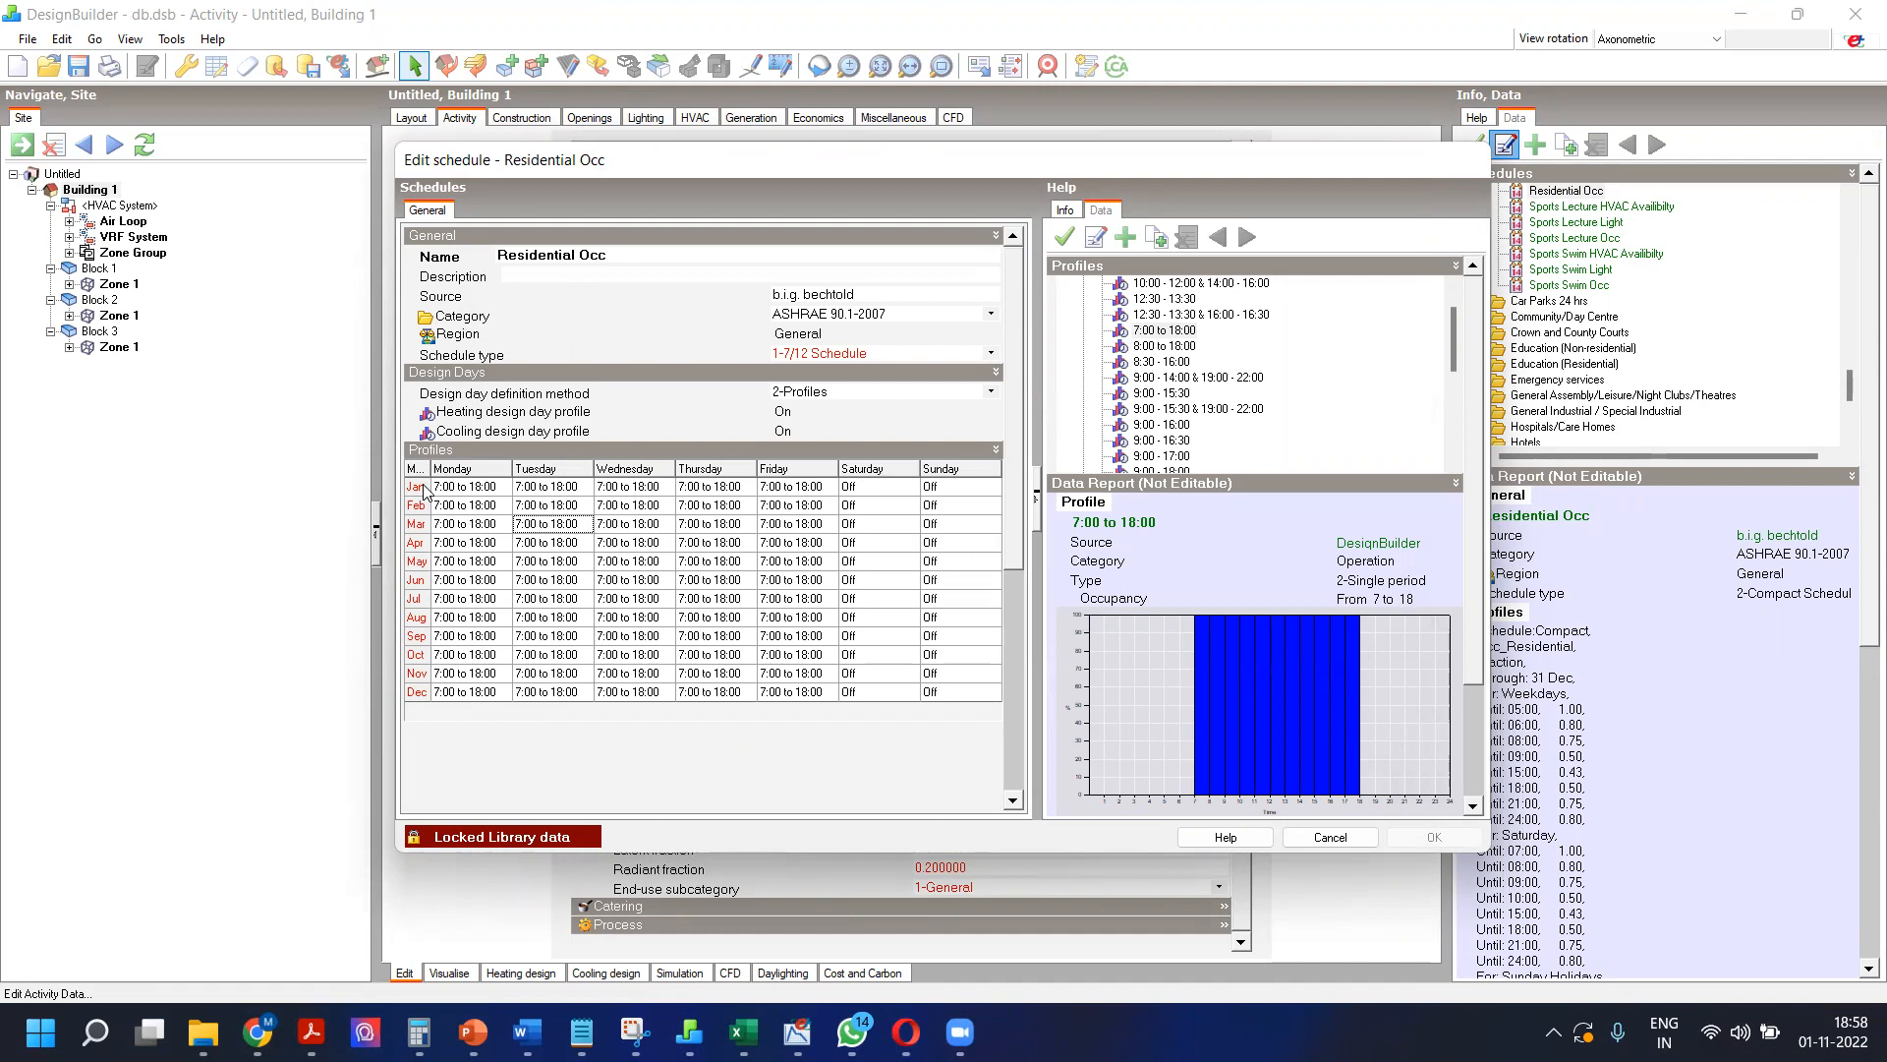
Step: Widen the Month column of the 7/12 schedule, cancel the schedule edit and return to the start of the activity data
{"action": "left_click_drag", "start_coordinate": [430, 465], "coordinate": [496, 466]}
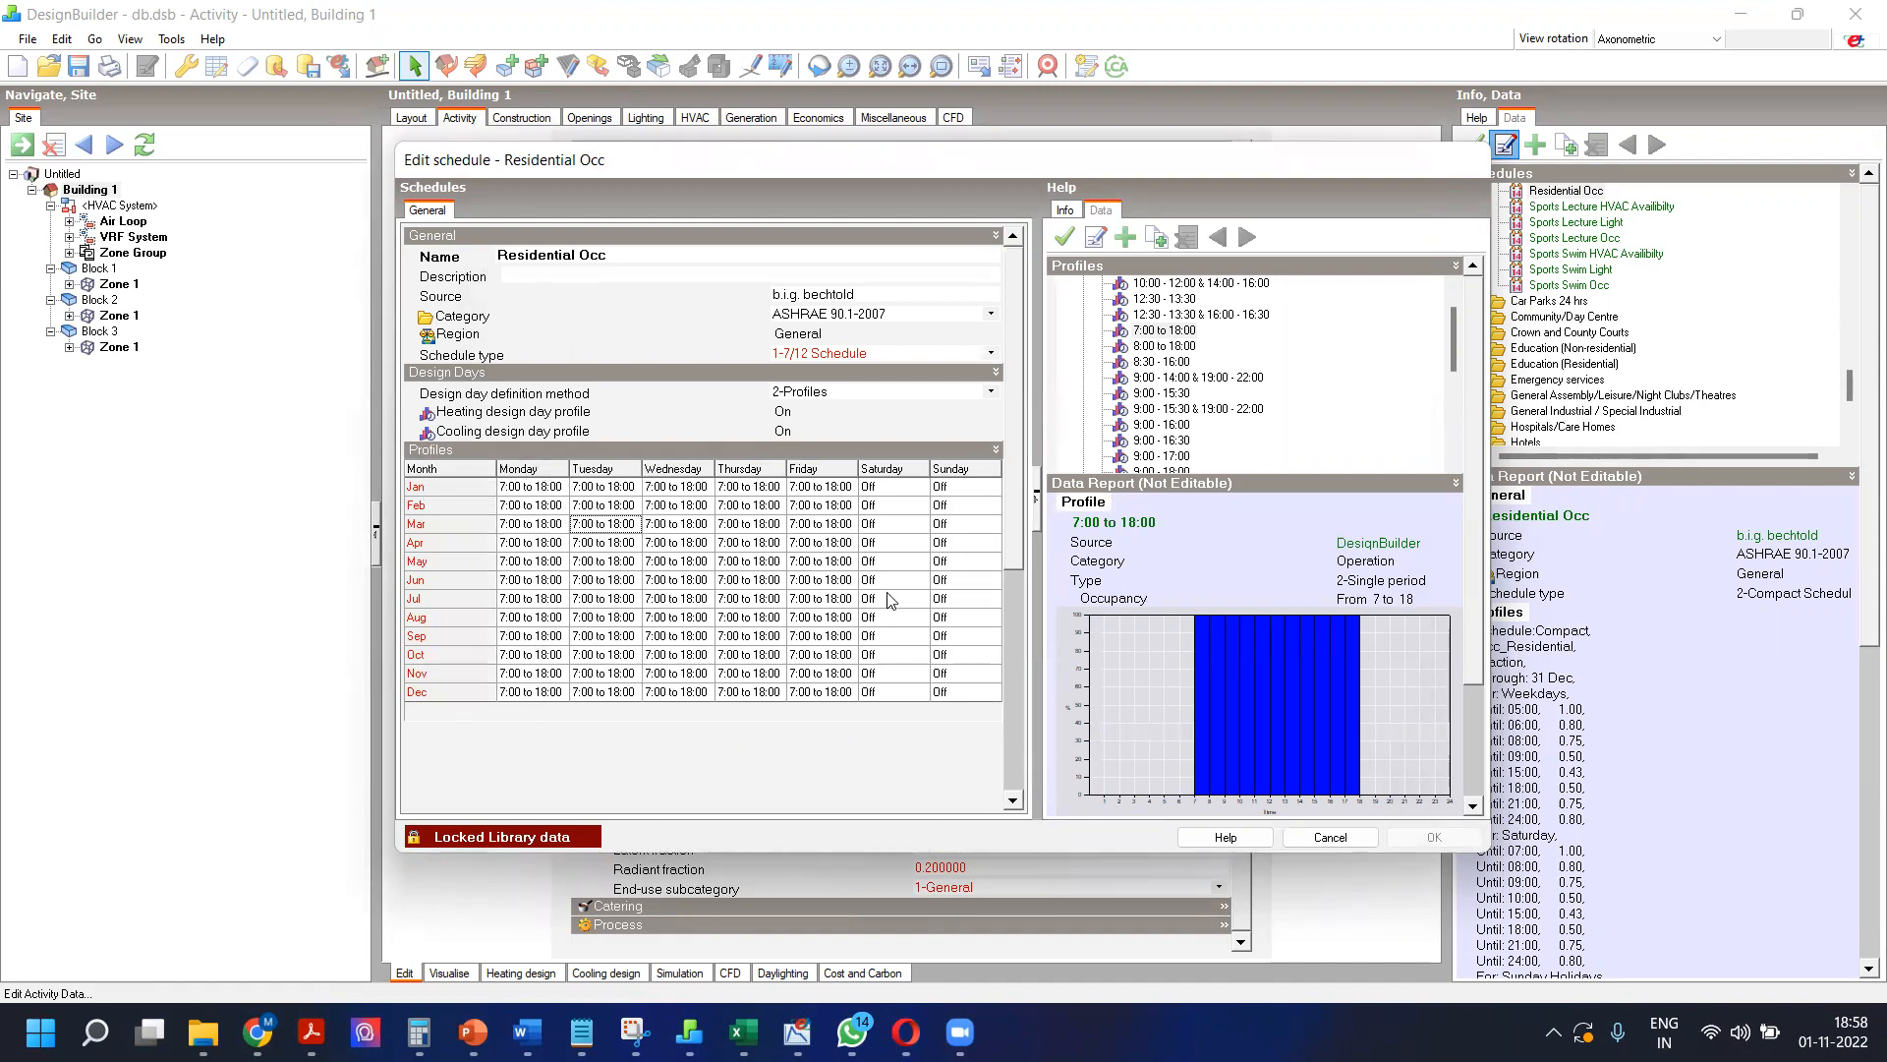
{"action": "left_click", "coordinate": [1330, 837]}
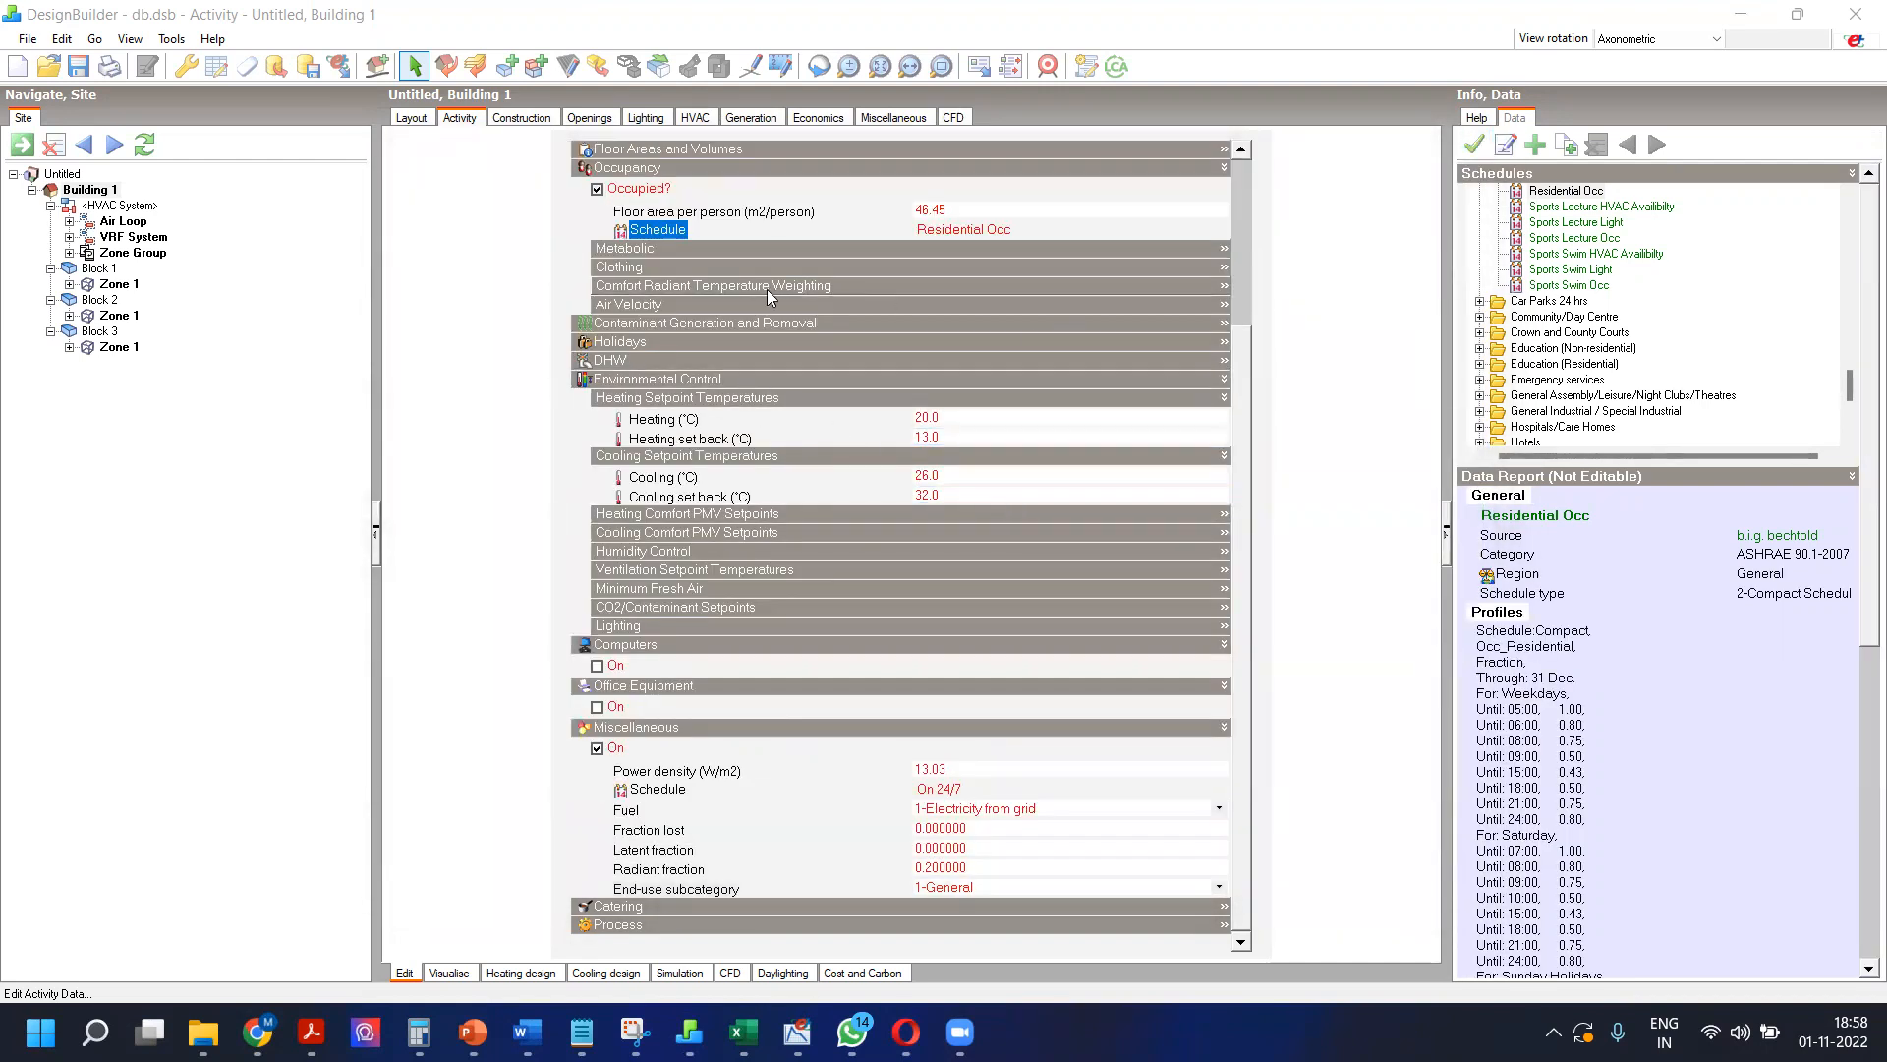
{"action": "left_click_drag", "start_coordinate": [1243, 358], "coordinate": [1248, 196]}
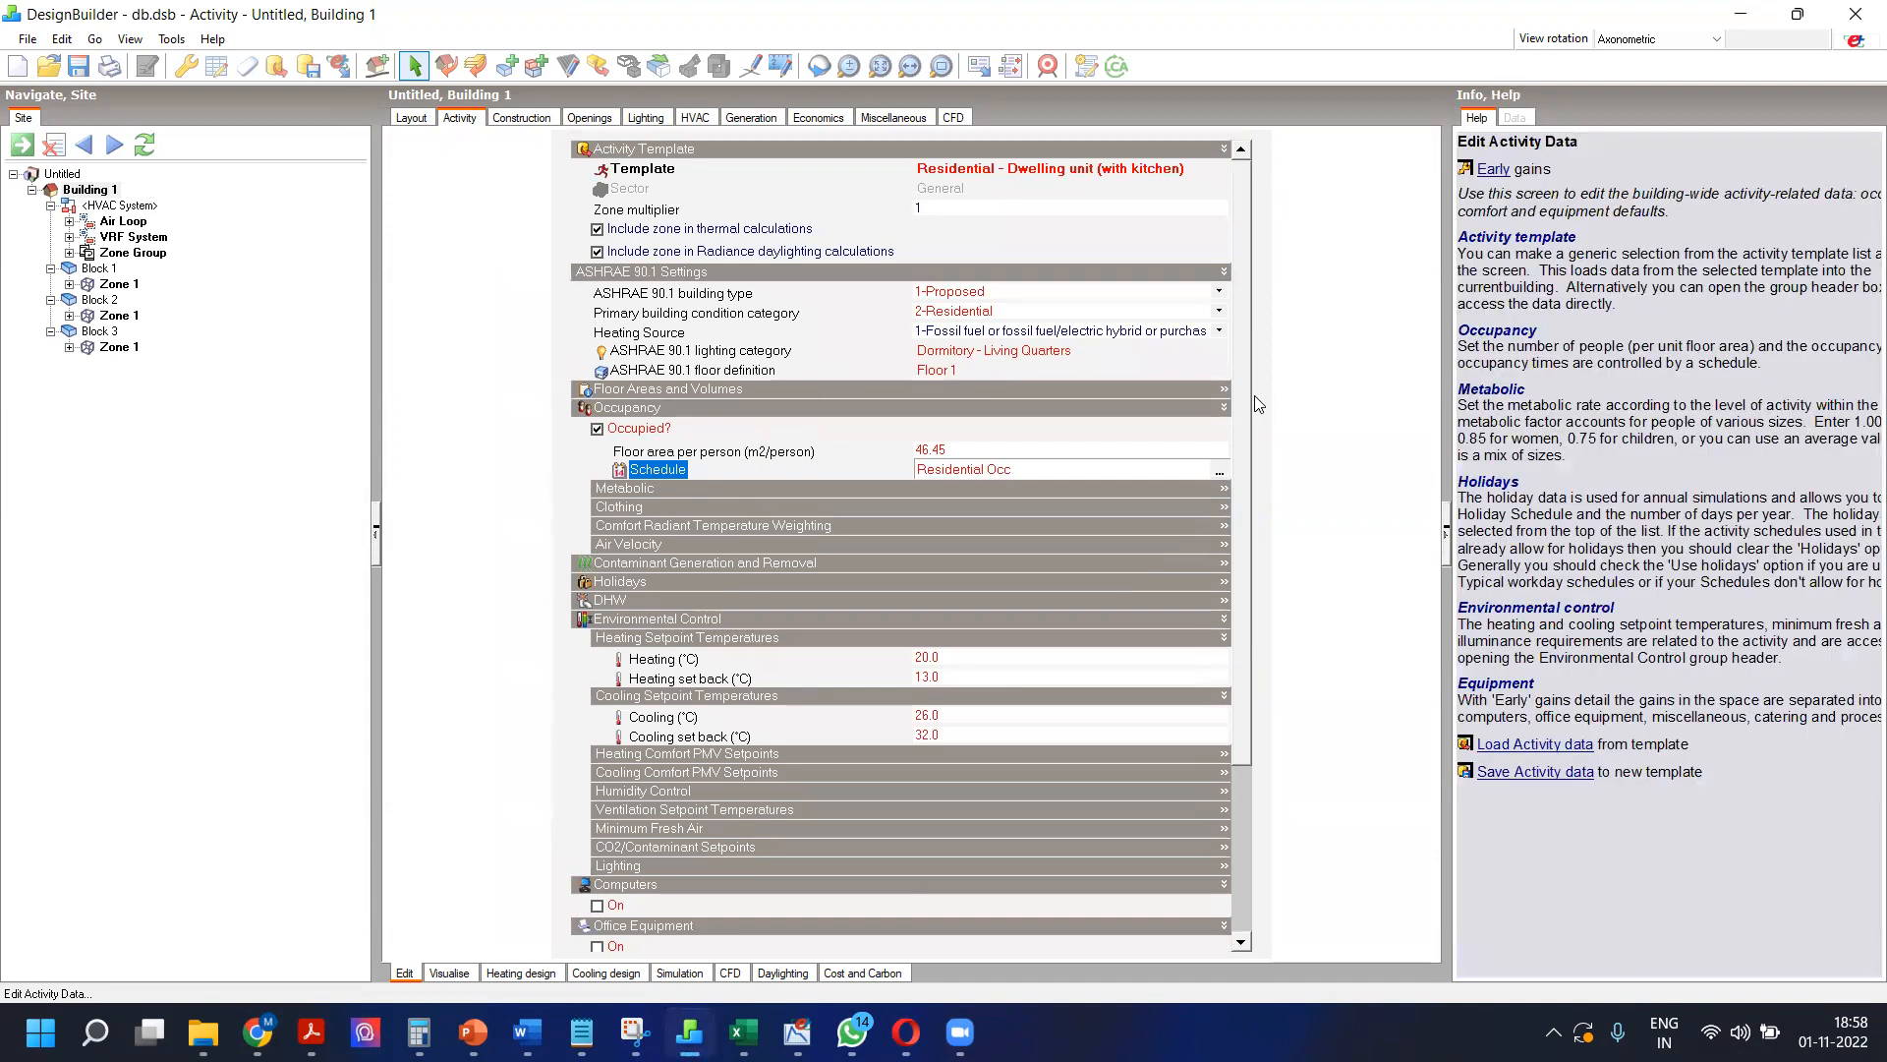
Step: Review the building's activity data from the activity template down to the miscellaneous gains and process sections
{"action": "scroll", "coordinate": [1224, 601], "scroll_direction": "down", "scroll_amount": 4}
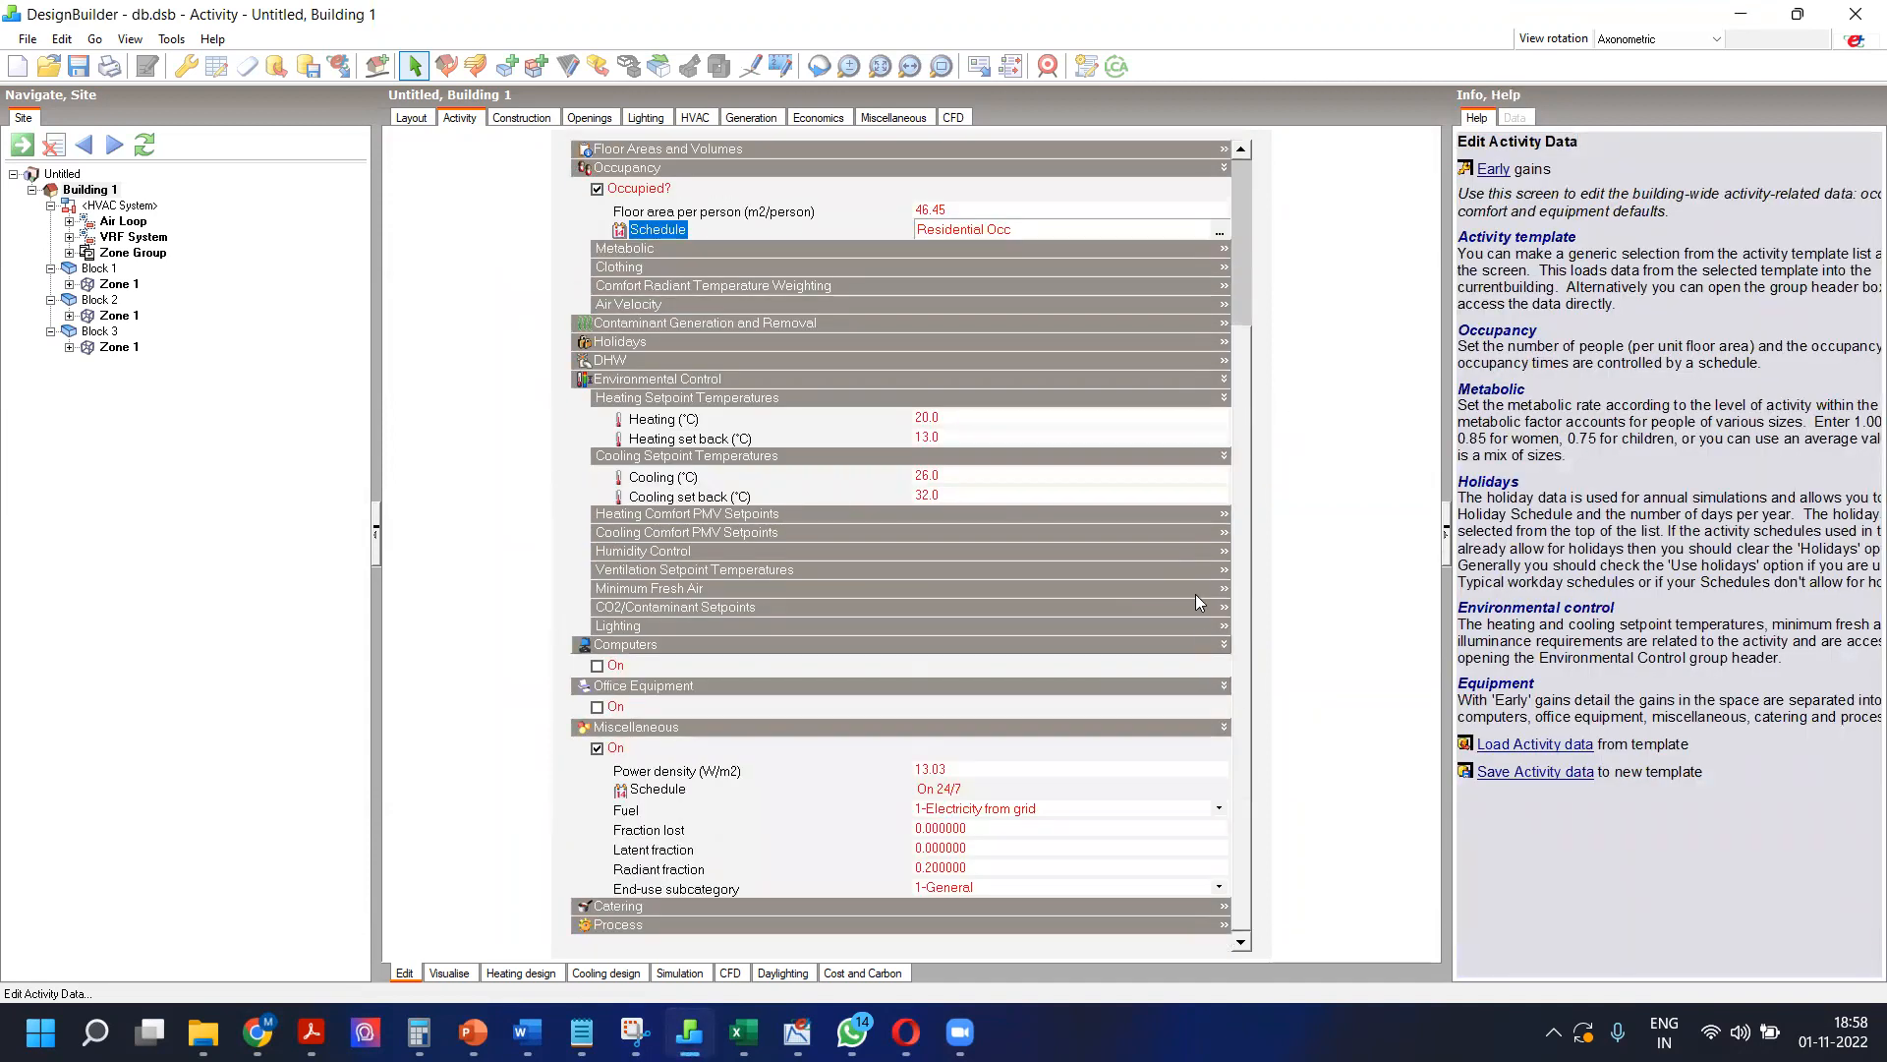
{"action": "scroll", "coordinate": [1244, 196], "scroll_direction": "up", "scroll_amount": 2}
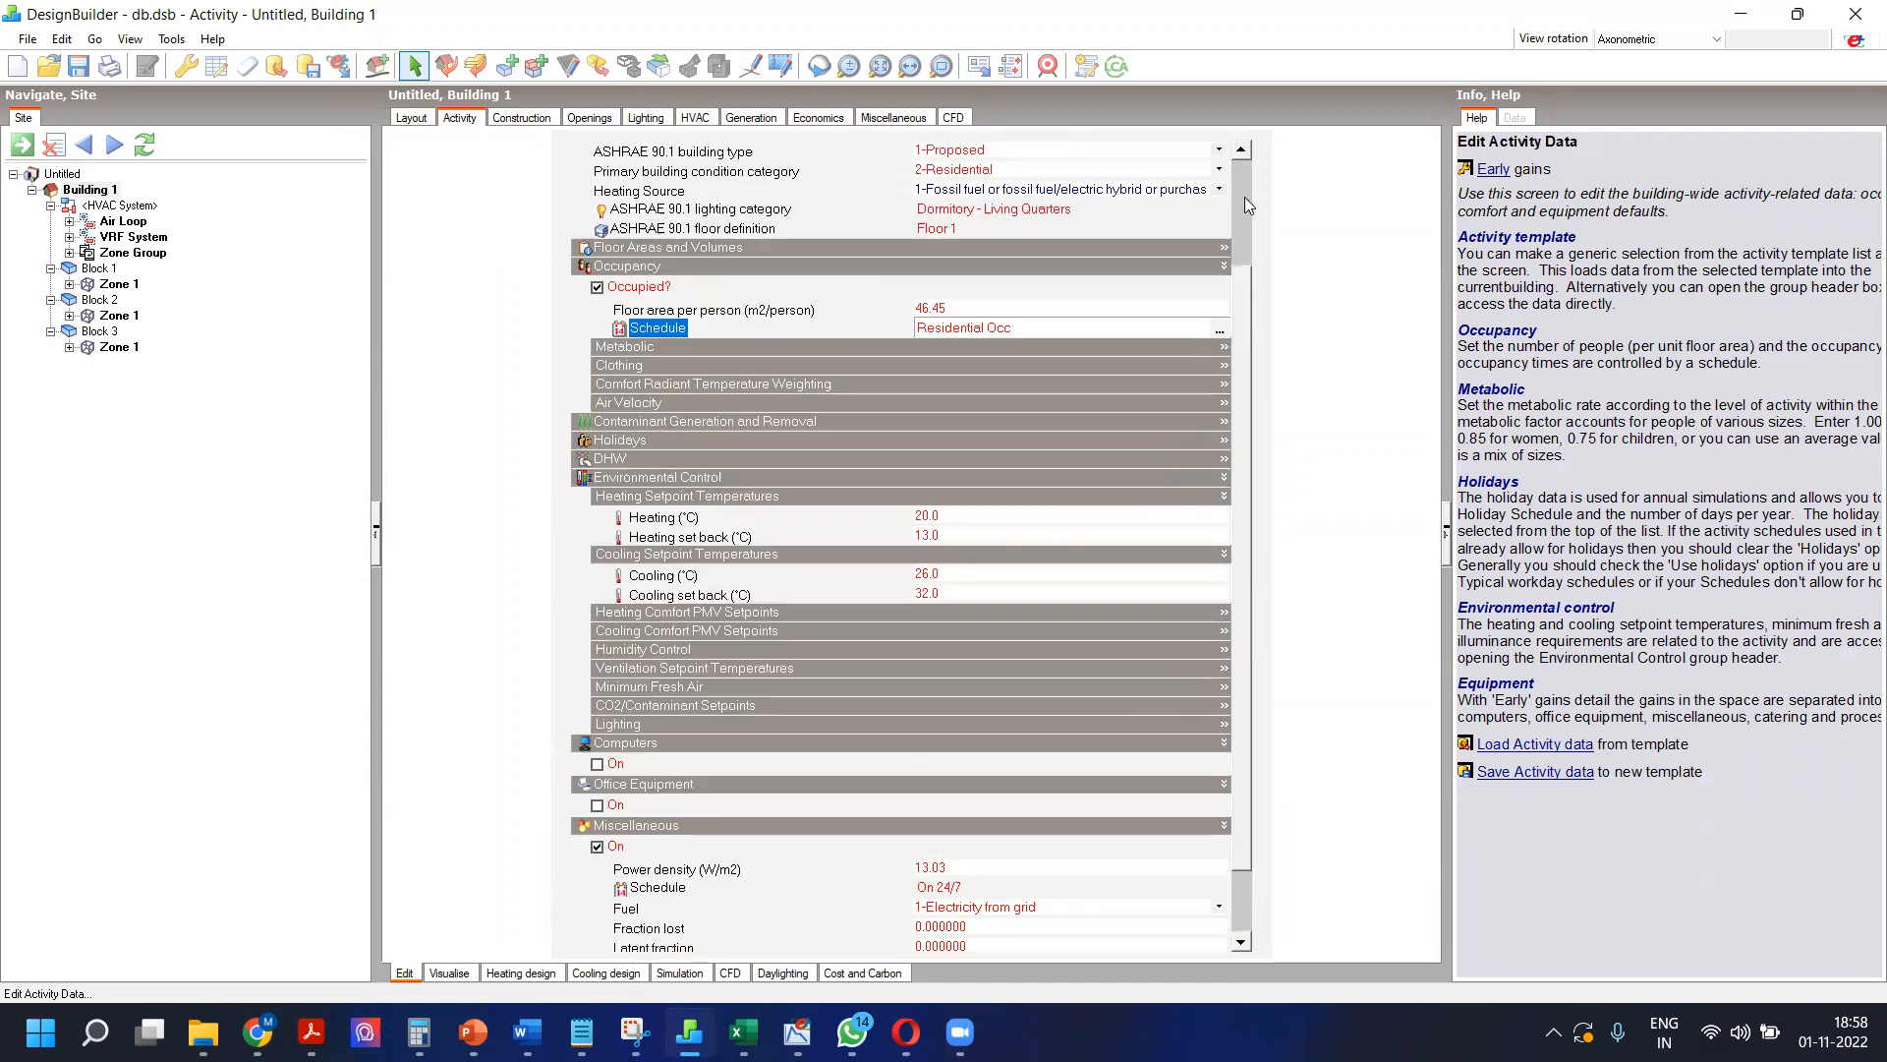
{"action": "scroll", "coordinate": [1244, 197], "scroll_direction": "up", "scroll_amount": 3}
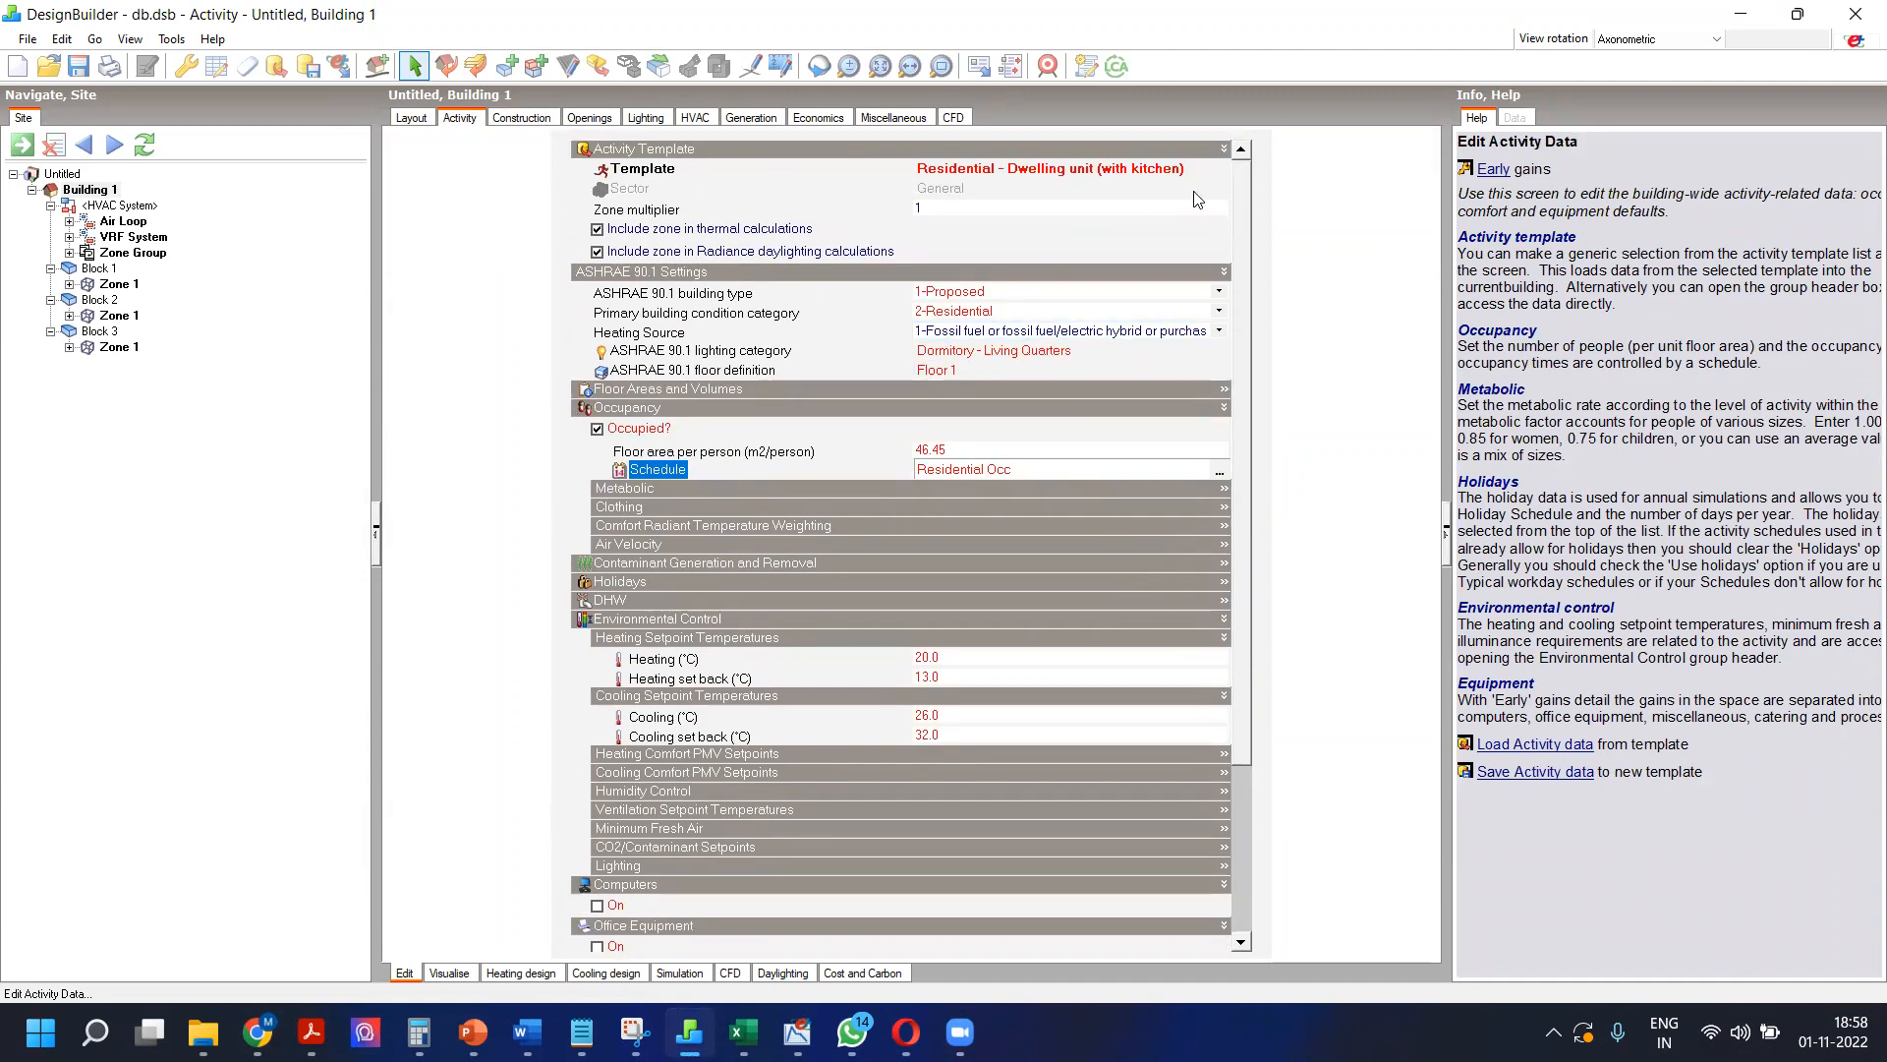
{"action": "scroll", "coordinate": [1256, 604], "scroll_direction": "down", "scroll_amount": 5}
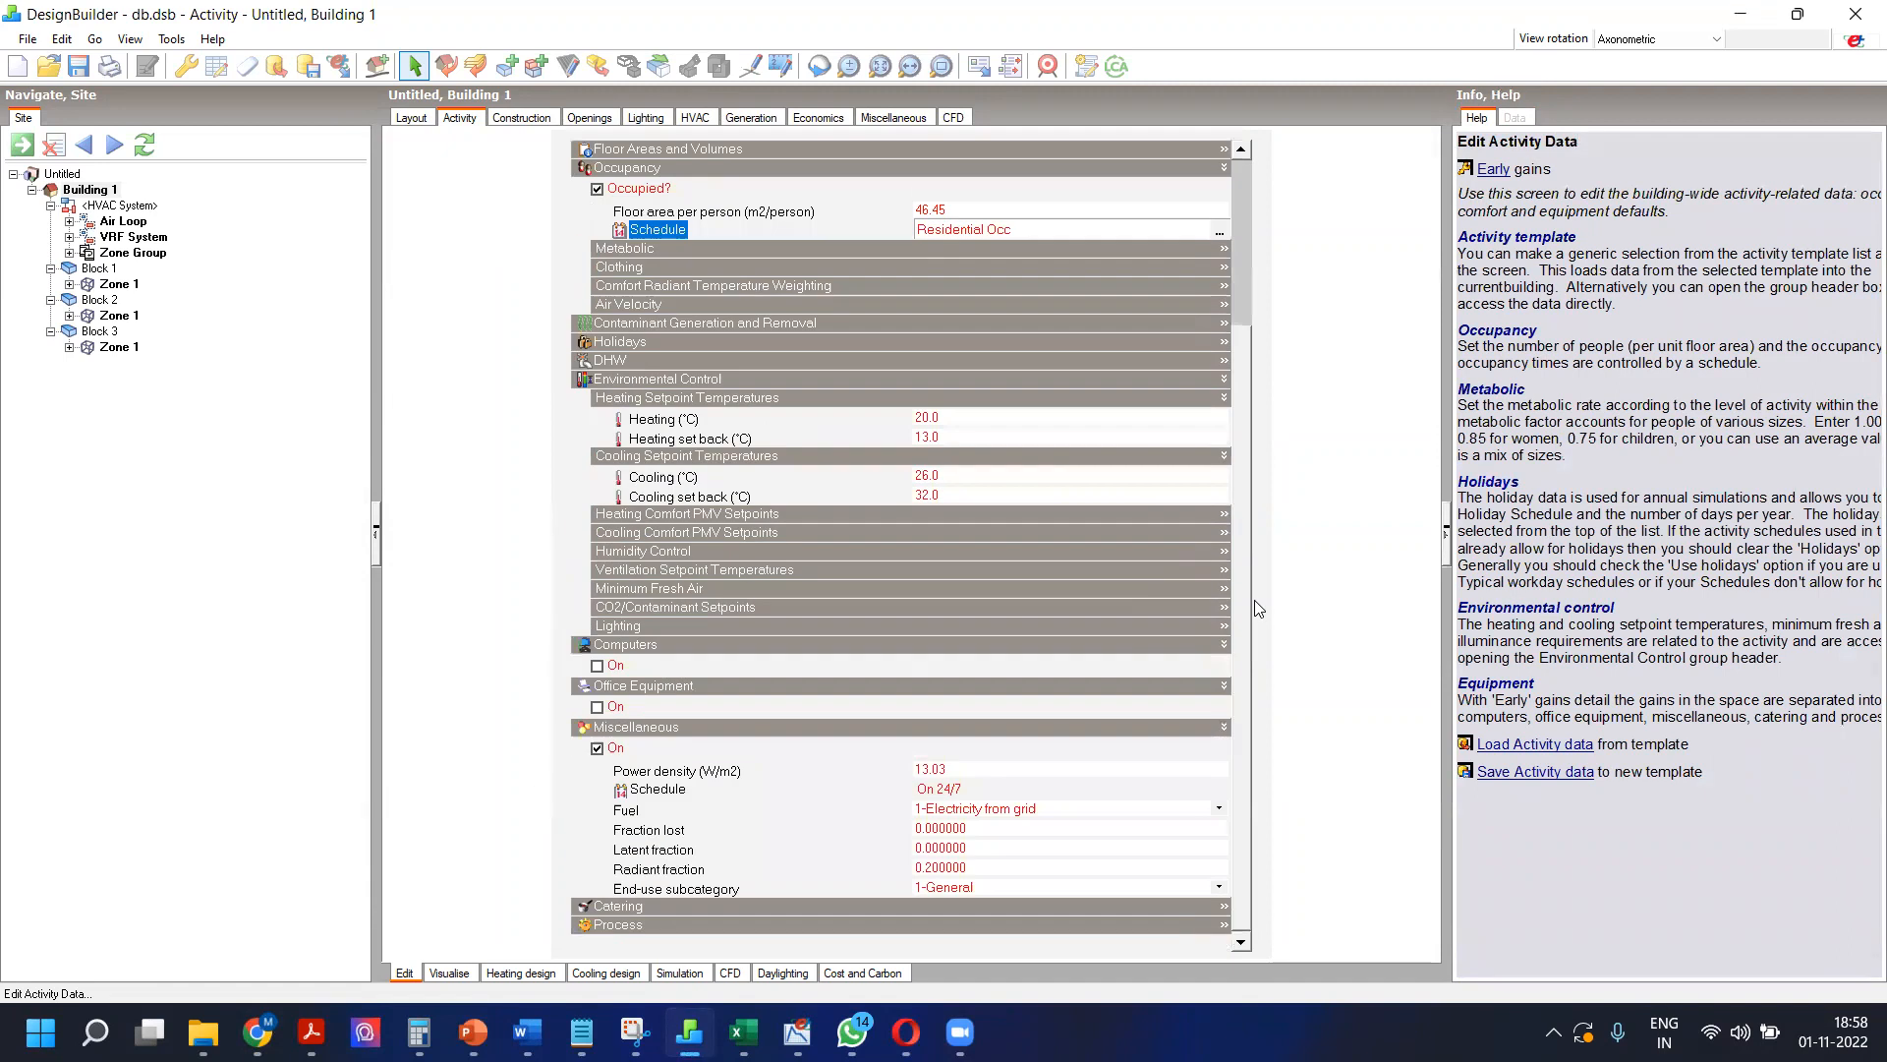
{"action": "scroll", "coordinate": [1254, 636], "scroll_direction": "up", "scroll_amount": 5}
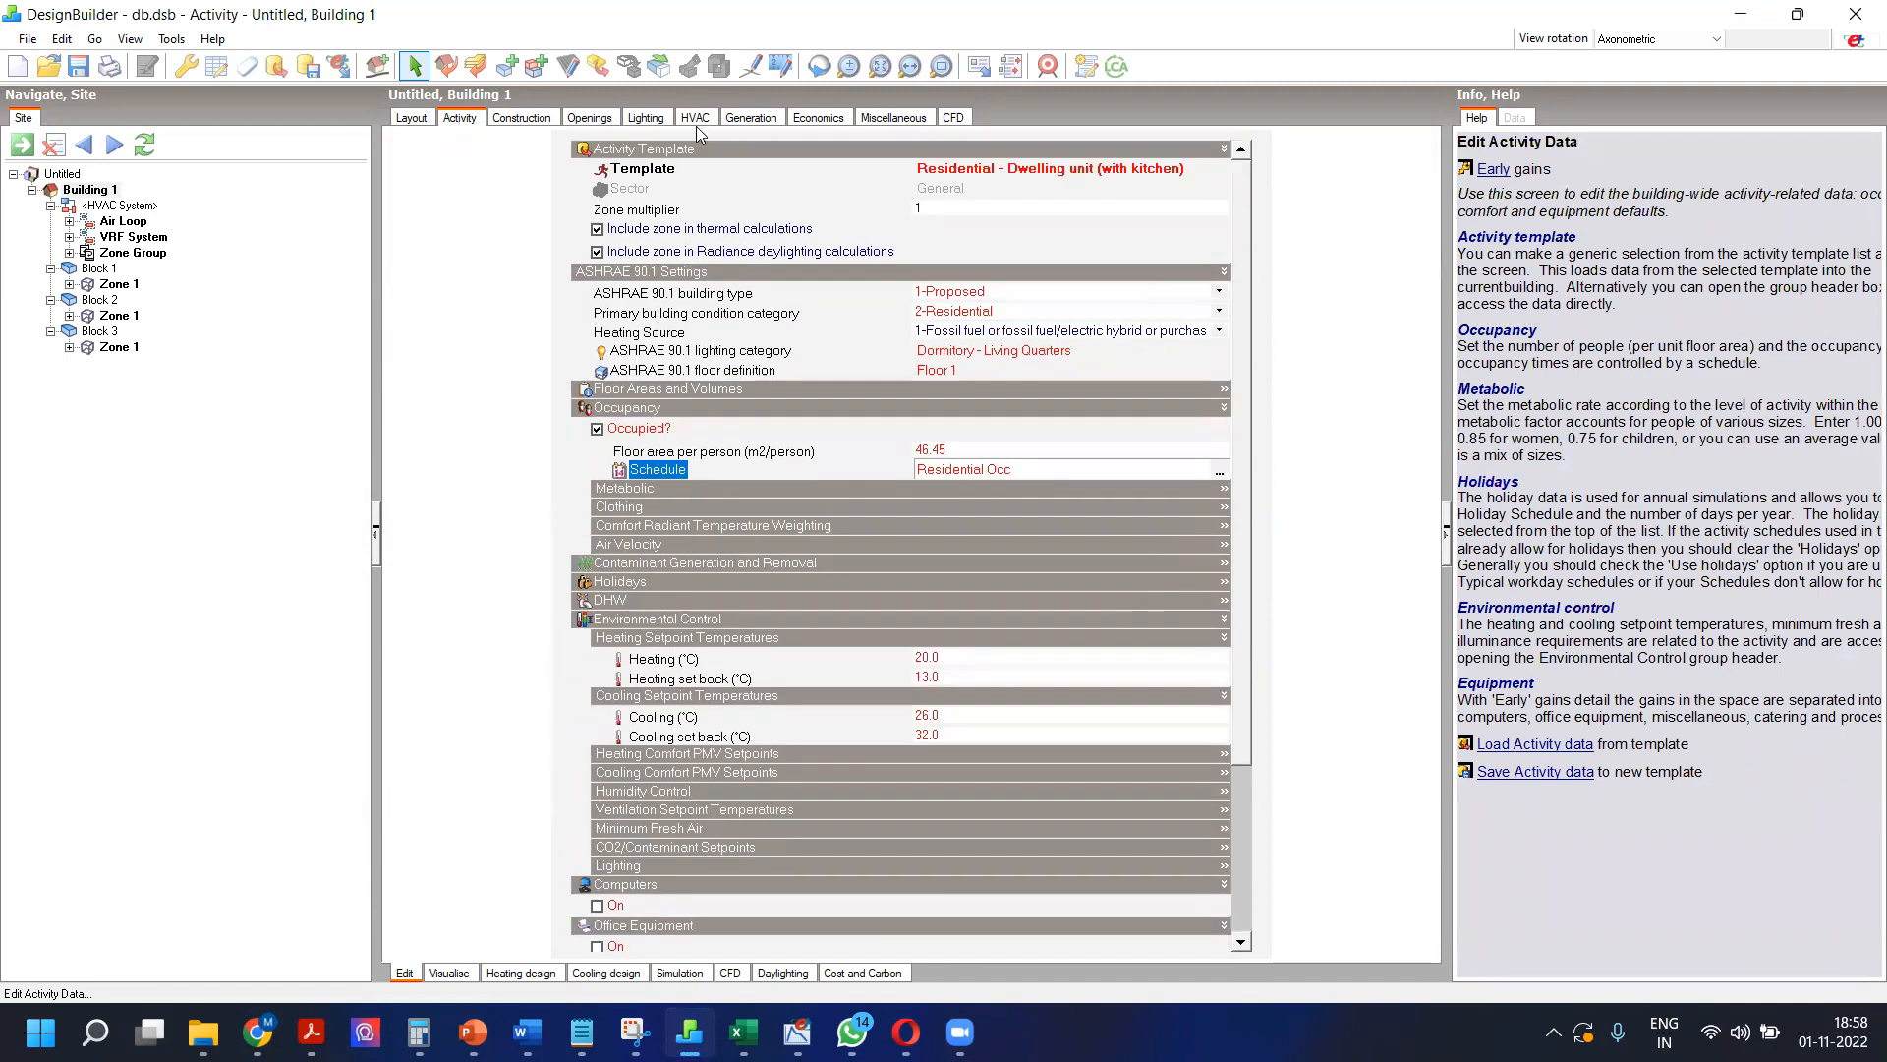
{"action": "left_click", "coordinate": [958, 202]}
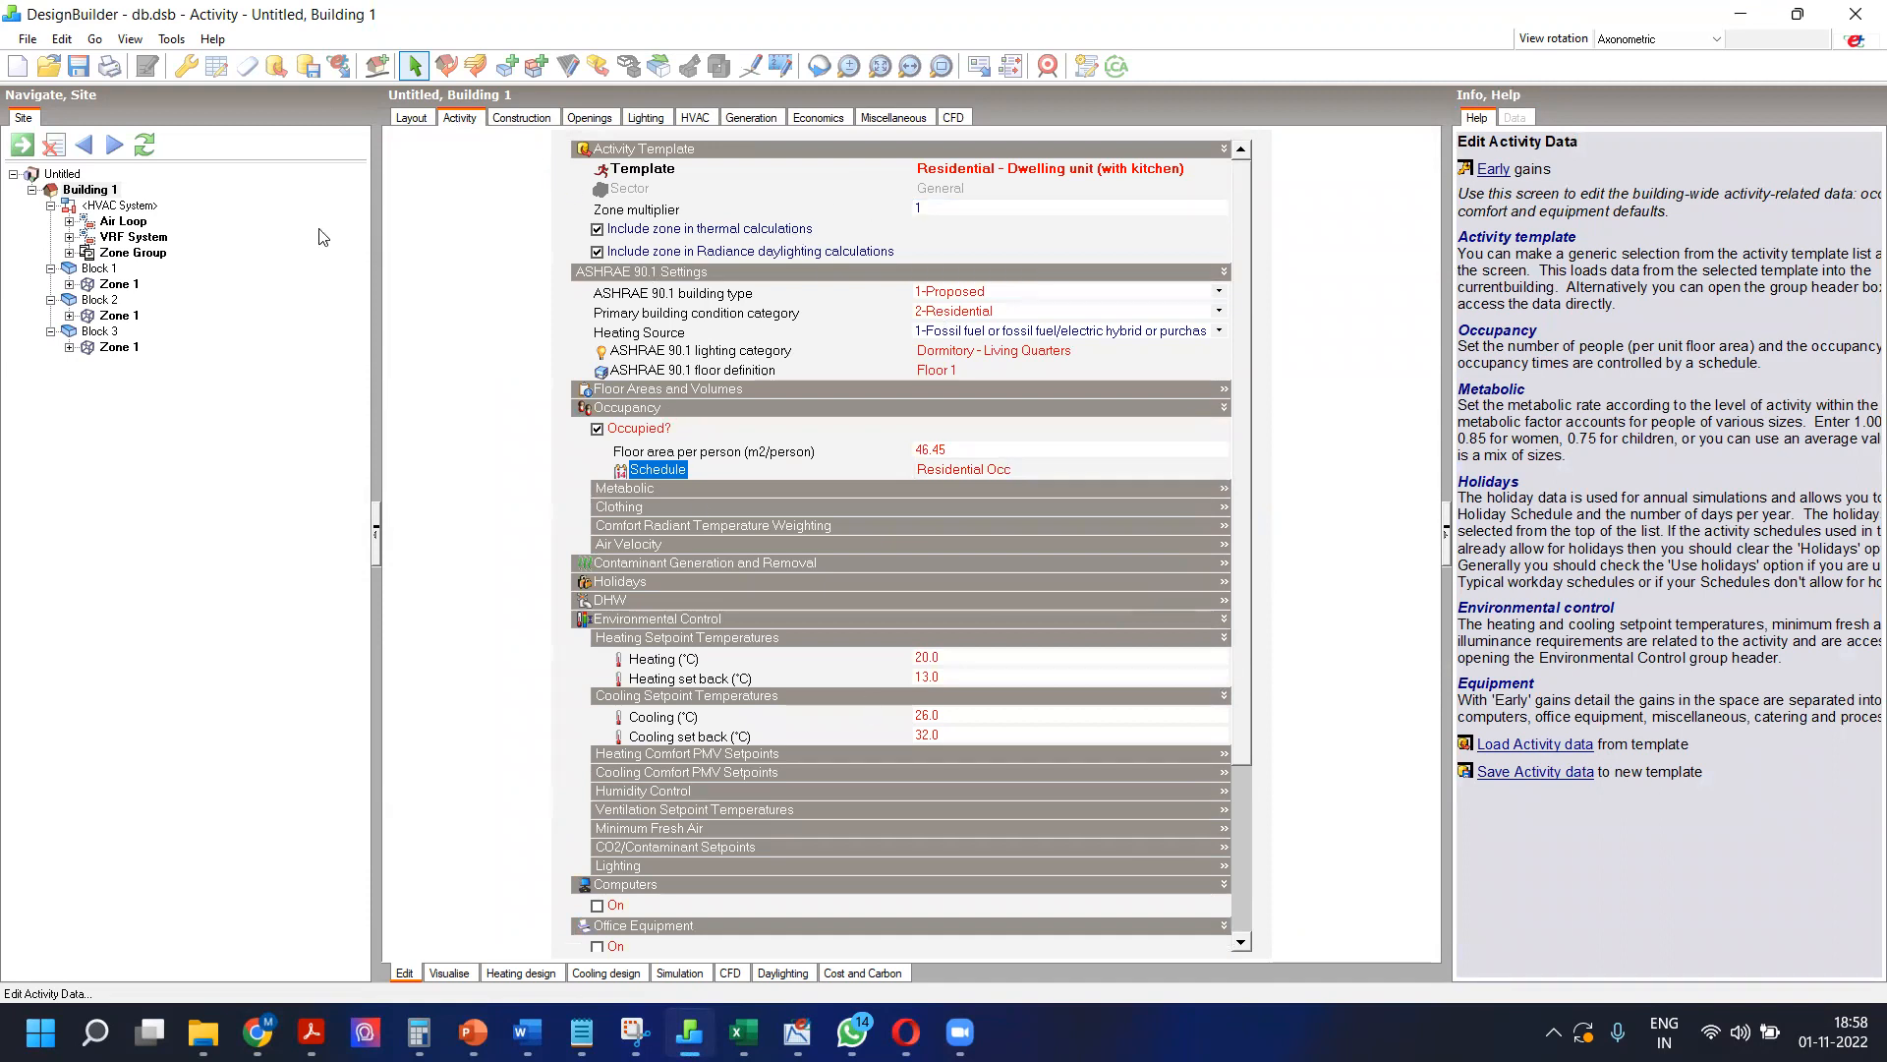
Step: Set the occupancy schedule of Block 1's Zone 1 to Sports Lecture Occ, and check the activity data of Block 2's Zone 1
{"action": "left_click", "coordinate": [118, 285]}
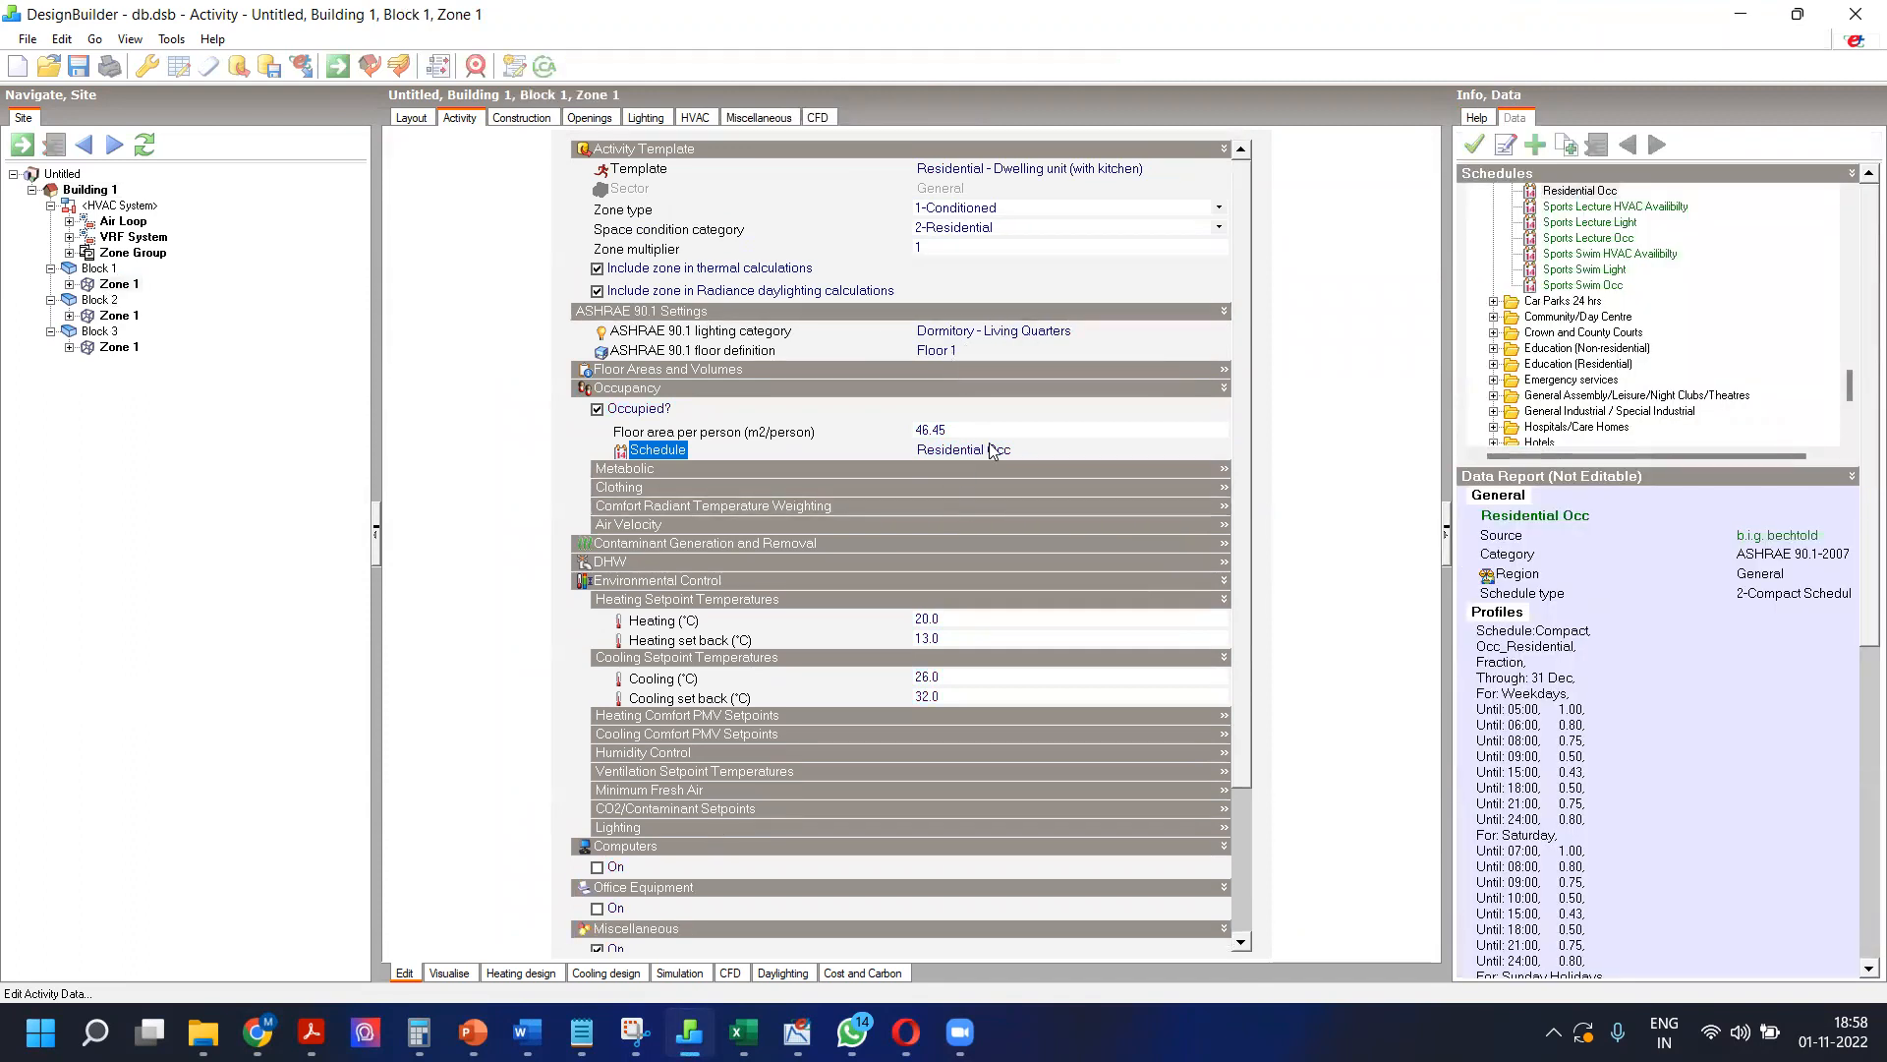
{"action": "left_click", "coordinate": [1588, 238]}
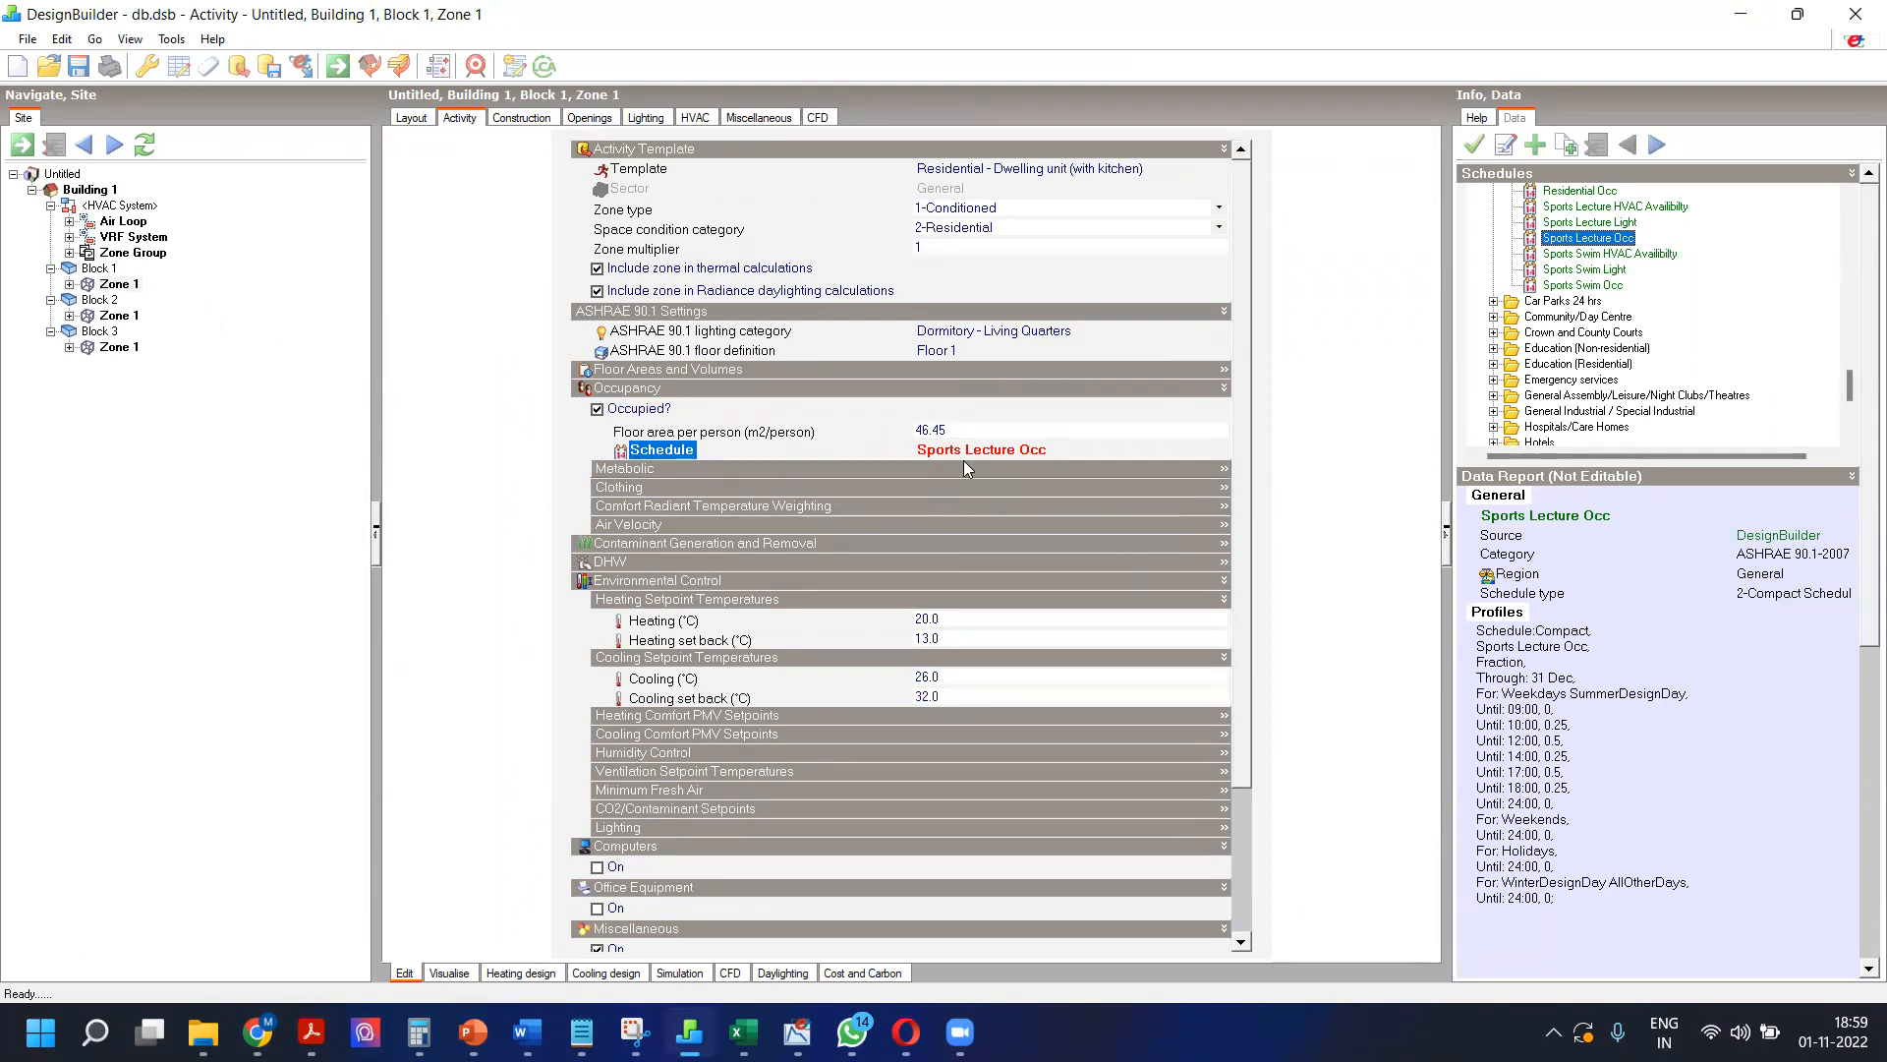
{"action": "left_click", "coordinate": [98, 317]}
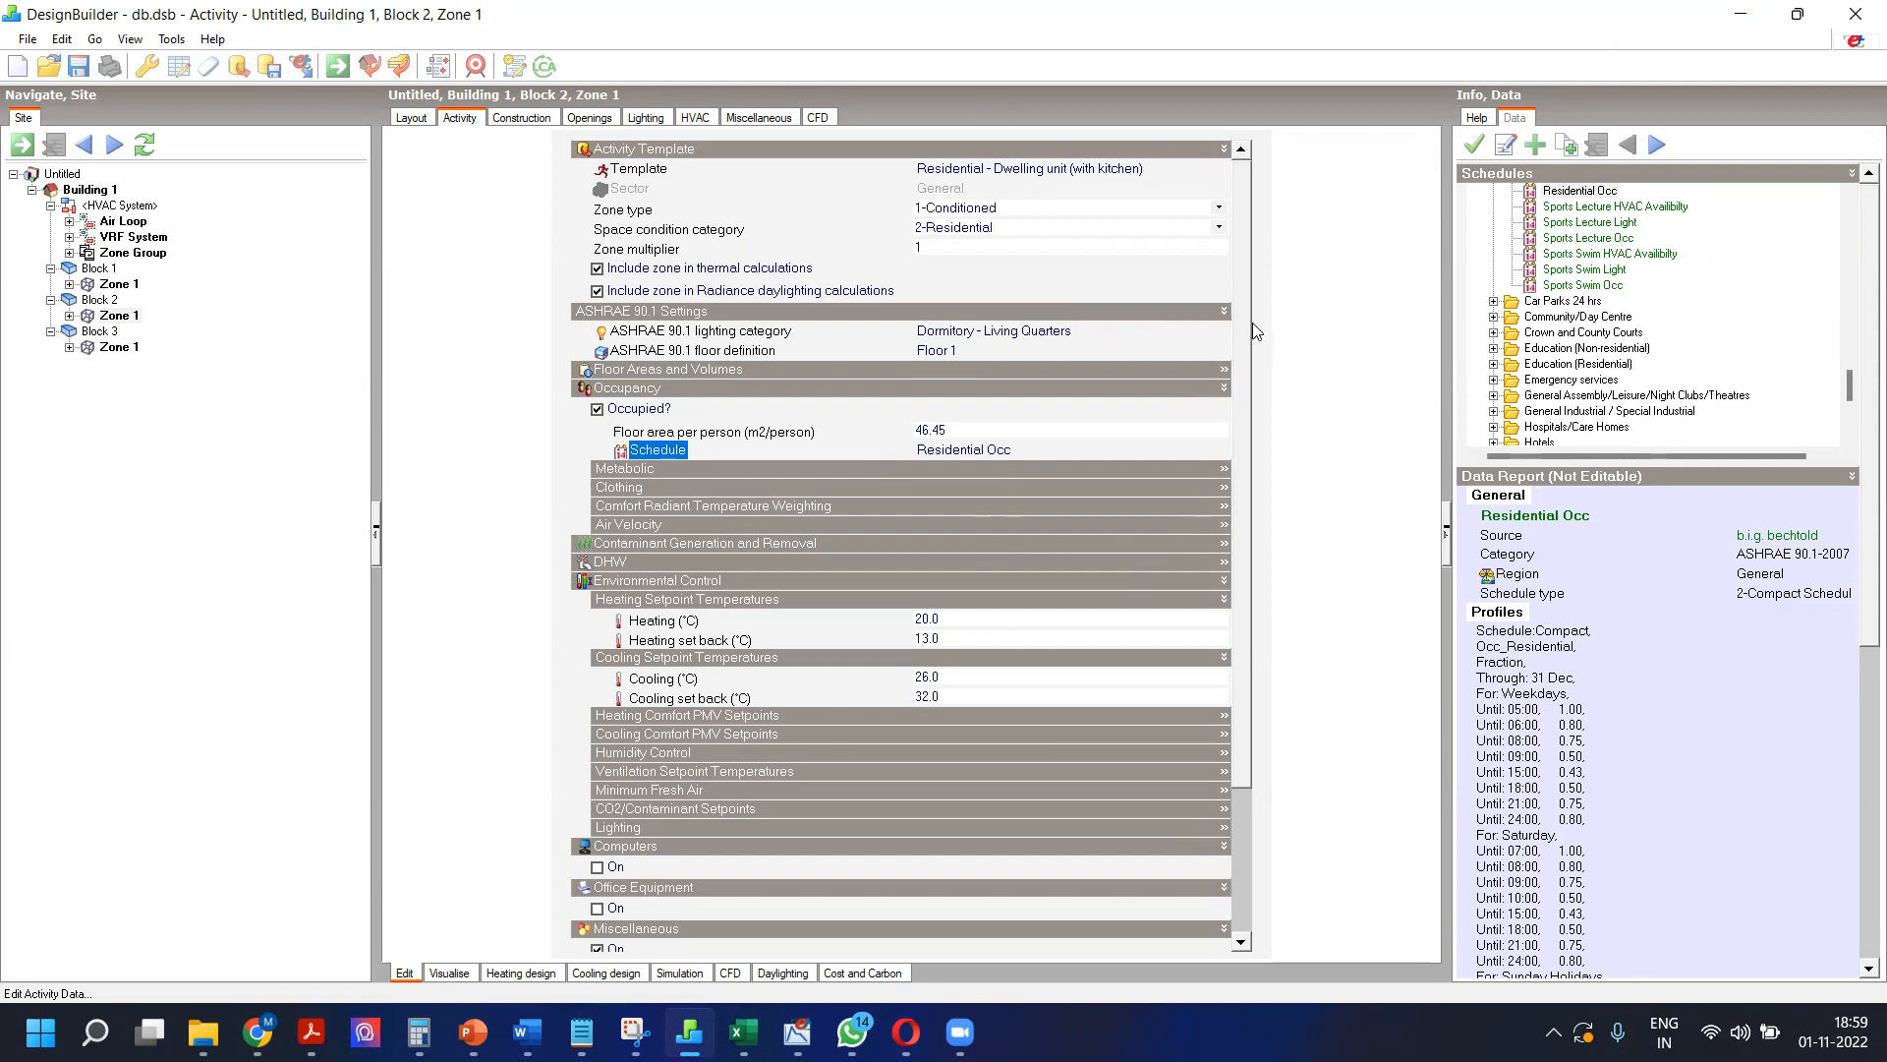
Step: Show the construction data for Building 1 and select its external walls construction
{"action": "left_click", "coordinate": [521, 118]}
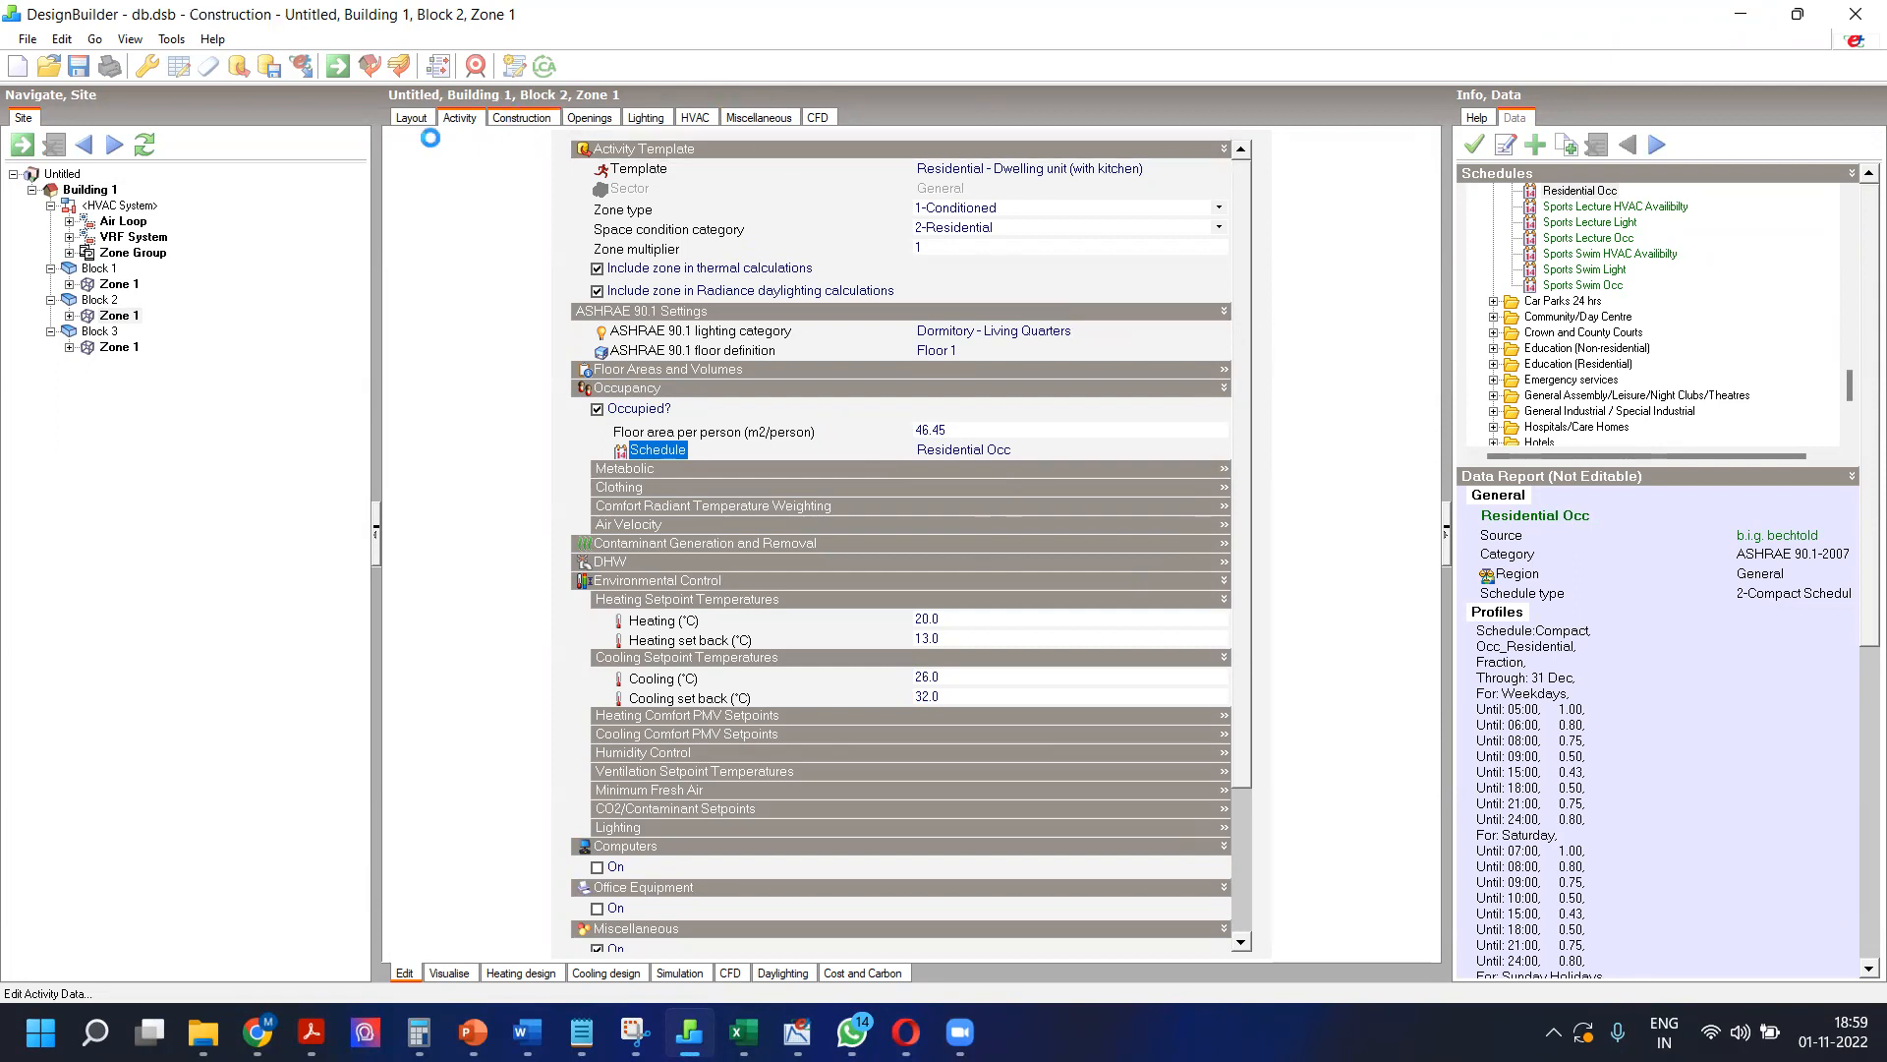
{"action": "left_click", "coordinate": [98, 190]}
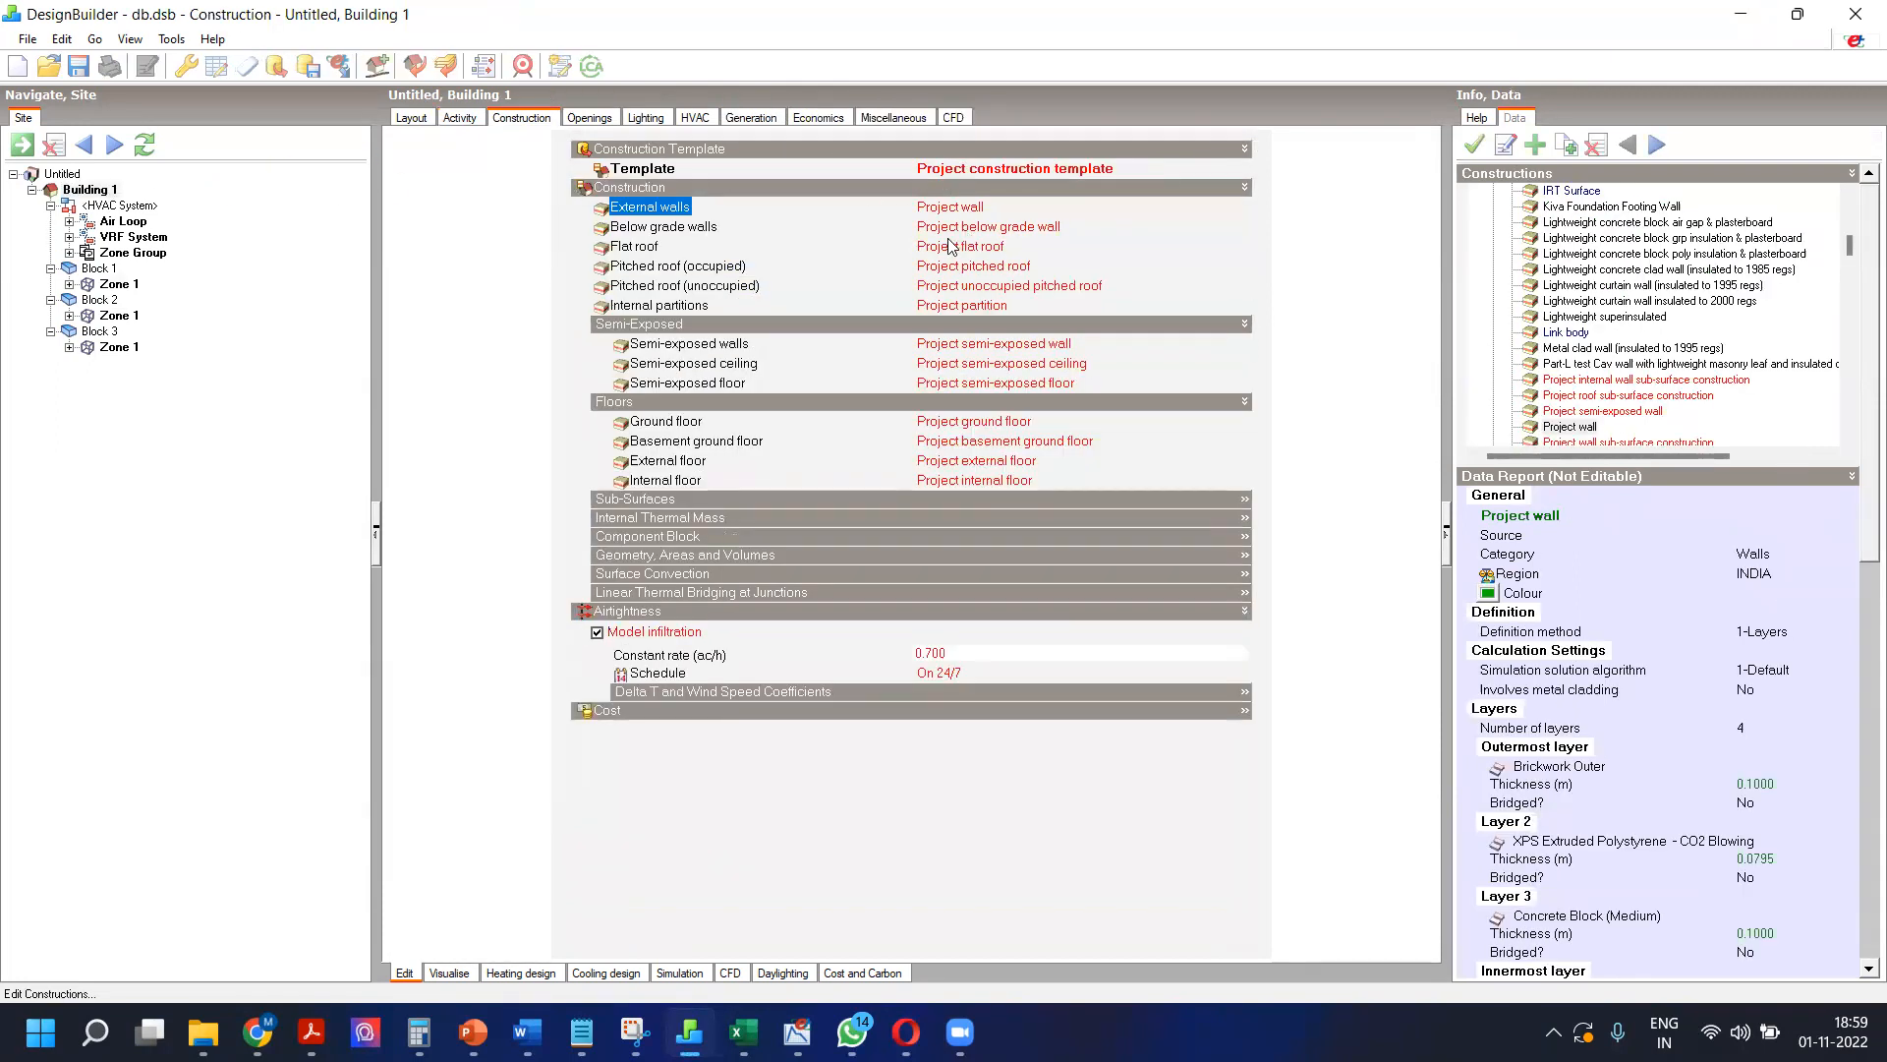
{"action": "left_click", "coordinate": [987, 209]}
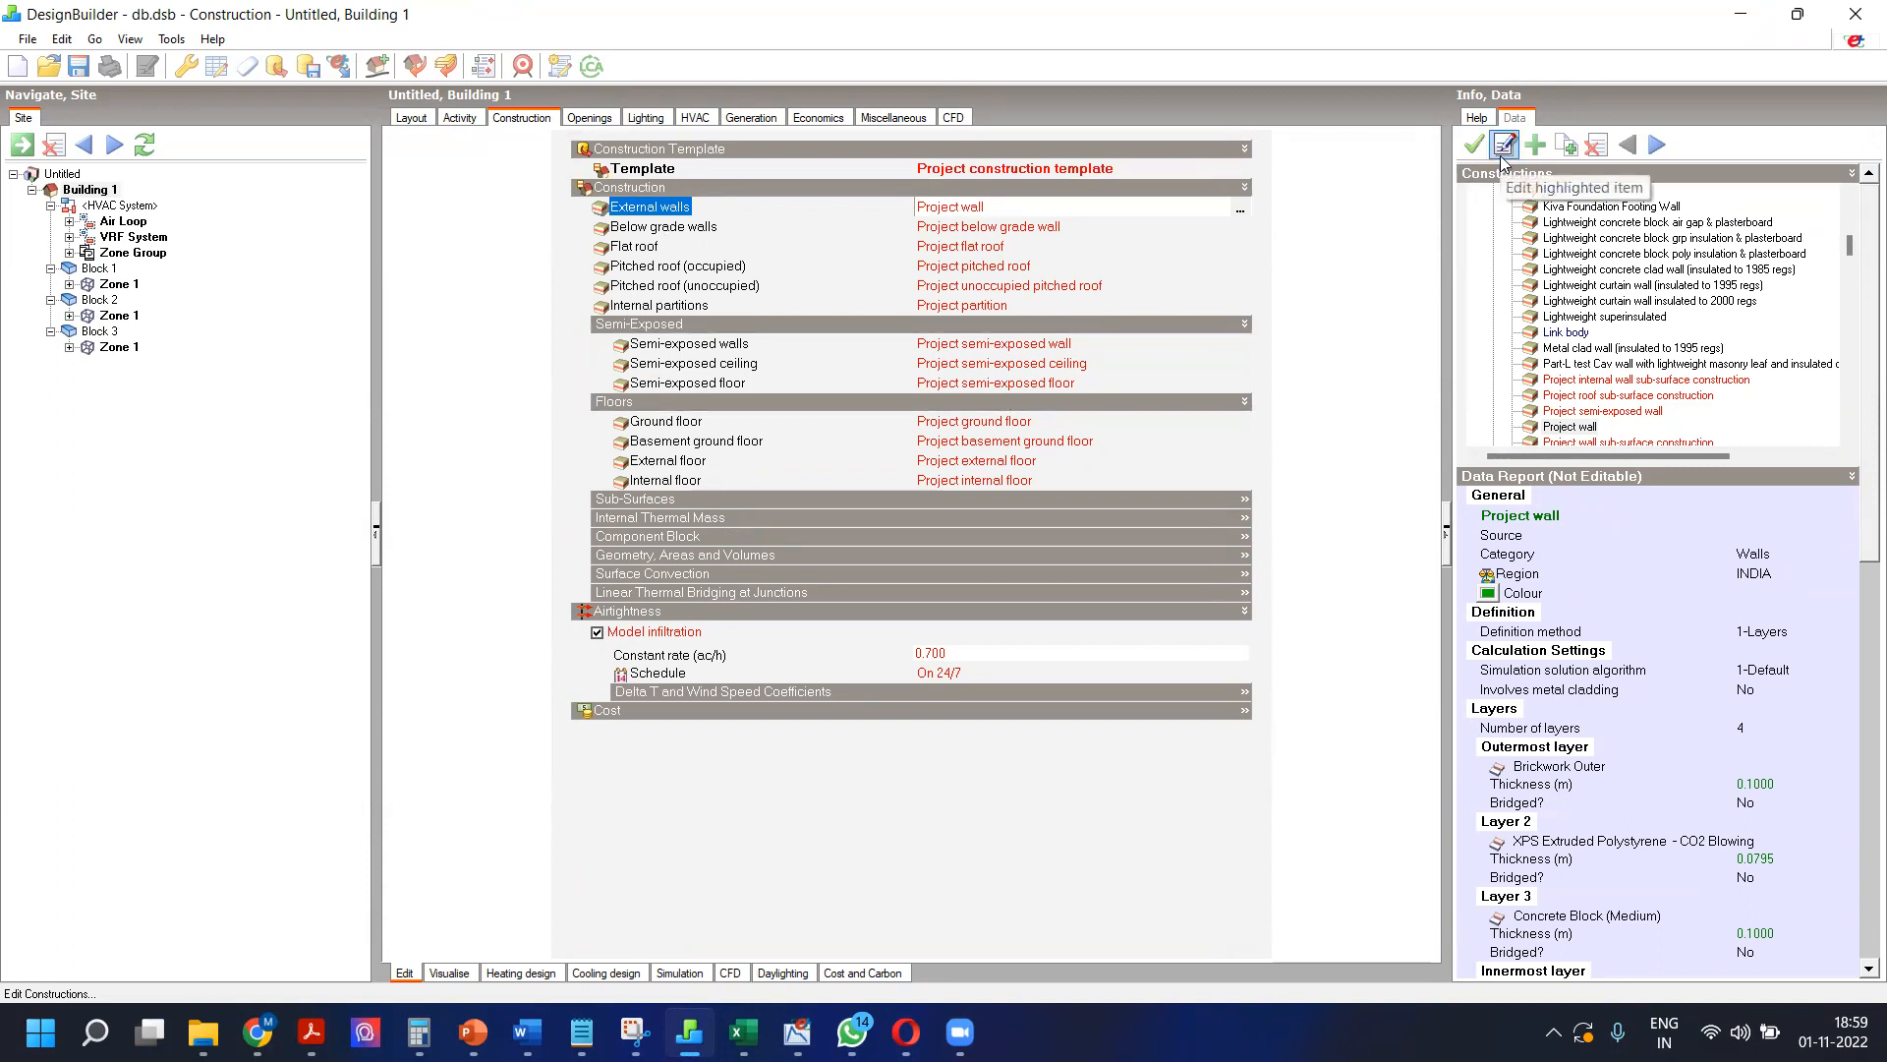
Step: Widen the construction library pane and browse the constructions listed in the Walls category
{"action": "left_click_drag", "start_coordinate": [1447, 384], "coordinate": [1278, 383]}
{"action": "scroll", "coordinate": [1344, 370], "scroll_direction": "up", "scroll_amount": 15}
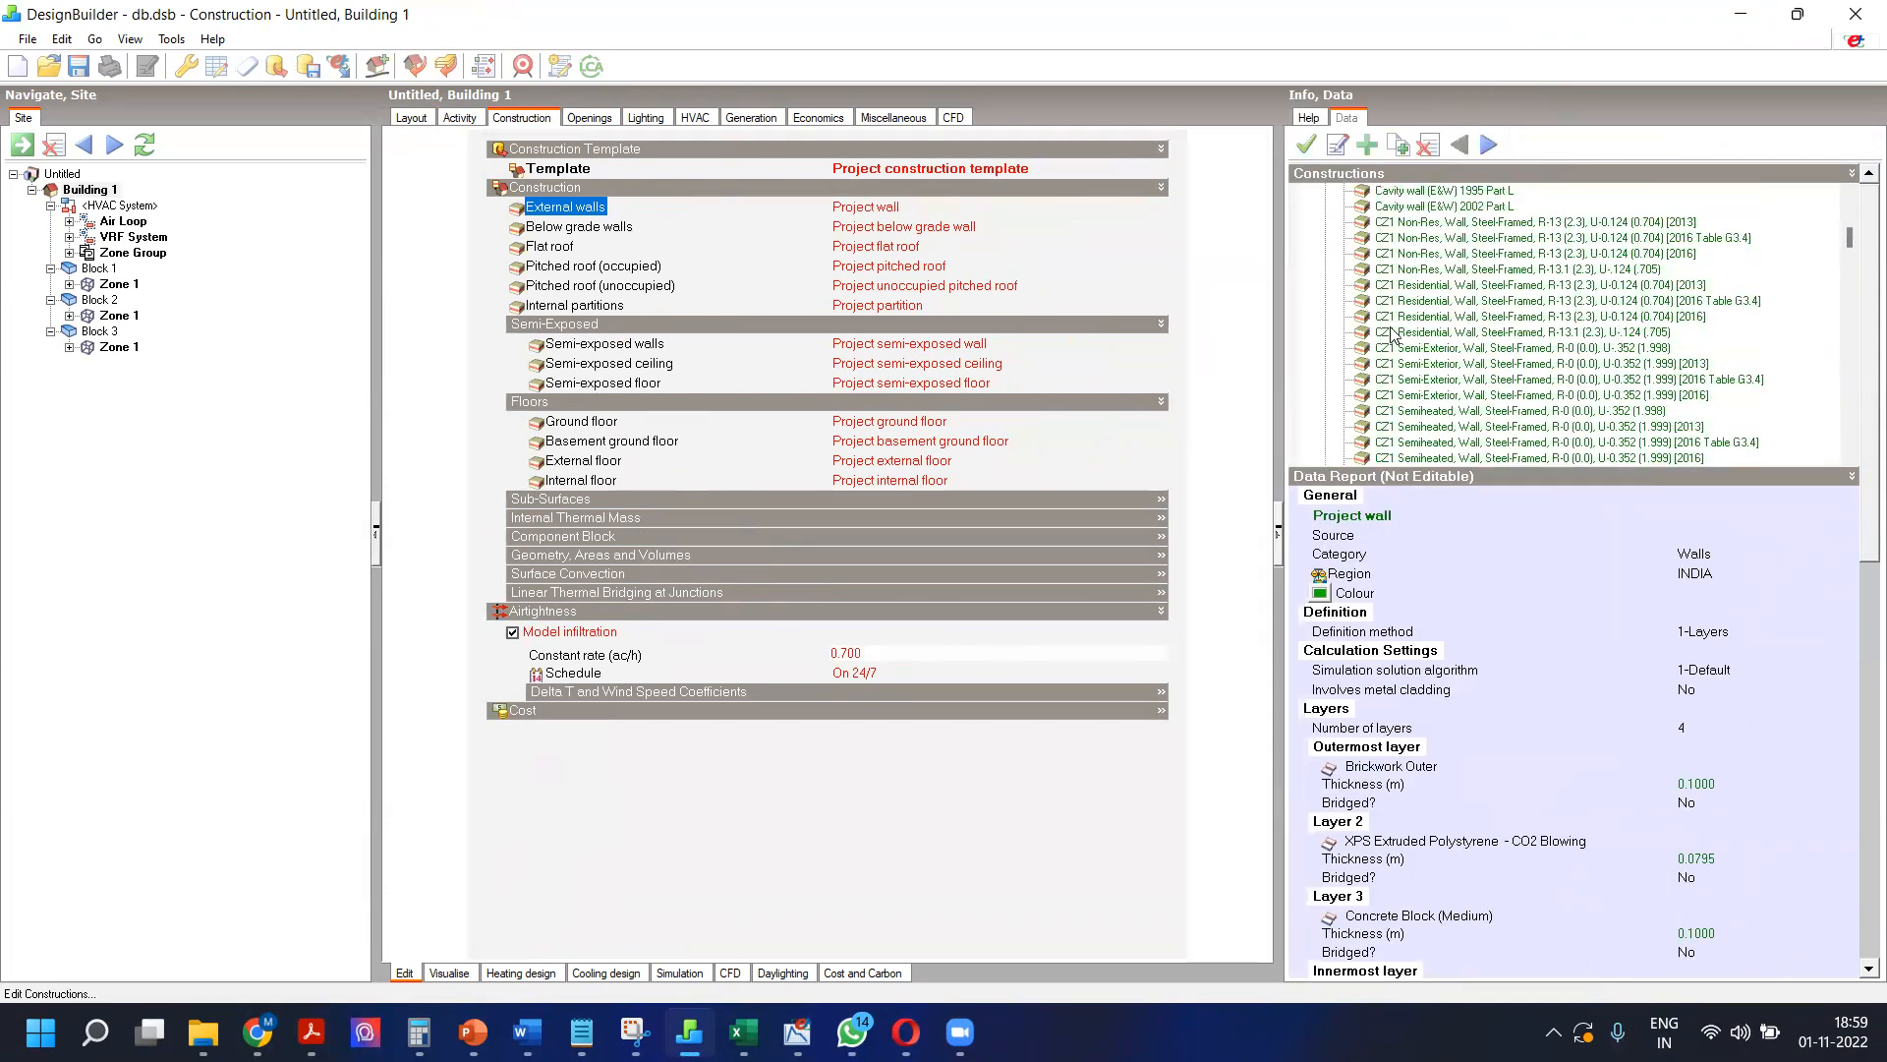
{"action": "scroll", "coordinate": [1444, 293], "scroll_direction": "up", "scroll_amount": 10}
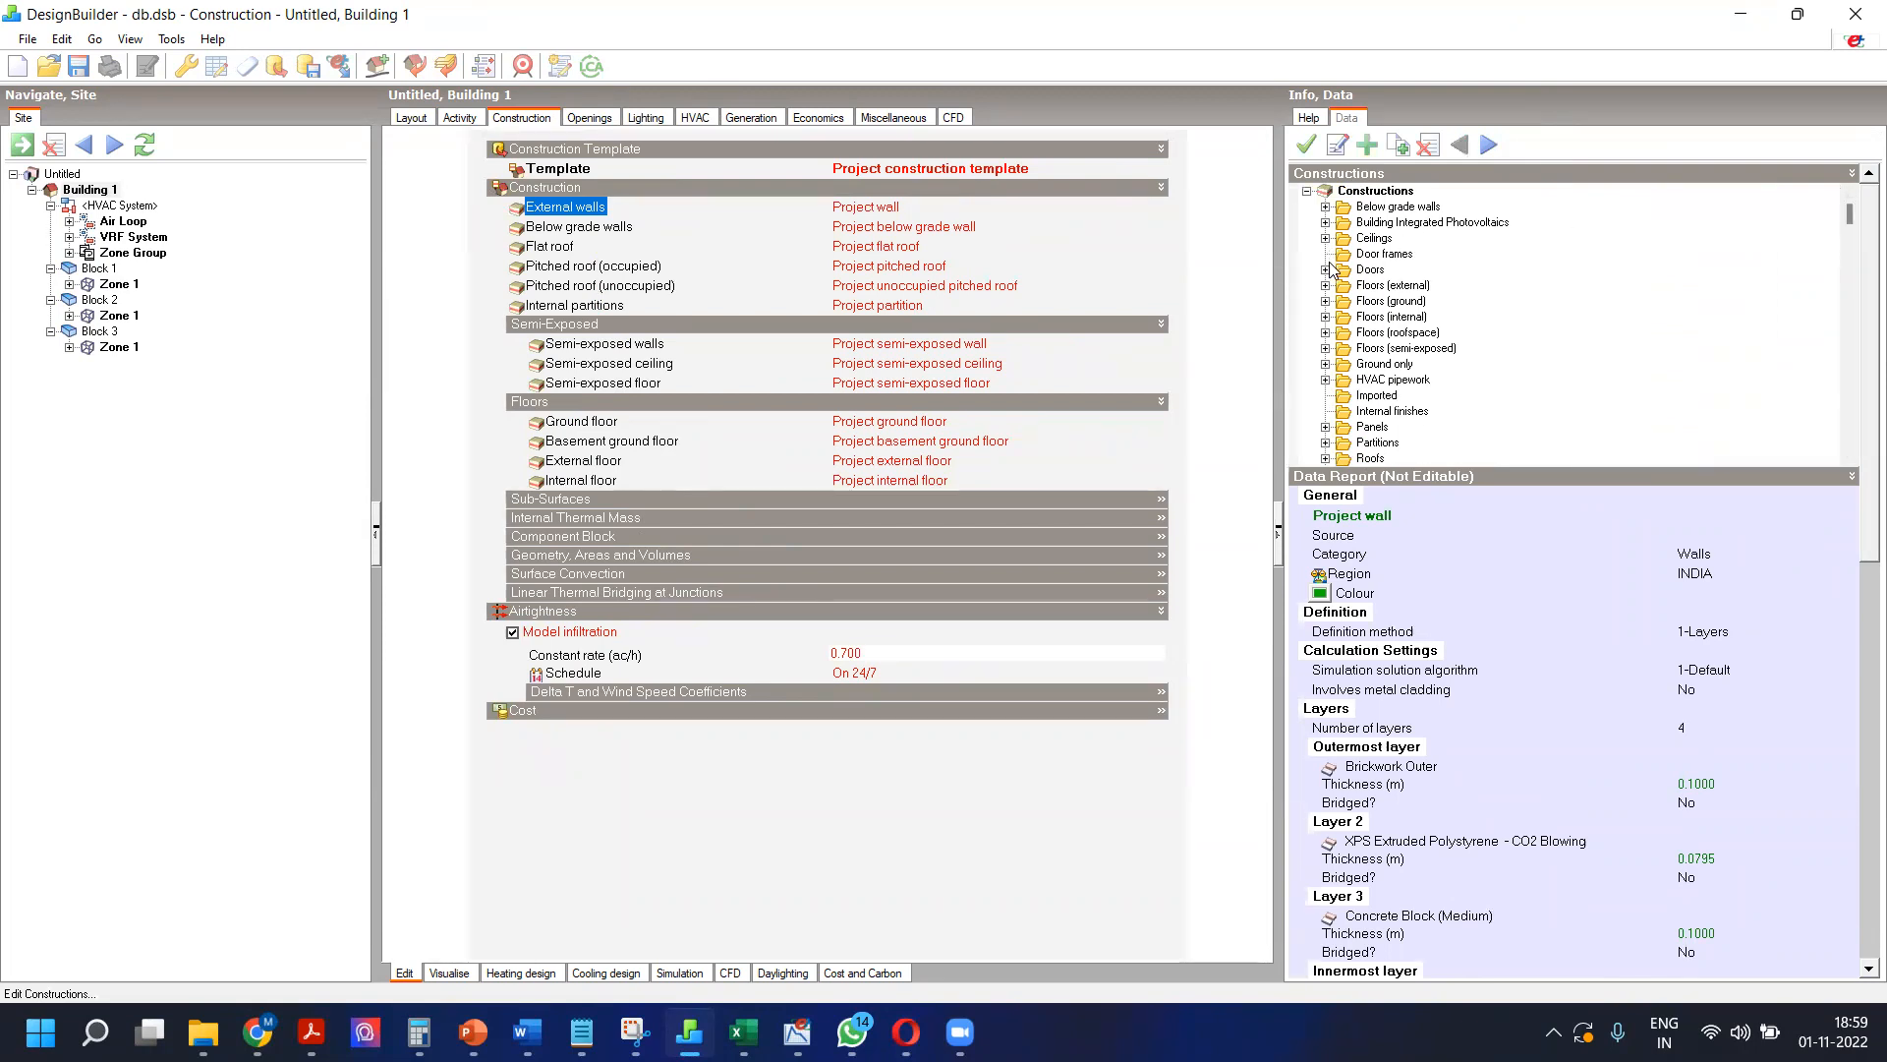
{"action": "scroll", "coordinate": [1333, 292], "scroll_direction": "down", "scroll_amount": 2}
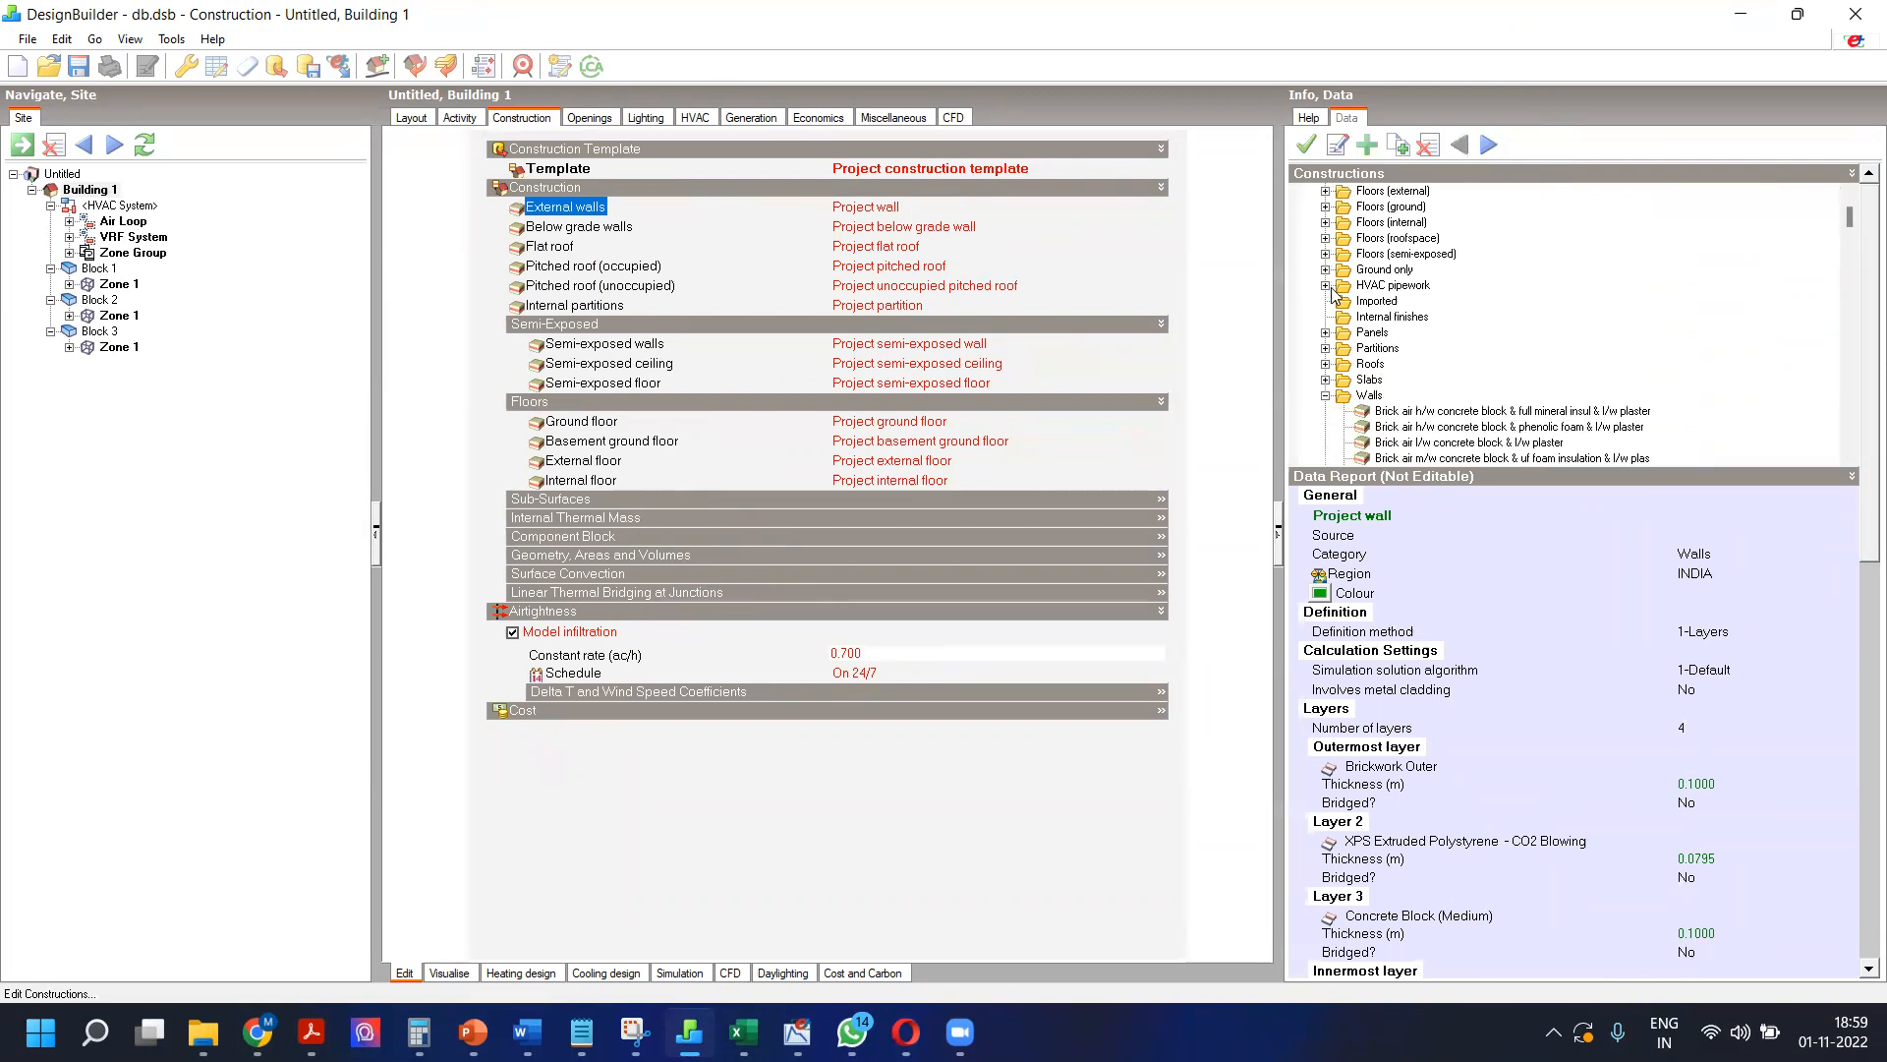
{"action": "scroll", "coordinate": [1333, 293], "scroll_direction": "down", "scroll_amount": 3}
{"action": "left_click", "coordinate": [1326, 255]}
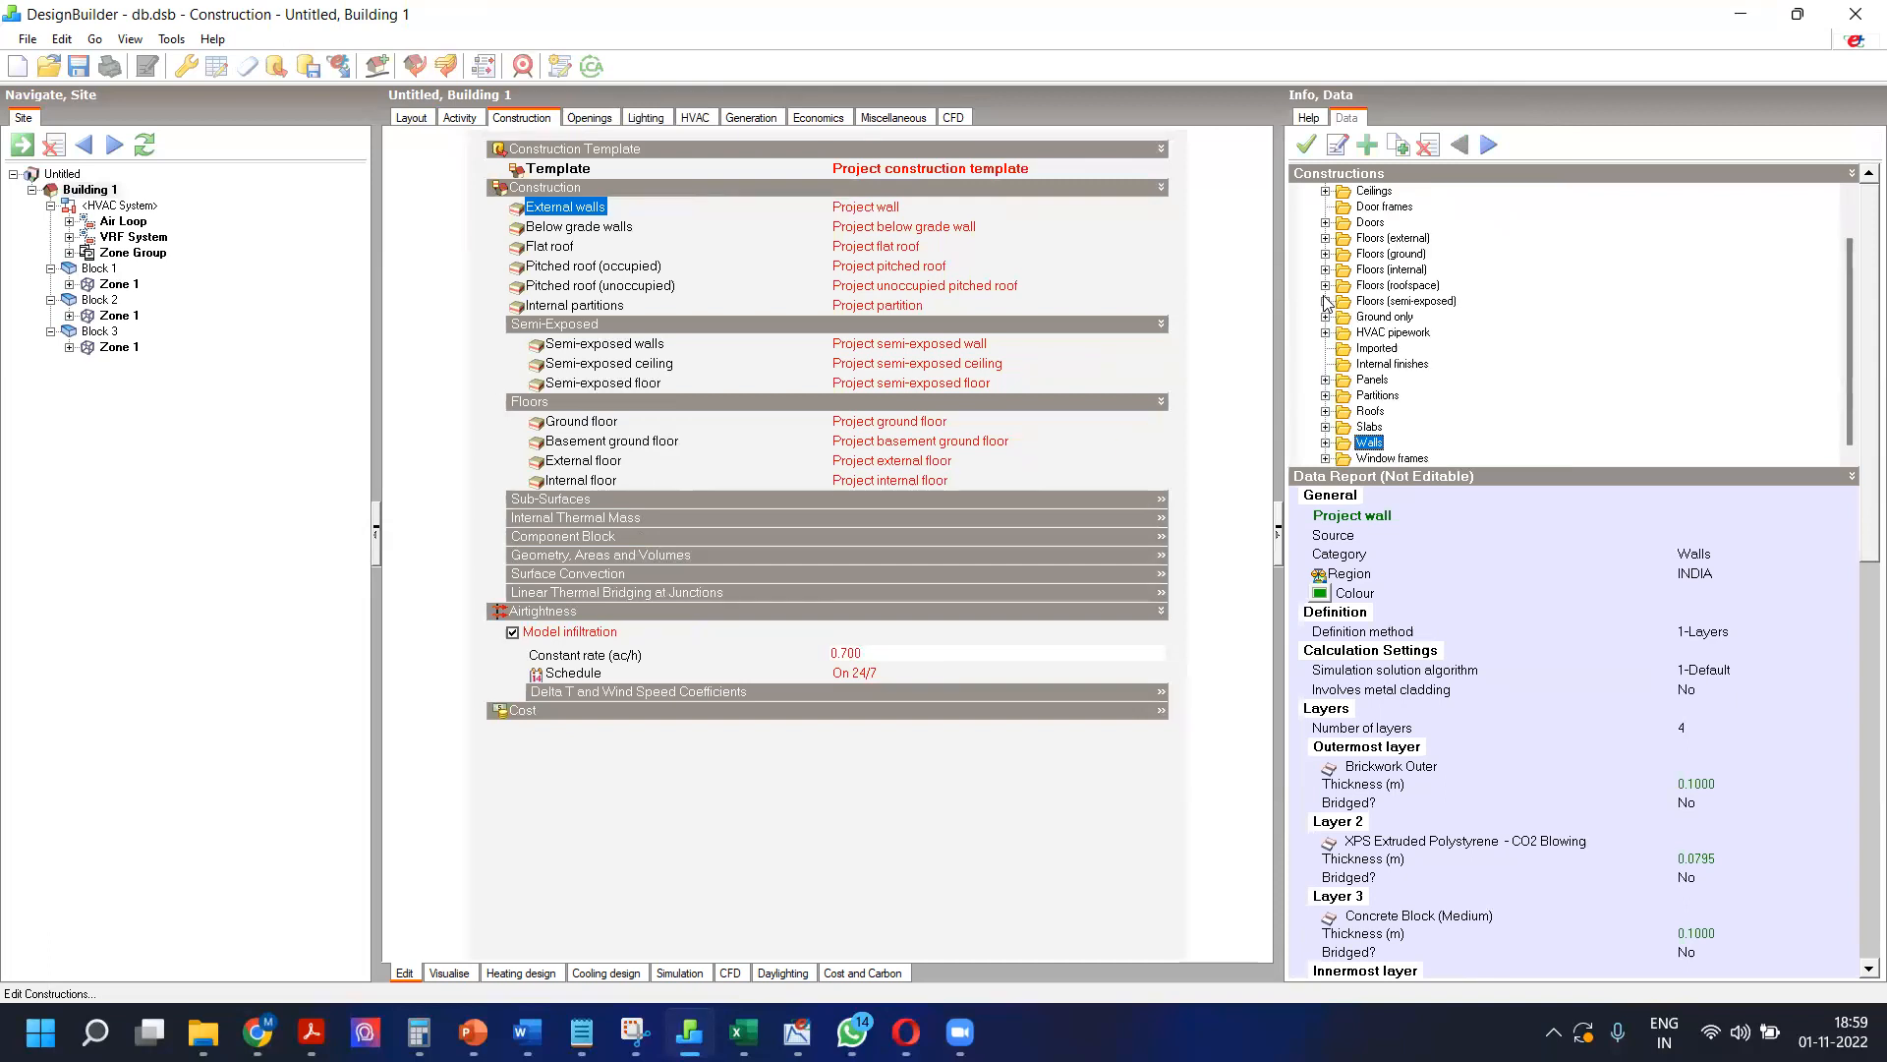
{"action": "left_click", "coordinate": [1326, 442]}
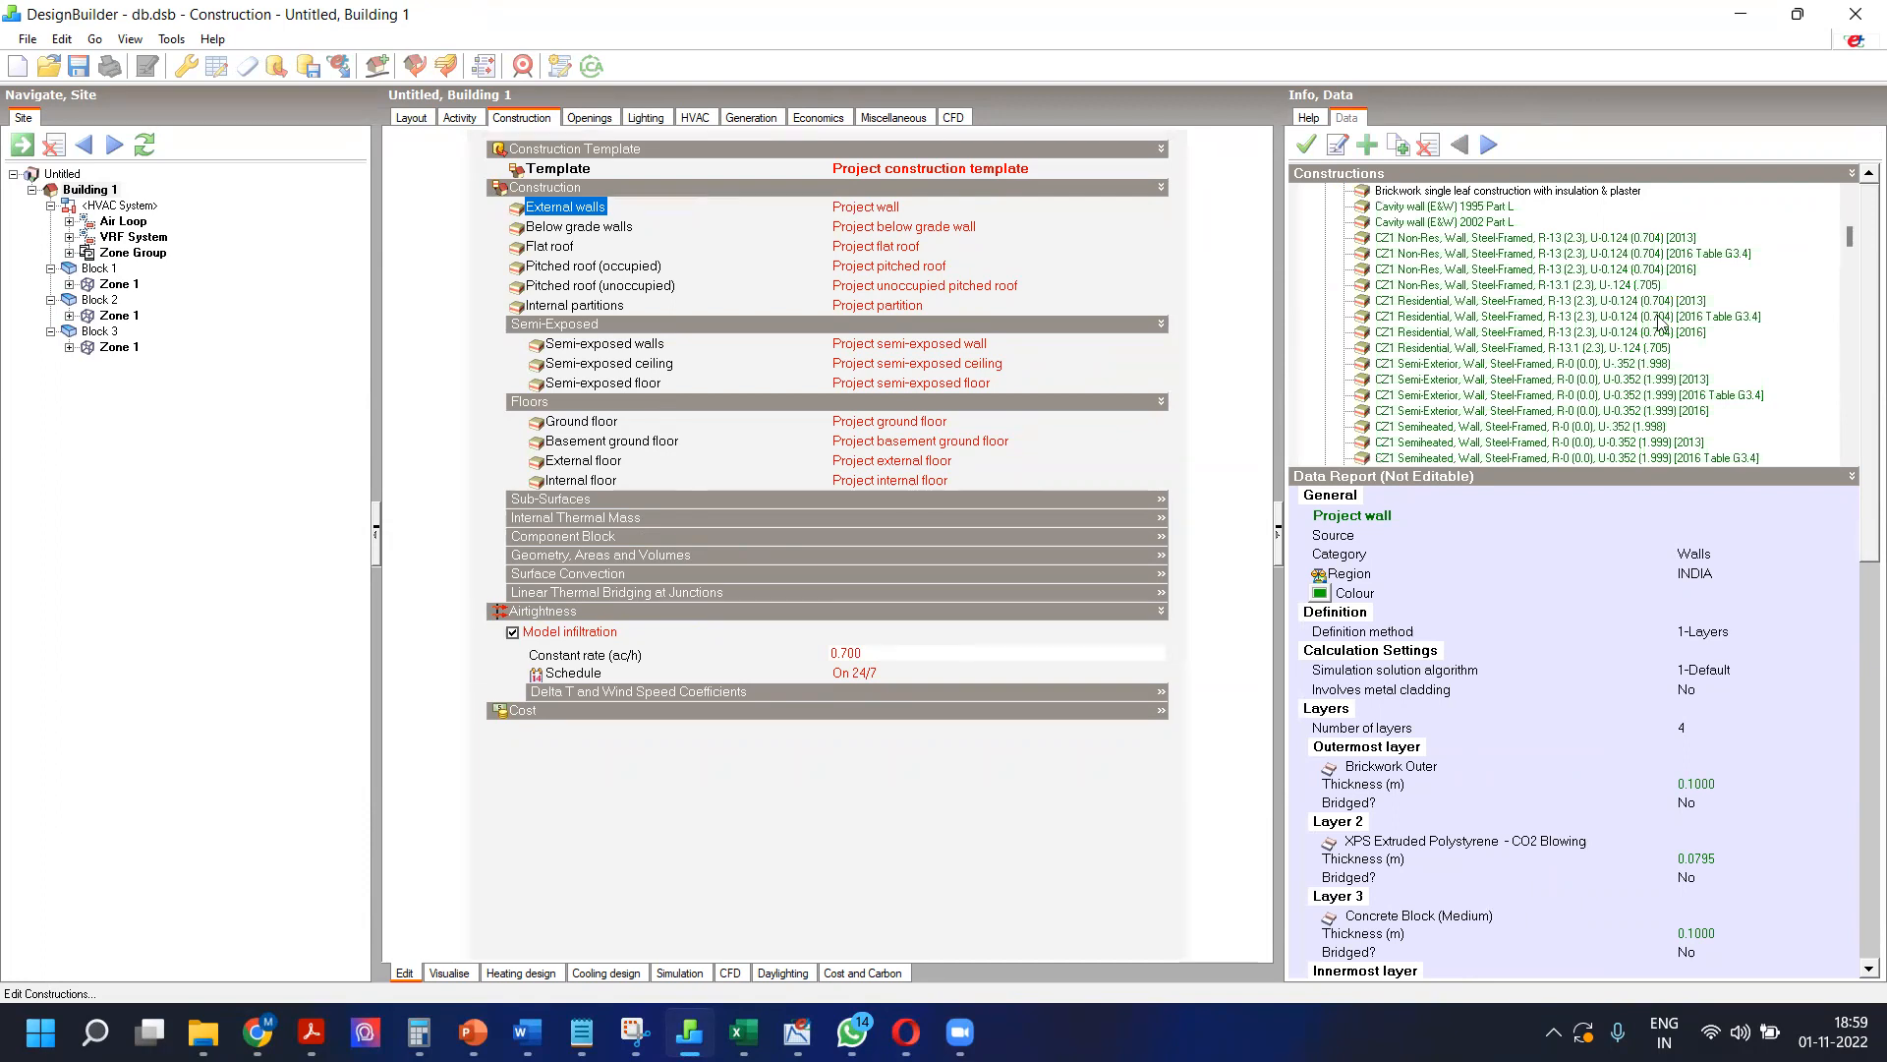
{"action": "left_click_drag", "start_coordinate": [1850, 249], "coordinate": [1850, 253]}
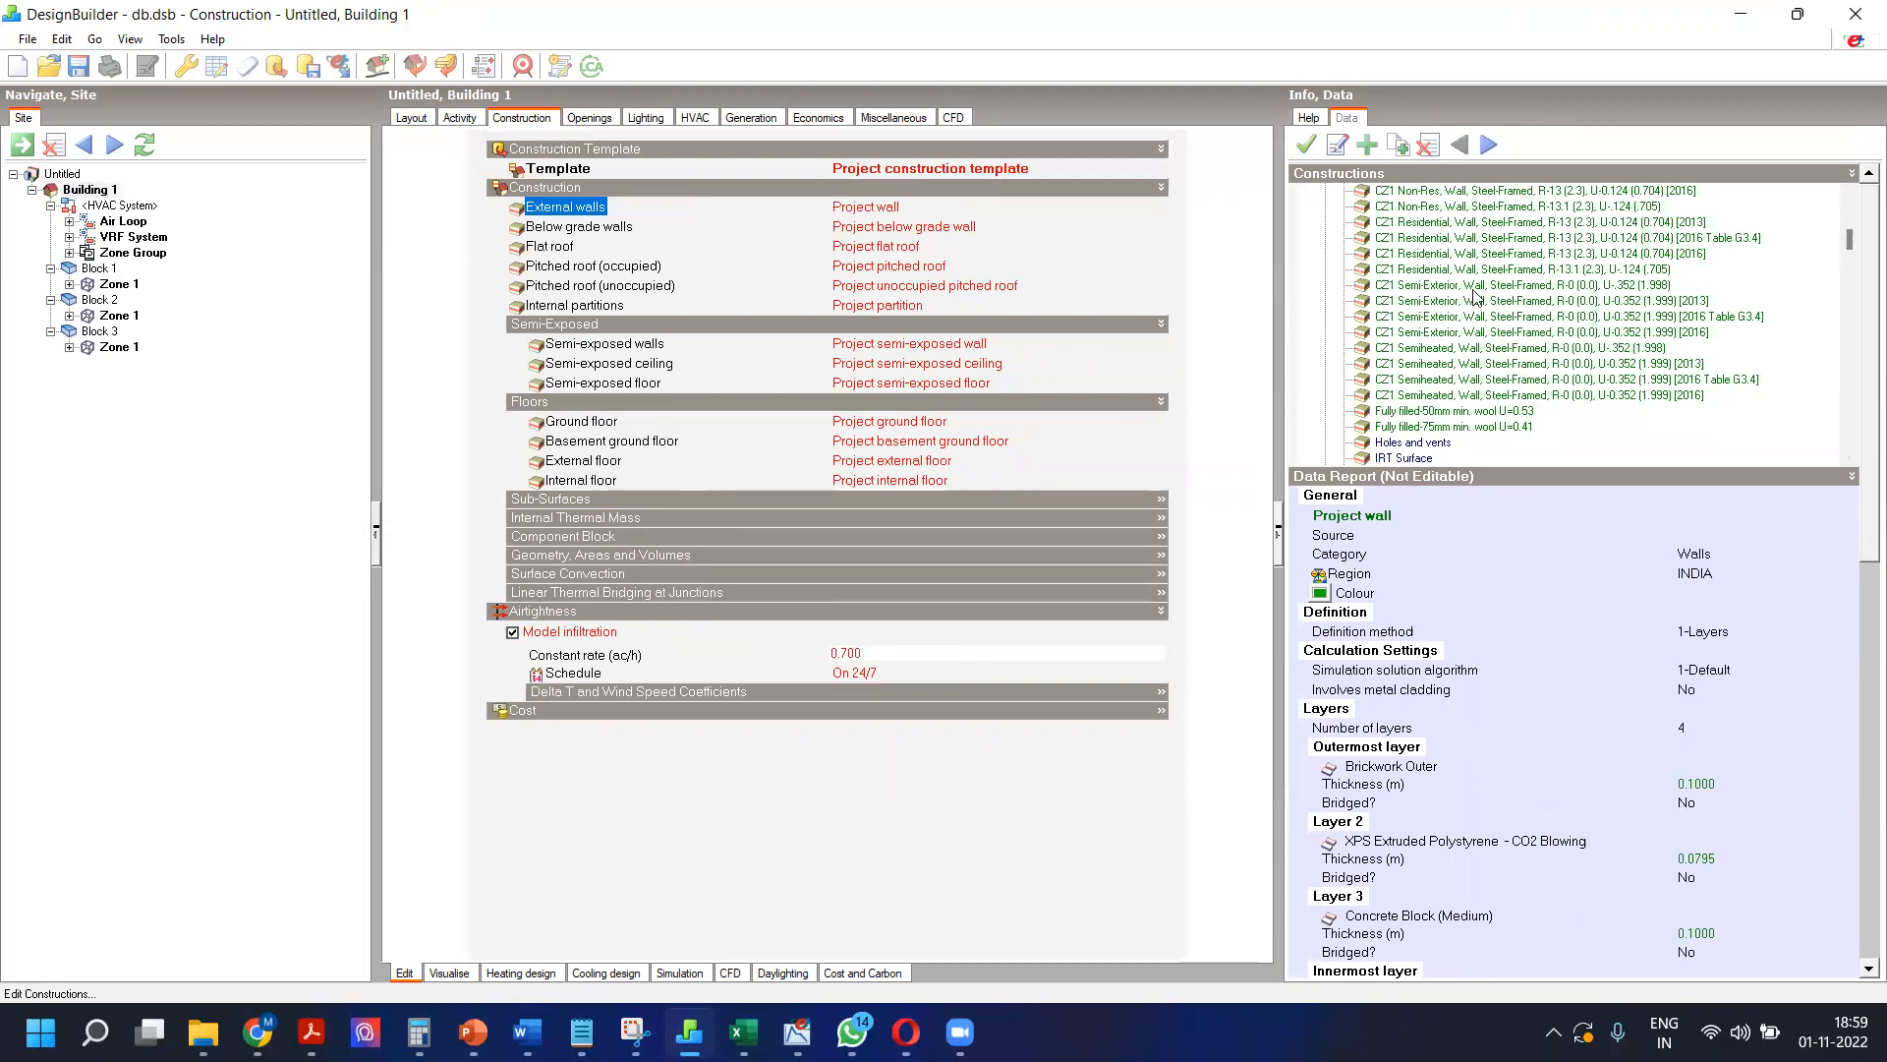
{"action": "scroll", "coordinate": [1458, 307], "scroll_direction": "up", "scroll_amount": 2}
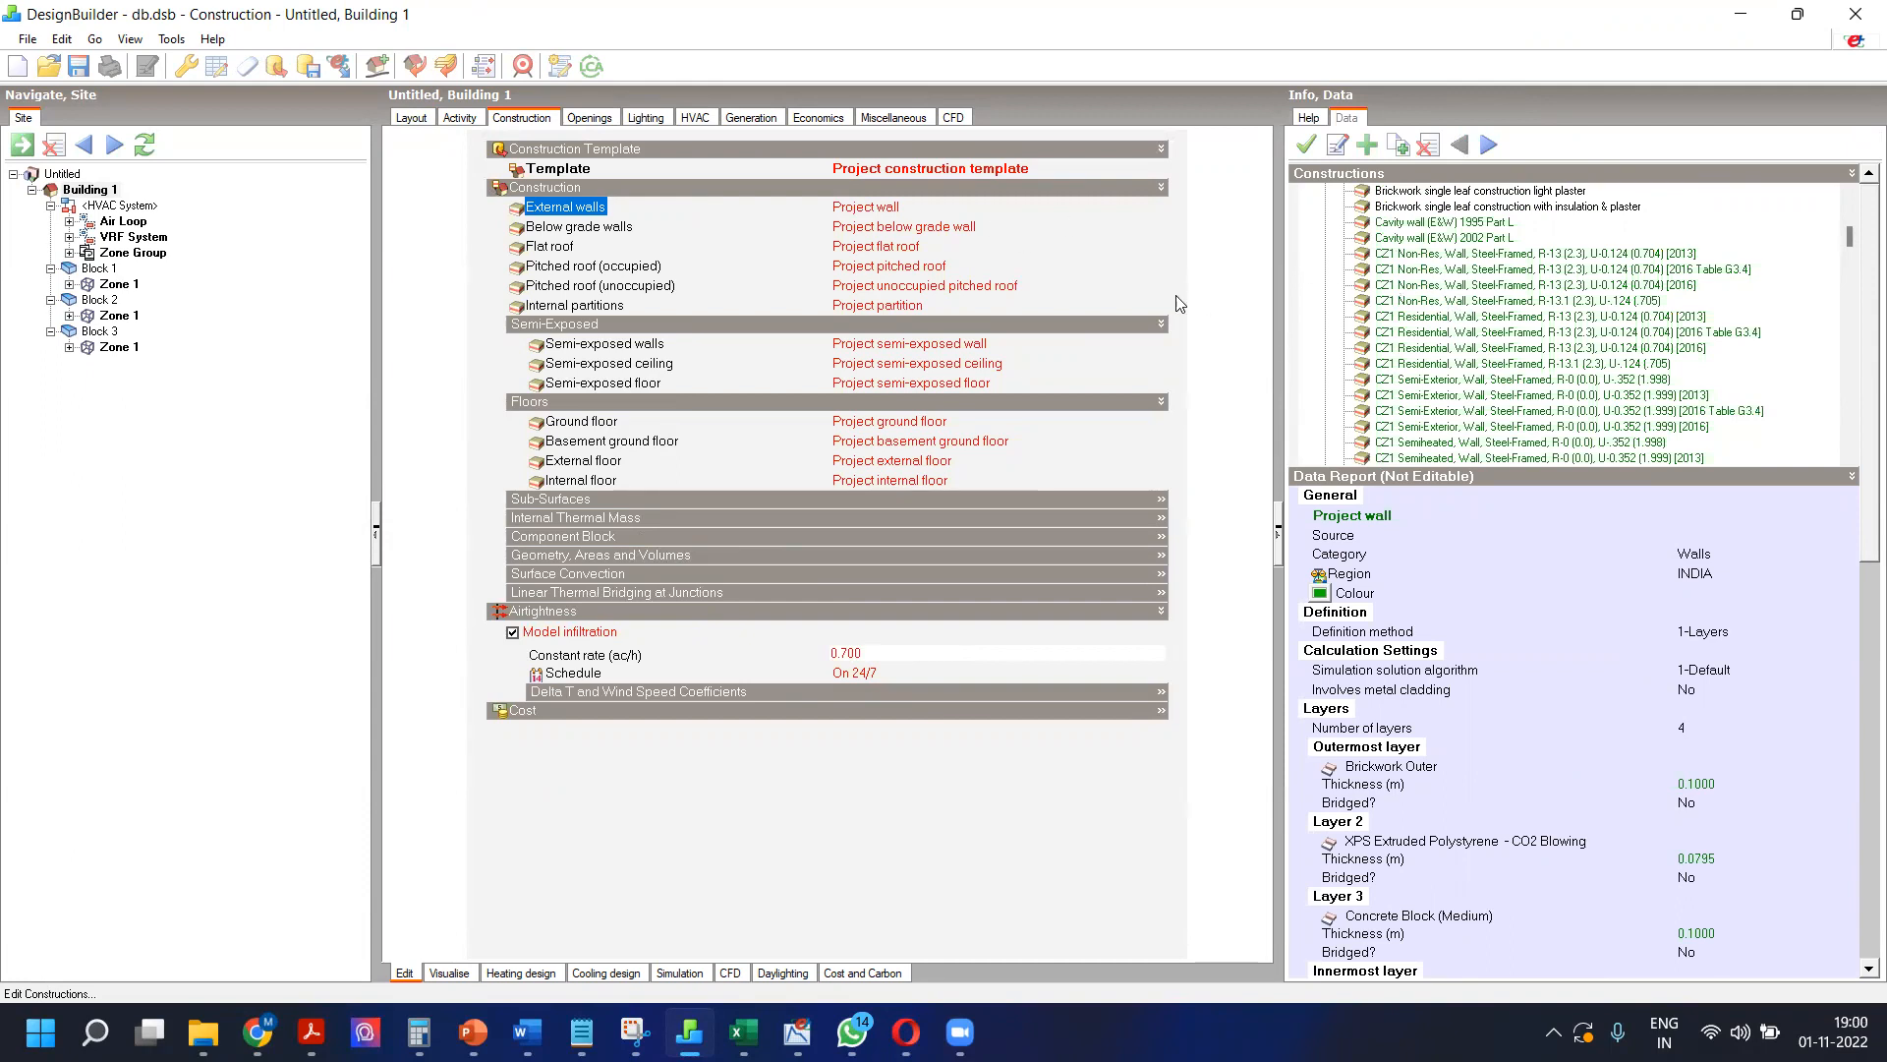
Step: Open the external walls' Project wall construction for editing and inspect the available numbers of layers
{"action": "left_click", "coordinate": [1075, 214]}
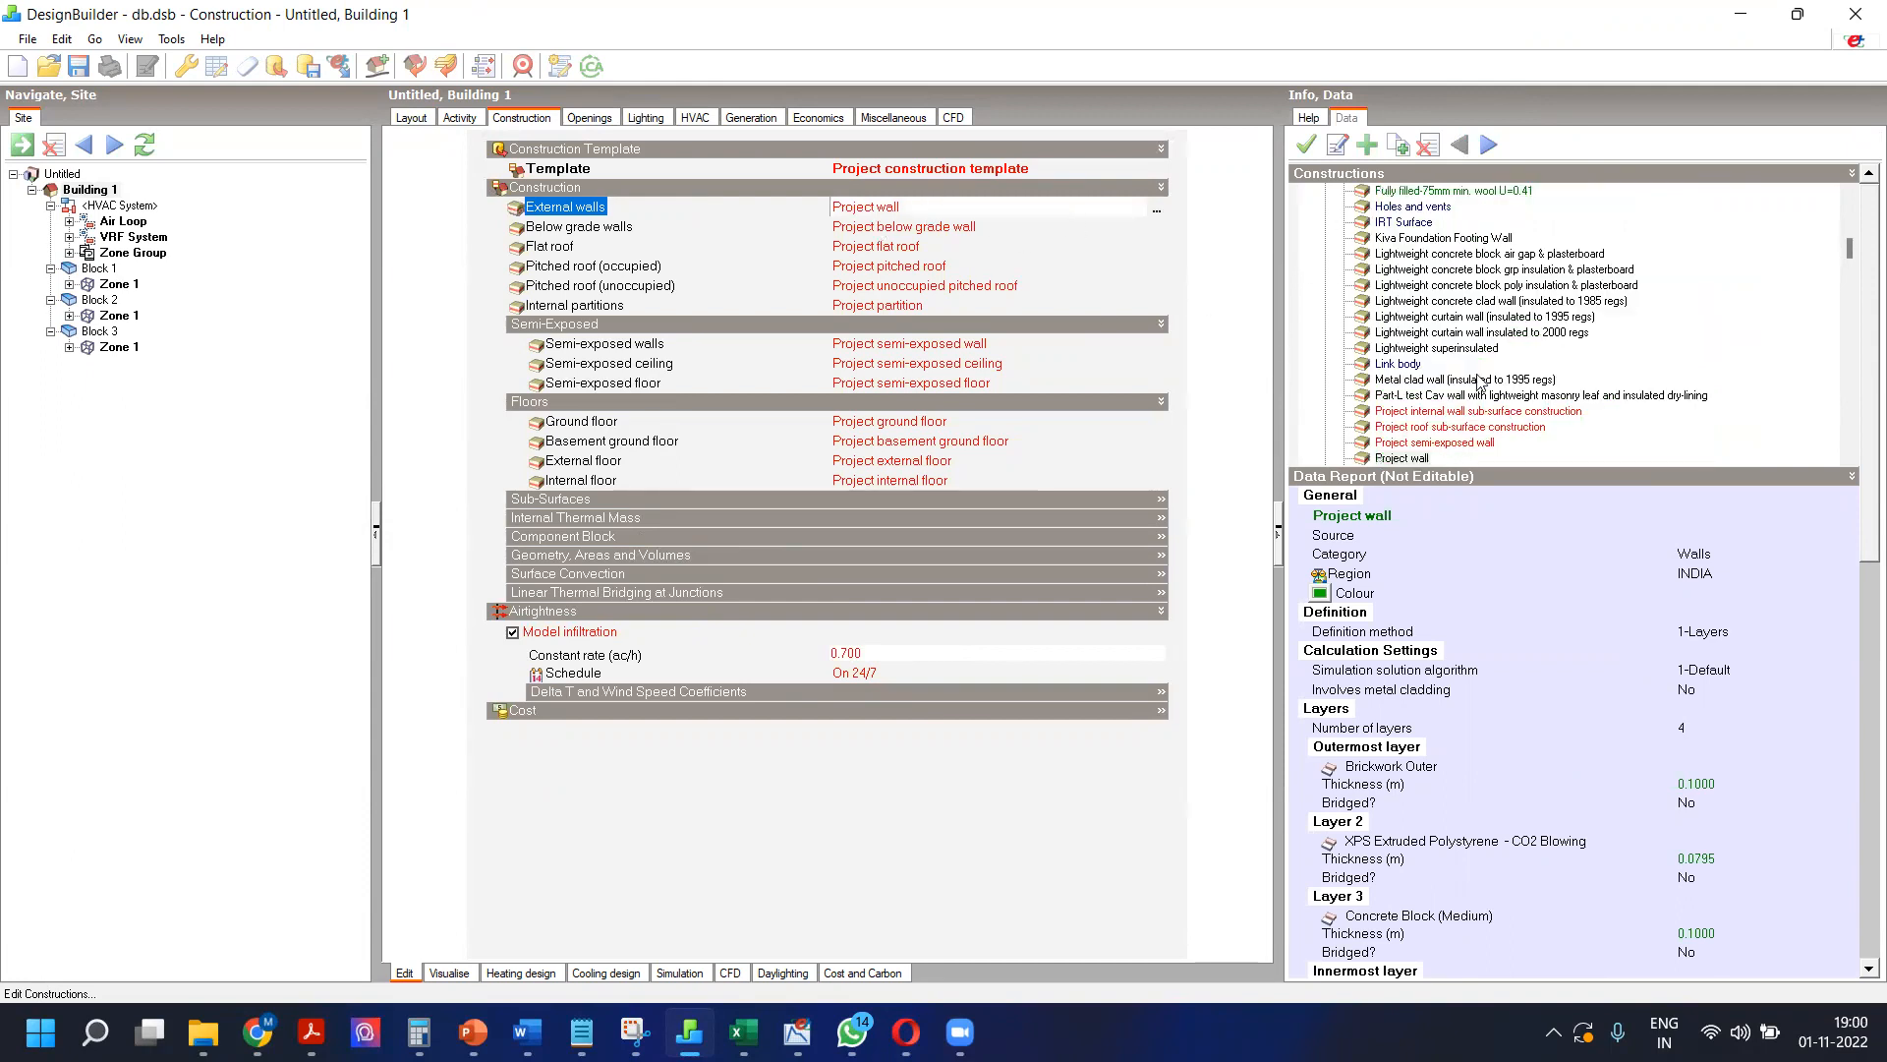
{"action": "left_click", "coordinate": [1337, 144]}
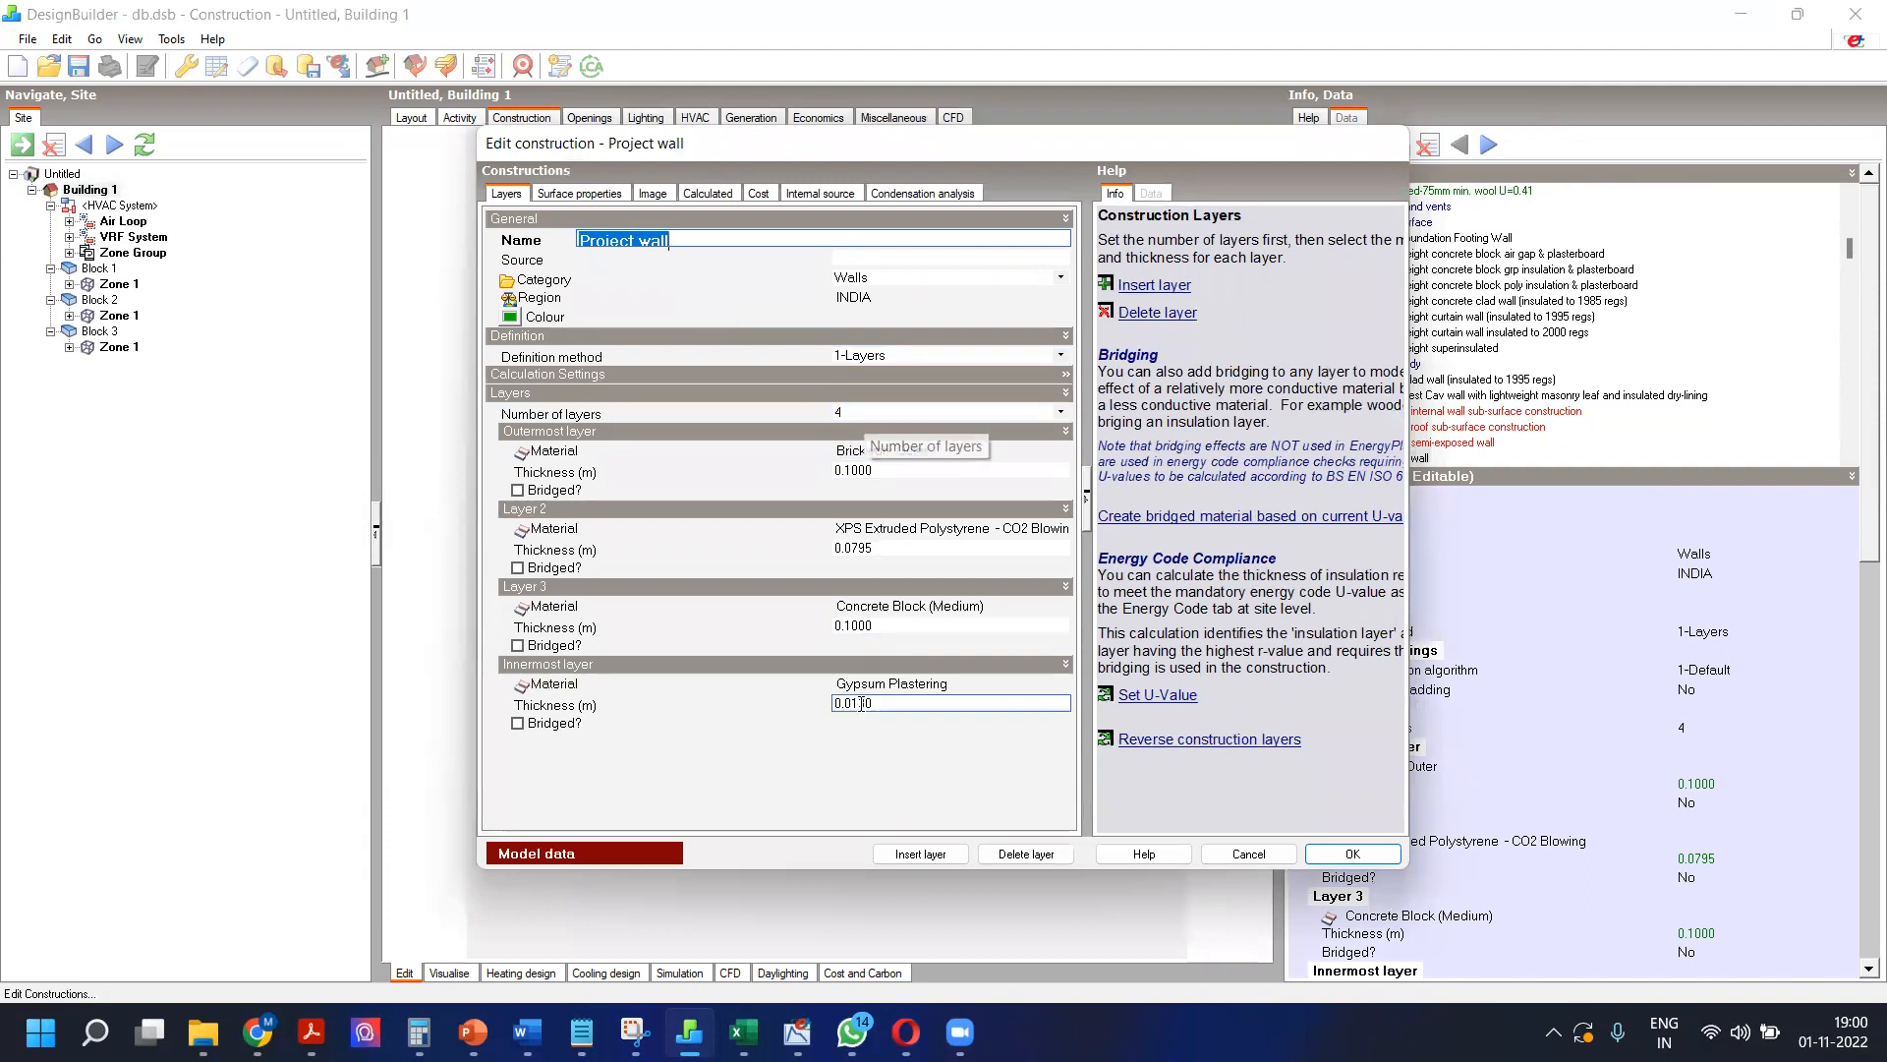
{"action": "left_click", "coordinate": [913, 414]}
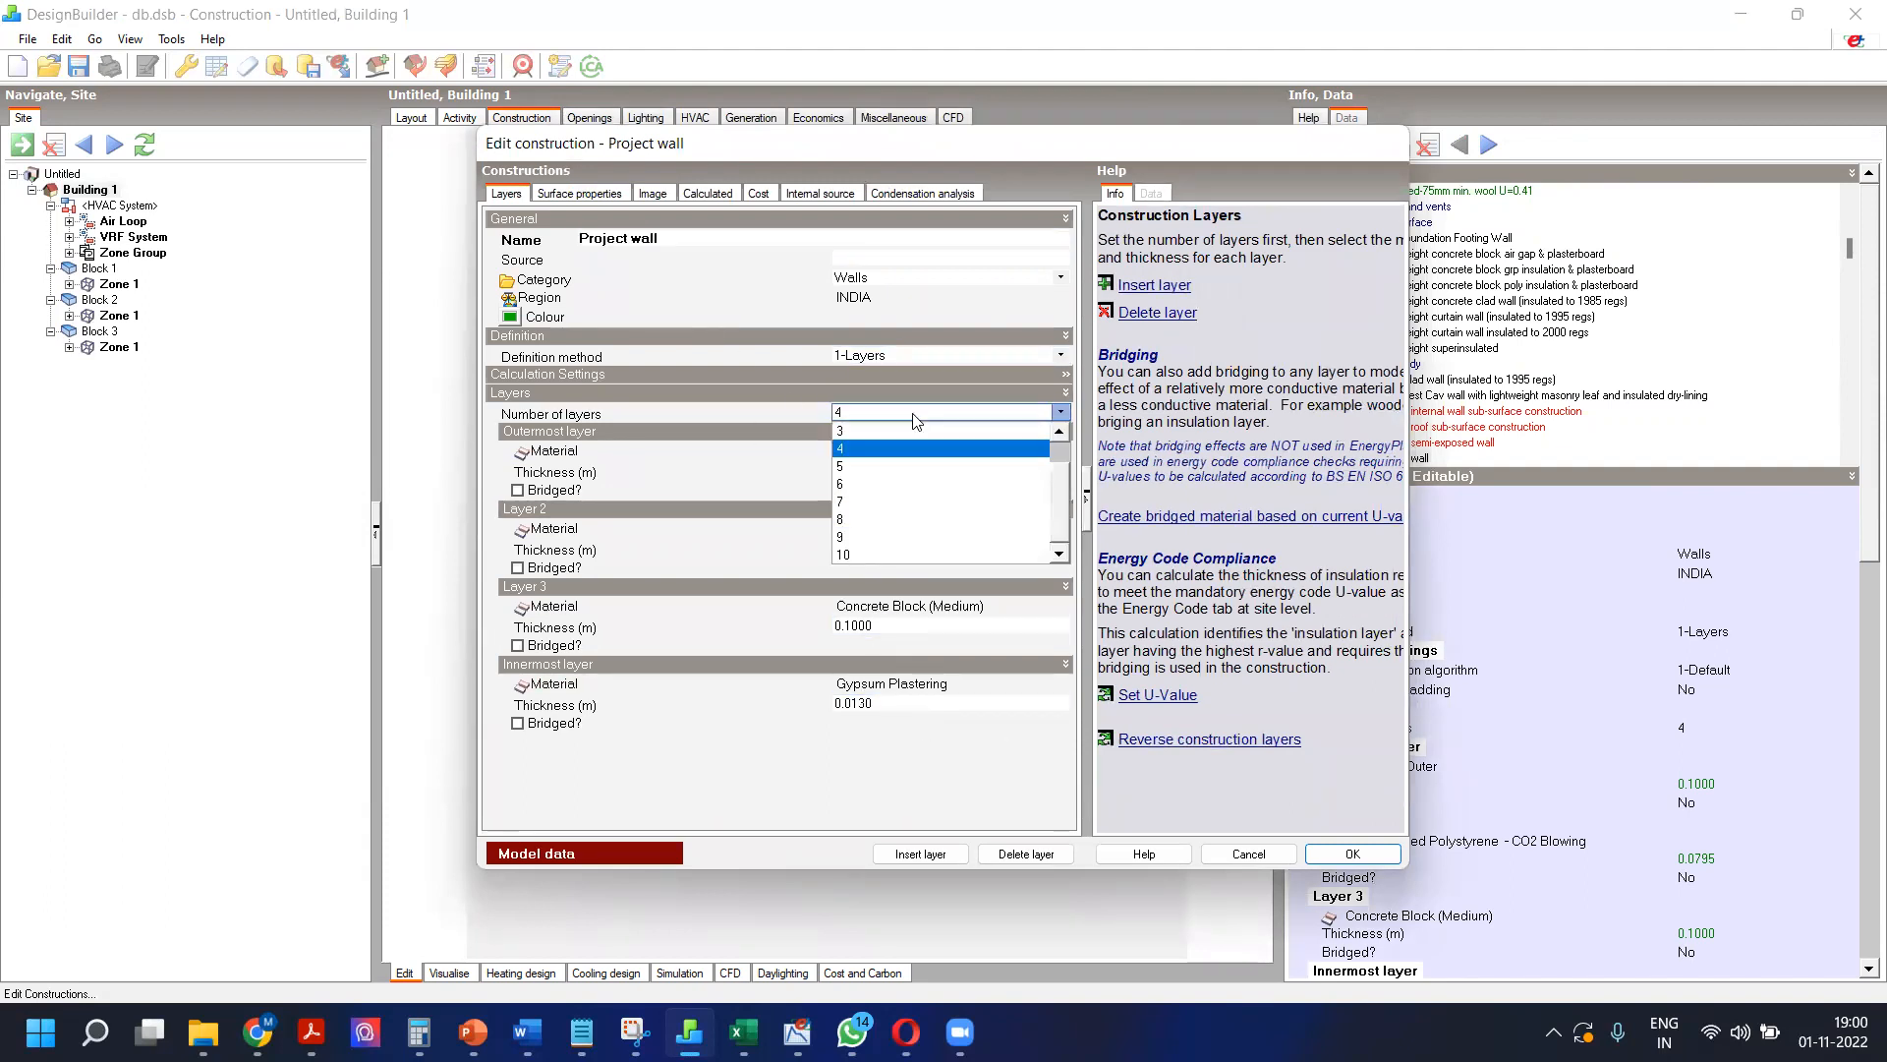
{"action": "left_click", "coordinate": [913, 417]}
Step: Open the XPS Extruded Polystyrene - CO2 Blowing material of layer 2, view its general and surface properties, and cancel
{"action": "left_click", "coordinate": [1002, 530]}
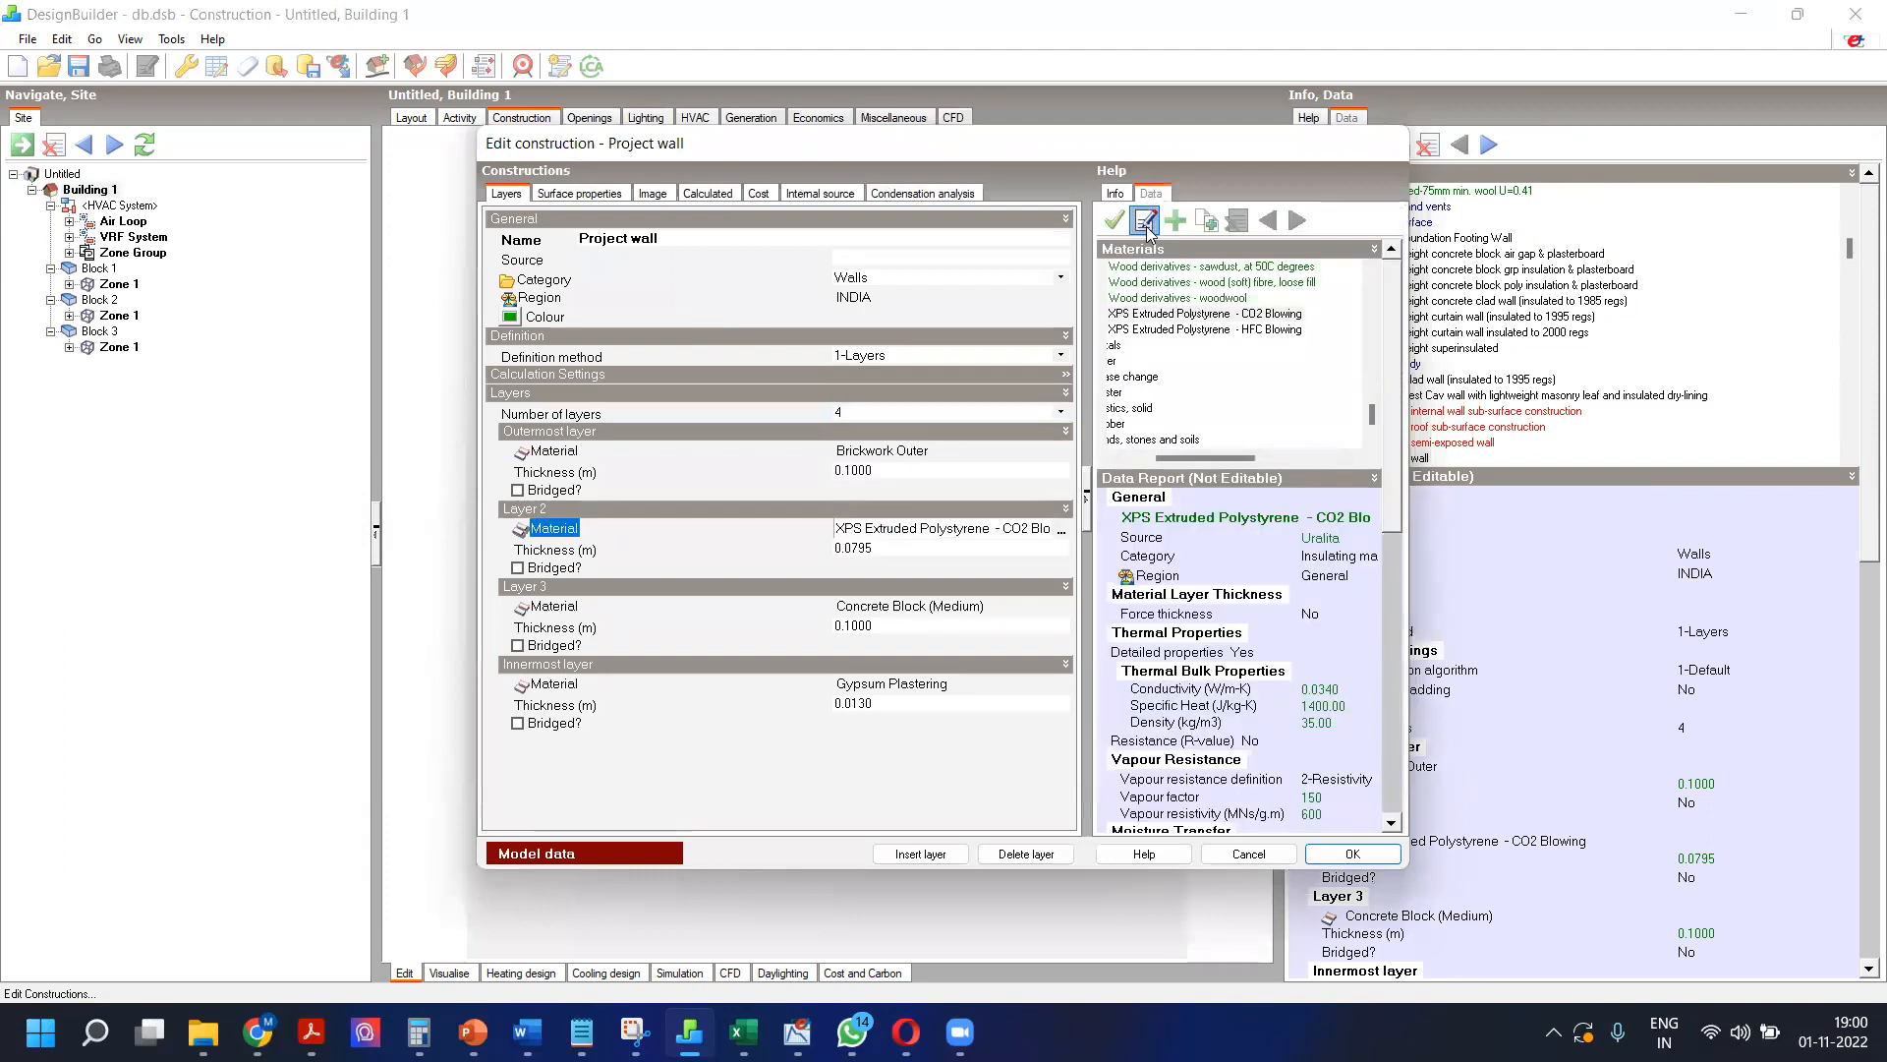
{"action": "left_click", "coordinate": [1145, 220]}
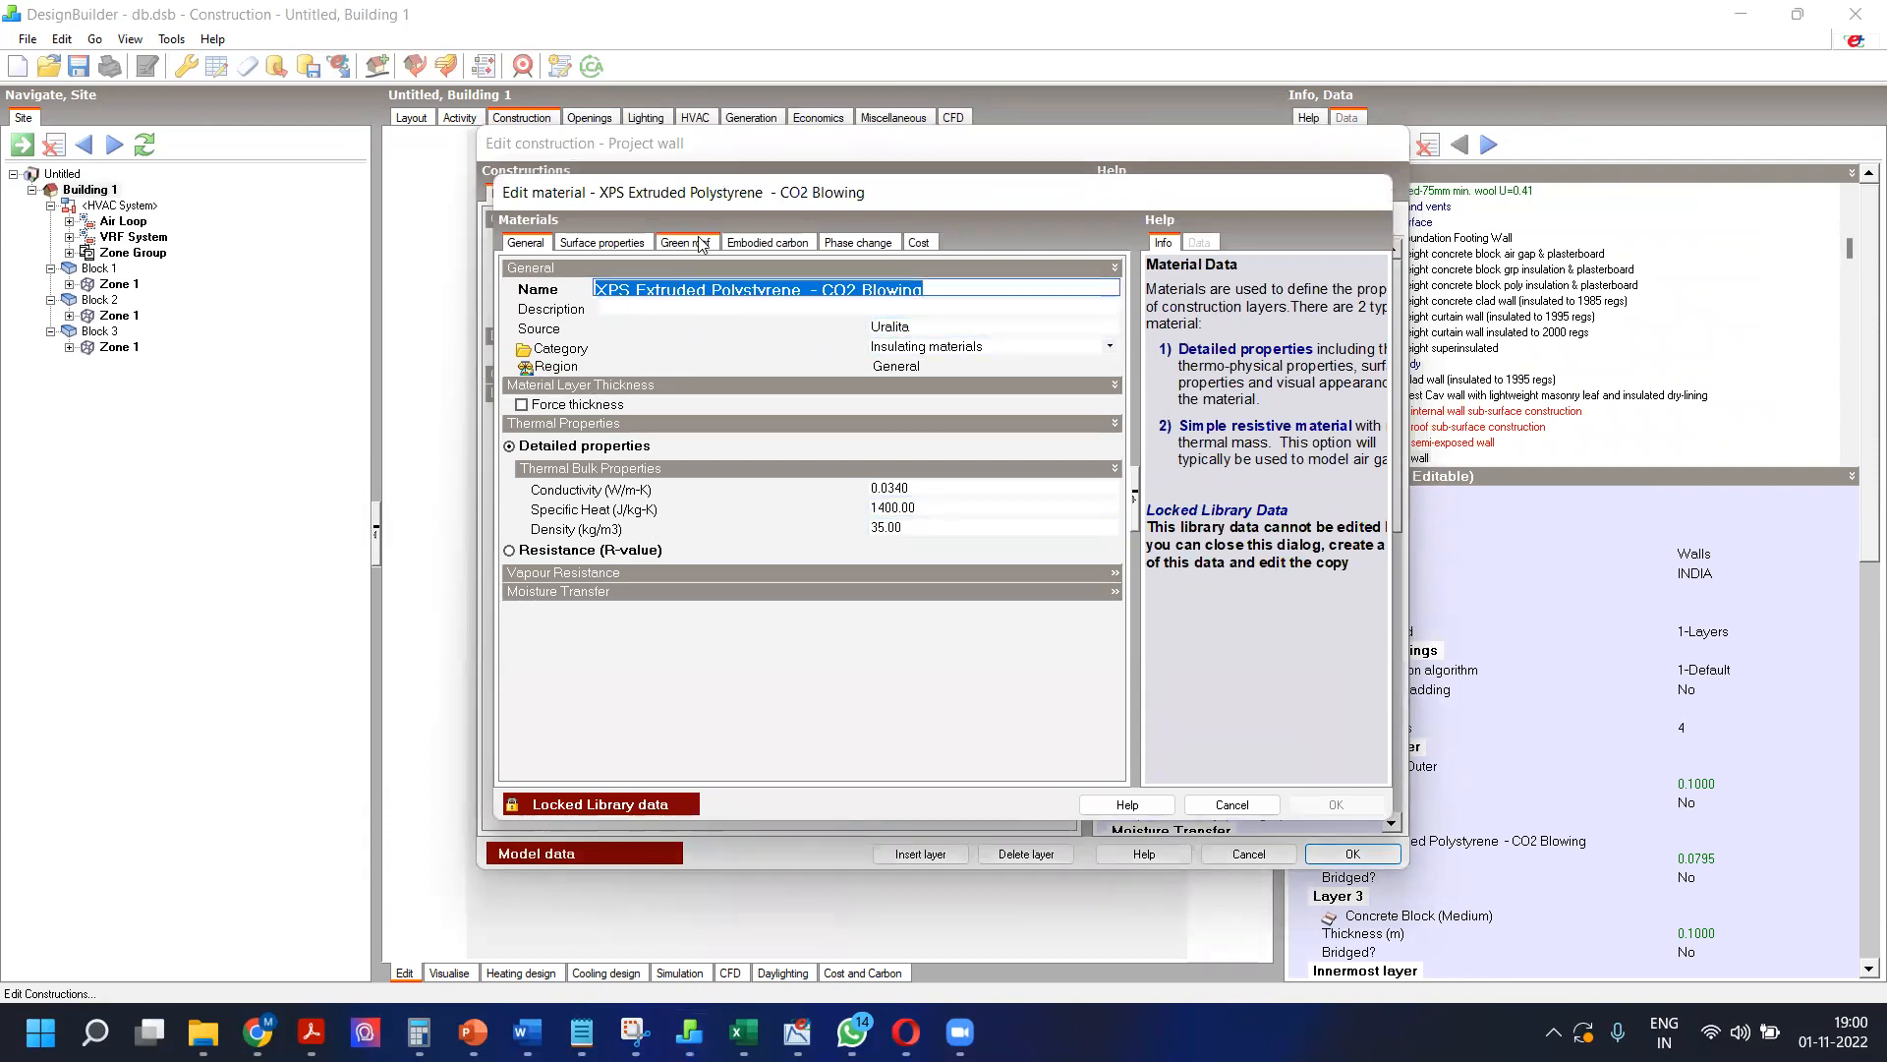
{"action": "left_click", "coordinate": [620, 245]}
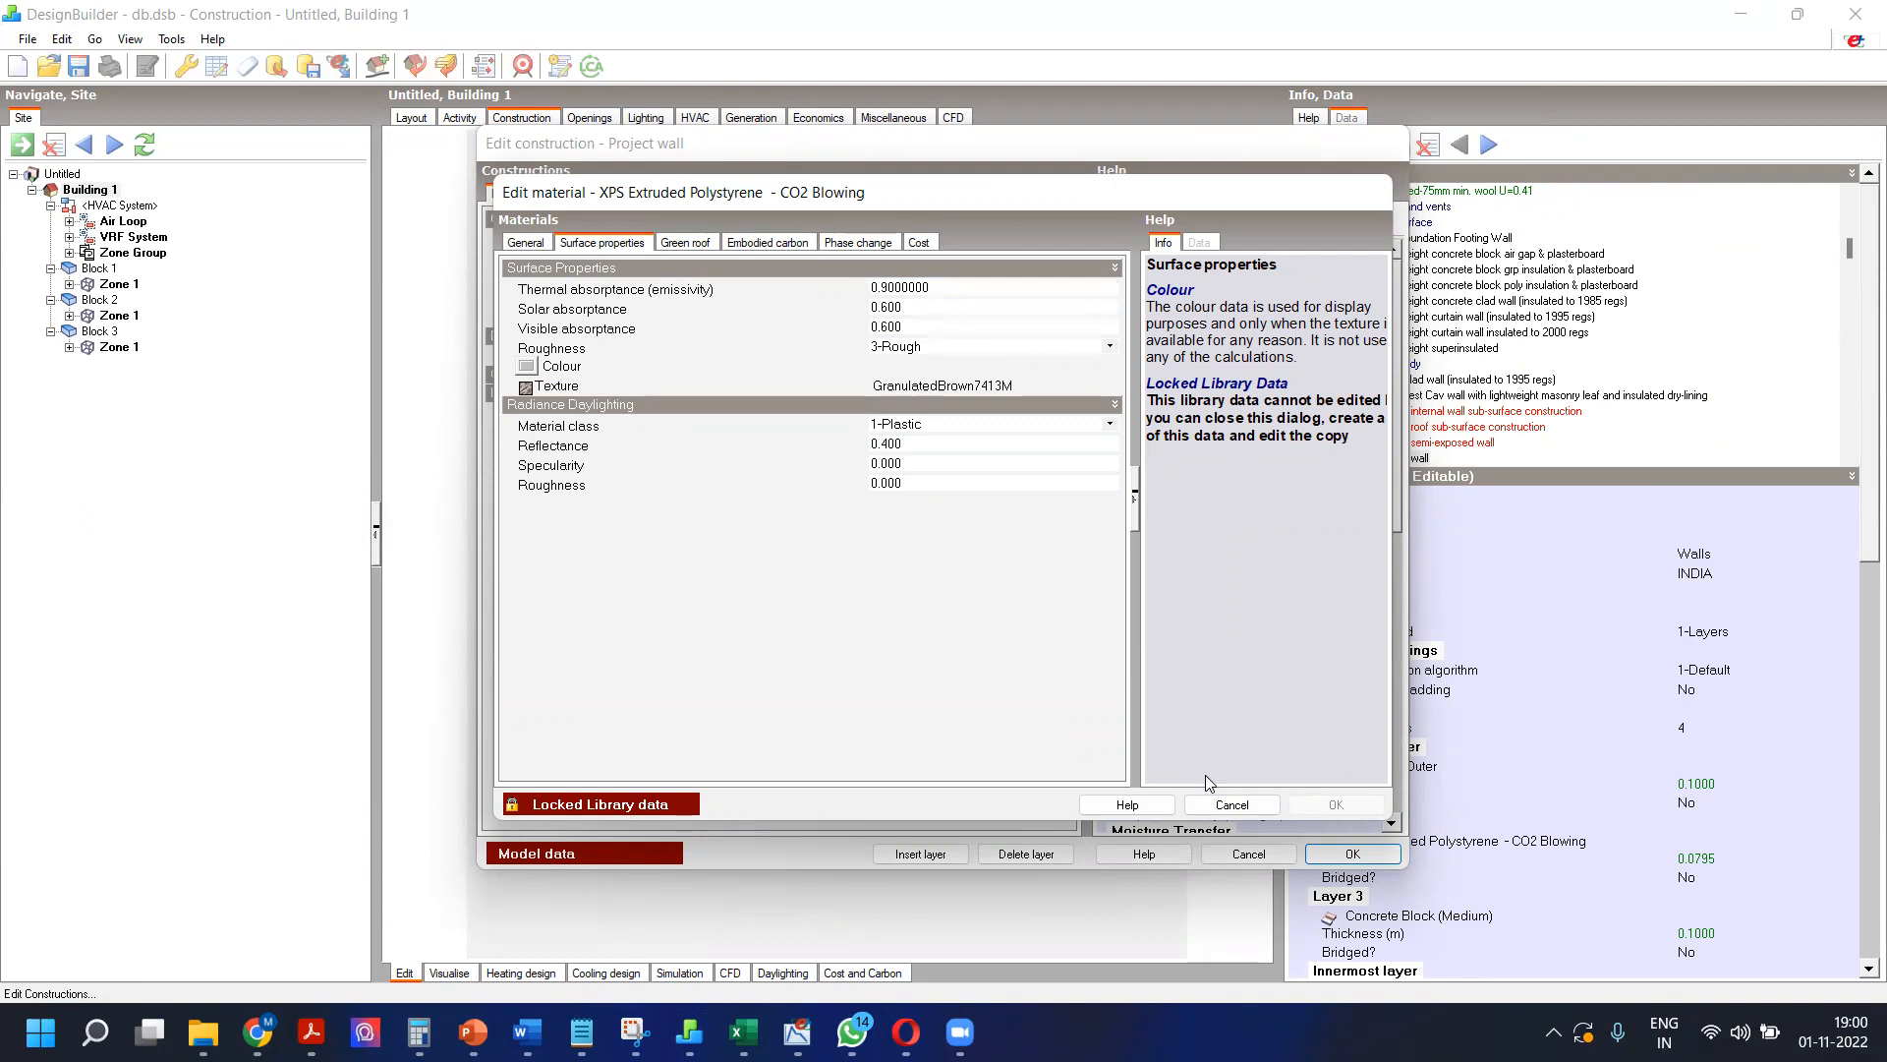
{"action": "left_click", "coordinate": [1227, 806]}
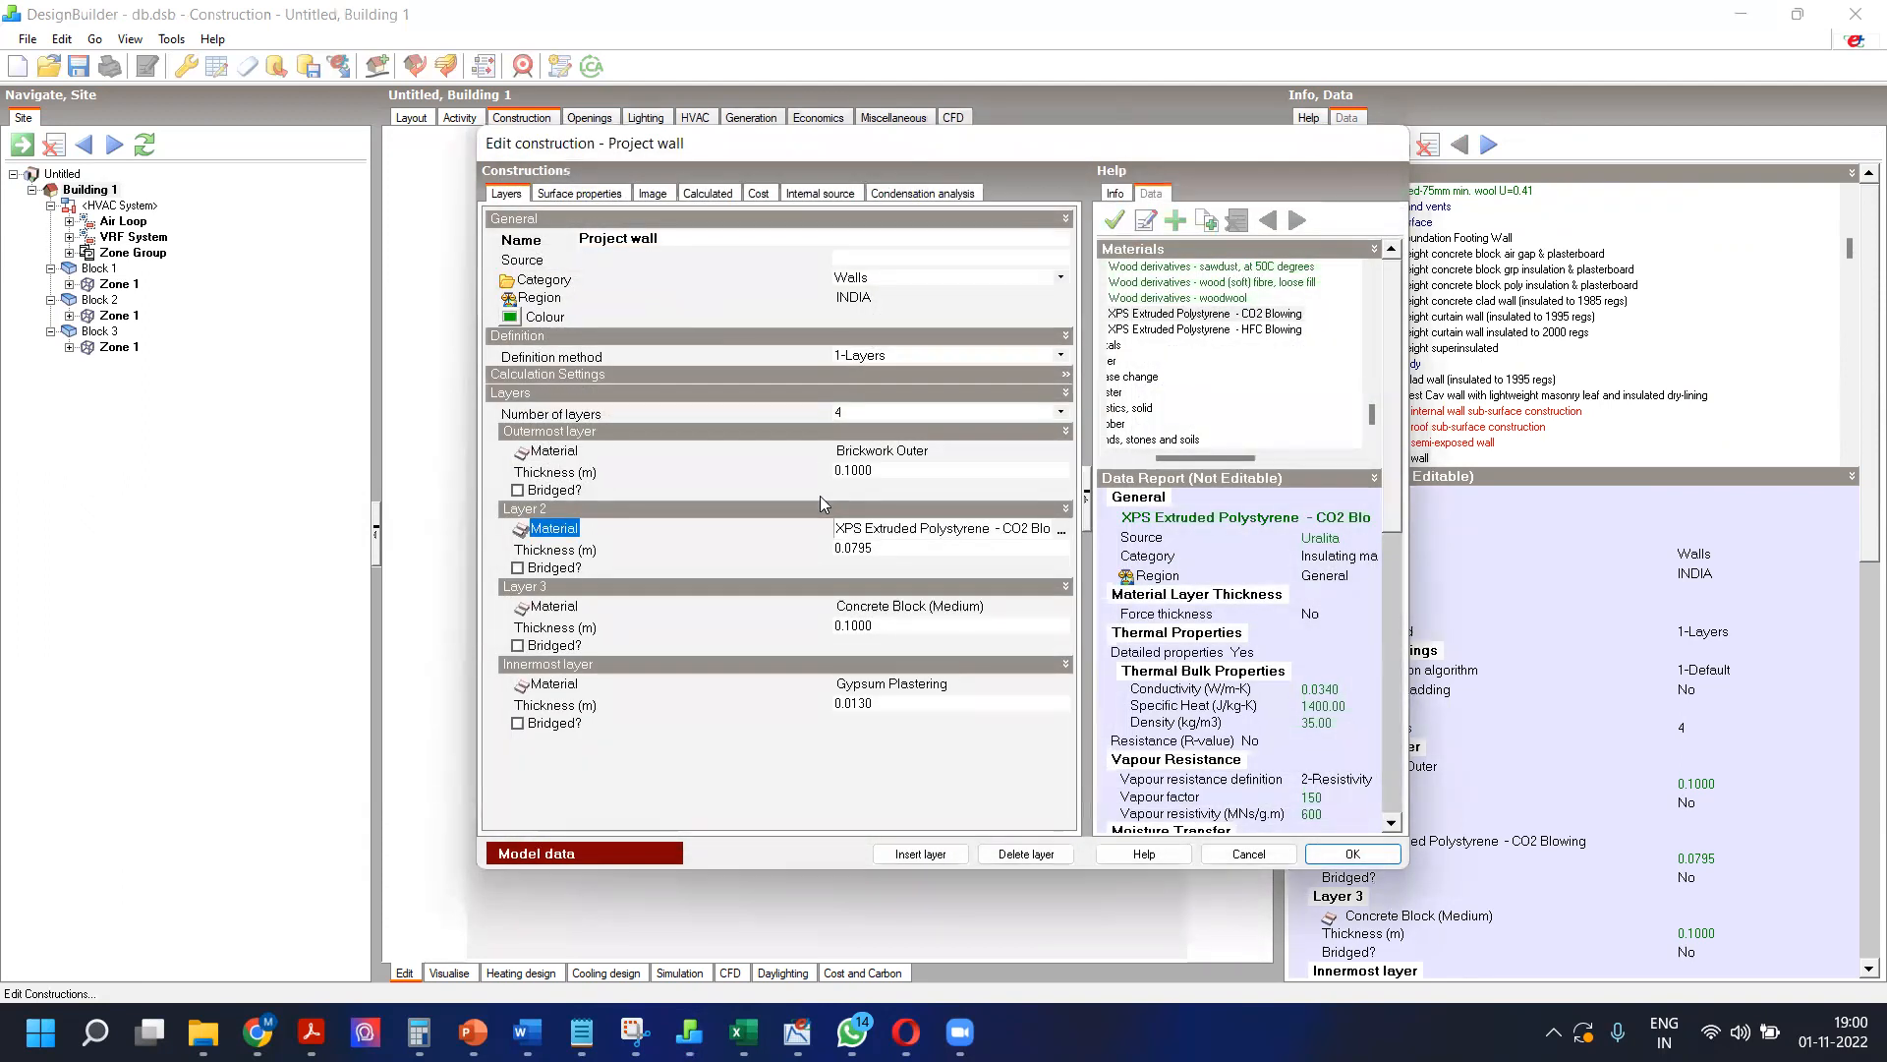
Step: Examine the Project wall's condensation analysis, internal source, cost and surface properties, and return to its layers
{"action": "left_click", "coordinate": [914, 194]}
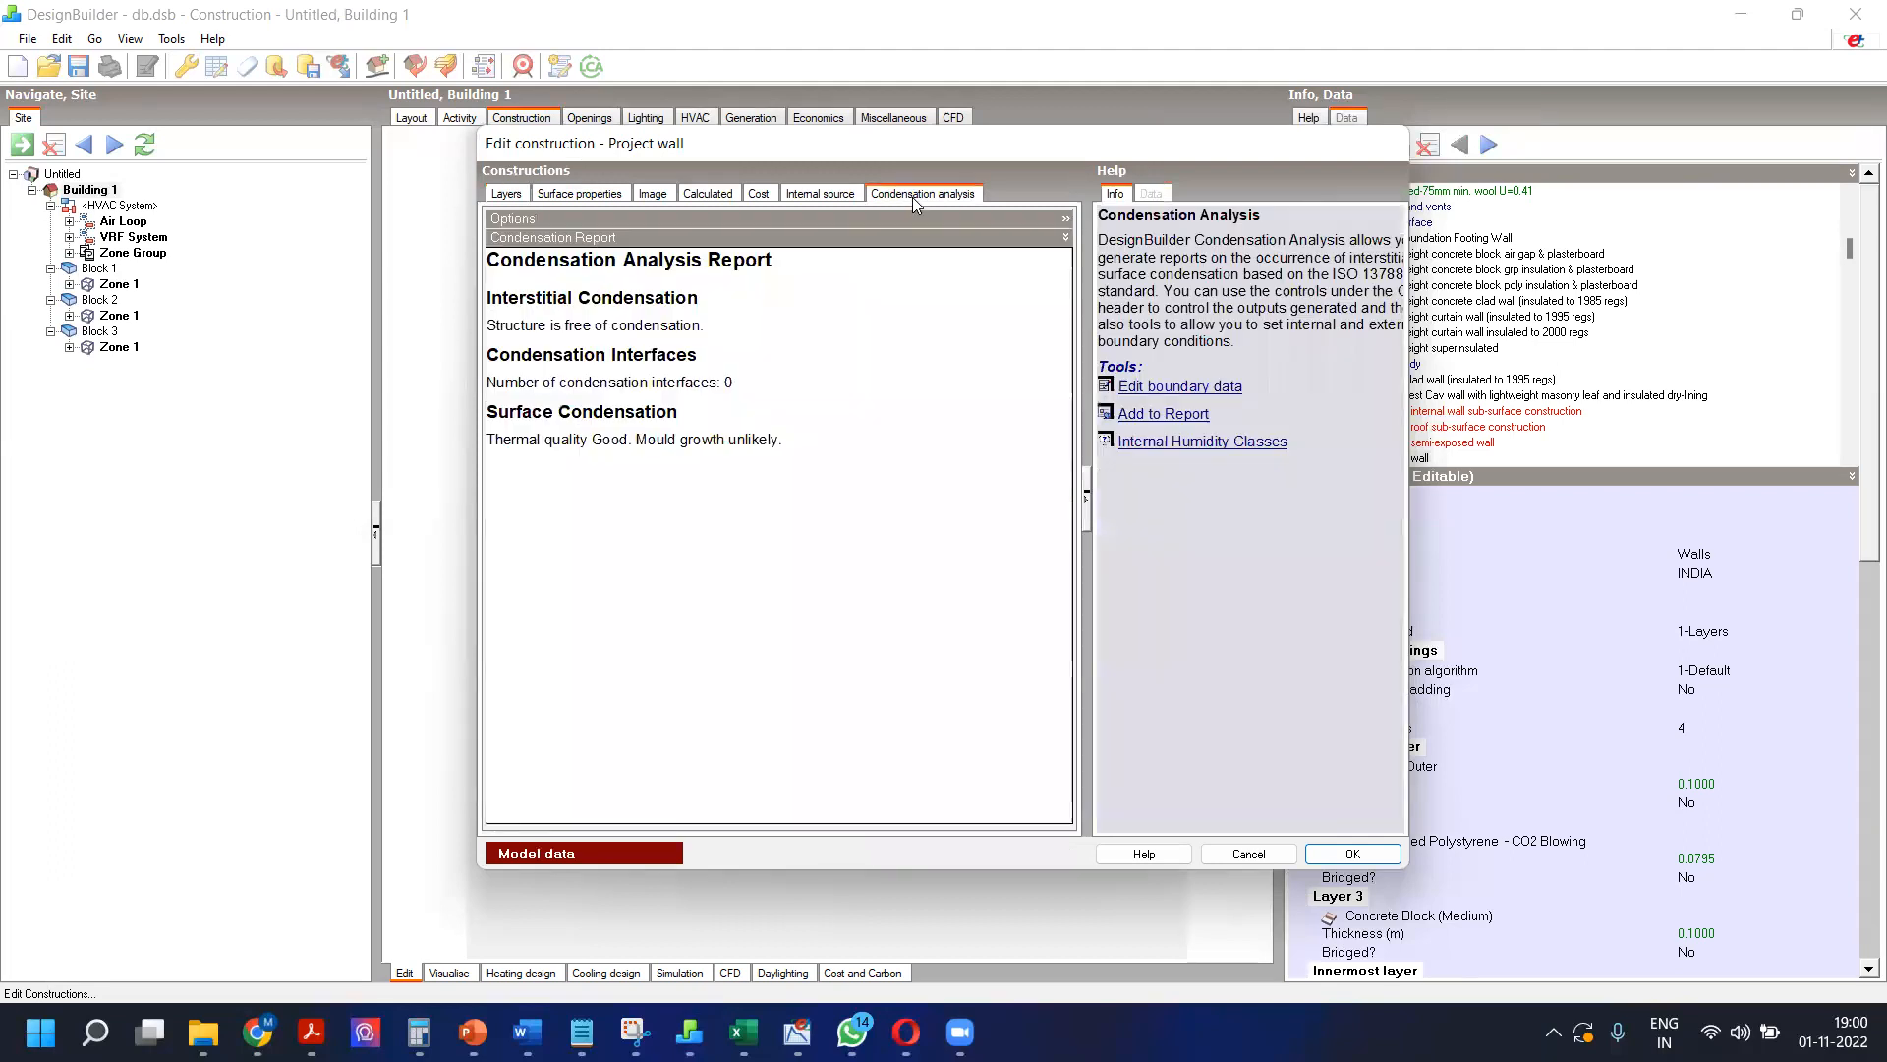
{"action": "left_click", "coordinate": [506, 194]}
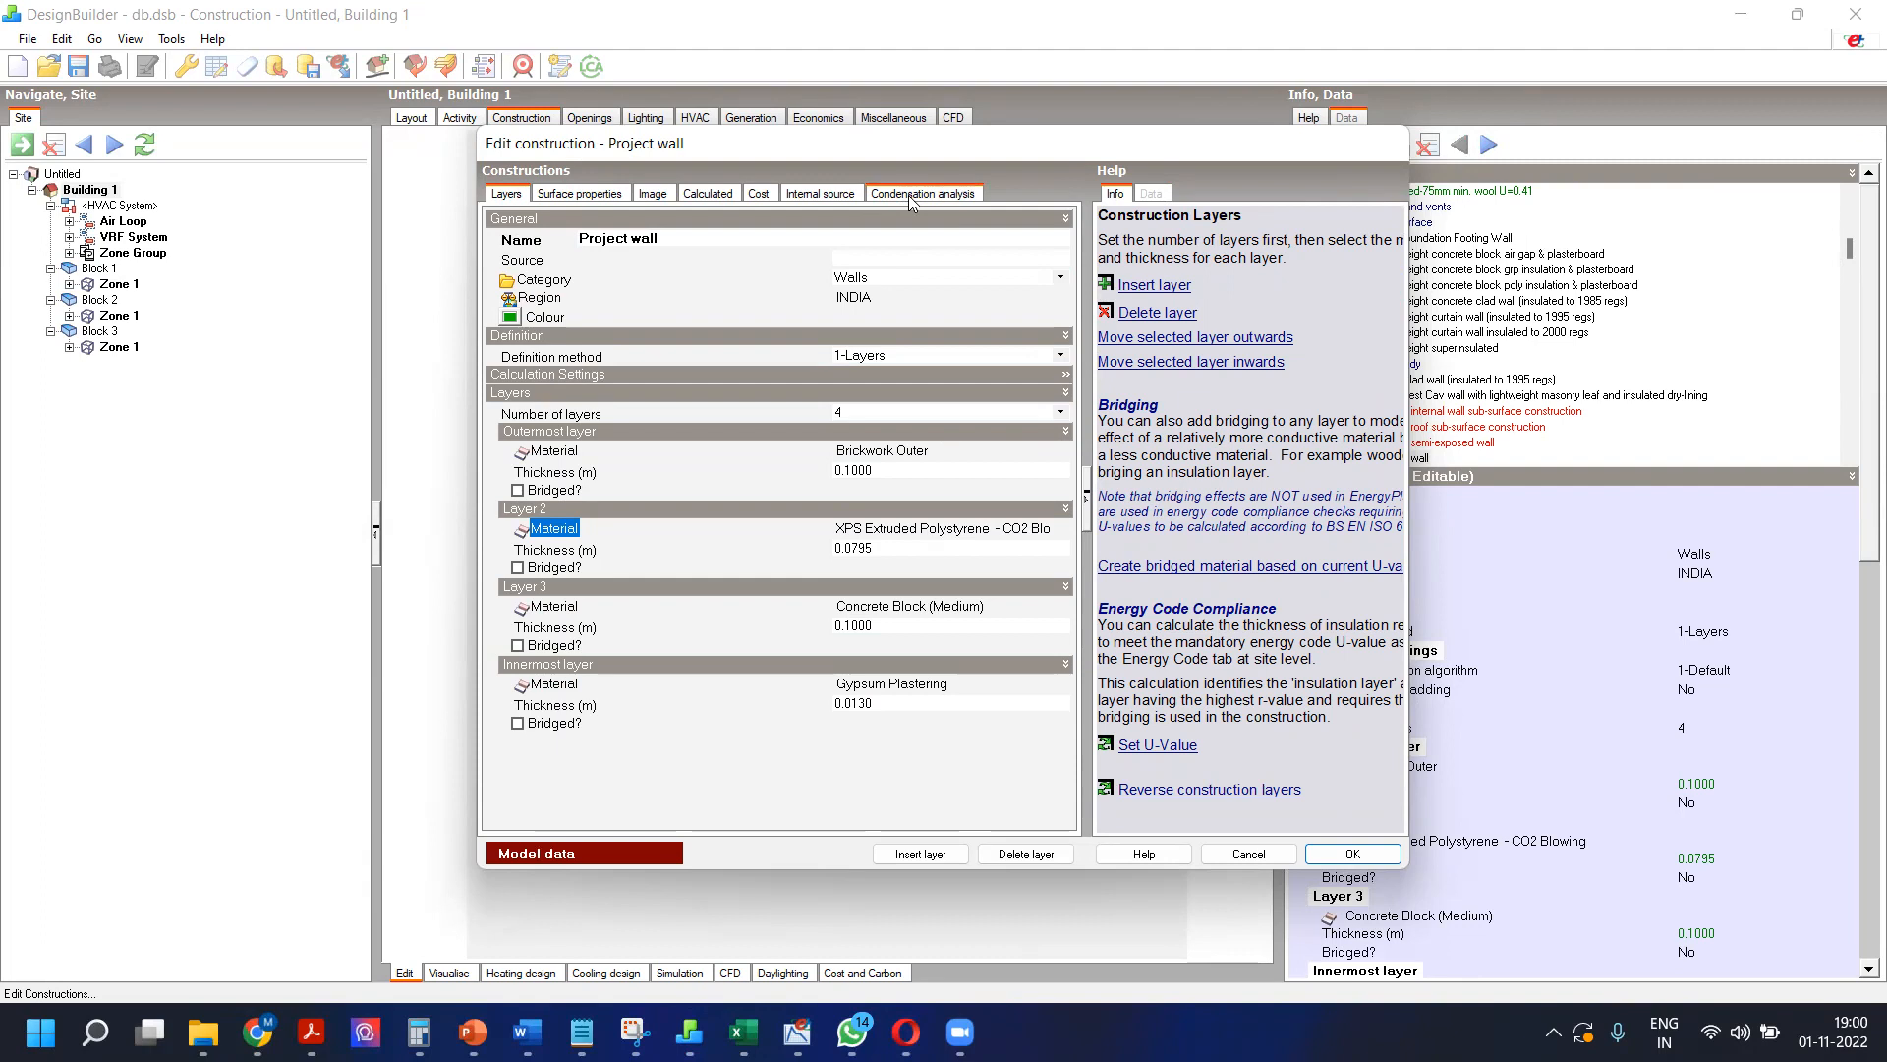
{"action": "left_click", "coordinate": [838, 197]}
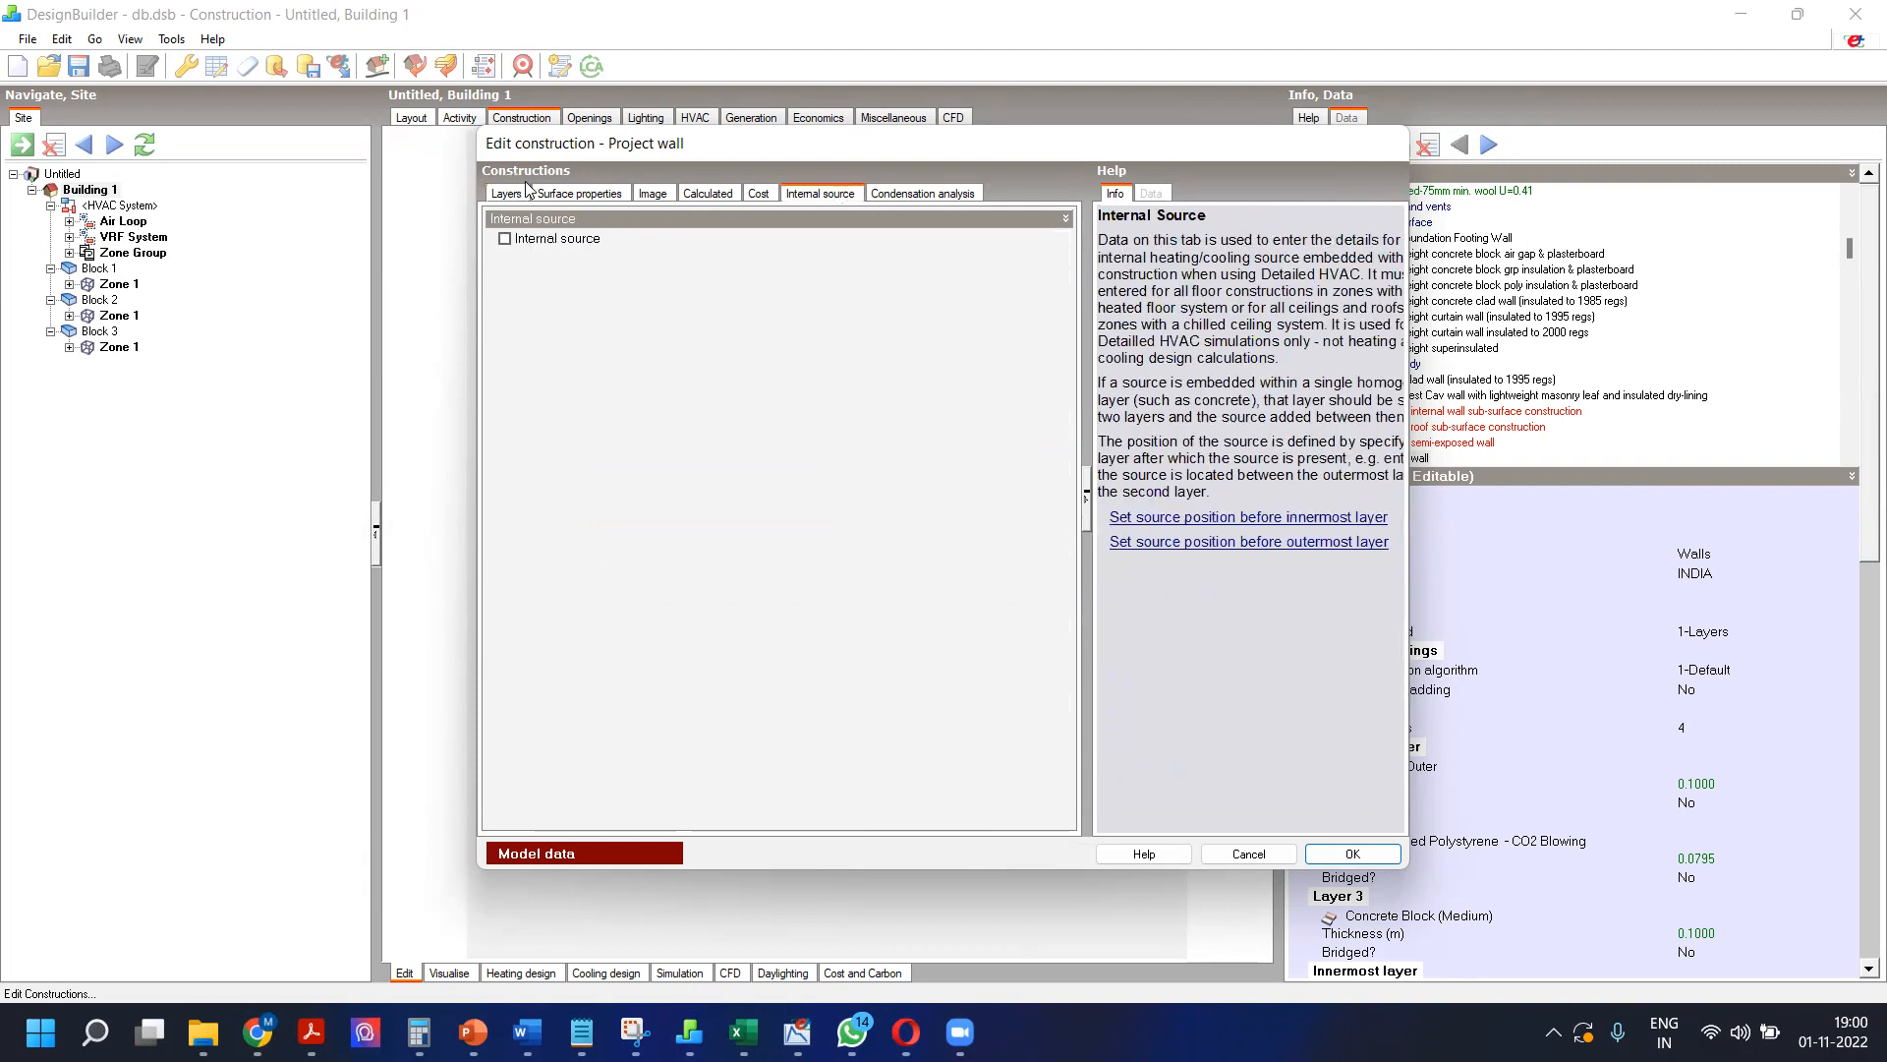
{"action": "left_click", "coordinate": [758, 193]}
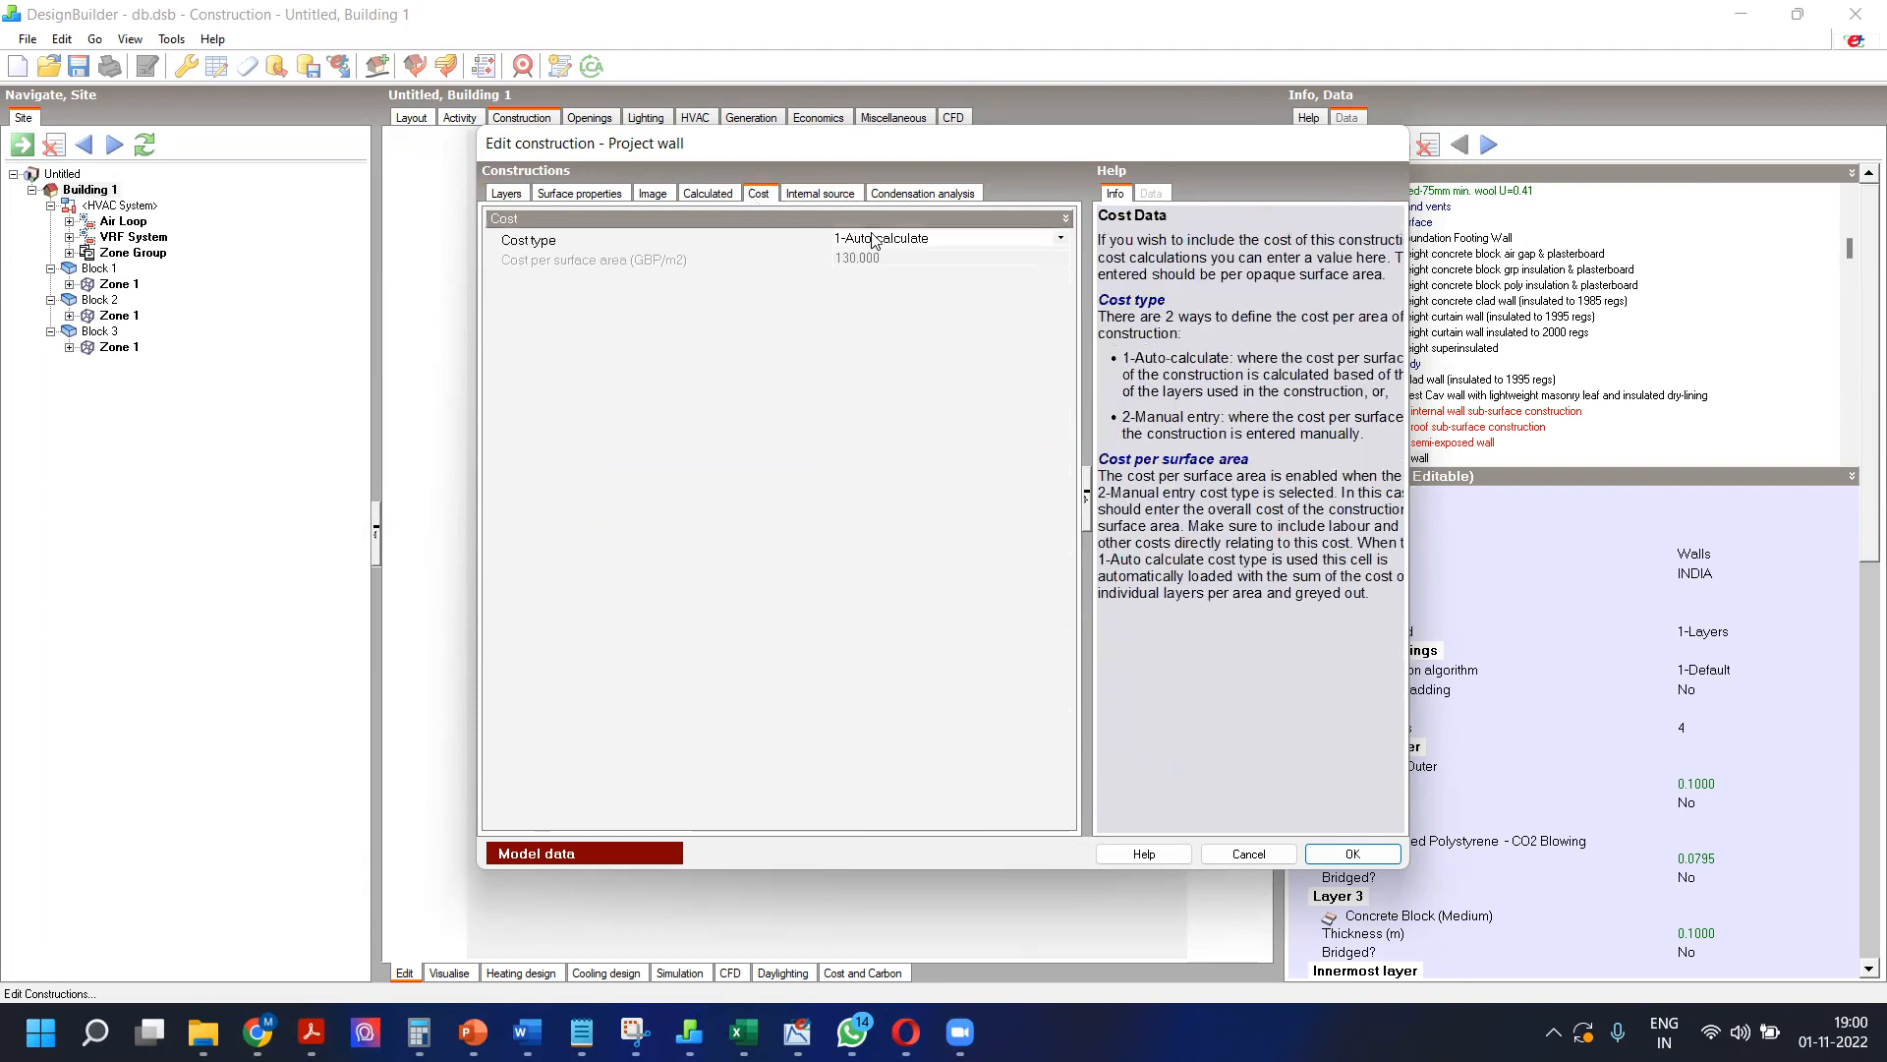
{"action": "left_click", "coordinate": [585, 197]}
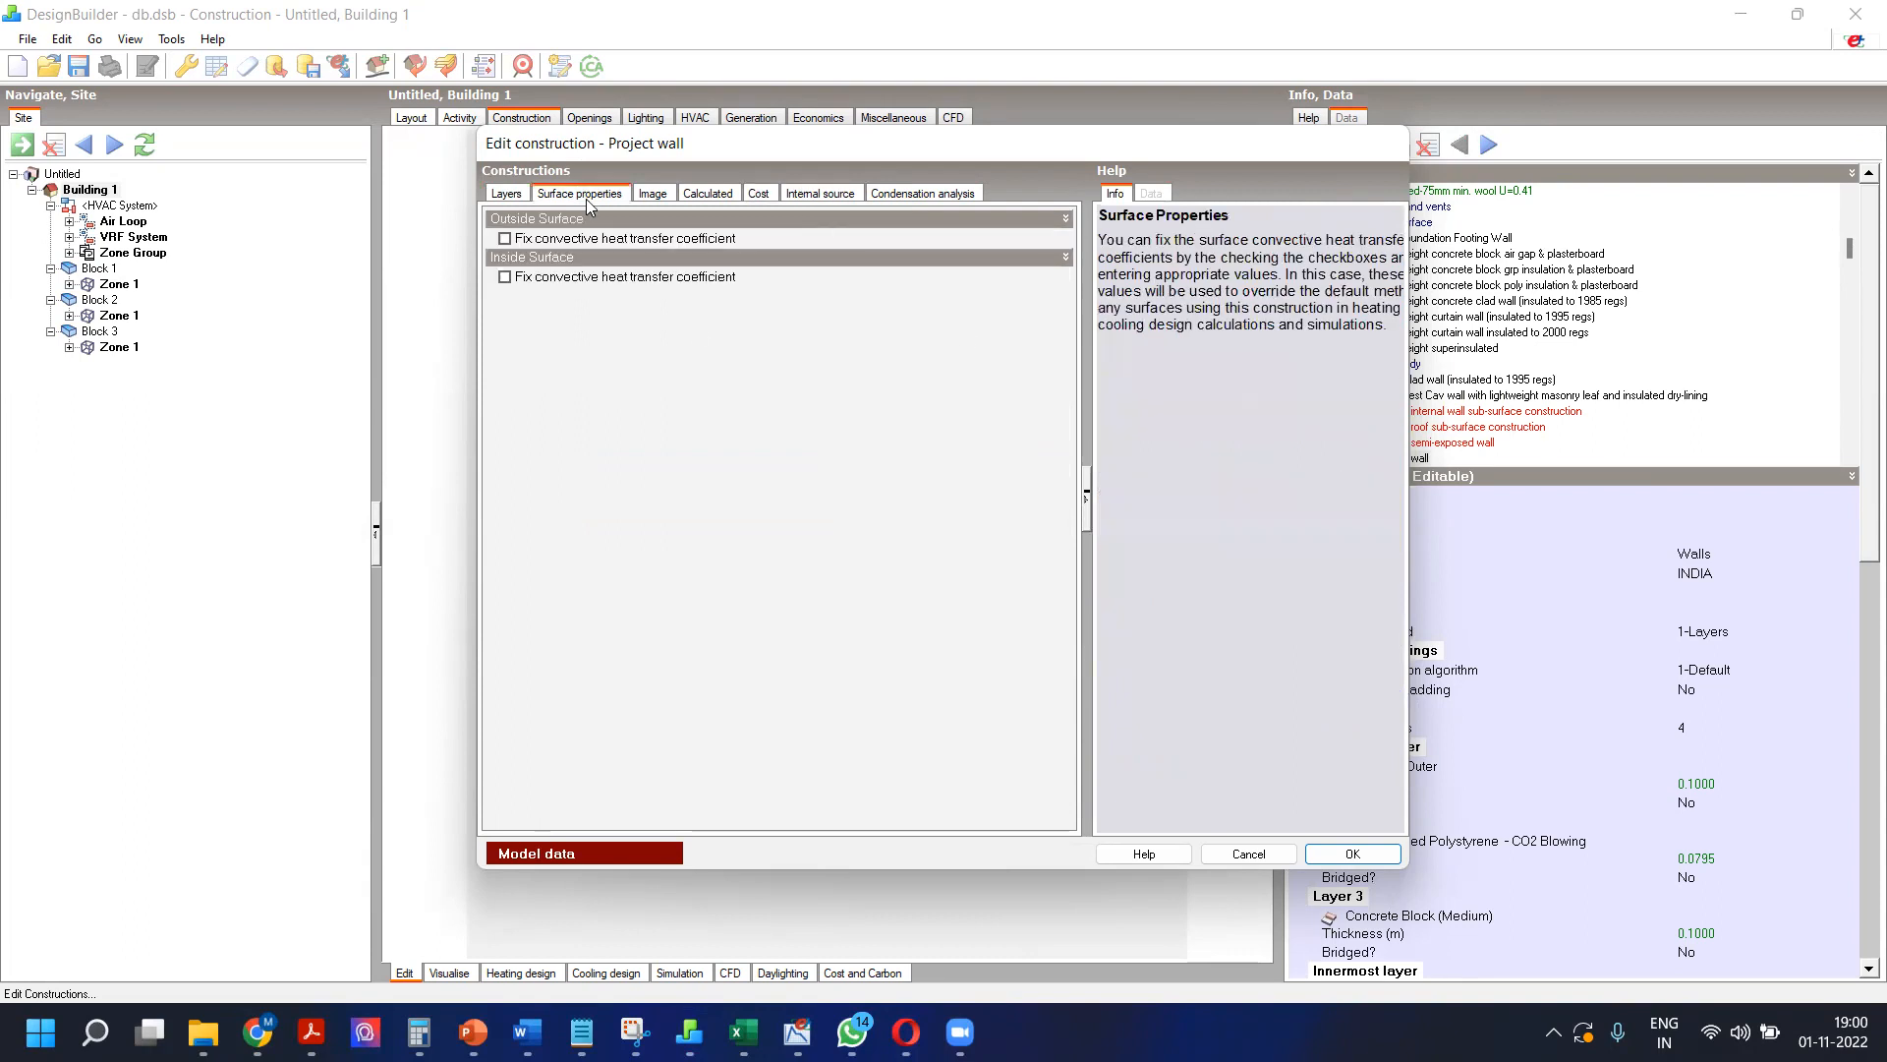
{"action": "left_click", "coordinate": [506, 194]}
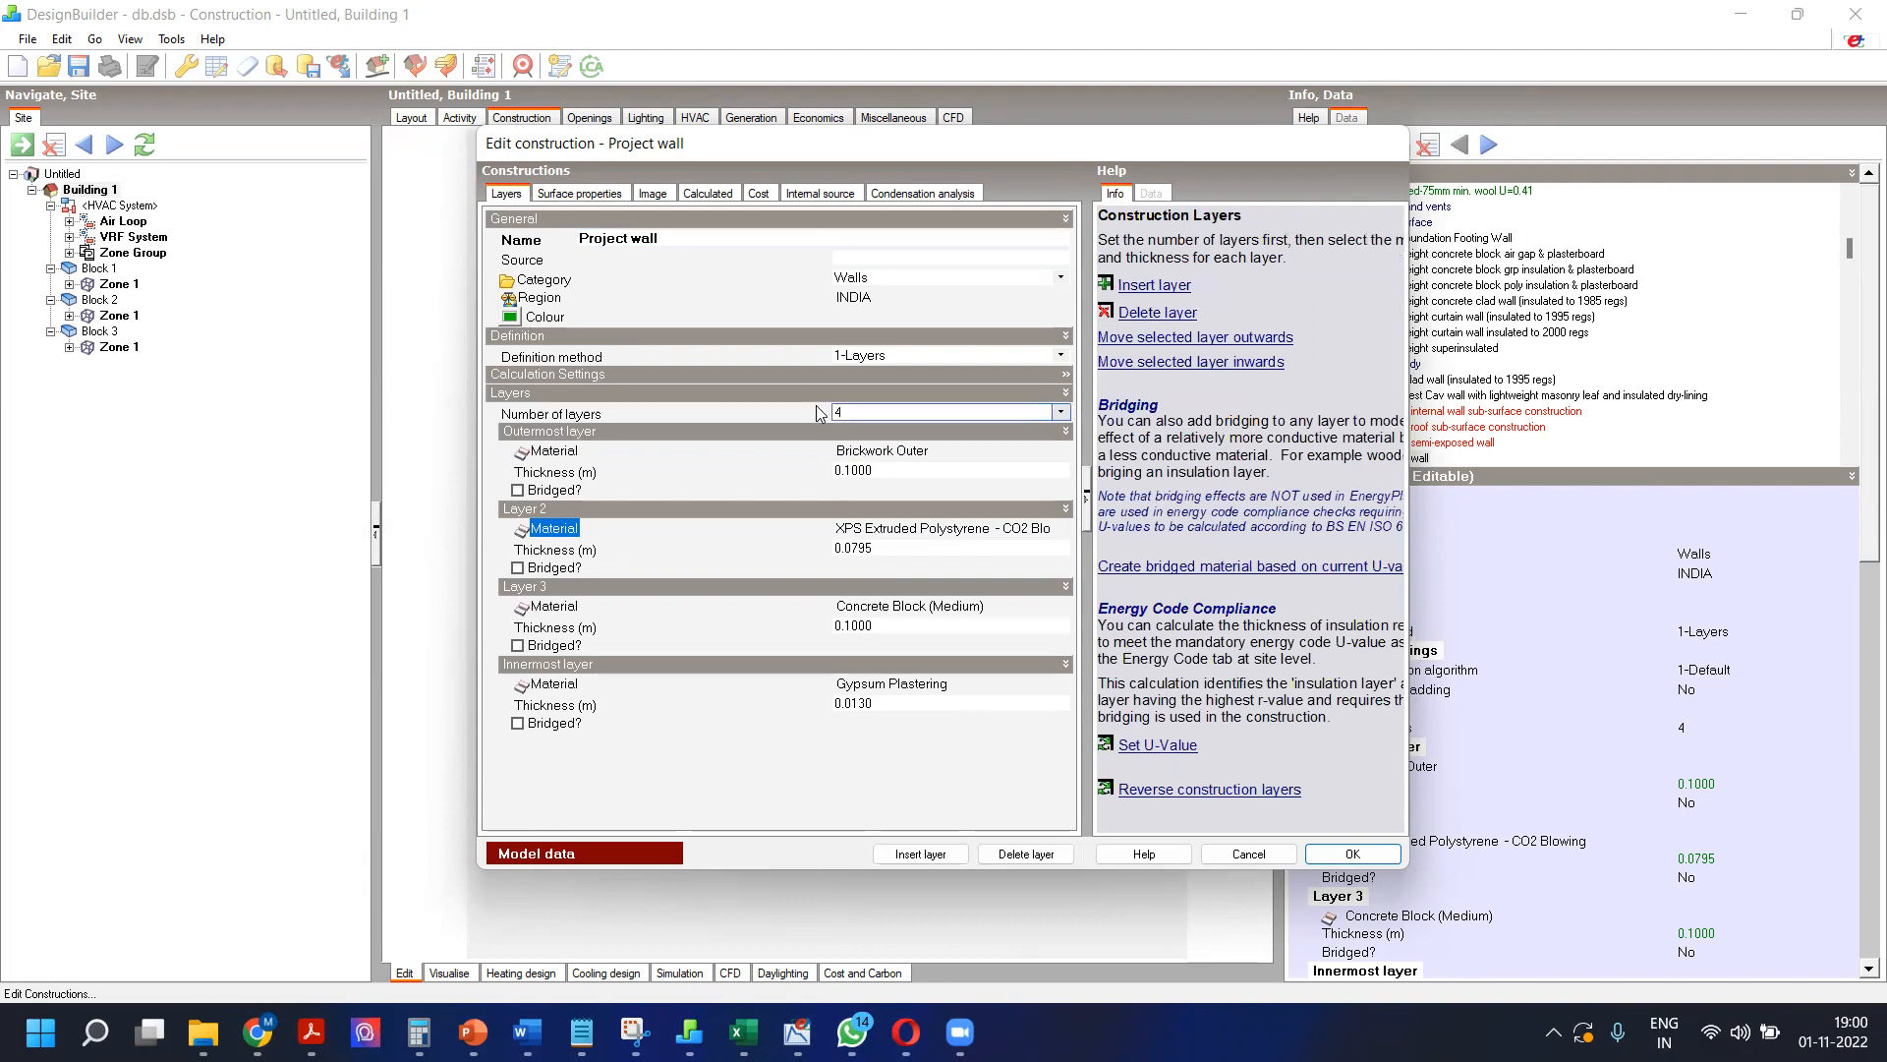
Step: Check the Project wall's layer 2 thickness and number of layers, and cancel the construction edit
{"action": "left_click", "coordinate": [840, 550]}
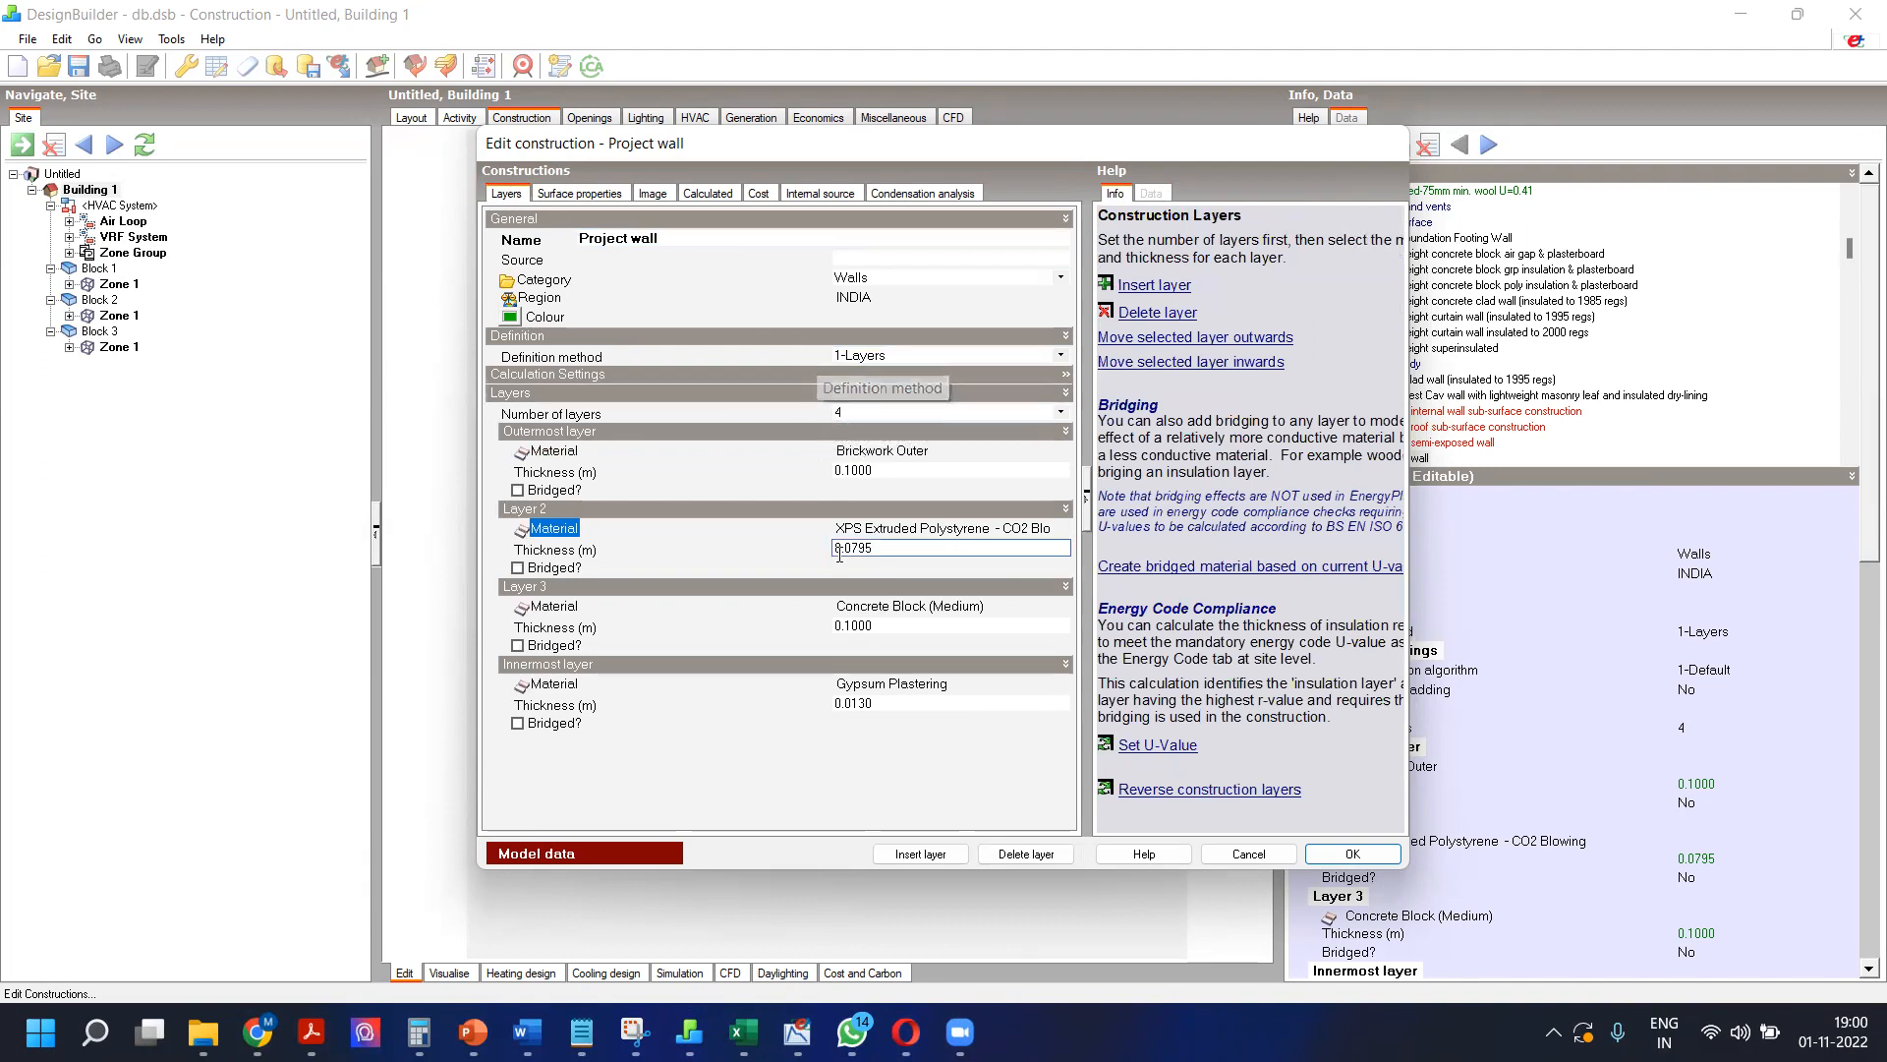
{"action": "left_click", "coordinate": [881, 421]}
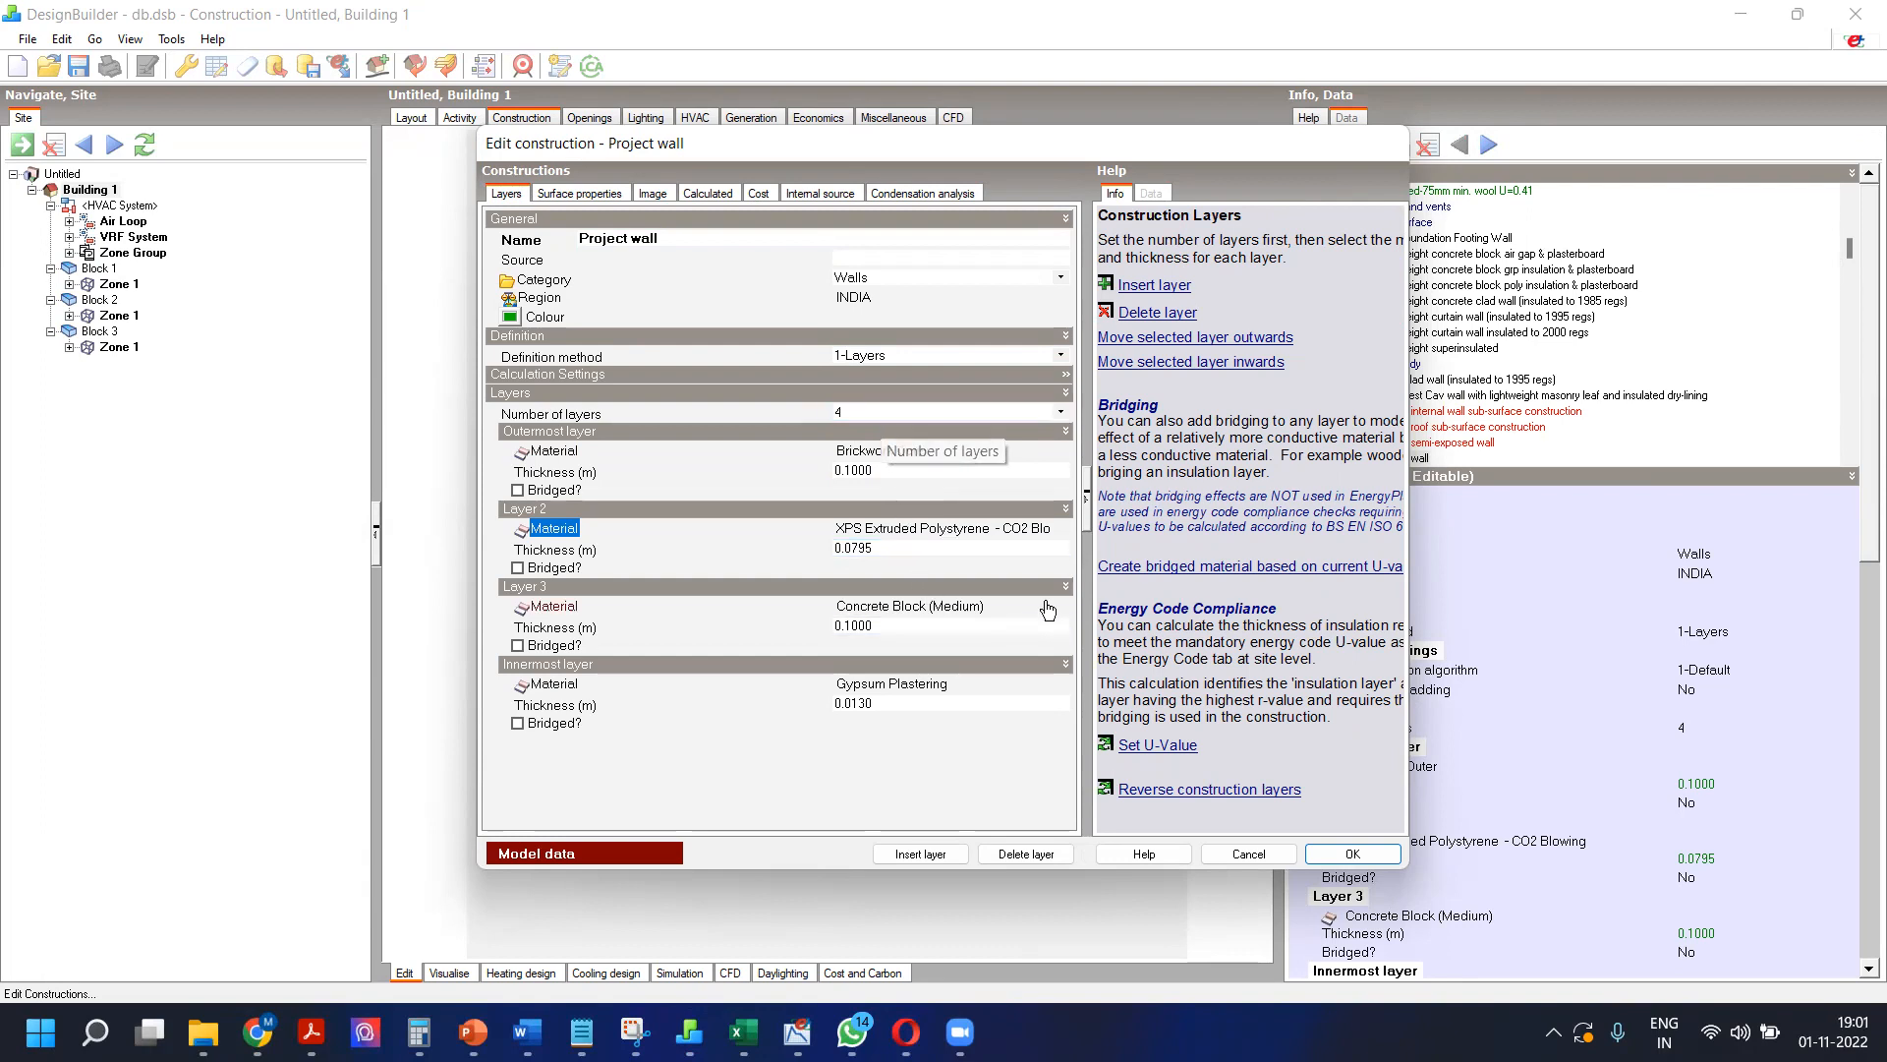
{"action": "left_click", "coordinate": [1242, 854]}
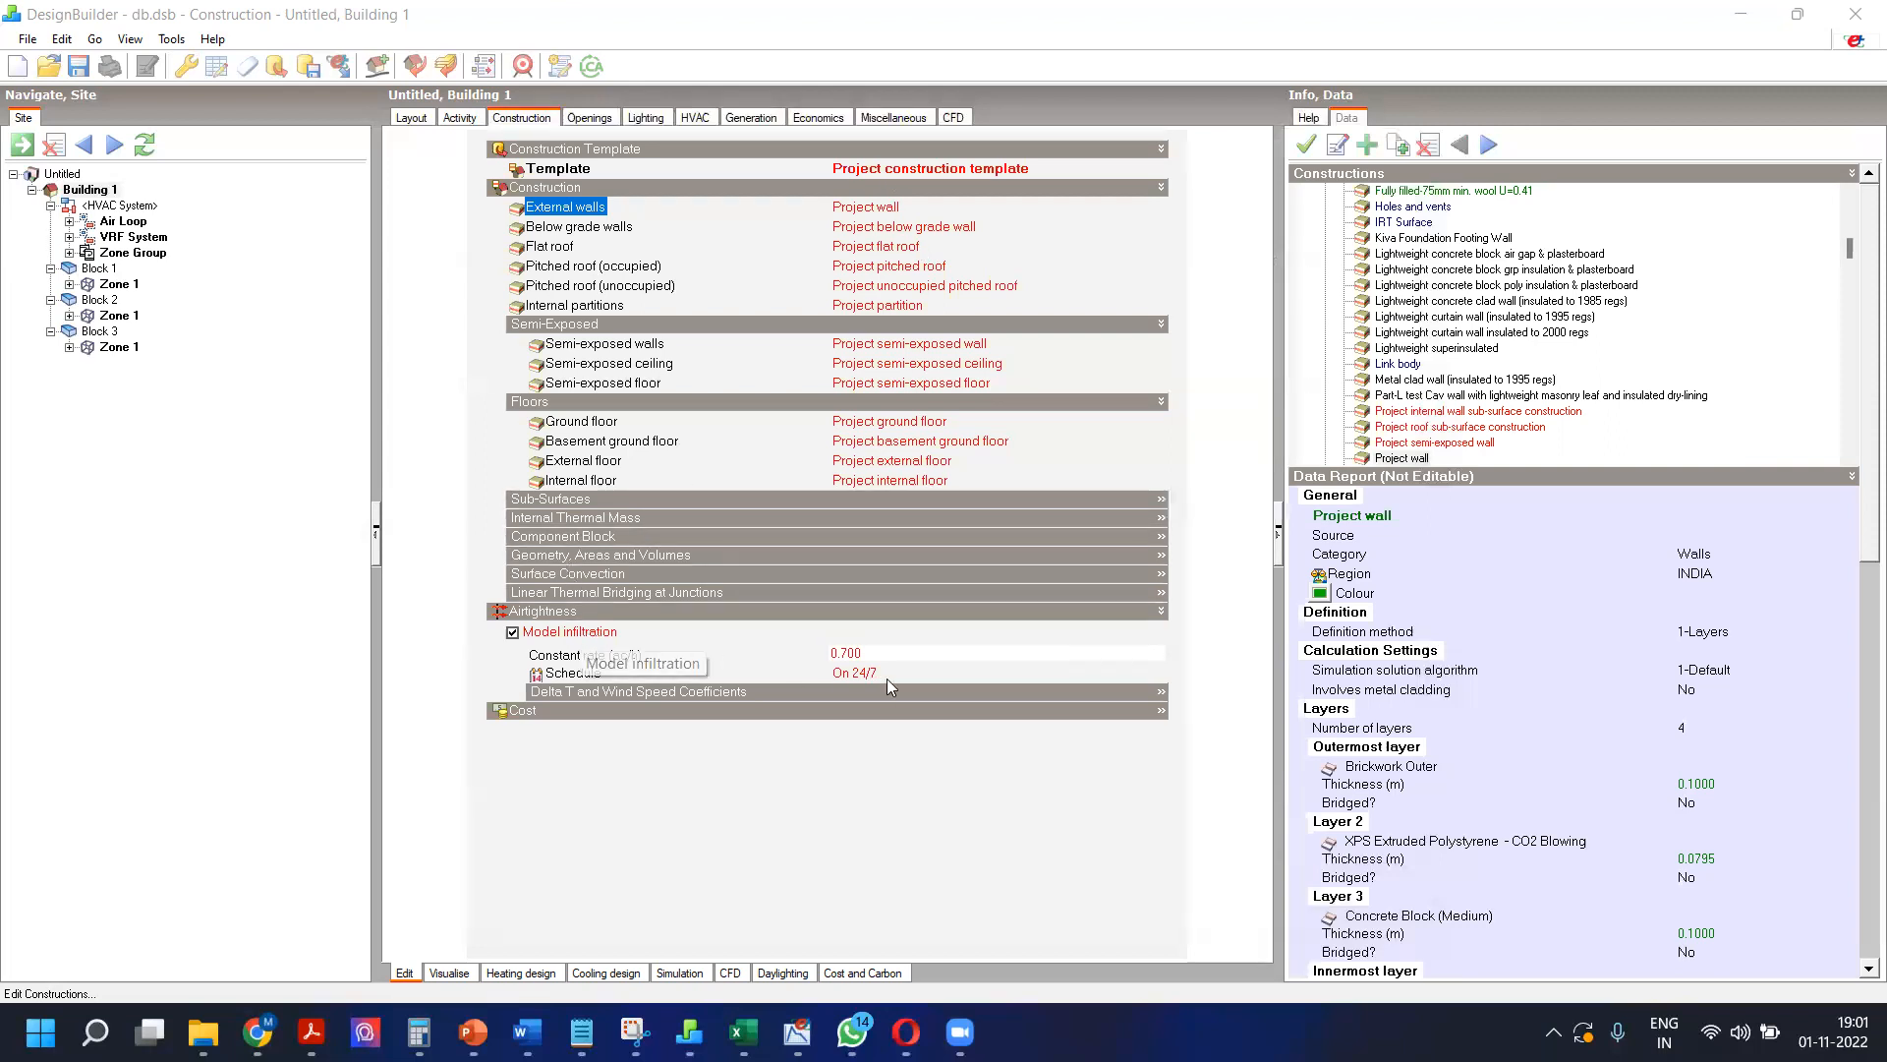
Step: Check the building's constant infiltration rate, and browse the system and ASHRAE 90.1-2010 glazing types available for the external windows
{"action": "left_click", "coordinate": [882, 653]}
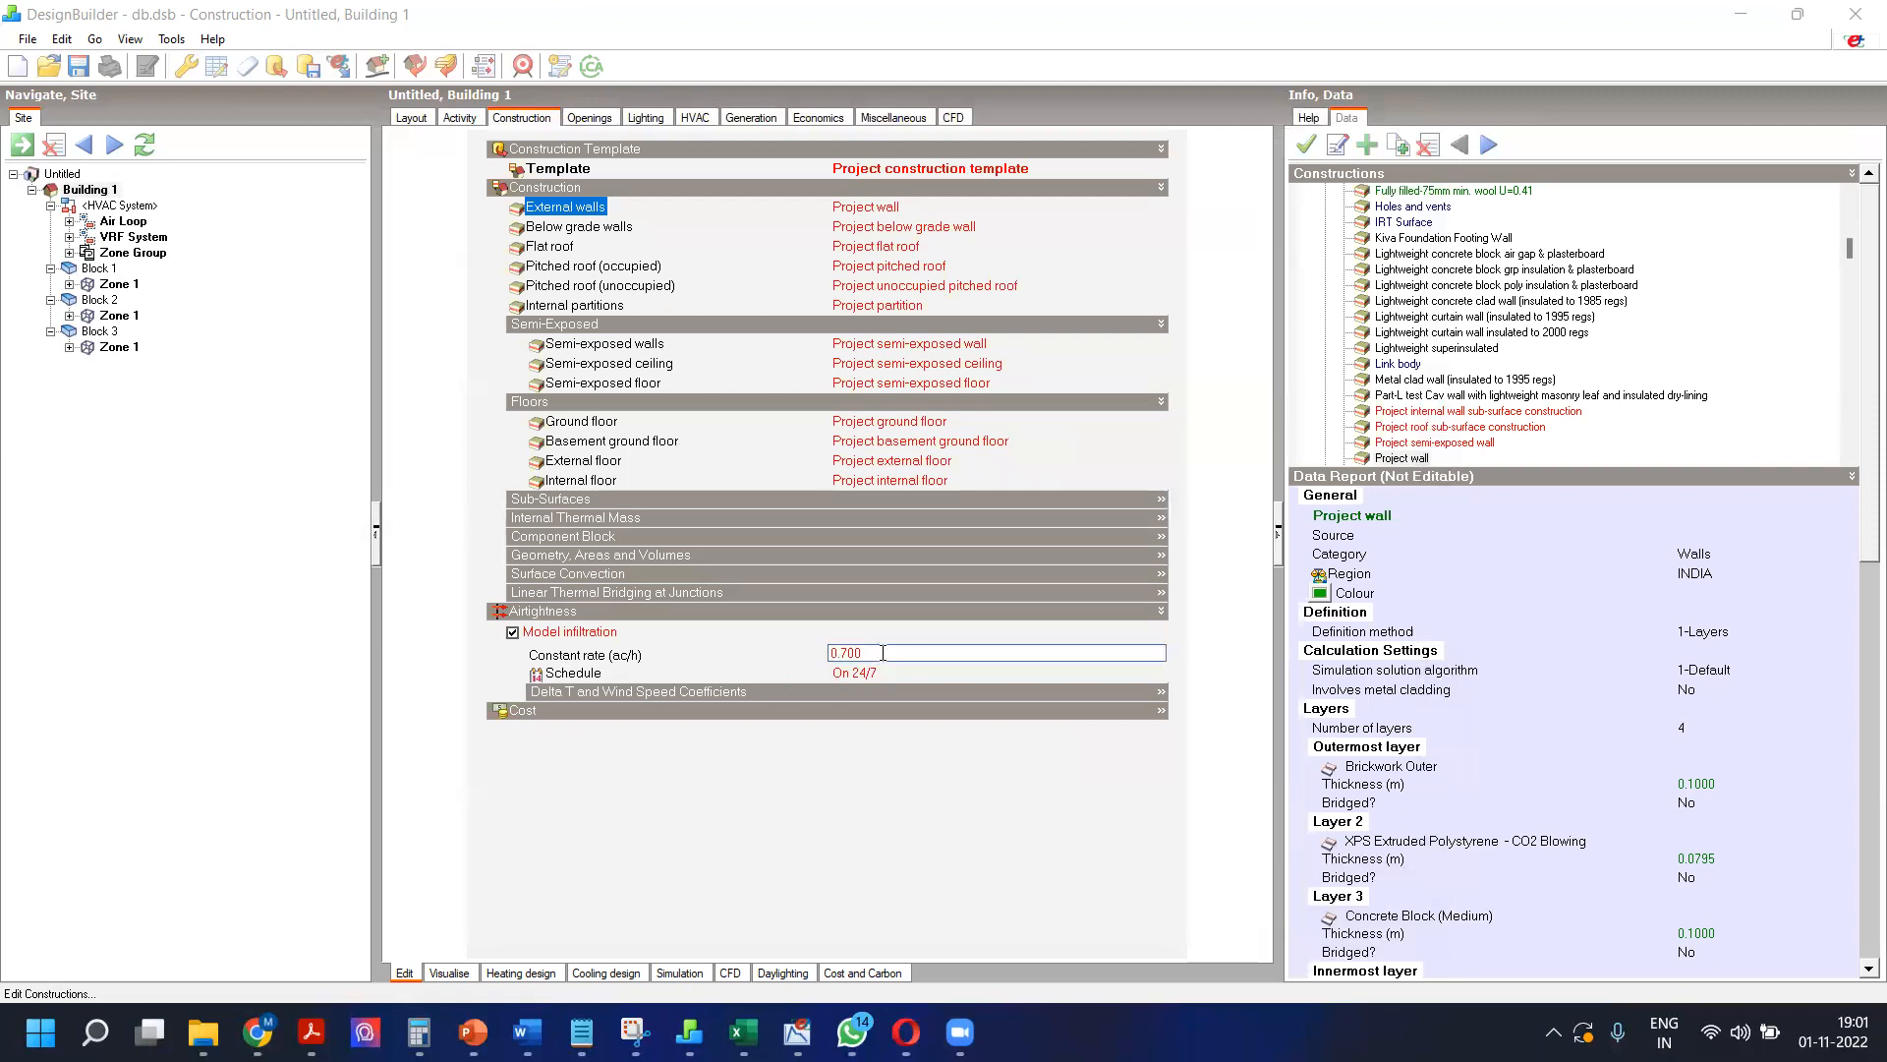
{"action": "left_click", "coordinate": [587, 118]}
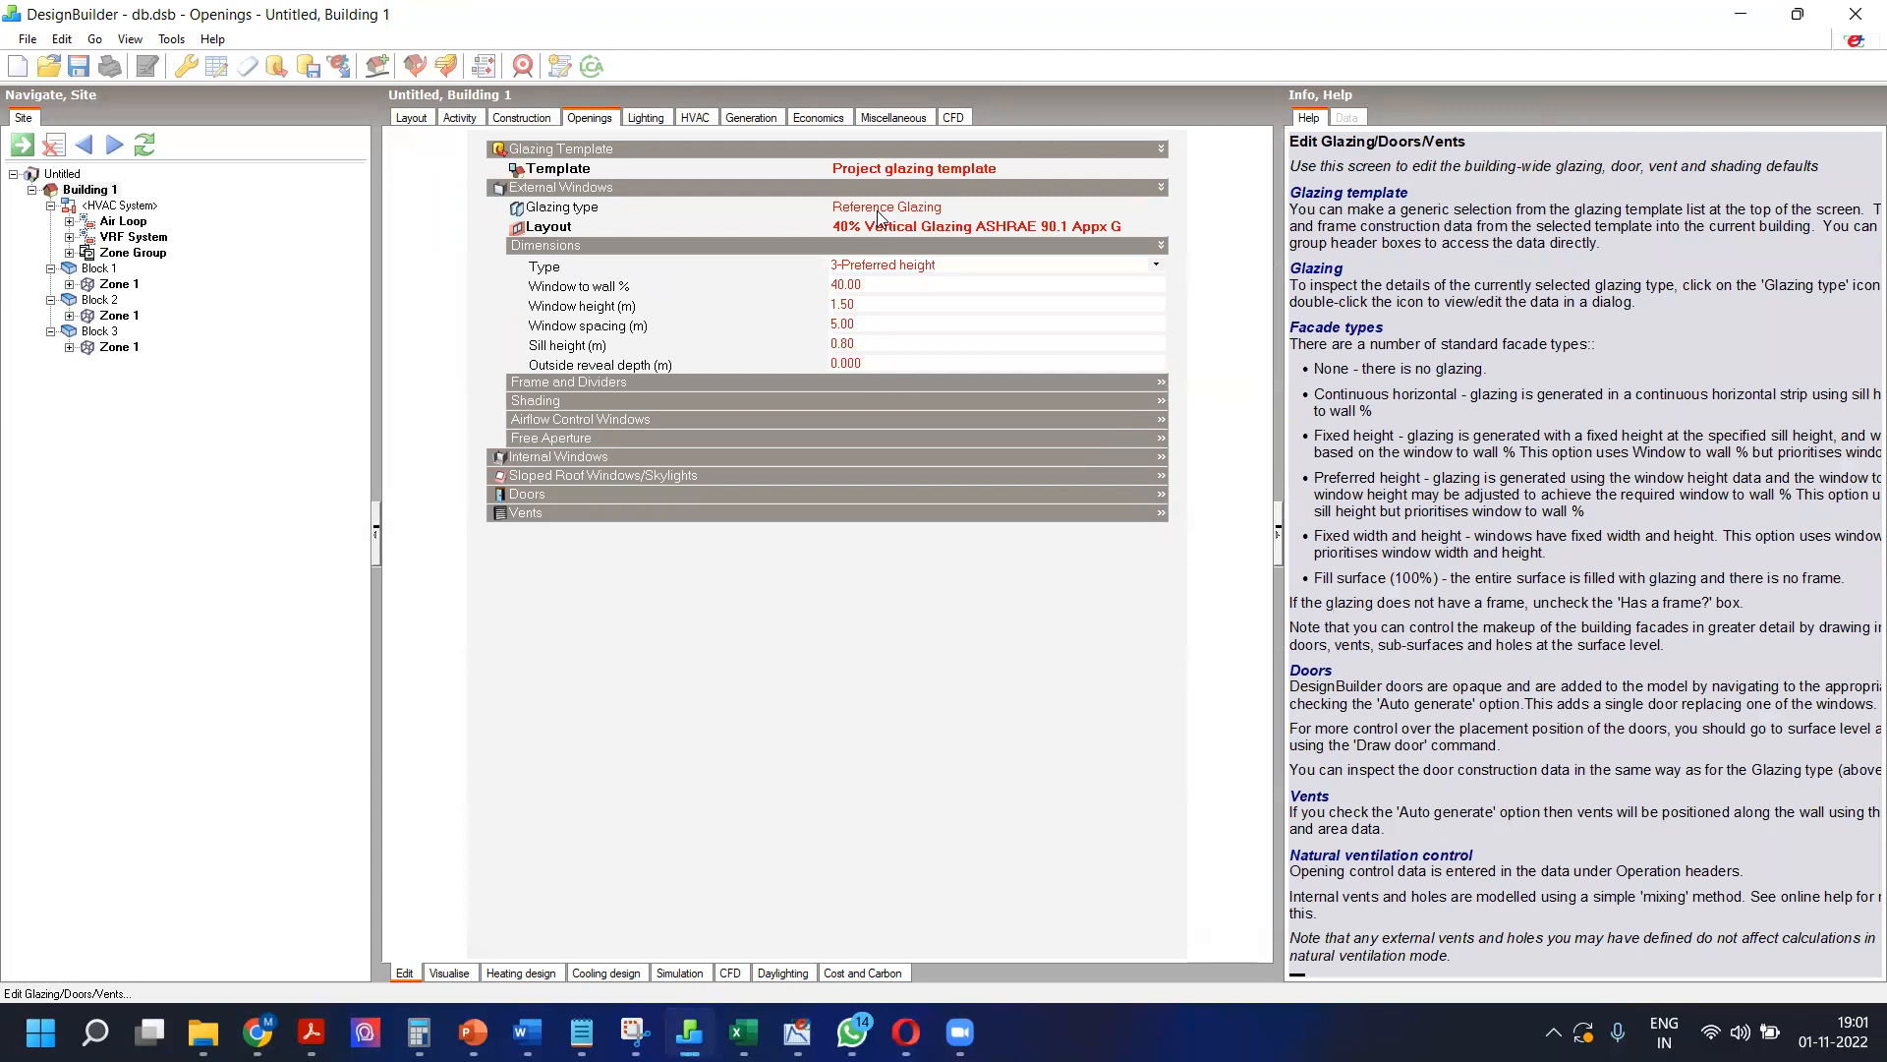
{"action": "left_click", "coordinate": [880, 209]}
{"action": "scroll", "coordinate": [1366, 285], "scroll_direction": "down", "scroll_amount": 4}
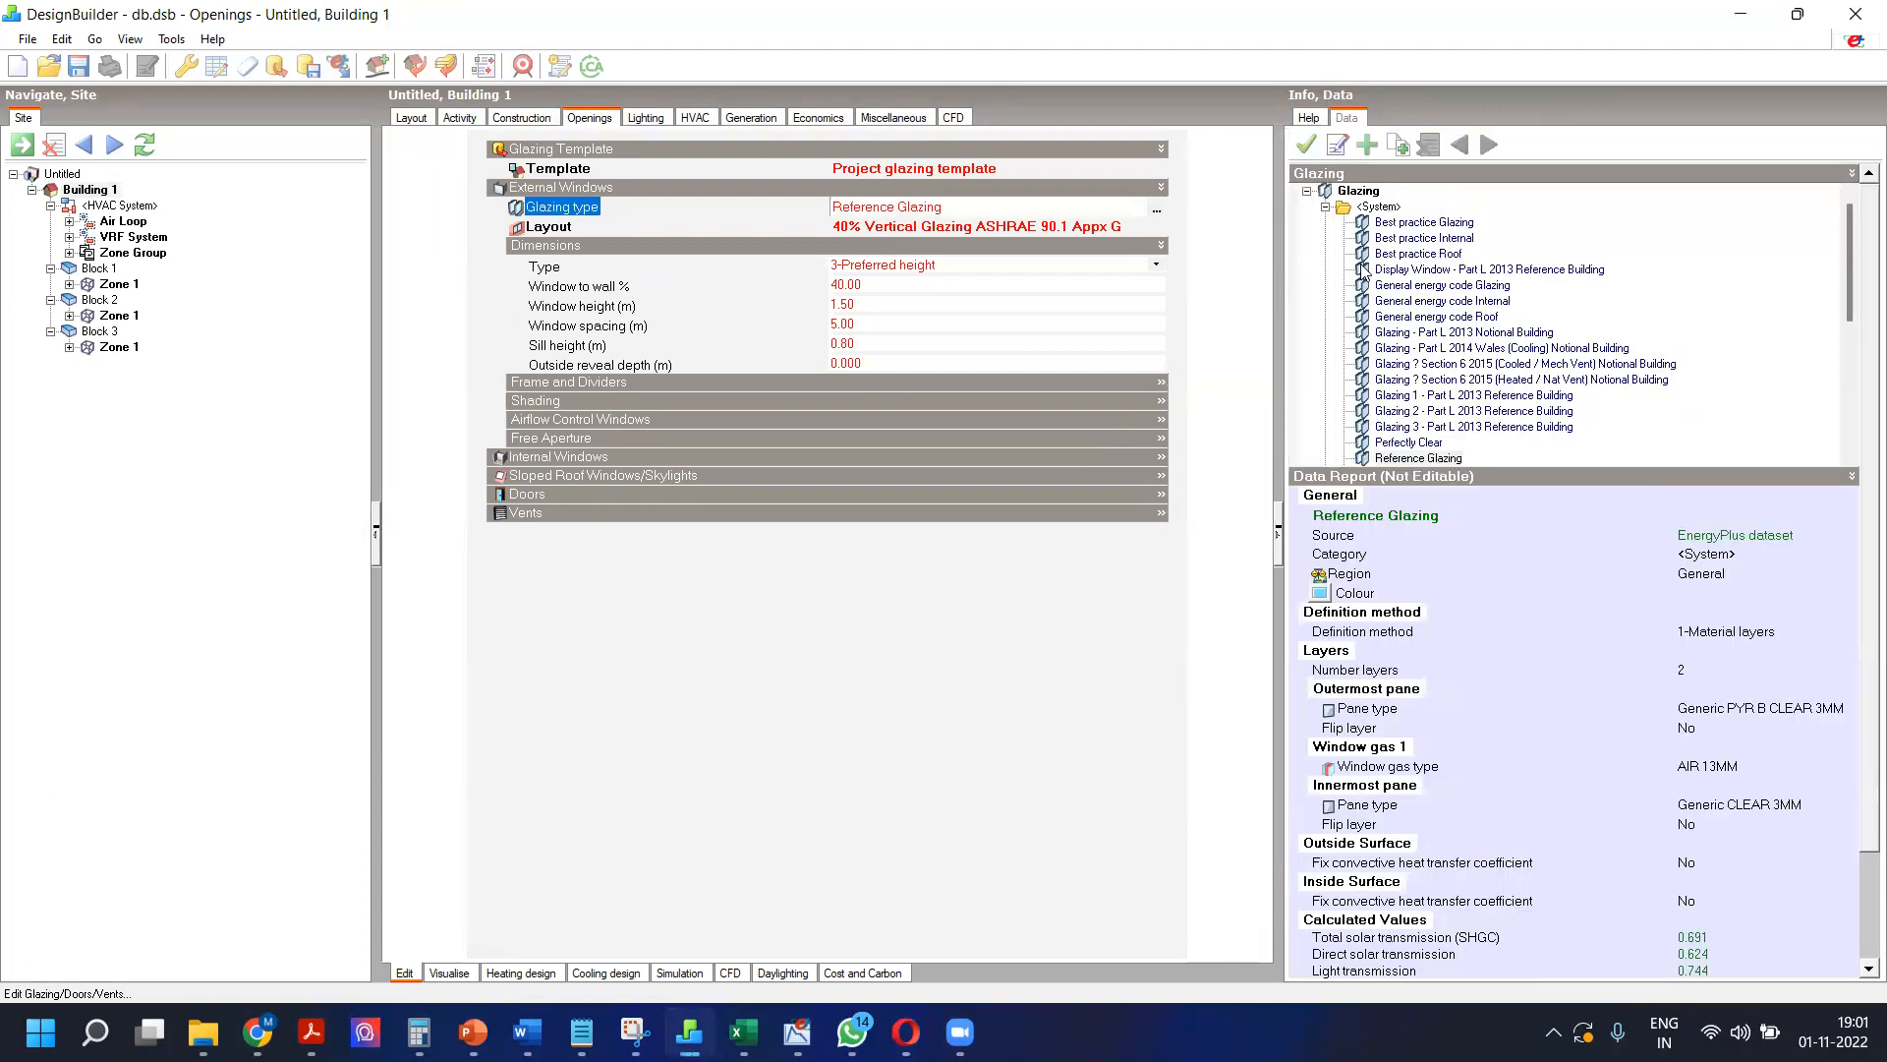
{"action": "scroll", "coordinate": [1376, 288], "scroll_direction": "down", "scroll_amount": 2}
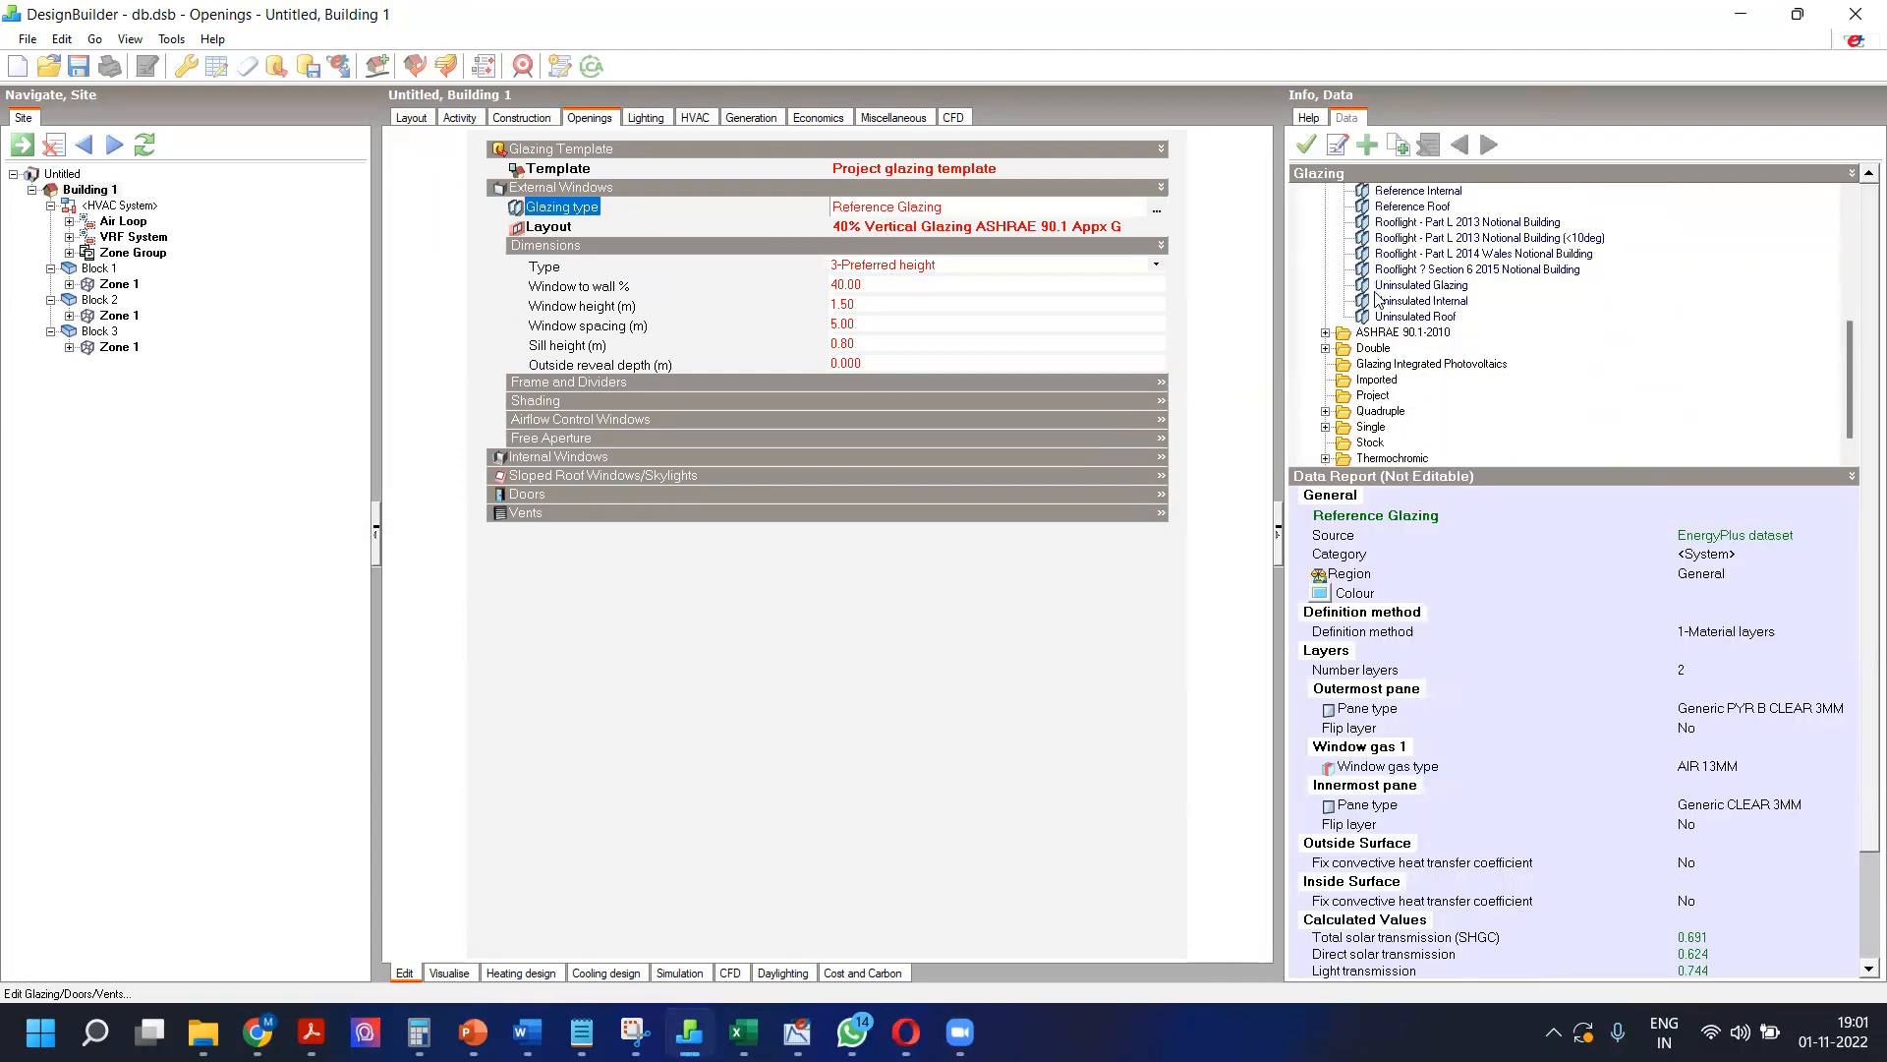
{"action": "left_click", "coordinate": [1324, 332]}
{"action": "scroll", "coordinate": [1332, 329], "scroll_direction": "down", "scroll_amount": 8}
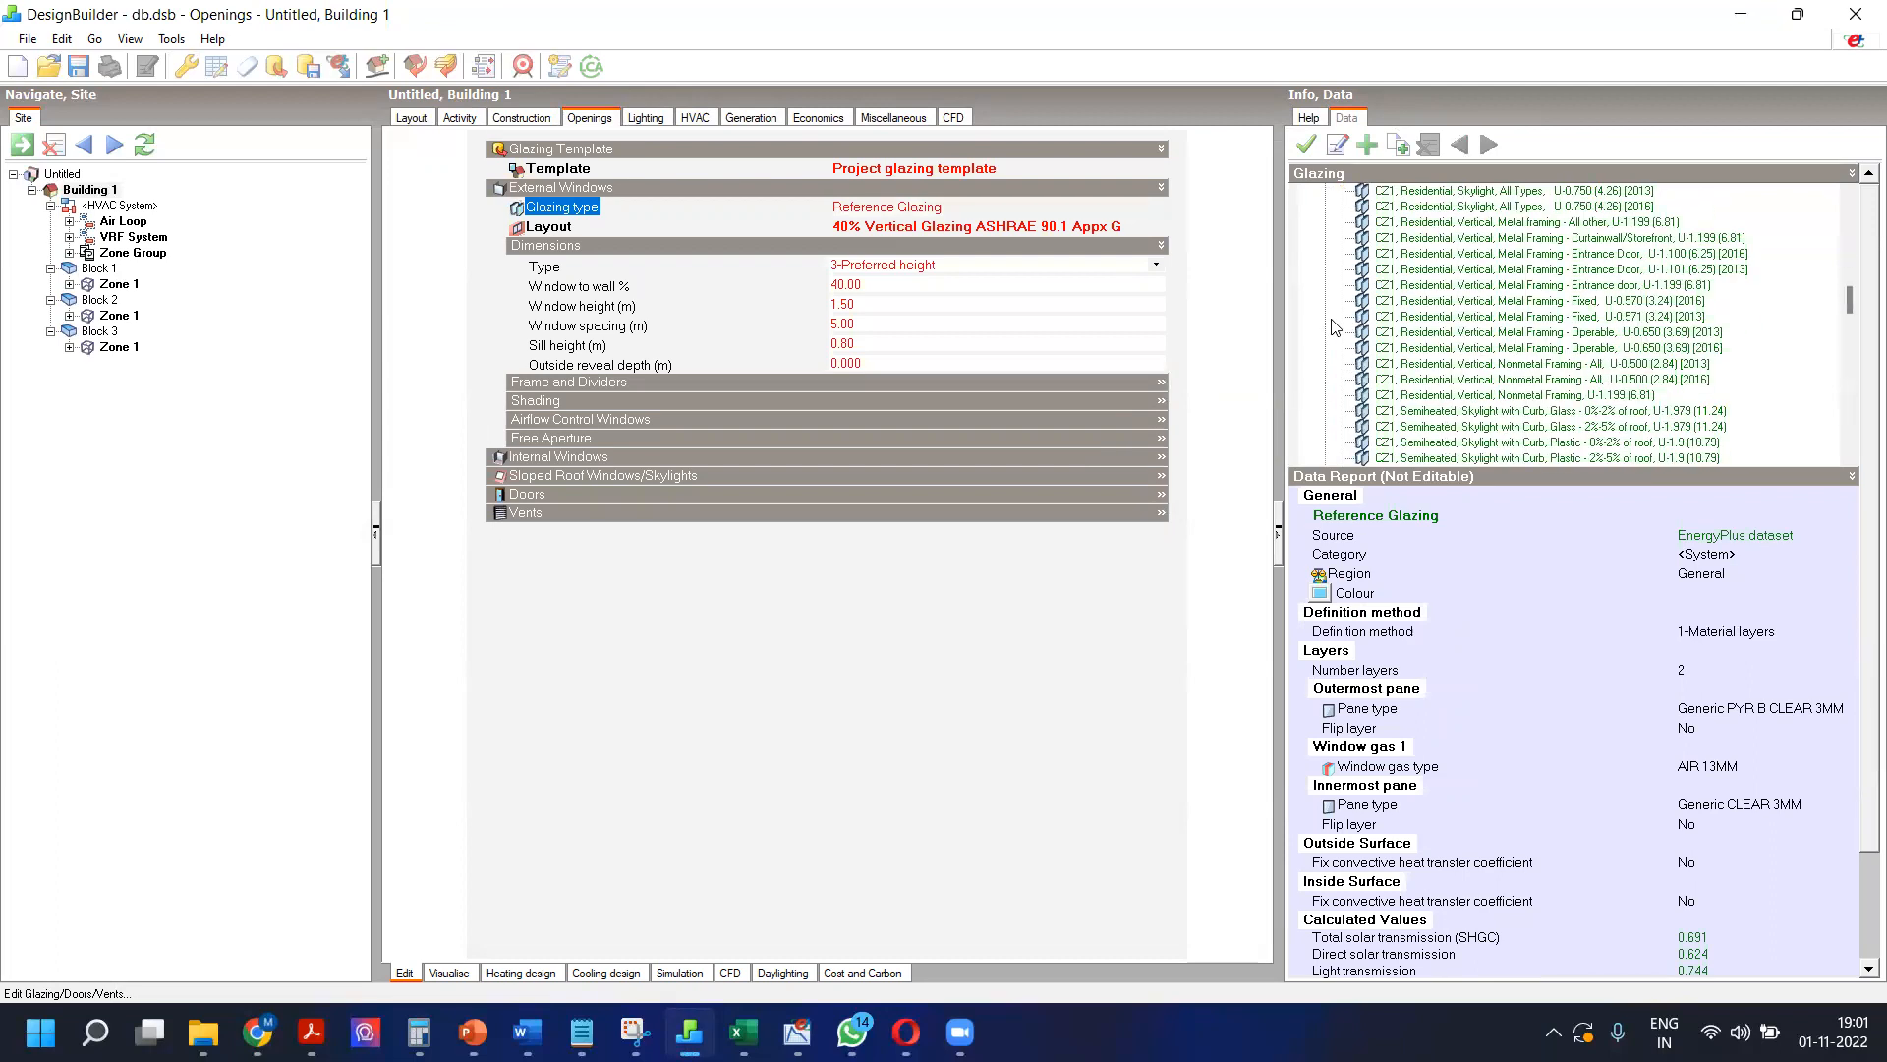
{"action": "scroll", "coordinate": [1335, 327], "scroll_direction": "down", "scroll_amount": 10}
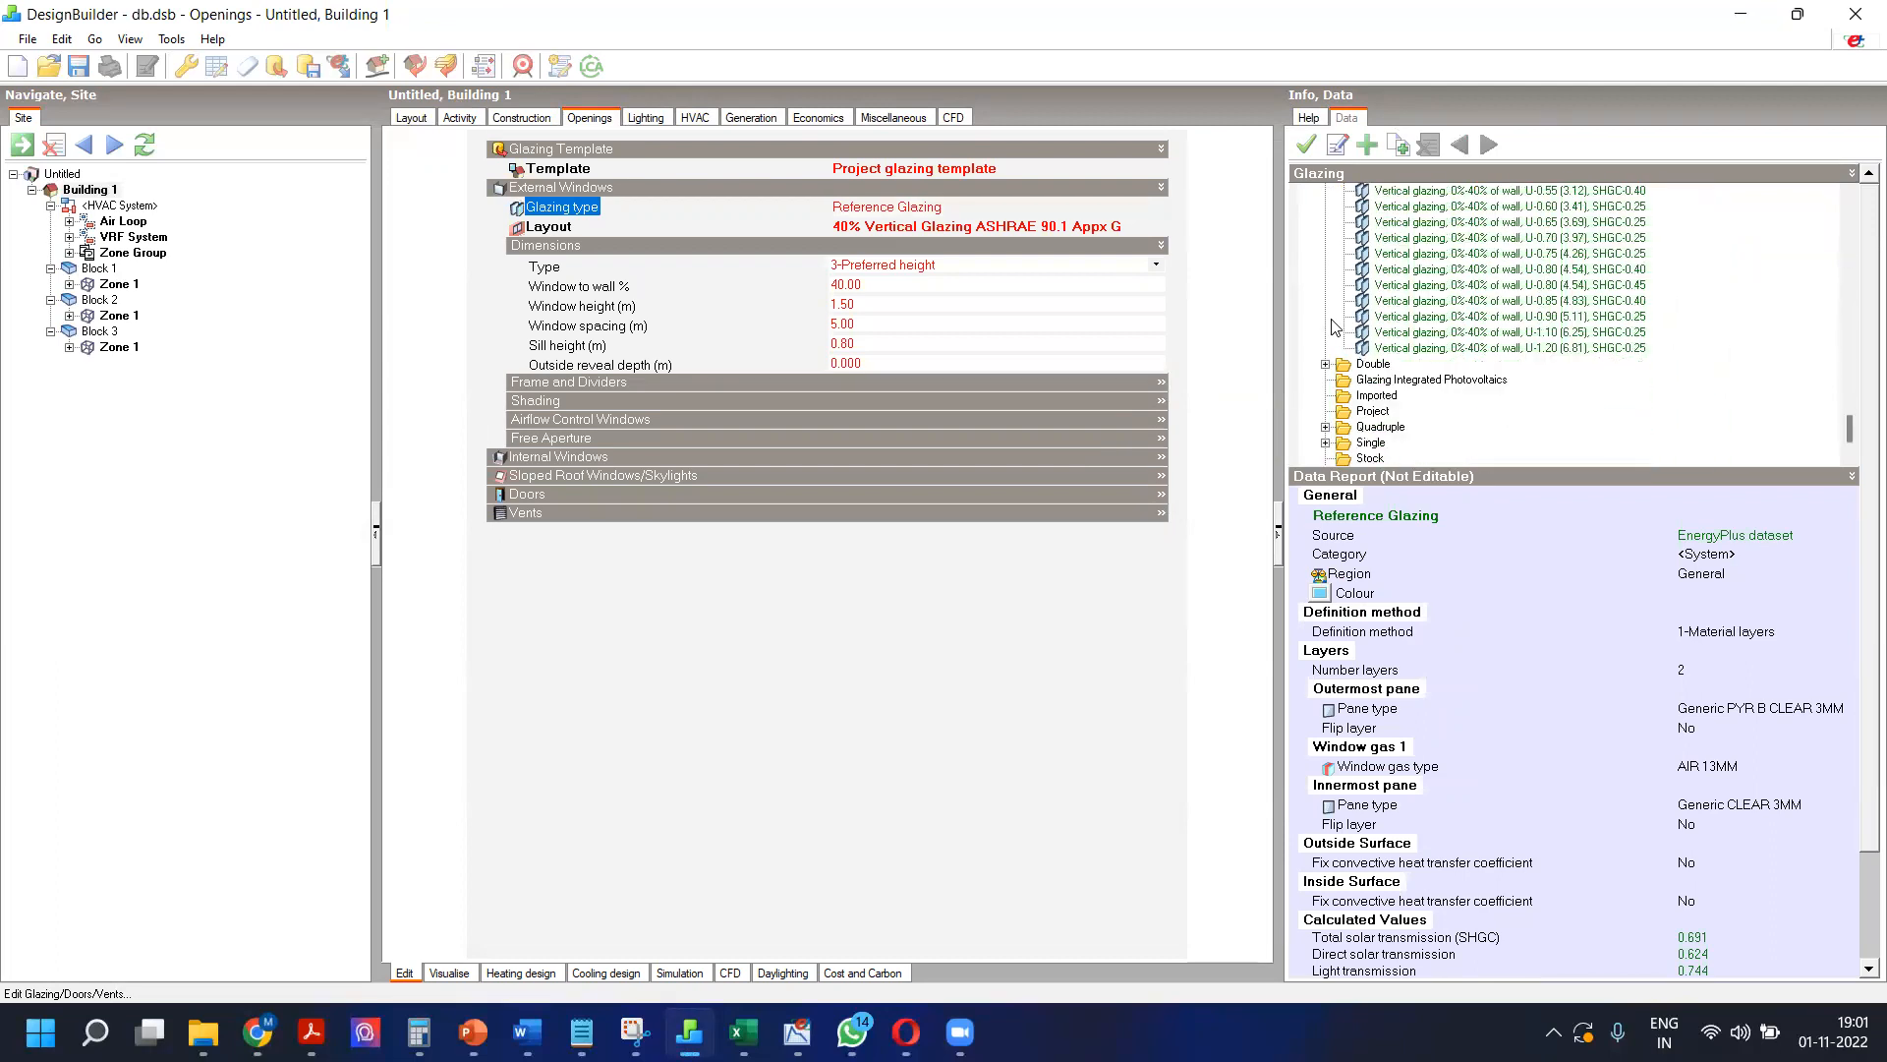
Step: Compare glazings in the Double category and assign Dbl Ref-A-L Tint 6mm/13mm Arg as the external windows' glazing type
{"action": "left_click", "coordinate": [1331, 333]}
{"action": "scroll", "coordinate": [1464, 353], "scroll_direction": "down", "scroll_amount": 10}
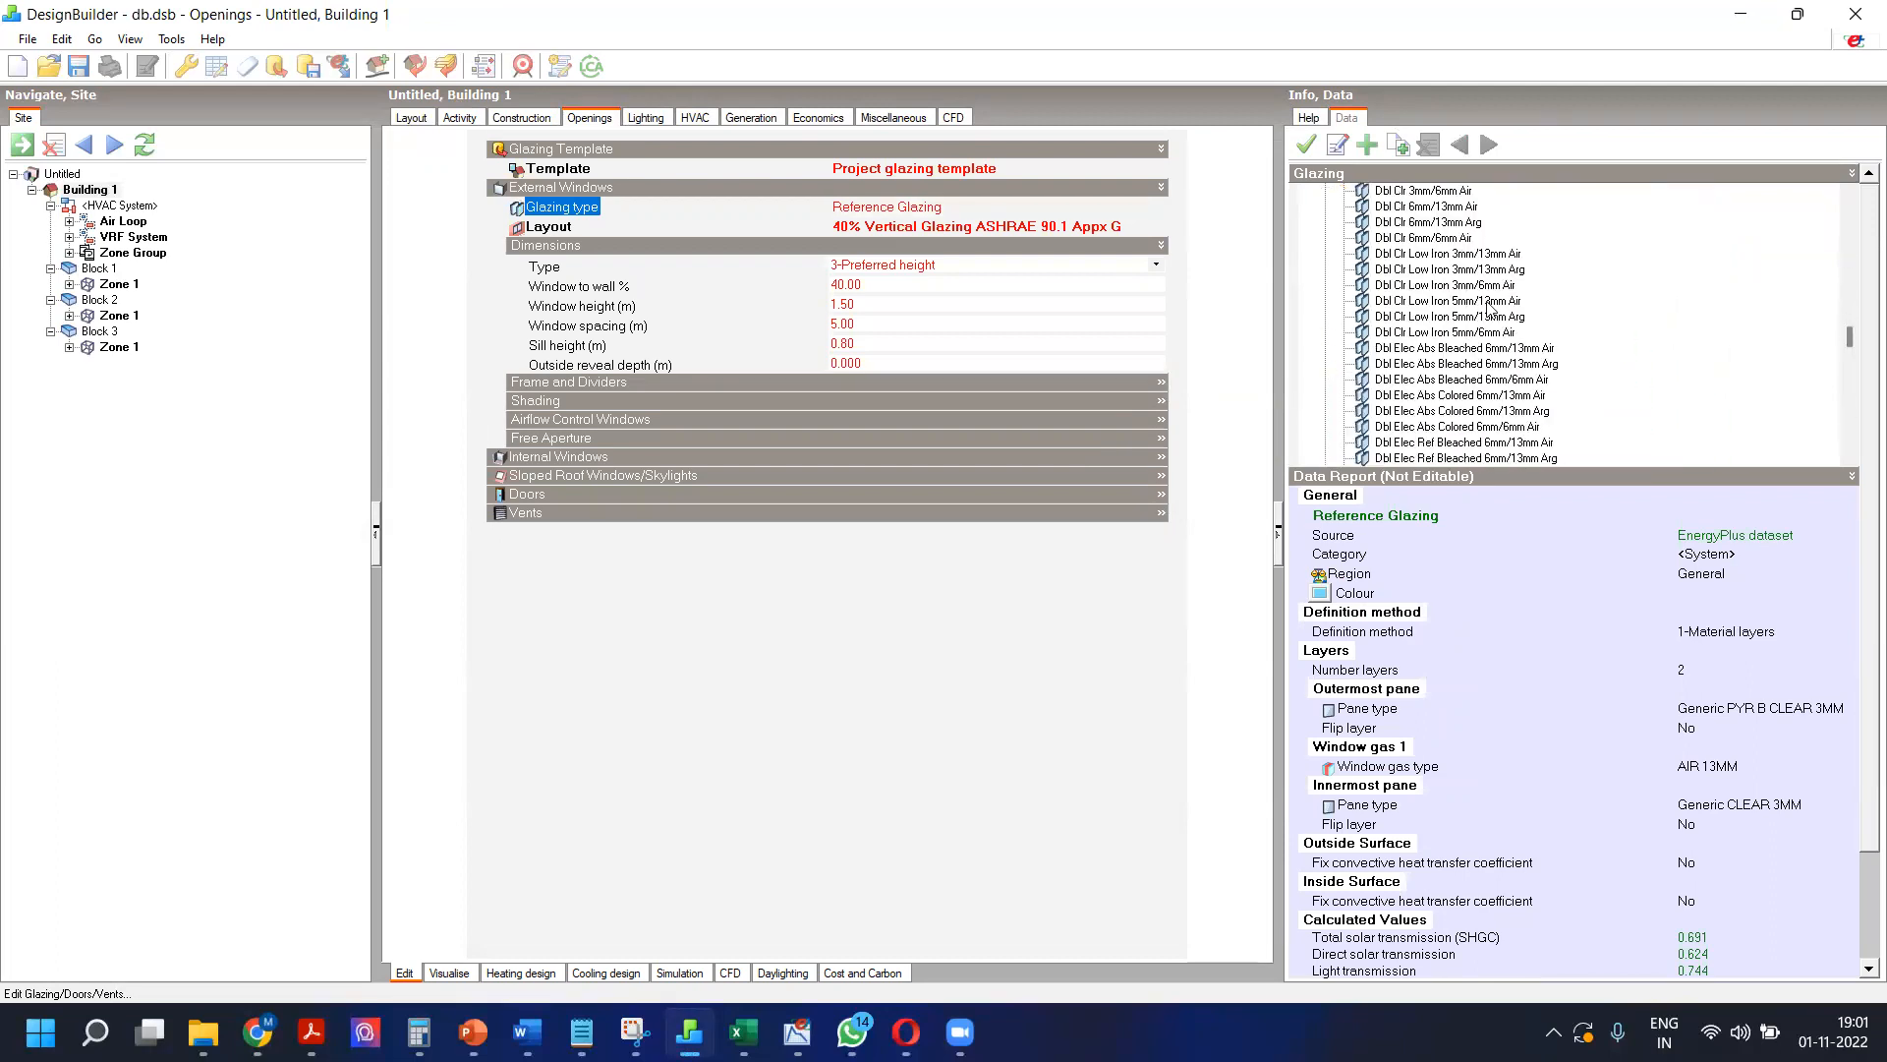
{"action": "scroll", "coordinate": [1465, 356], "scroll_direction": "down", "scroll_amount": 4}
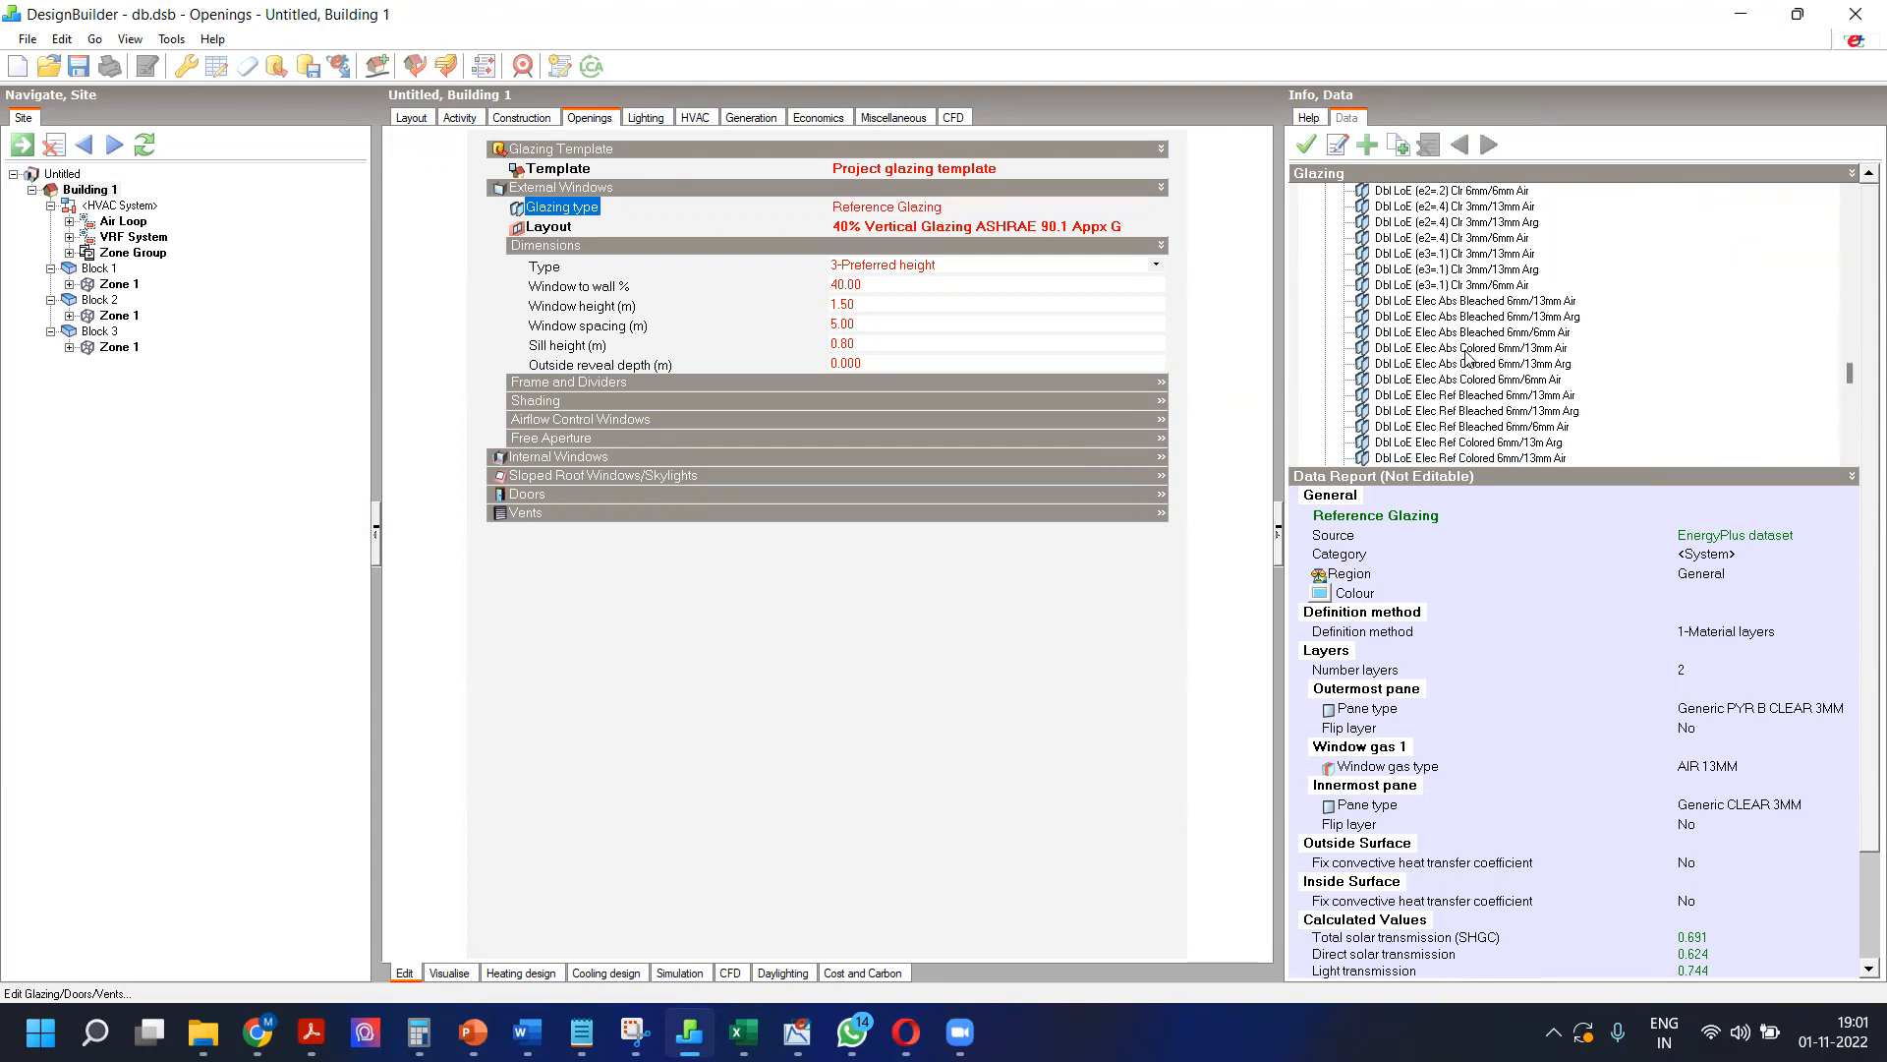
{"action": "scroll", "coordinate": [1464, 352], "scroll_direction": "down", "scroll_amount": 6}
{"action": "left_click", "coordinate": [1453, 316]}
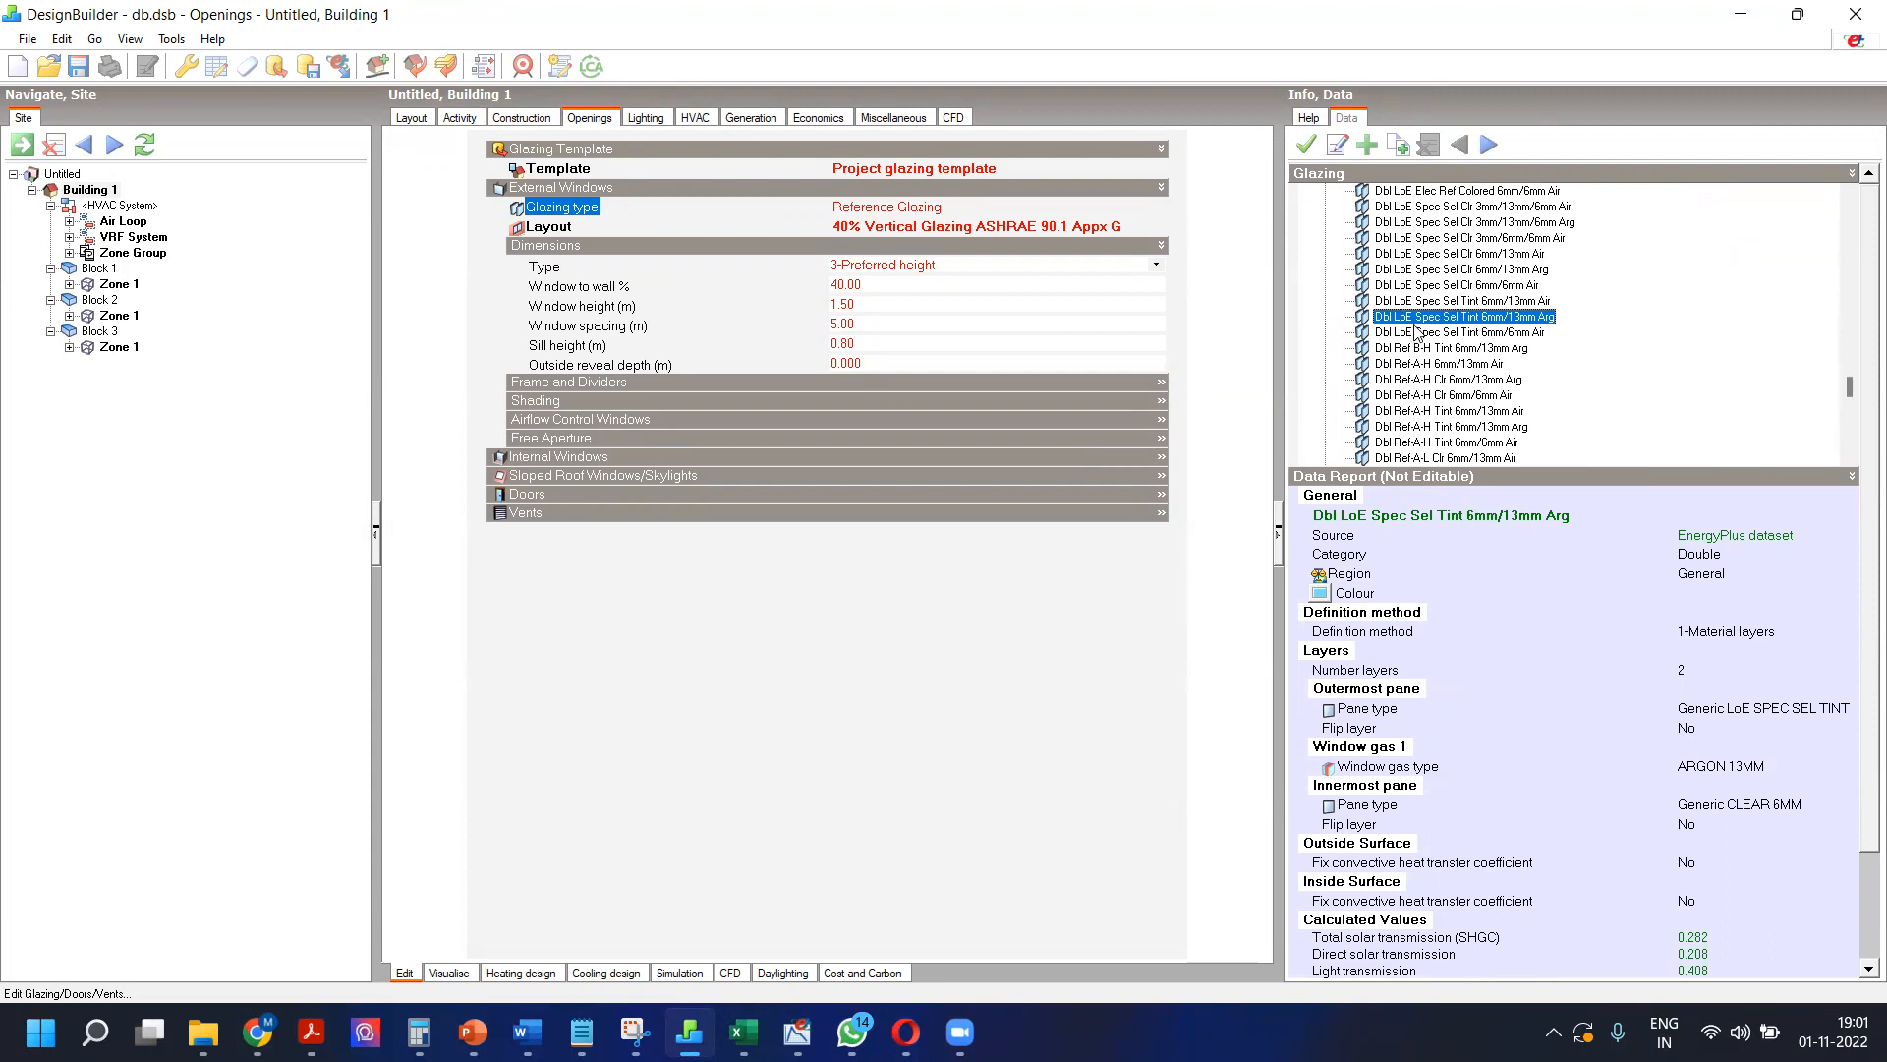
{"action": "left_click", "coordinate": [1424, 333]}
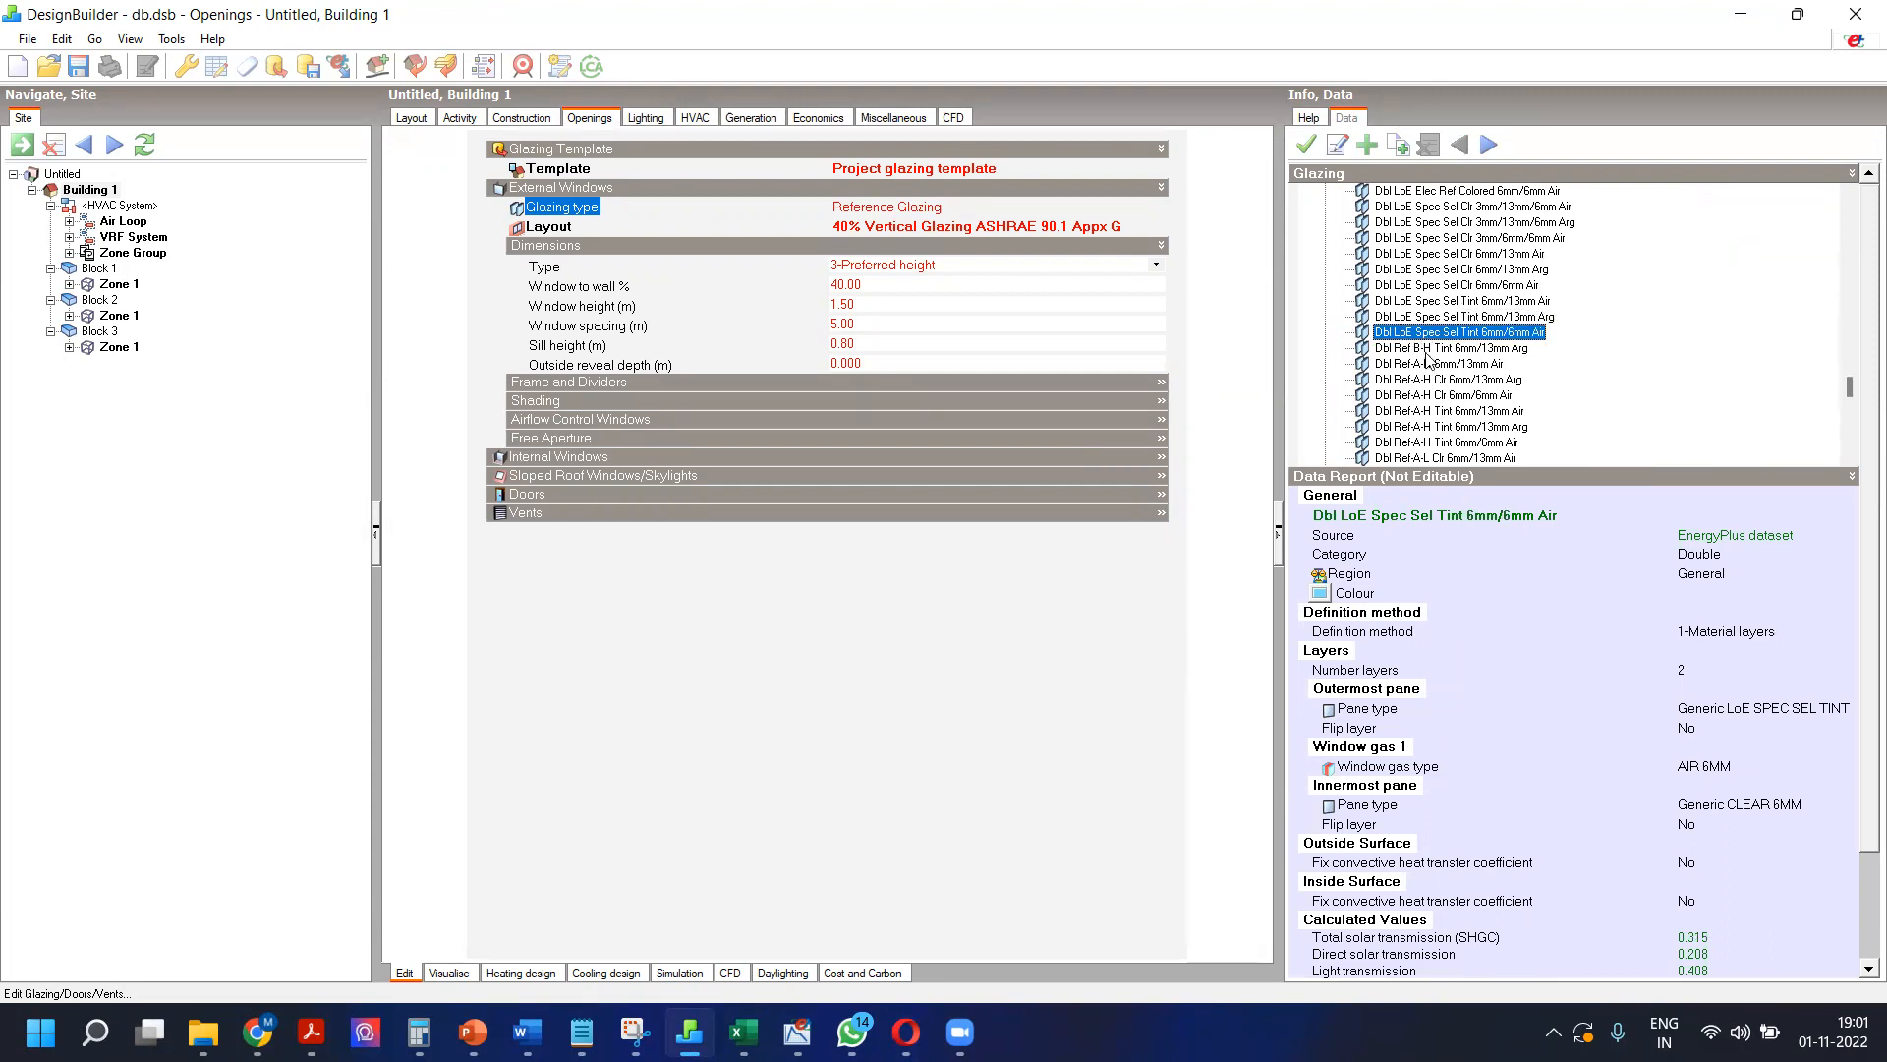
{"action": "scroll", "coordinate": [1427, 360], "scroll_direction": "down", "scroll_amount": 6}
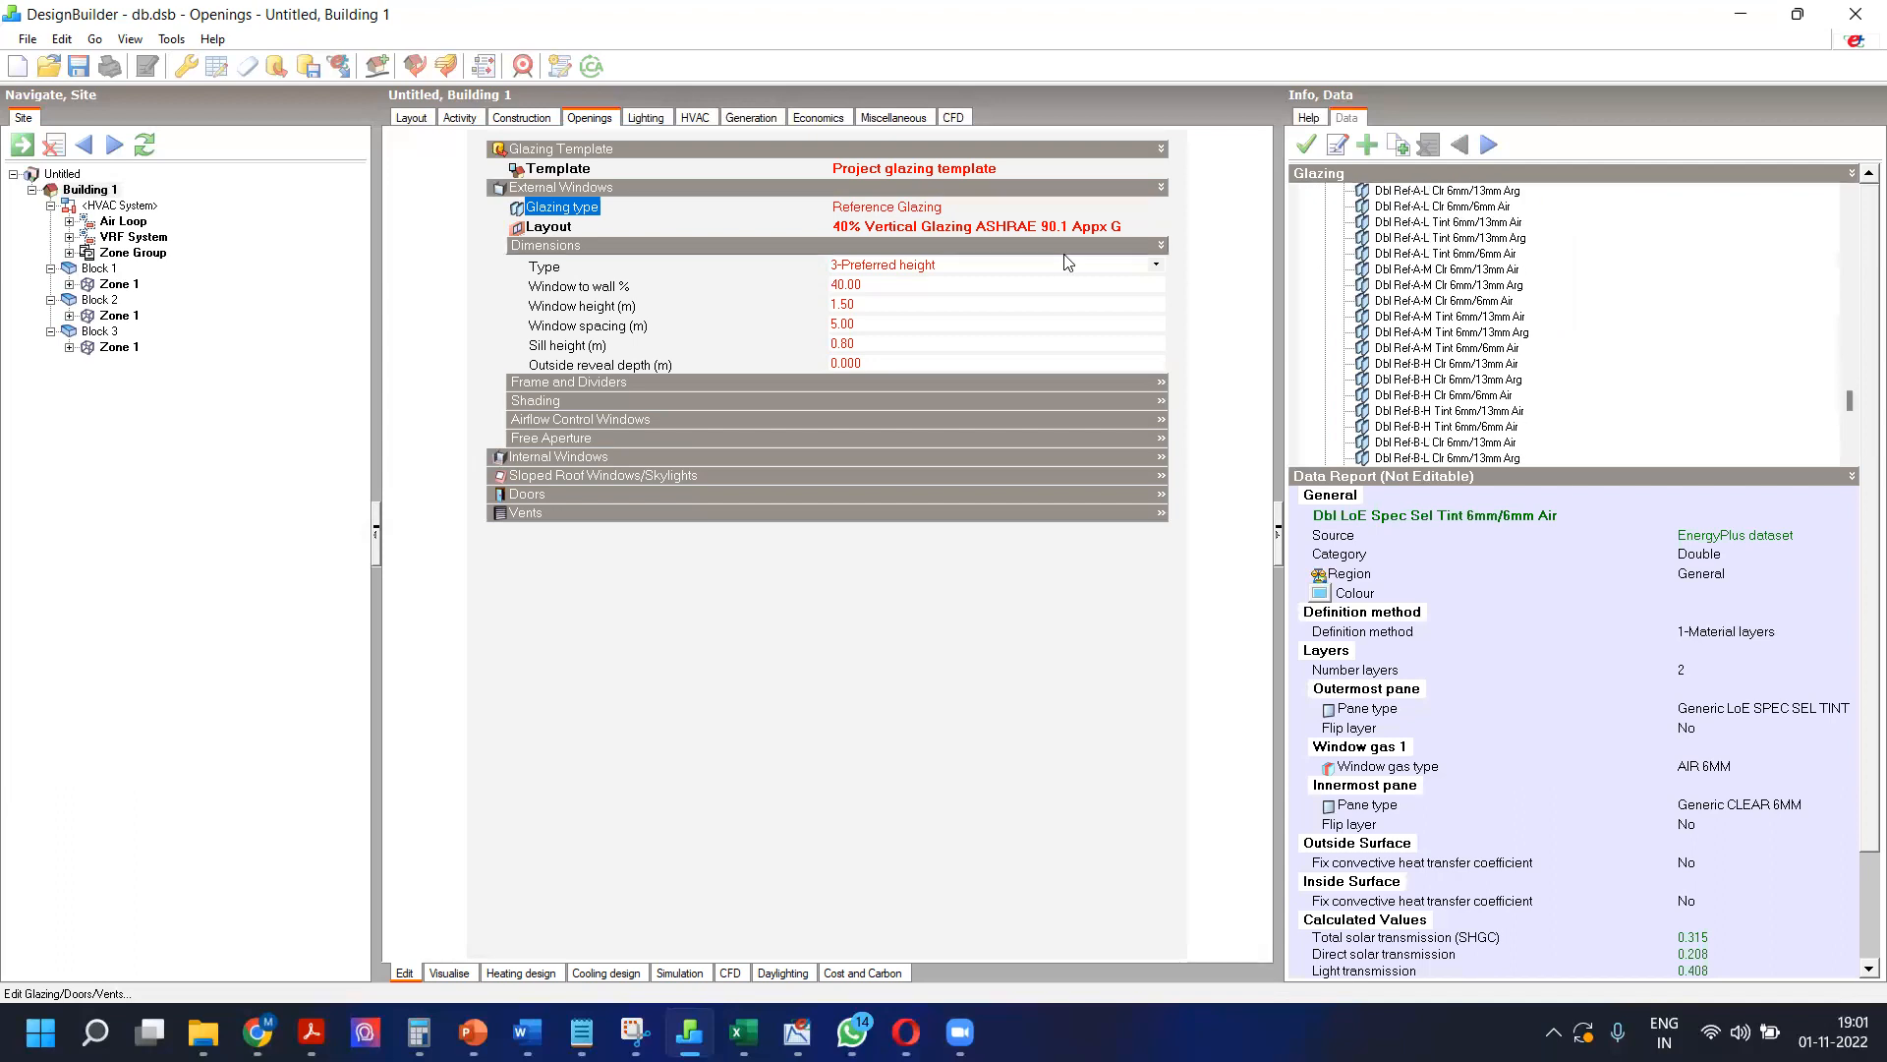
{"action": "left_click", "coordinate": [1450, 237]}
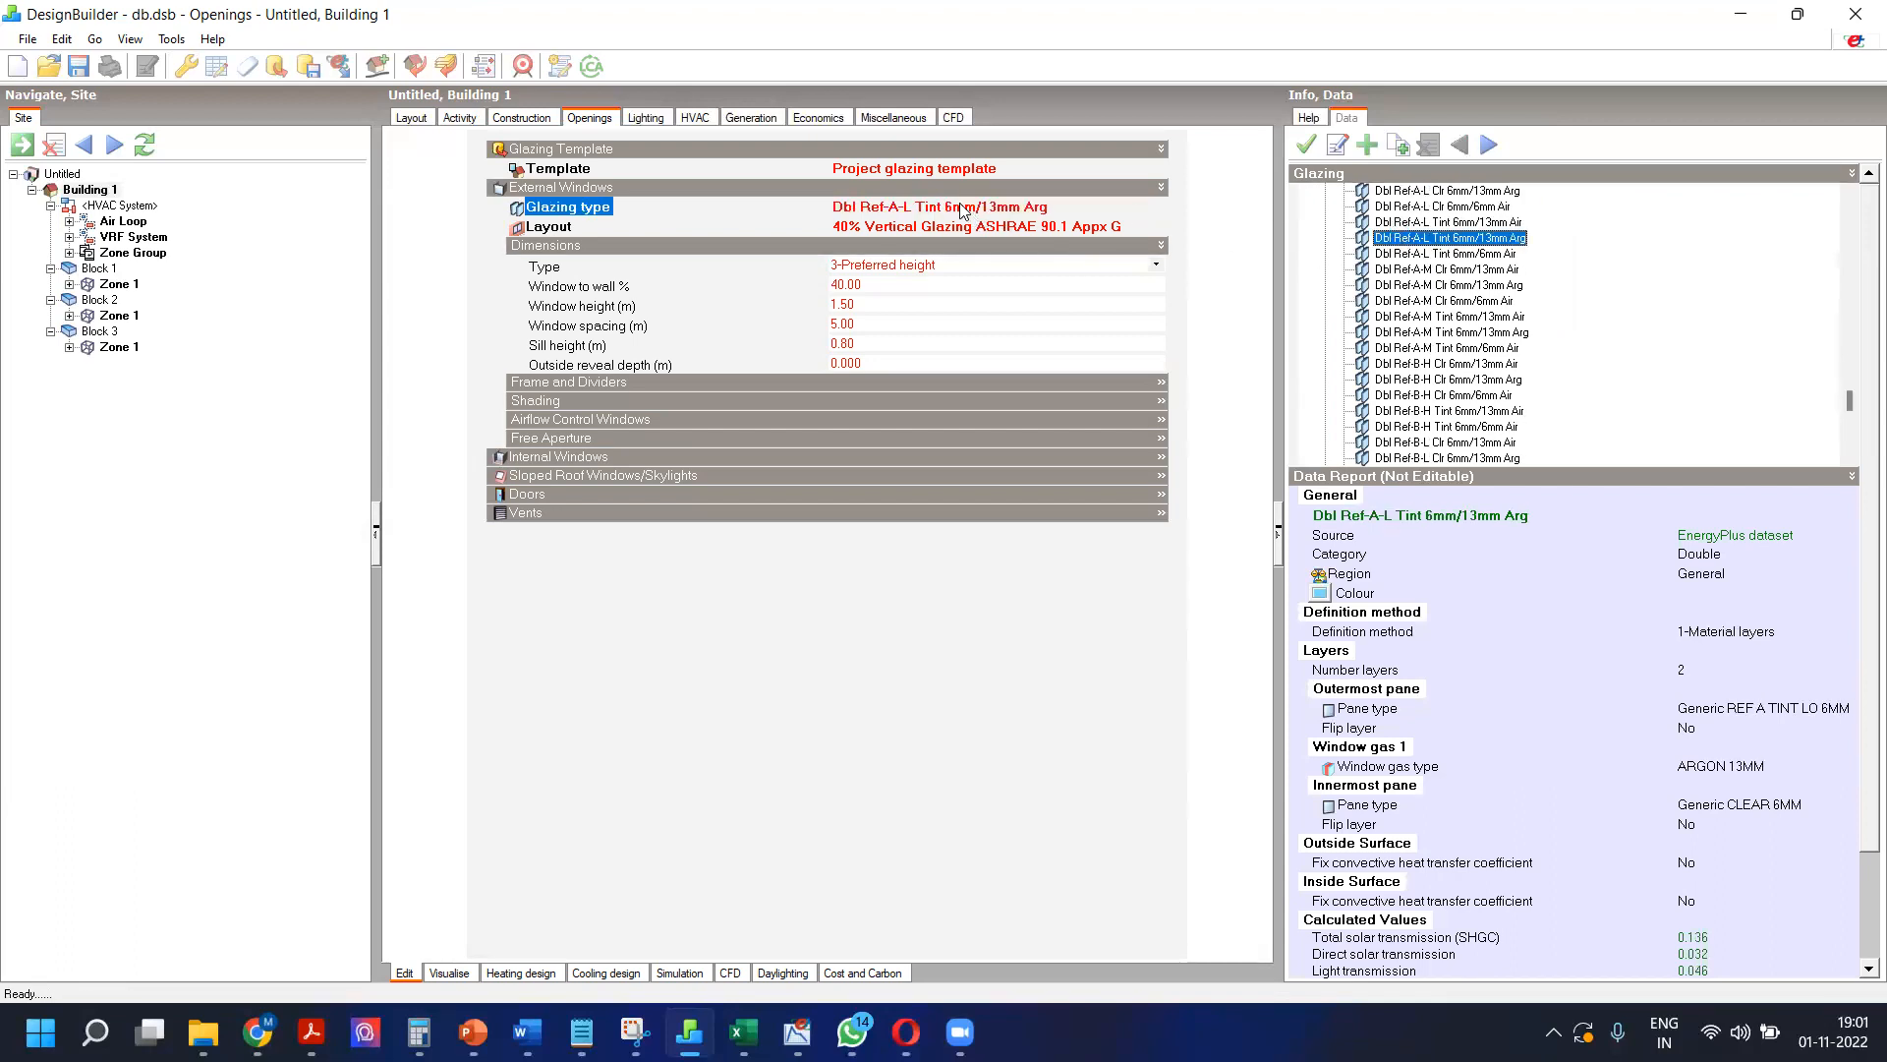
Step: Open the assigned glazing for editing, view its 2-Simple definition with U-value and its cost data, and cancel
{"action": "left_click", "coordinate": [1335, 145]}
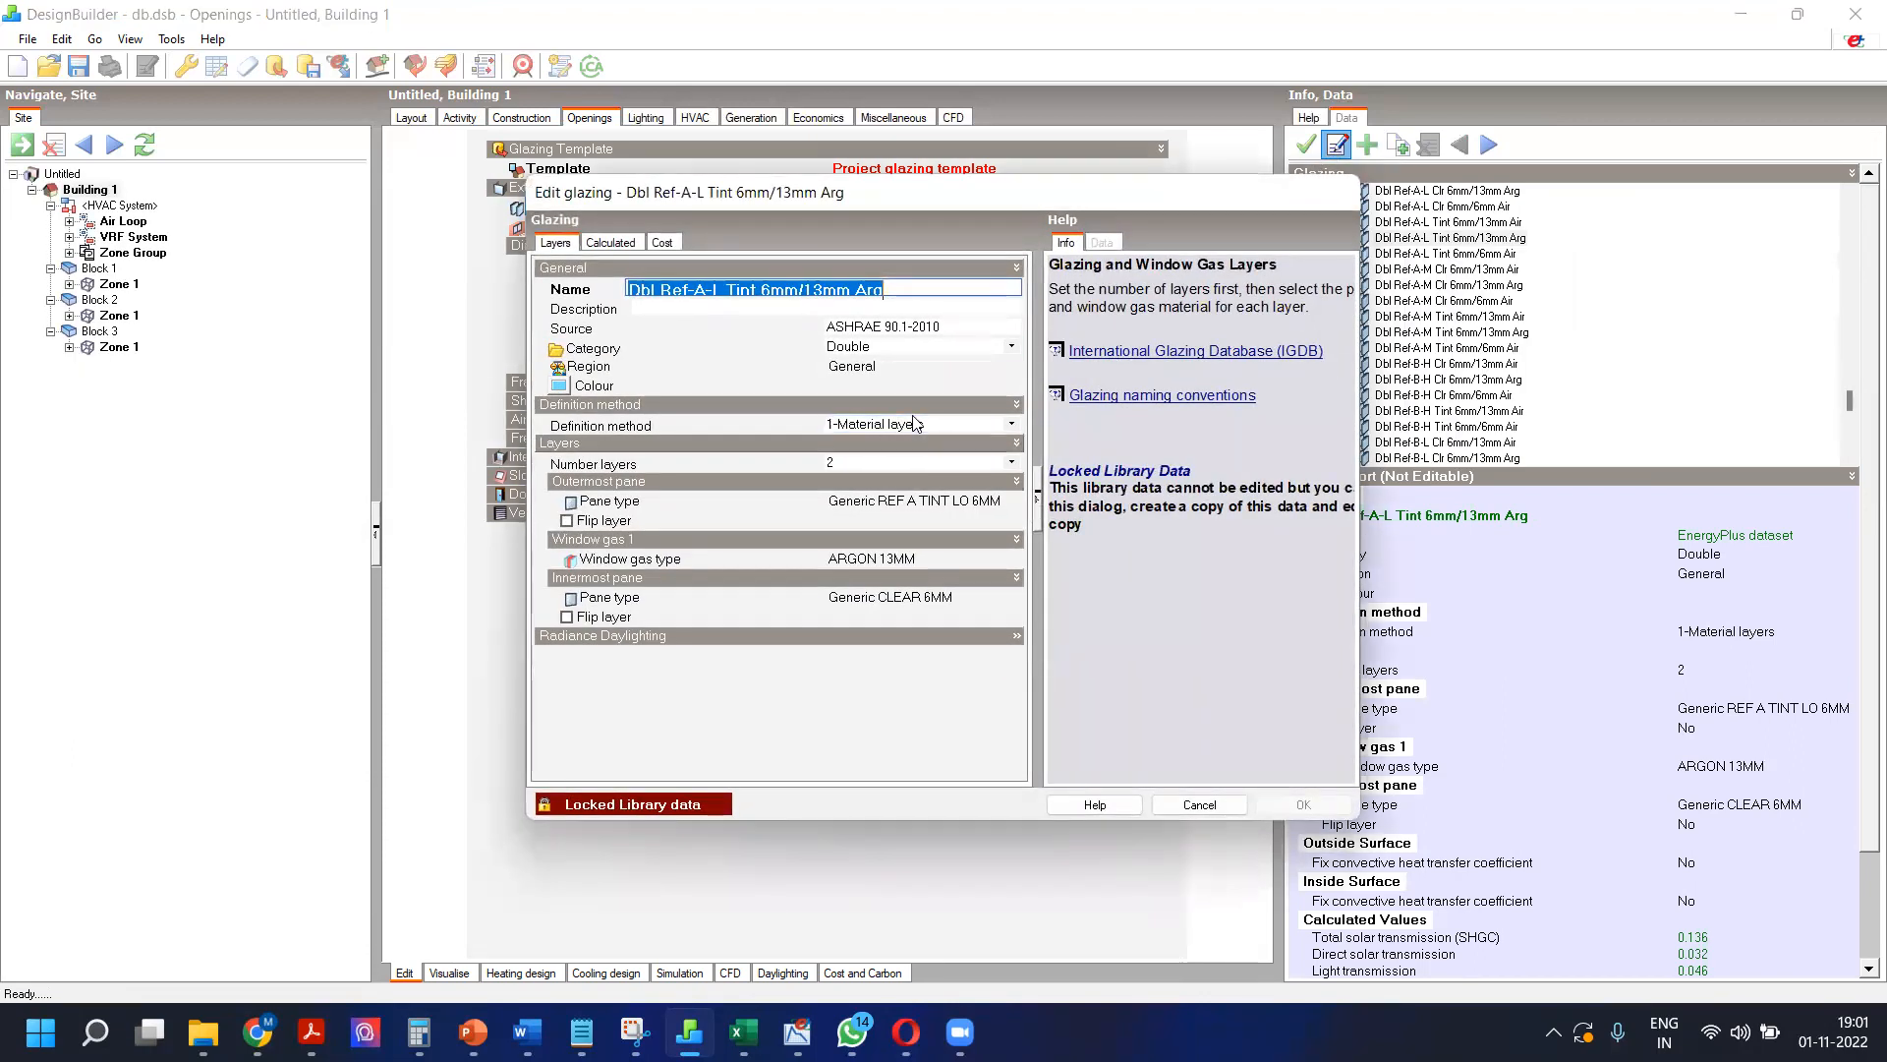
{"action": "left_click", "coordinate": [914, 427]}
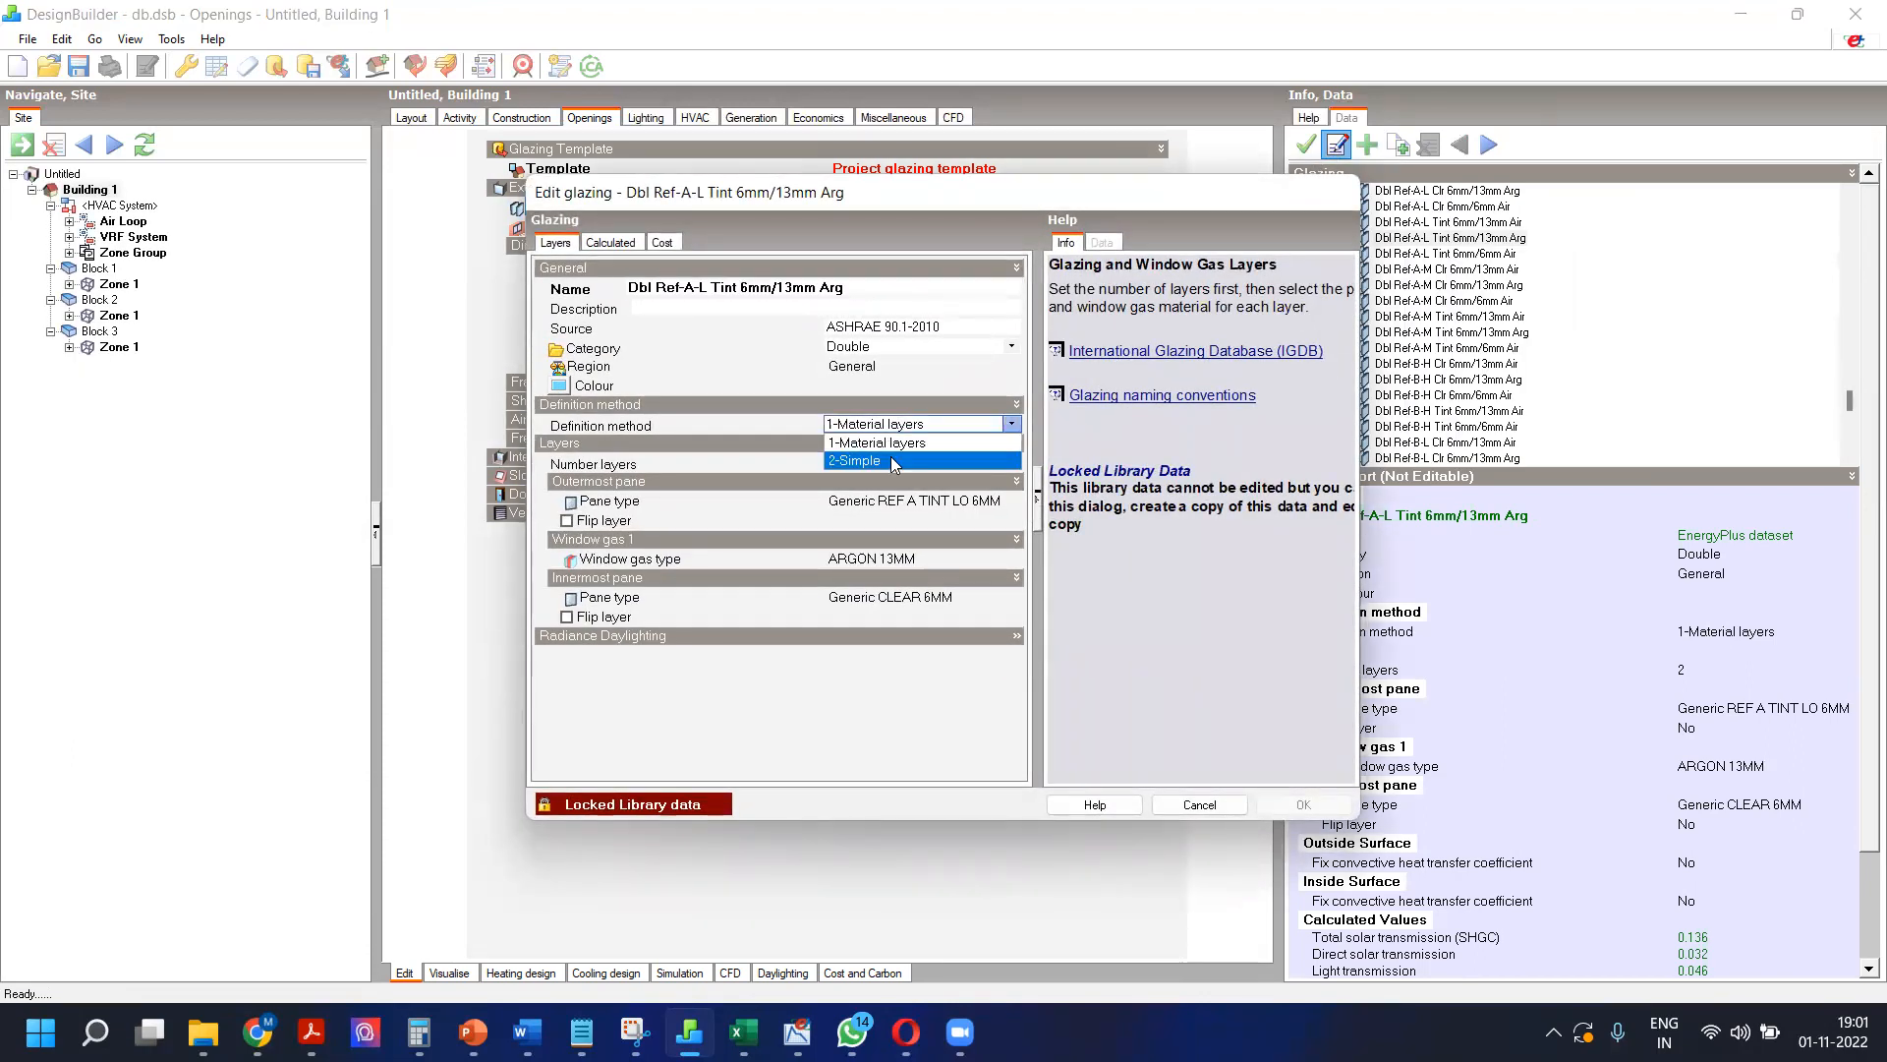
{"action": "left_click", "coordinate": [890, 461]}
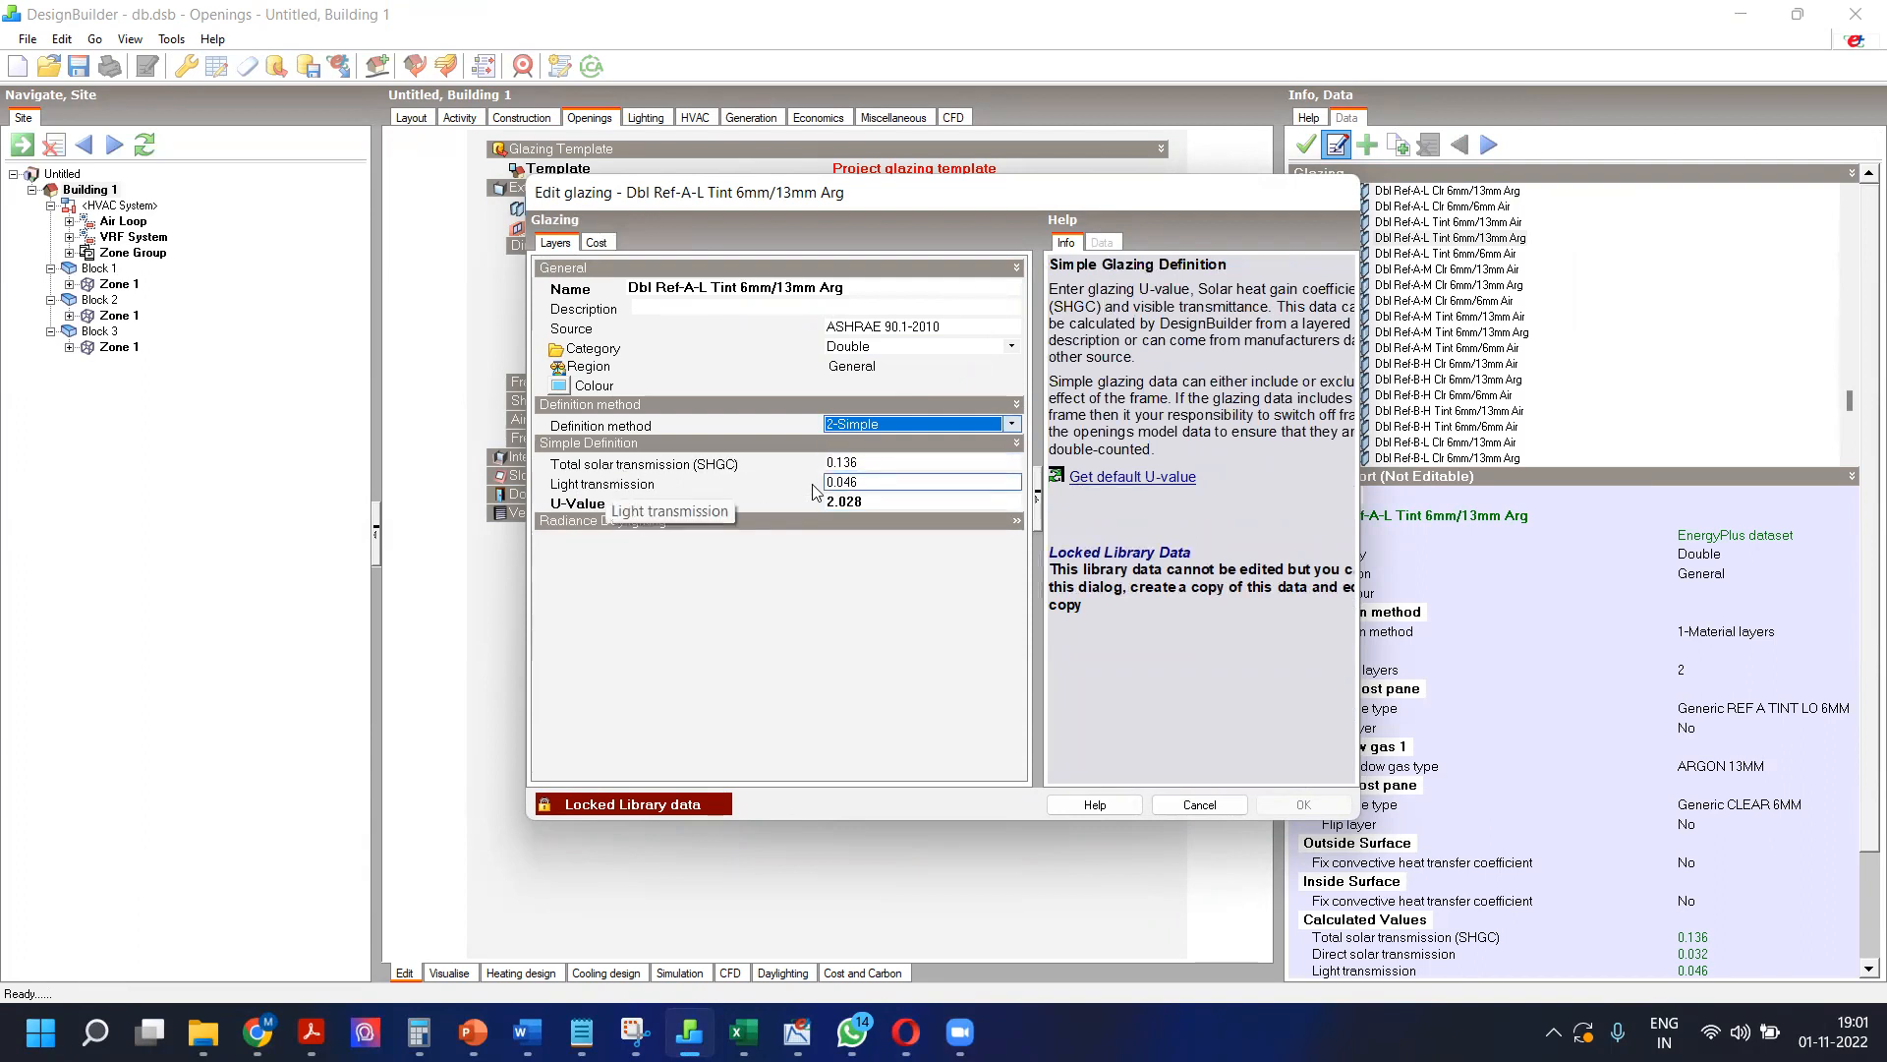
{"action": "left_click", "coordinate": [855, 502]}
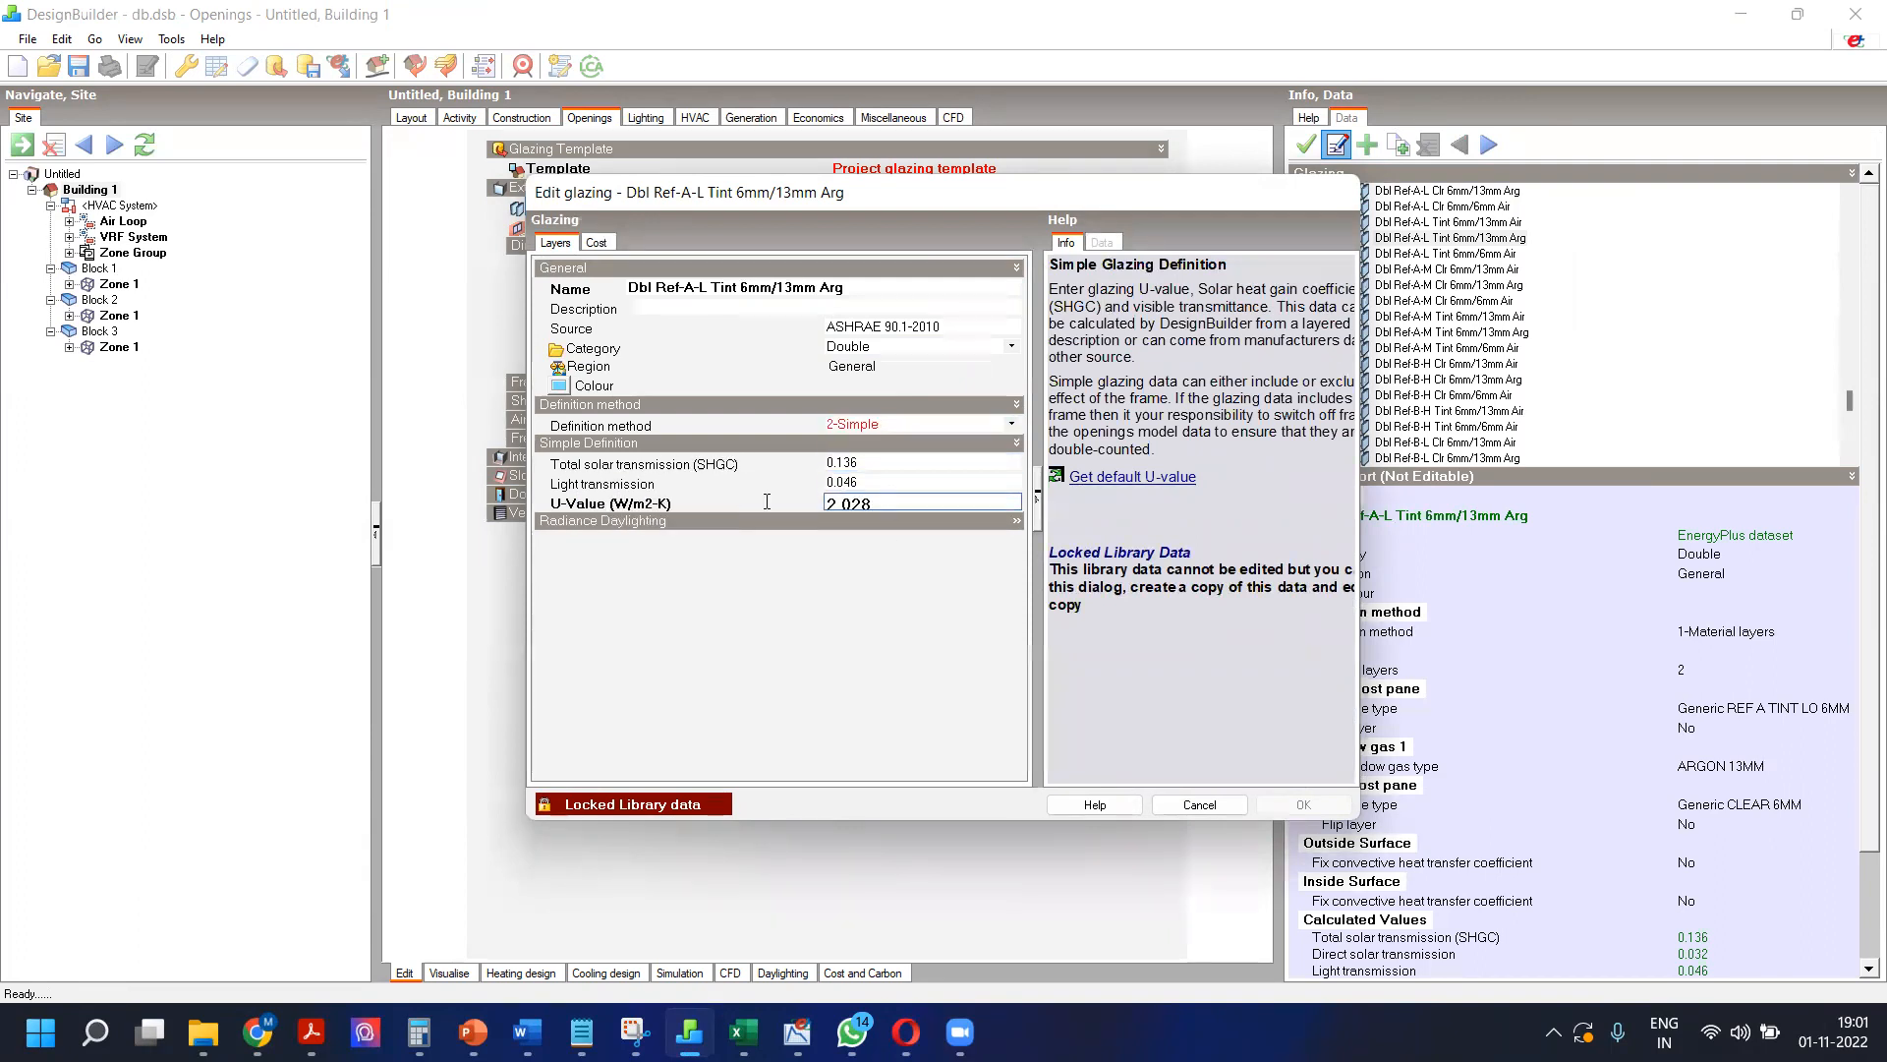
{"action": "left_click", "coordinate": [594, 244]}
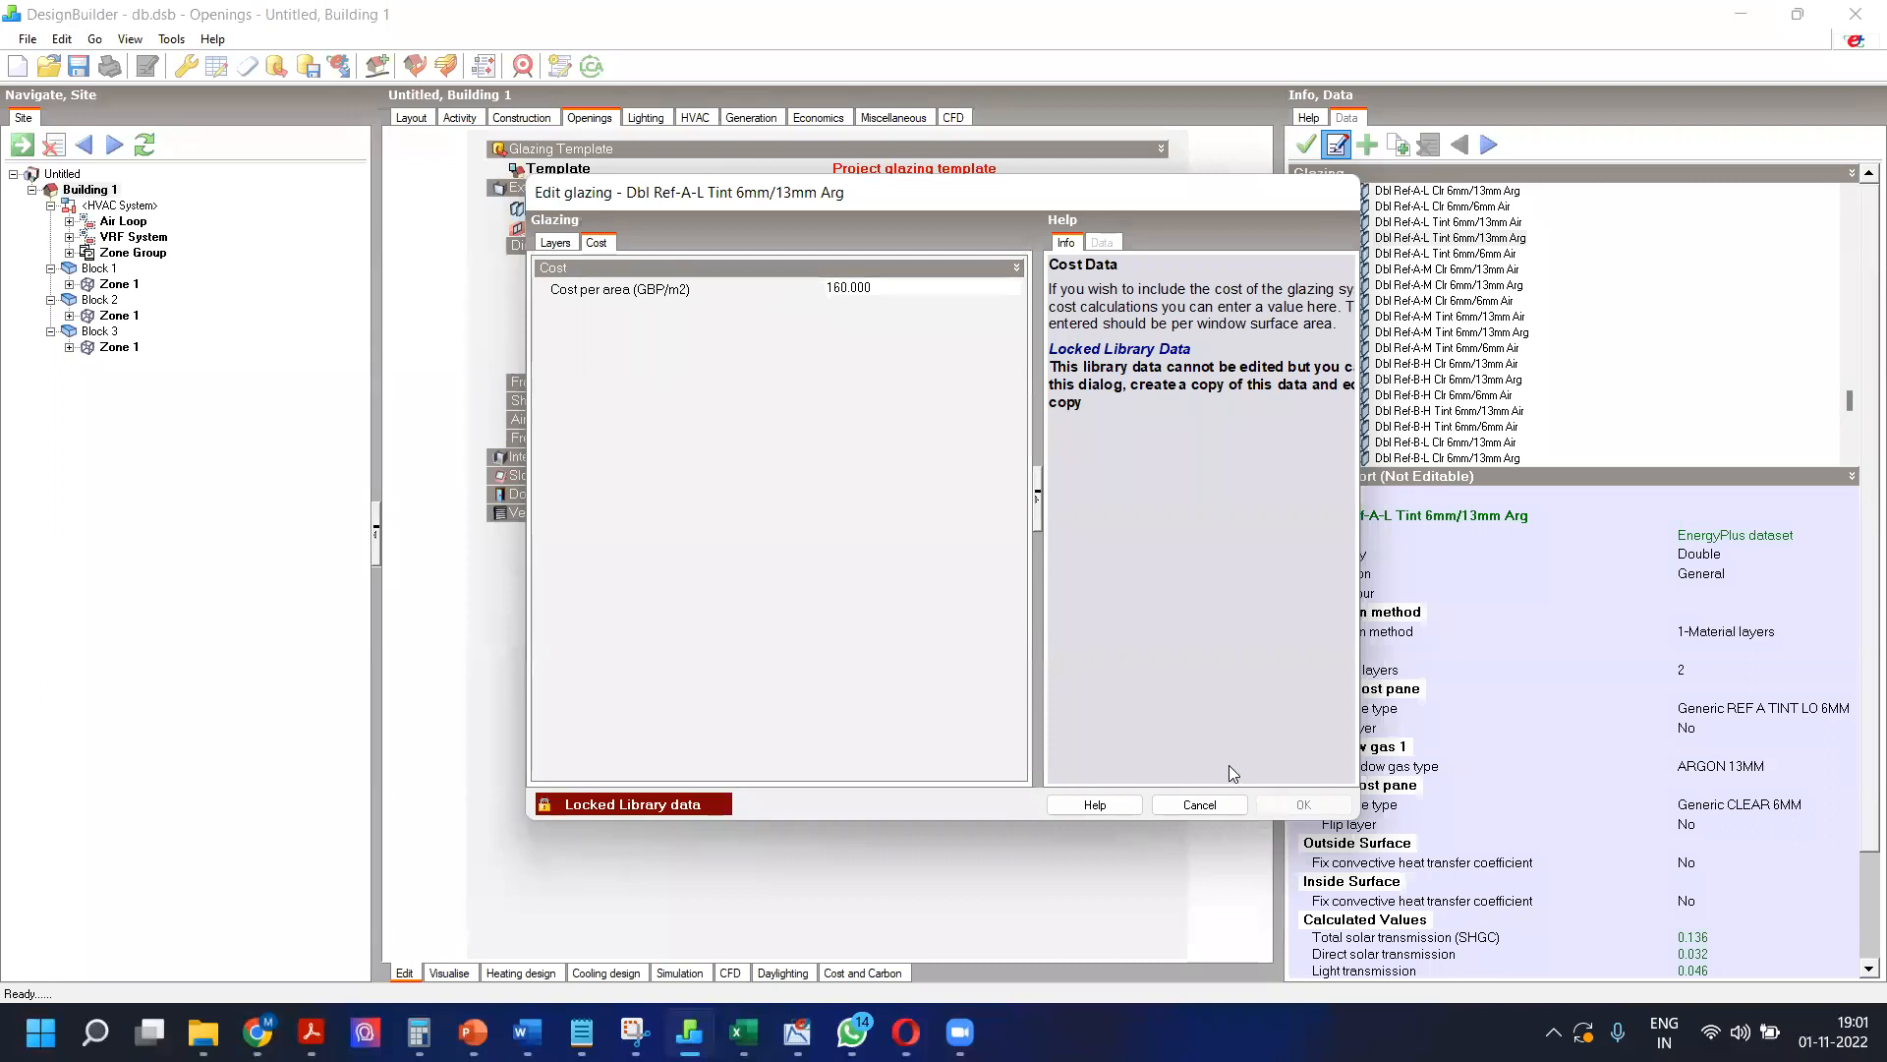
{"action": "left_click", "coordinate": [1197, 805]}
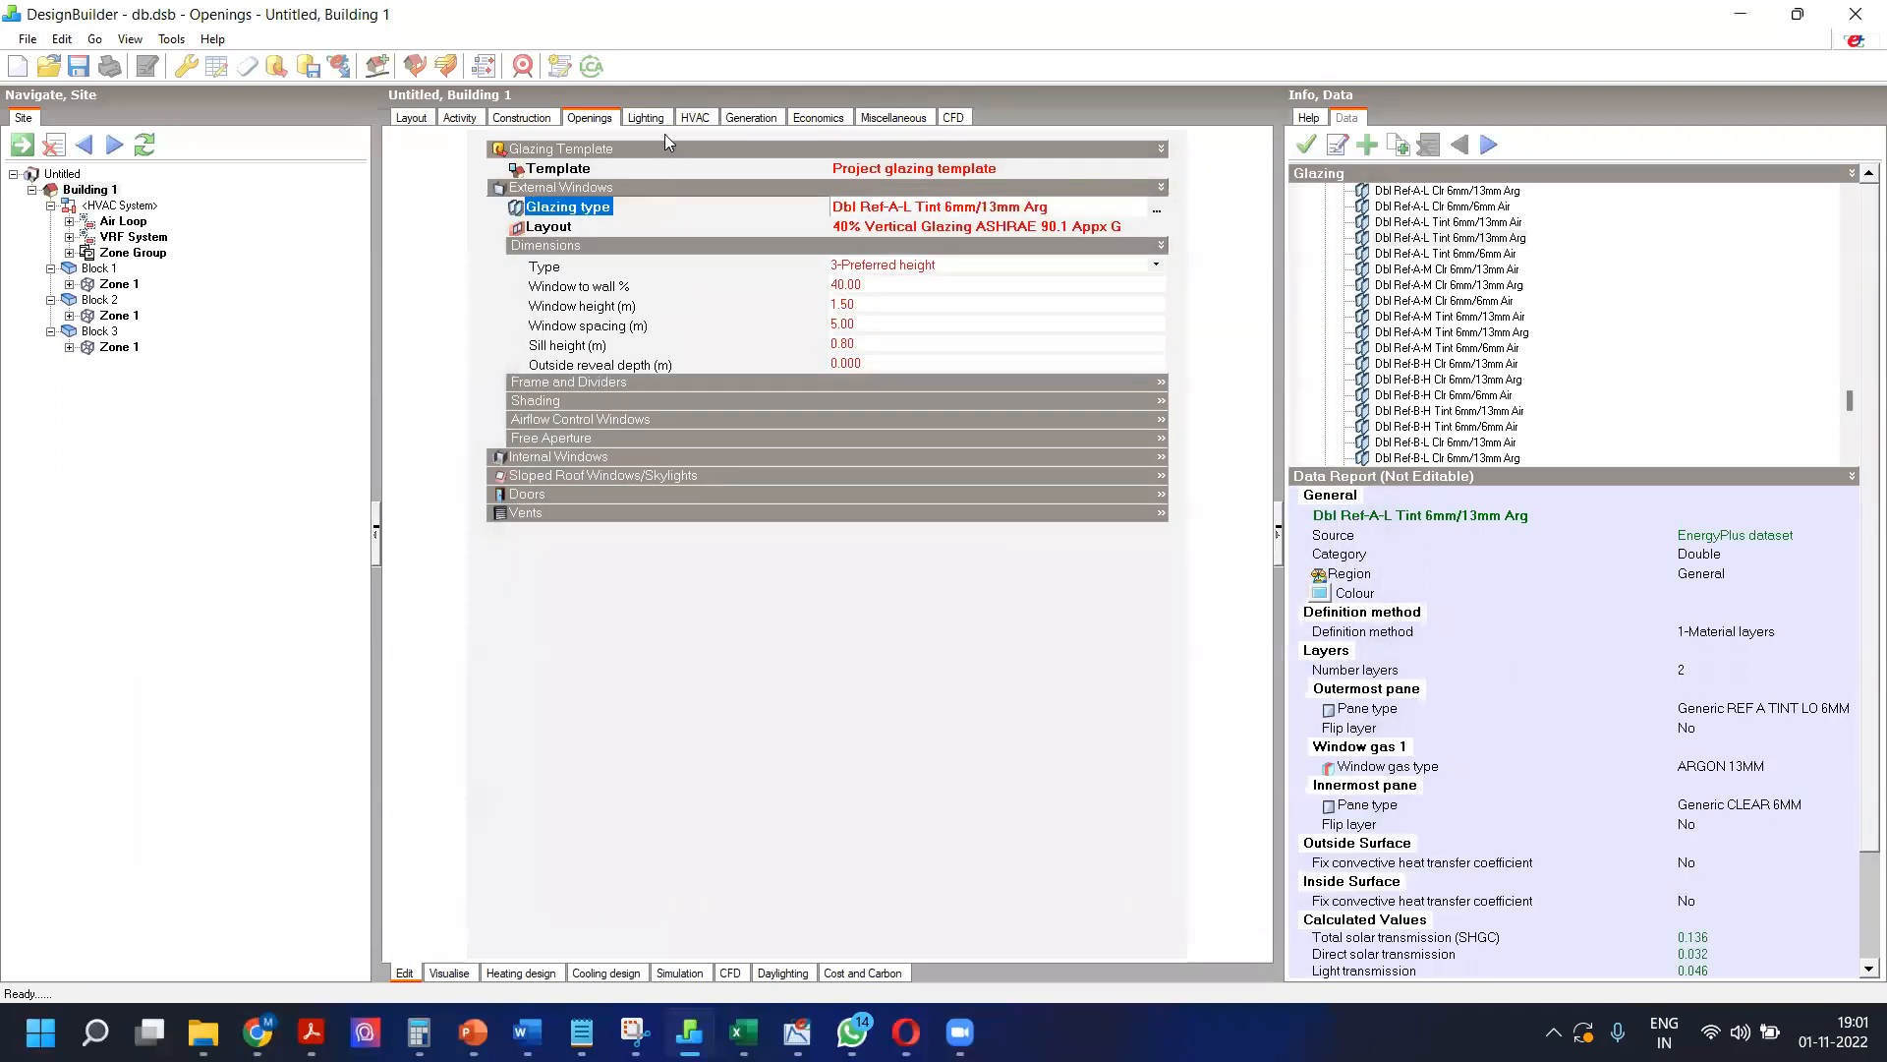
Step: Check the building's general lighting power density and turn on its lighting control
{"action": "left_click", "coordinate": [647, 118]}
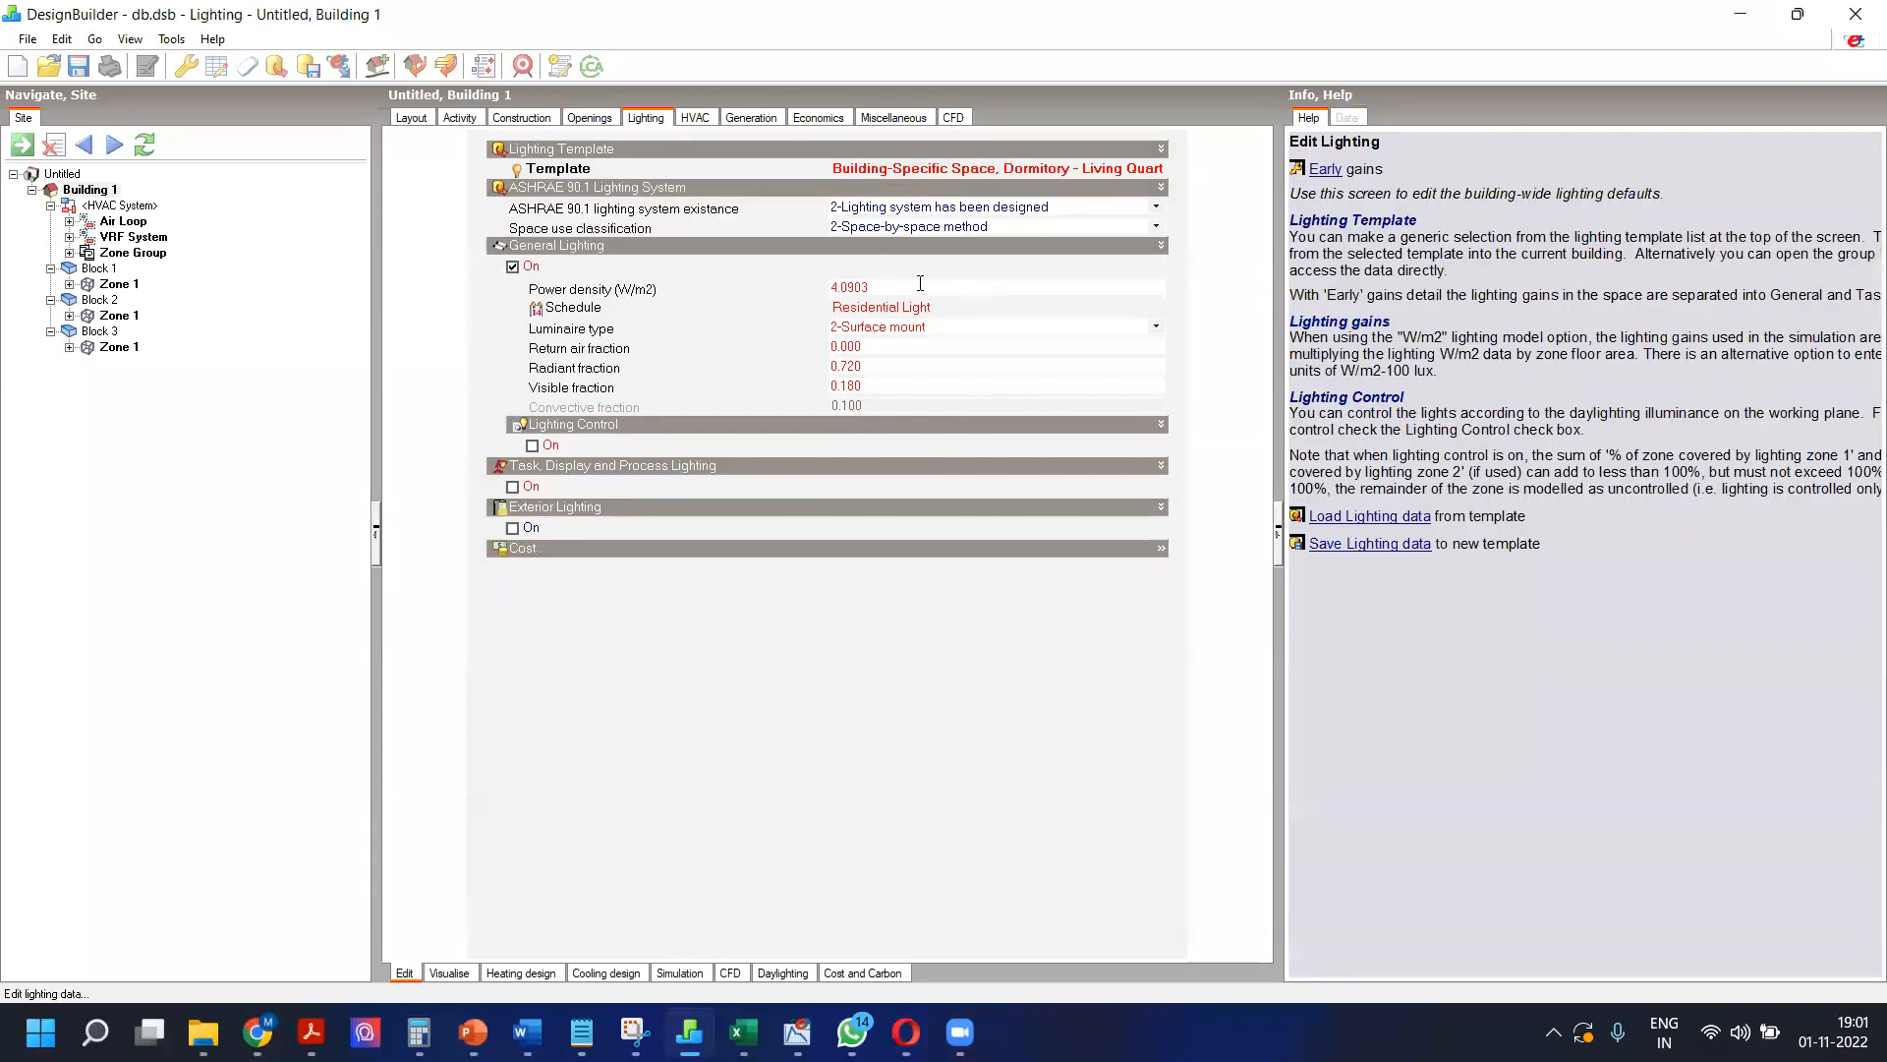
{"action": "left_click_drag", "start_coordinate": [906, 287], "coordinate": [800, 291]}
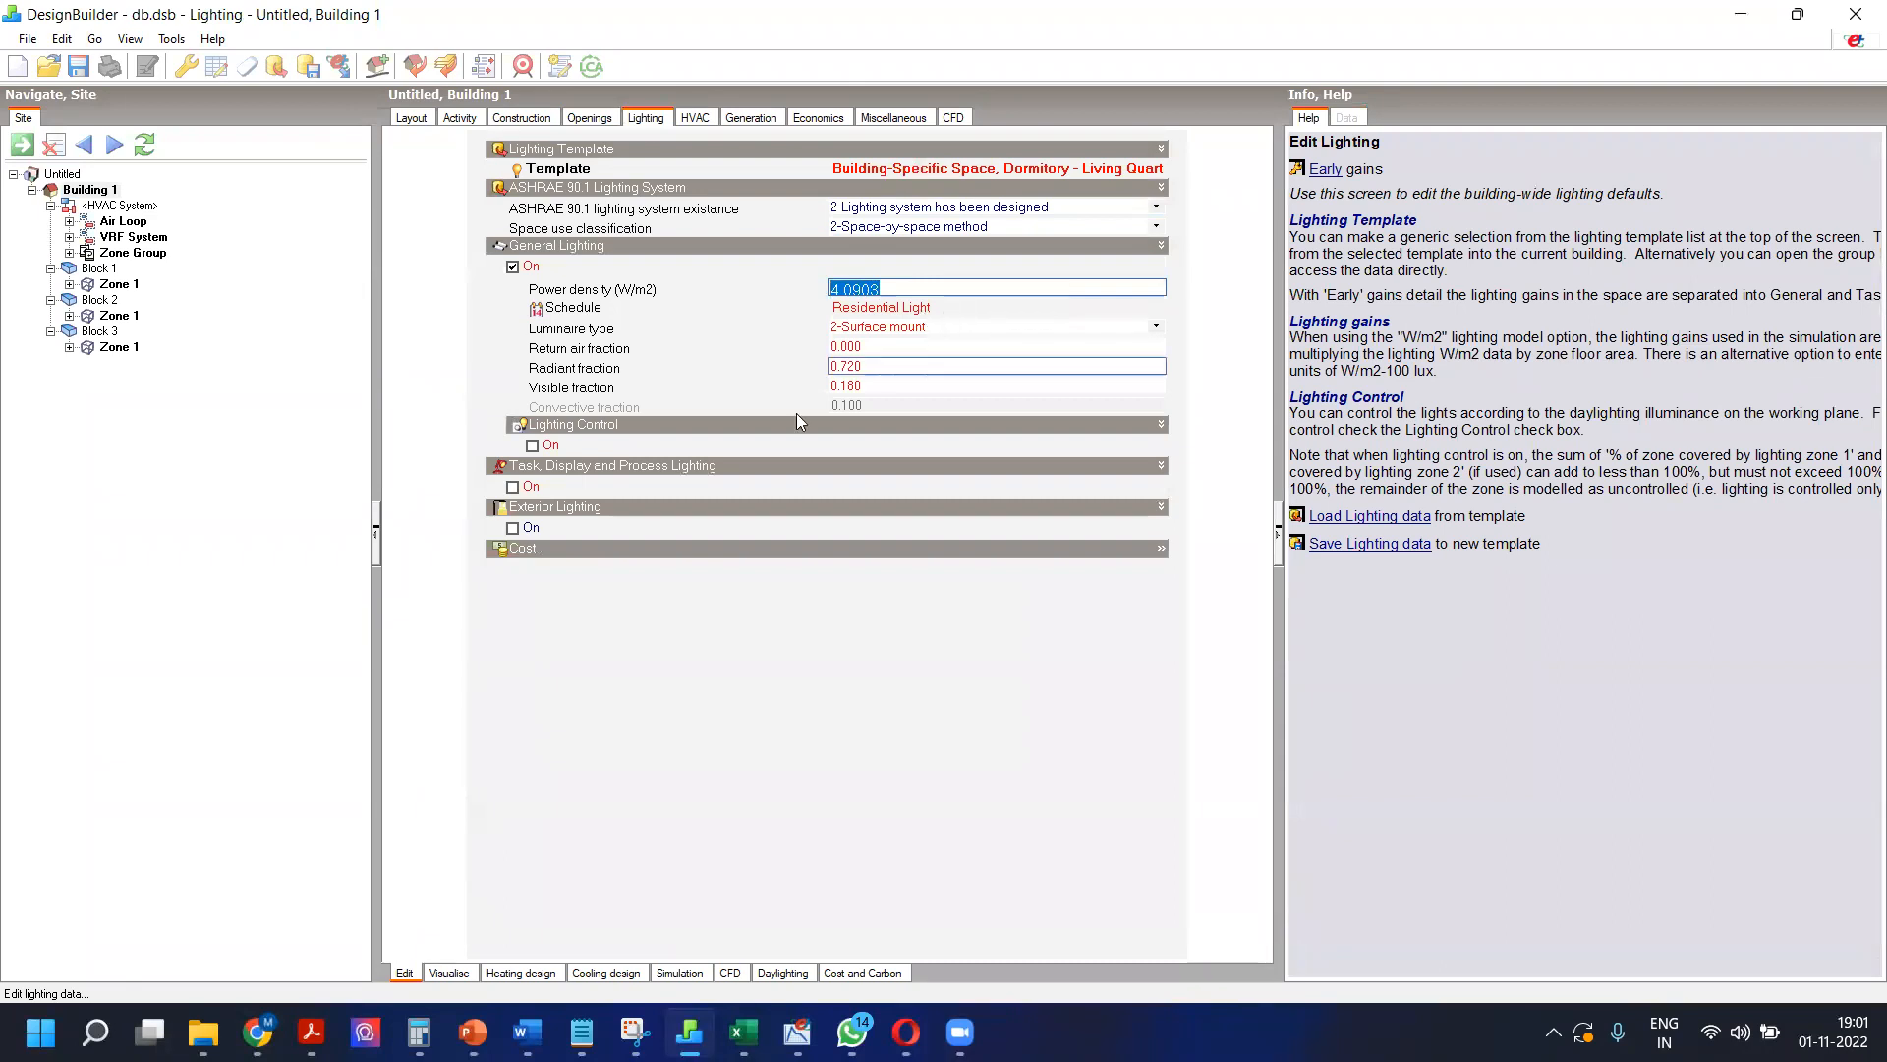
{"action": "left_click", "coordinate": [532, 446]}
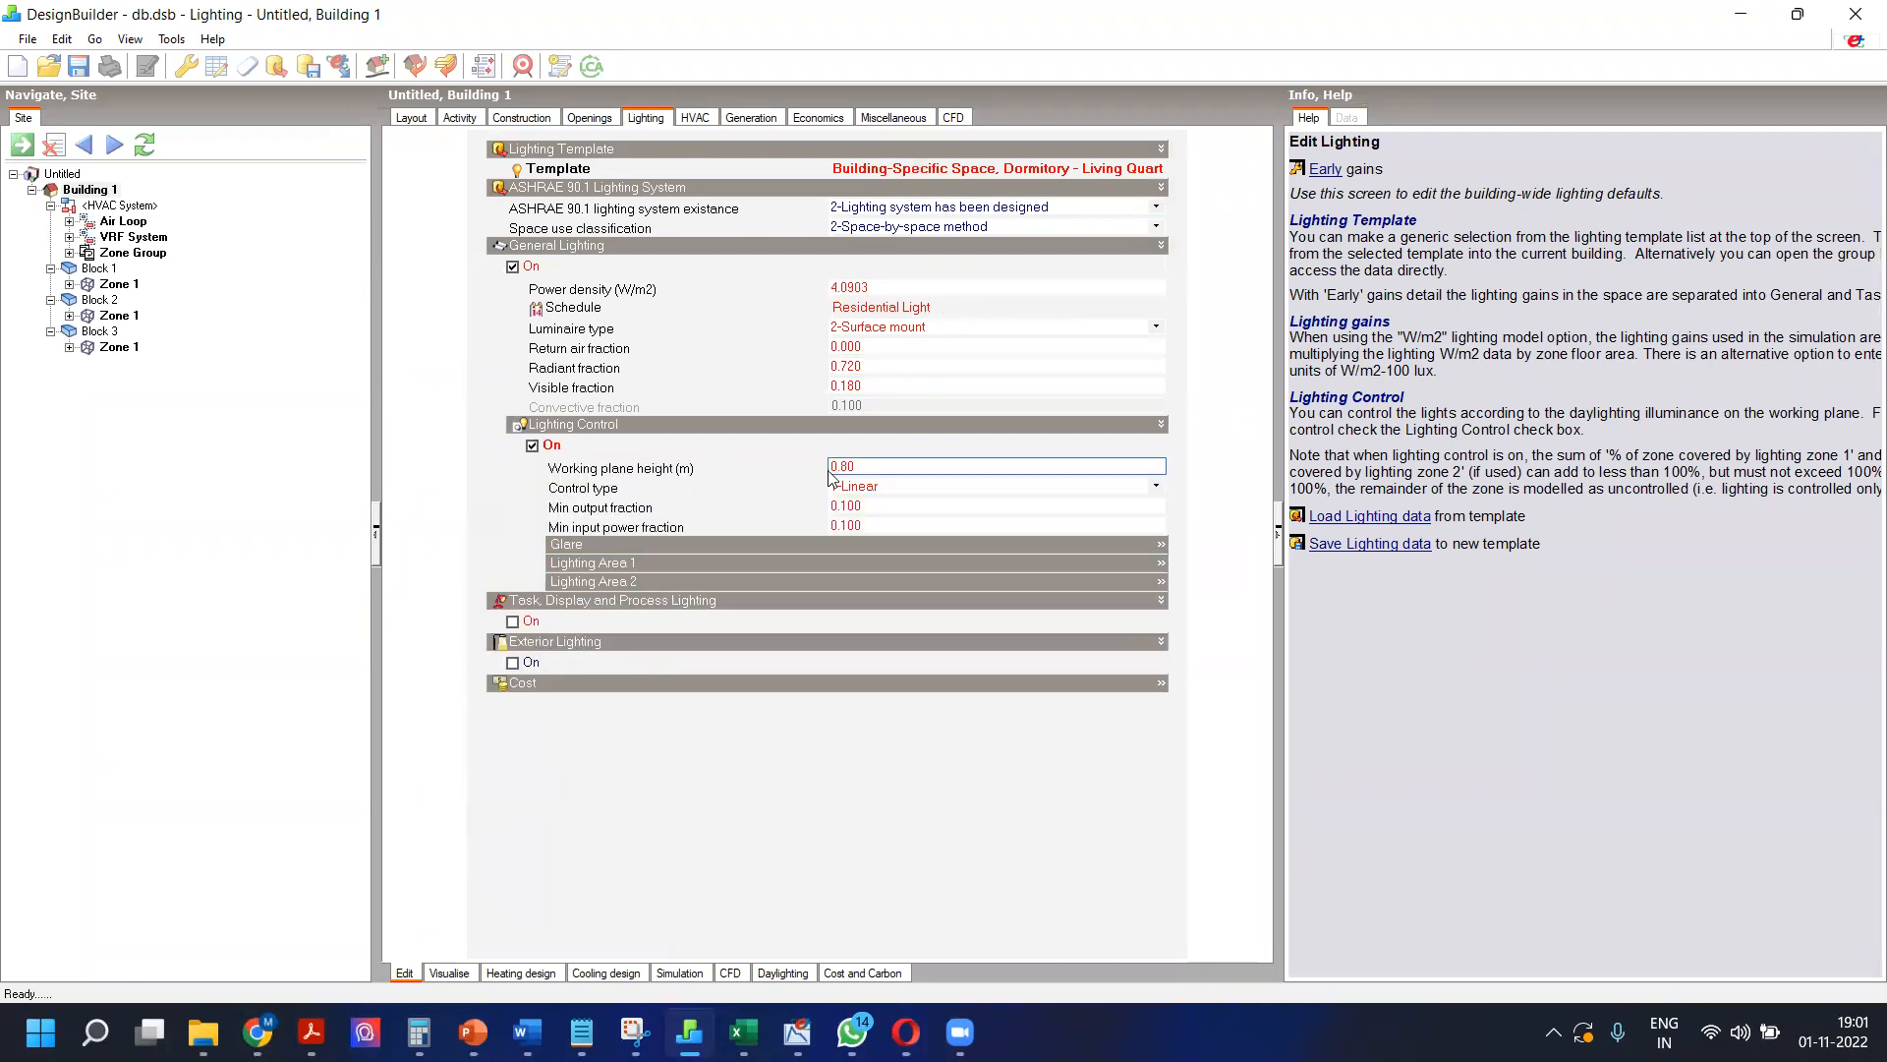
Step: Try the 3-Stepped lighting control type and return to 1-Linear
{"action": "left_click", "coordinate": [885, 486]}
{"action": "left_click", "coordinate": [889, 539]}
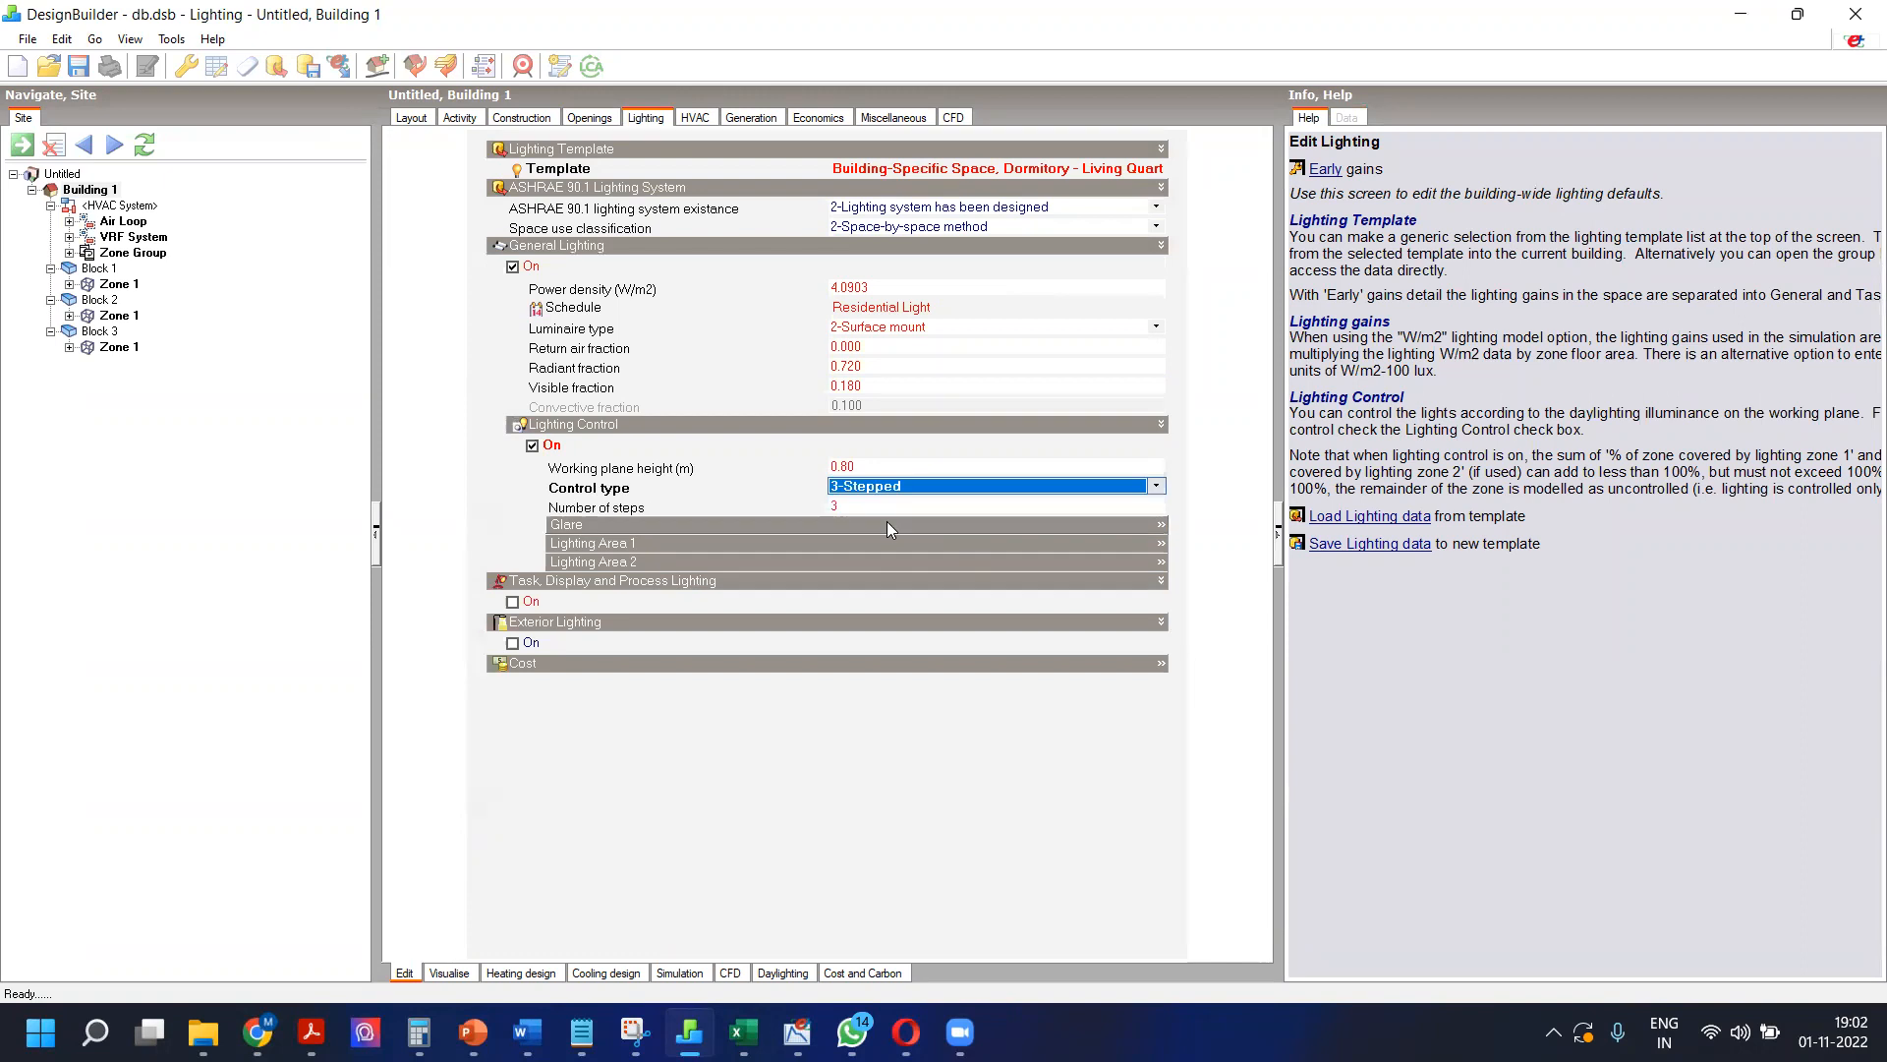
{"action": "left_click", "coordinate": [910, 485]}
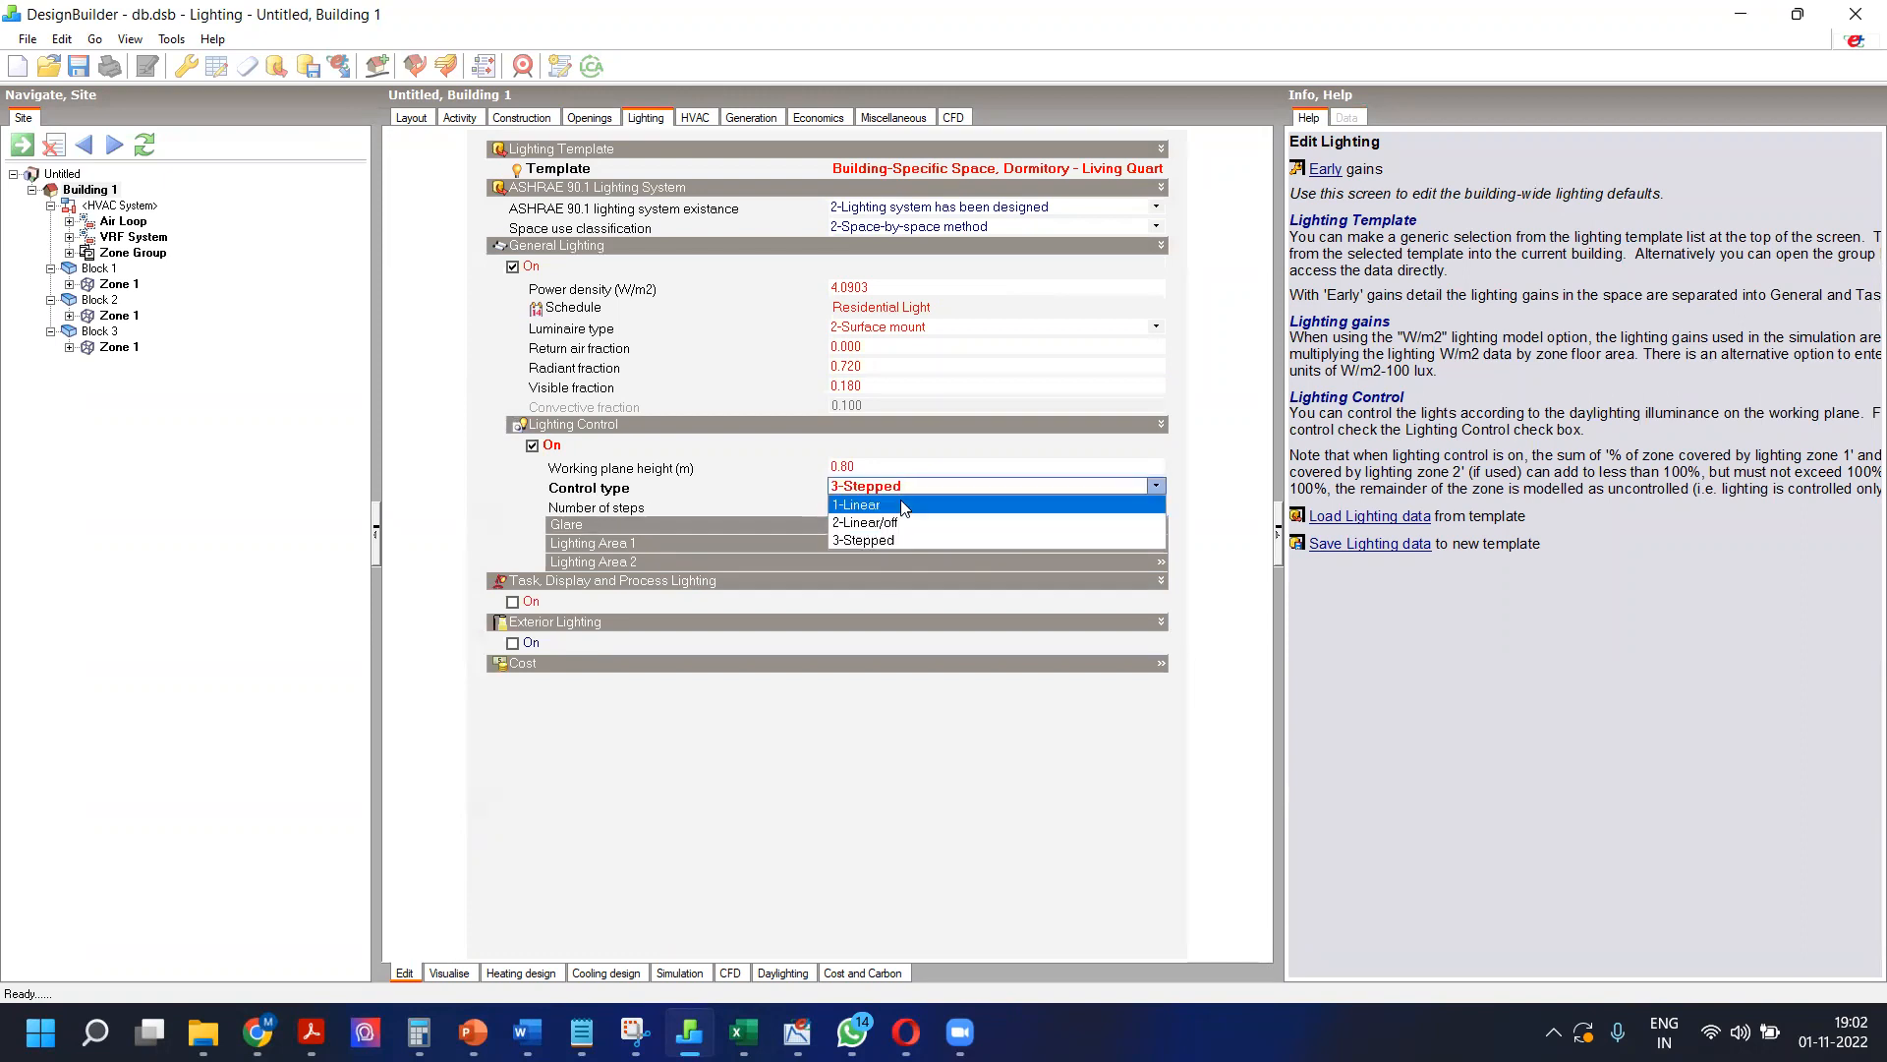
{"action": "left_click", "coordinate": [905, 499]}
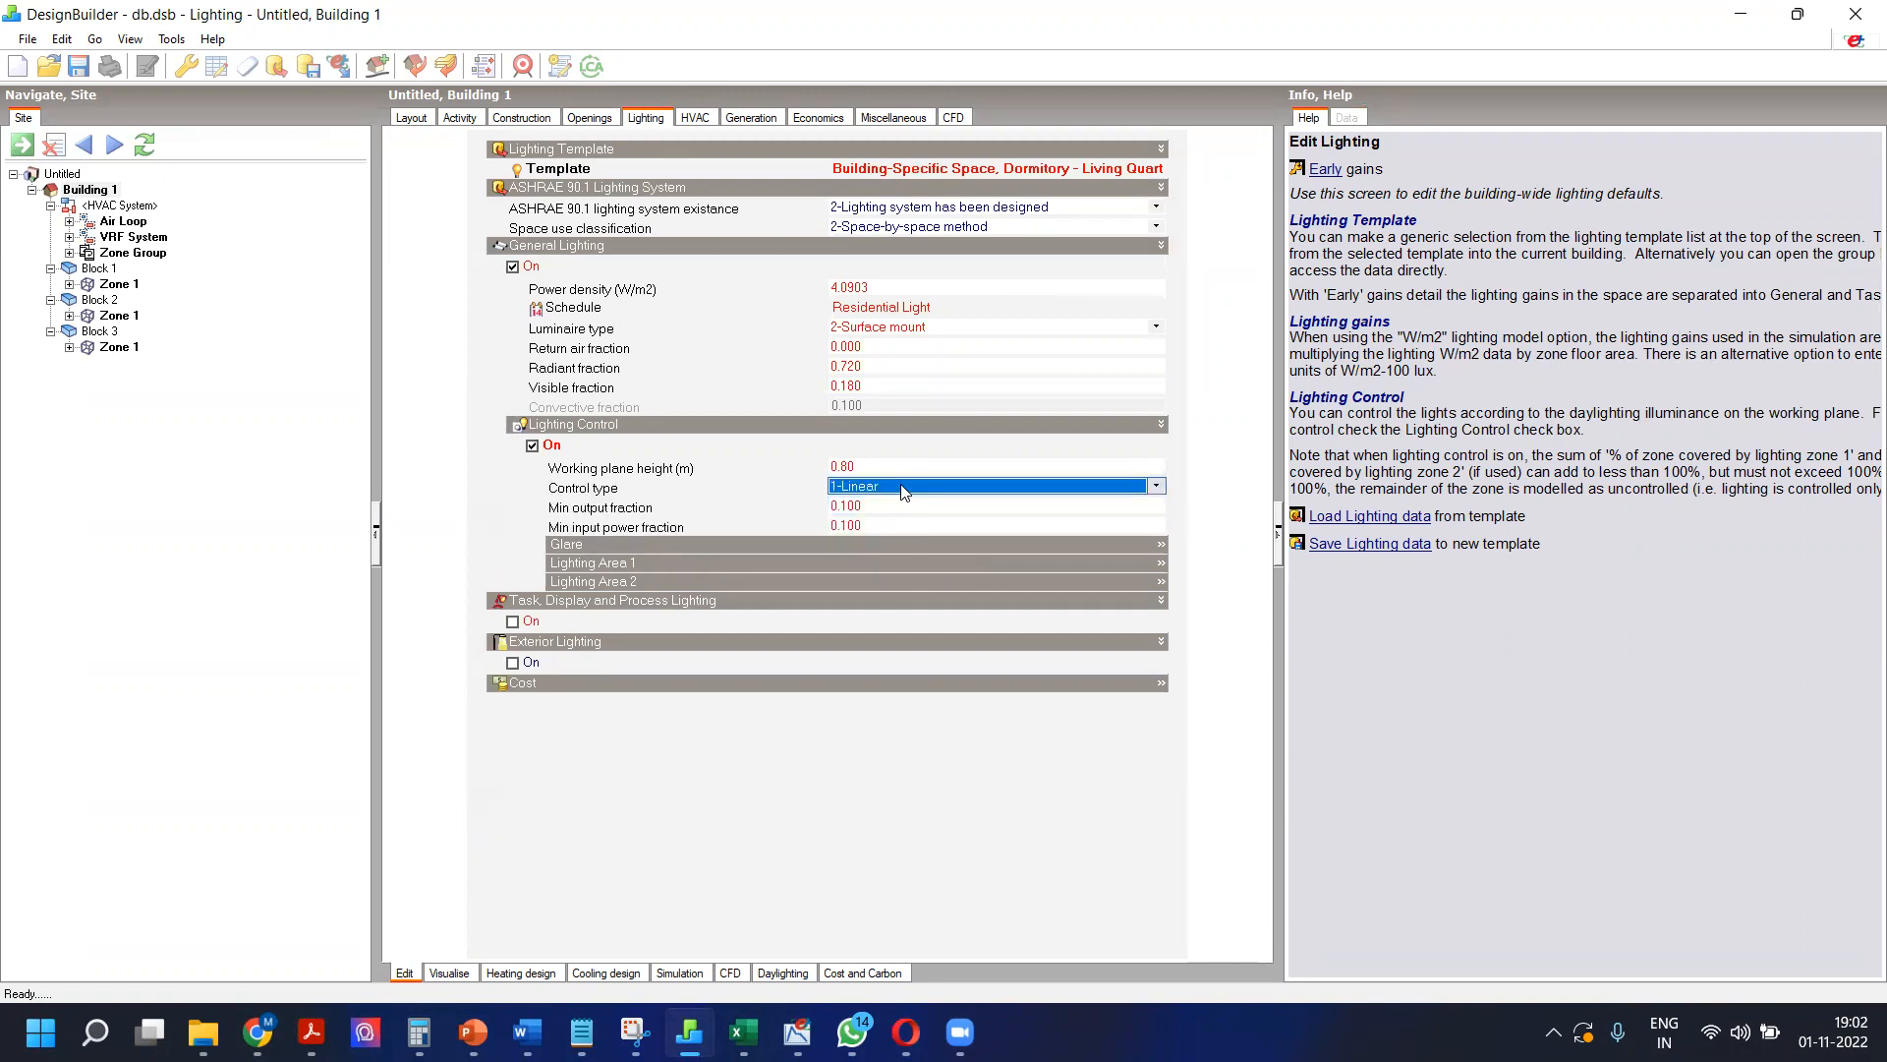
Step: Expand the lighting control's Glare, Lighting Area 1 and Lighting Area 2 settings and examine them
{"action": "left_click", "coordinate": [616, 547]}
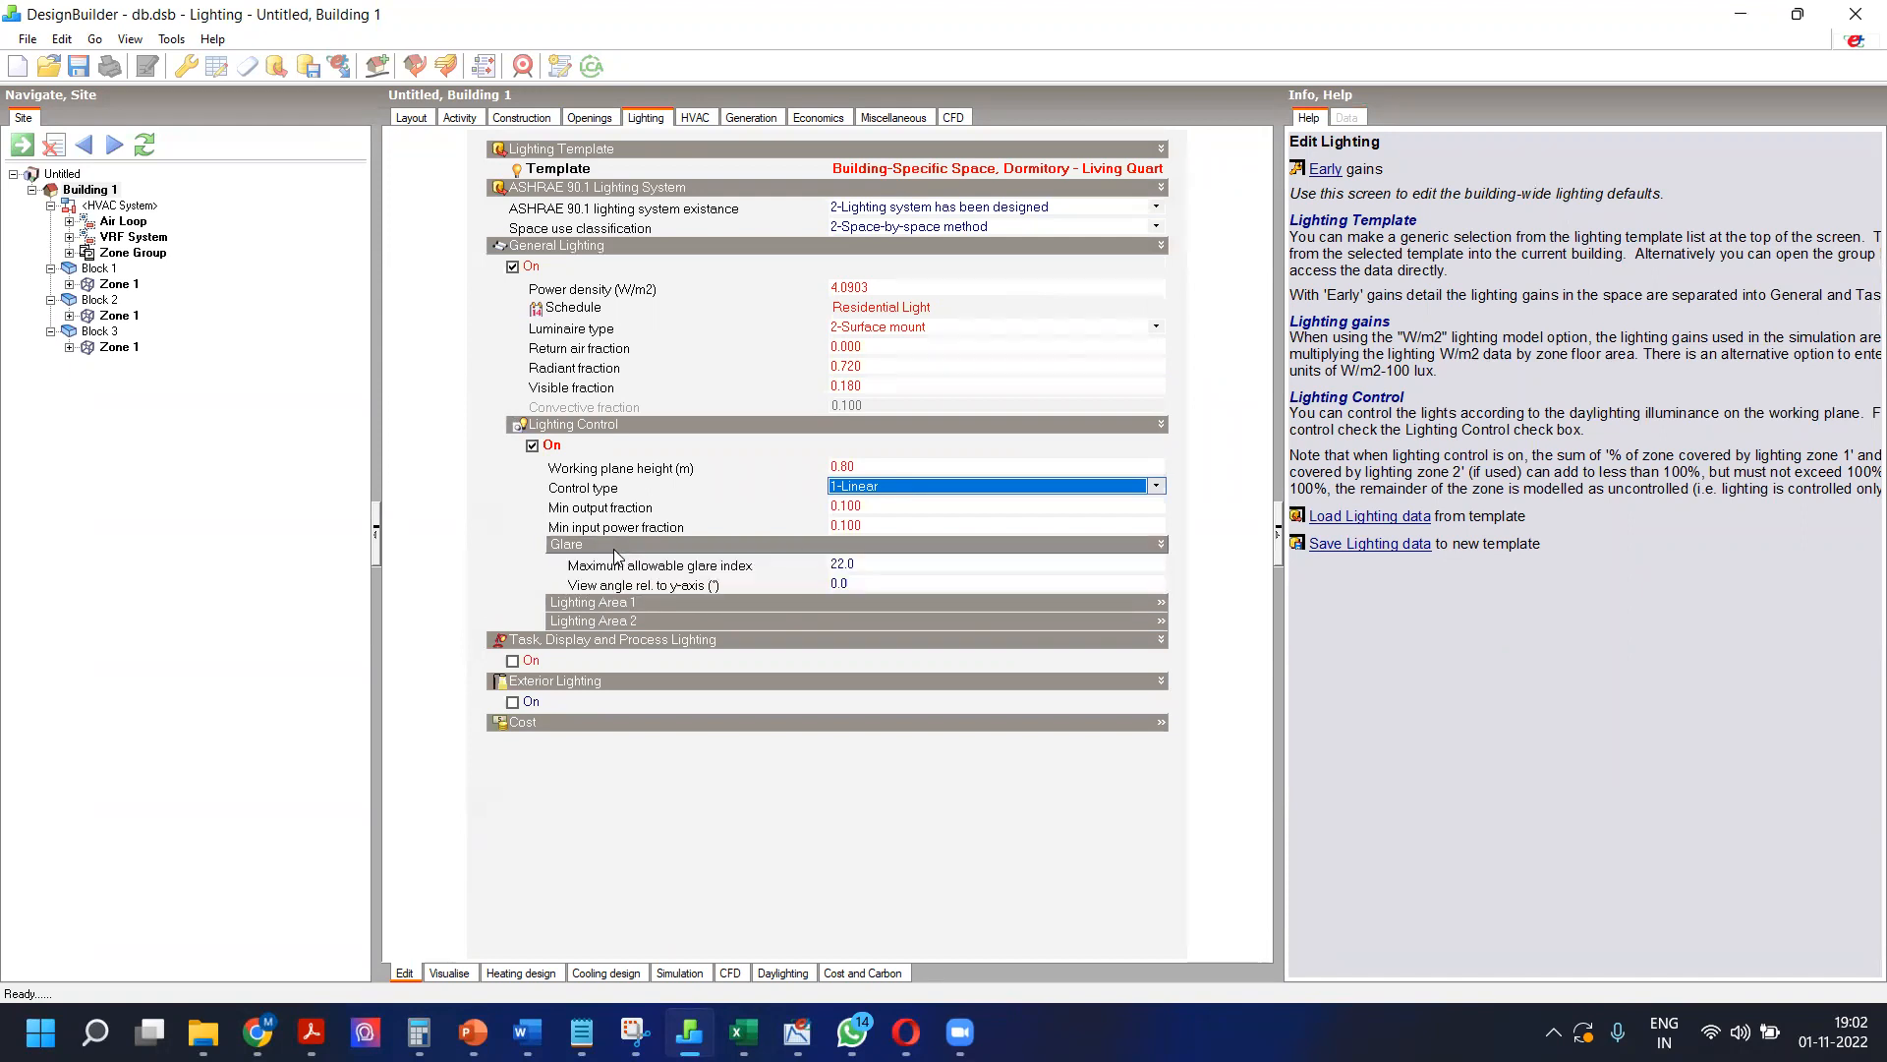
{"action": "left_click", "coordinate": [632, 601]}
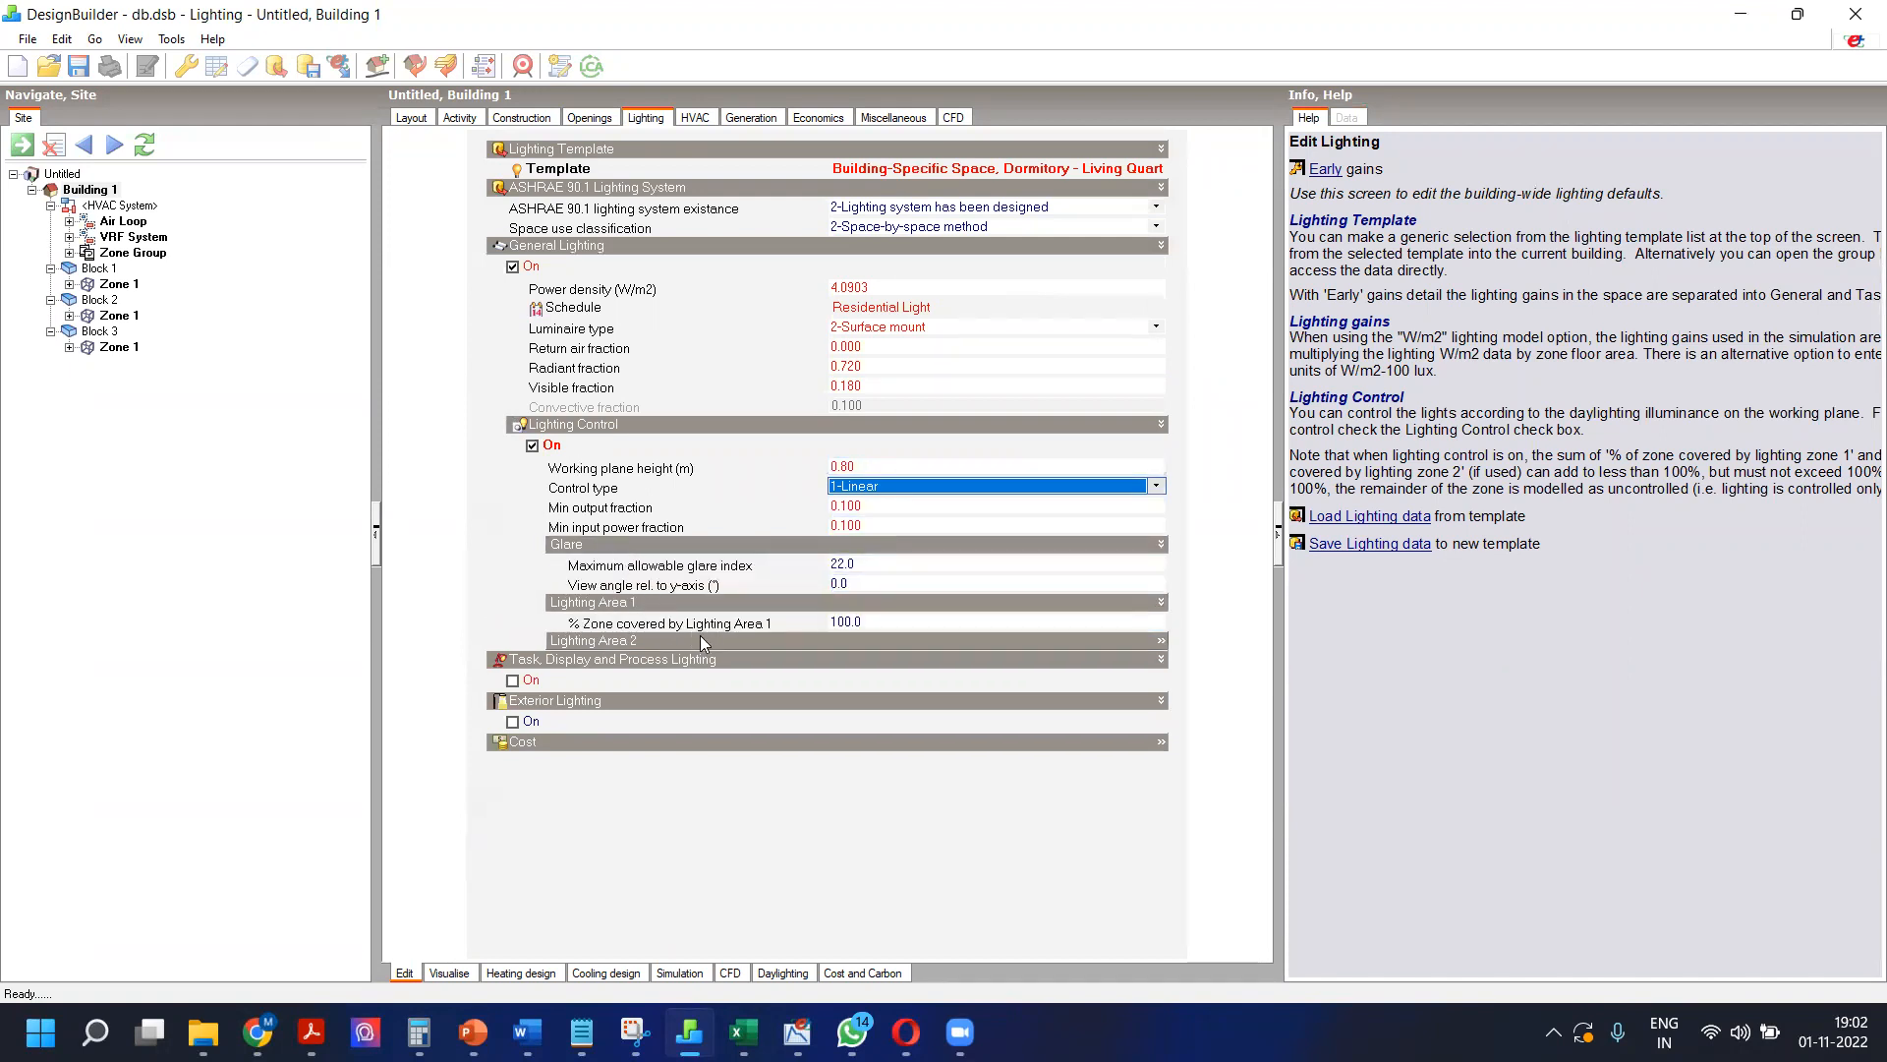
{"action": "left_click", "coordinate": [726, 641]}
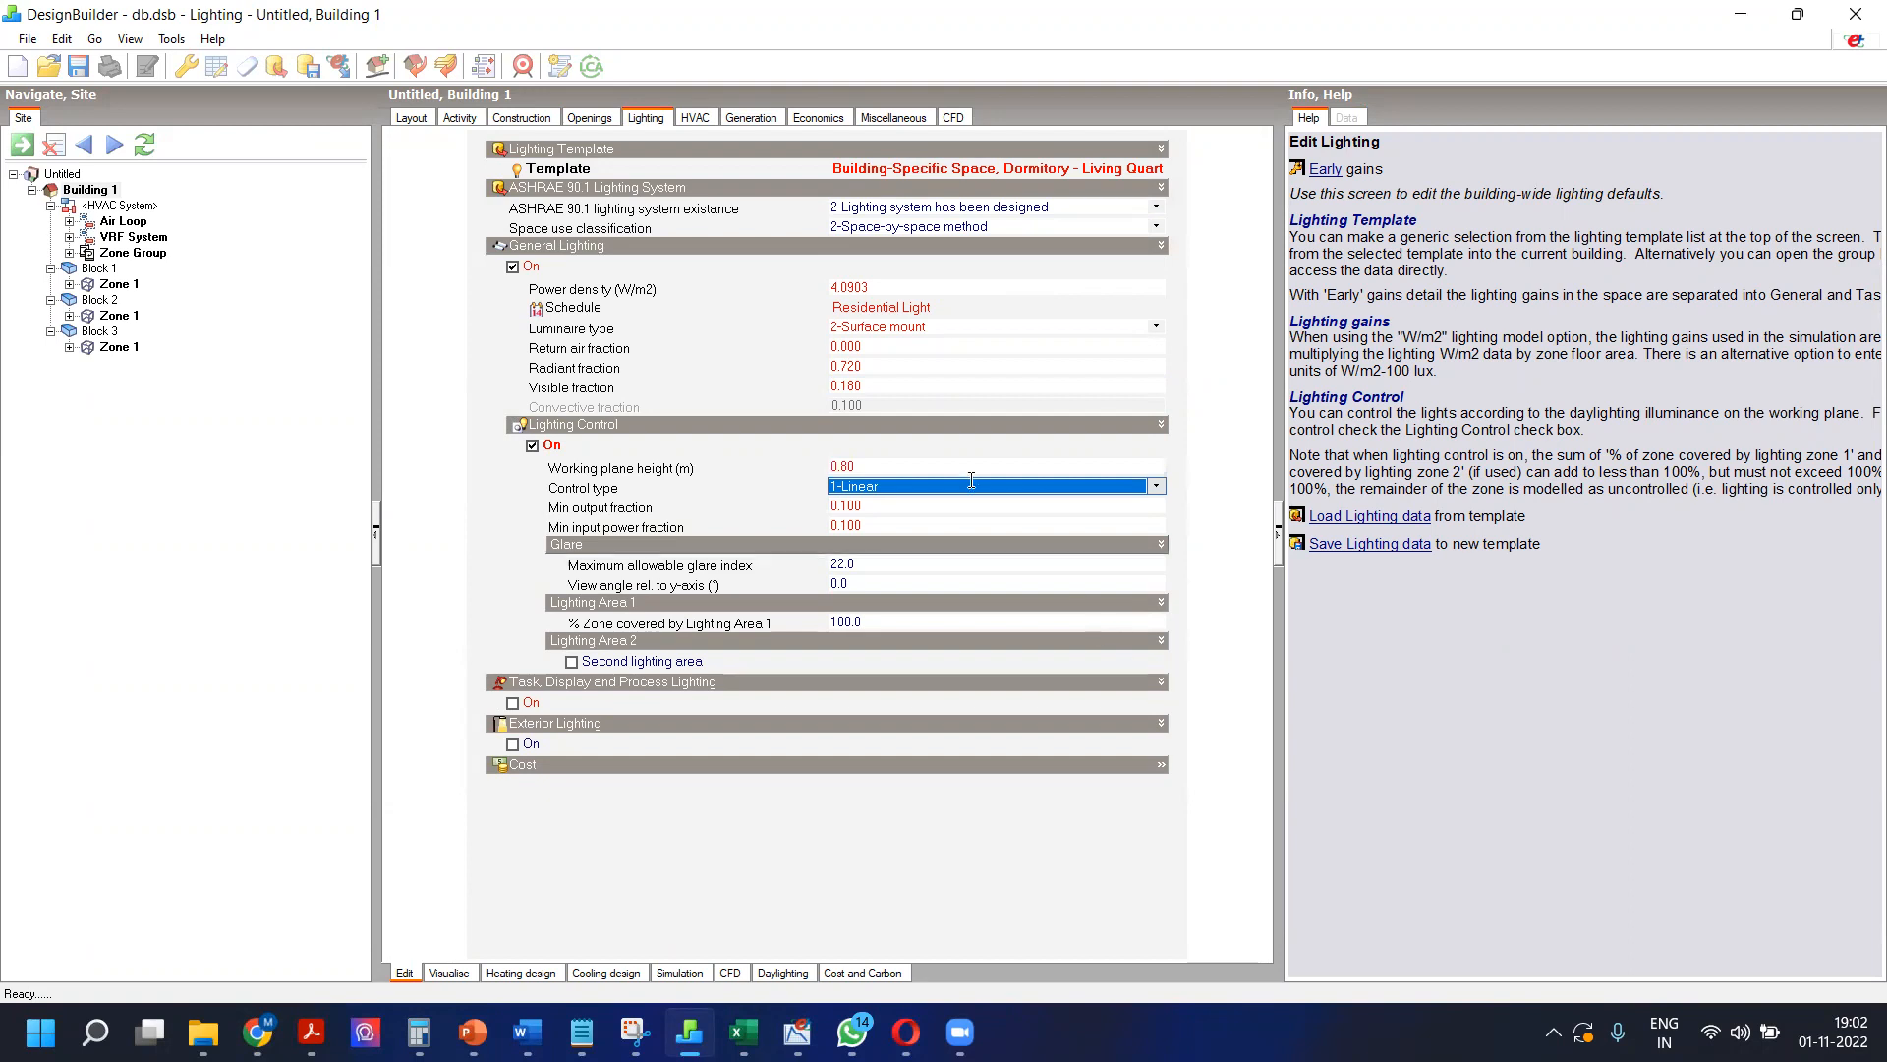
Step: Open the building's Fan Coil Unit (4-Pipe), Air cooled Chiller HVAC template, cancel the edit, and browse the other available HVAC templates
{"action": "left_click", "coordinate": [695, 117]}
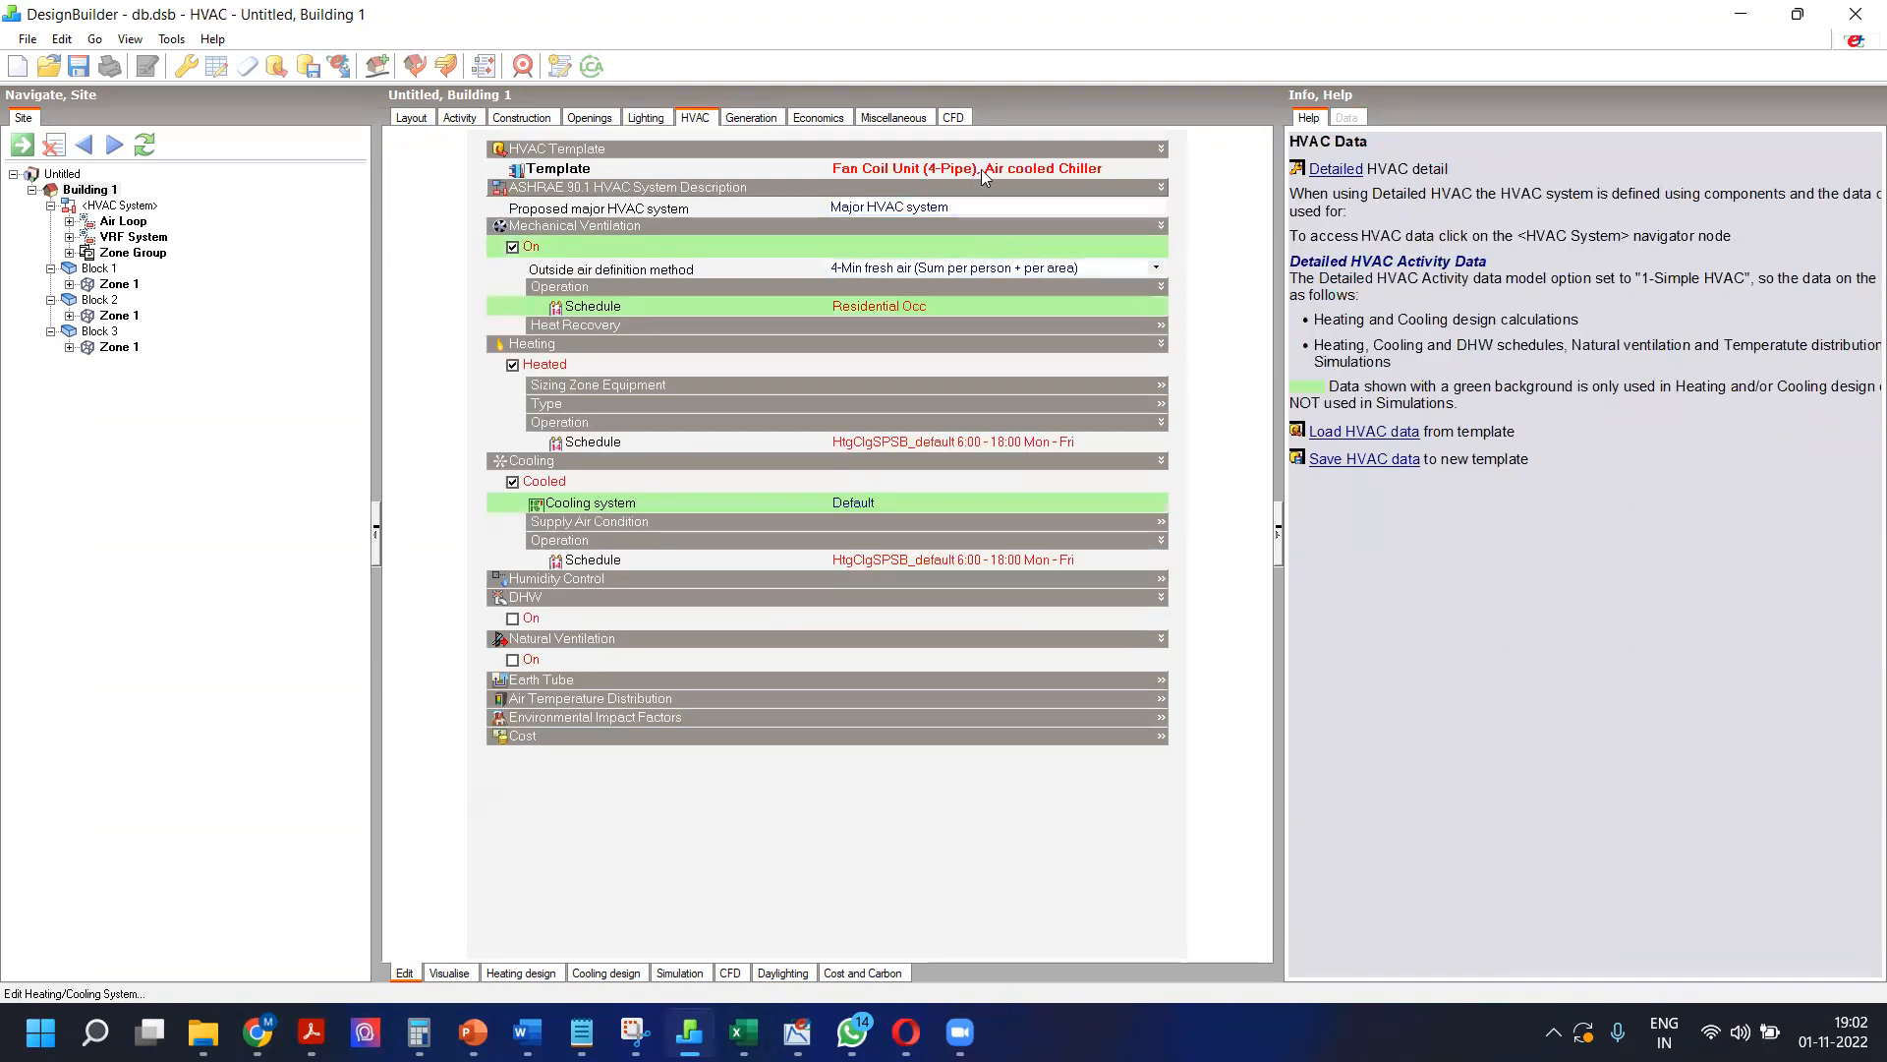
{"action": "left_click", "coordinate": [934, 169]}
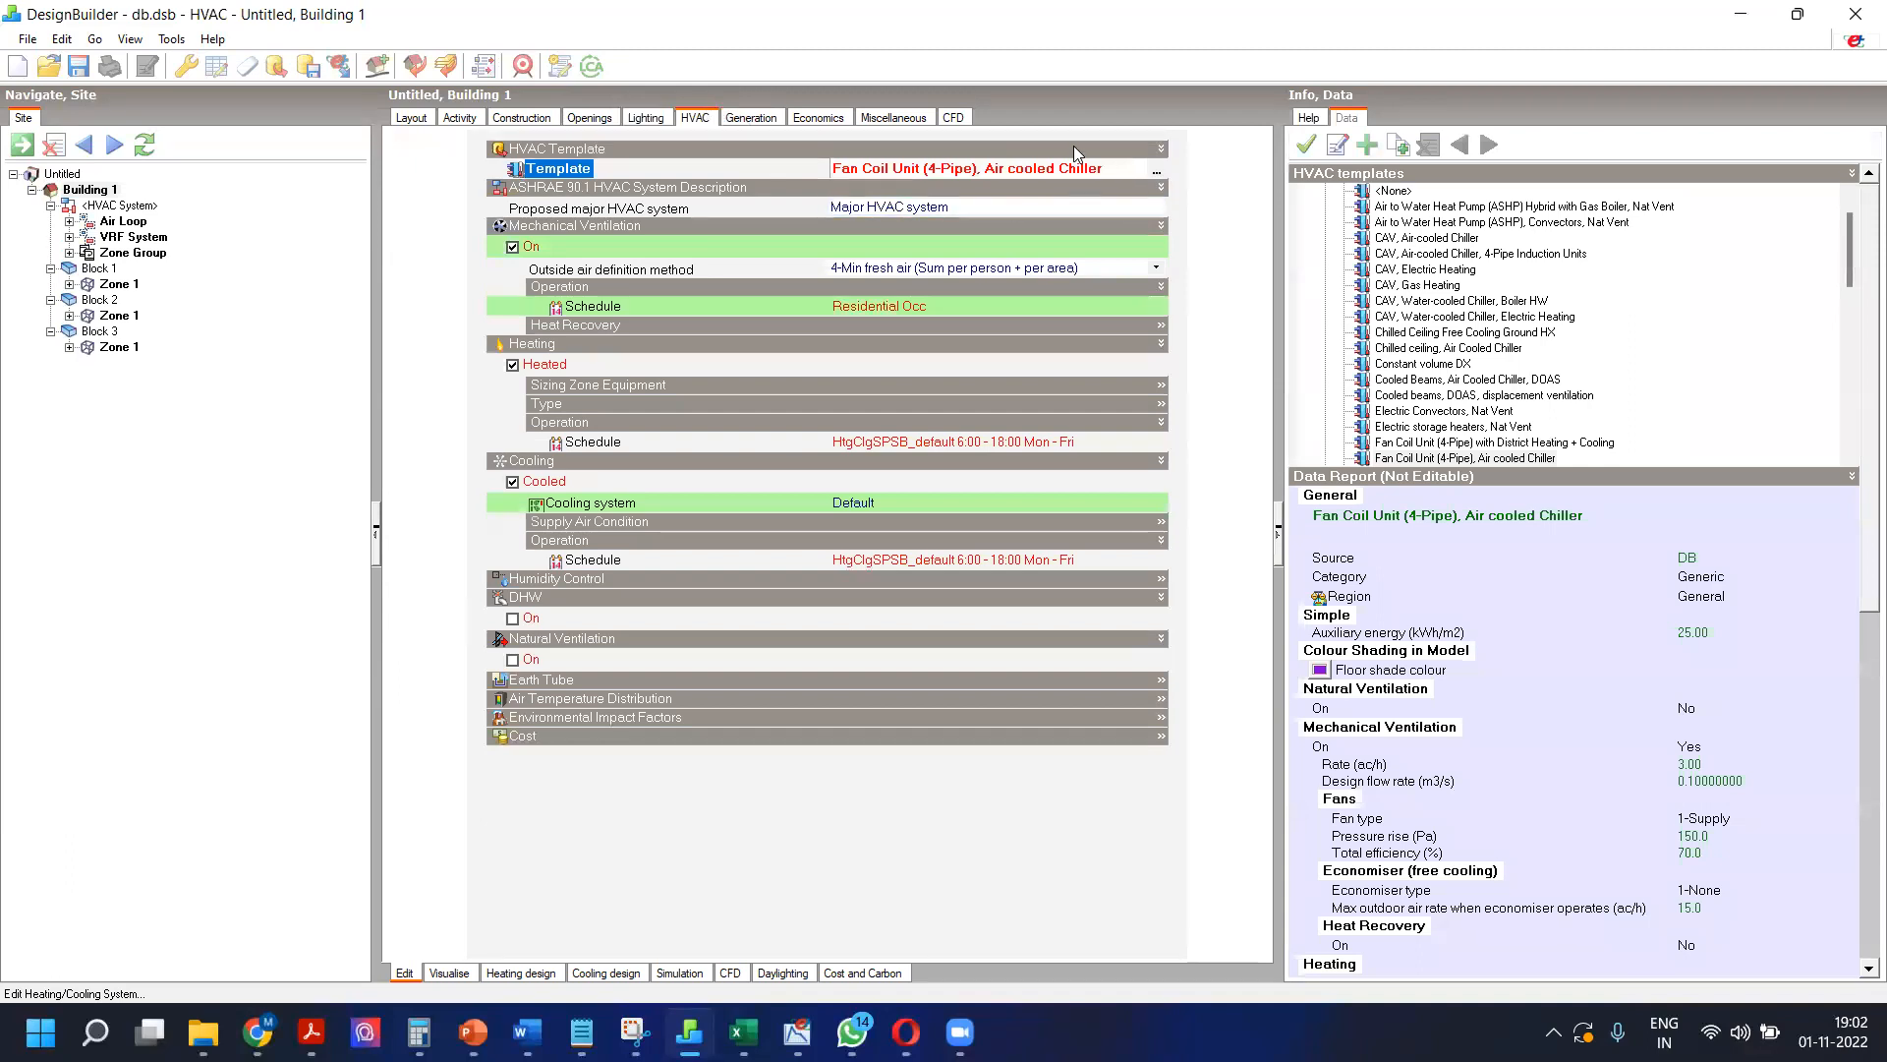
{"action": "left_click", "coordinate": [1337, 146]}
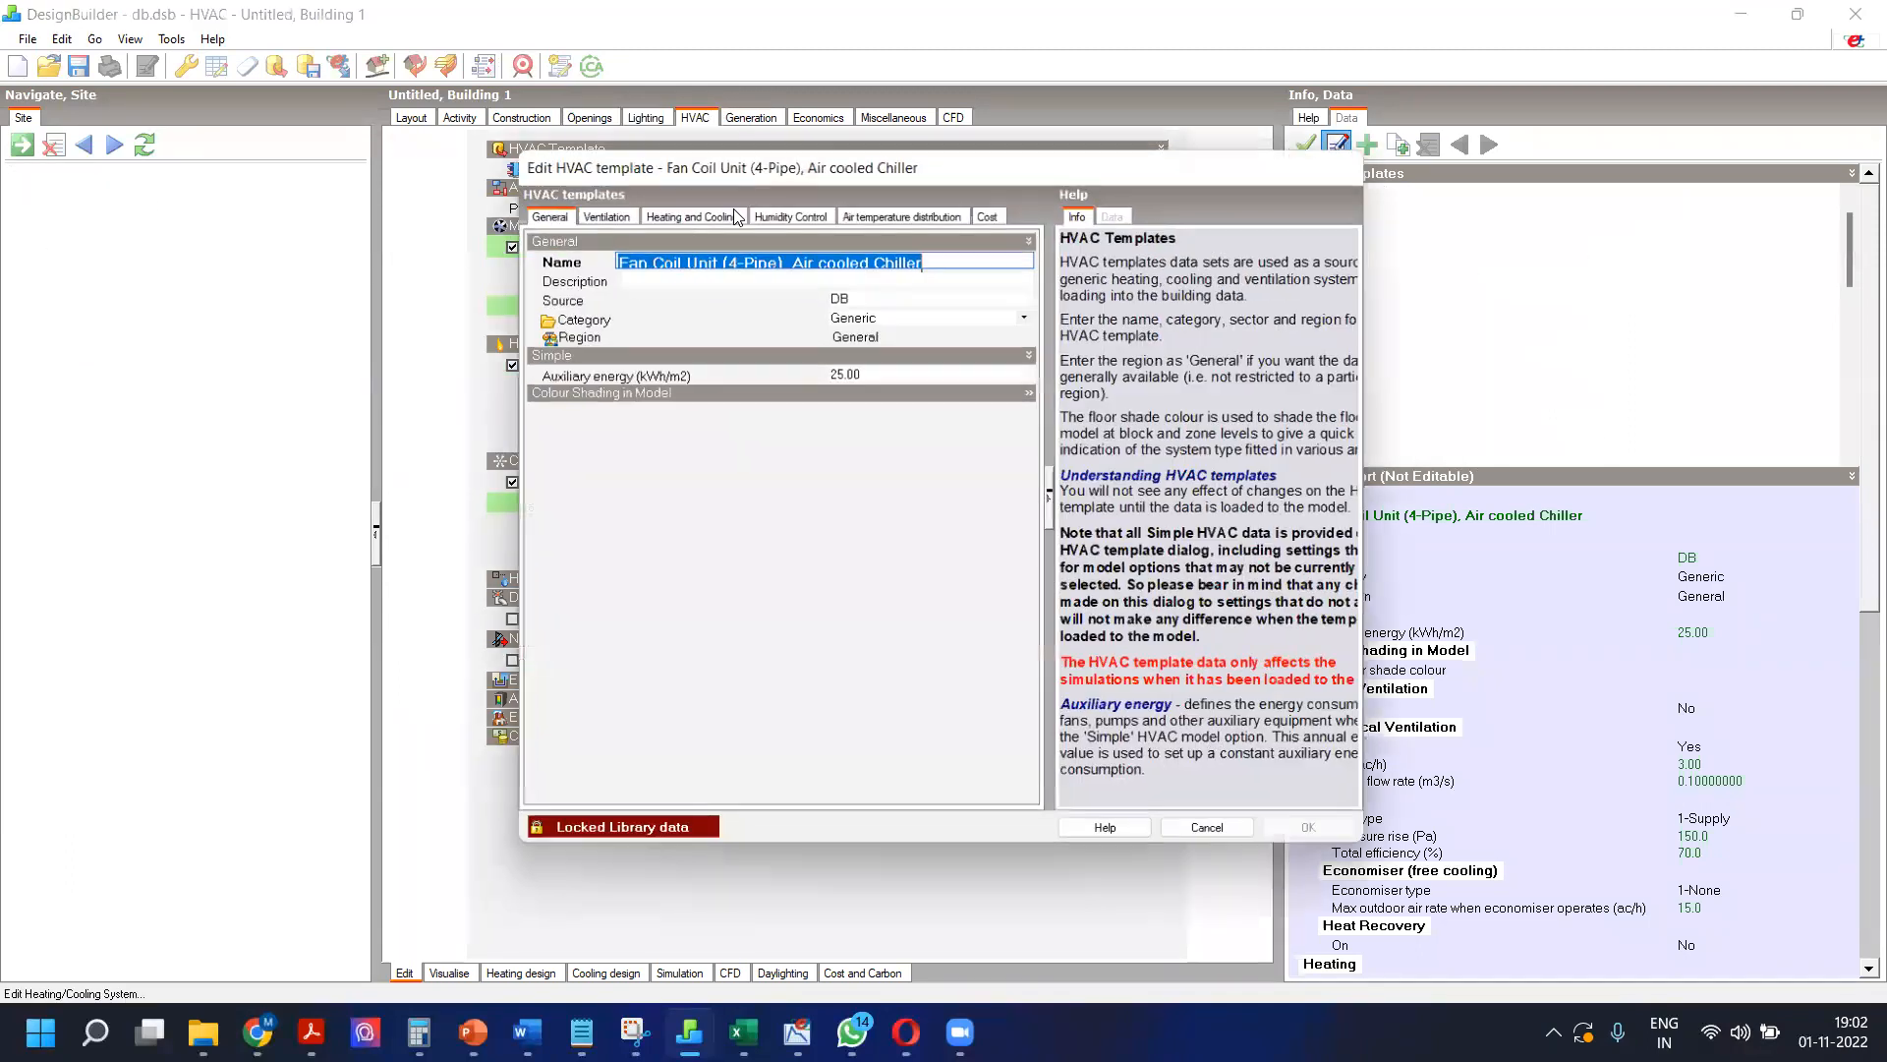
{"action": "key", "text": "Escape"}
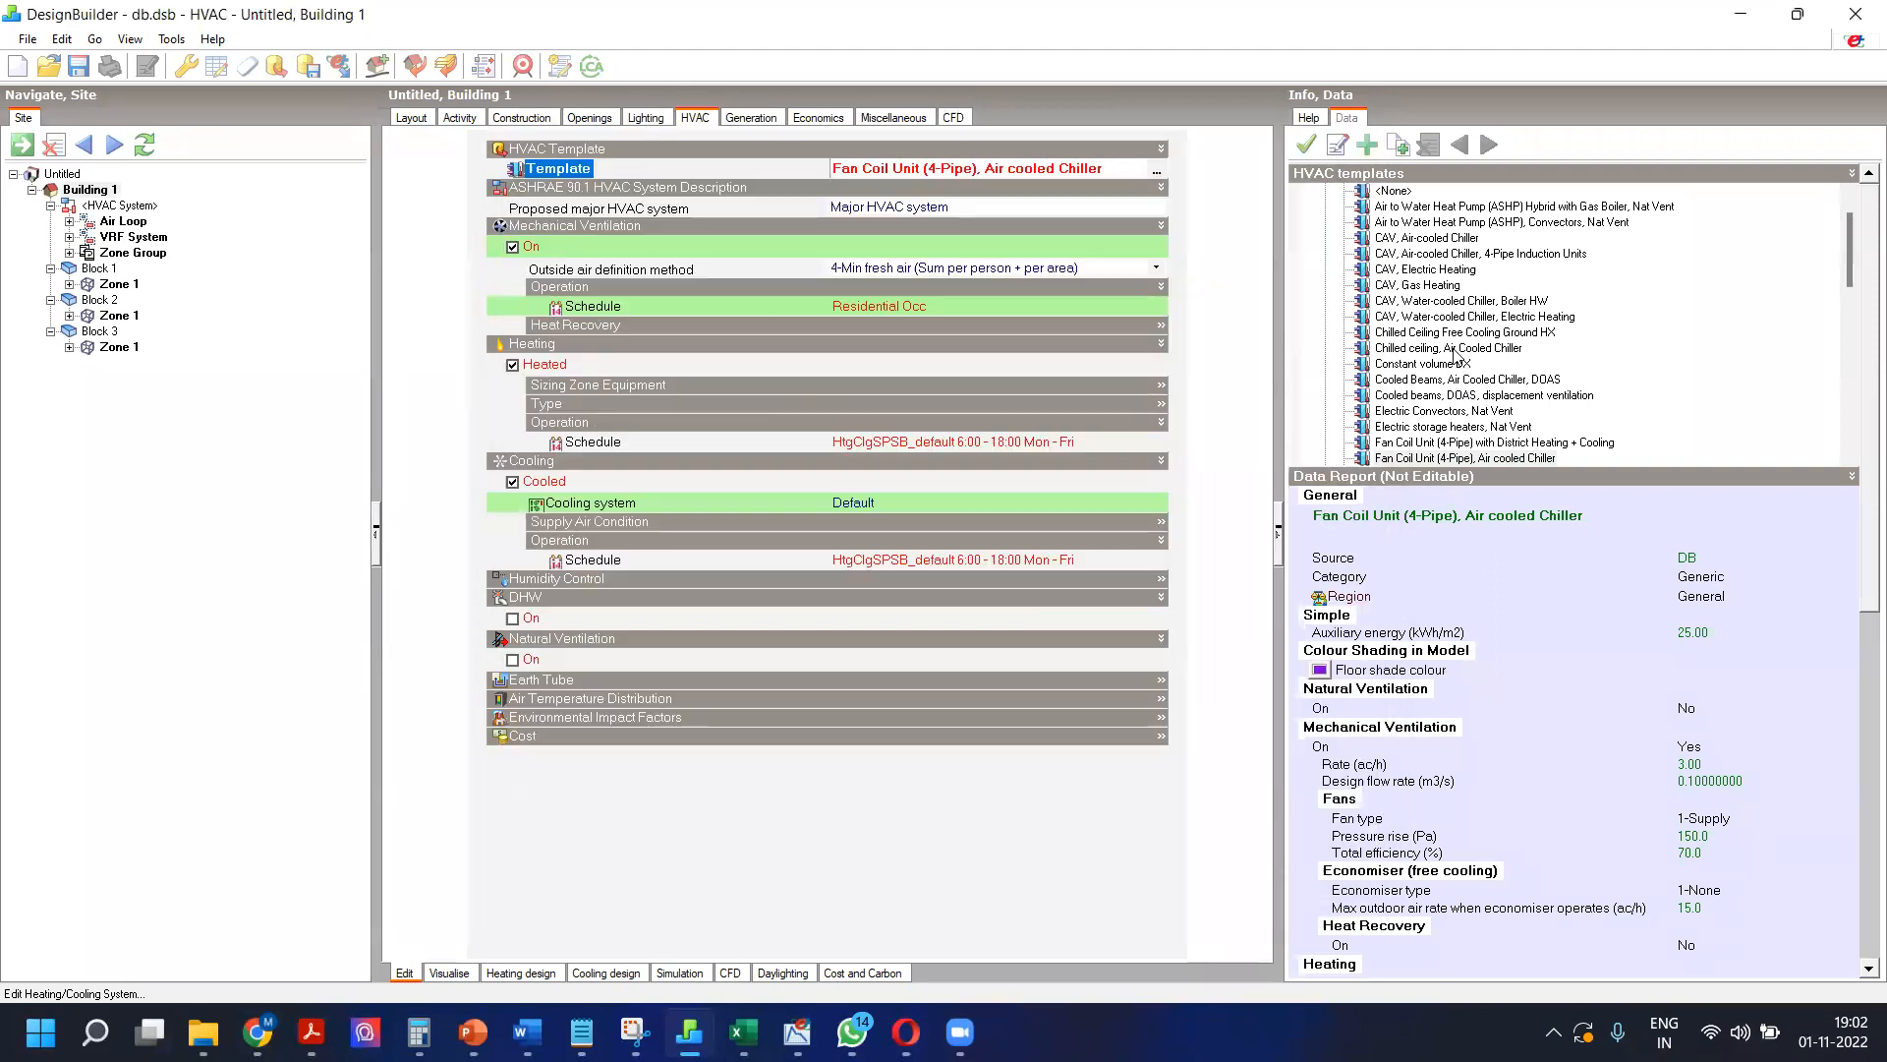
{"action": "scroll", "coordinate": [1455, 356], "scroll_direction": "down", "scroll_amount": 3}
{"action": "scroll", "coordinate": [1456, 355], "scroll_direction": "down", "scroll_amount": 3}
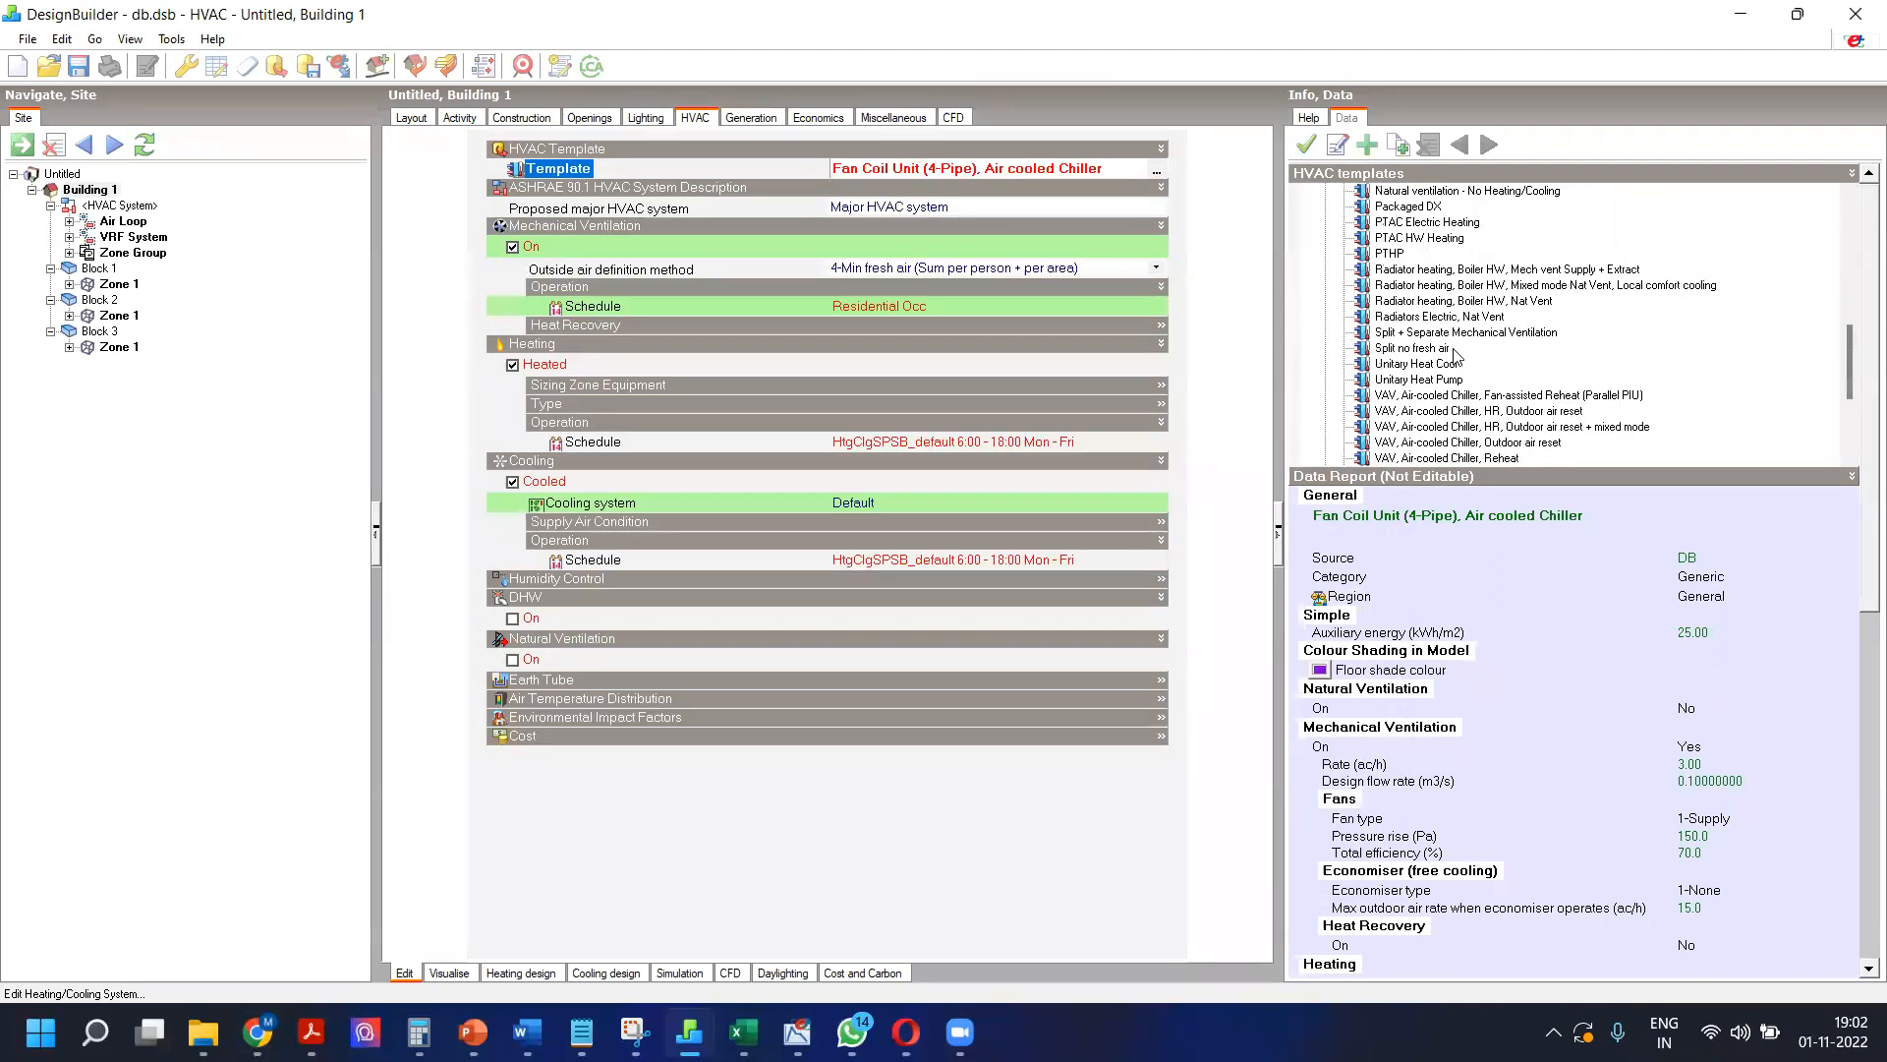
{"action": "scroll", "coordinate": [1456, 356], "scroll_direction": "down", "scroll_amount": 4}
{"action": "scroll", "coordinate": [1566, 386], "scroll_direction": "up", "scroll_amount": 12}
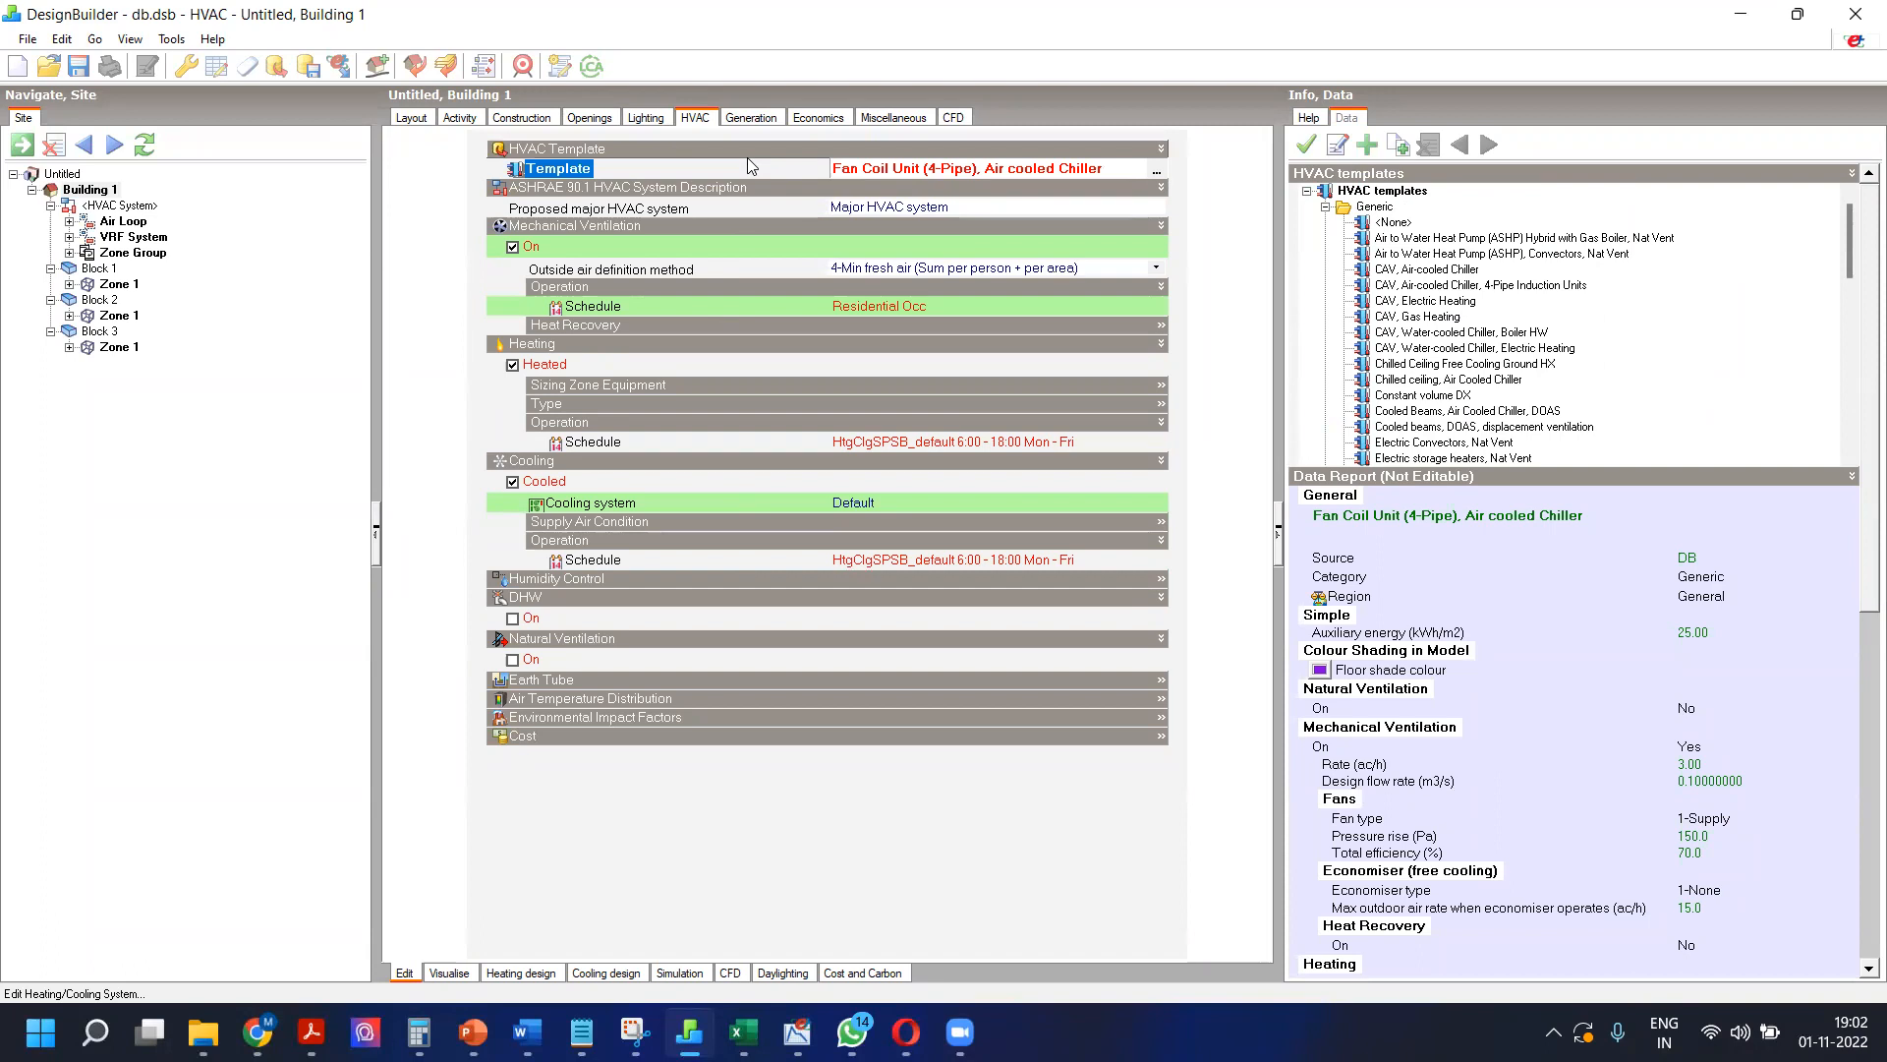
Step: Include electric load centres in the building's on-site electricity generation, with the number of load centres at 1
{"action": "left_click", "coordinate": [752, 123]}
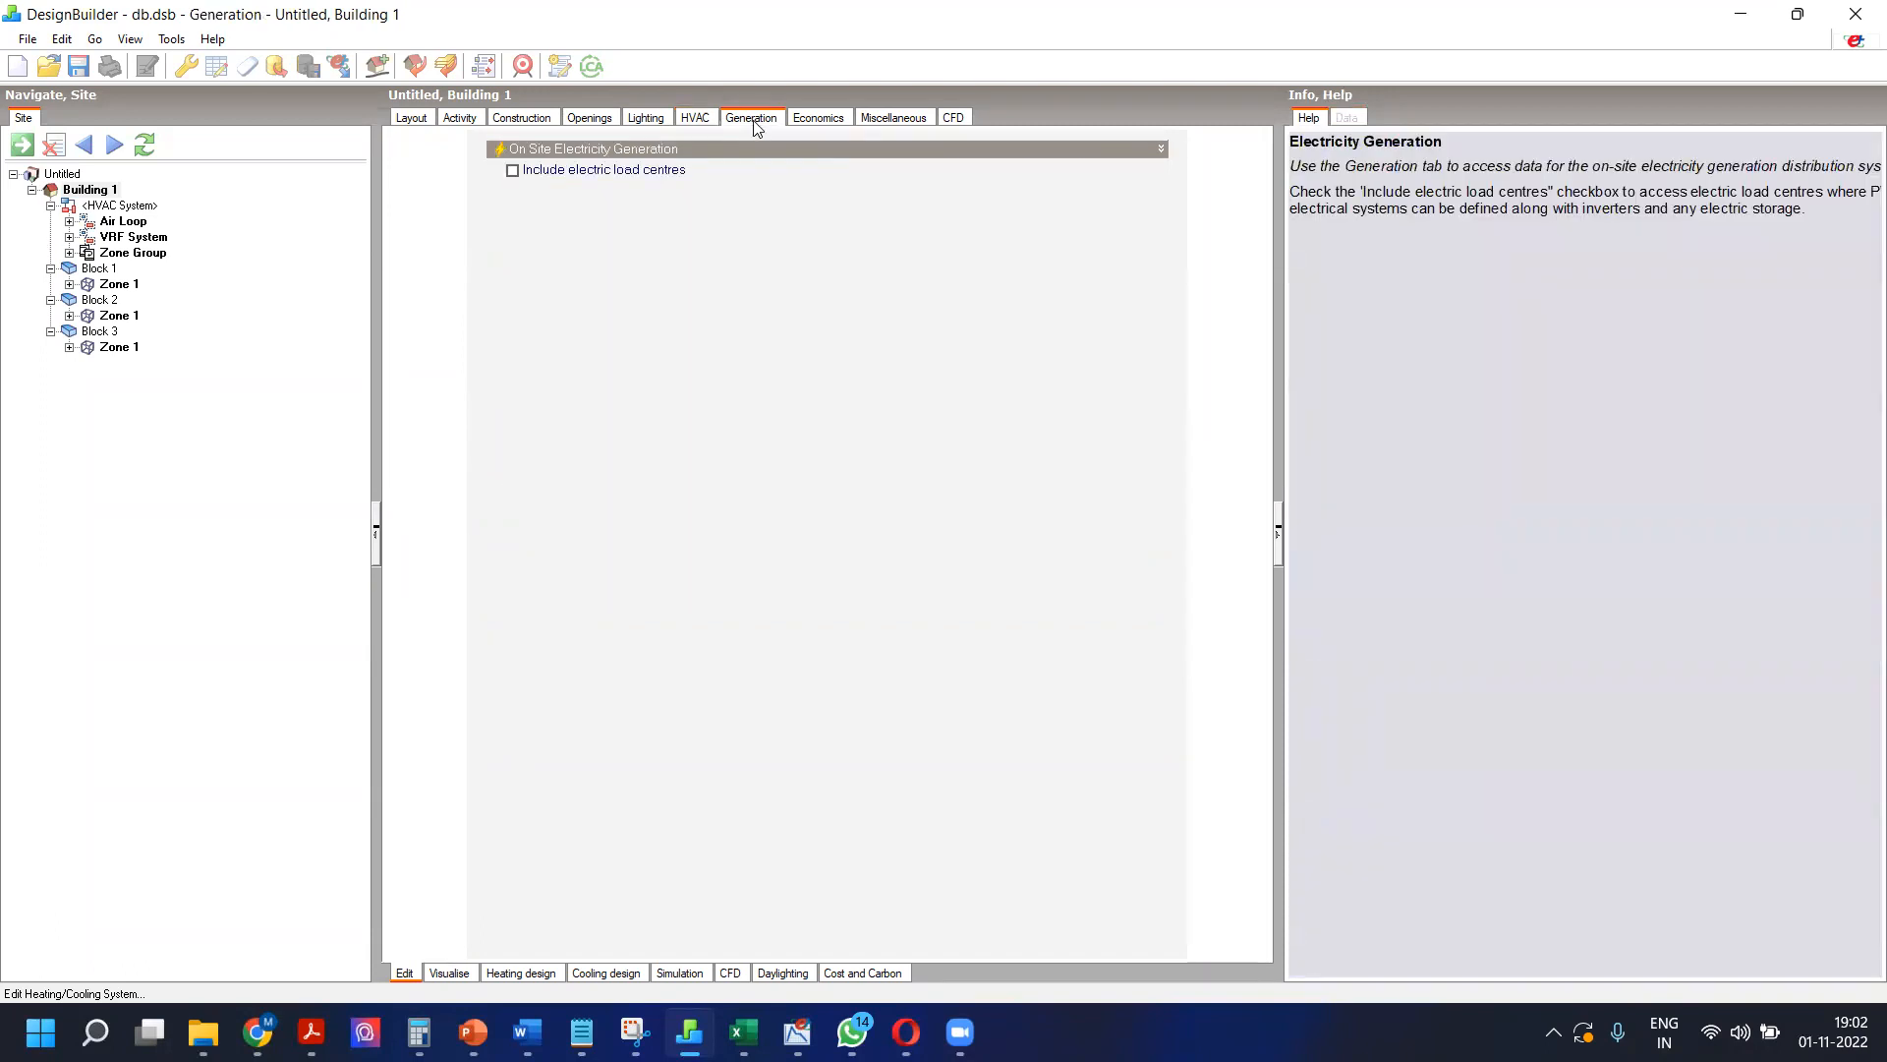
{"action": "left_click", "coordinate": [626, 173]}
{"action": "left_click", "coordinate": [828, 193]}
{"action": "left_click", "coordinate": [843, 201]}
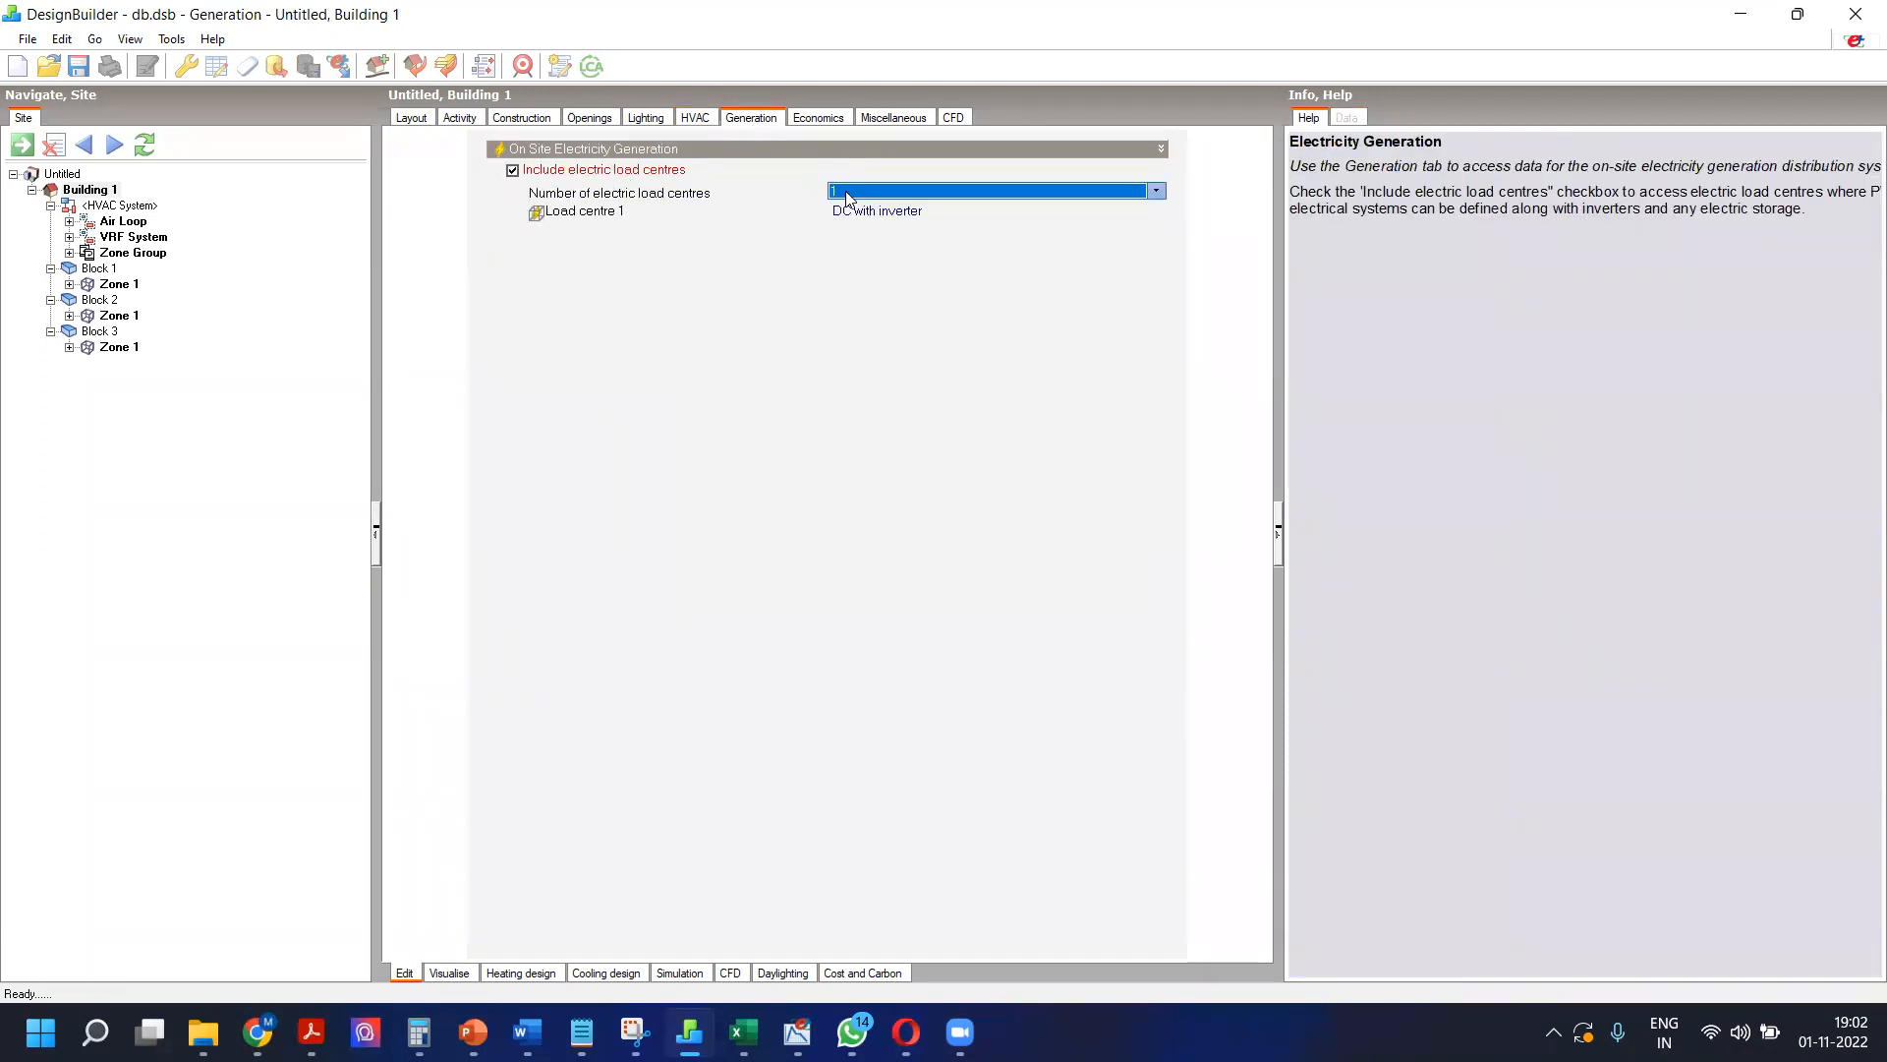
Step: Exclude electric load centres from the building's on-site generation and display the building's HVAC system layout
{"action": "left_click", "coordinate": [587, 172]}
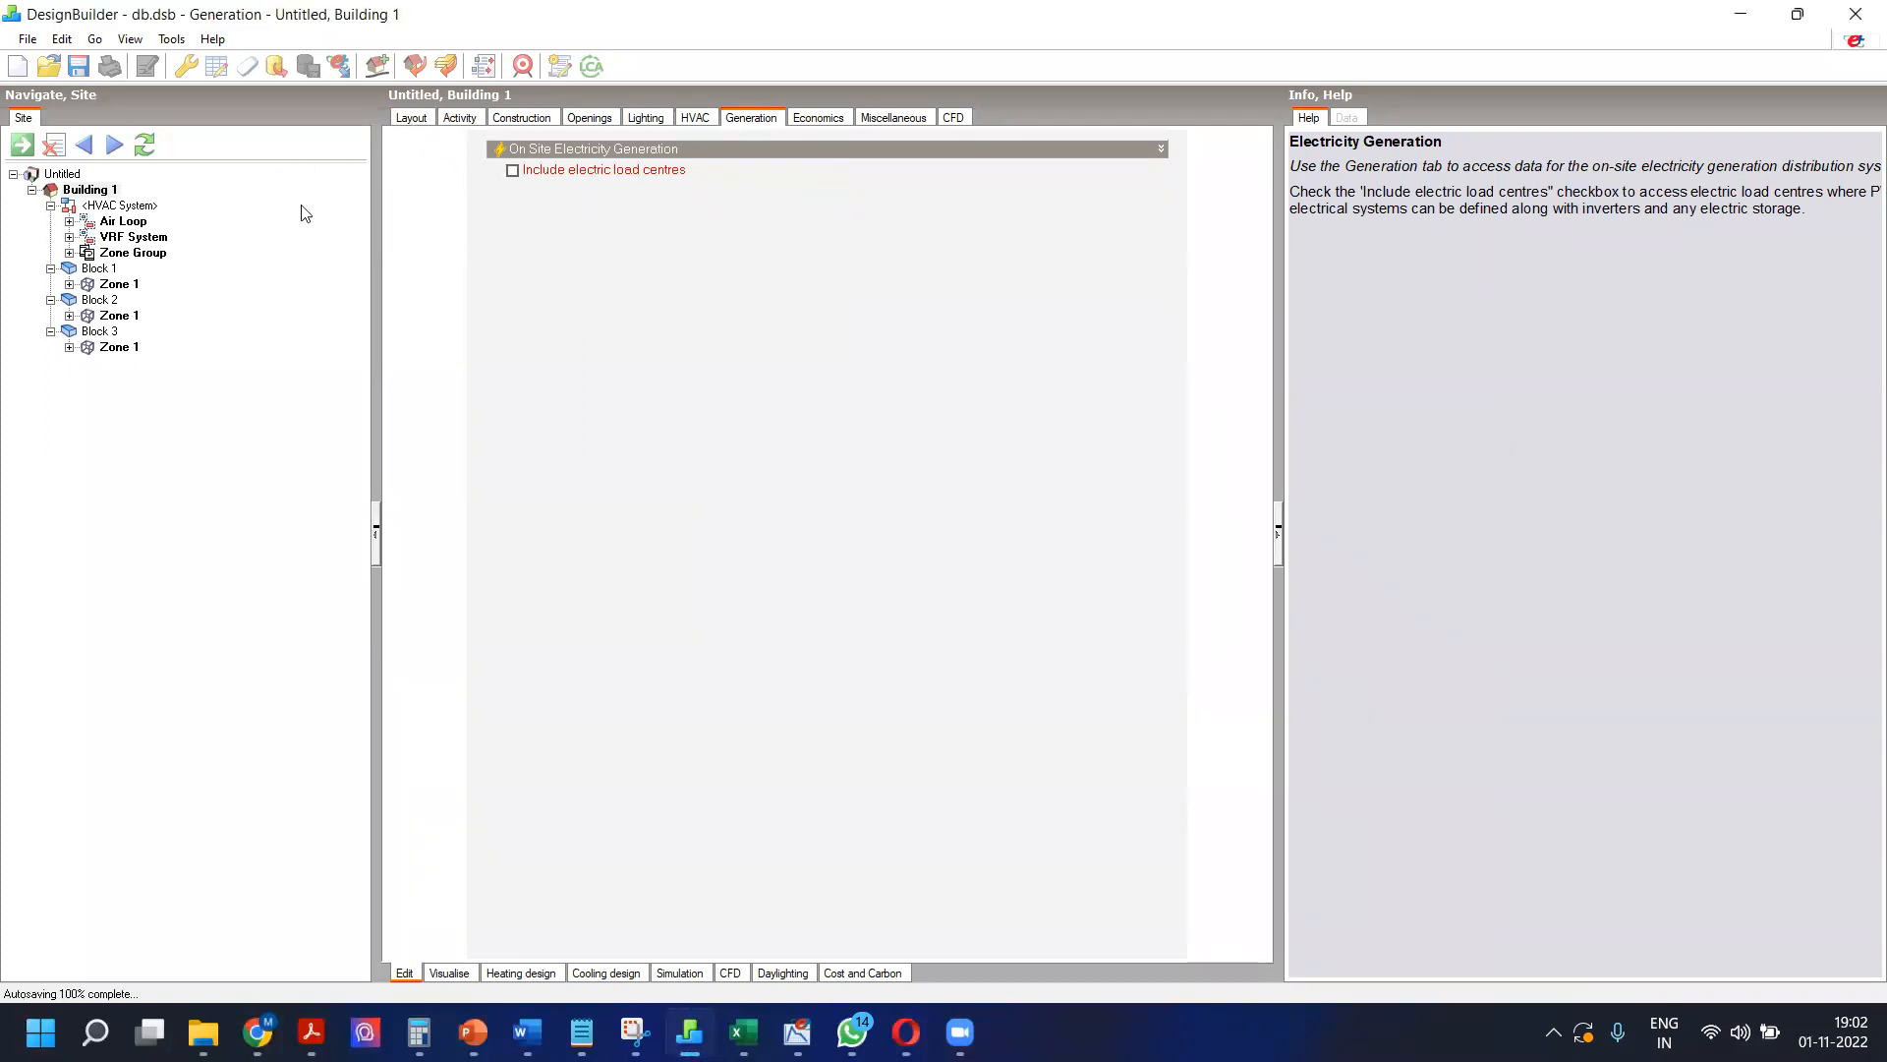
{"action": "left_click", "coordinate": [136, 207]}
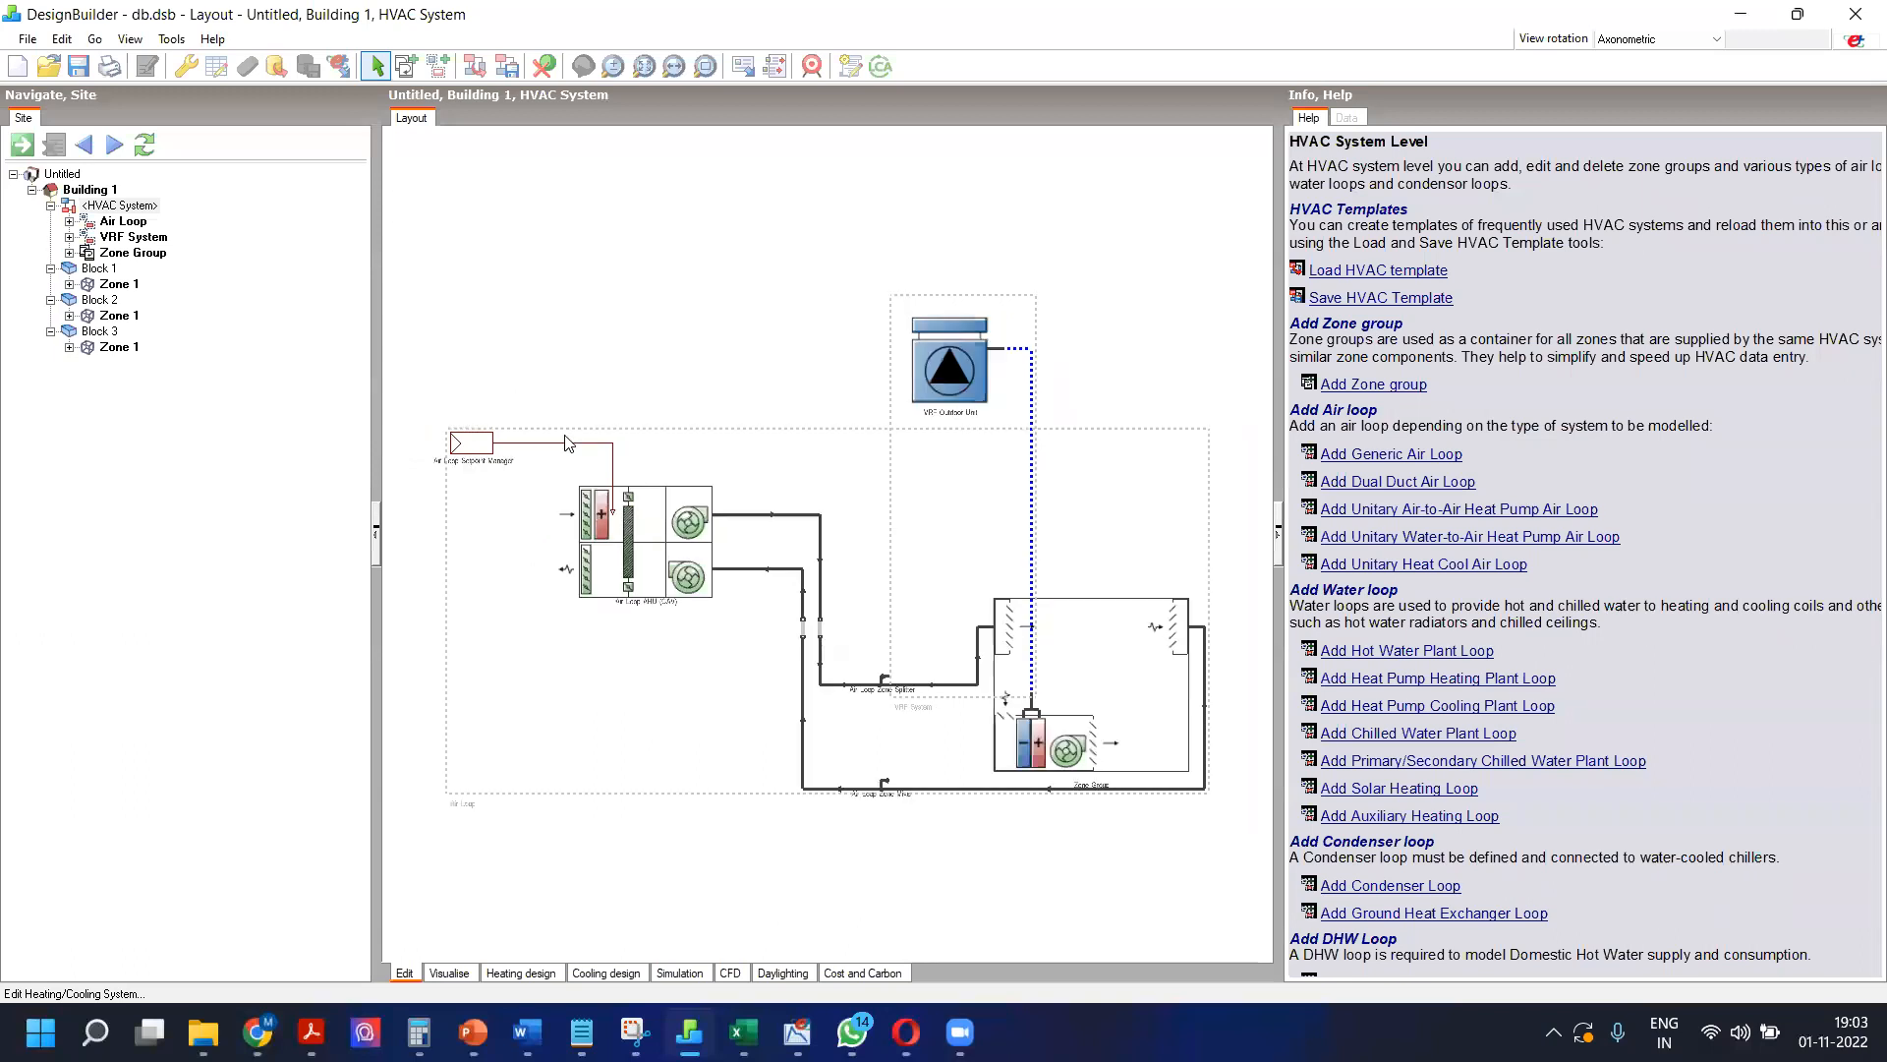
{"action": "scroll", "coordinate": [932, 454], "scroll_direction": "up", "scroll_amount": 2}
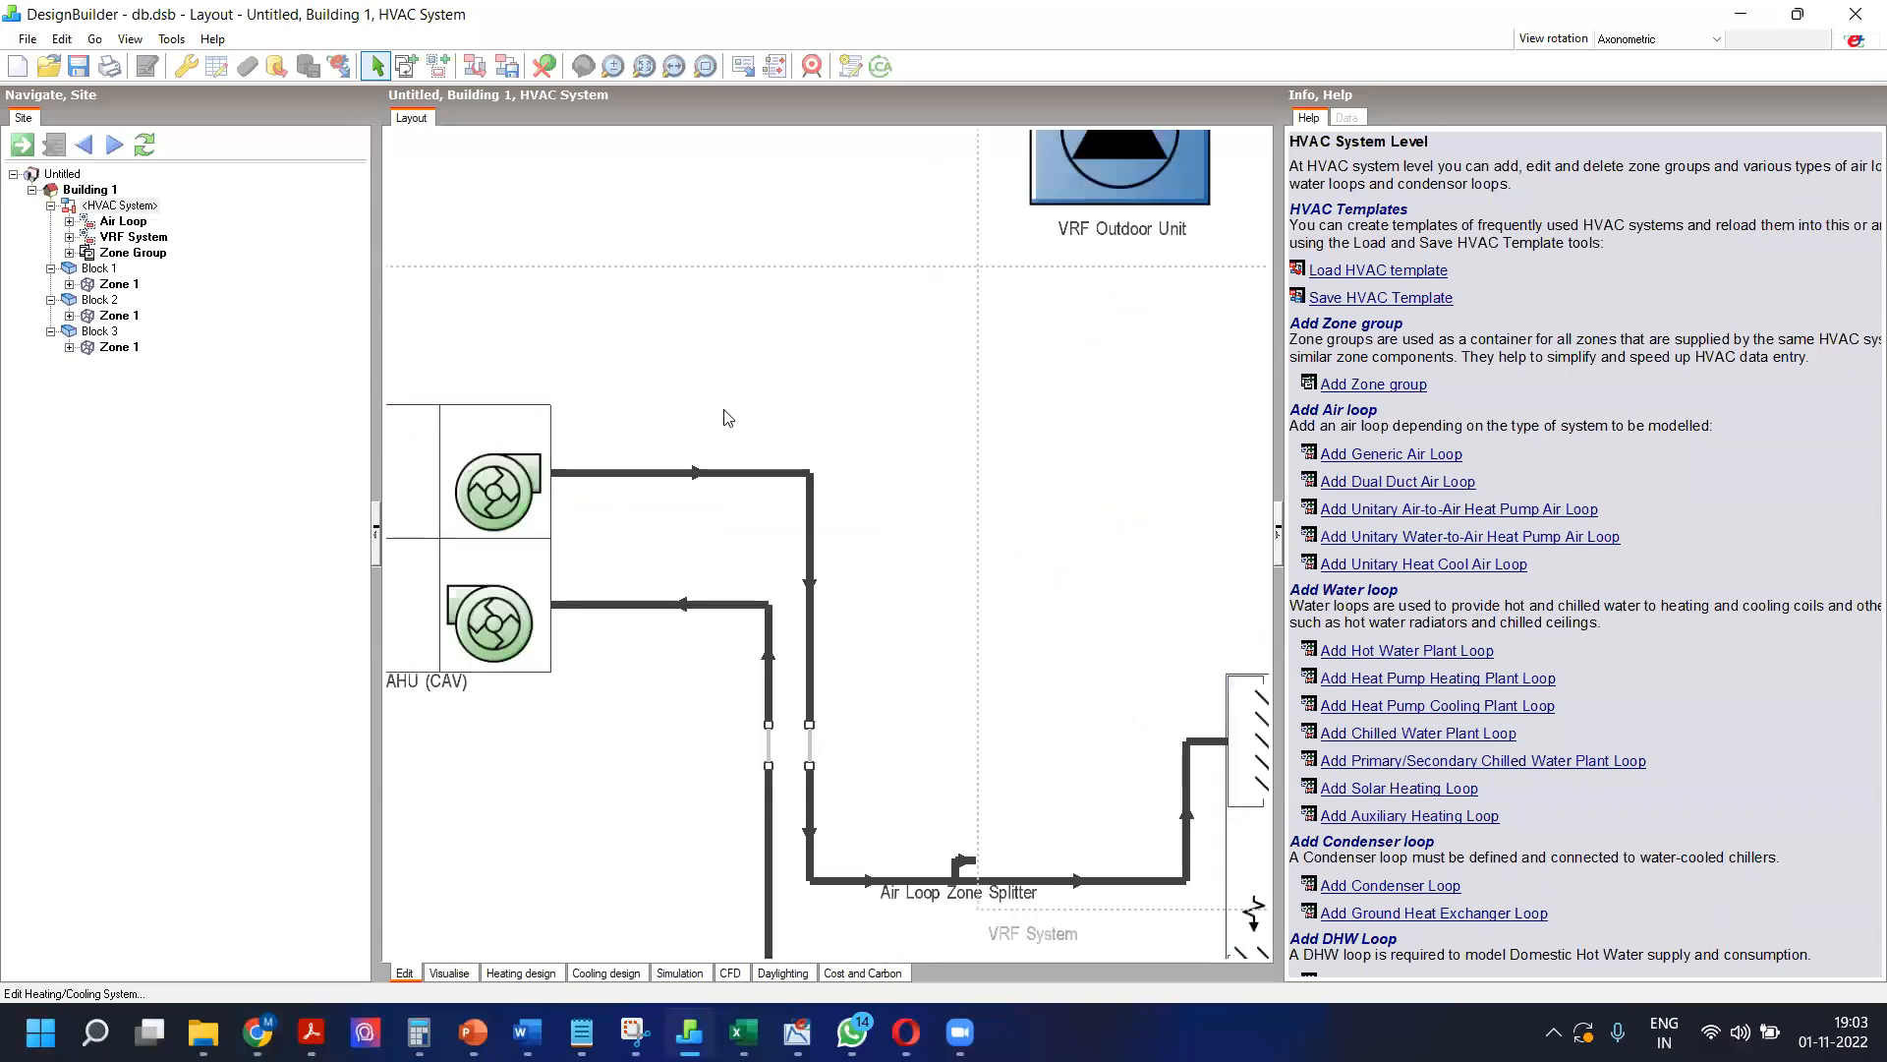
{"action": "scroll", "coordinate": [725, 417], "scroll_direction": "down", "scroll_amount": 1}
Step: Open the HVAC zone group to view its zones' layouts and return to the HVAC system level
{"action": "double_click", "coordinate": [1075, 735]}
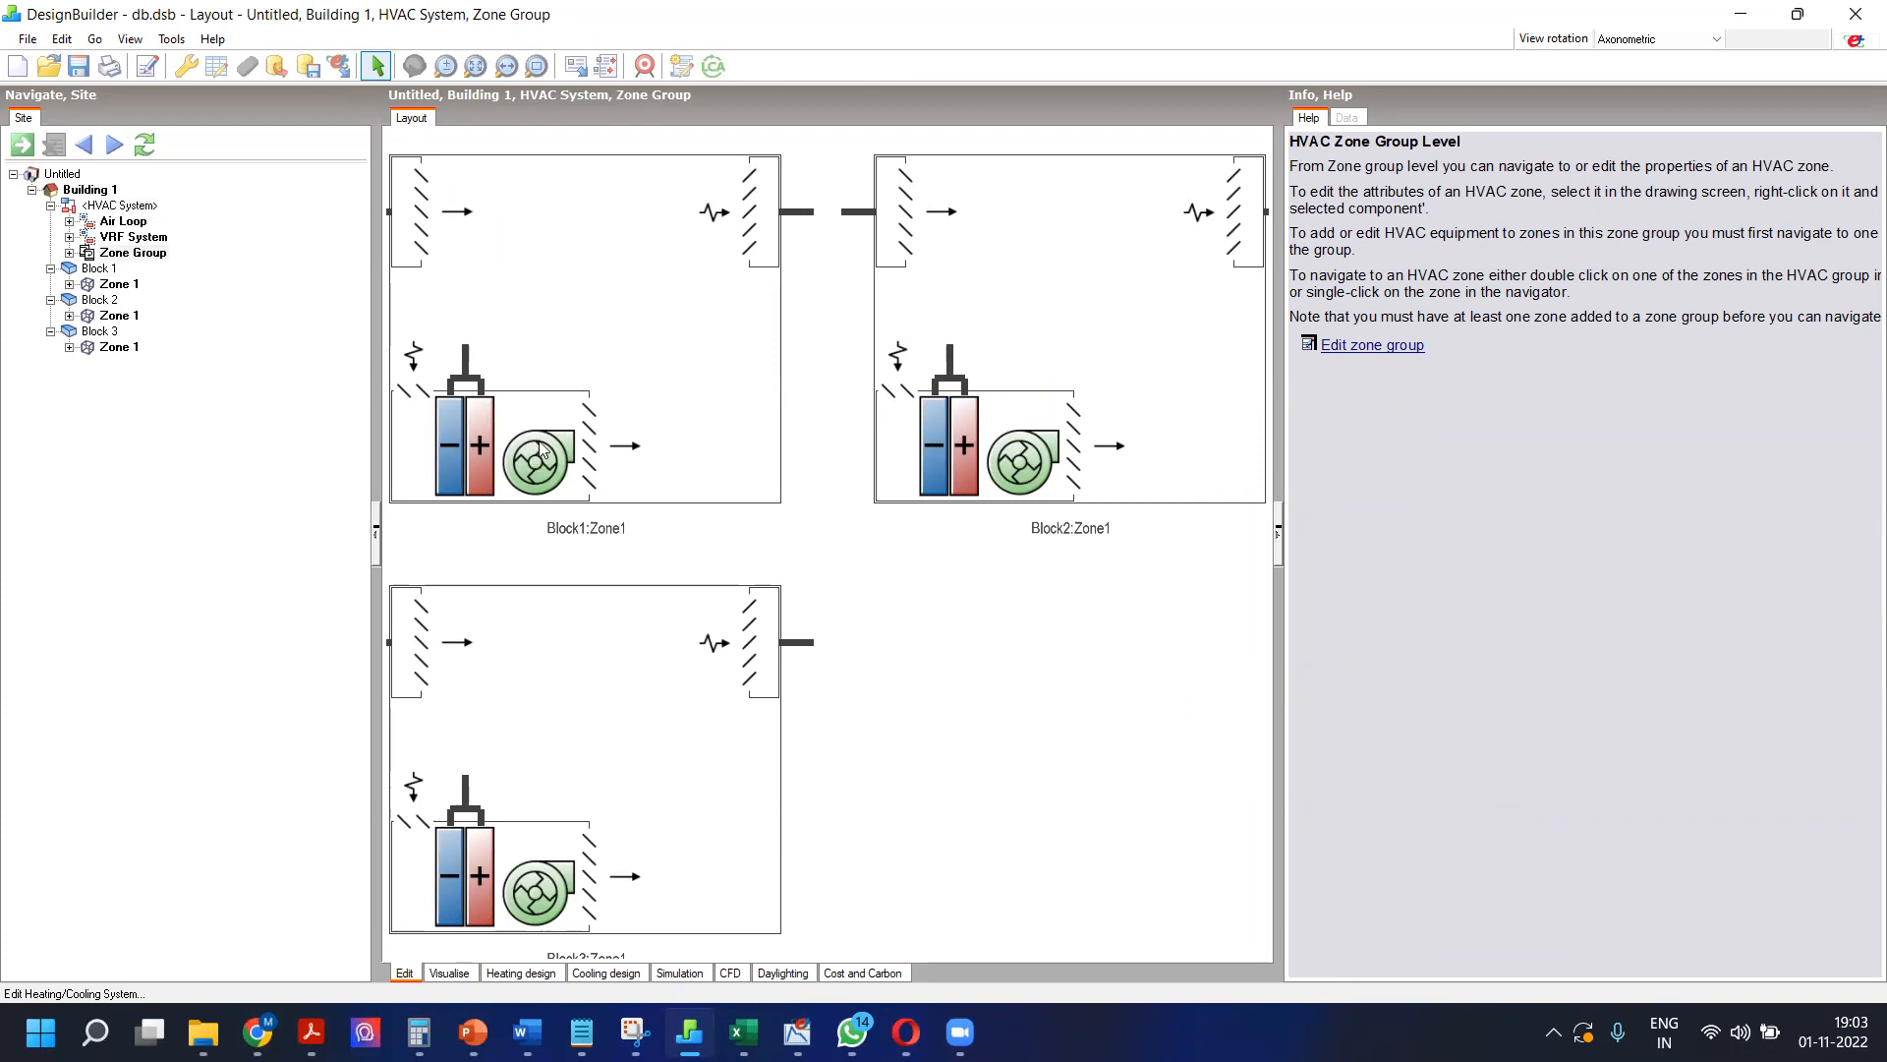
{"action": "right_click", "coordinate": [601, 346]}
{"action": "left_click", "coordinate": [634, 356]}
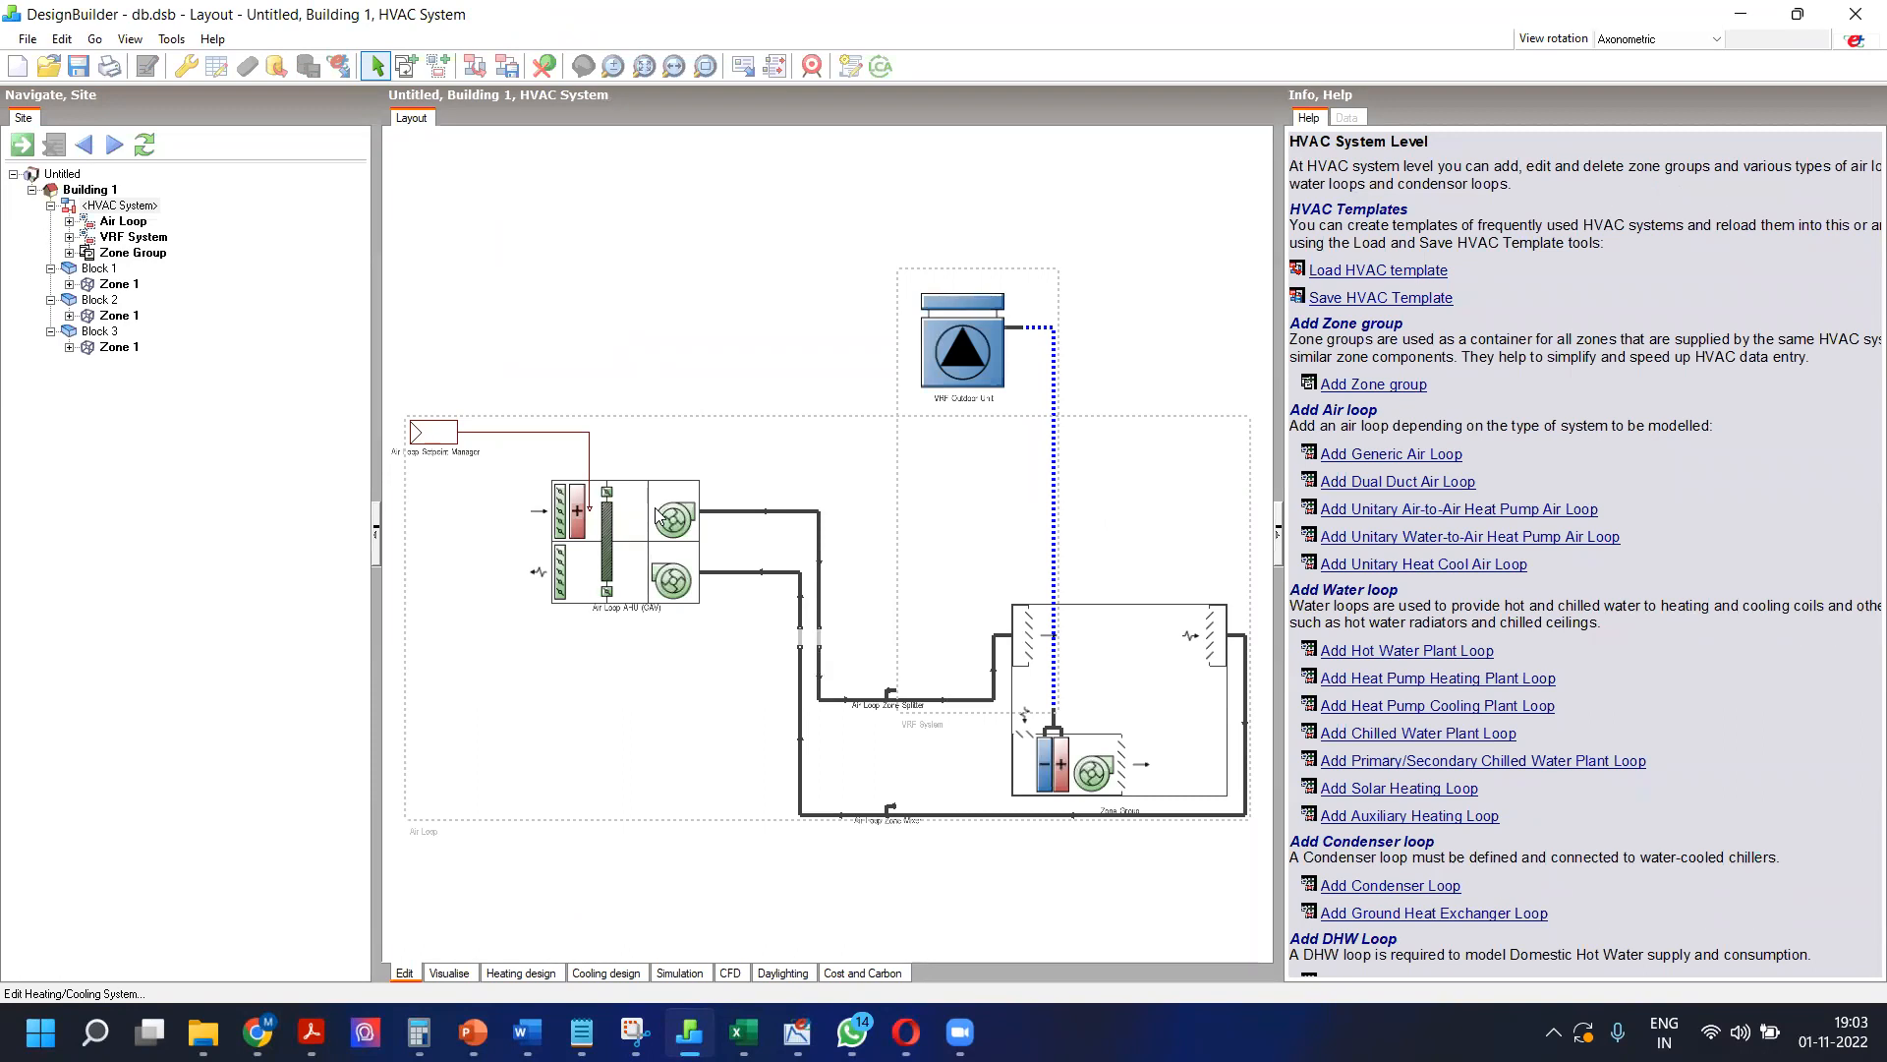
Step: Start loading an HVAC template and browse the full list of detailed heating and cooling system templates
{"action": "left_click", "coordinate": [1339, 271]}
{"action": "left_click", "coordinate": [1227, 295]}
{"action": "left_click", "coordinate": [1259, 295]}
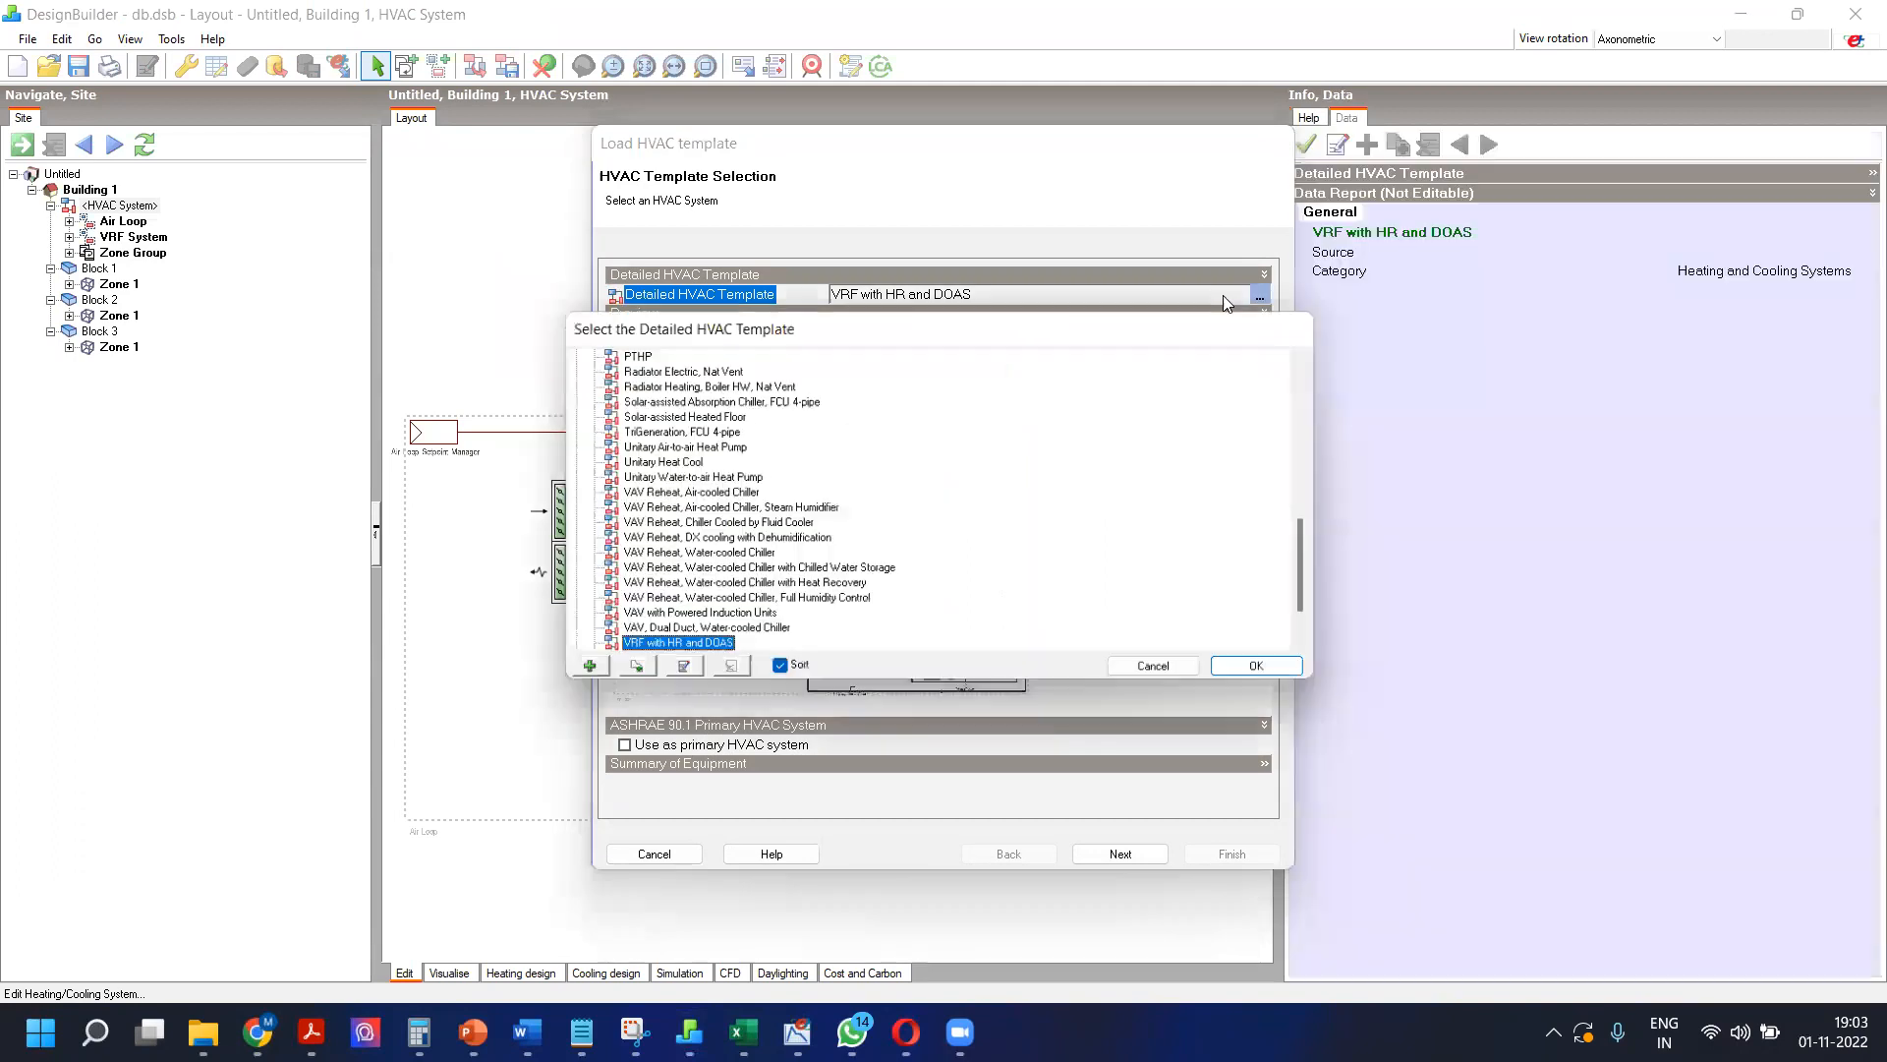
{"action": "scroll", "coordinate": [701, 398], "scroll_direction": "up", "scroll_amount": 7}
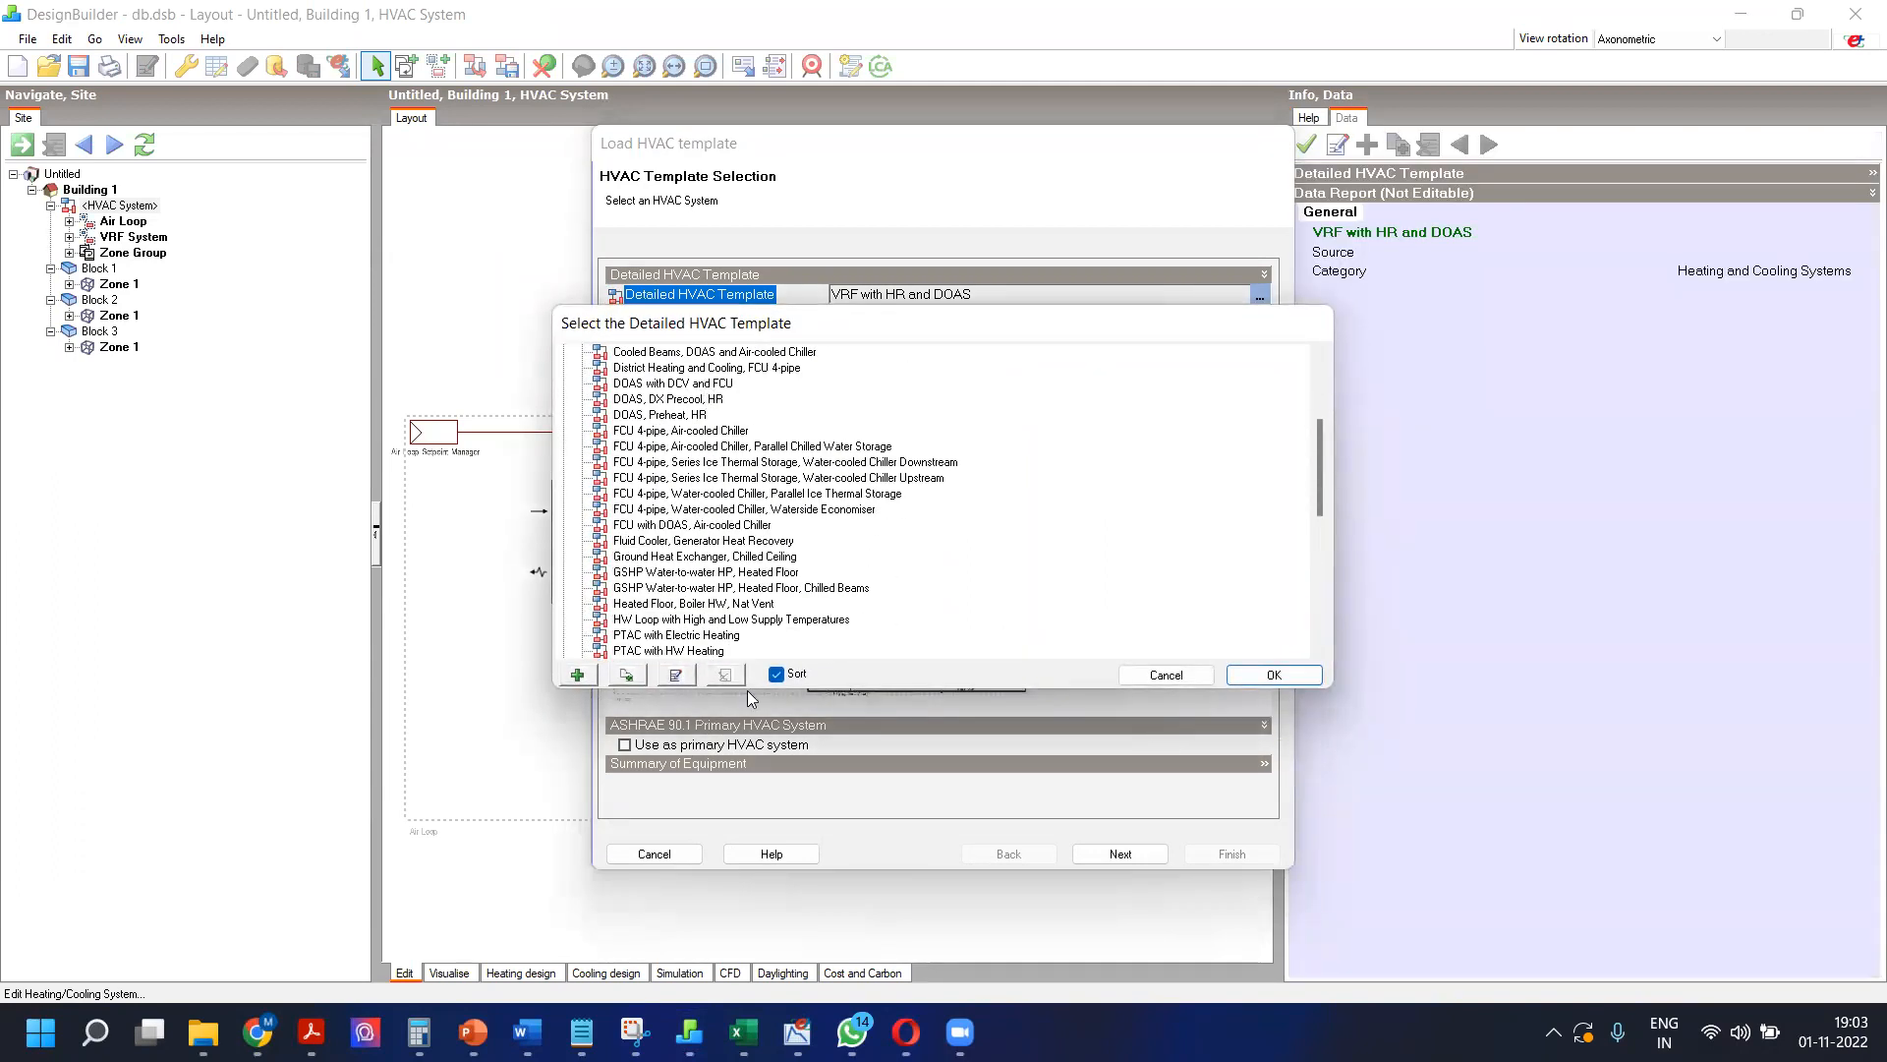
{"action": "double_click", "coordinate": [902, 327]}
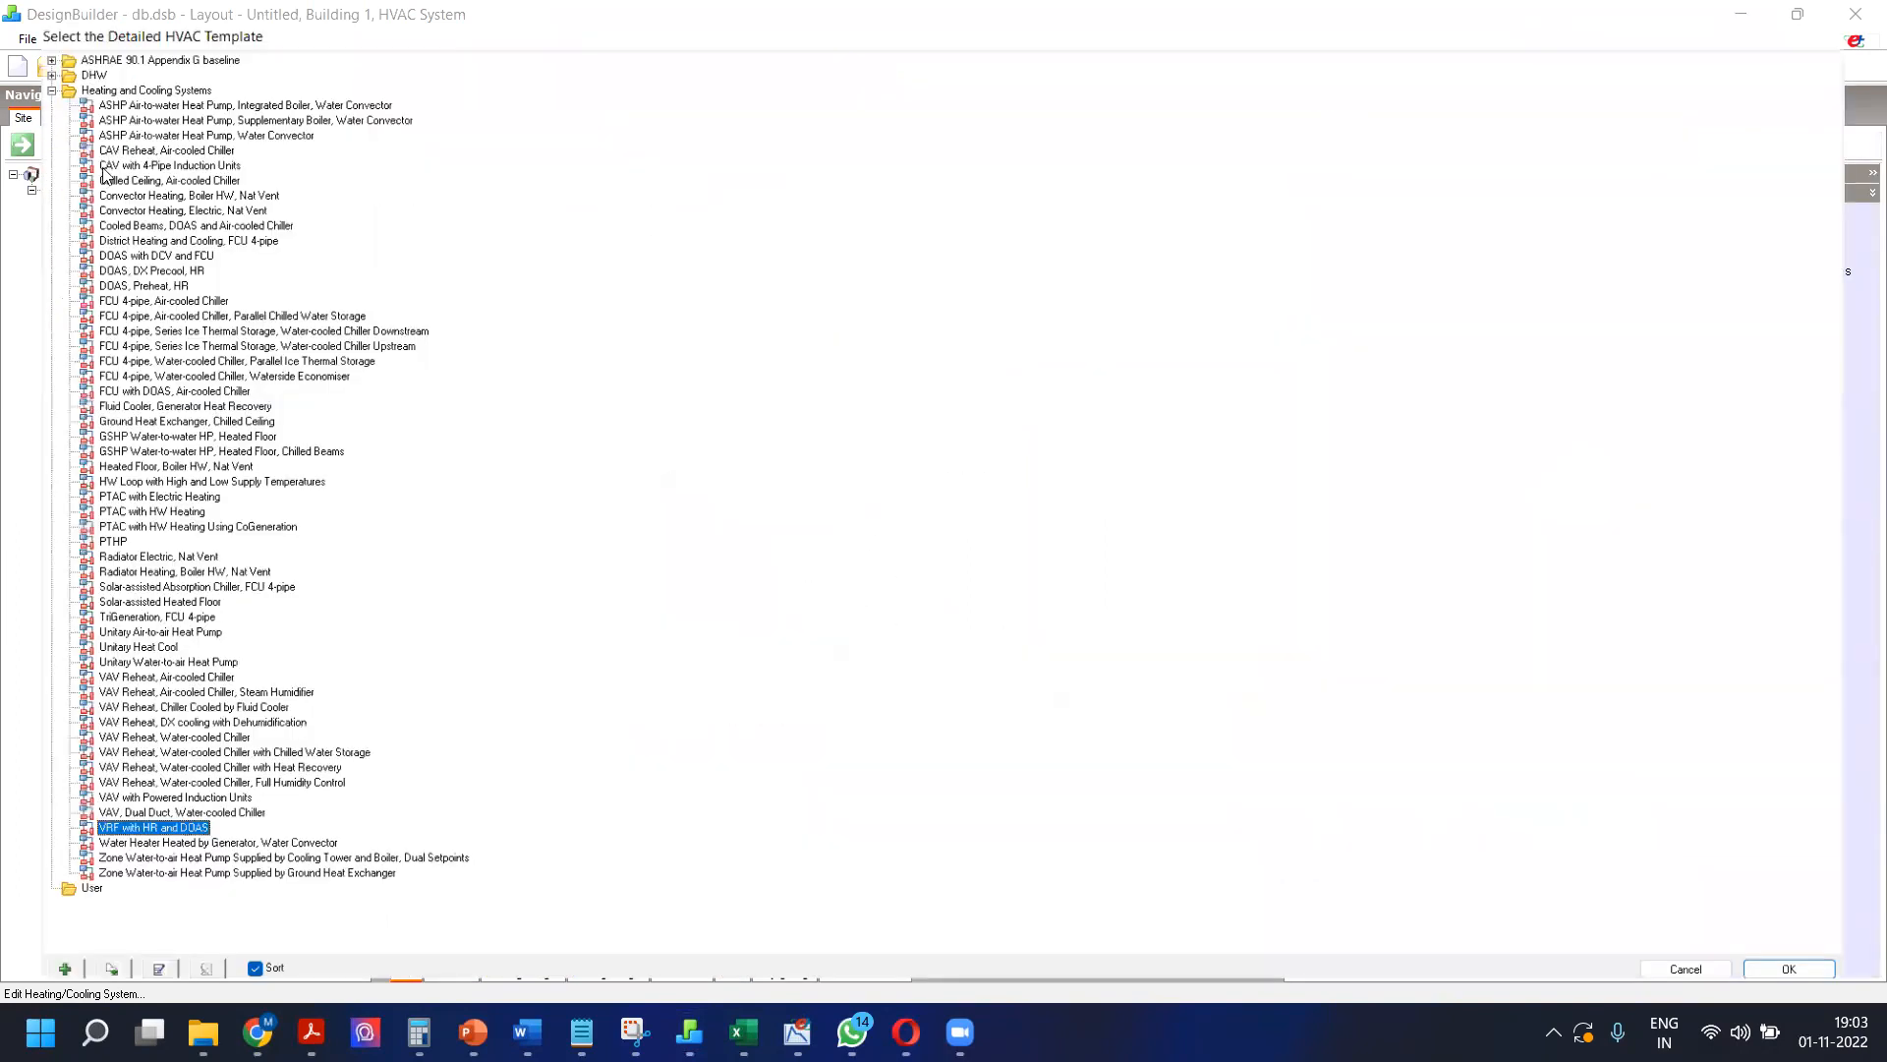
{"action": "left_click_drag", "start_coordinate": [119, 94], "coordinate": [139, 765]}
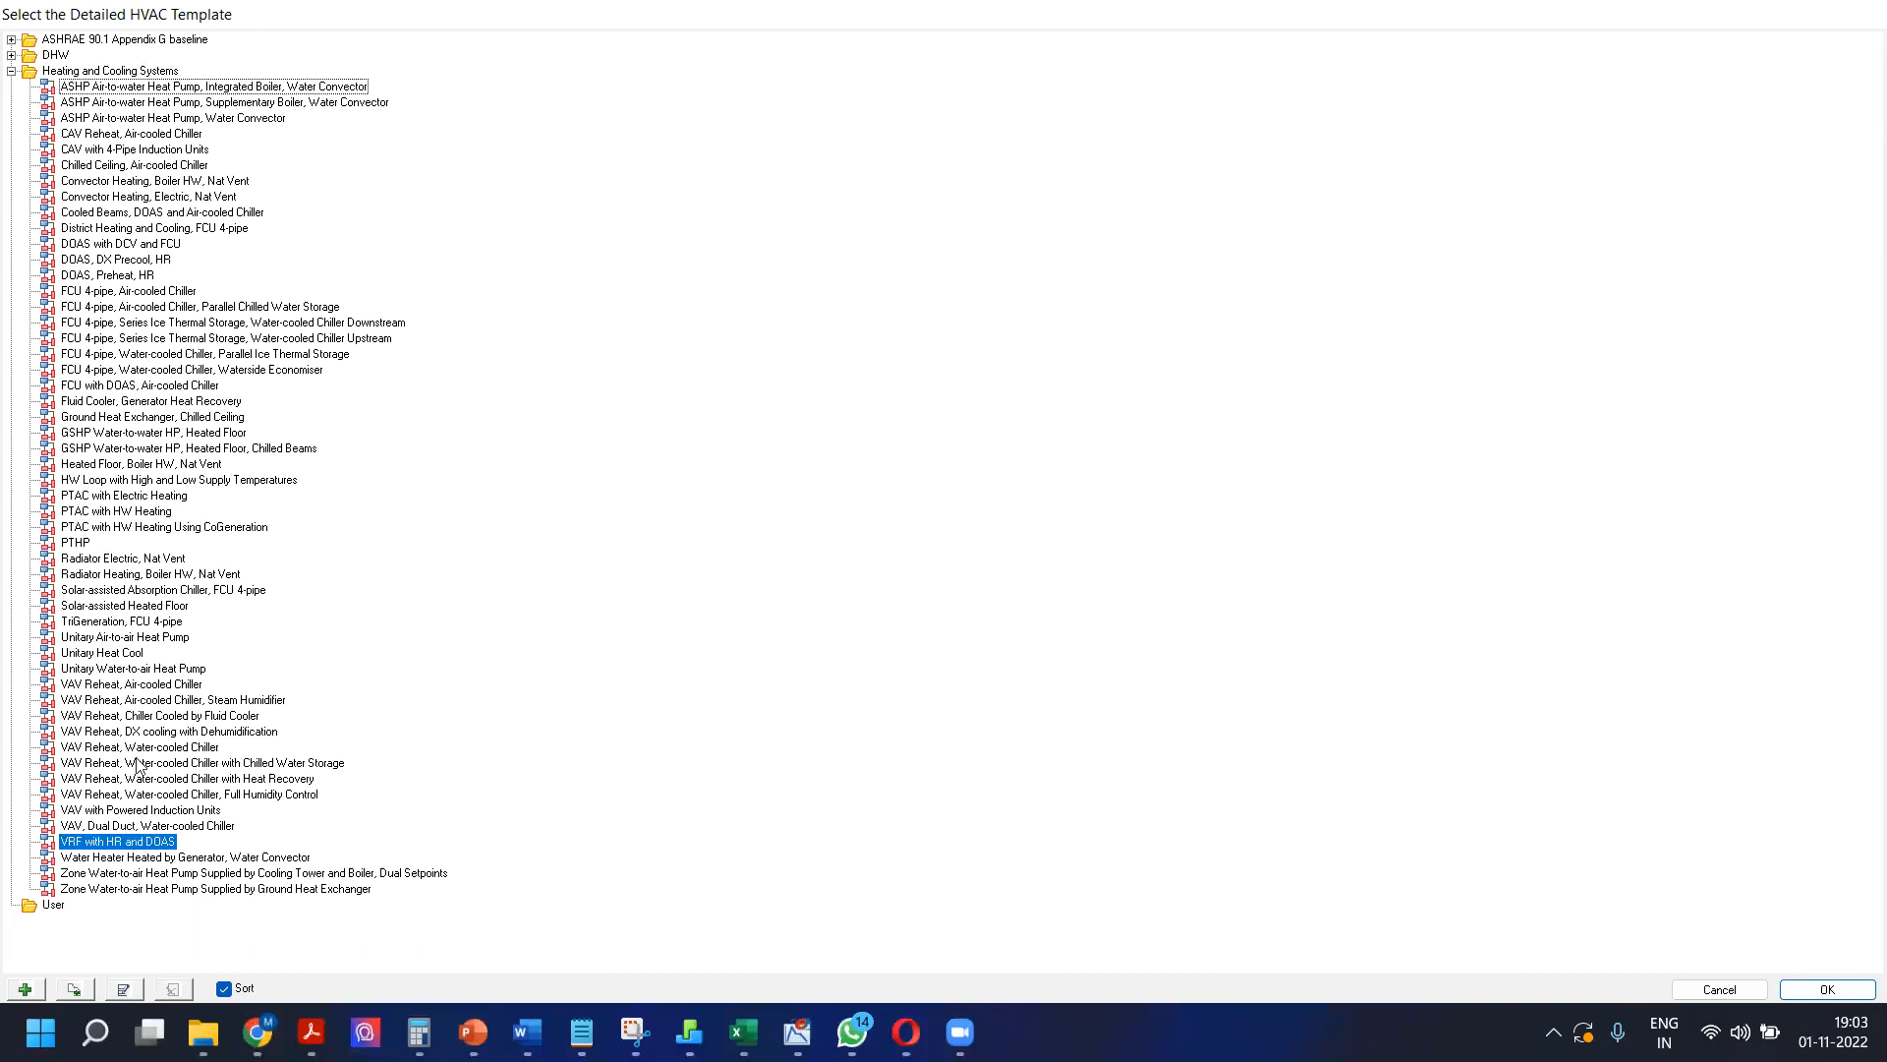
Step: Preview the FCU 4-pipe, Water-cooled Chiller, Parallel Ice Thermal Storage and Ground Heat Exchanger, Chilled Ceiling templates, and cancel the template load
{"action": "left_click", "coordinate": [150, 640]}
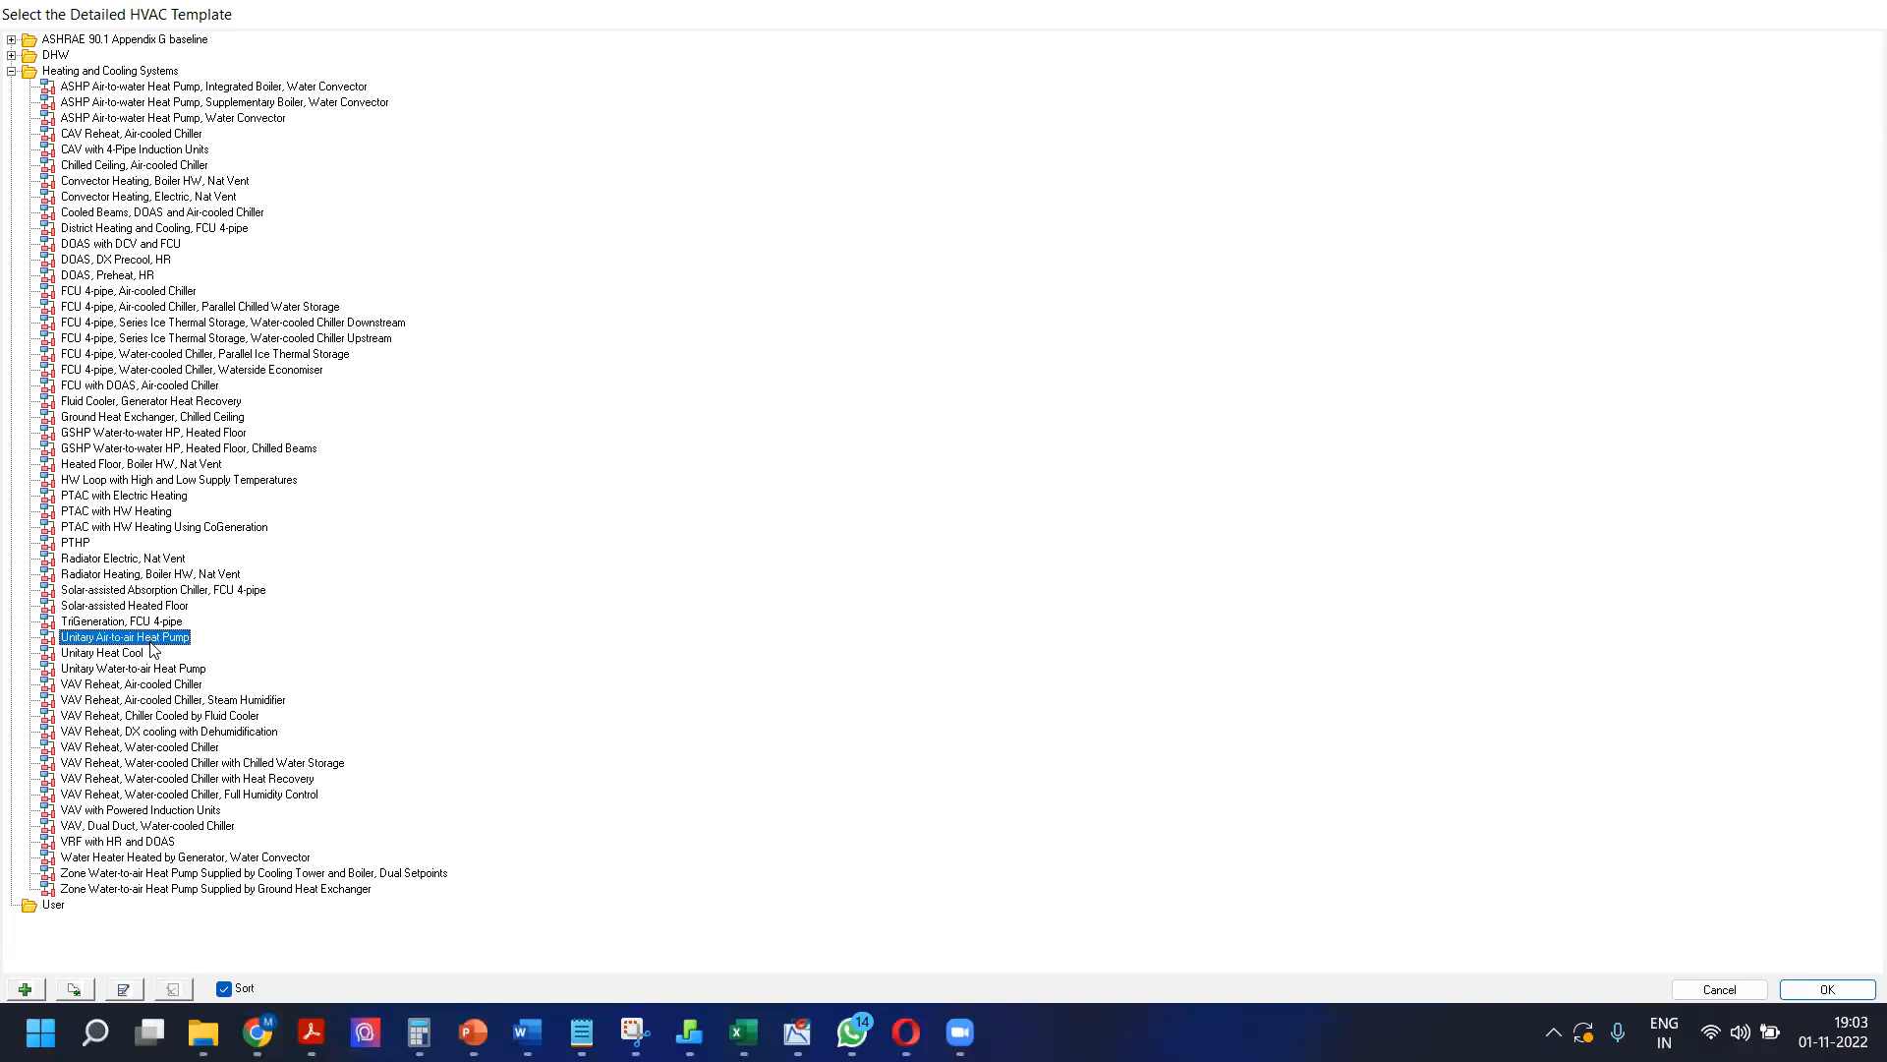
{"action": "left_click", "coordinate": [138, 592]}
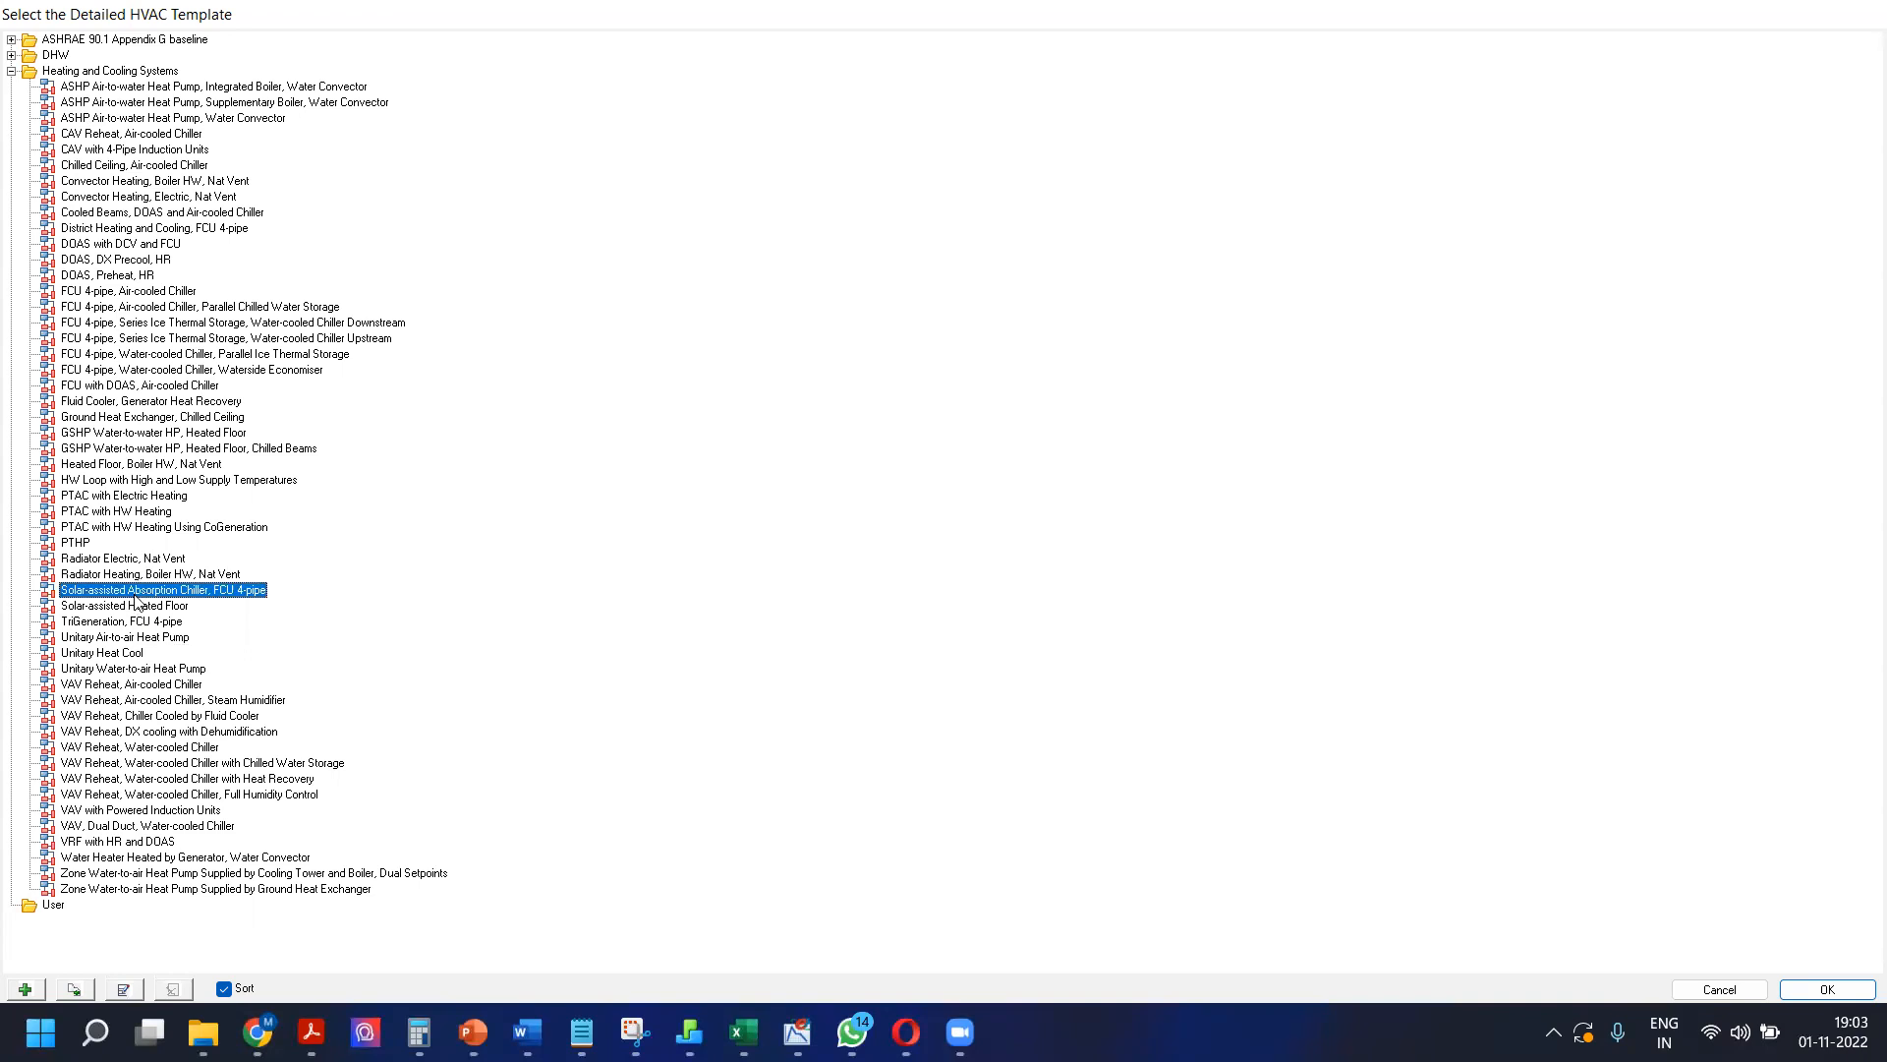
{"action": "double_click", "coordinate": [133, 354]}
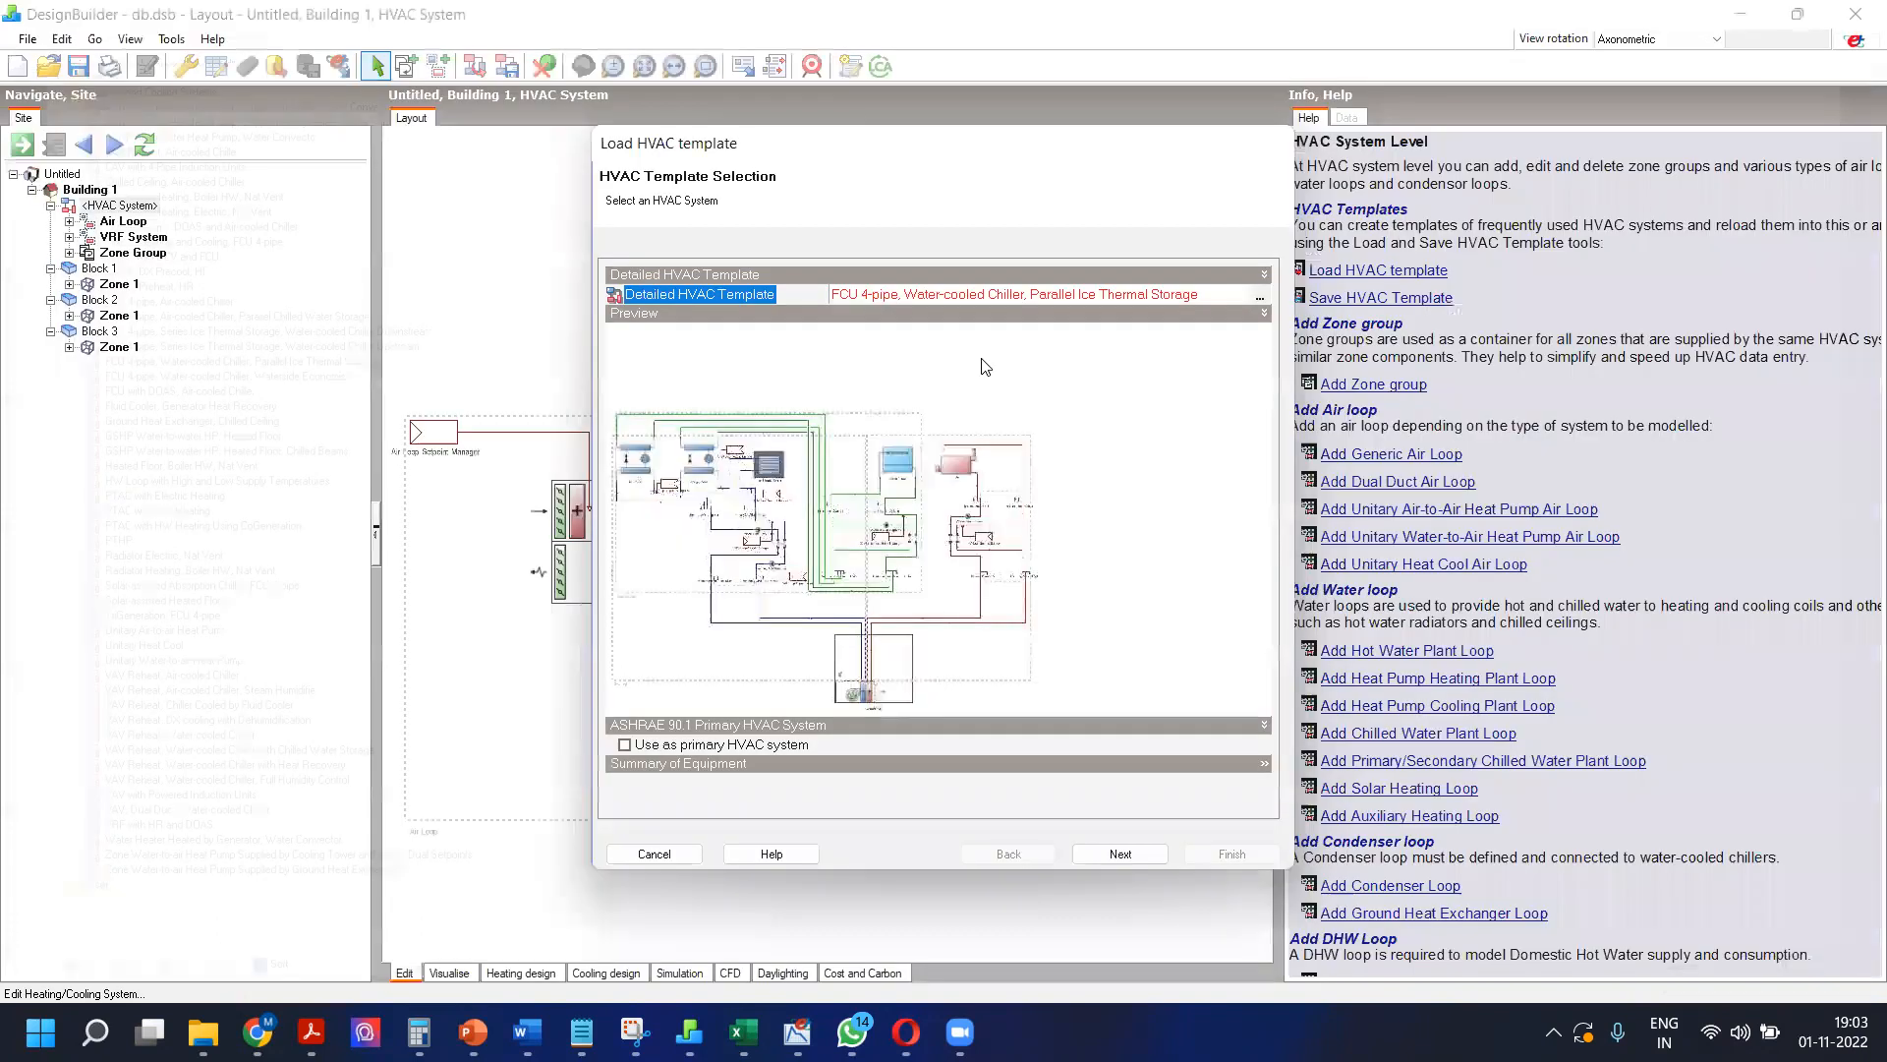
{"action": "left_click", "coordinate": [1261, 304]}
{"action": "double_click", "coordinate": [755, 478]}
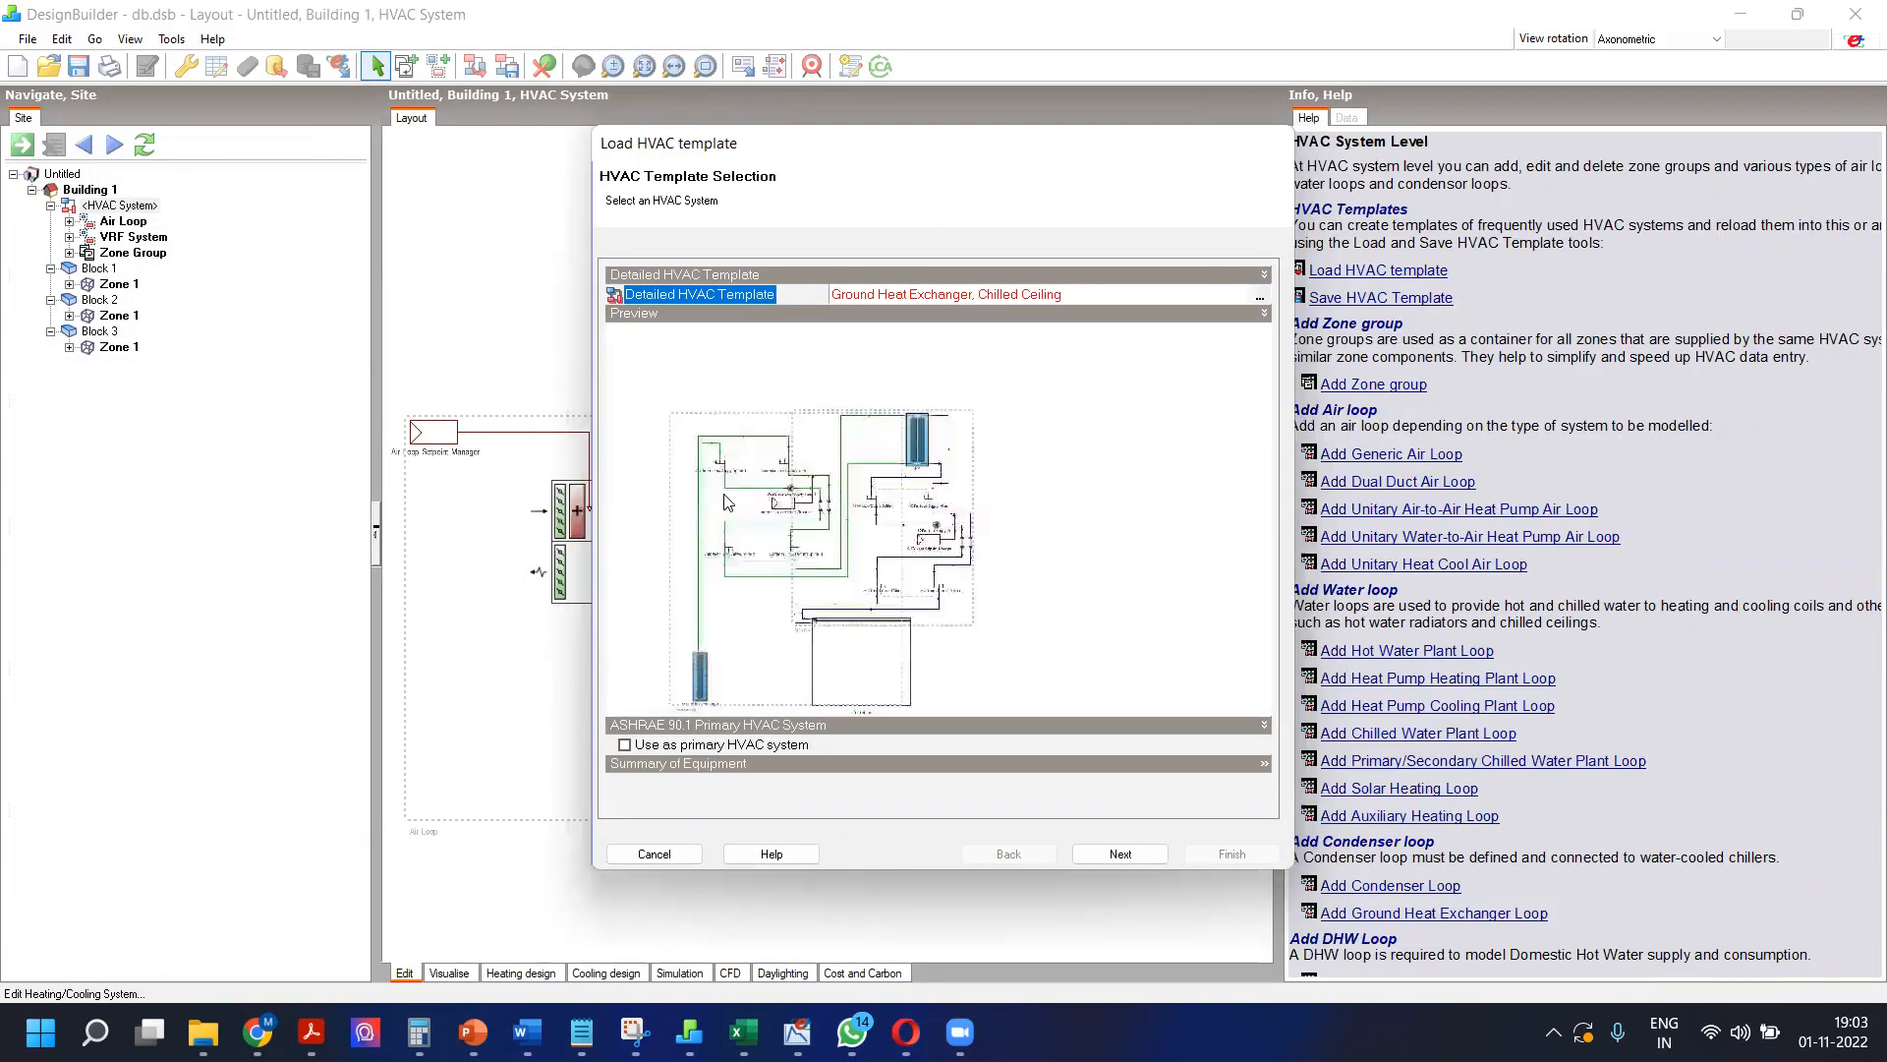
{"action": "left_click", "coordinate": [654, 855]}
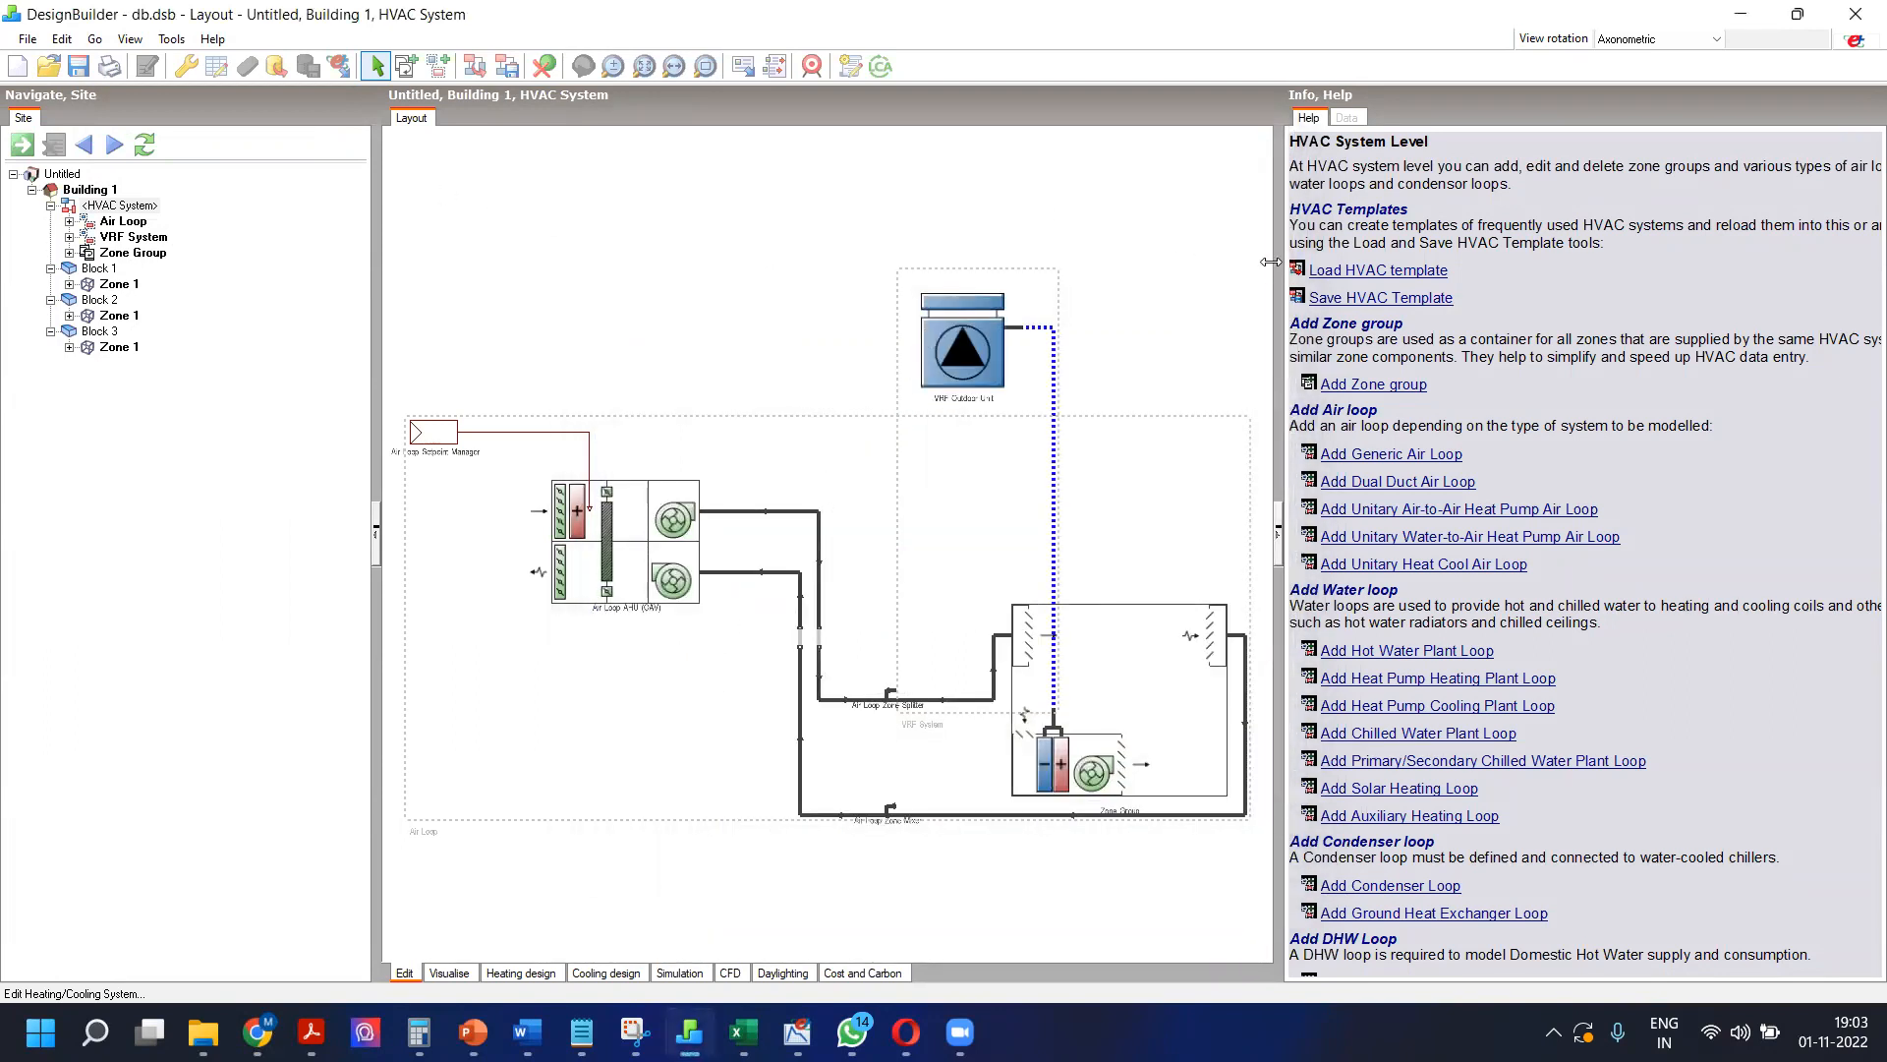
Step: Widen the HVAC layout area and open the VRF system's outdoor unit for editing
{"action": "left_click_drag", "start_coordinate": [1329, 266], "coordinate": [1334, 285]}
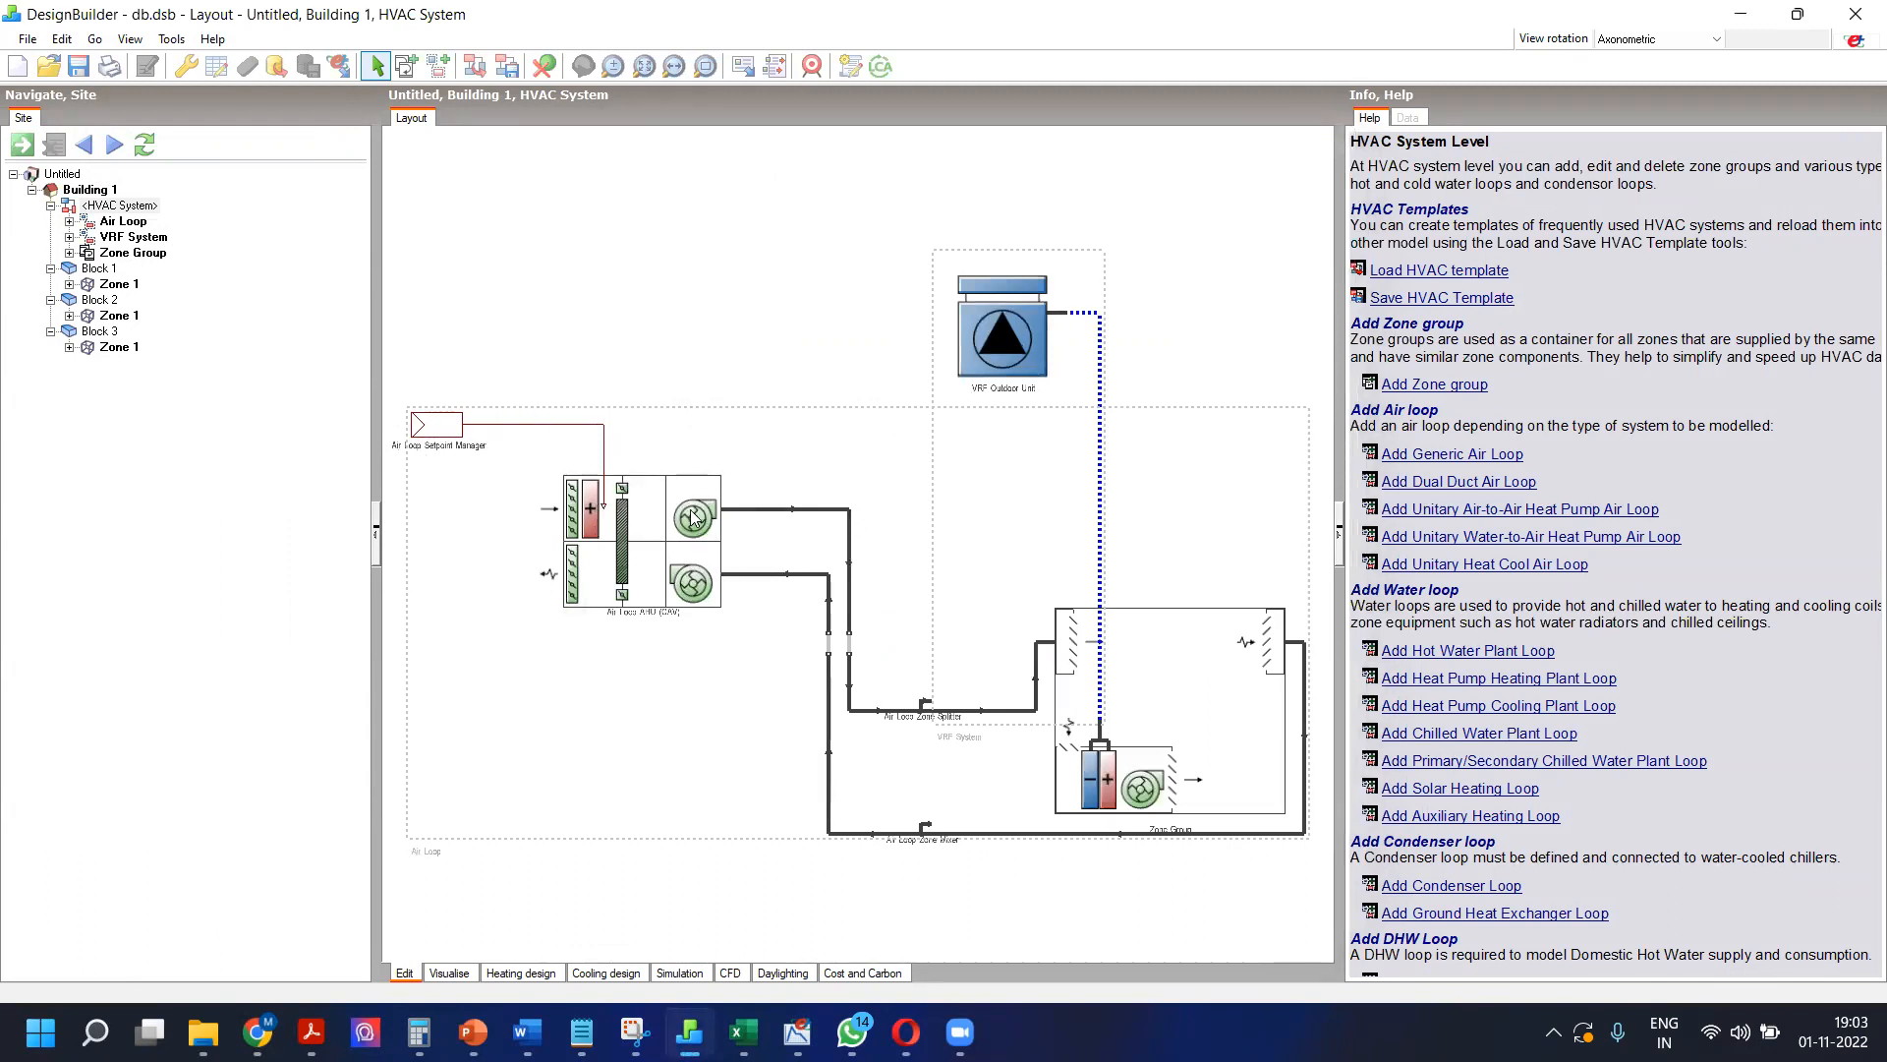
{"action": "scroll", "coordinate": [693, 529], "scroll_direction": "up", "scroll_amount": 1}
{"action": "scroll", "coordinate": [611, 511], "scroll_direction": "down", "scroll_amount": 1}
{"action": "double_click", "coordinate": [991, 315]}
{"action": "double_click", "coordinate": [815, 305]}
{"action": "right_click", "coordinate": [865, 417]}
{"action": "left_click", "coordinate": [912, 460]}
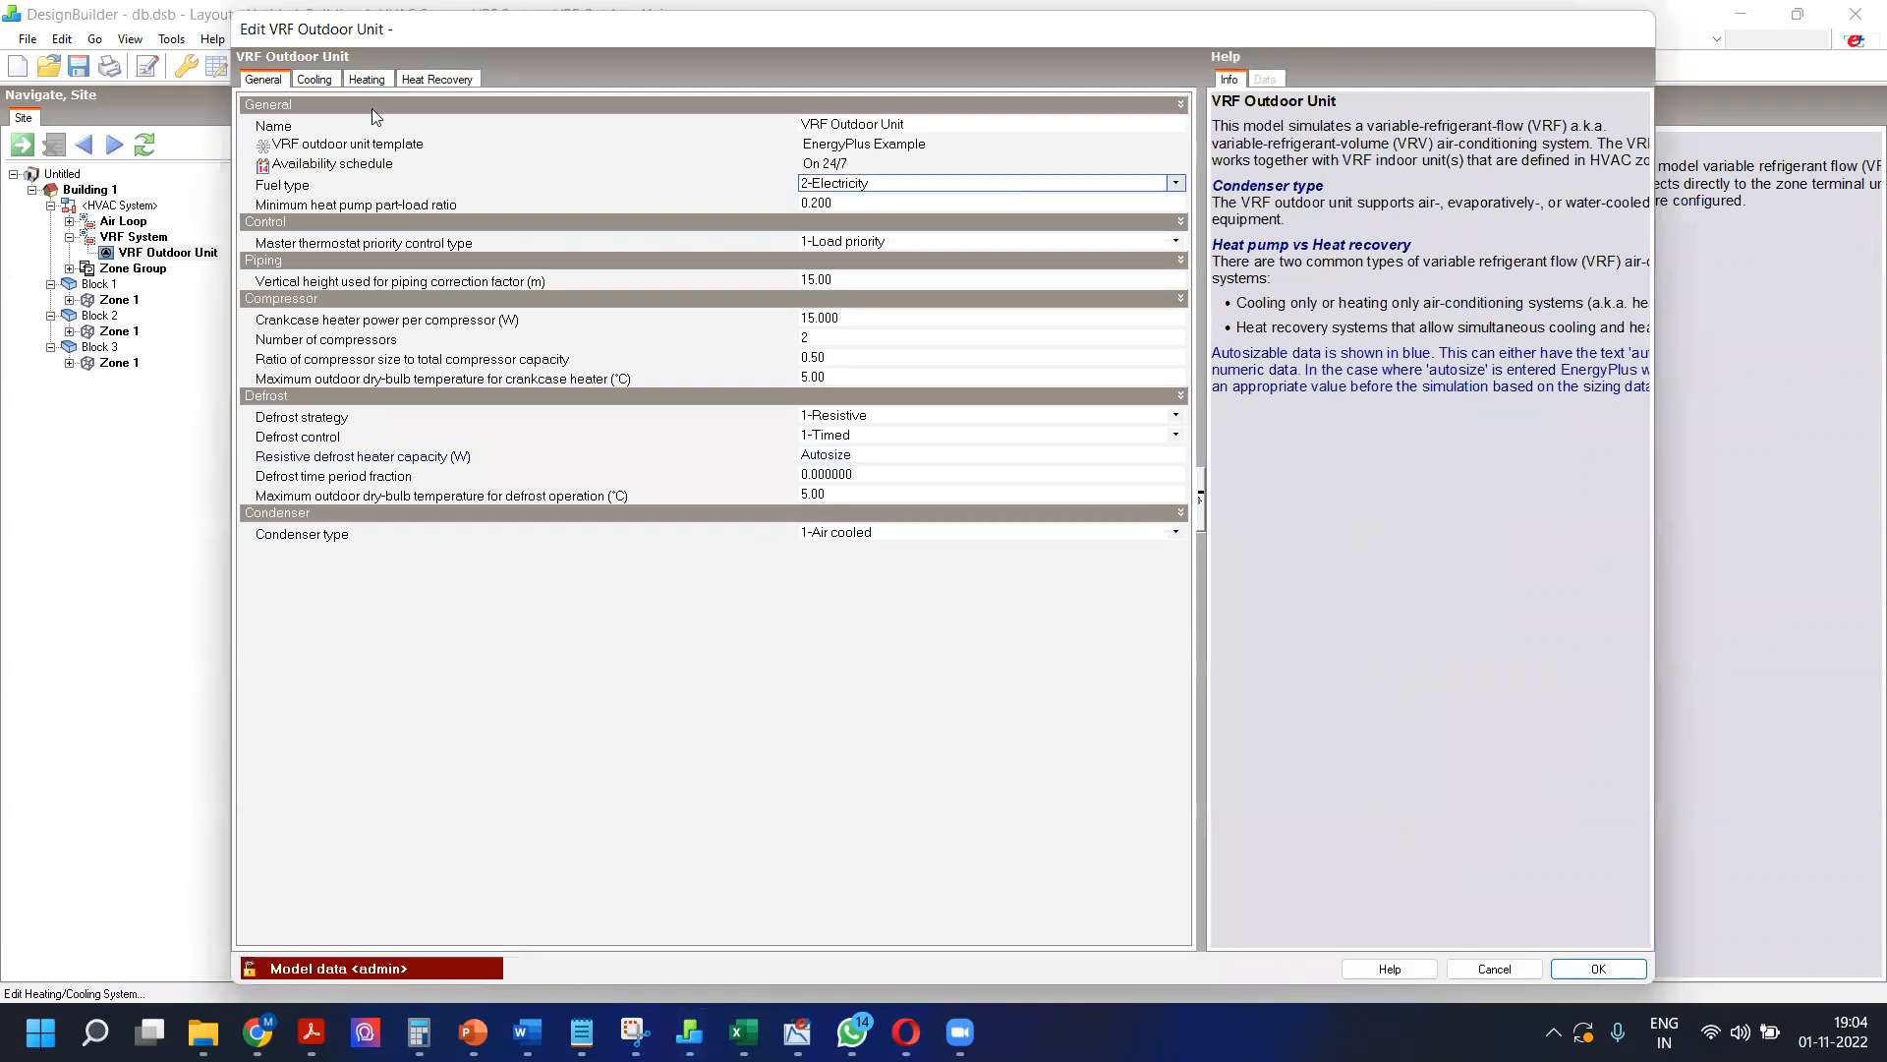
Step: Examine the VRF outdoor unit's cooling settings, including the gross rated cooling COP, and return to its general settings
{"action": "left_click", "coordinate": [314, 78]}
{"action": "left_click", "coordinate": [845, 145]}
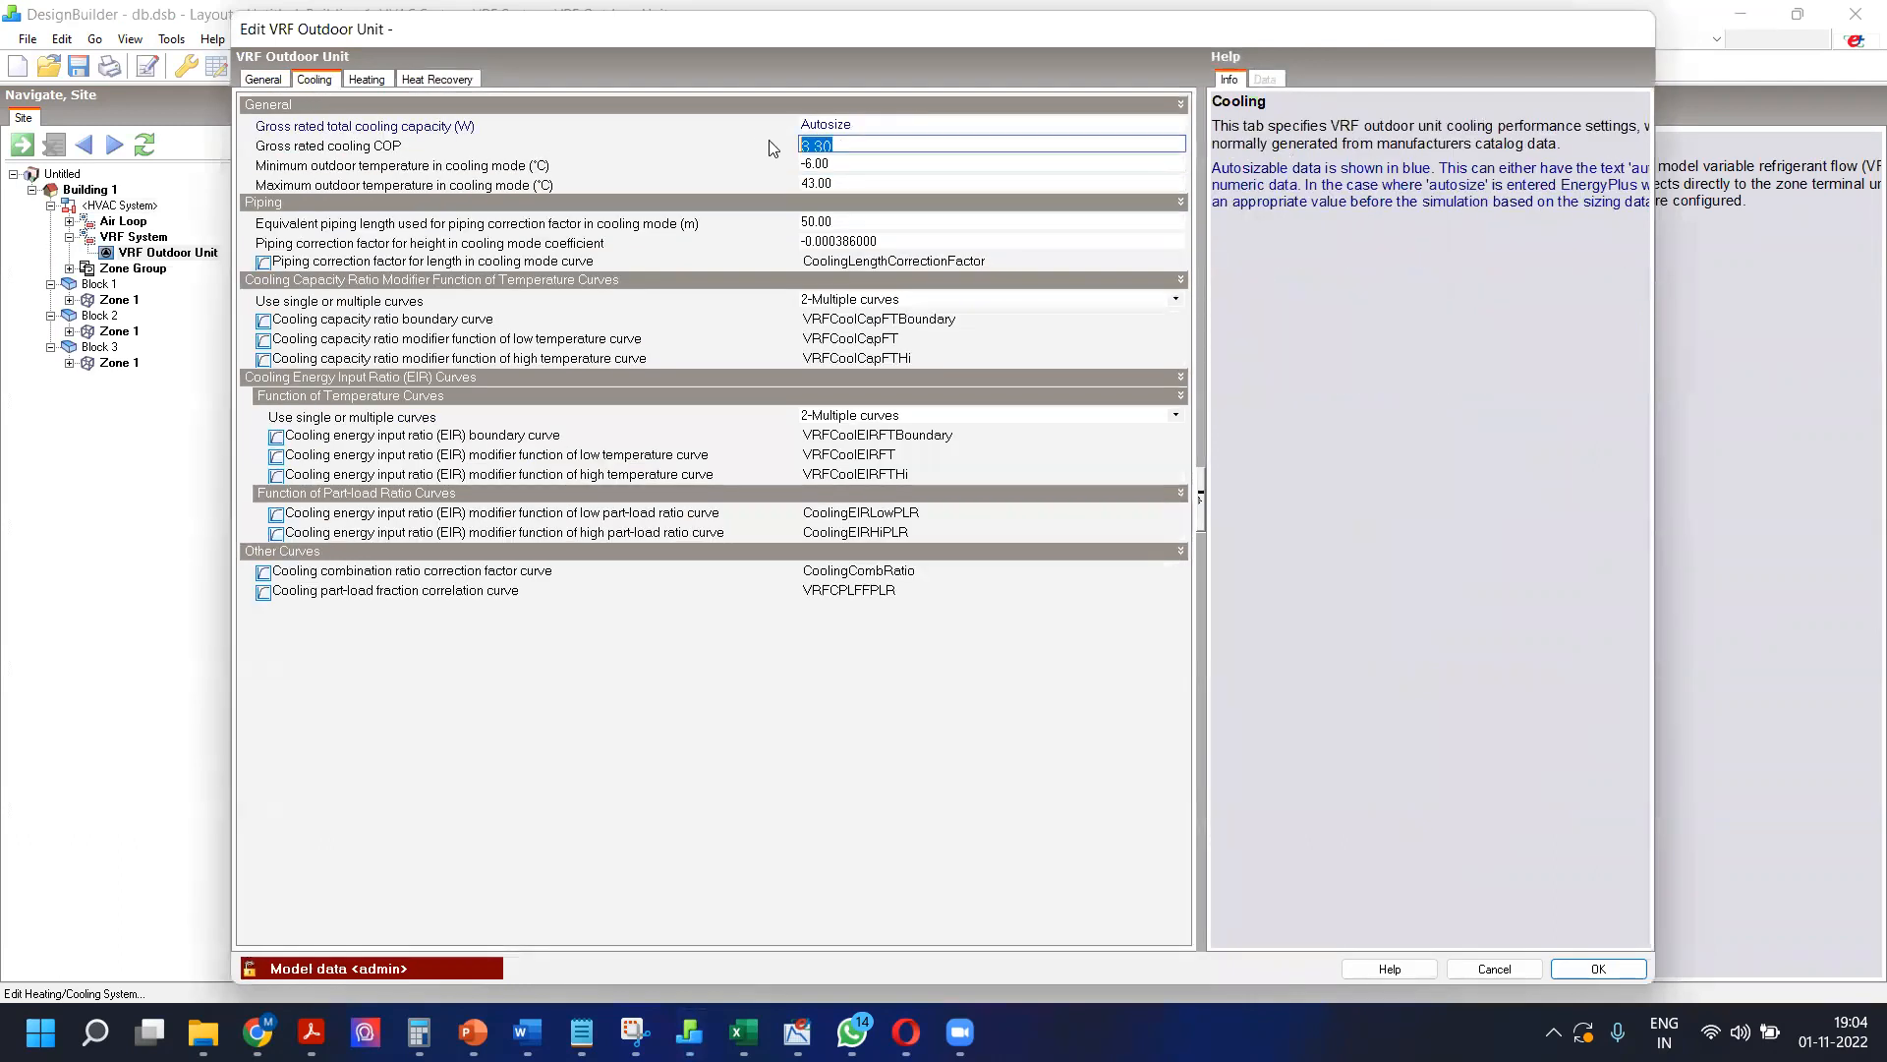
{"action": "left_click", "coordinate": [265, 80]}
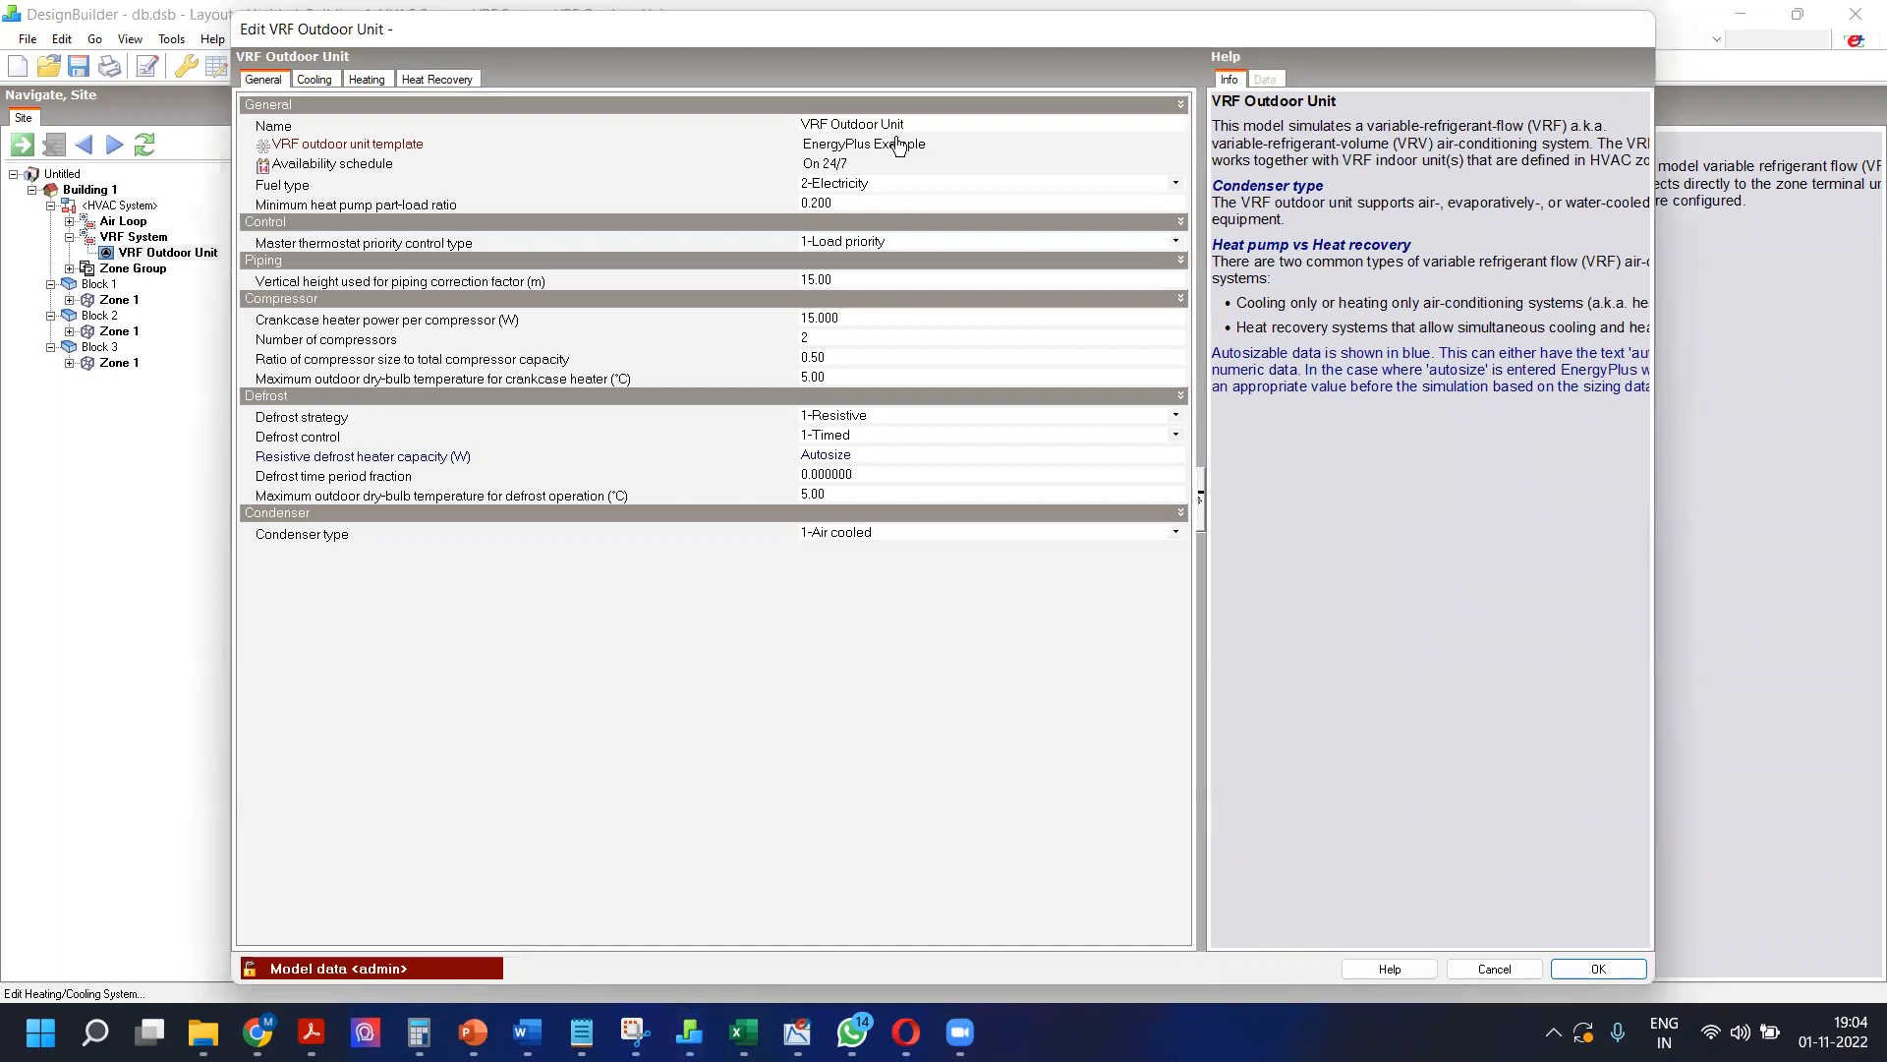
Step: Try the LG VRF ARUN/B 26ton 312MBtu/h 91.4kW template on the outdoor unit, browse the other templates, and cancel the edit
{"action": "left_click", "coordinate": [929, 144]}
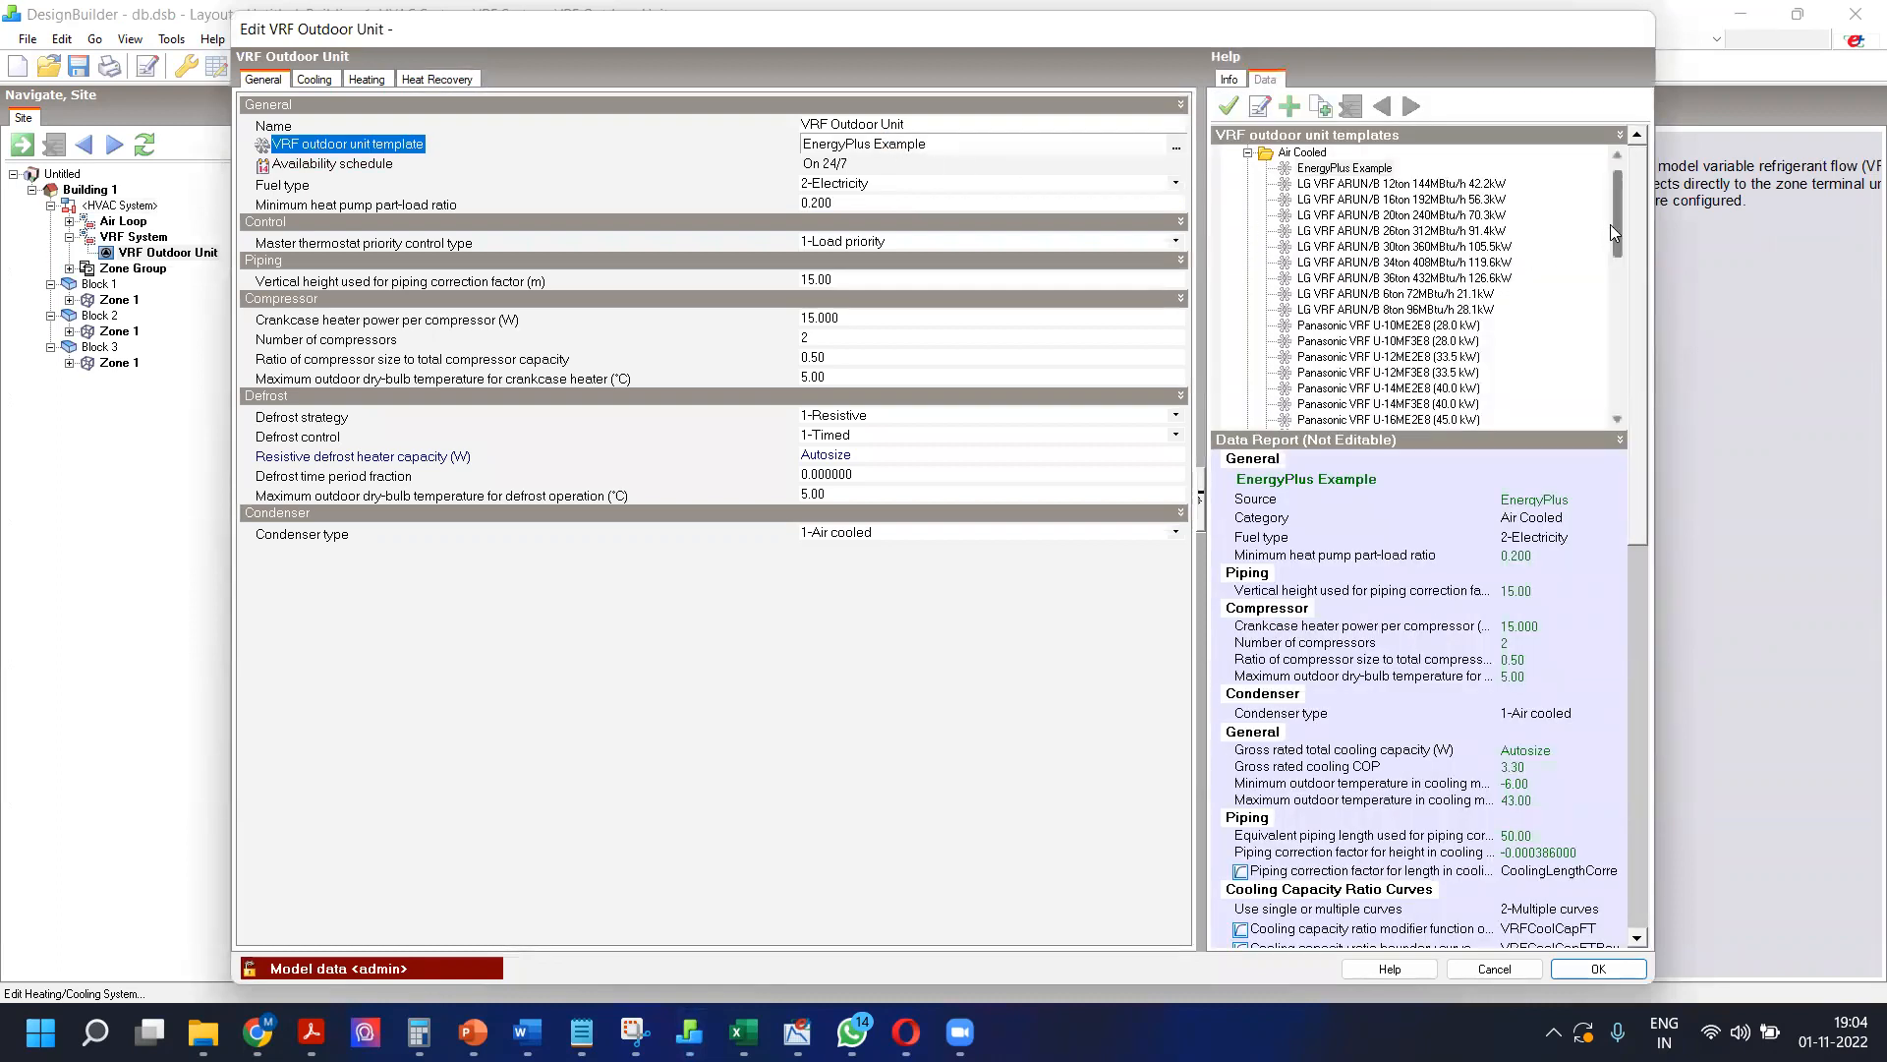
{"action": "left_click", "coordinate": [1370, 232]}
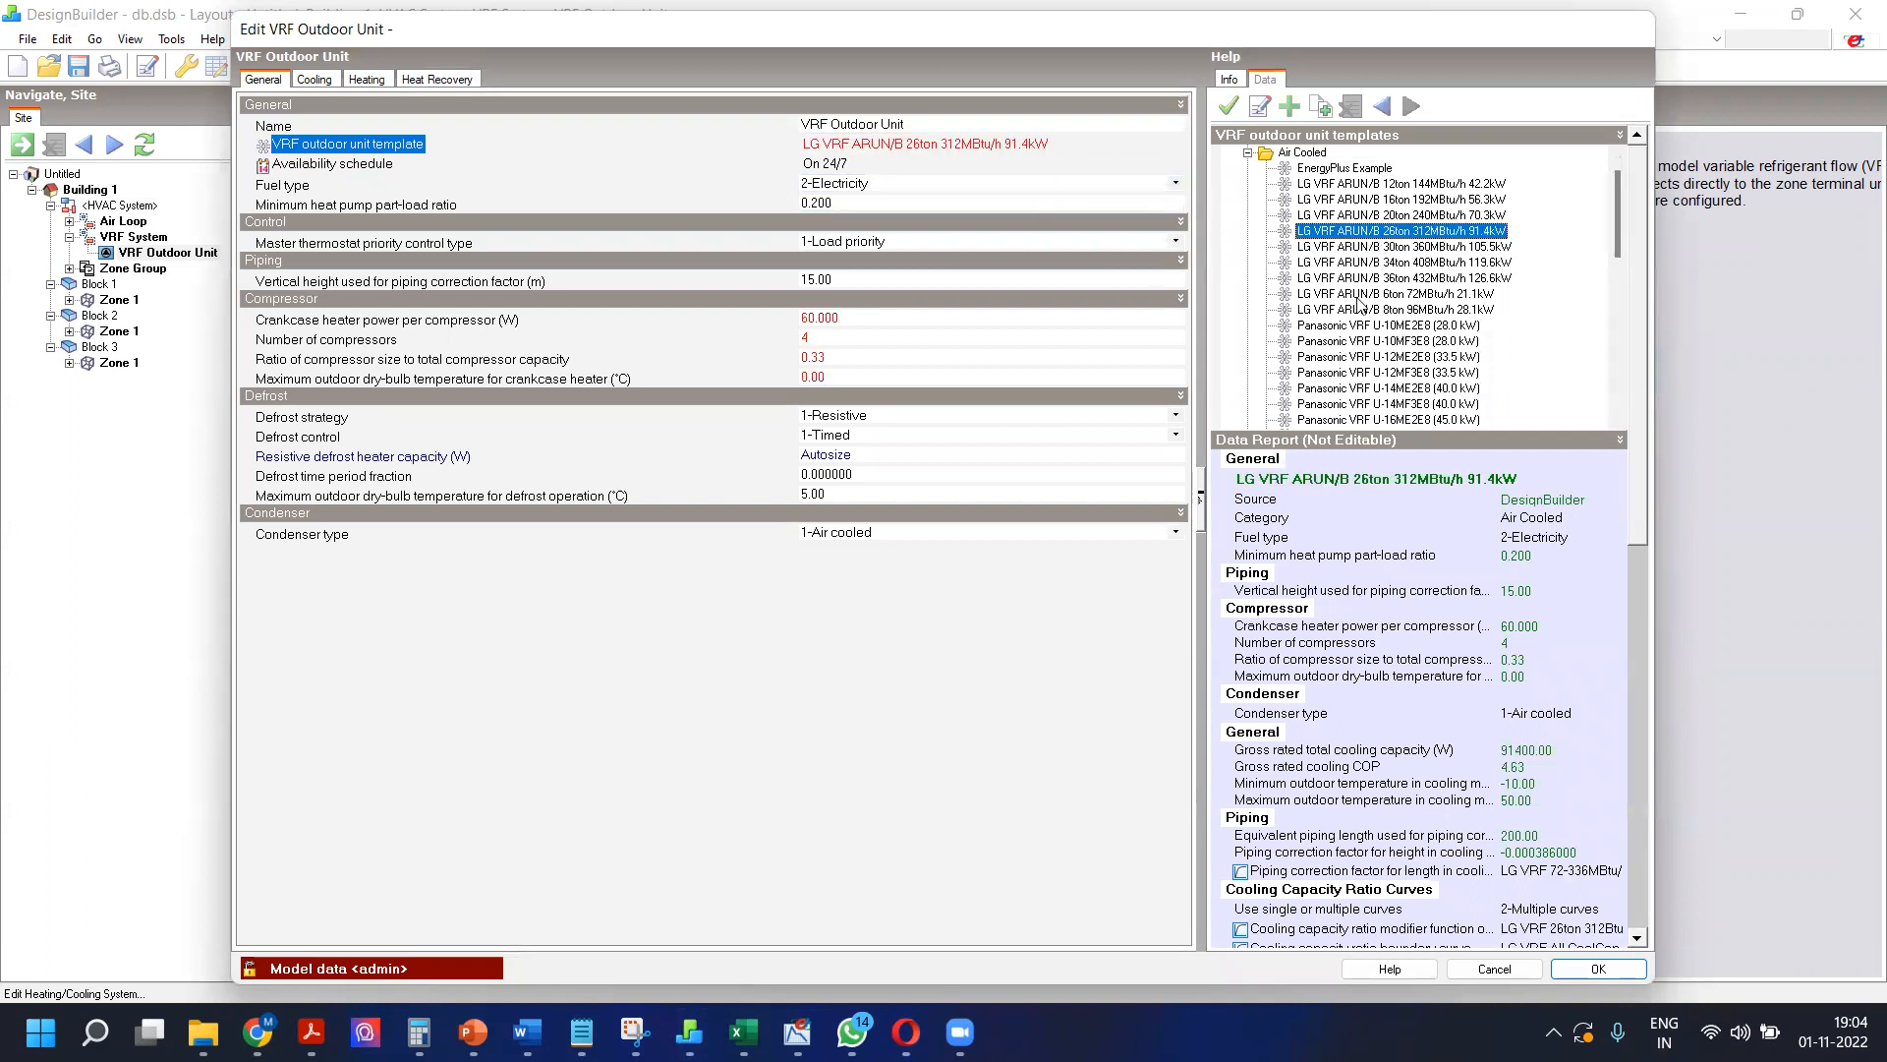
{"action": "scroll", "coordinate": [1361, 330], "scroll_direction": "down", "scroll_amount": 2}
{"action": "scroll", "coordinate": [1361, 329], "scroll_direction": "down", "scroll_amount": 3}
{"action": "scroll", "coordinate": [1362, 329], "scroll_direction": "up", "scroll_amount": 2}
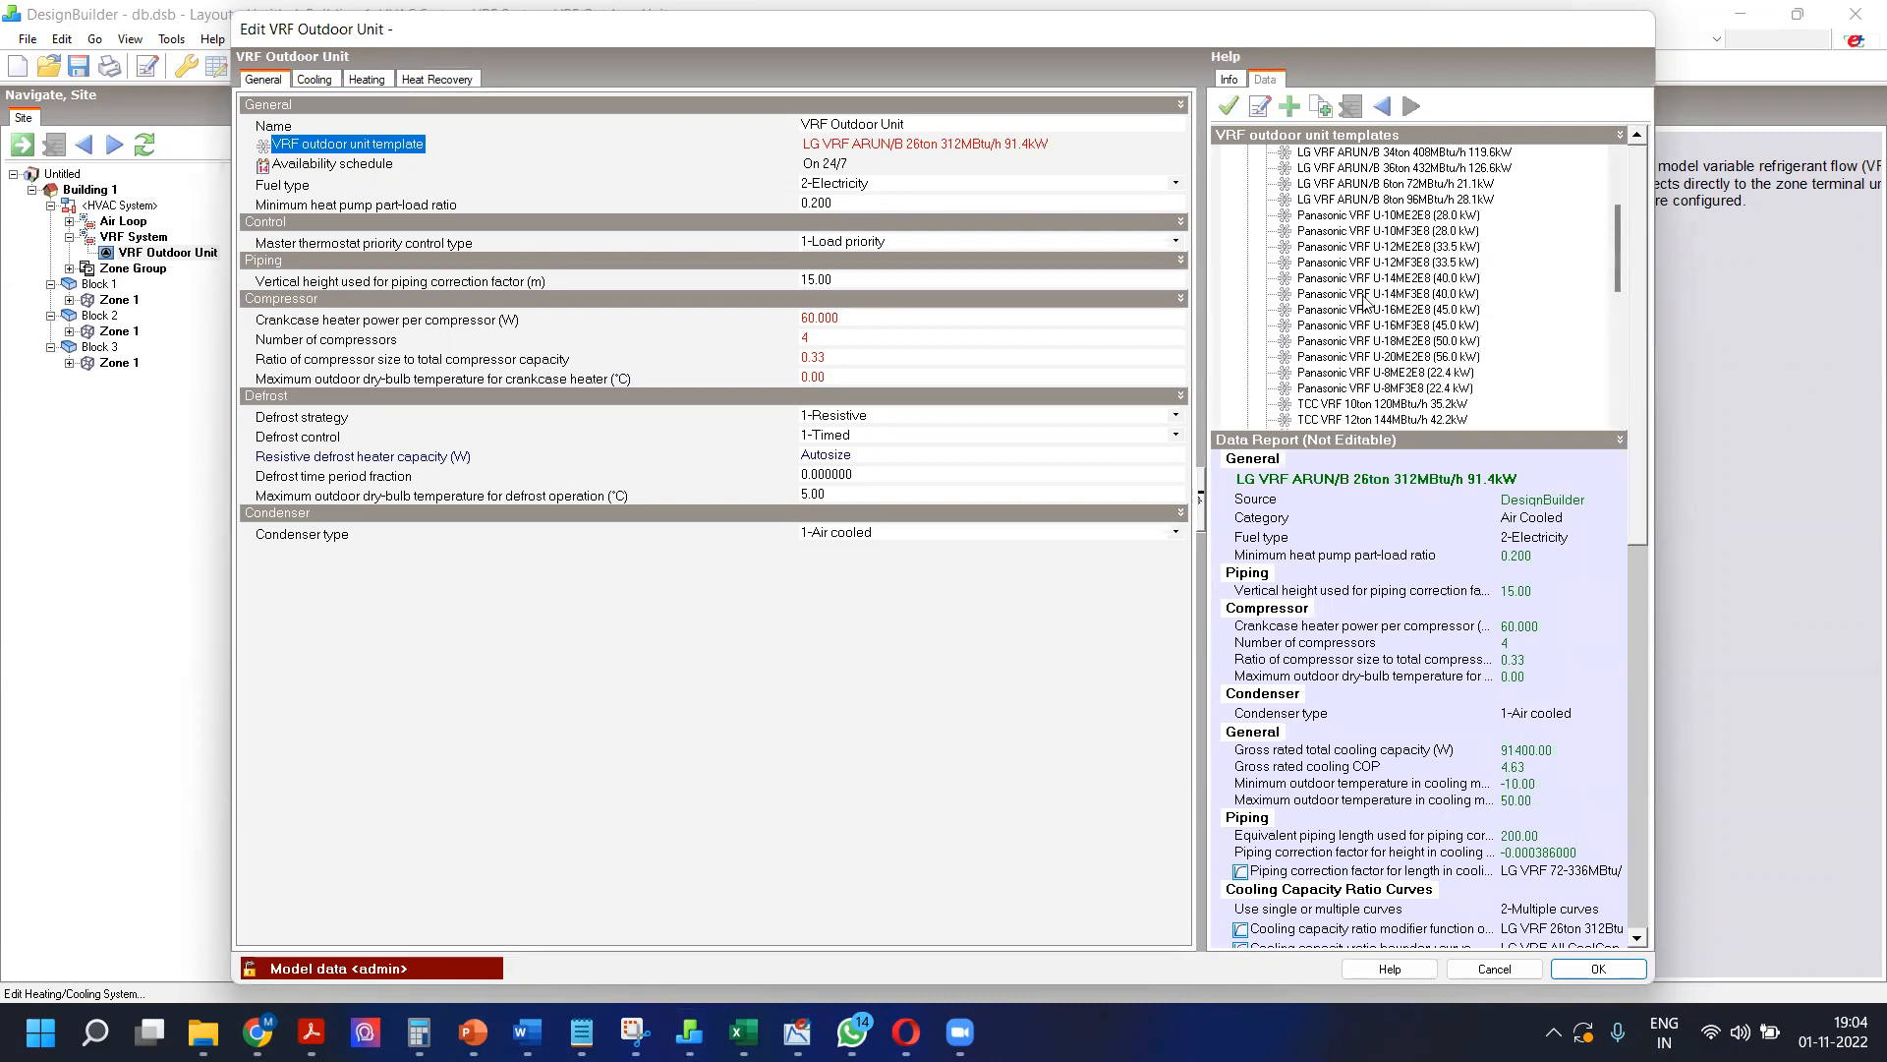
{"action": "scroll", "coordinate": [1363, 302], "scroll_direction": "up", "scroll_amount": 3}
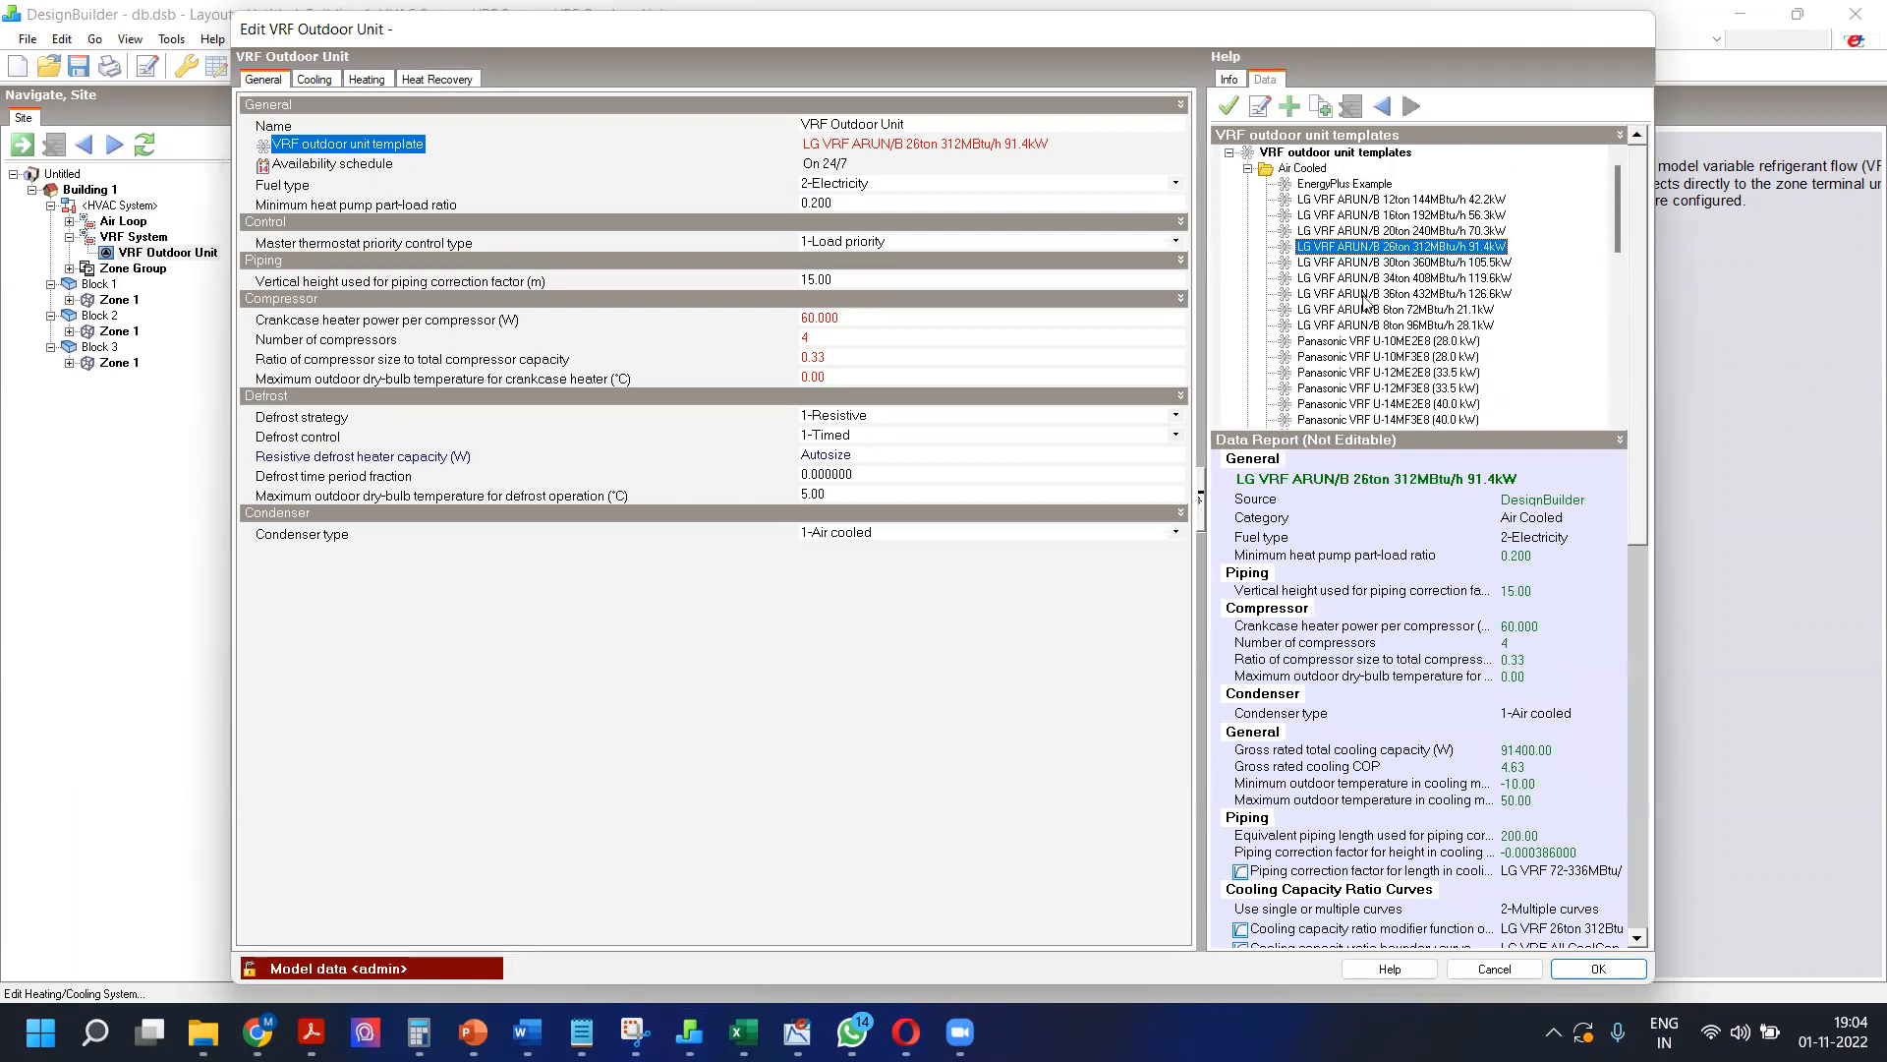
{"action": "left_click", "coordinate": [1363, 294]}
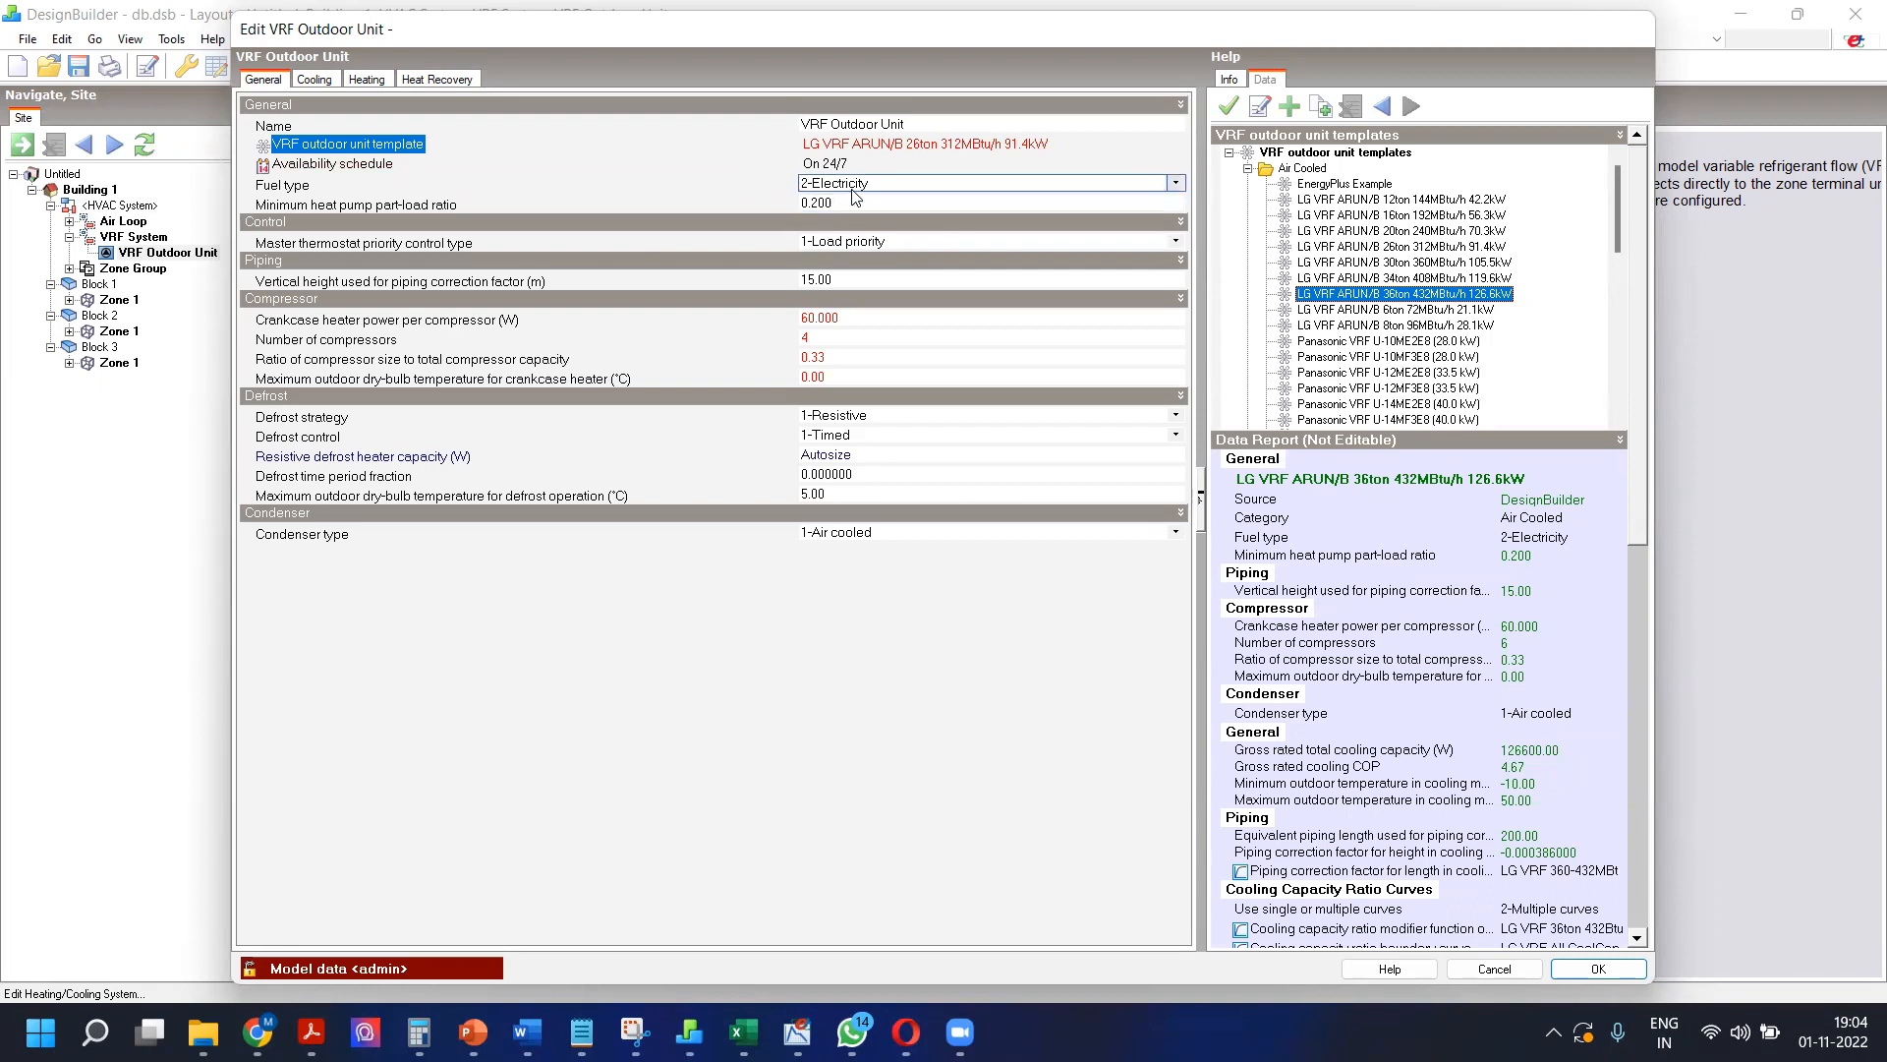
{"action": "left_click_drag", "start_coordinate": [1494, 968], "coordinate": [1391, 885]}
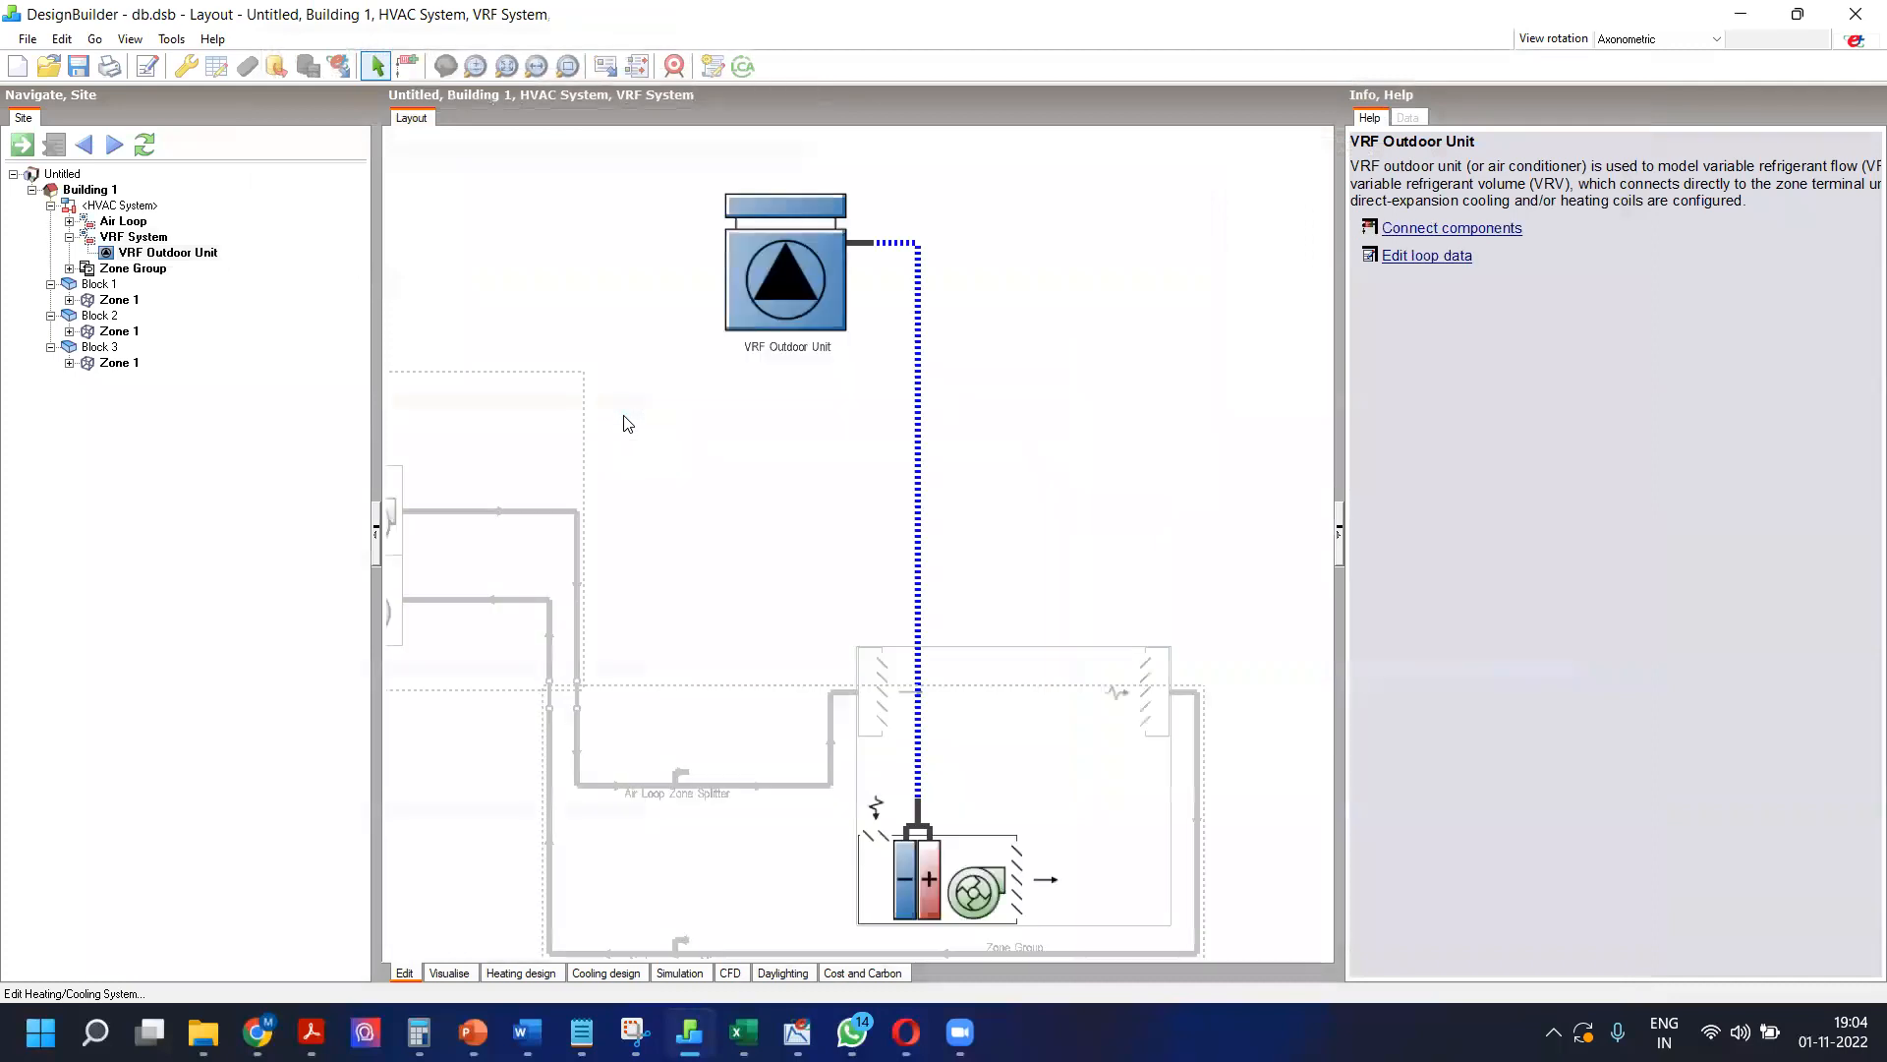
Step: Leave the VRF system, narrow the navigator area, and return to the Building 1 model layout
{"action": "right_click", "coordinate": [719, 434]}
{"action": "left_click", "coordinate": [747, 439]}
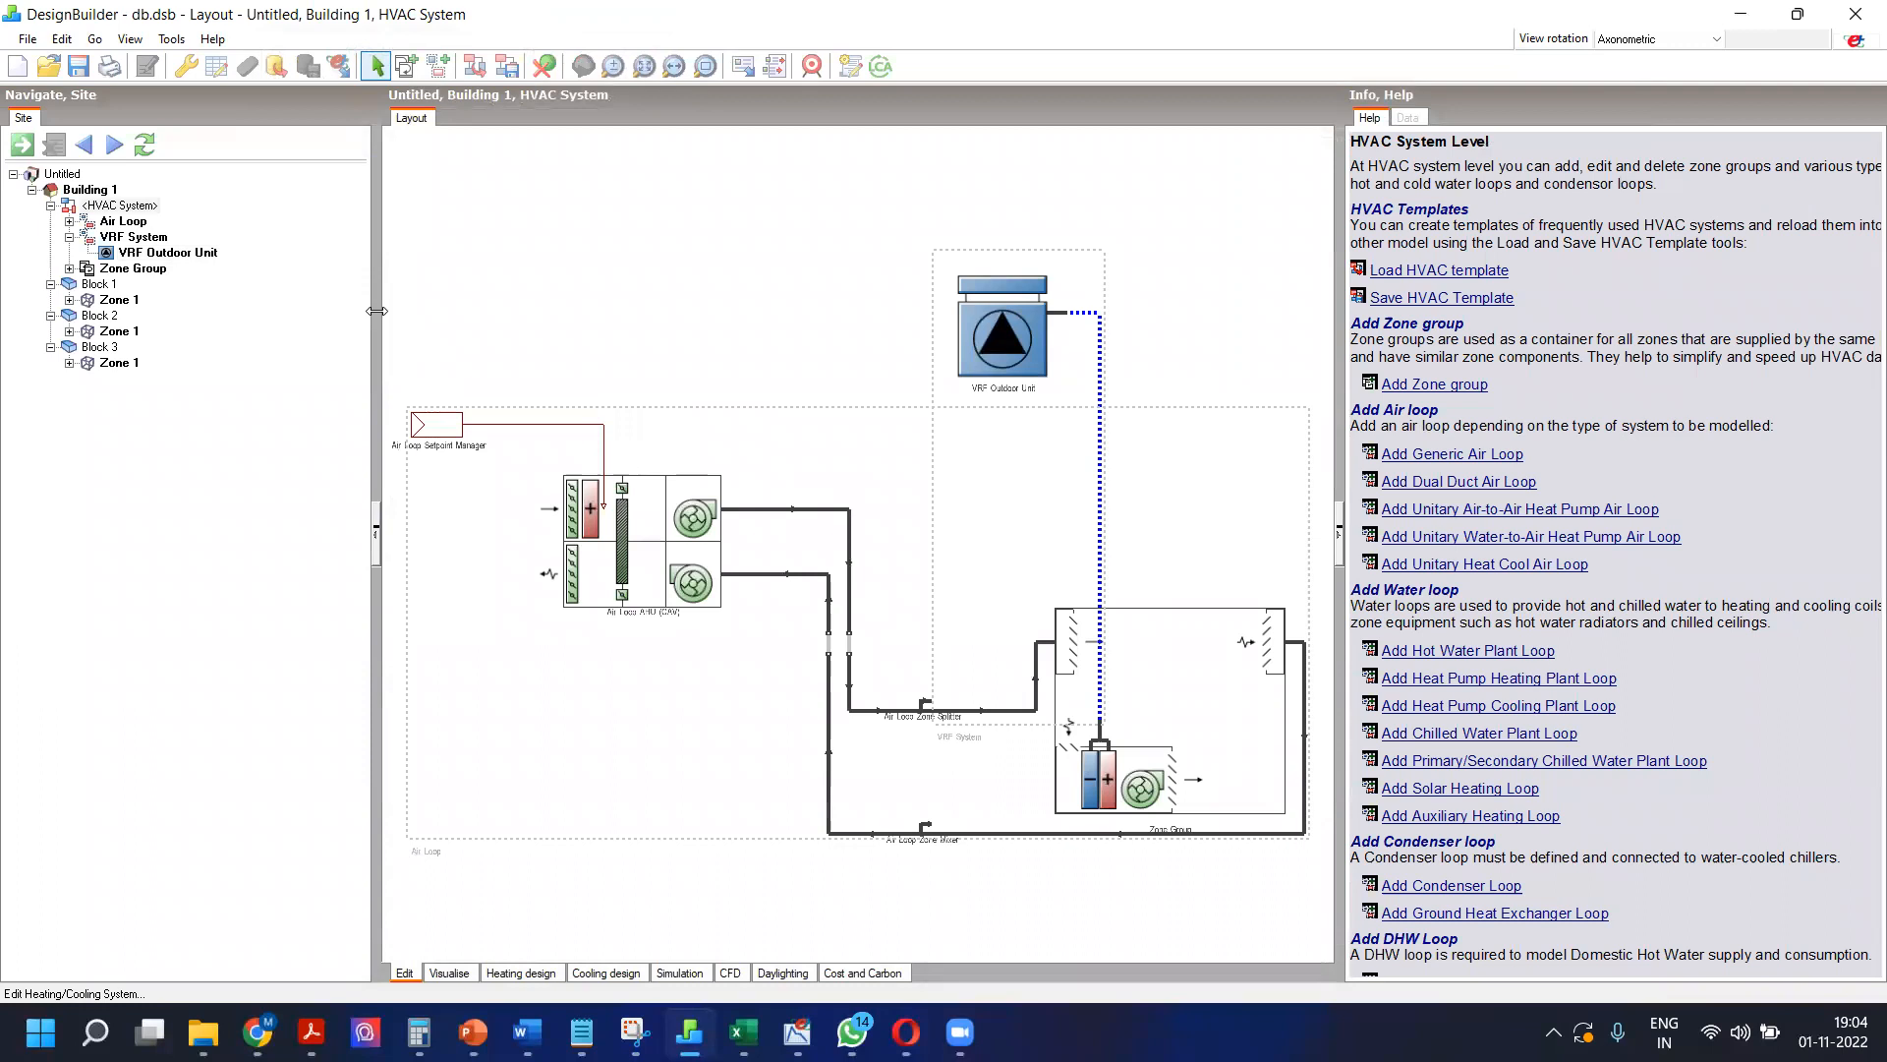
{"action": "left_click_drag", "start_coordinate": [376, 324], "coordinate": [335, 325]}
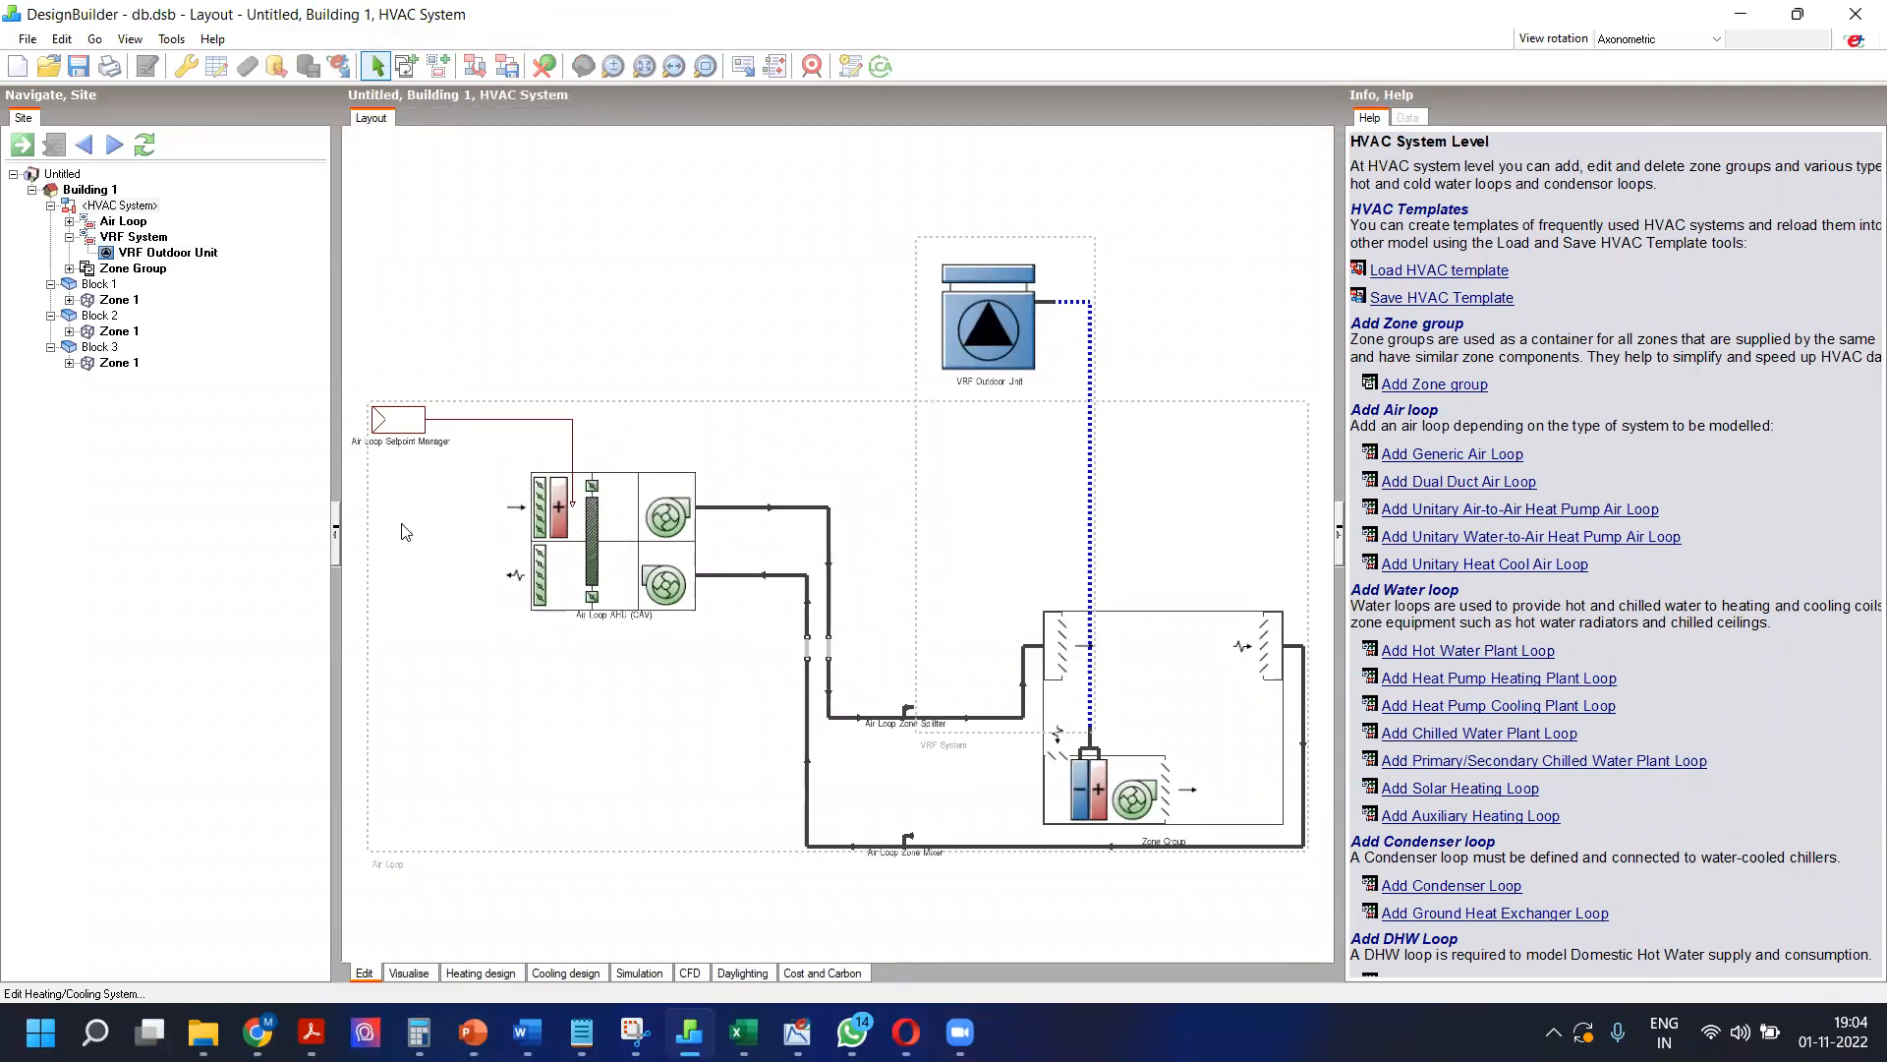
{"action": "left_click", "coordinate": [89, 189]}
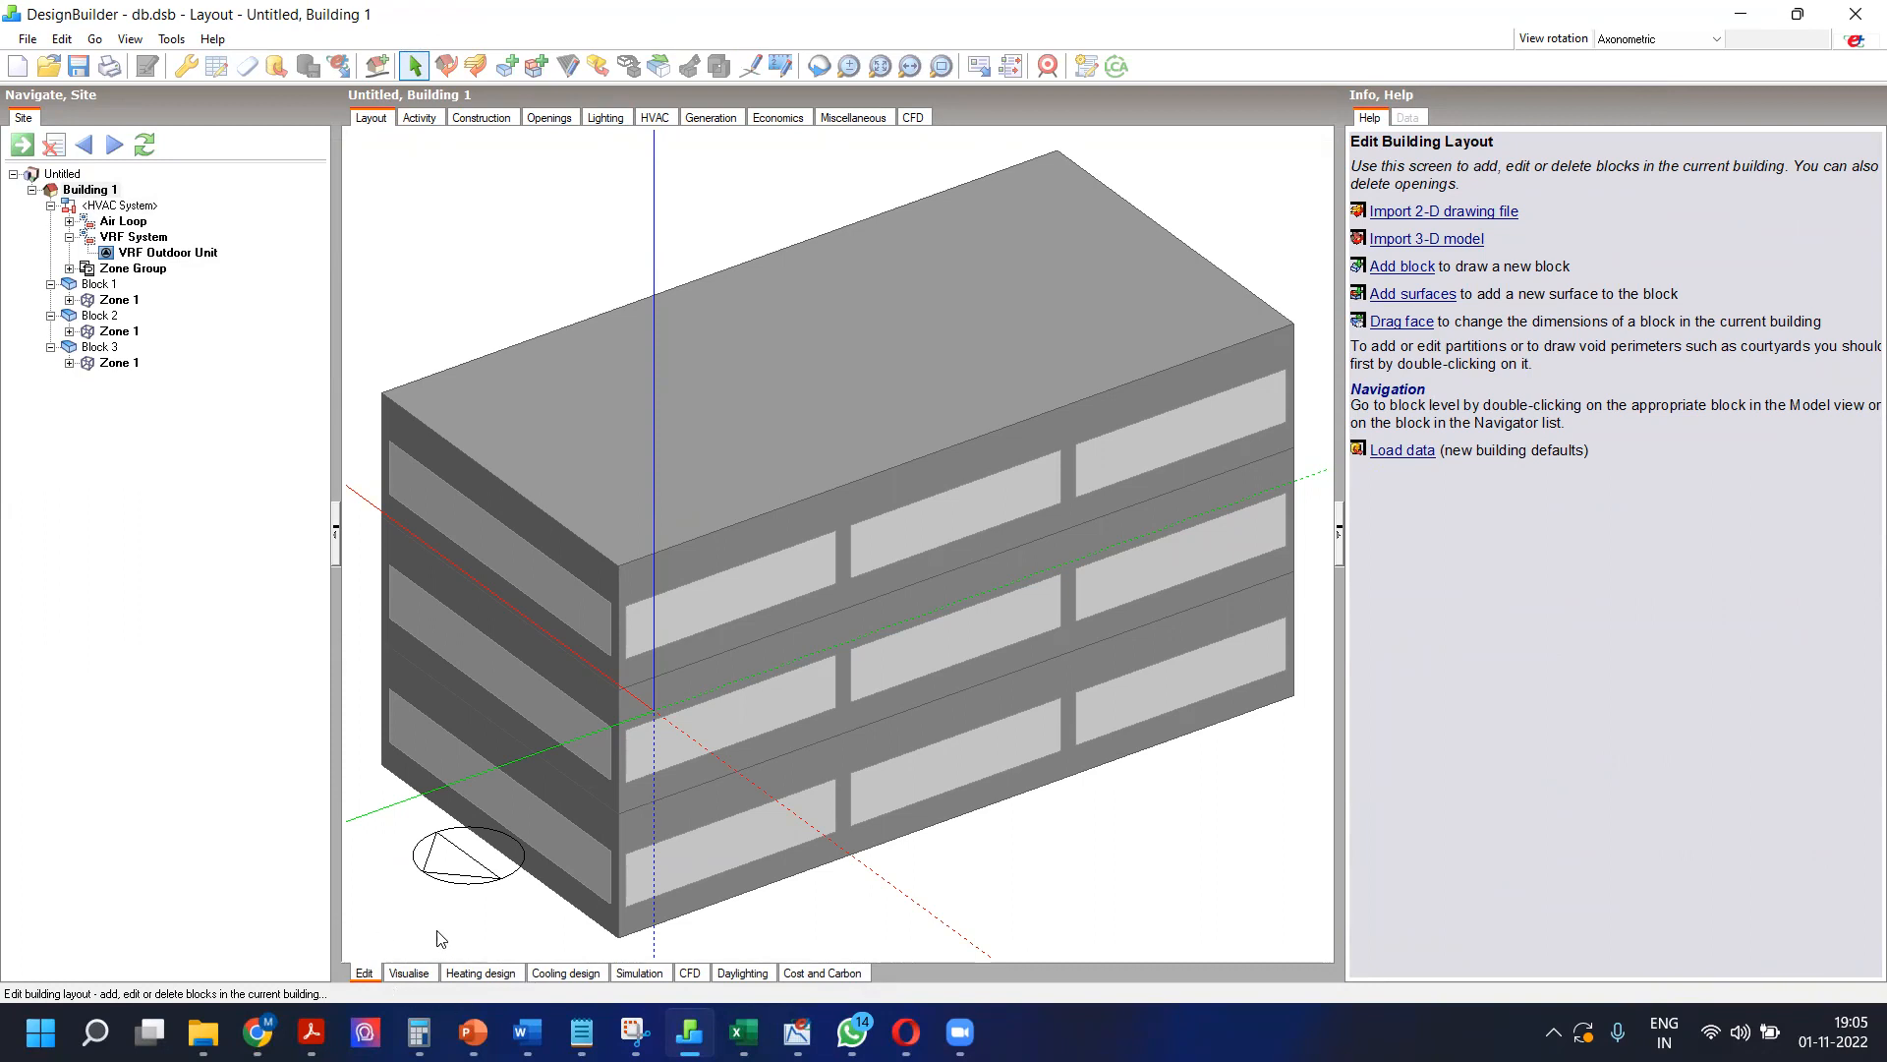
Step: Run the building's daylighting illuminance calculation with simulation type 4-LEED v4 Option 2
{"action": "left_click", "coordinate": [742, 973]}
{"action": "left_click", "coordinate": [403, 158]}
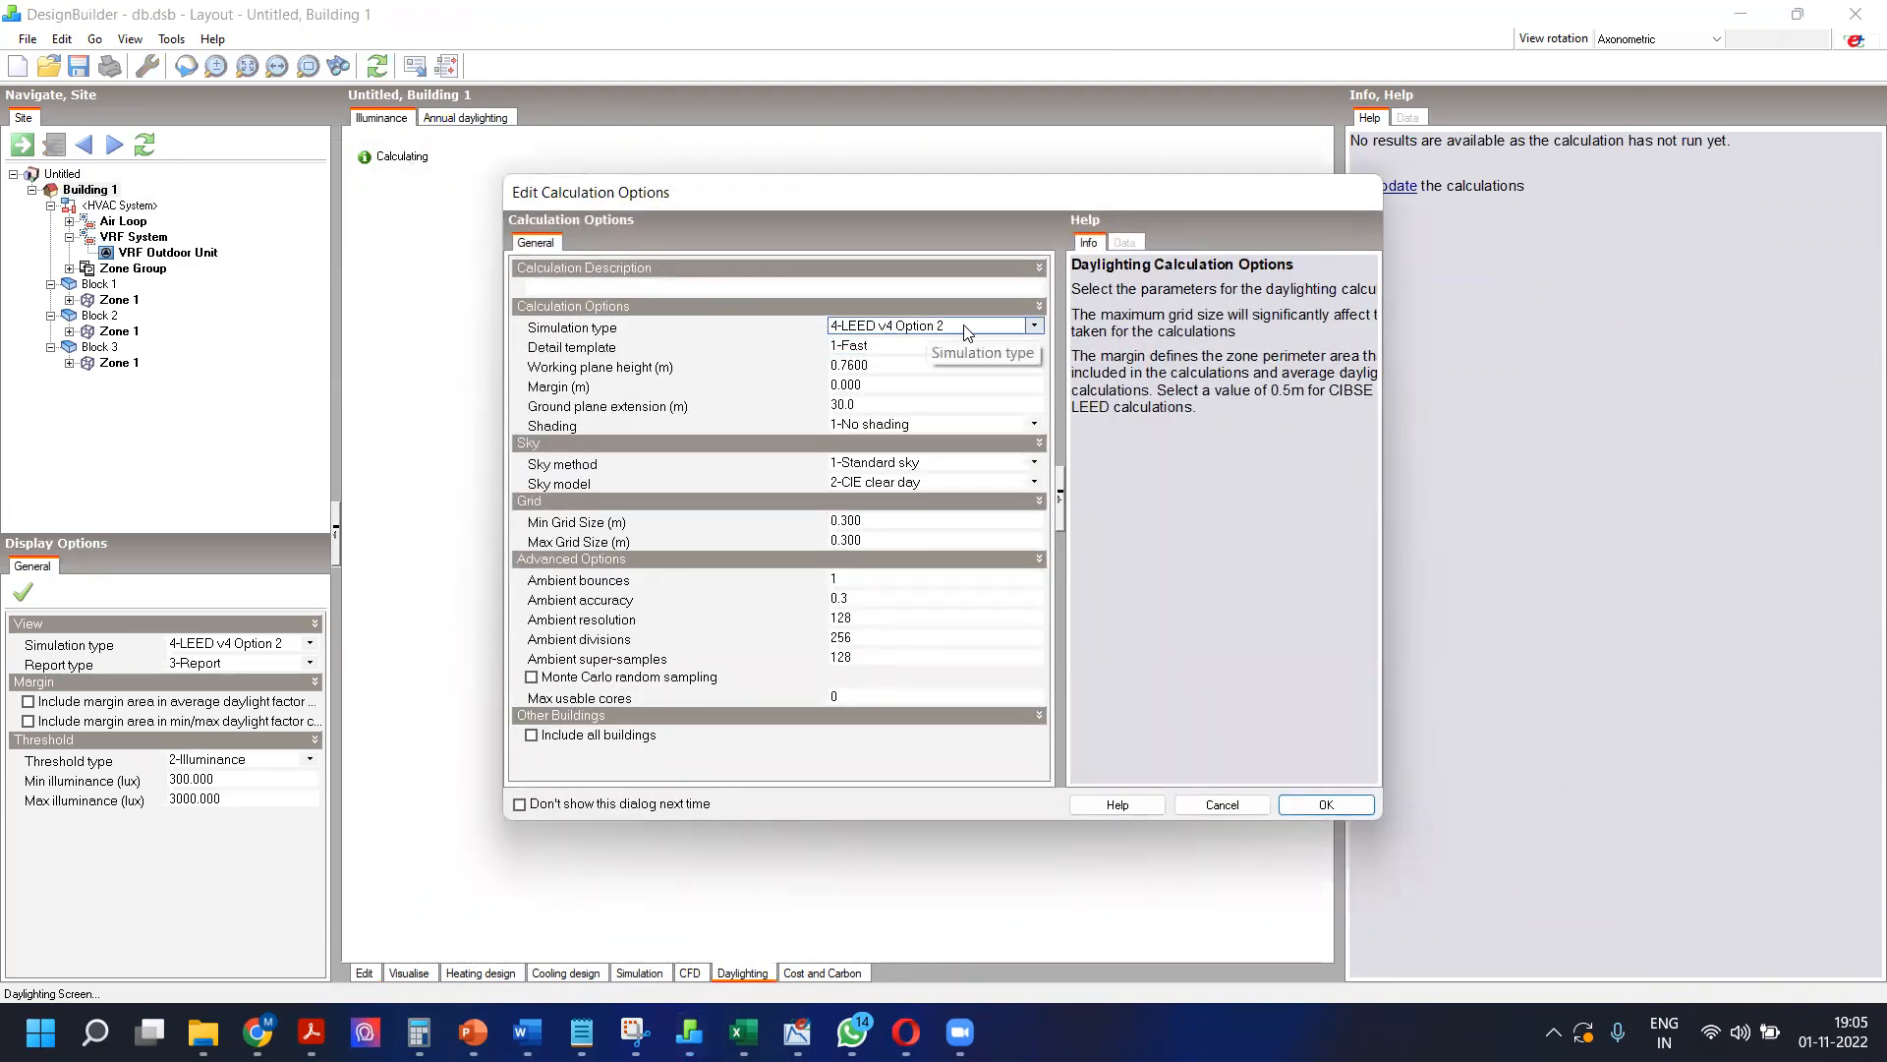
{"action": "left_click", "coordinate": [1325, 805]}
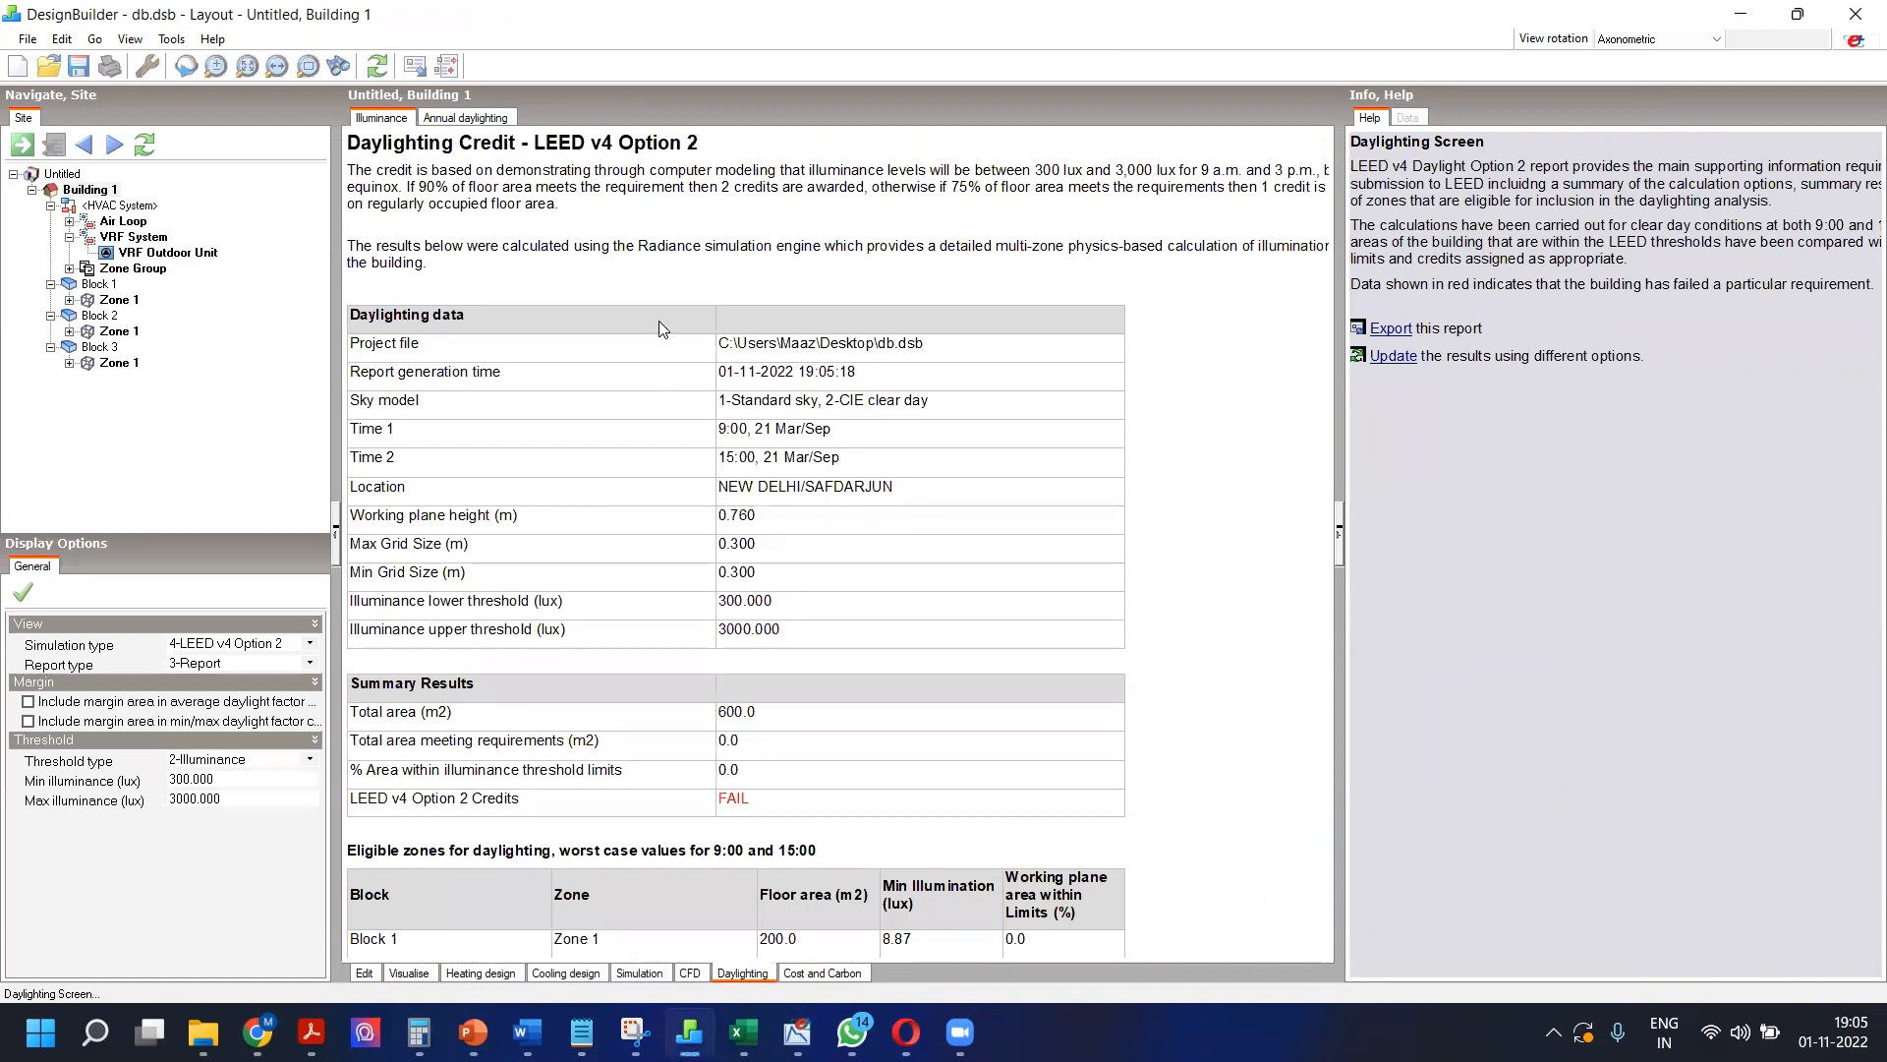
Step: Examine the LEED v4 Option 2 report's summary results, credit outcome and eligible zones table
{"action": "scroll", "coordinate": [639, 374], "scroll_direction": "down", "scroll_amount": 3}
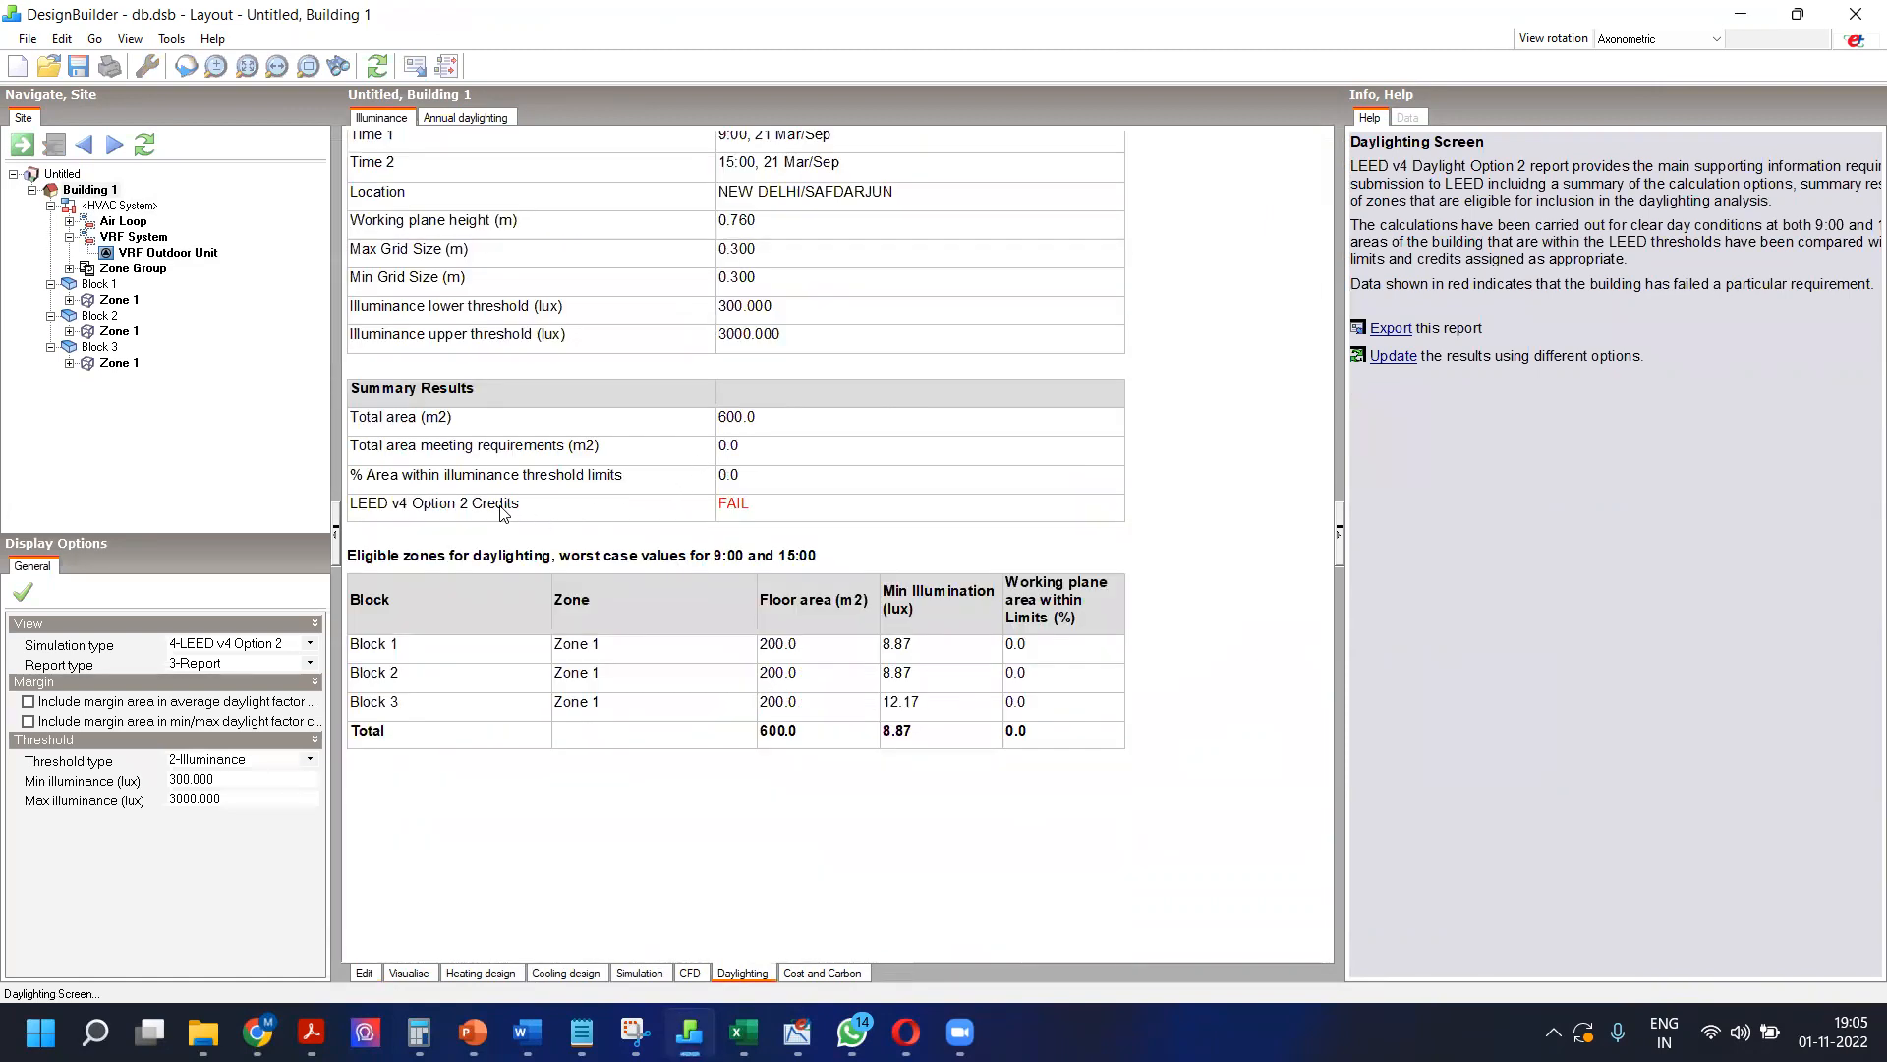
{"action": "triple_click", "coordinate": [744, 509]}
{"action": "left_click", "coordinate": [744, 509]}
{"action": "scroll", "coordinate": [613, 599], "scroll_direction": "up", "scroll_amount": 3}
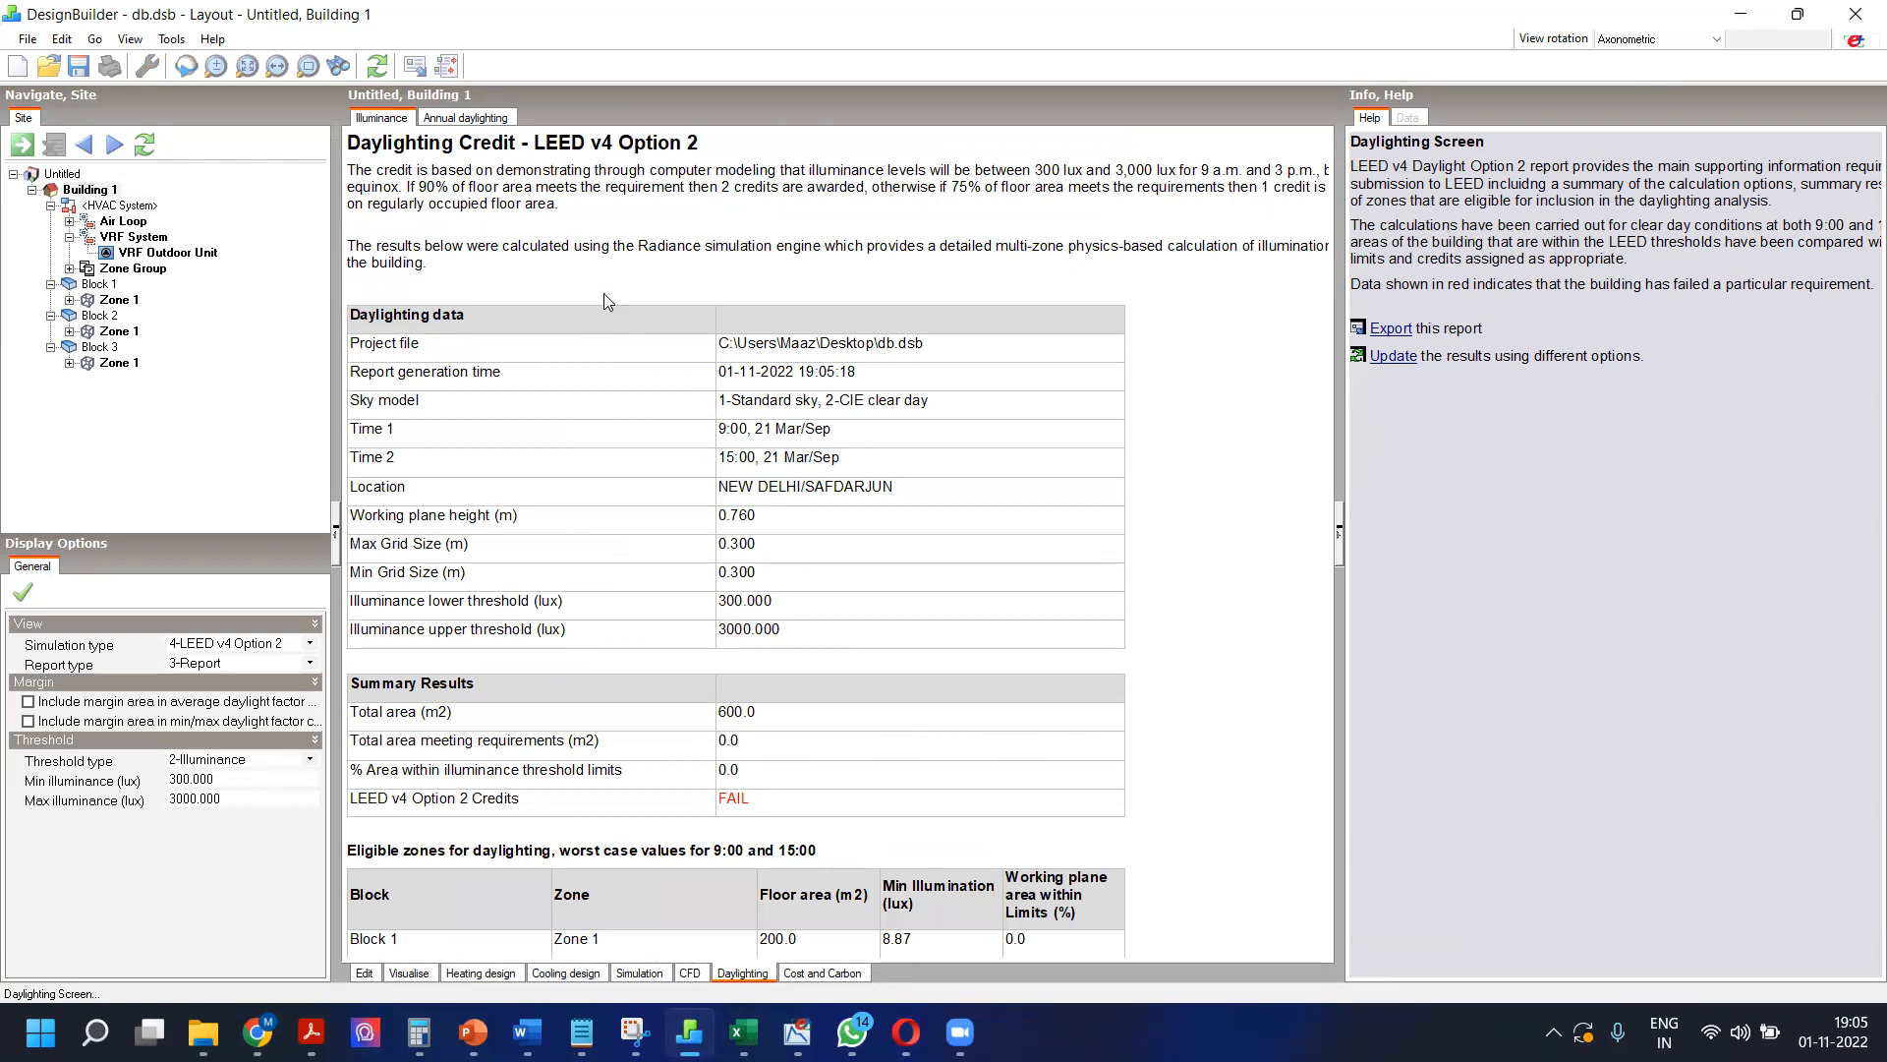
Step: Check the annual daylighting results, and display the illuminance results as report type 1-Map with the daylight factor cell values enlarged
{"action": "left_click", "coordinate": [466, 117]}
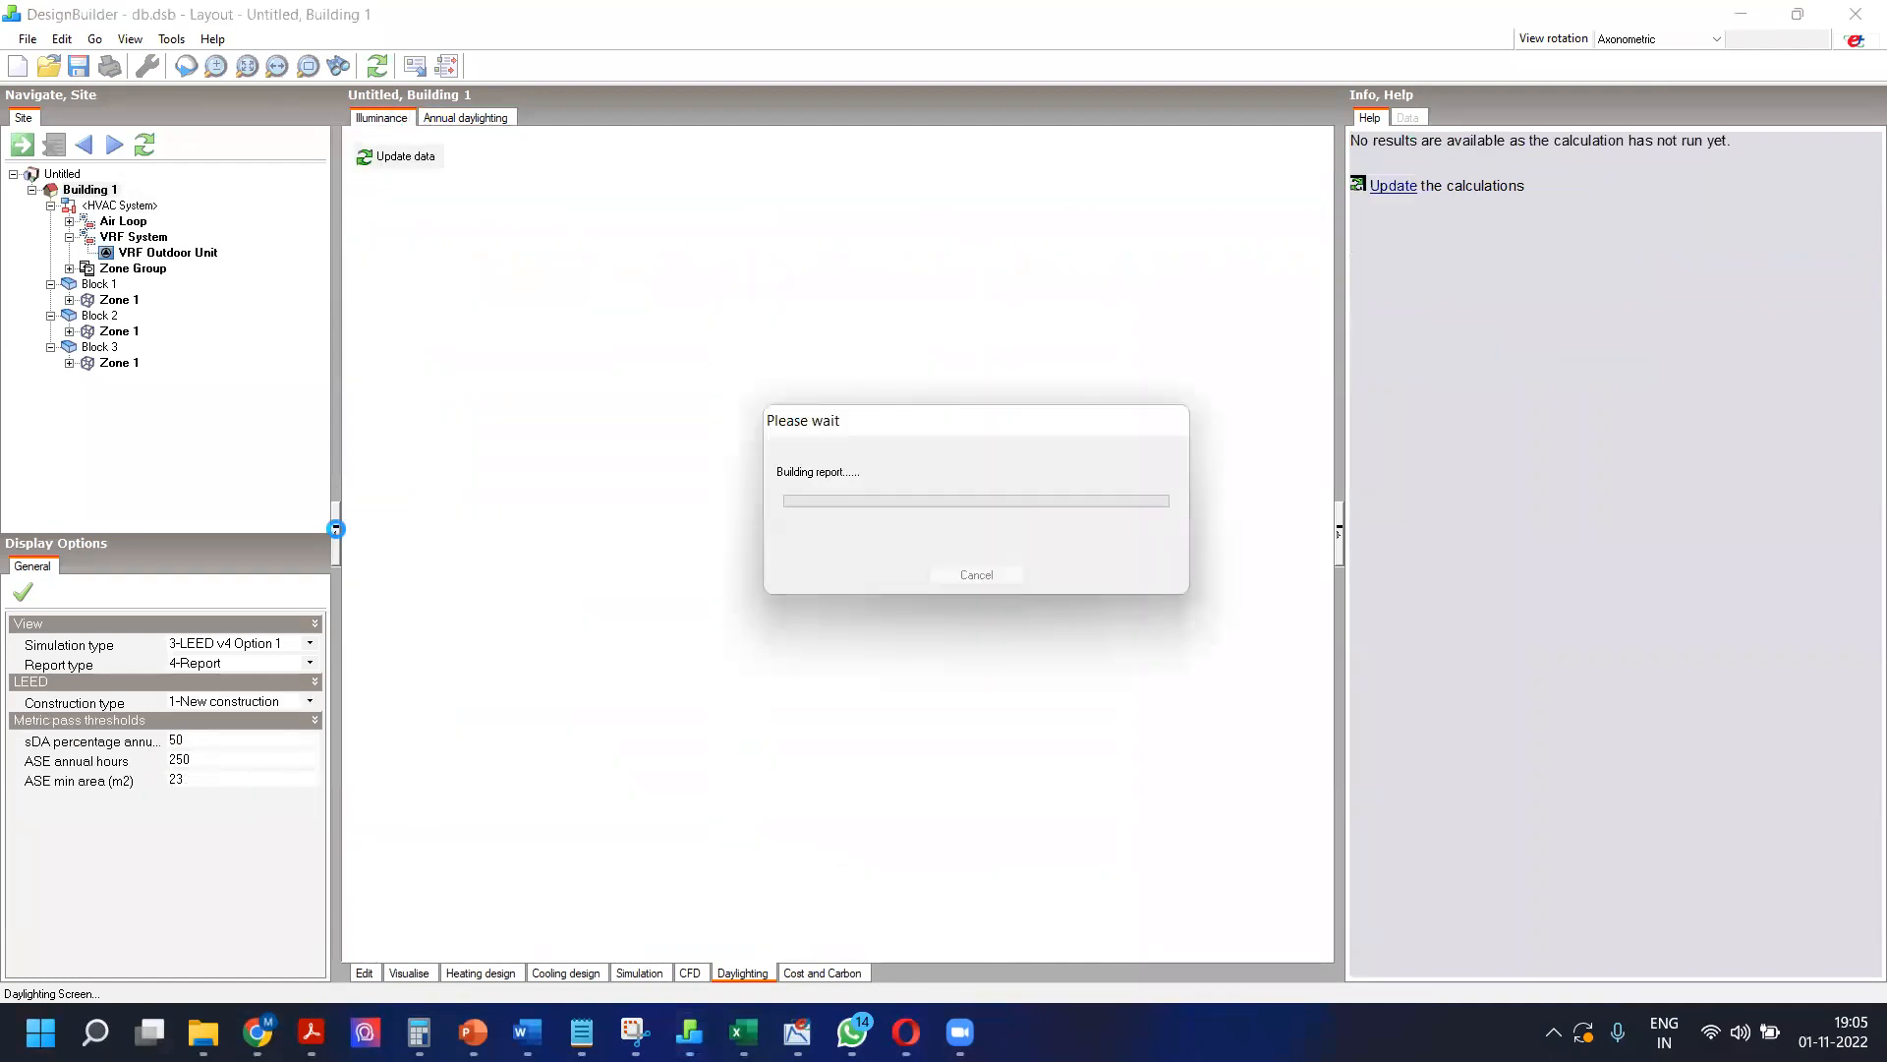
{"action": "left_click", "coordinate": [236, 663]}
{"action": "left_click", "coordinate": [236, 685]}
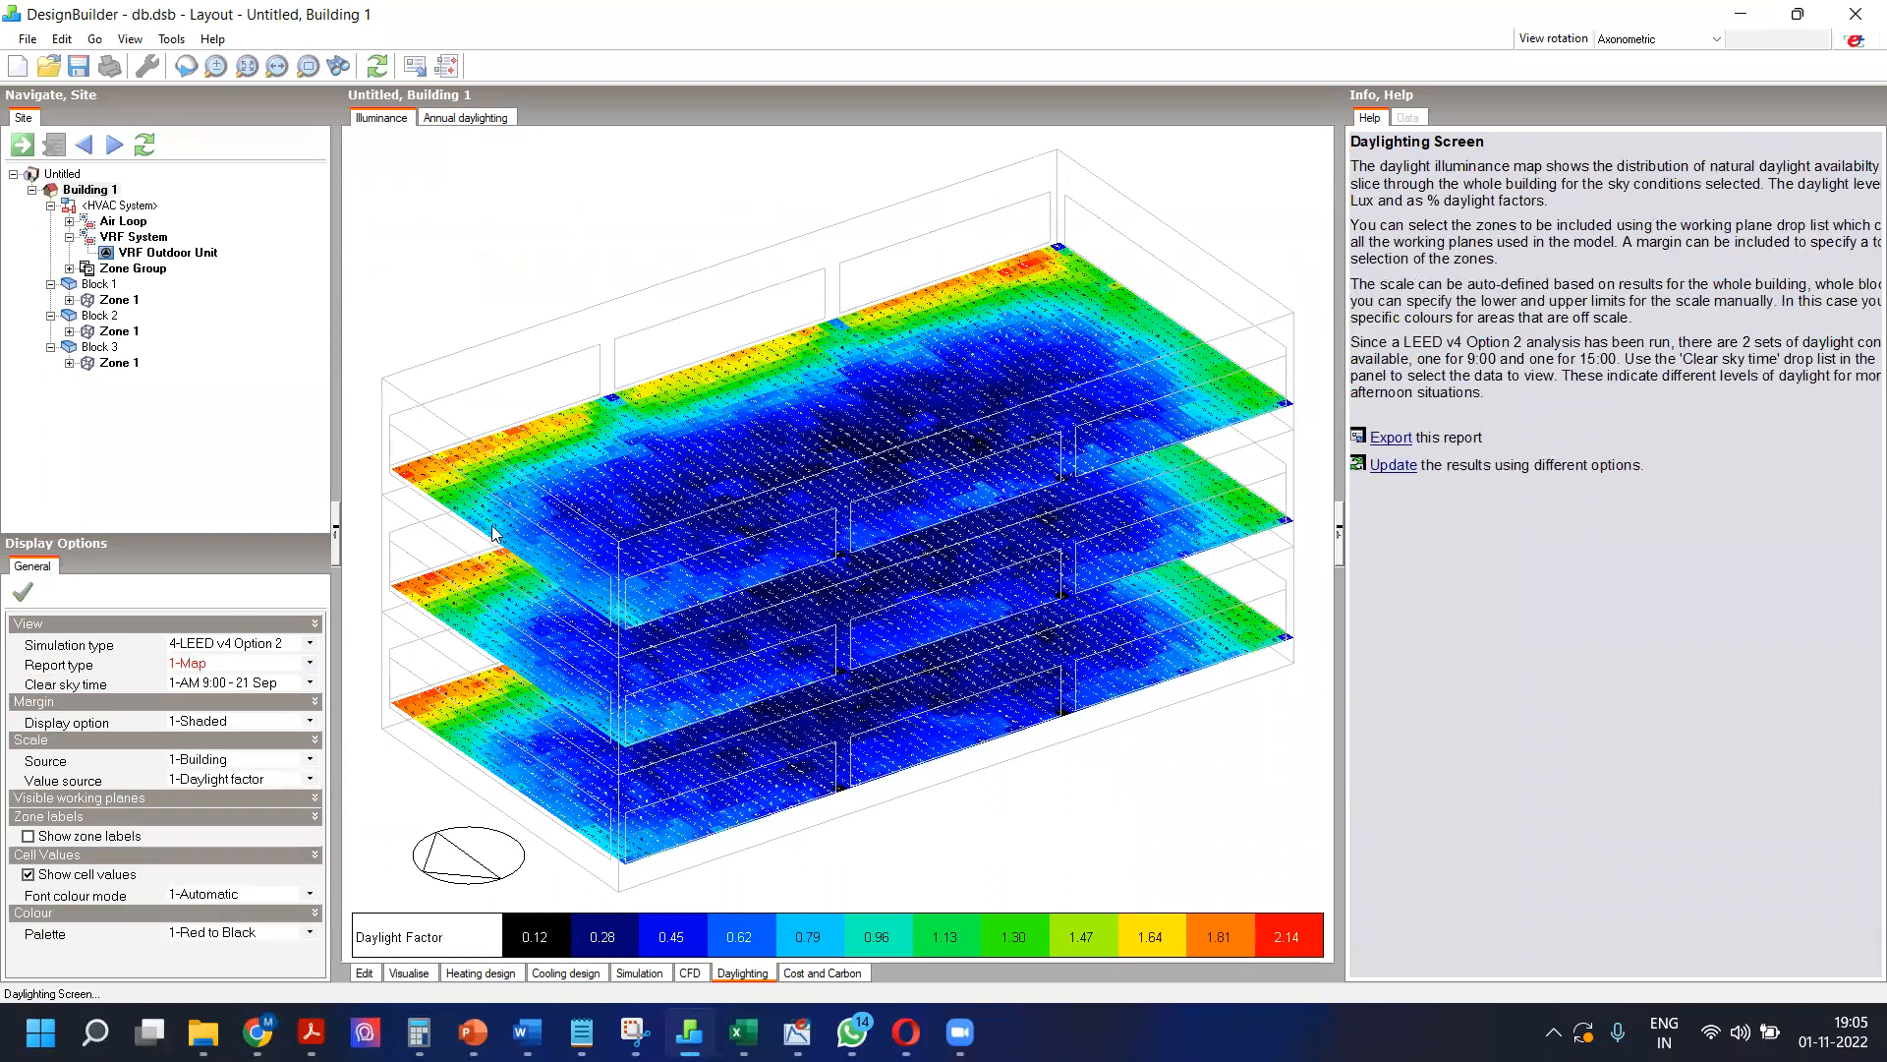
{"action": "scroll", "coordinate": [831, 478], "scroll_direction": "up", "scroll_amount": 2}
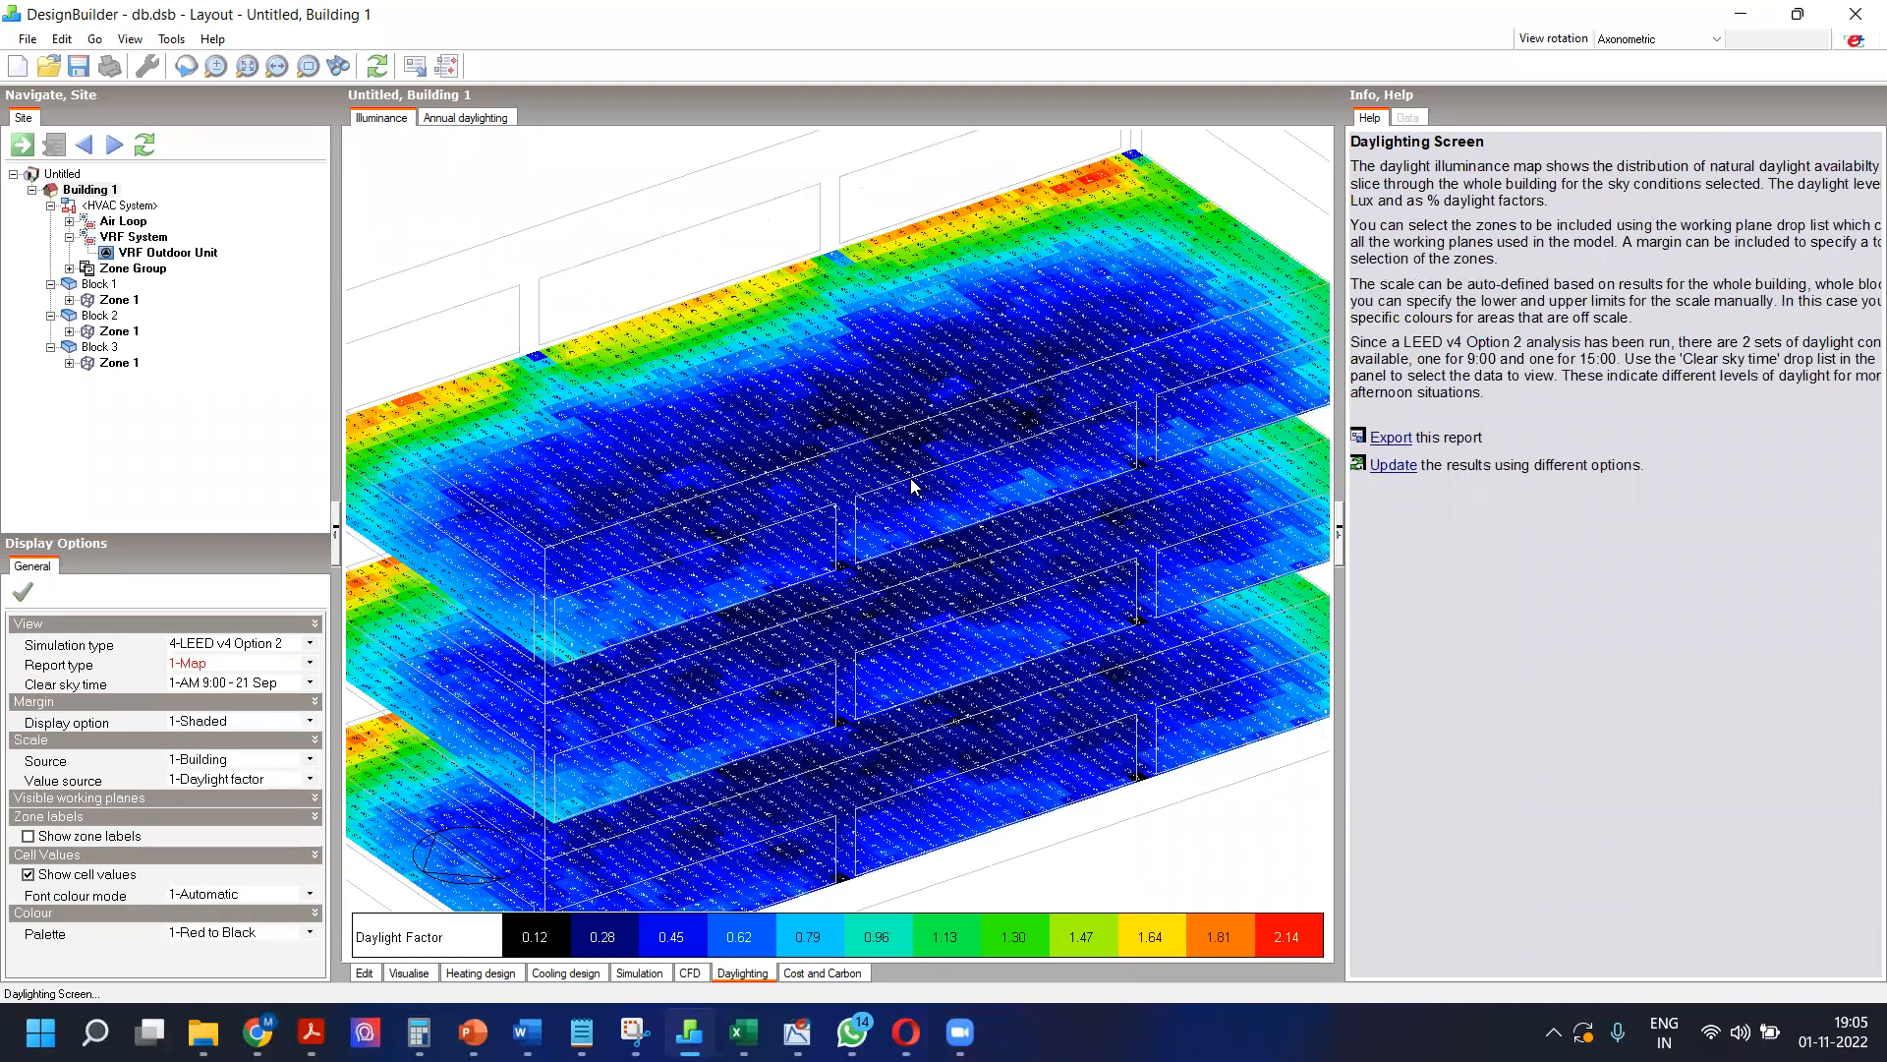
{"action": "scroll", "coordinate": [912, 478], "scroll_direction": "up", "scroll_amount": 3}
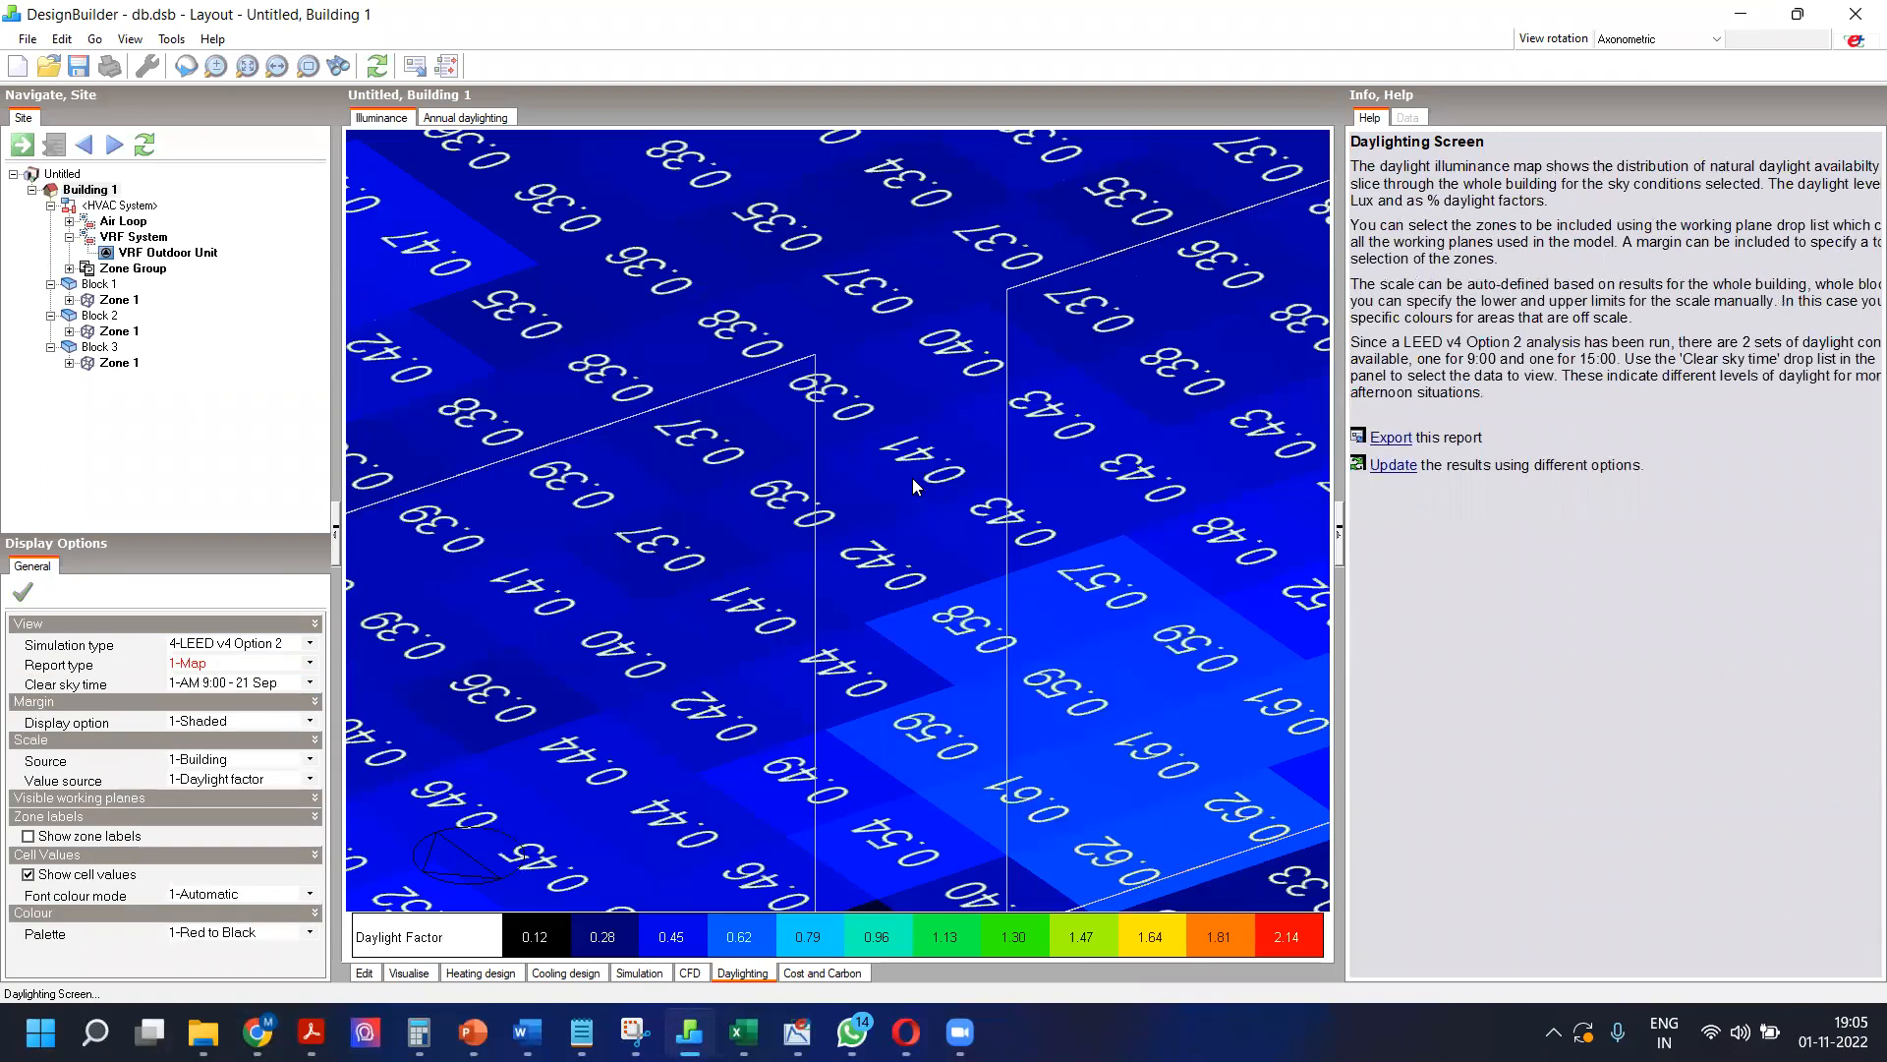
Step: Examine the daylight factor map across all three floors of Building 1, from the whole building down to individual cell values
{"action": "scroll", "coordinate": [826, 482], "scroll_direction": "down", "scroll_amount": 3}
{"action": "scroll", "coordinate": [770, 475], "scroll_direction": "down", "scroll_amount": 2}
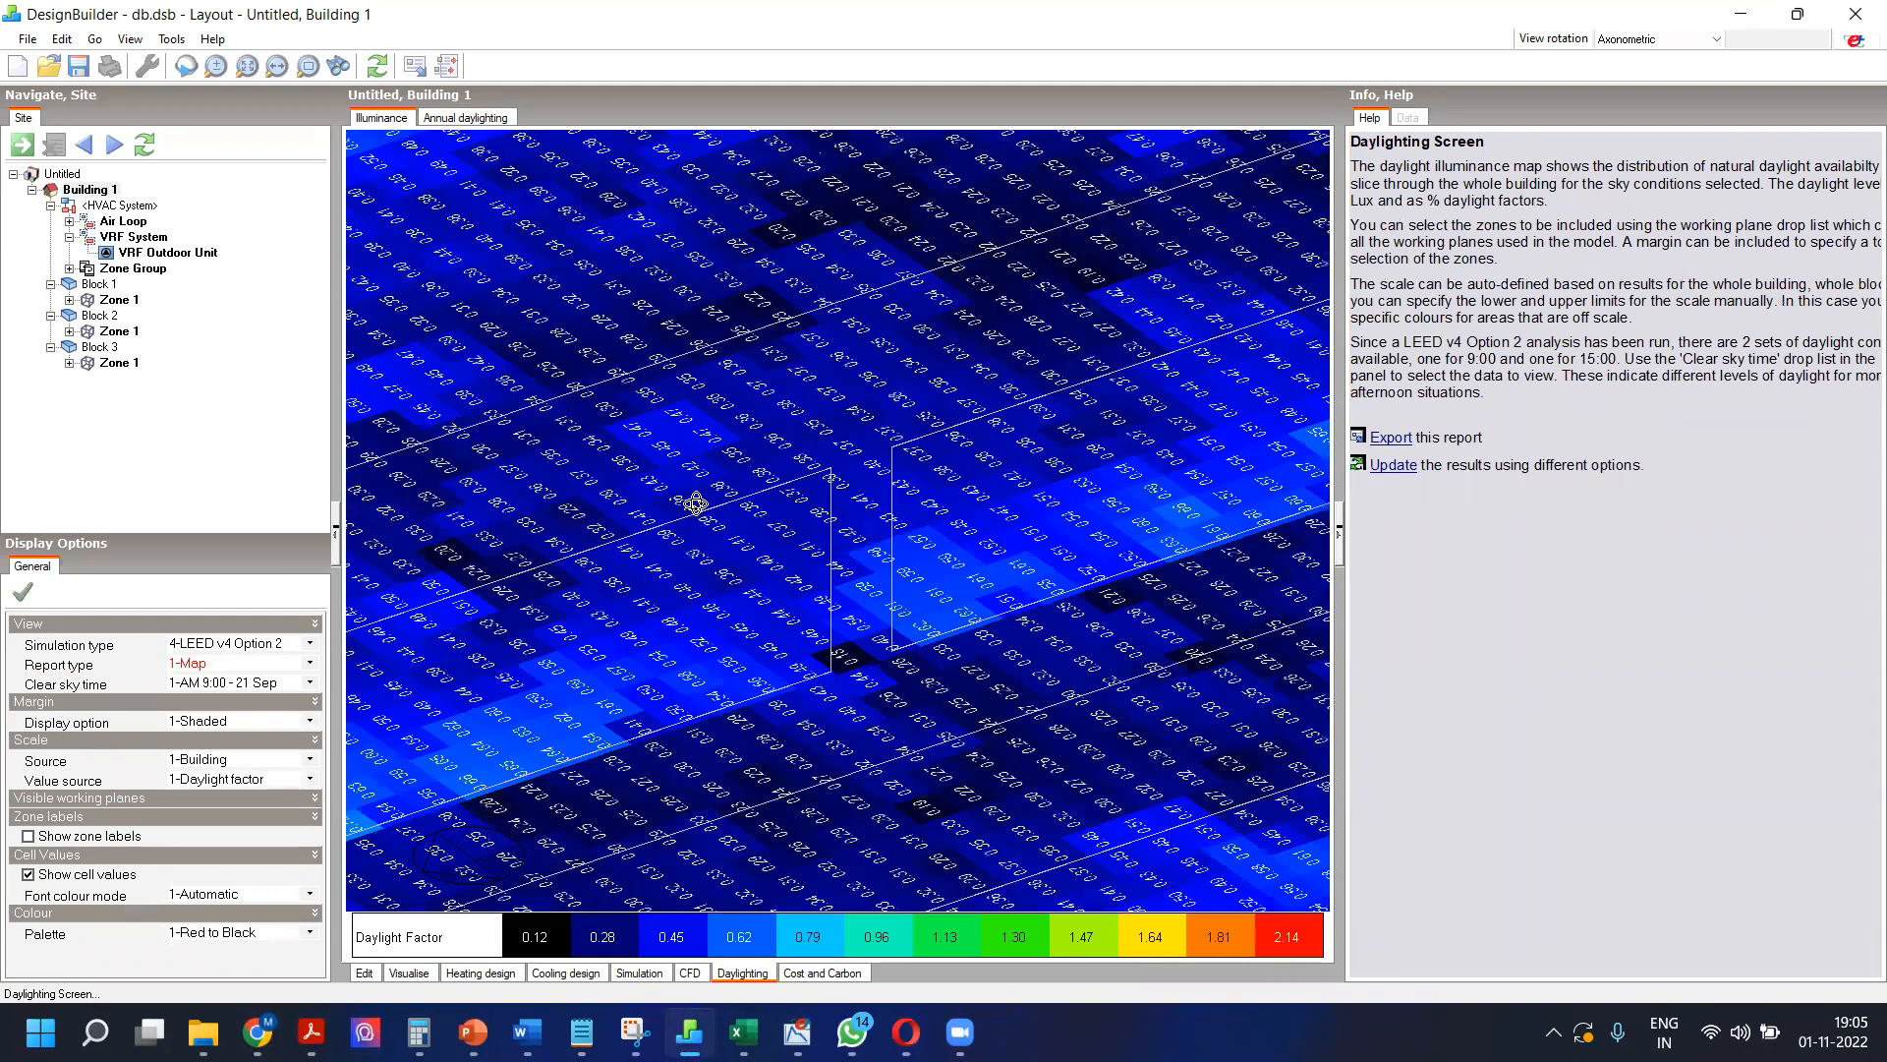
{"action": "scroll", "coordinate": [604, 599], "scroll_direction": "down", "scroll_amount": 2}
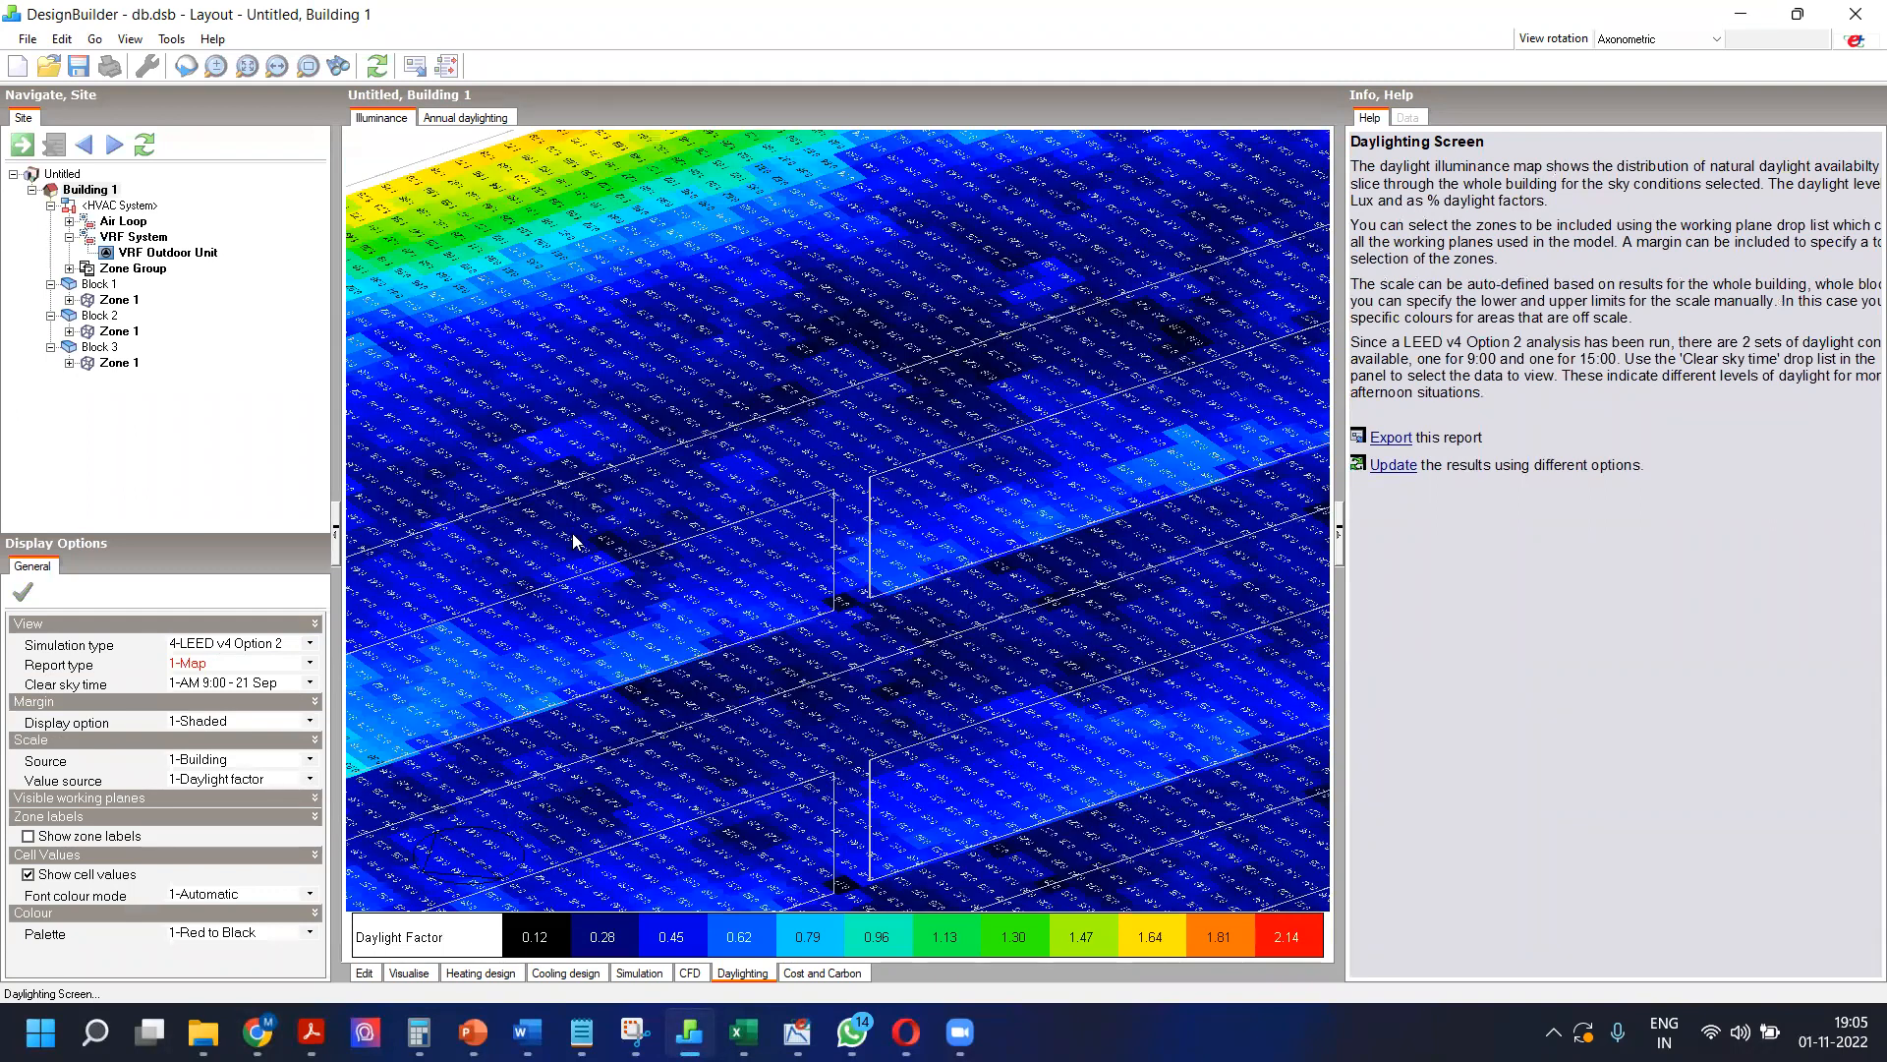
{"action": "scroll", "coordinate": [576, 556], "scroll_direction": "down", "scroll_amount": 1}
{"action": "scroll", "coordinate": [629, 556], "scroll_direction": "down", "scroll_amount": 3}
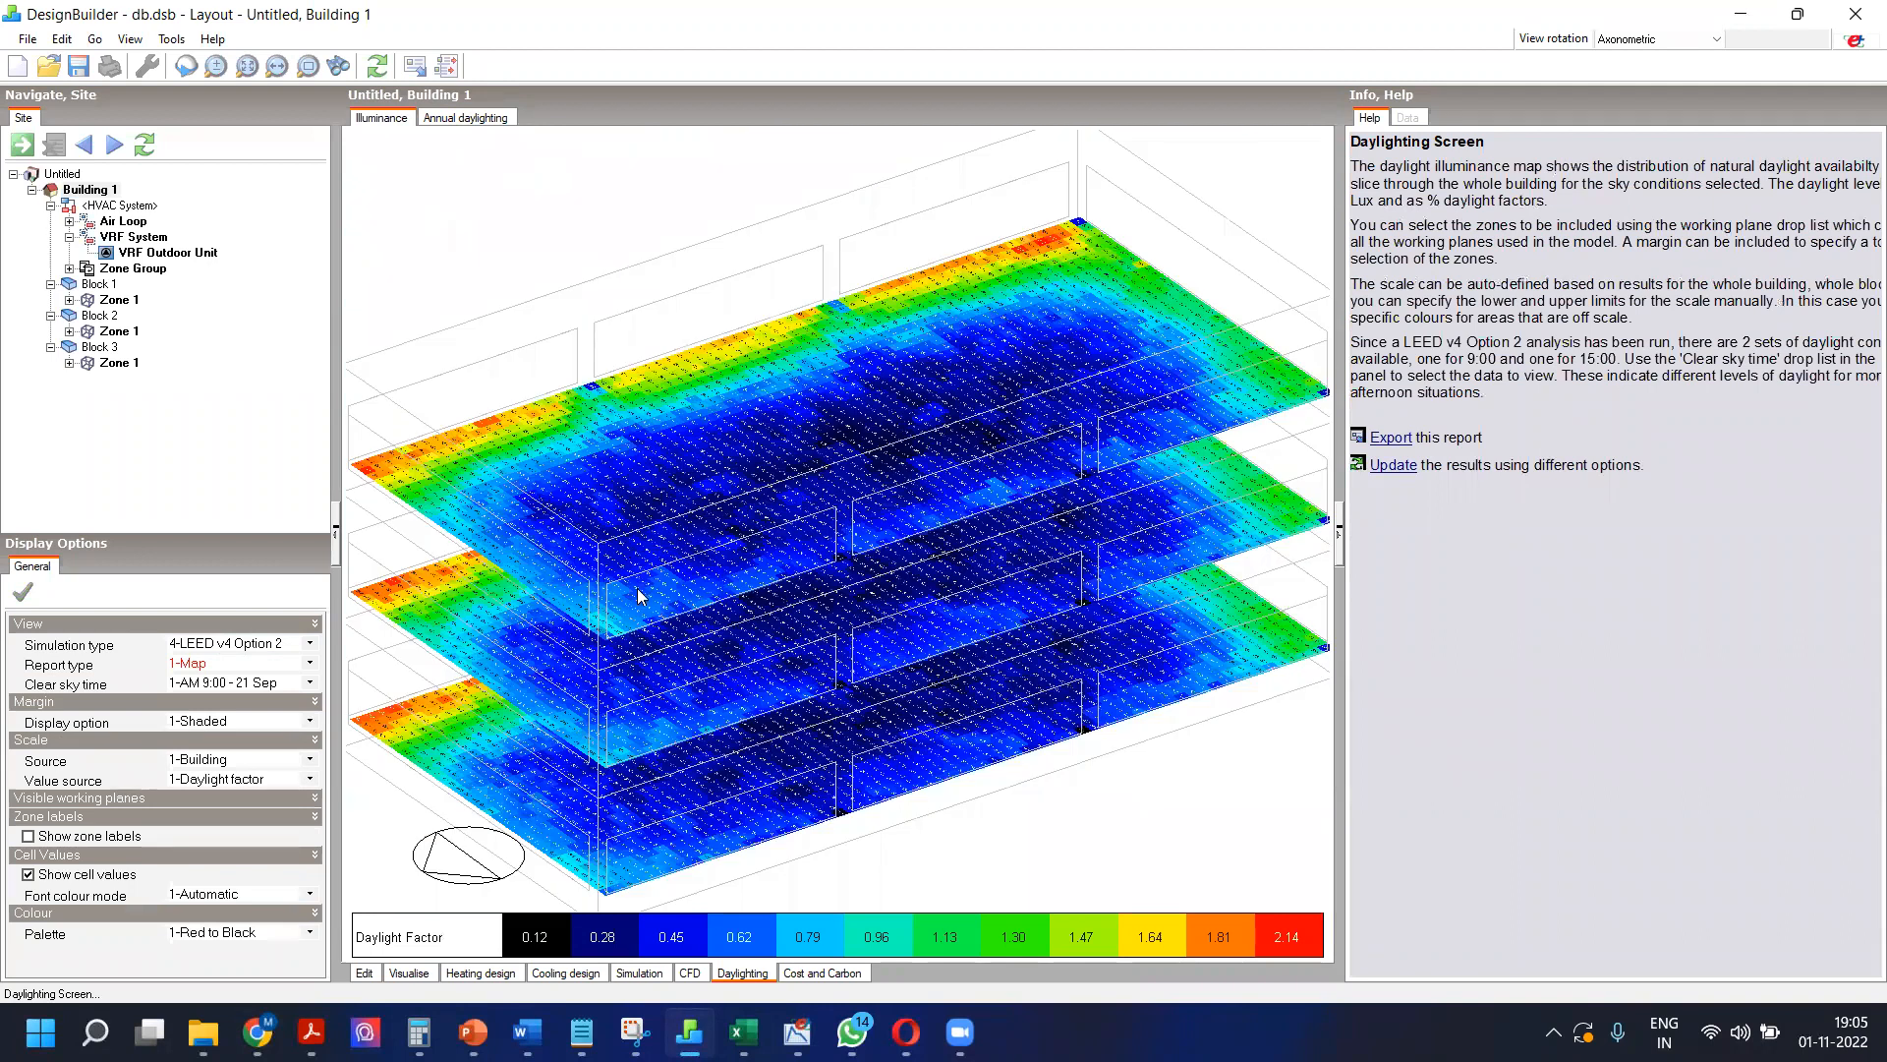
{"action": "scroll", "coordinate": [601, 604], "scroll_direction": "up", "scroll_amount": 5}
{"action": "scroll", "coordinate": [593, 597], "scroll_direction": "up", "scroll_amount": 2}
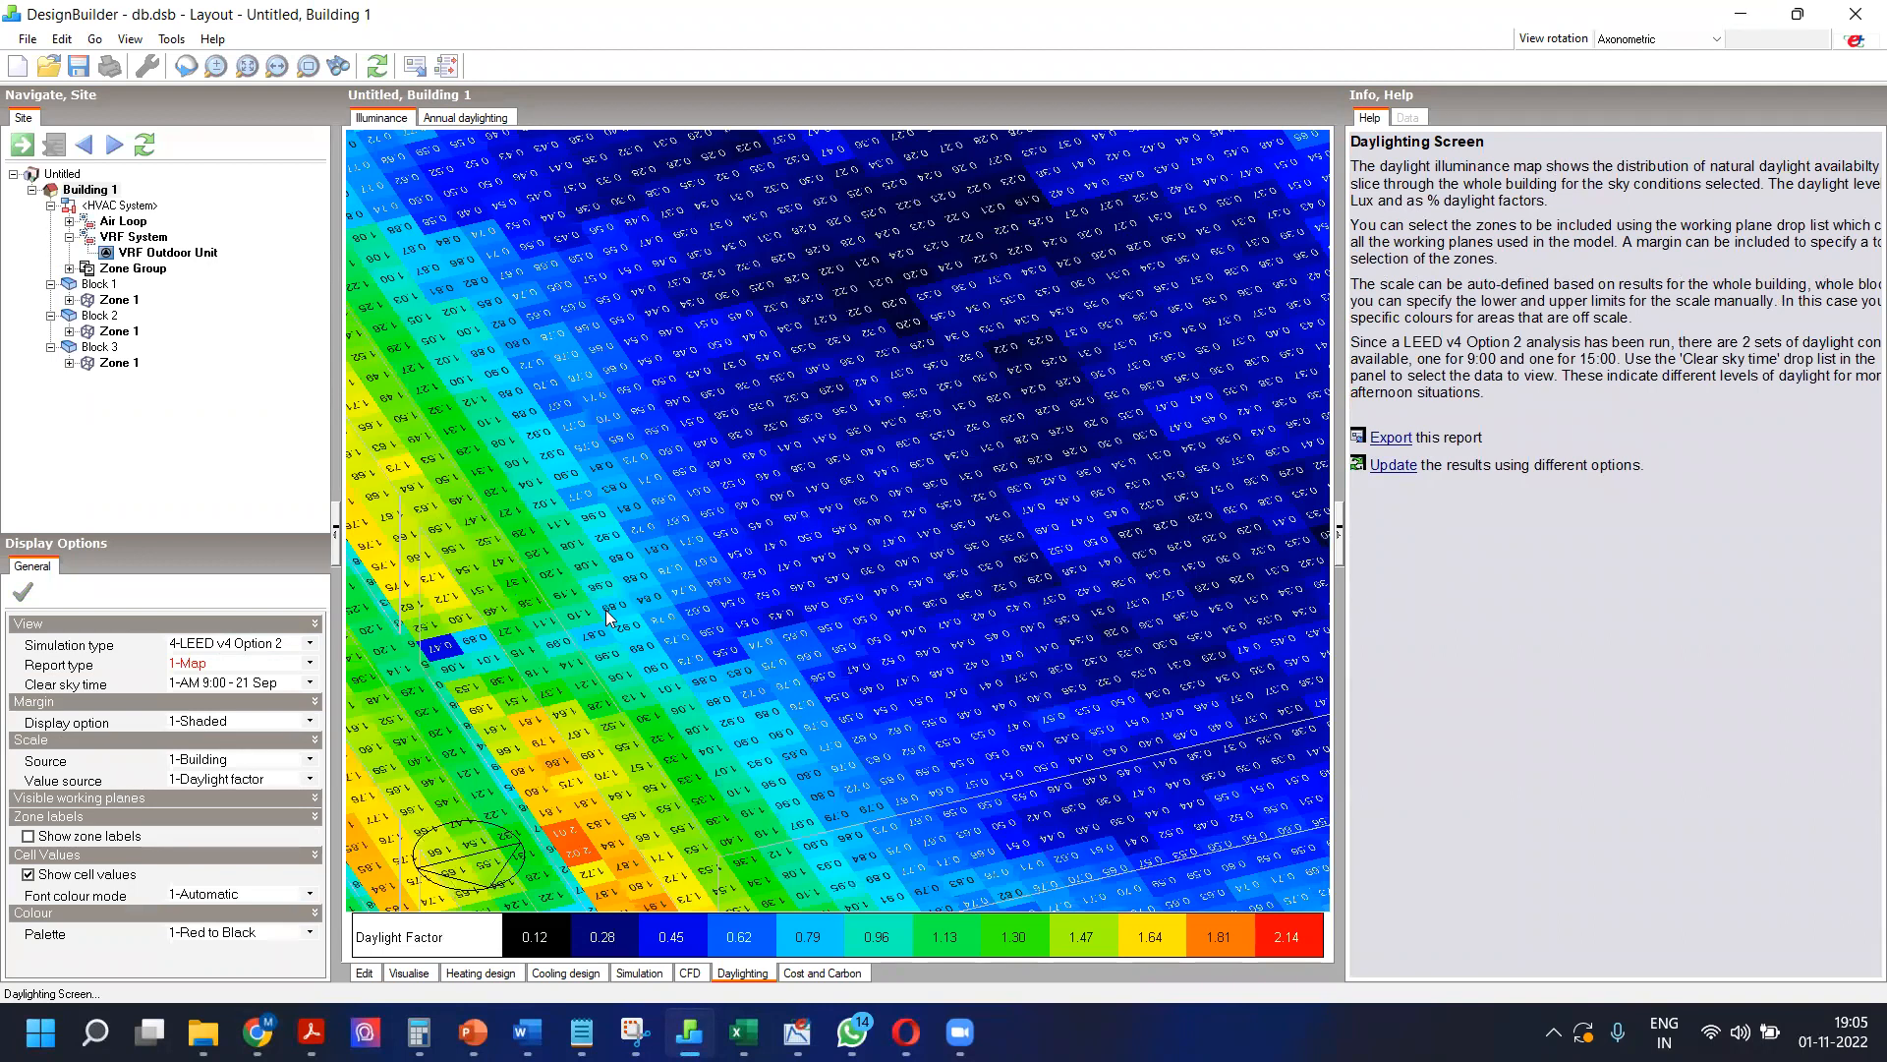
{"action": "scroll", "coordinate": [591, 578], "scroll_direction": "up", "scroll_amount": 1}
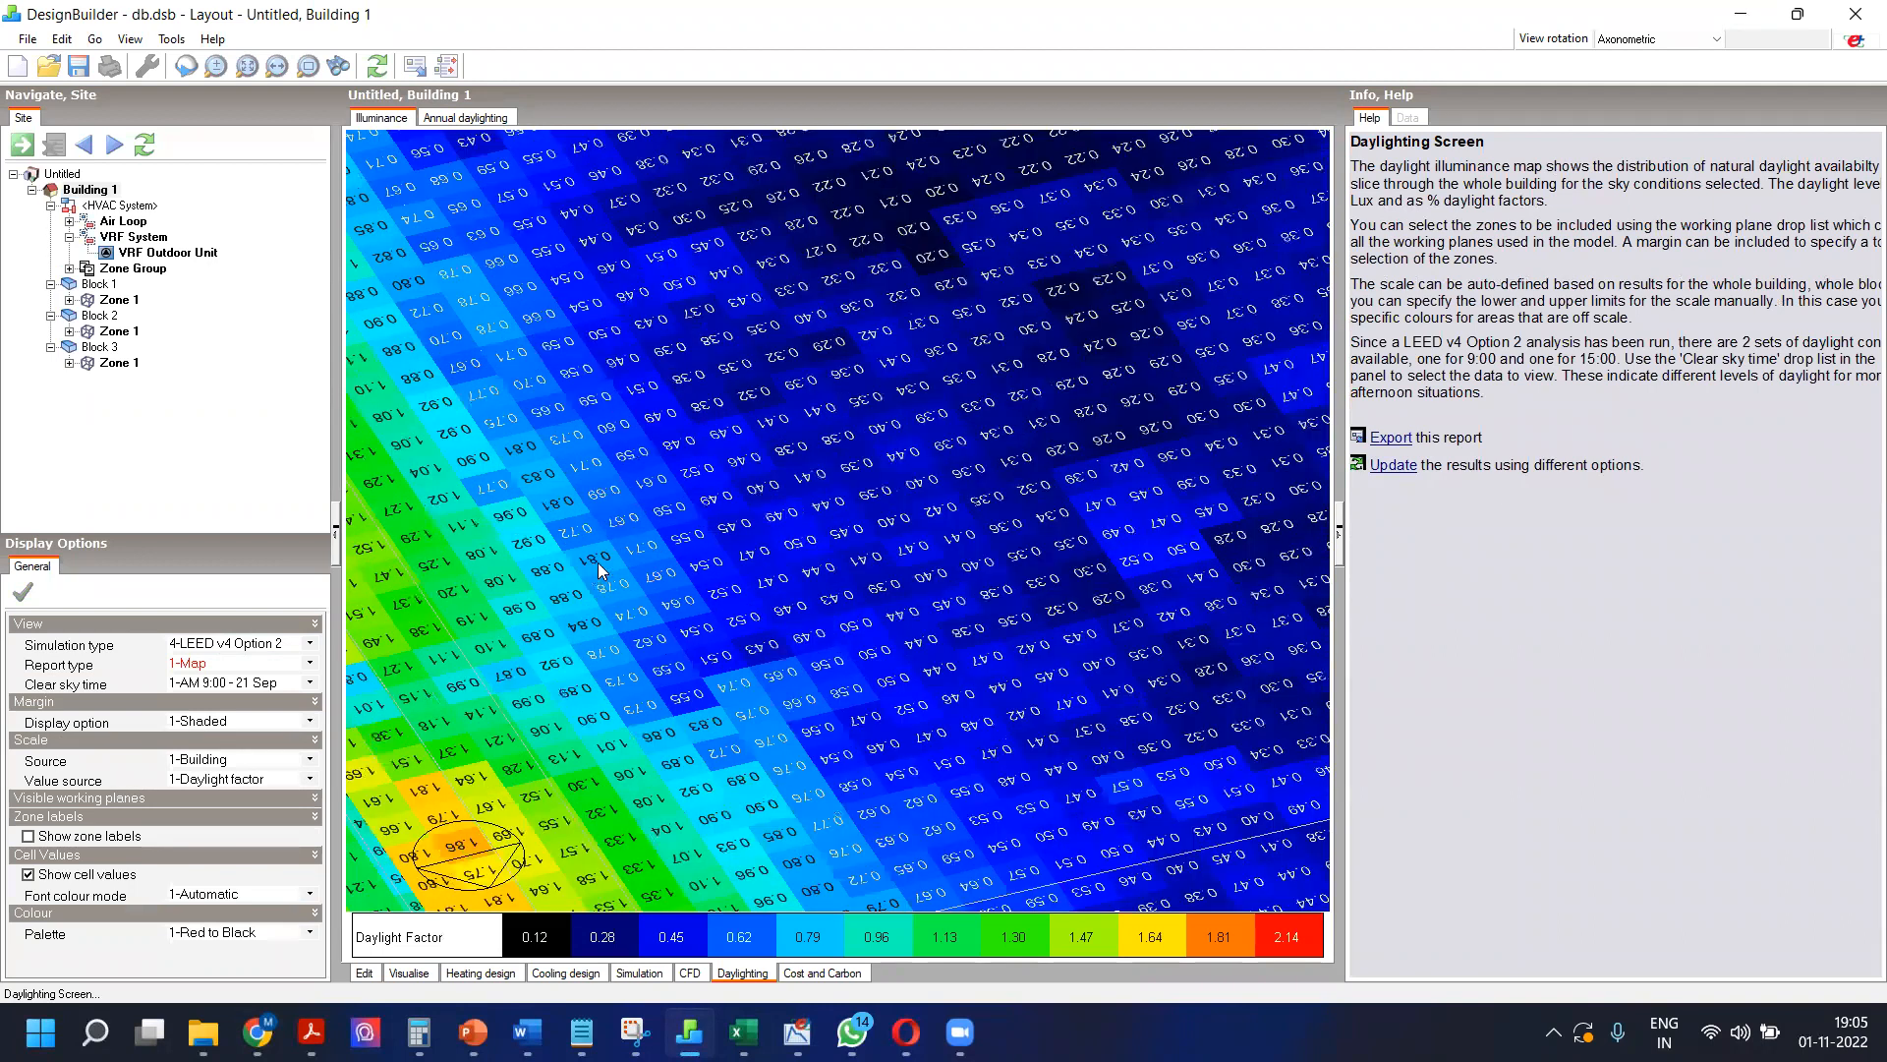
{"action": "scroll", "coordinate": [598, 563], "scroll_direction": "down", "scroll_amount": 2}
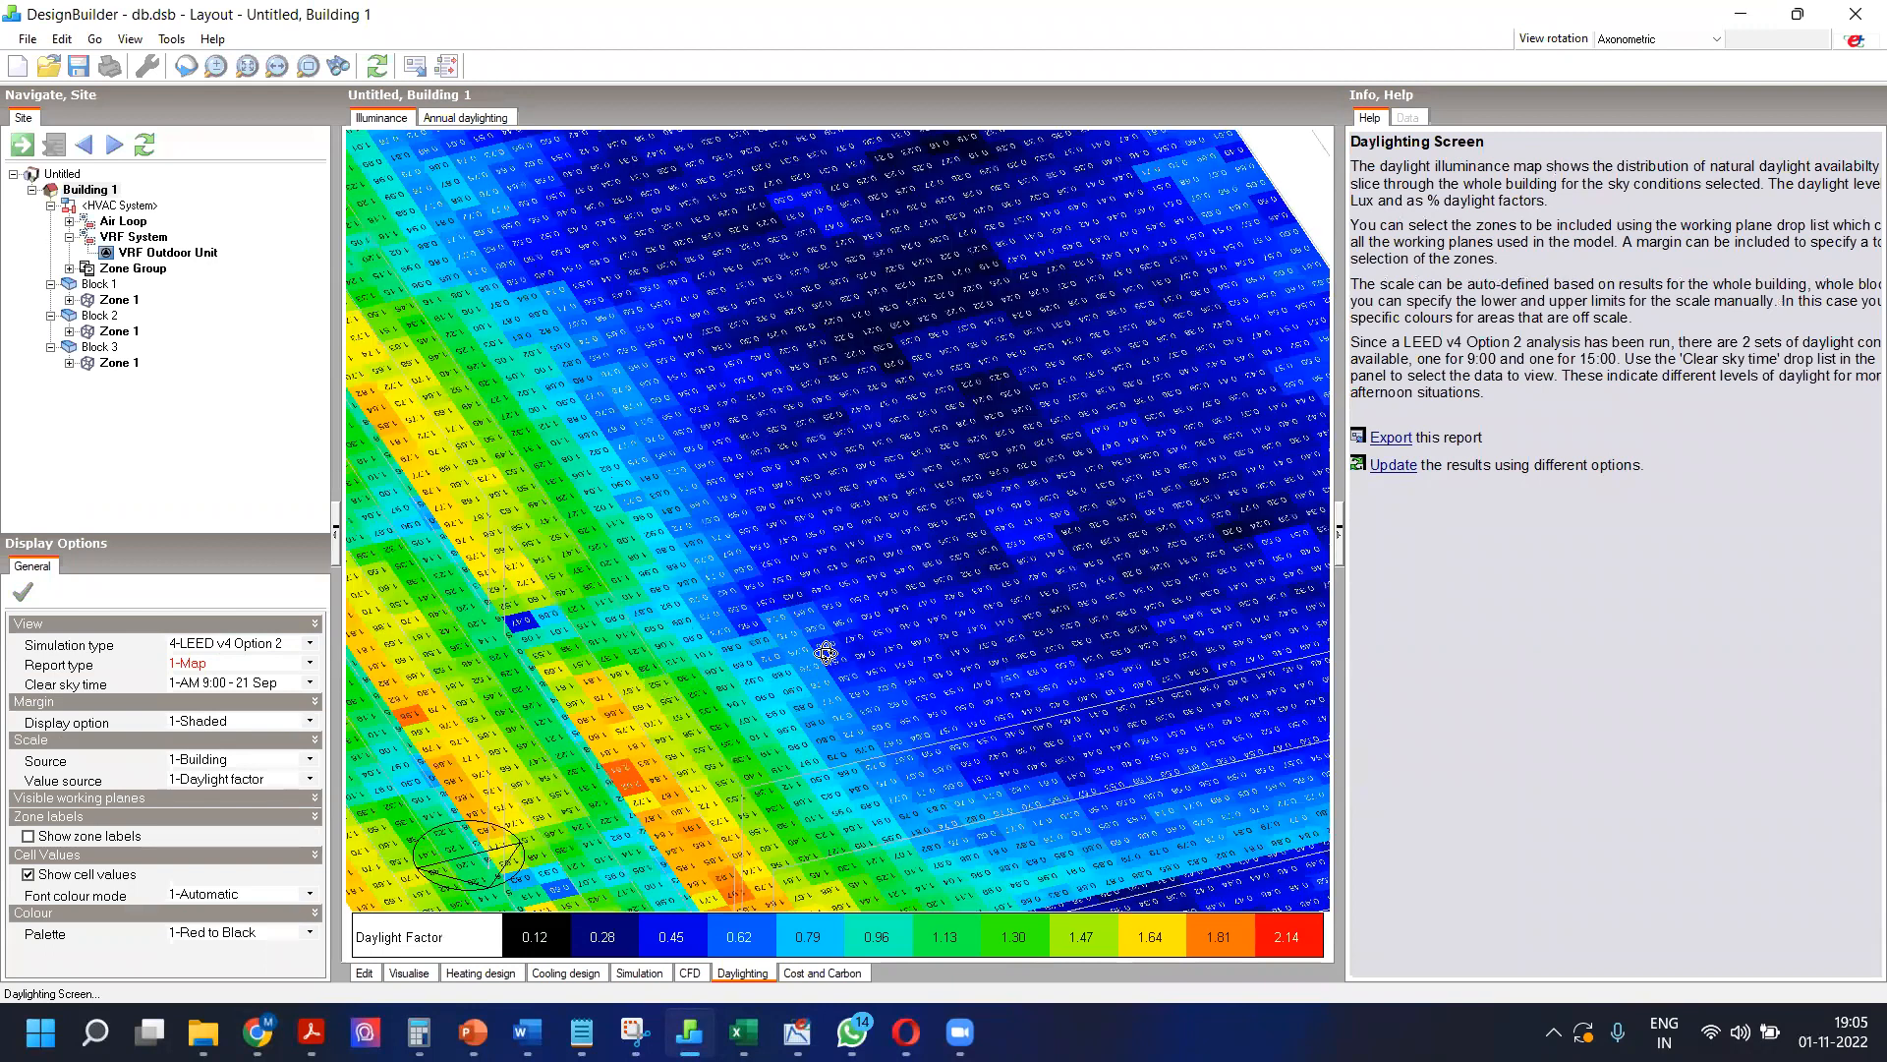
{"action": "scroll", "coordinate": [765, 613], "scroll_direction": "down", "scroll_amount": 1}
{"action": "scroll", "coordinate": [770, 592], "scroll_direction": "down", "scroll_amount": 2}
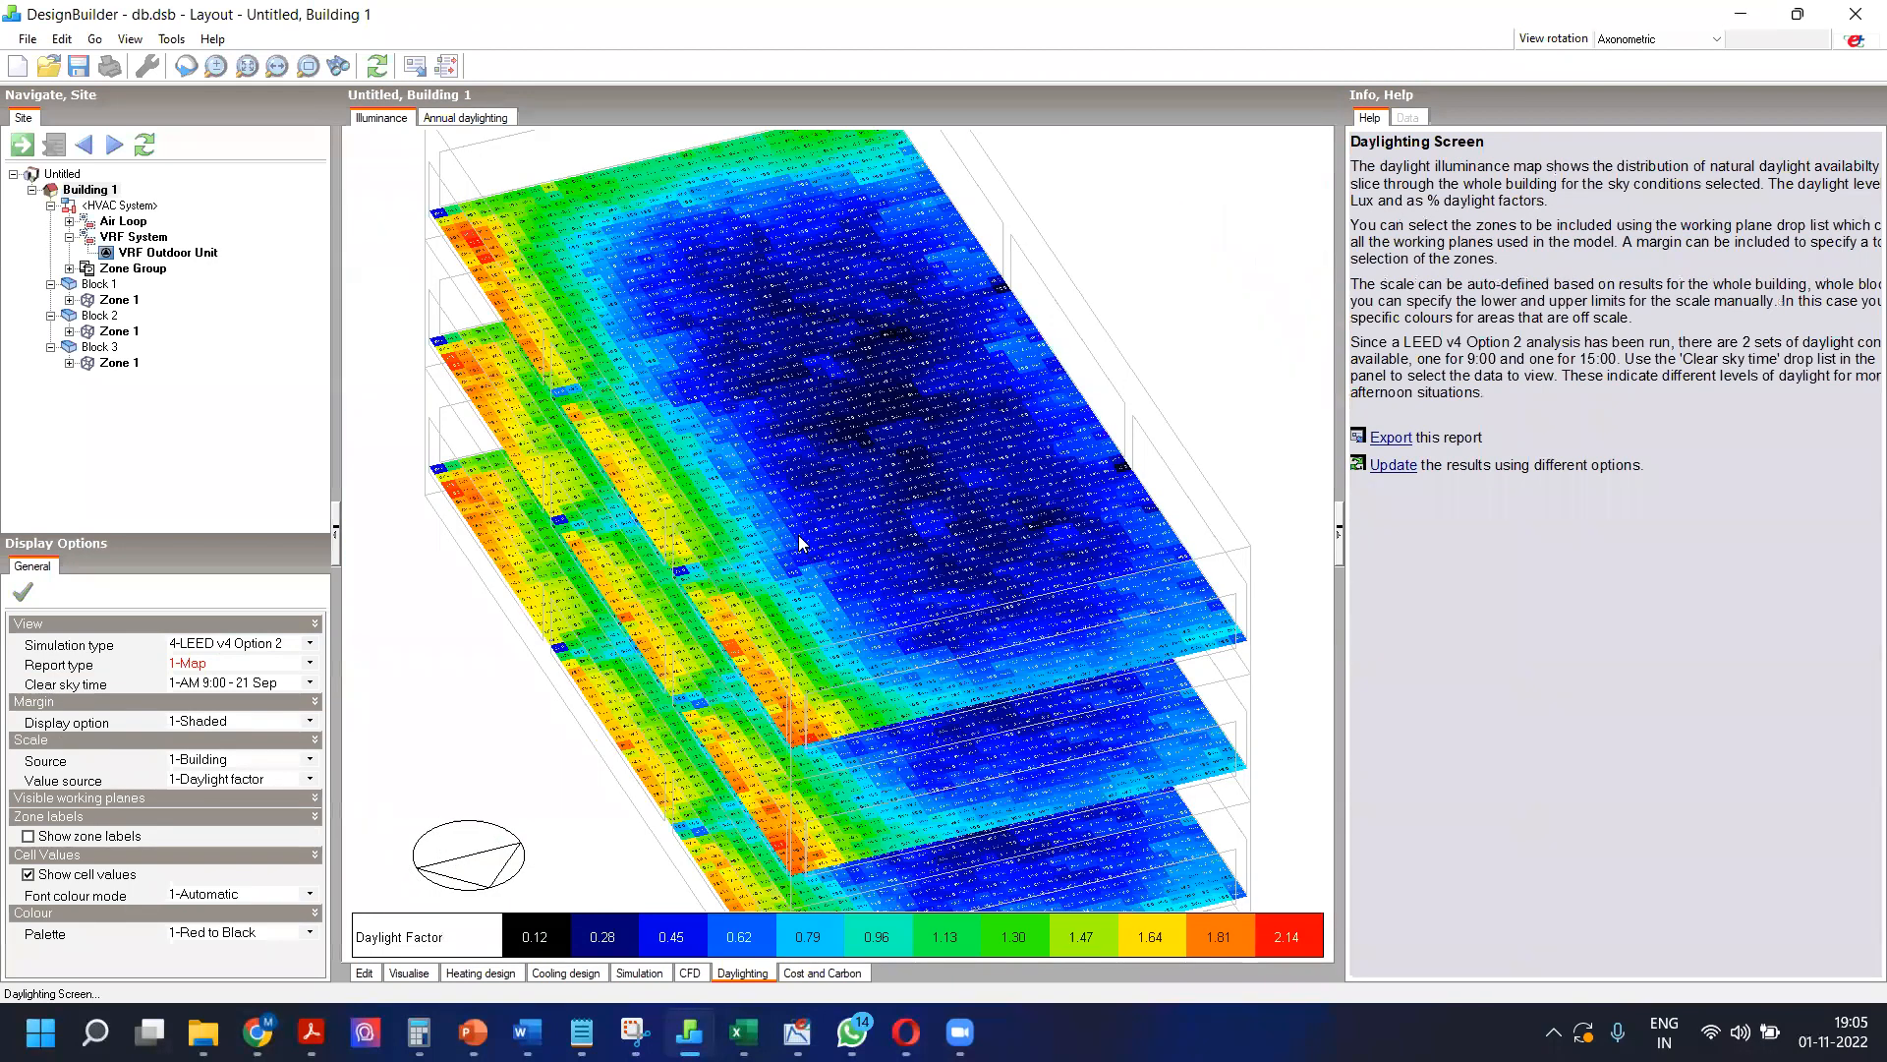
{"action": "scroll", "coordinate": [799, 538], "scroll_direction": "up", "scroll_amount": 1}
{"action": "scroll", "coordinate": [798, 540], "scroll_direction": "up", "scroll_amount": 1}
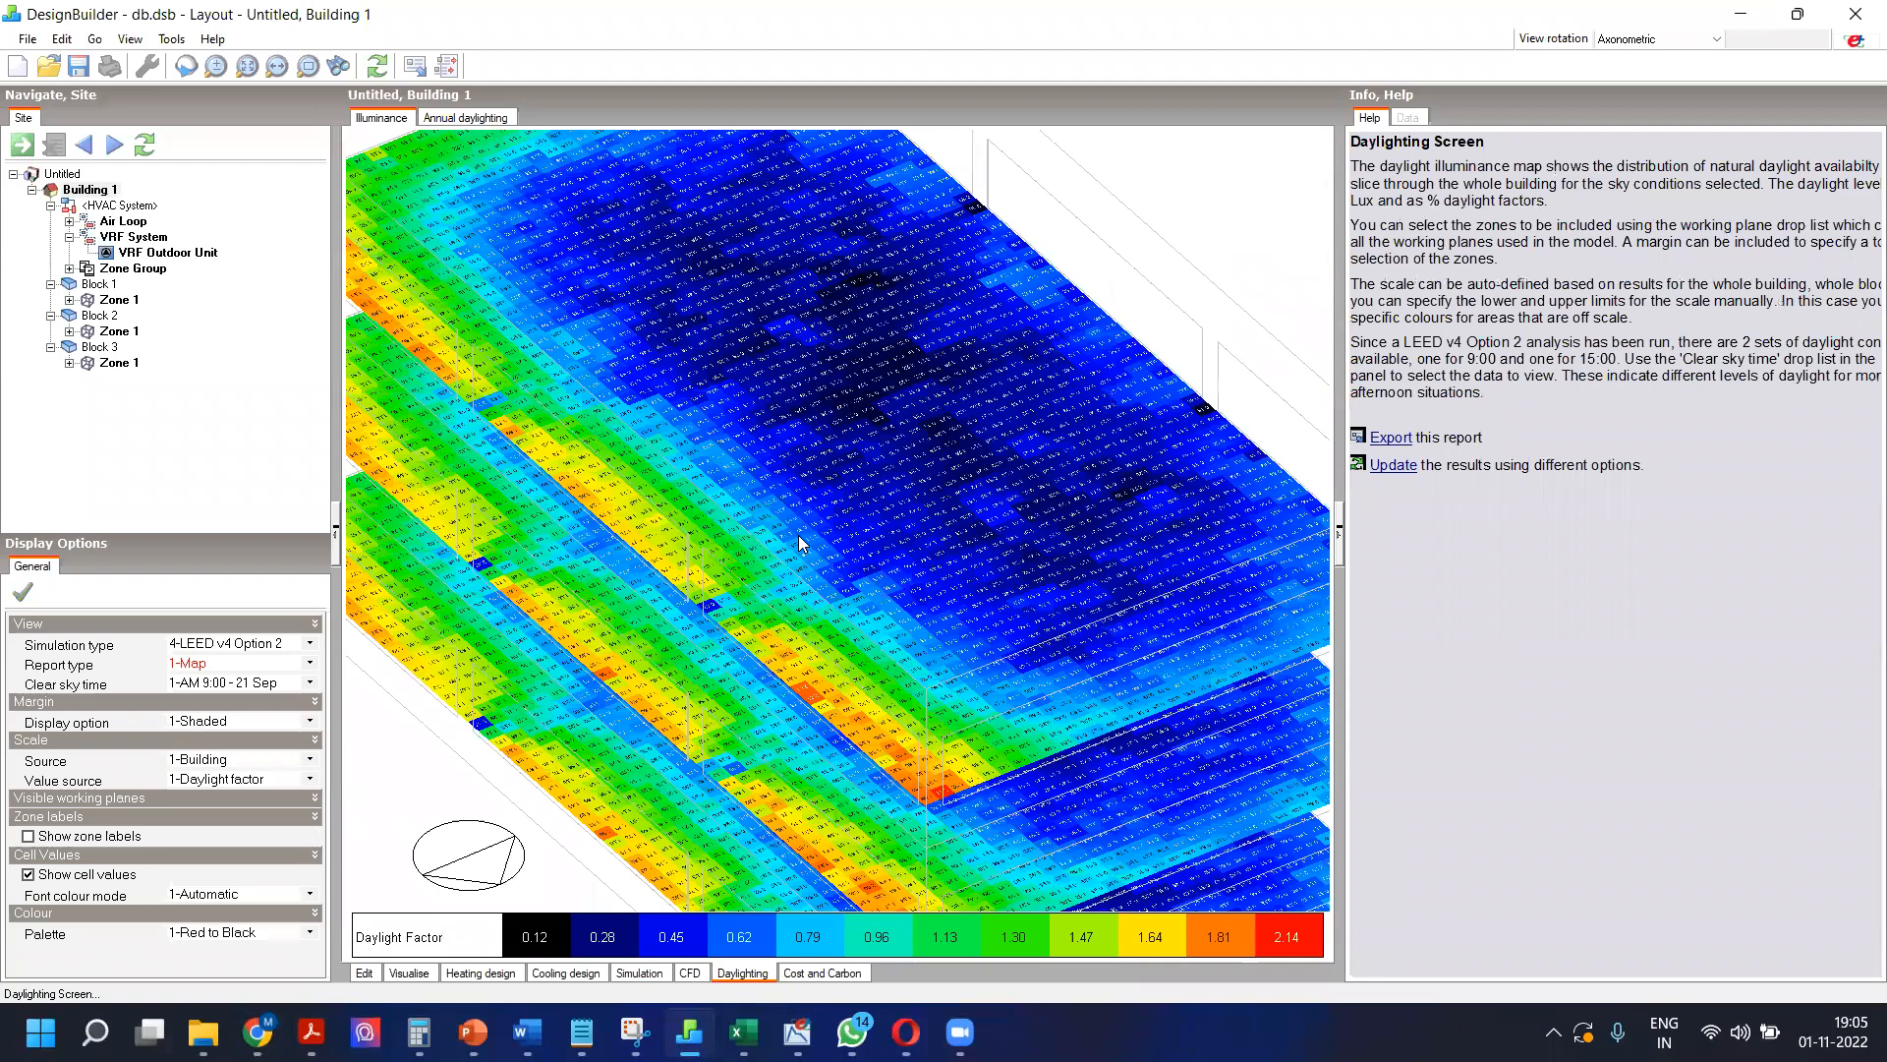
{"action": "scroll", "coordinate": [798, 534], "scroll_direction": "up", "scroll_amount": 4}
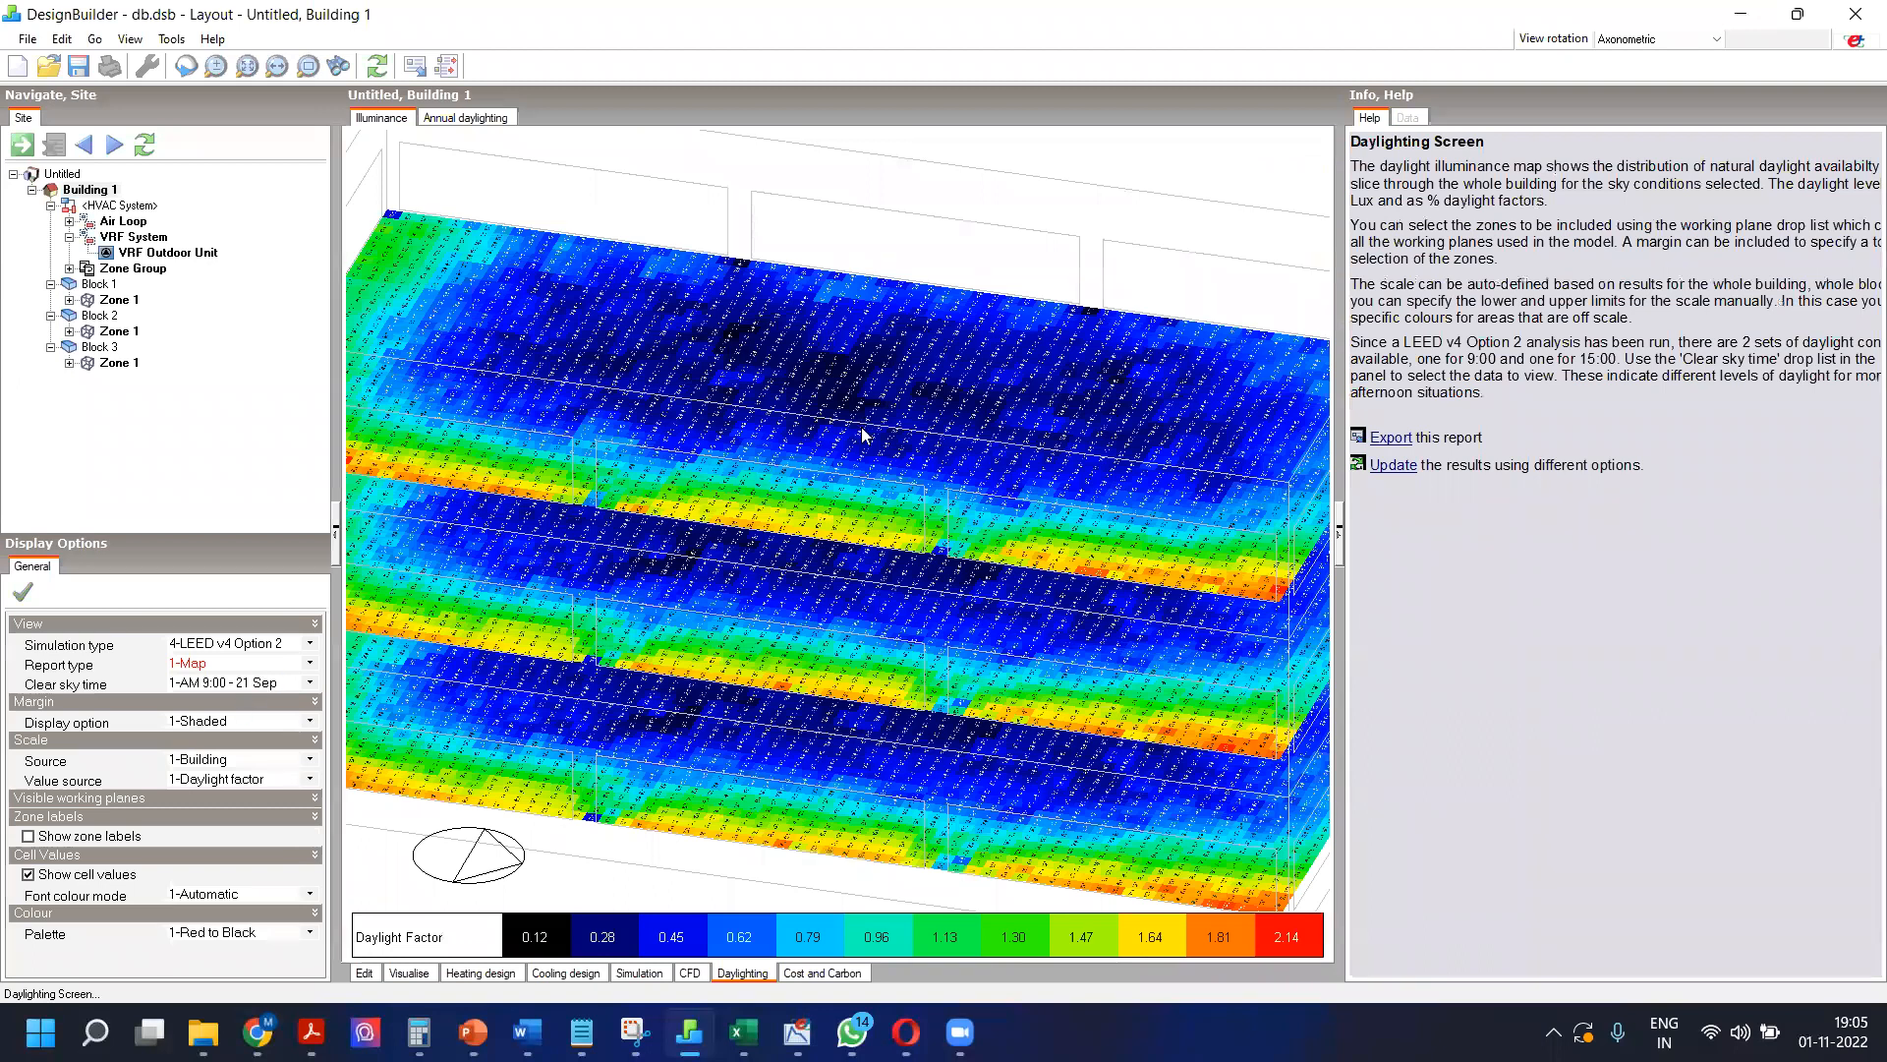
Step: Display the illuminance results as report type 3-Report and look through the available simulation types
{"action": "scroll", "coordinate": [236, 663], "scroll_direction": "down", "scroll_amount": 2}
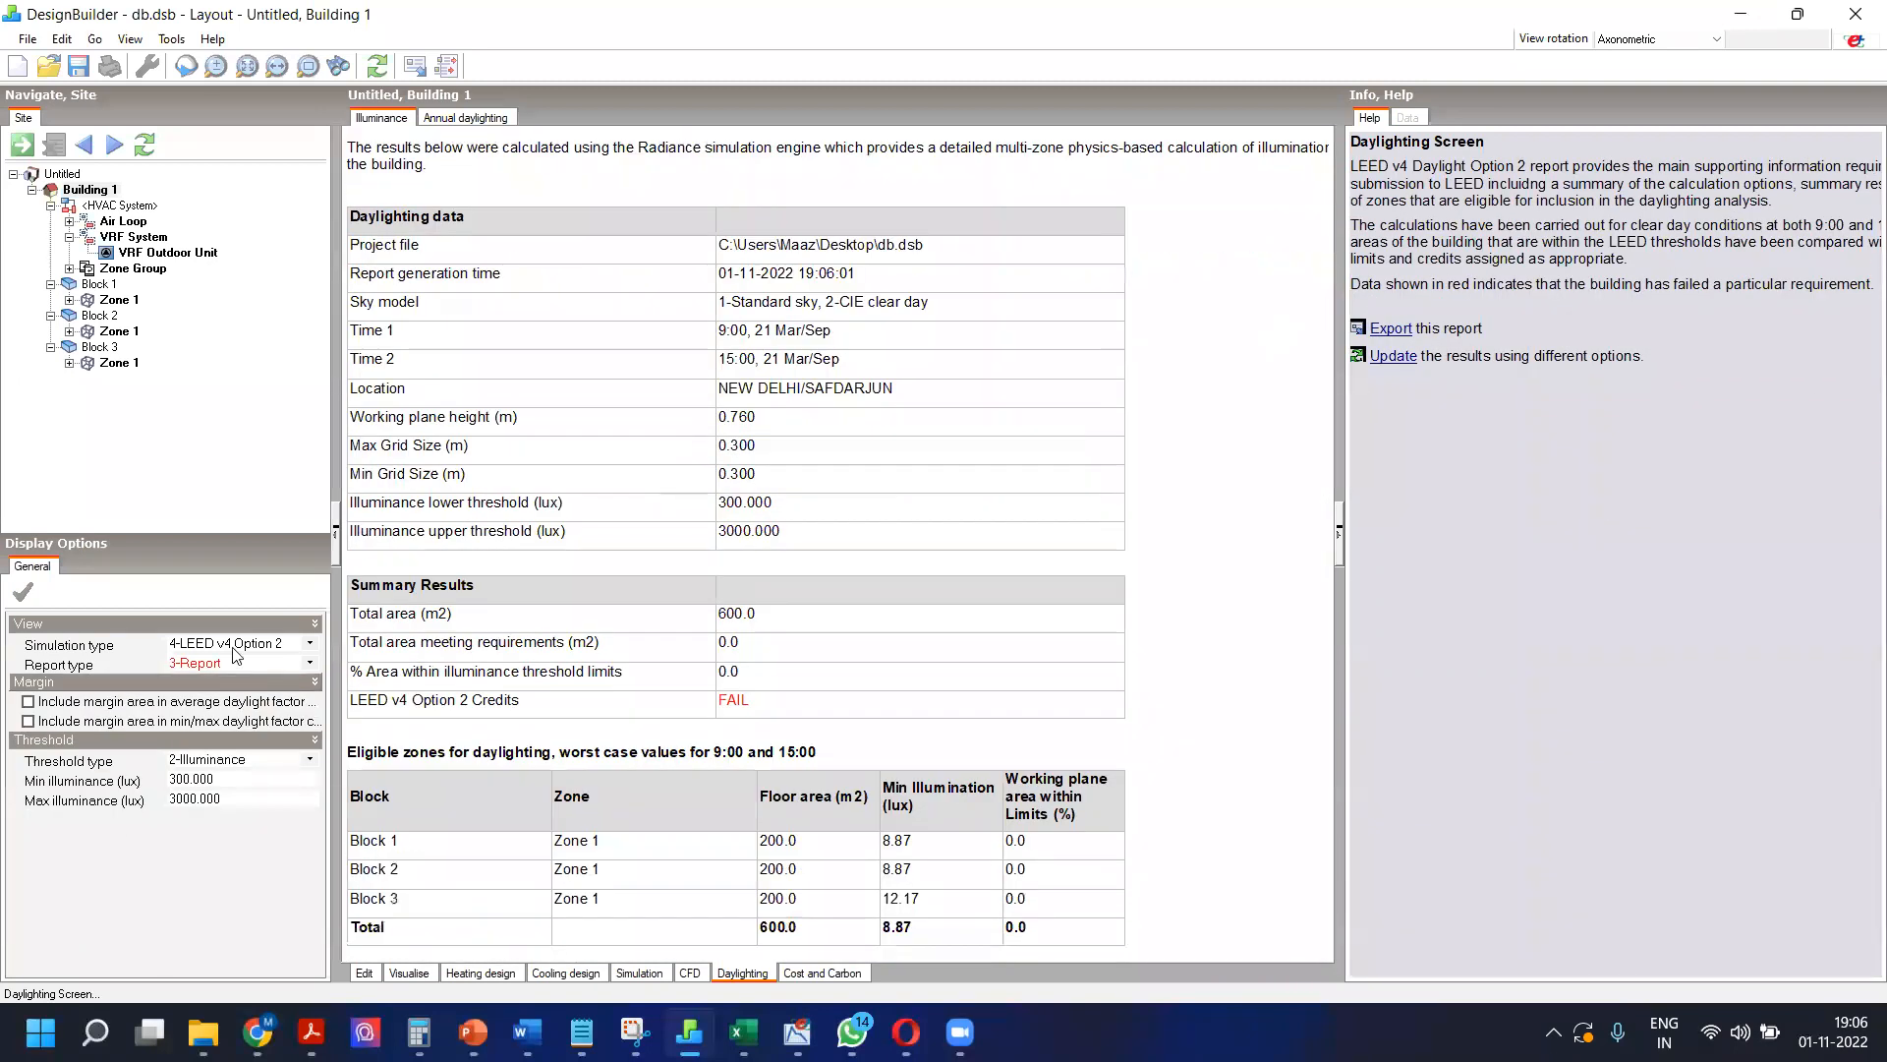
{"action": "left_click", "coordinate": [236, 644]}
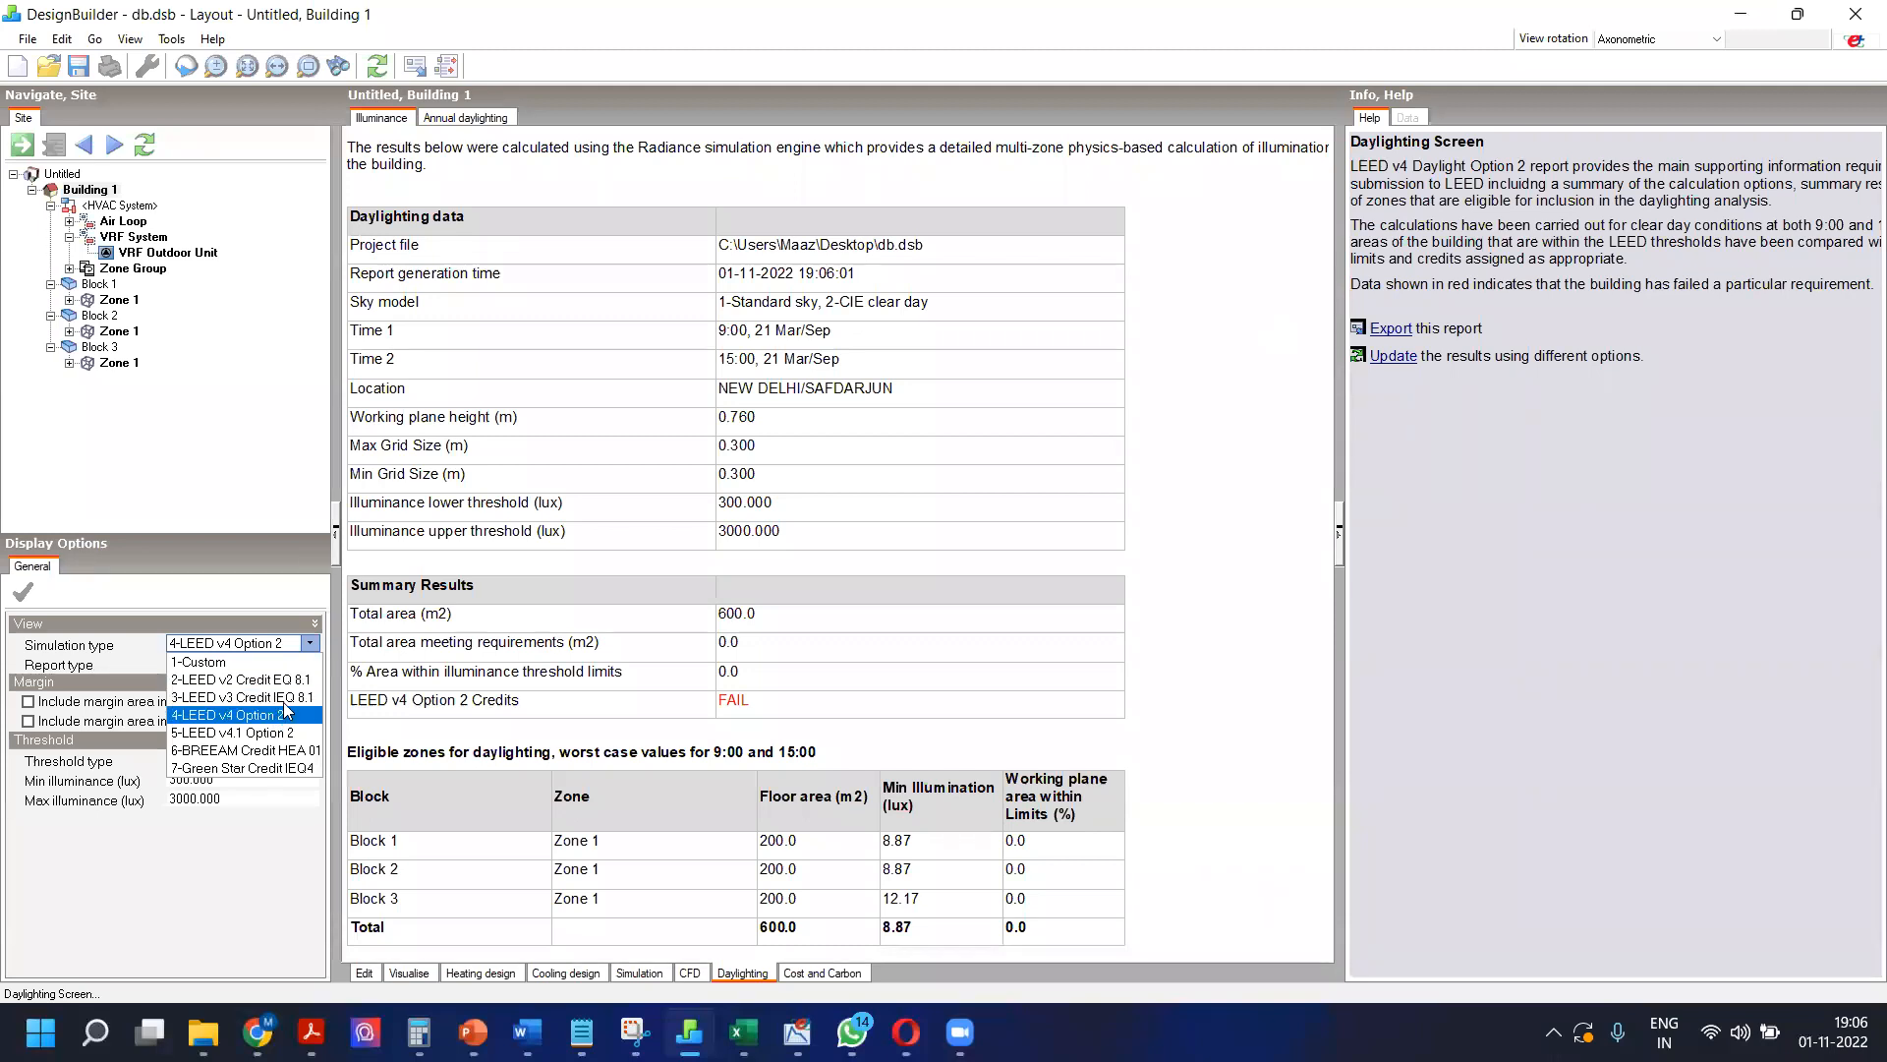
{"action": "scroll", "coordinate": [715, 477], "scroll_direction": "up", "scroll_amount": 2}
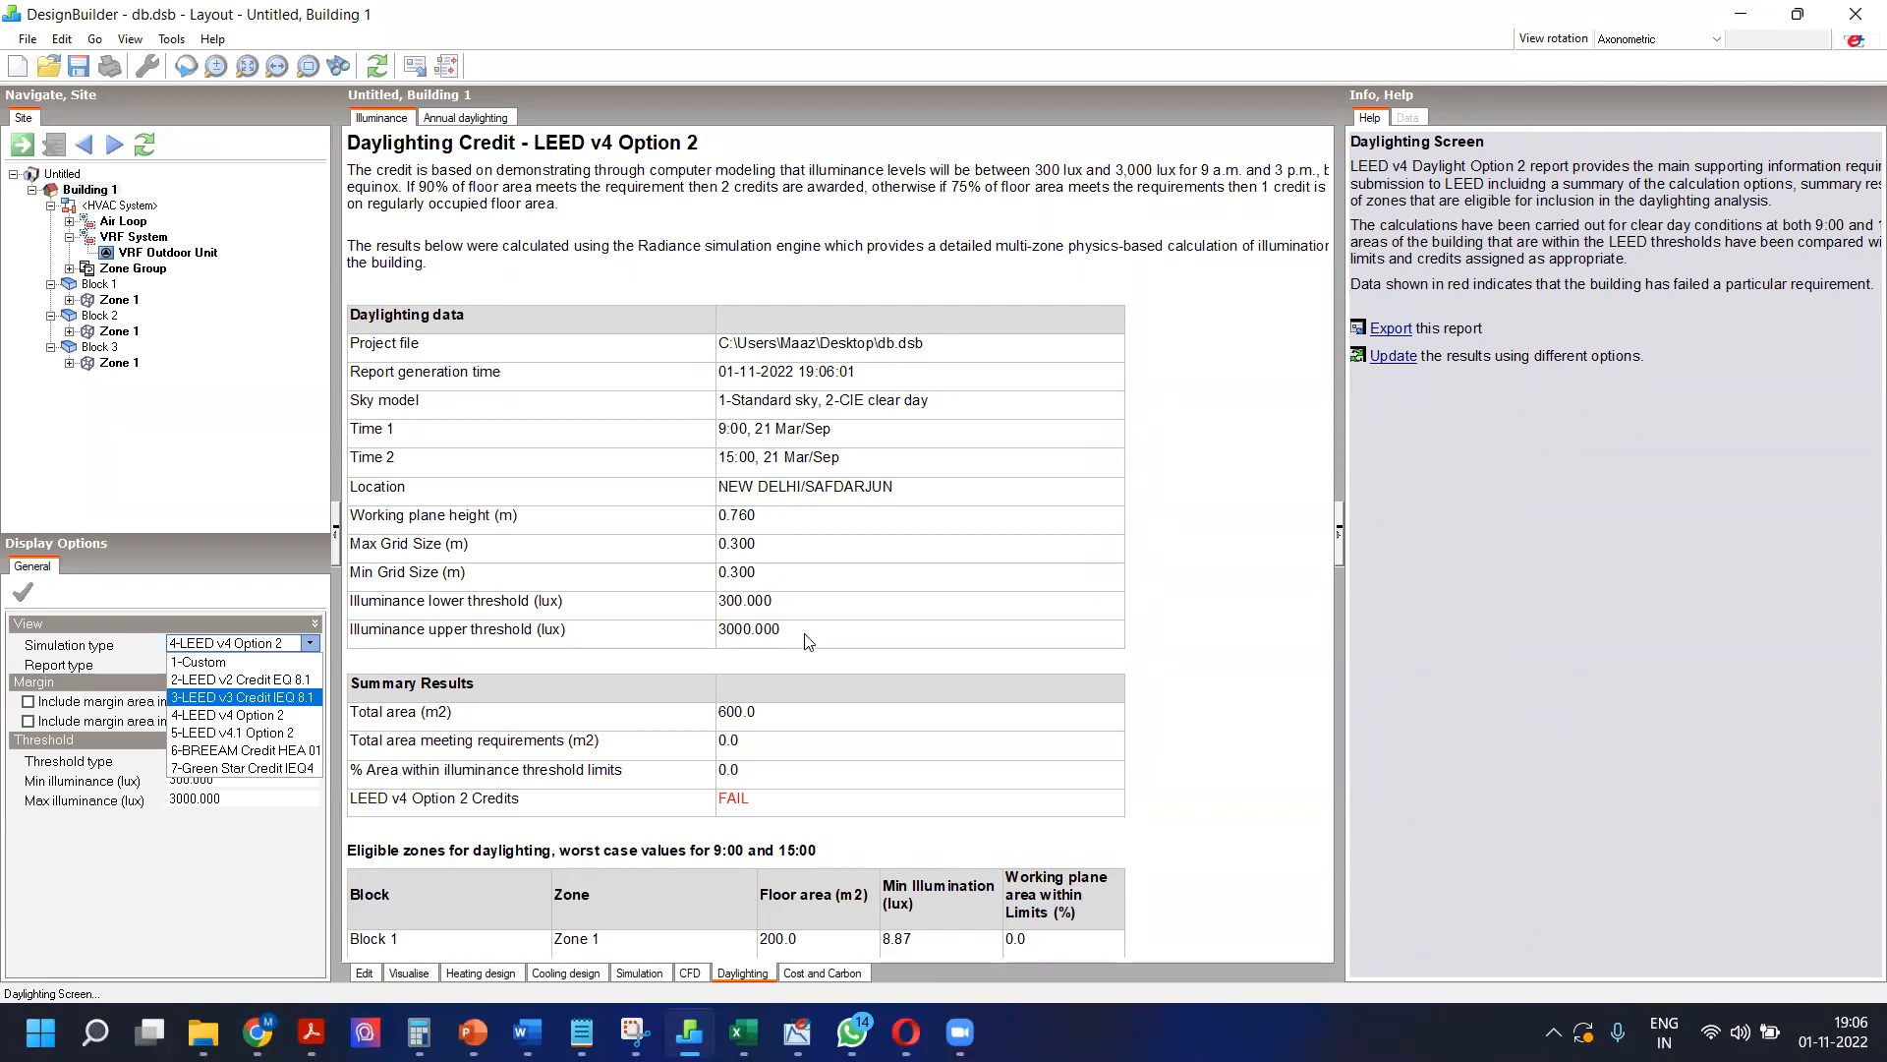
Step: Inspect the annual daylighting calculation options for simulation type 3-LEED v4 Option 1, then leave without running the calculation
{"action": "left_click", "coordinate": [466, 118]}
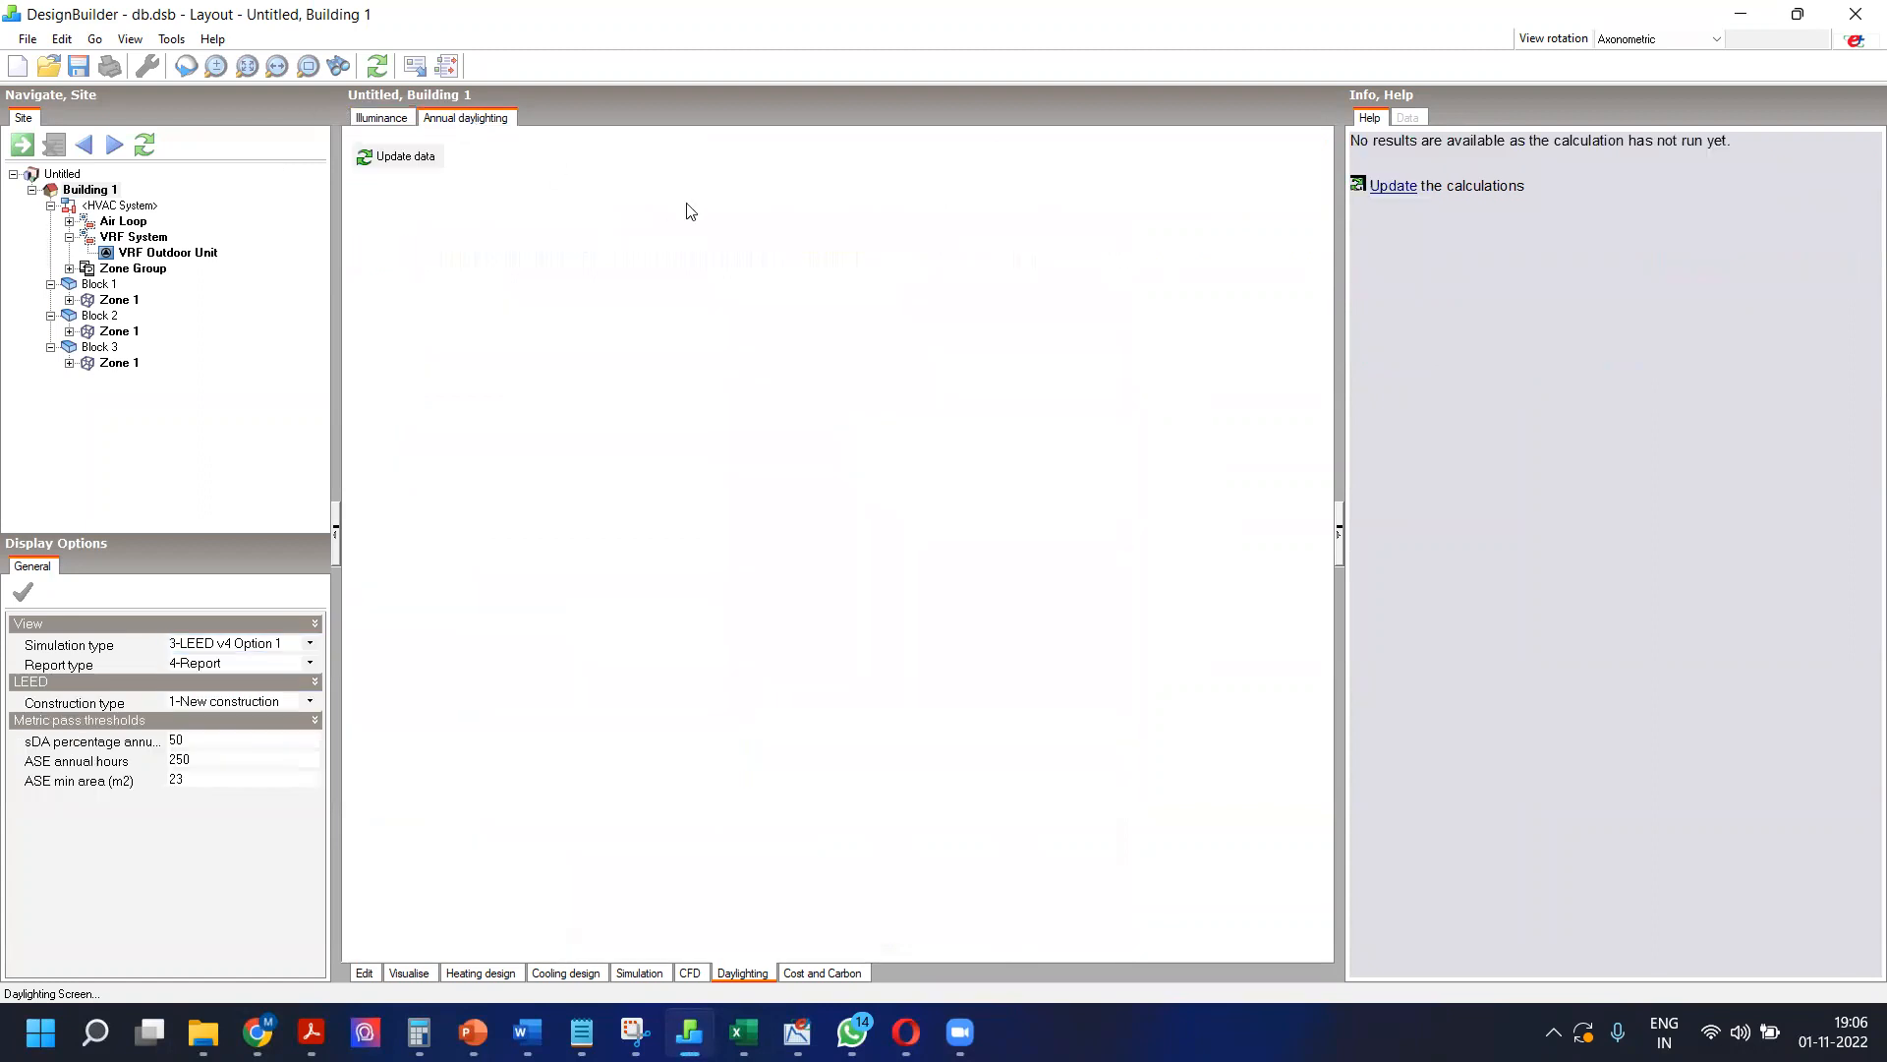
{"action": "left_click", "coordinate": [1392, 186]}
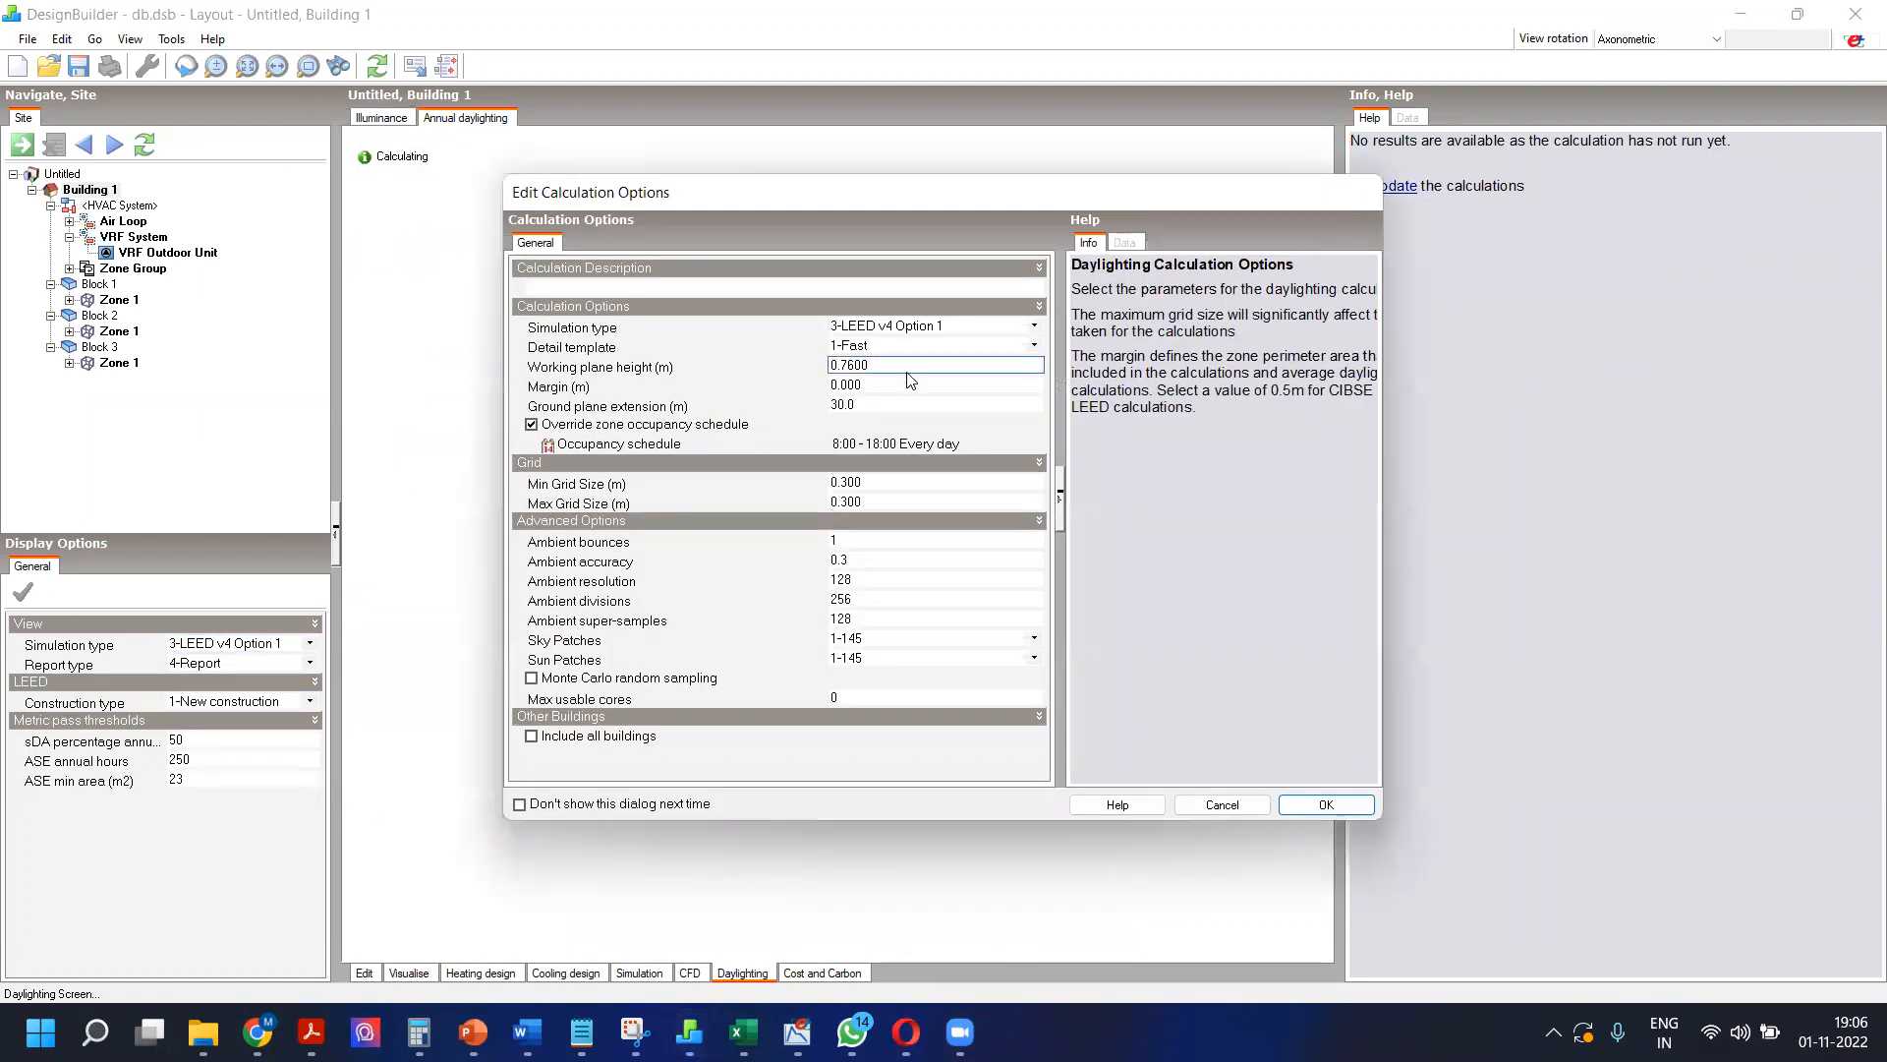
{"action": "left_click", "coordinate": [1219, 805]}
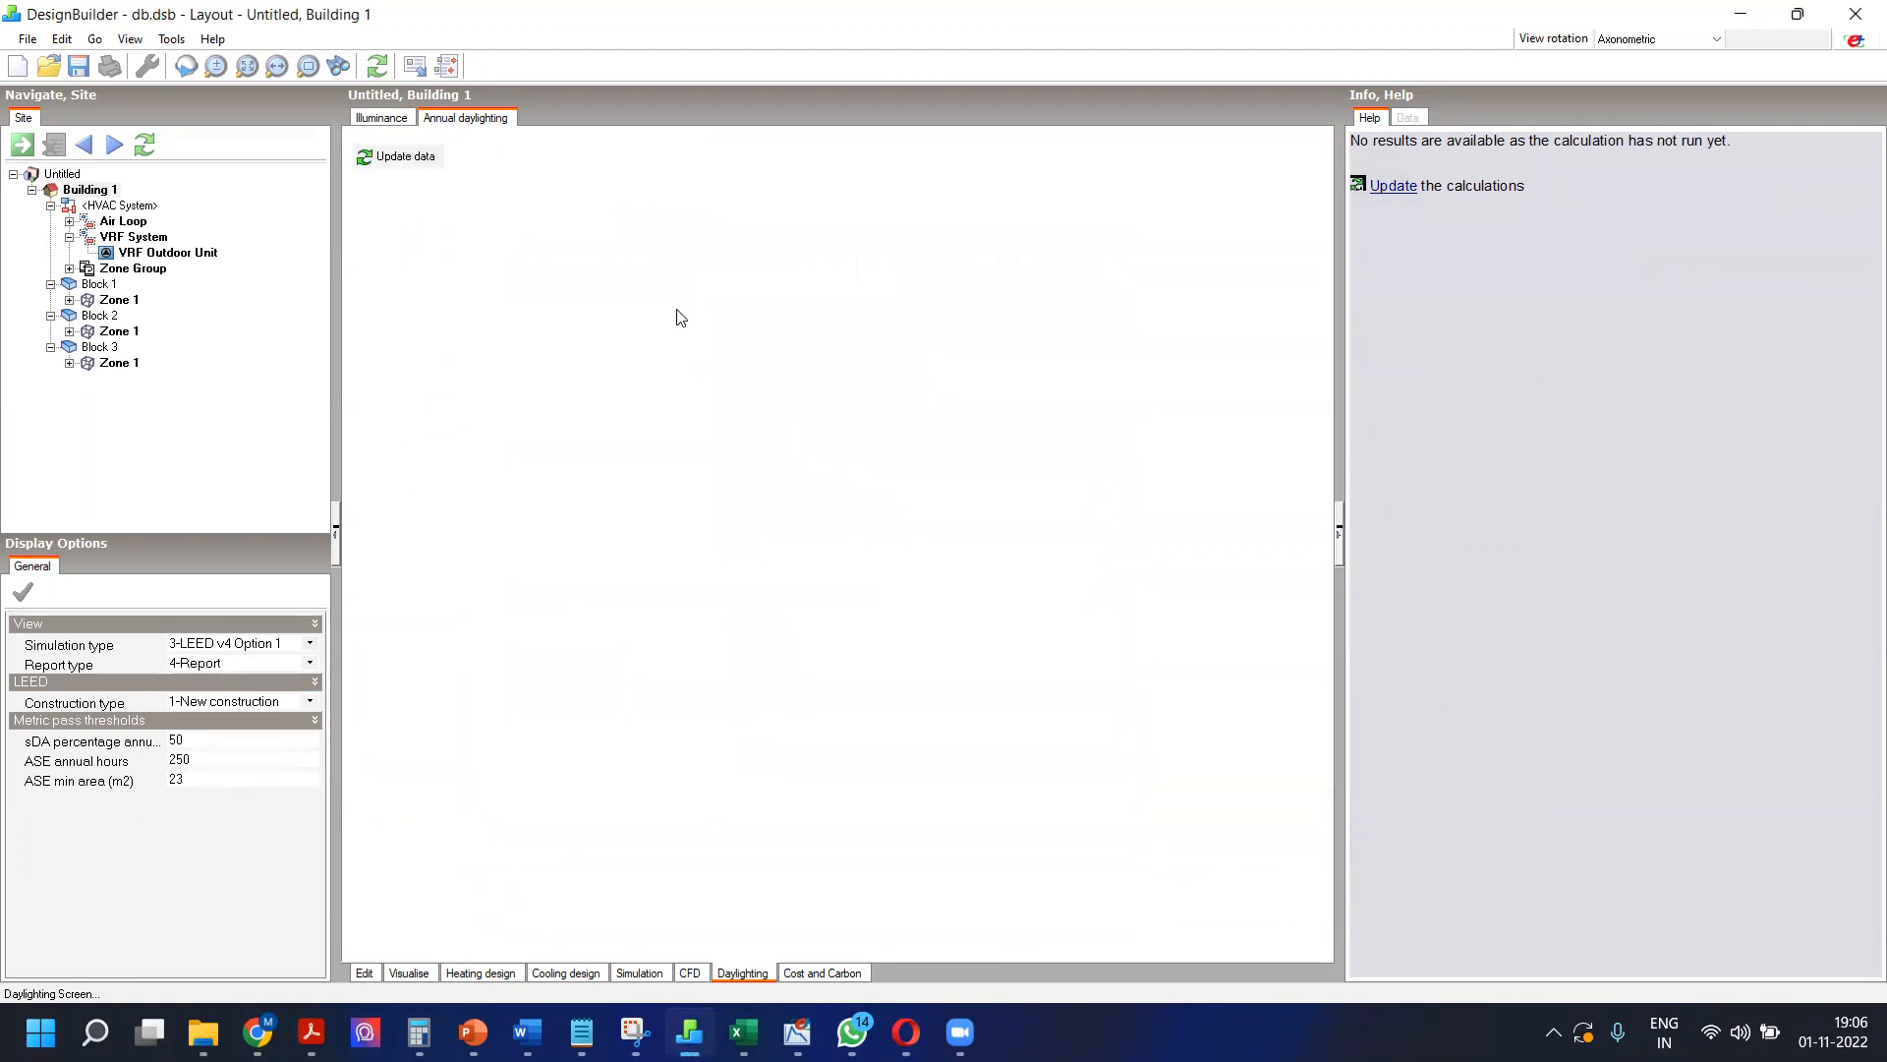
Step: Return to the illuminance results and read the LEED v4 Option 2 report down to the eligible zones table
{"action": "left_click", "coordinate": [389, 117]}
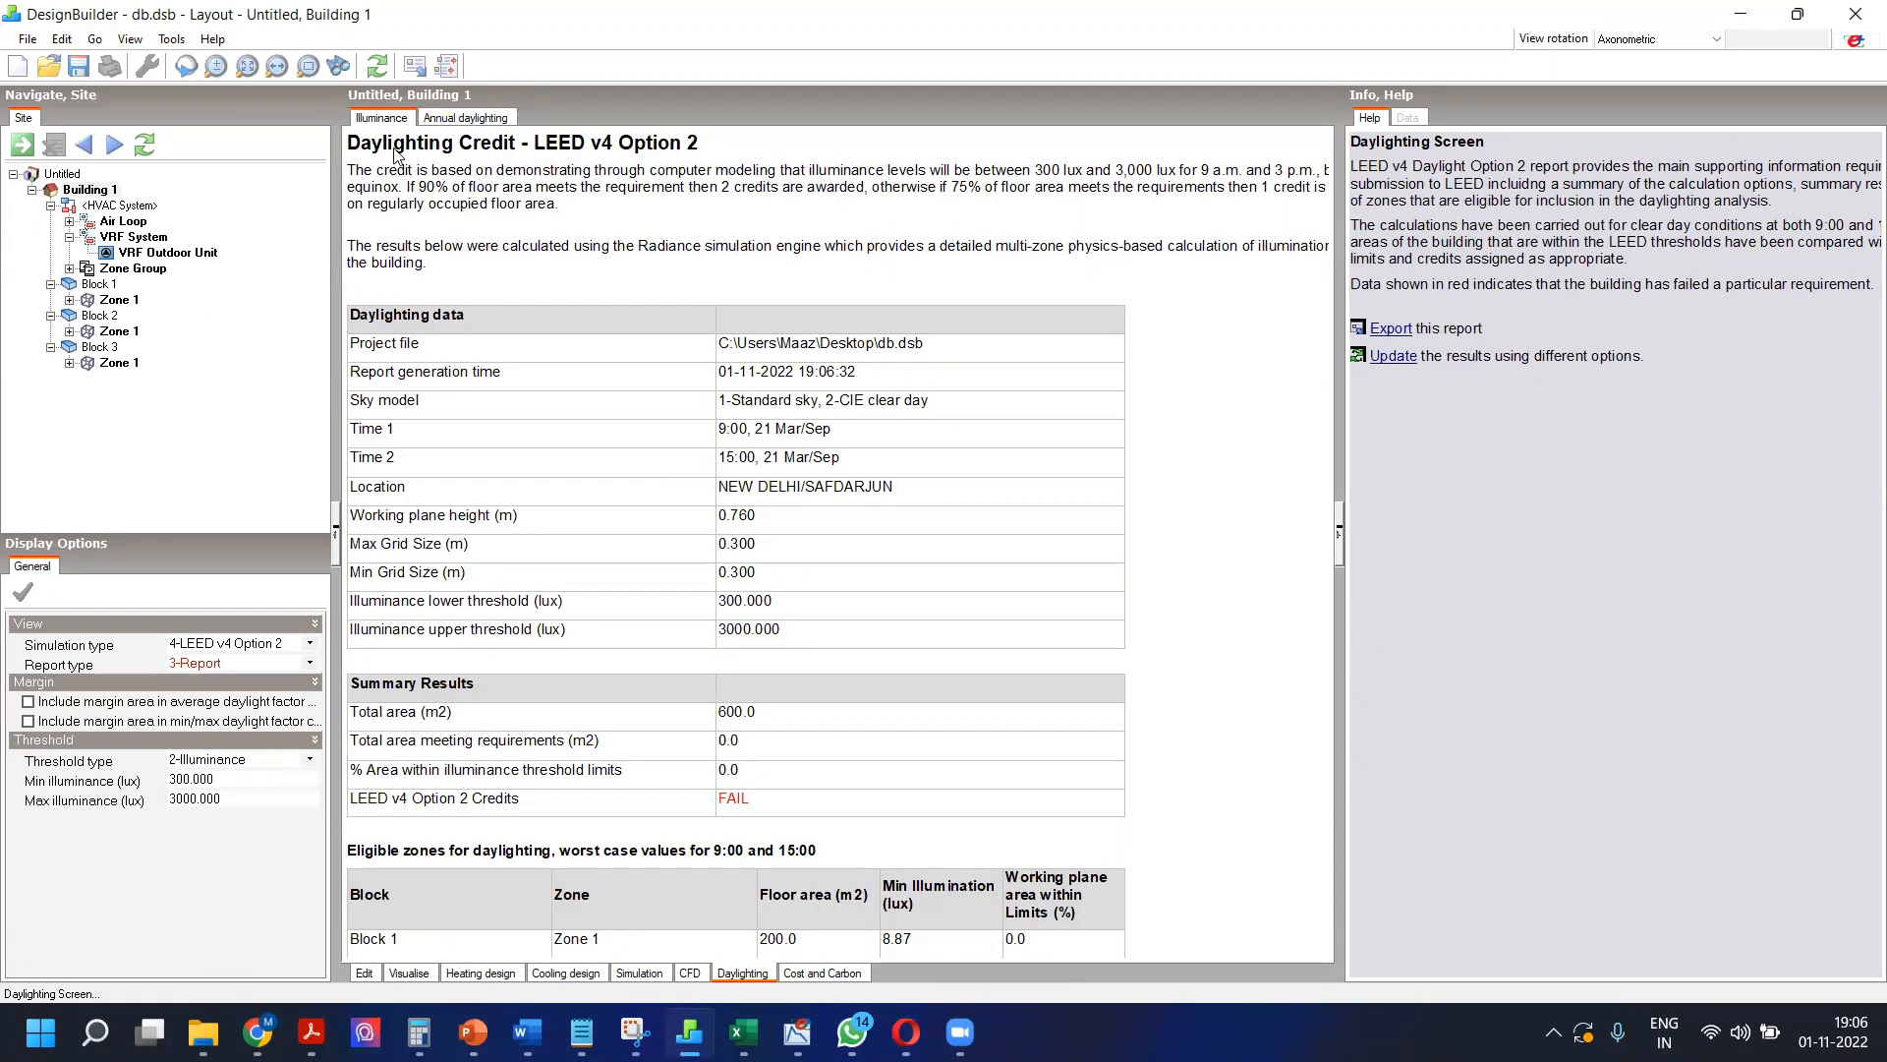
{"action": "scroll", "coordinate": [891, 537], "scroll_direction": "down", "scroll_amount": 3}
{"action": "scroll", "coordinate": [890, 537], "scroll_direction": "down", "scroll_amount": 1}
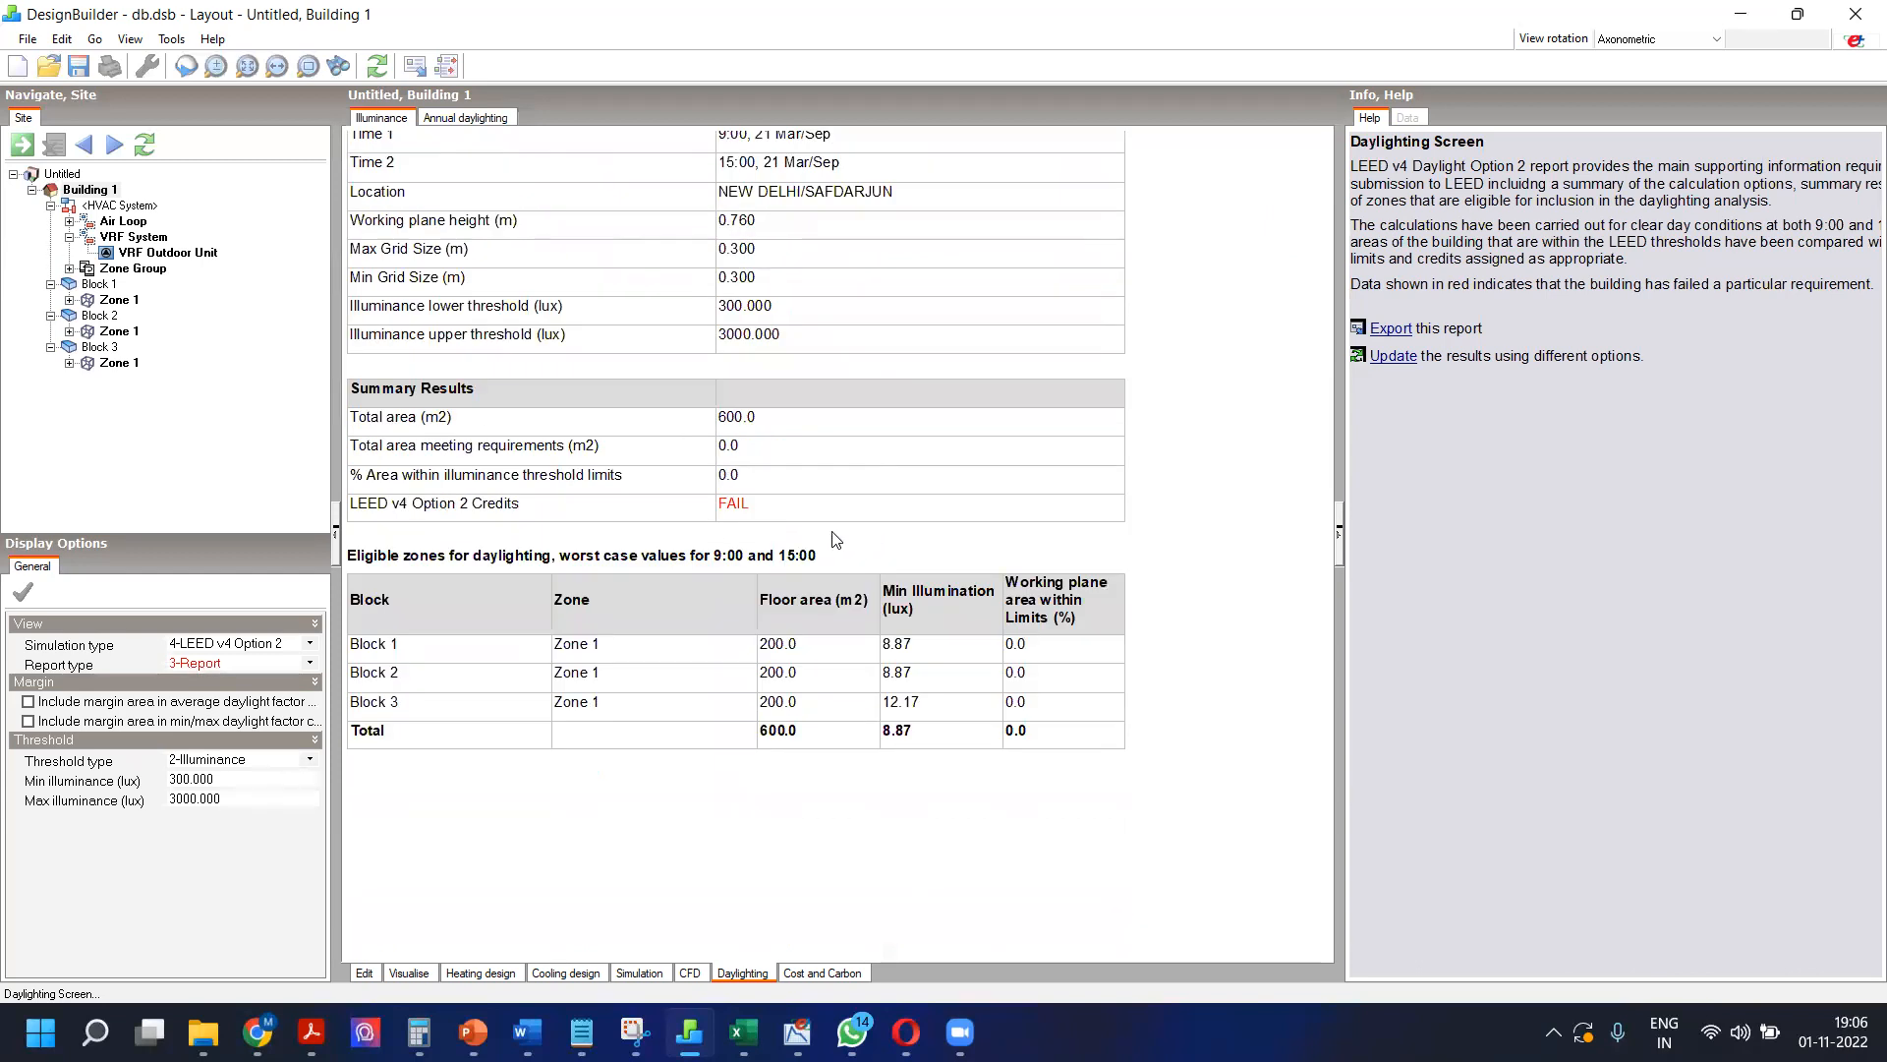
Step: Look through the simulation types and report types available for annual daylighting, keeping the current selections
{"action": "left_click", "coordinate": [466, 117]}
{"action": "left_click", "coordinate": [243, 645]}
{"action": "left_click", "coordinate": [242, 645]}
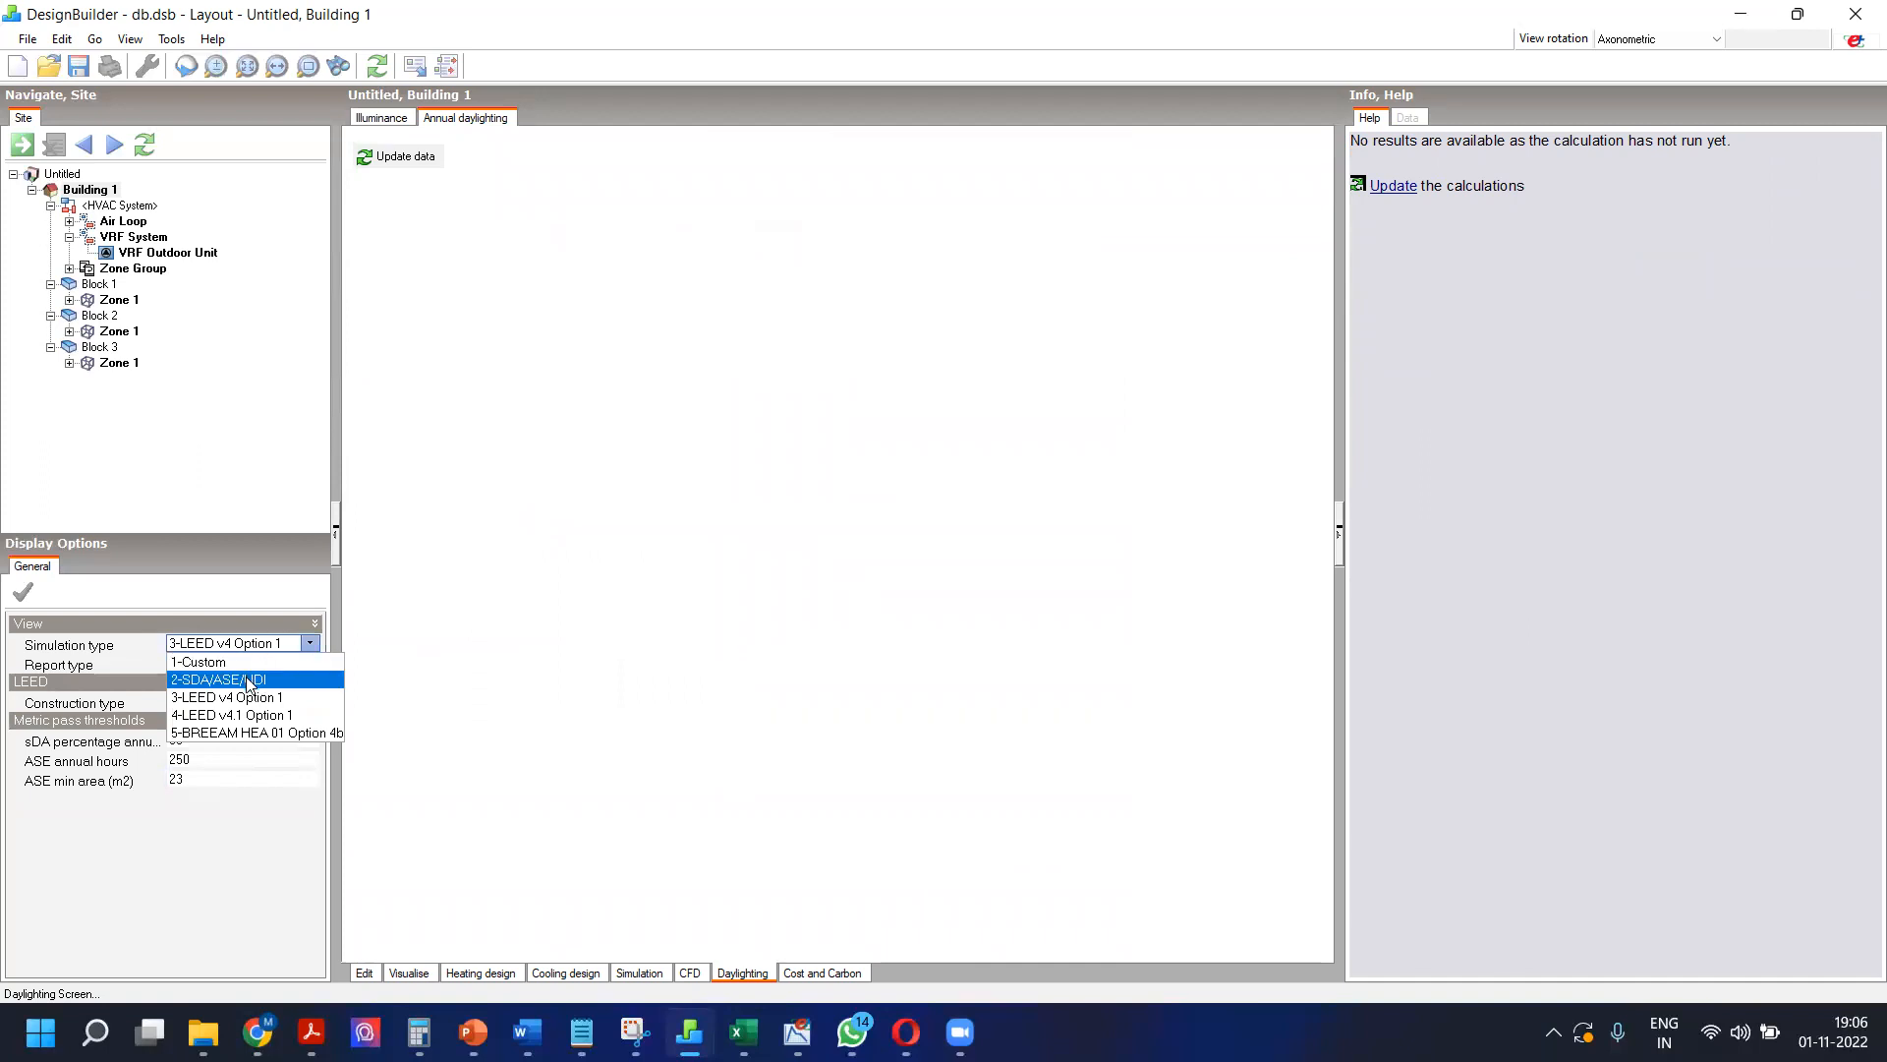
{"action": "left_click", "coordinate": [285, 665]}
{"action": "left_click", "coordinate": [285, 664]}
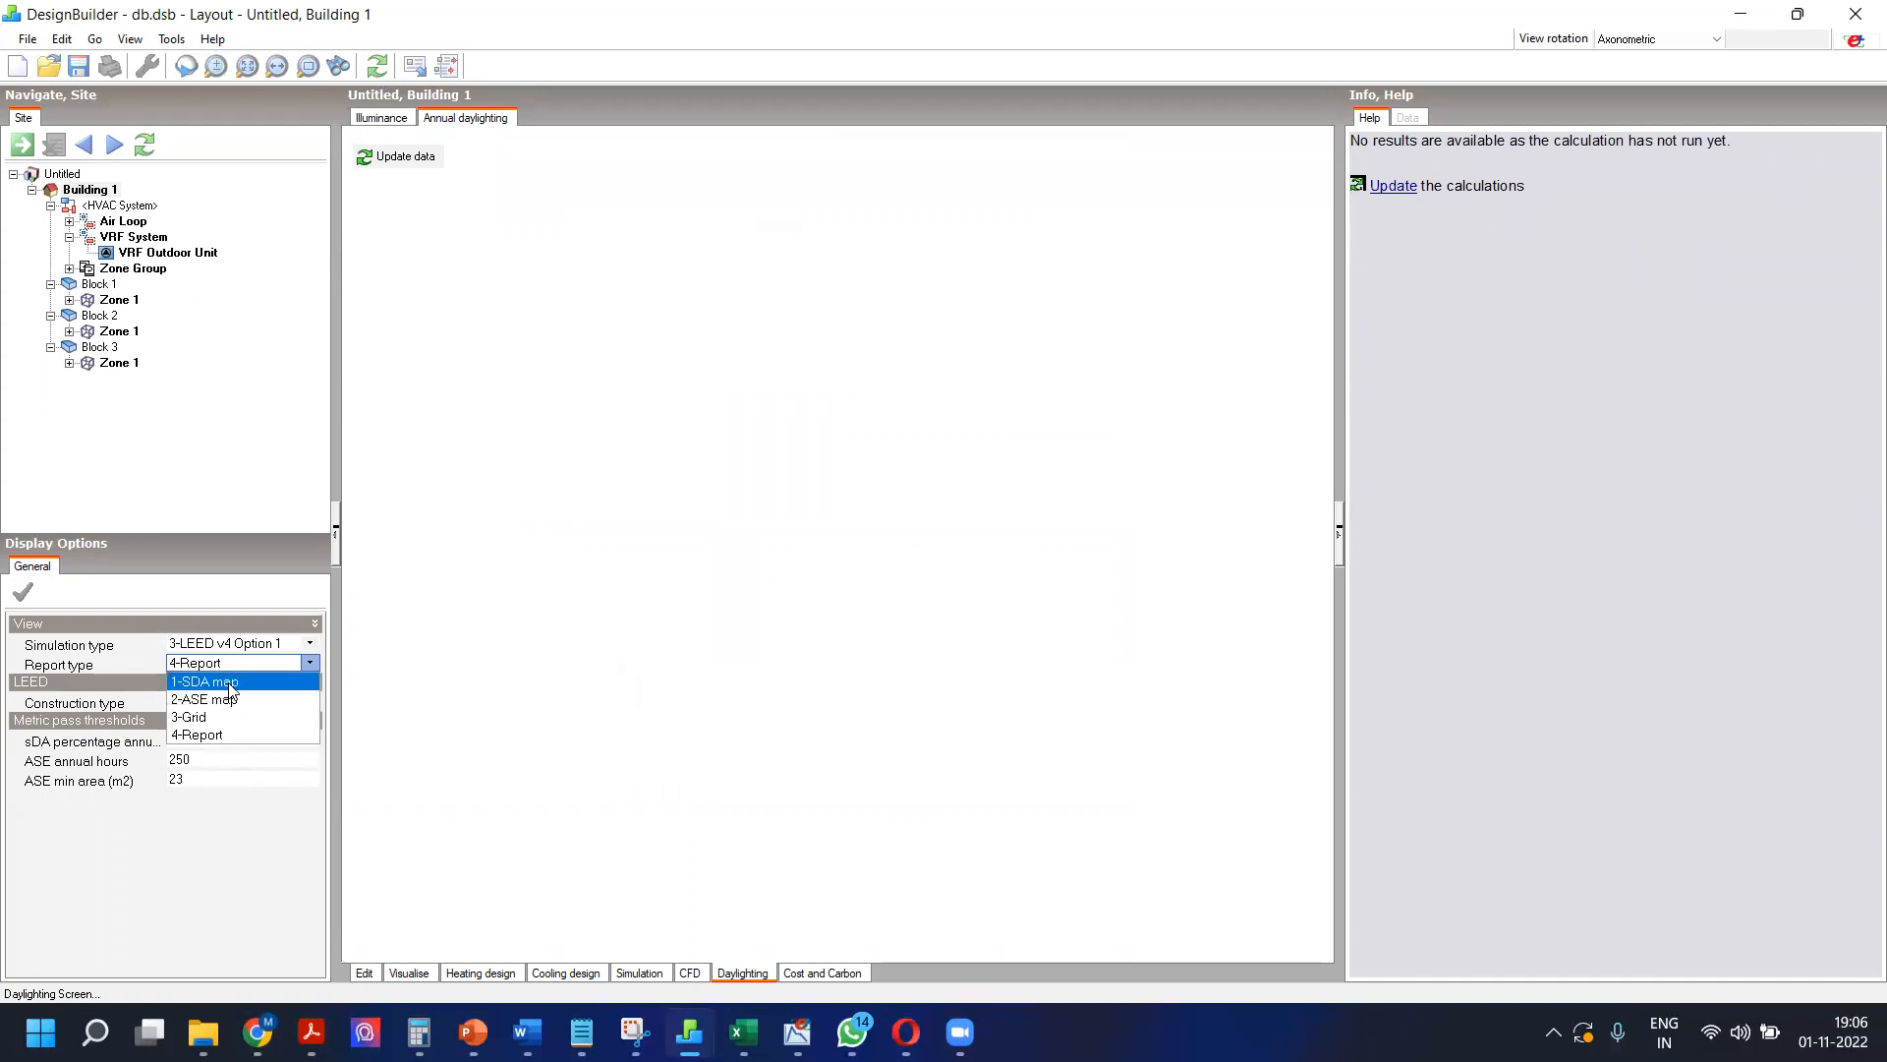
{"action": "left_click", "coordinate": [516, 598]}
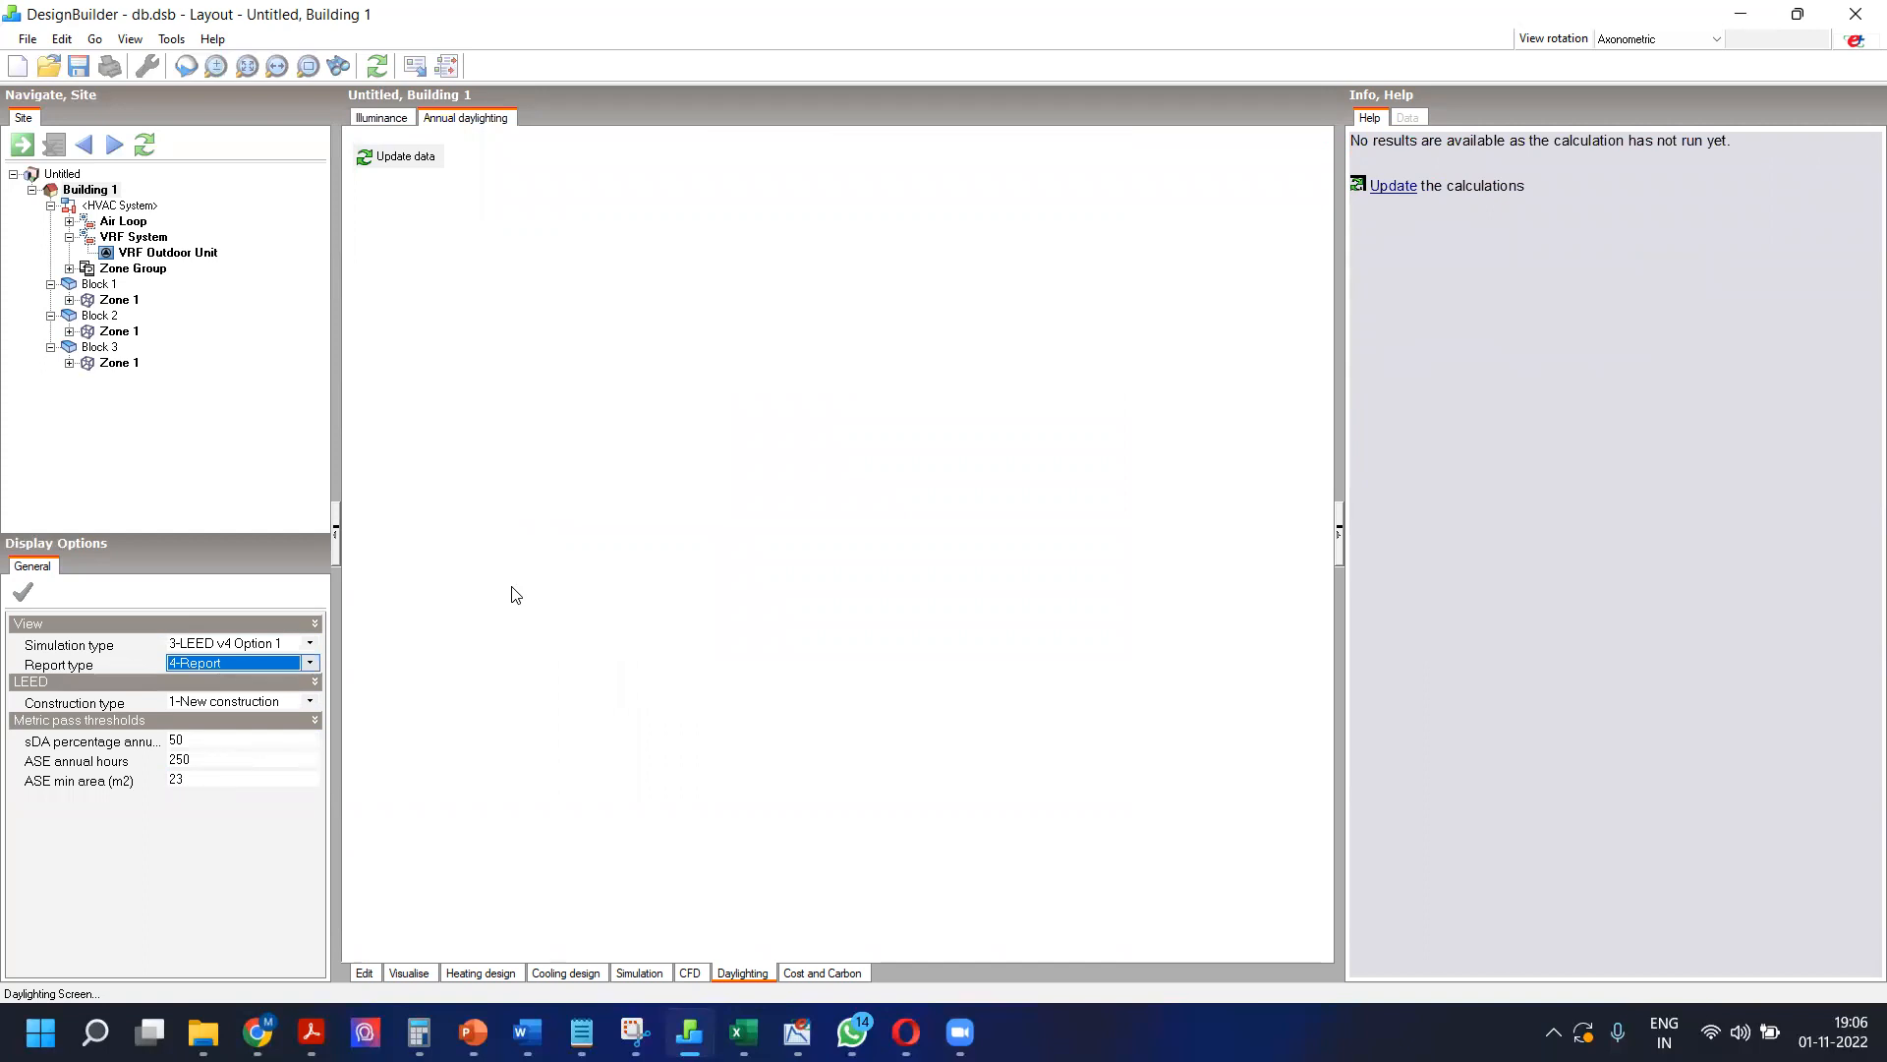
Step: Recheck the illuminance report's summary results and go back to the Building 1 model layout
{"action": "left_click", "coordinate": [403, 118]}
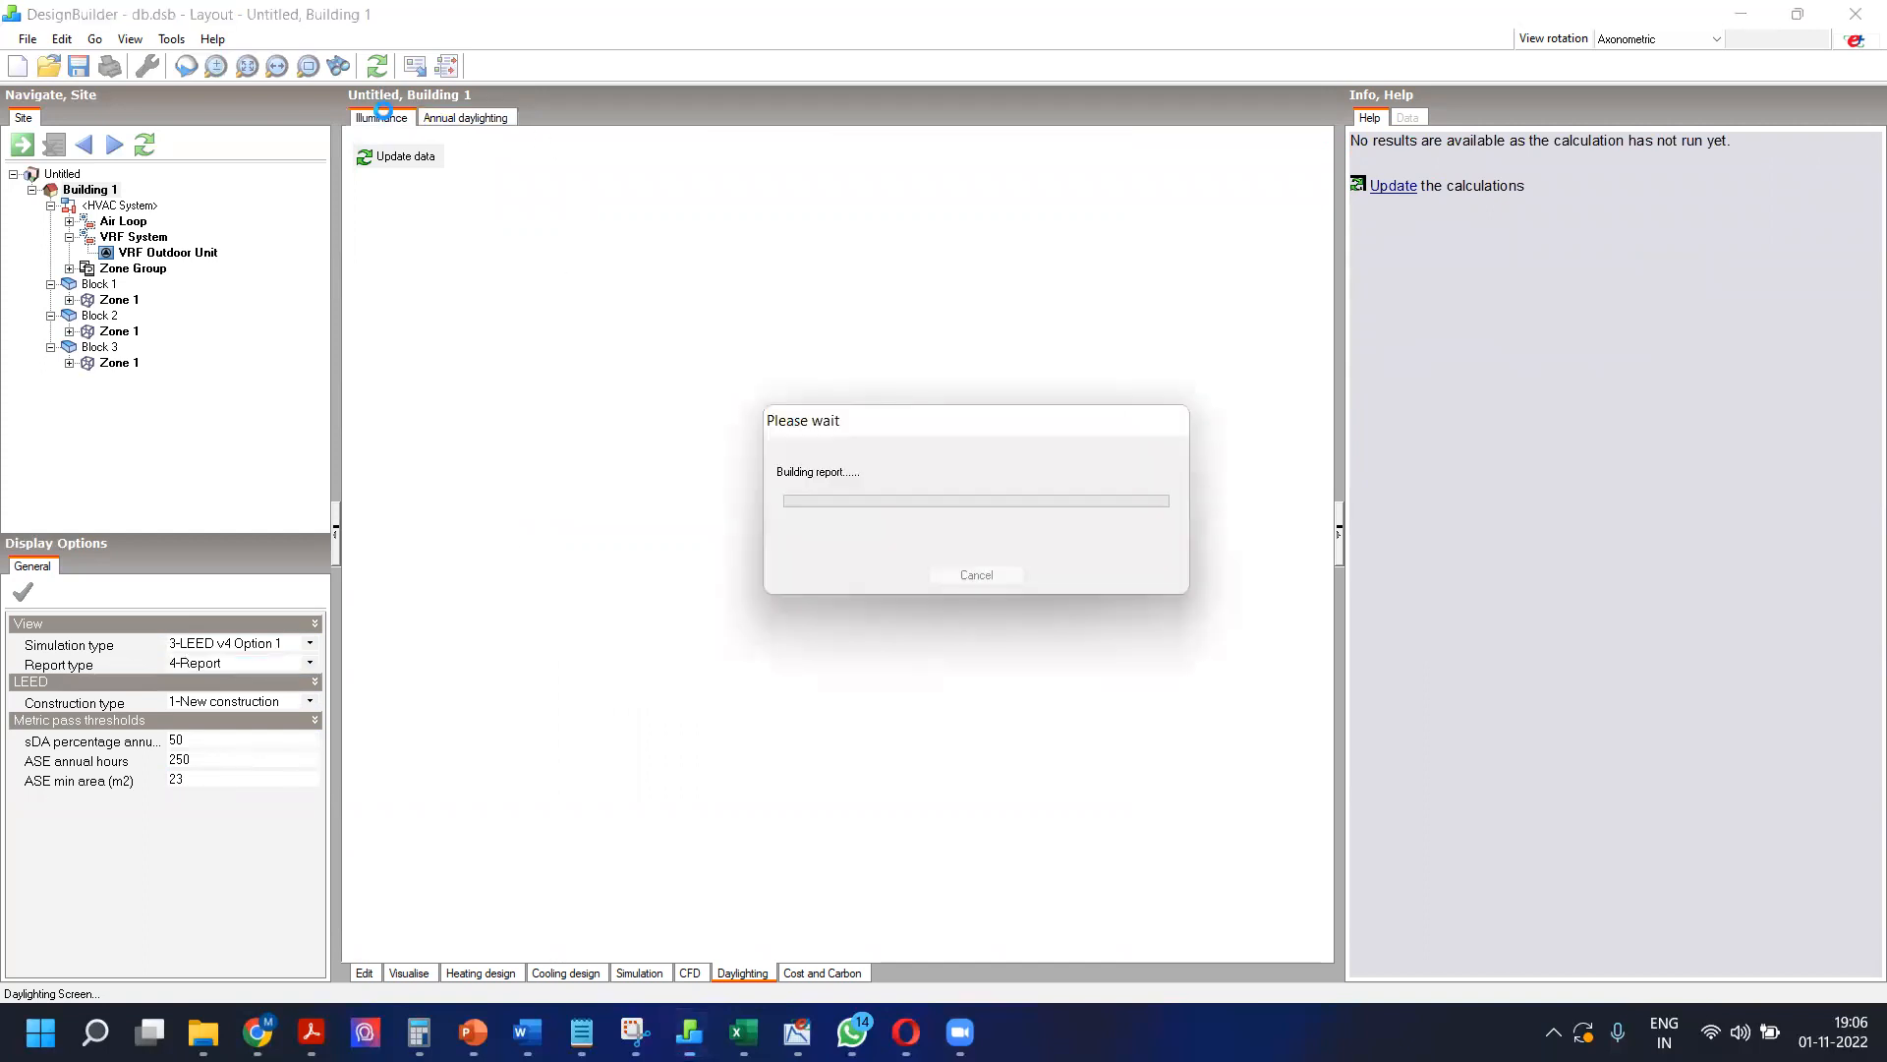
{"action": "scroll", "coordinate": [707, 531], "scroll_direction": "down", "scroll_amount": 3}
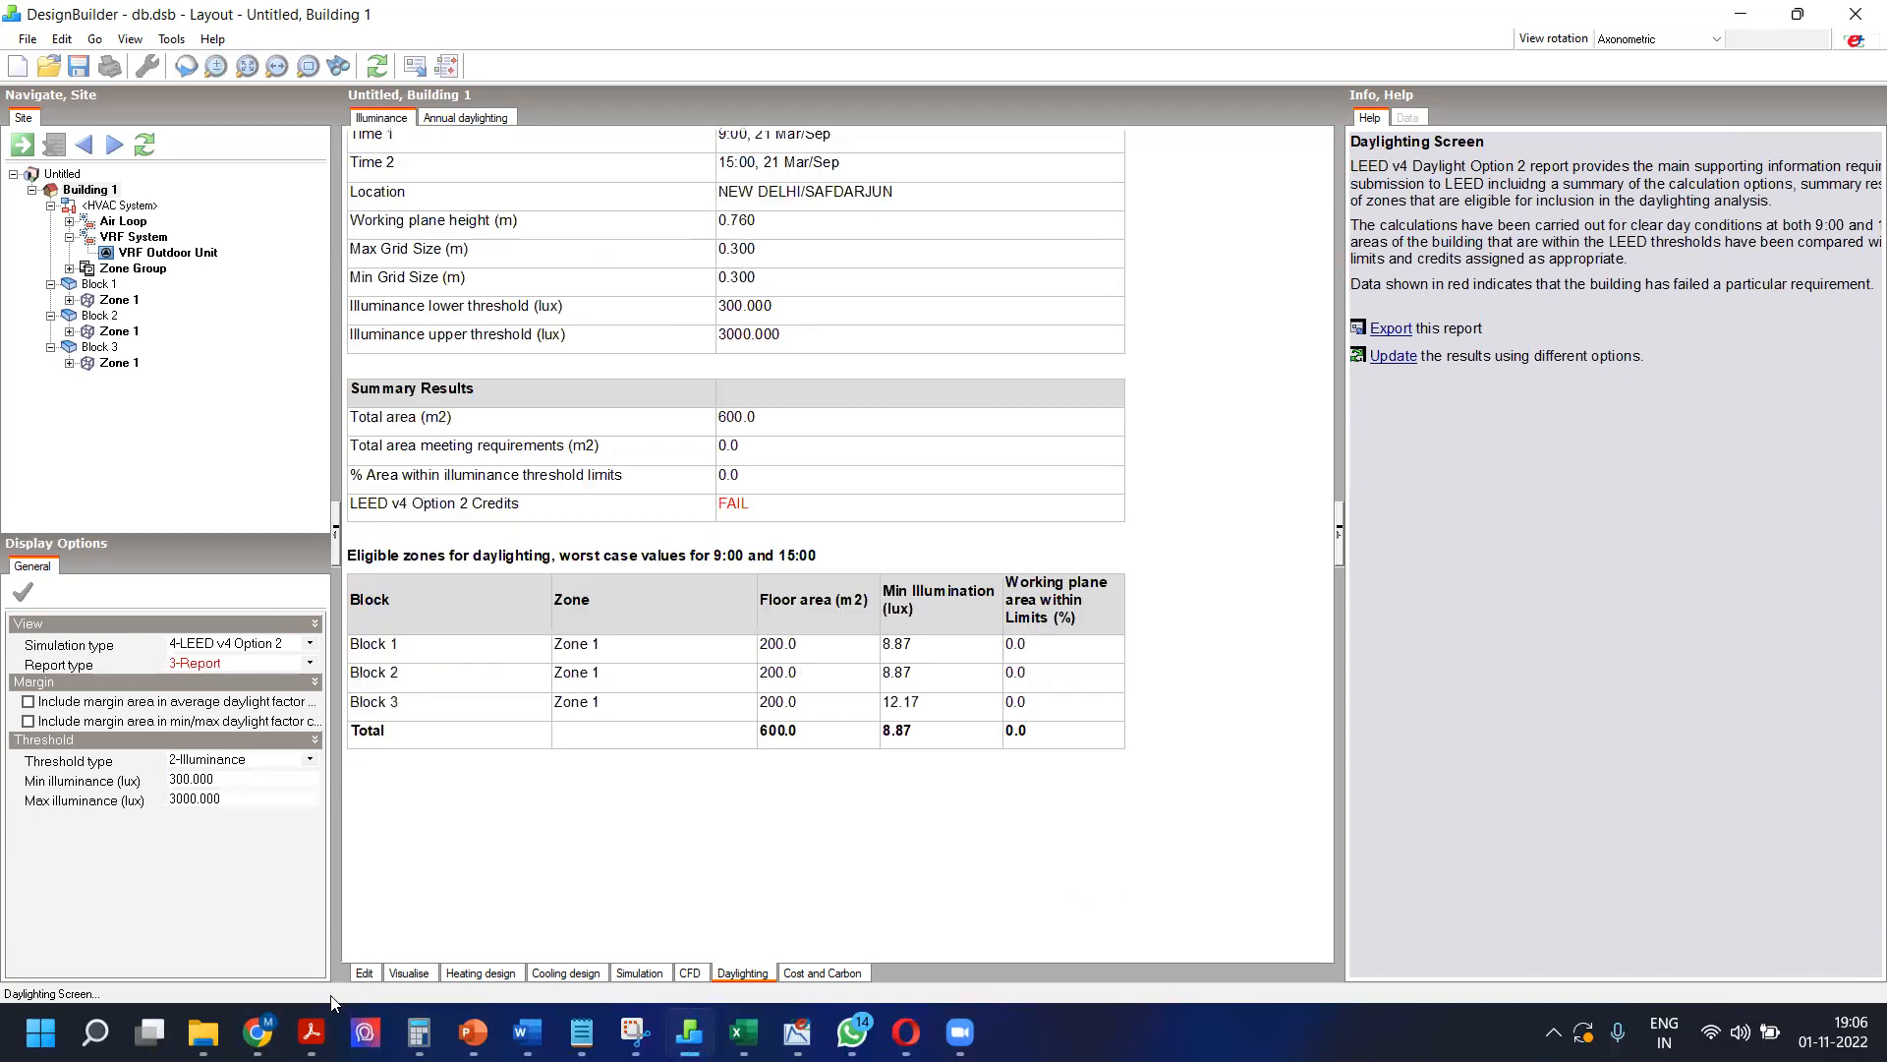
{"action": "left_click", "coordinate": [364, 972]}
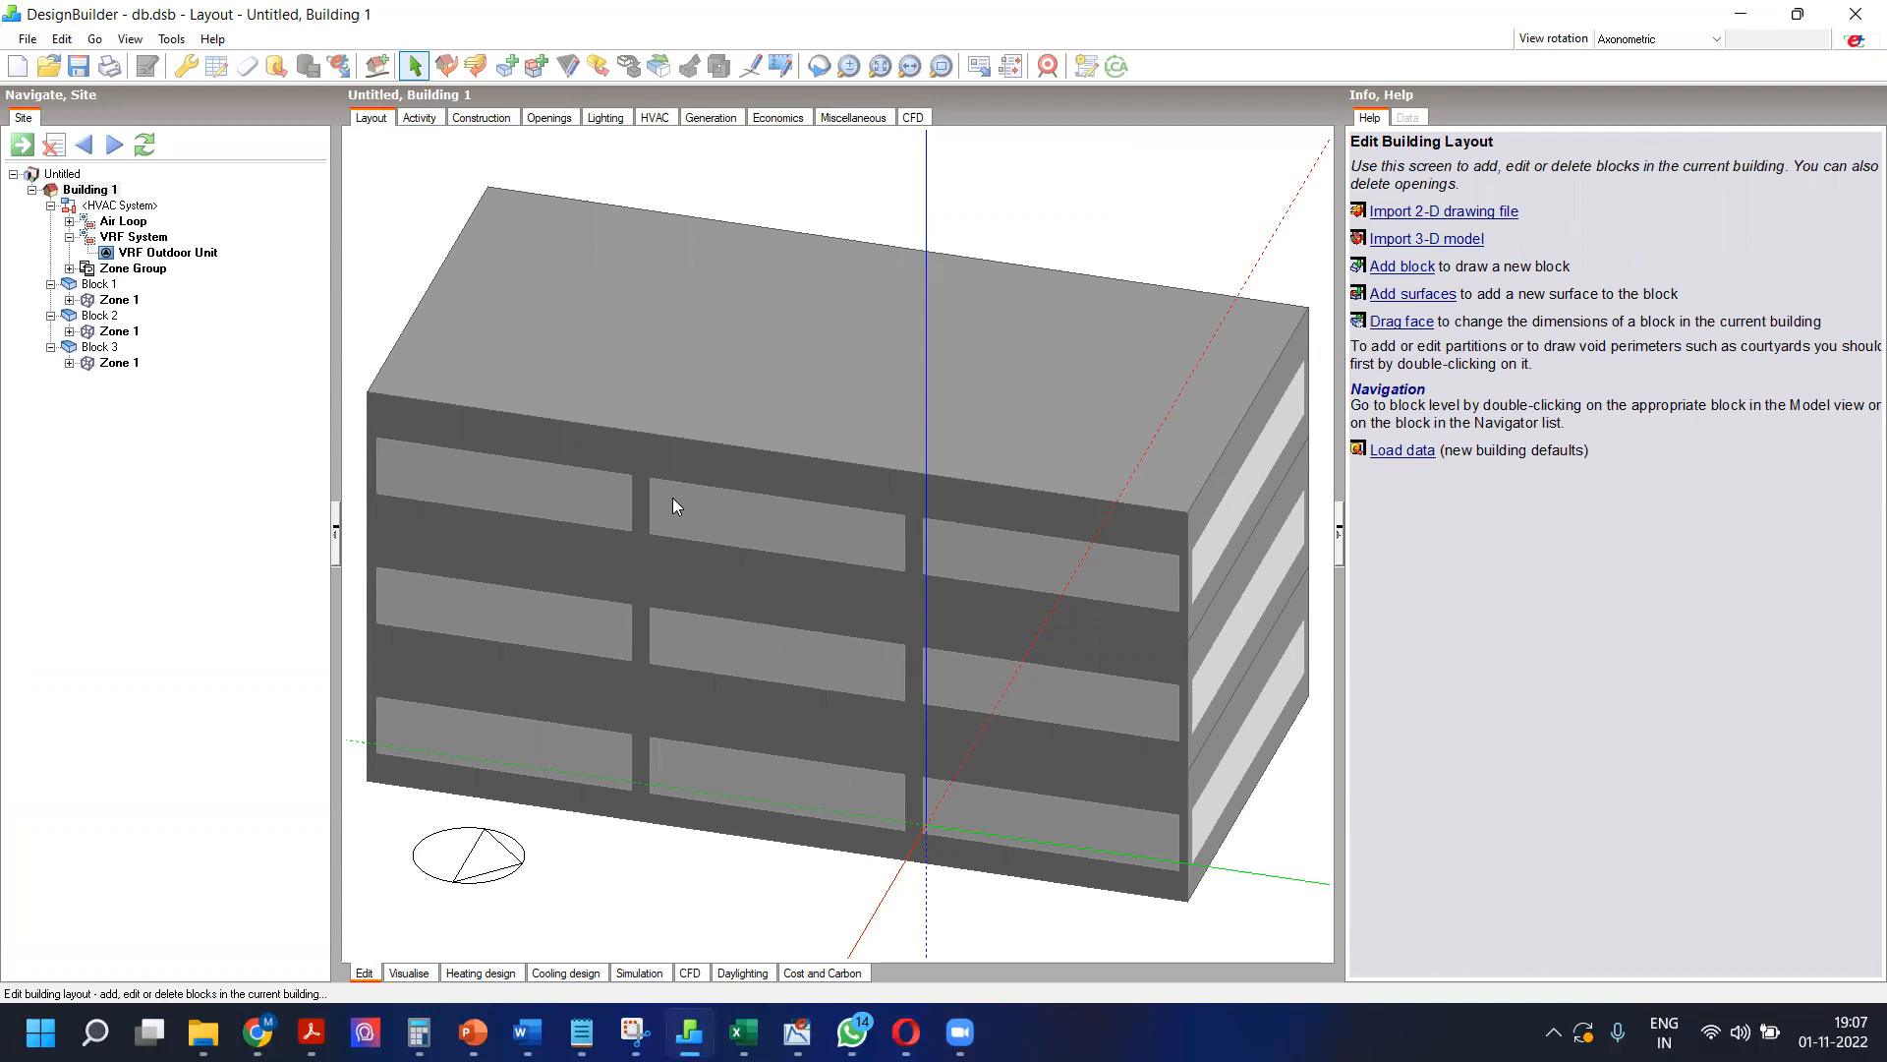
Step: Reopen the daylighting results and review the LEED v4 Option 2 report from its calculation data to its zones table
{"action": "mouse_move", "coordinate": [694, 976]}
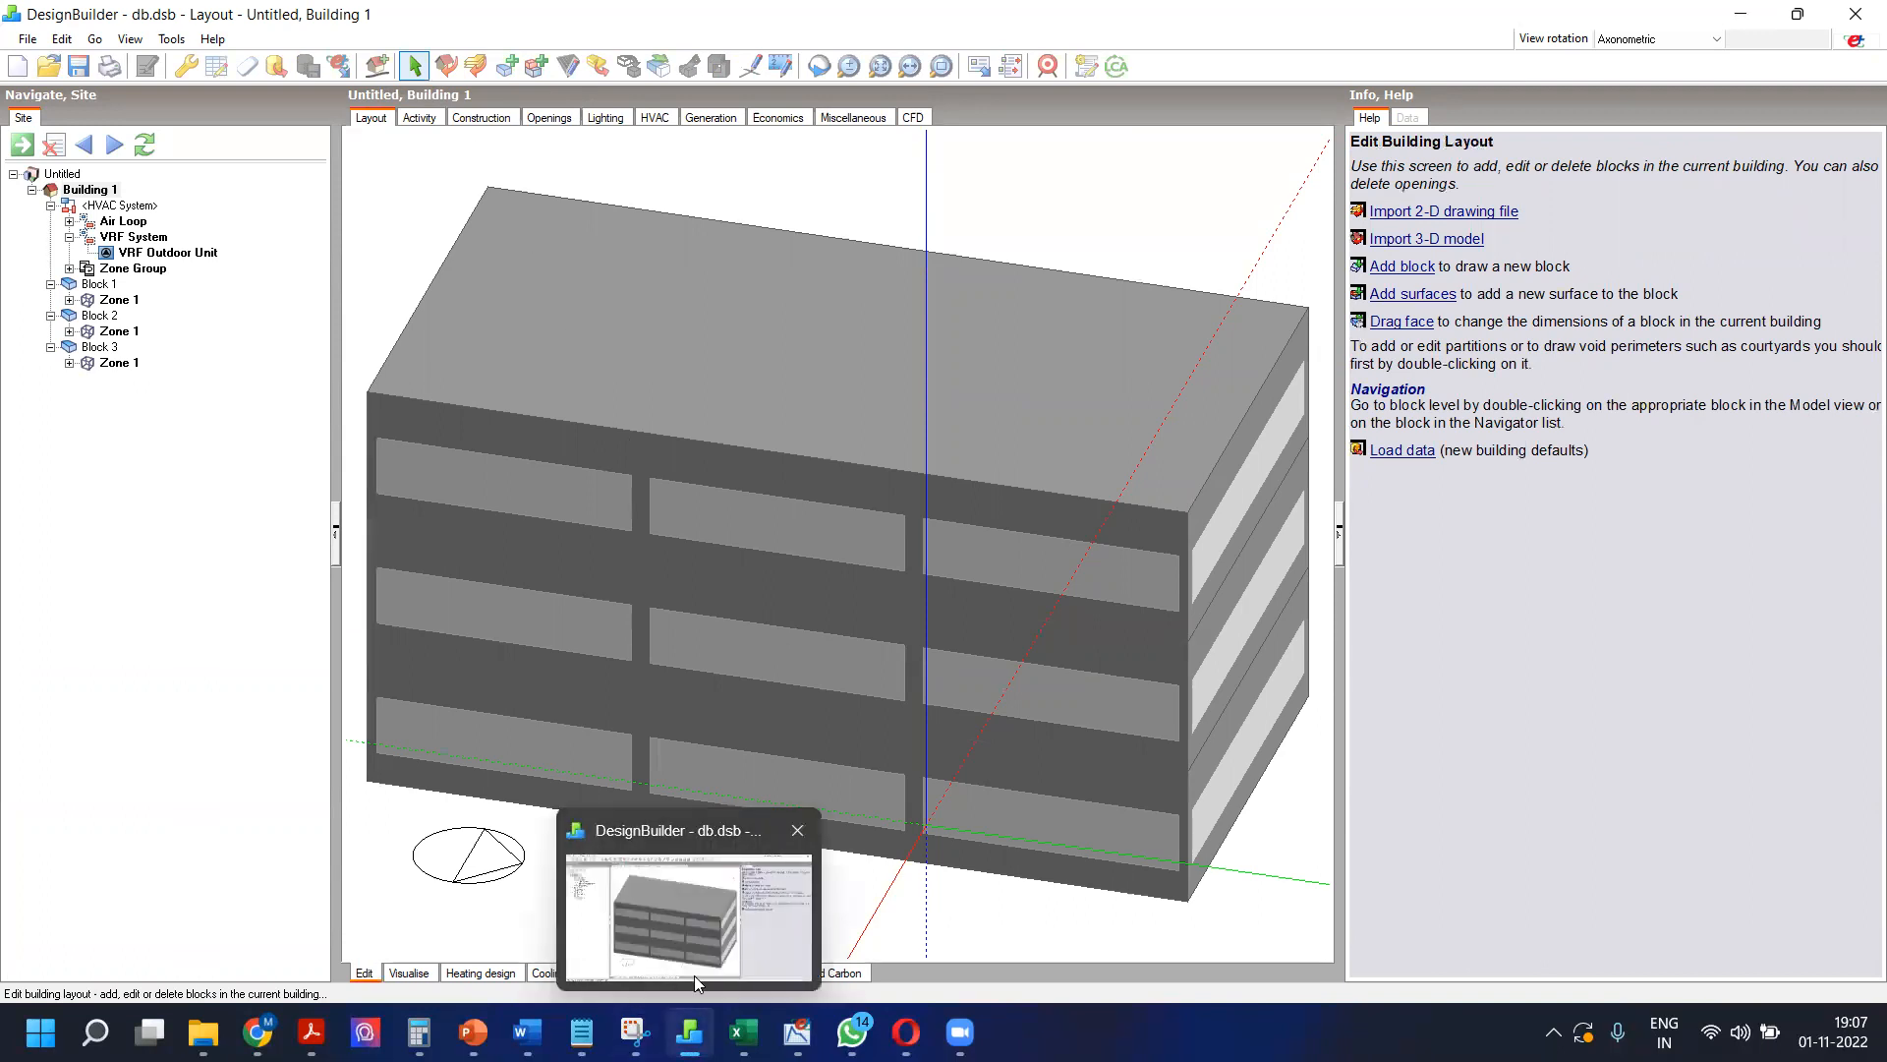
{"action": "left_click", "coordinate": [739, 973]}
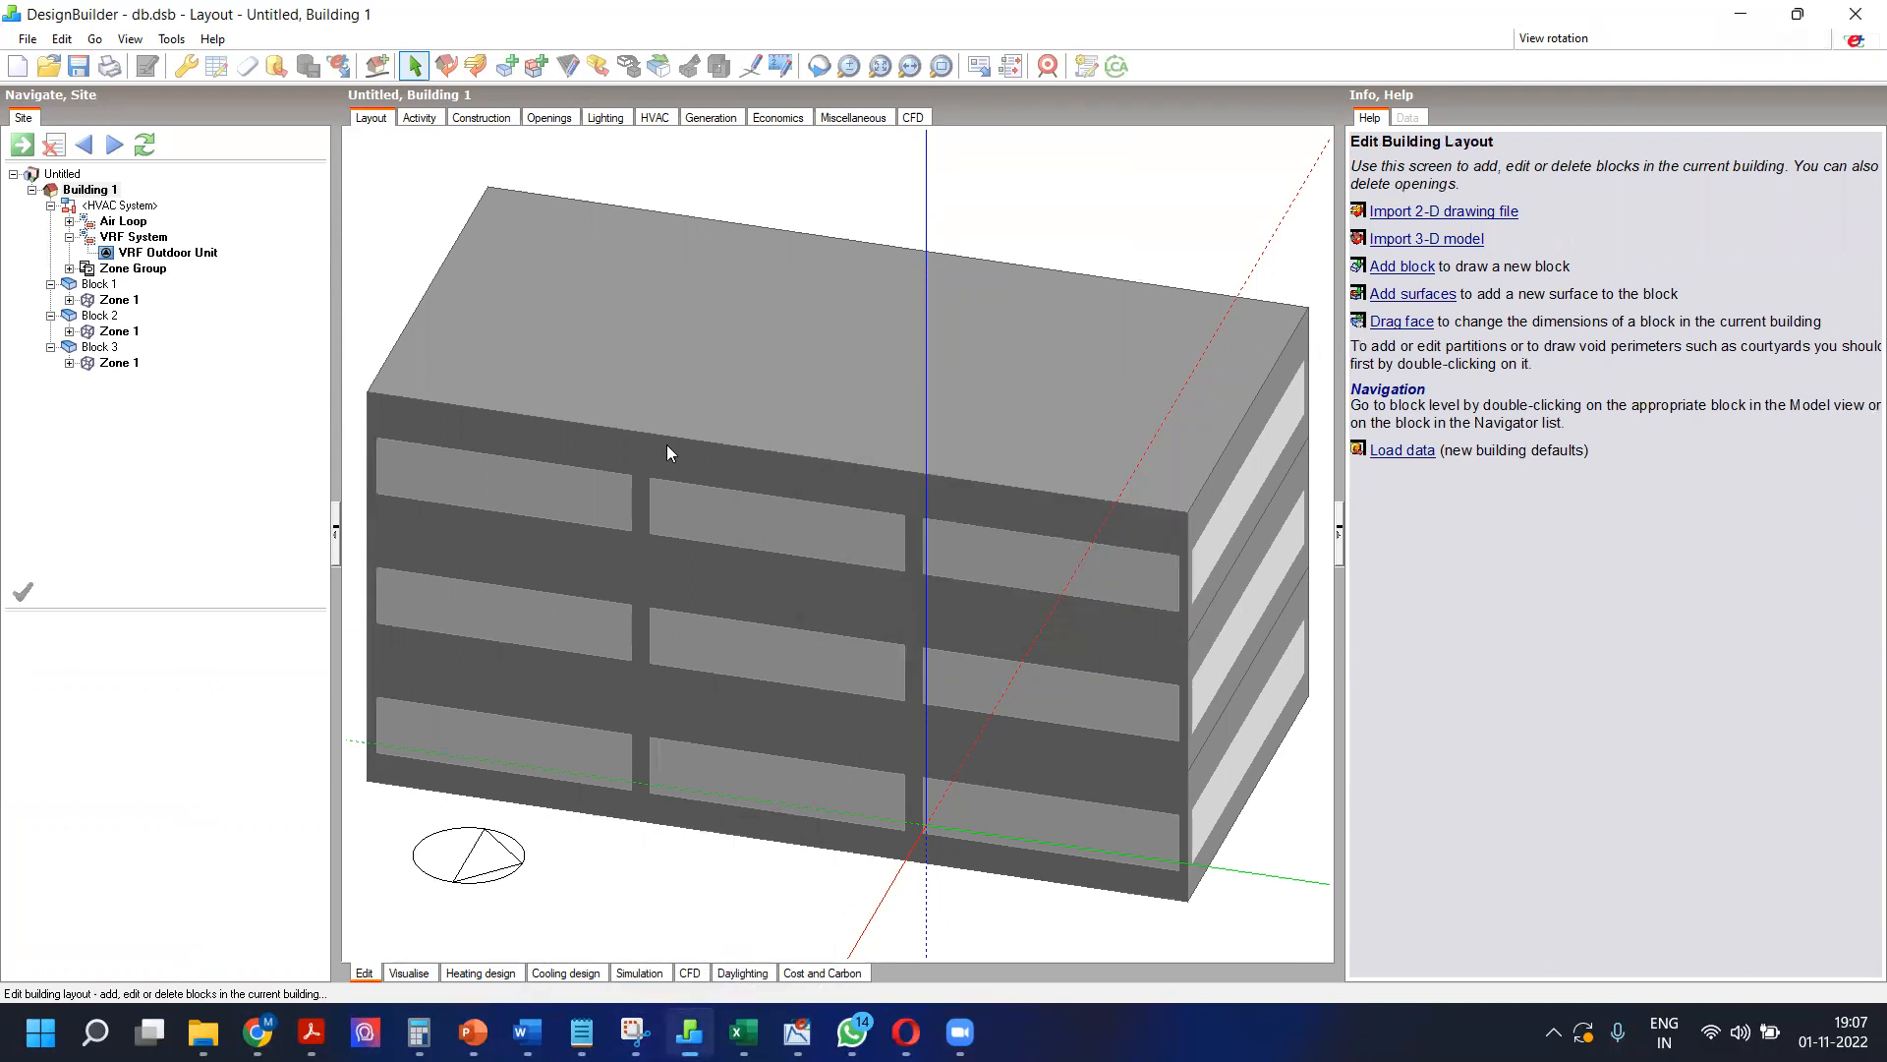
{"action": "scroll", "coordinate": [727, 570], "scroll_direction": "down", "scroll_amount": 5}
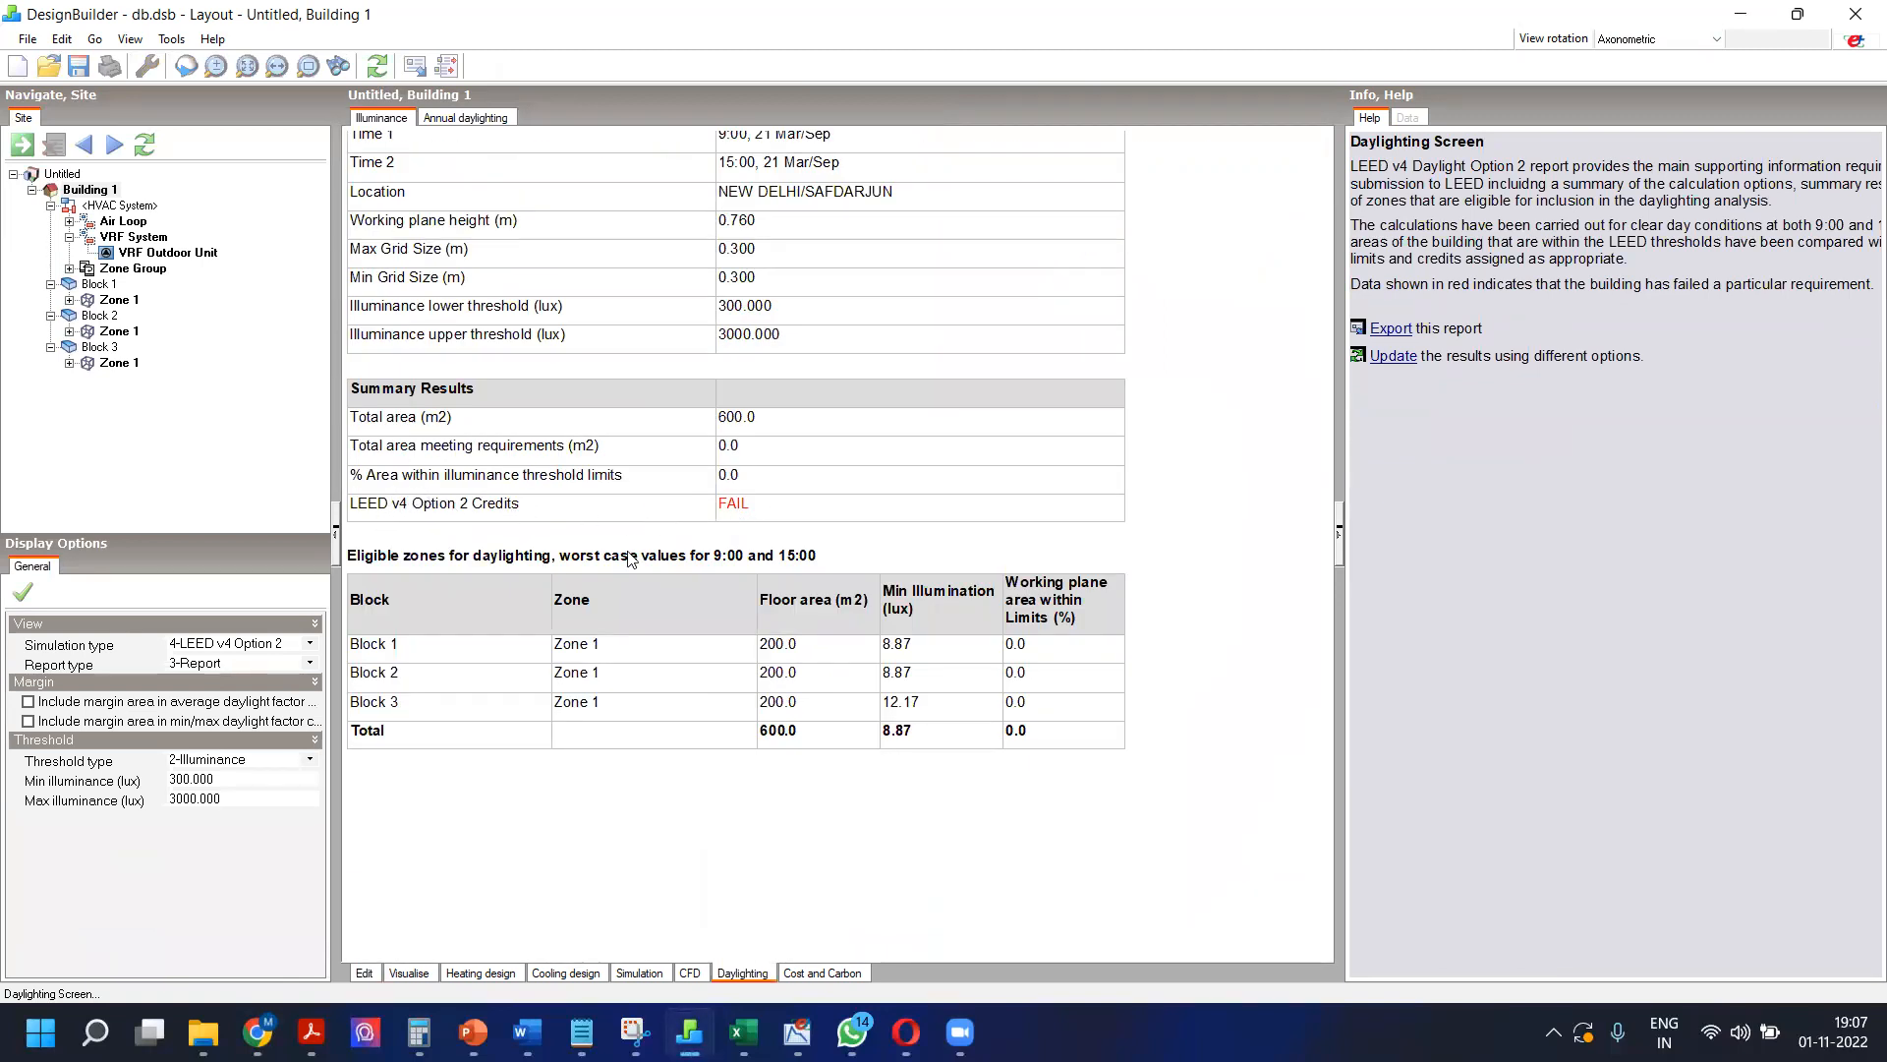
{"action": "scroll", "coordinate": [629, 558], "scroll_direction": "up", "scroll_amount": 5}
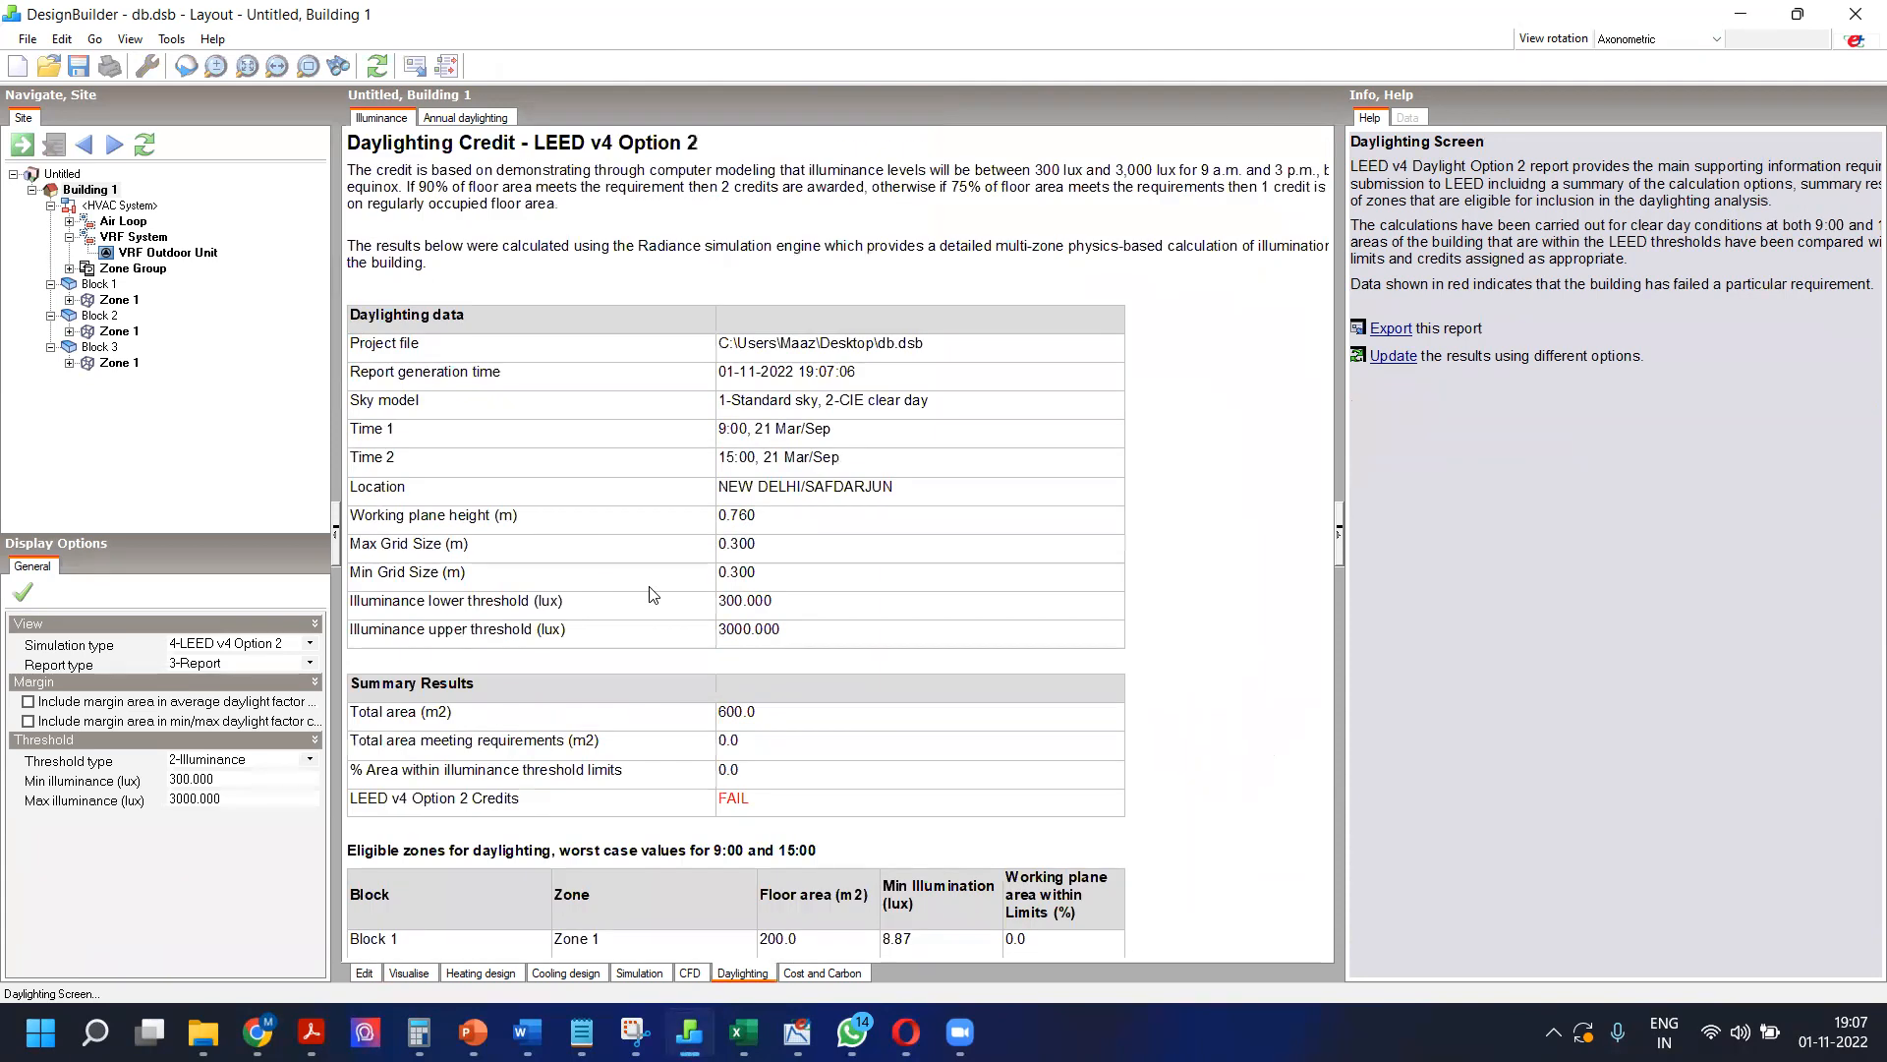
Step: Return to the Building 1 model layout and narrow the help area to enlarge the model view
{"action": "left_click", "coordinate": [370, 971]}
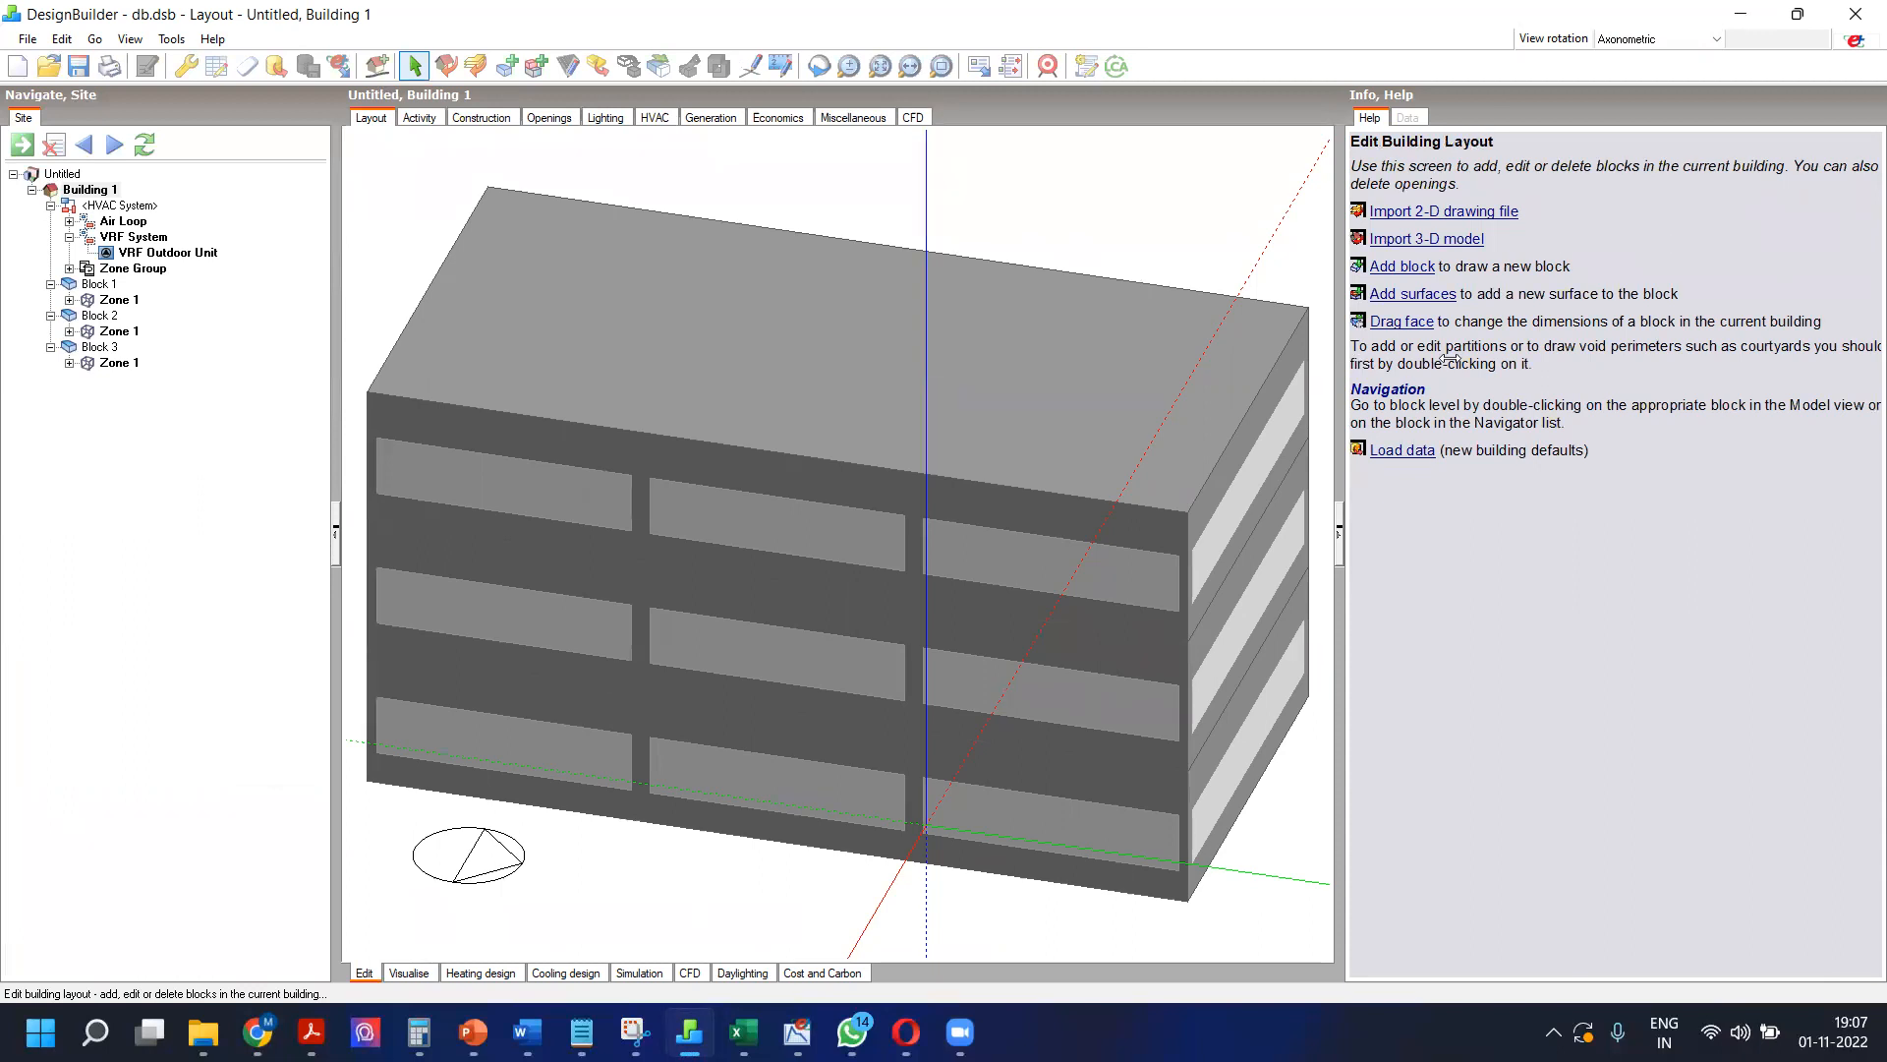
{"action": "left_click_drag", "start_coordinate": [1450, 360], "coordinate": [1487, 359]}
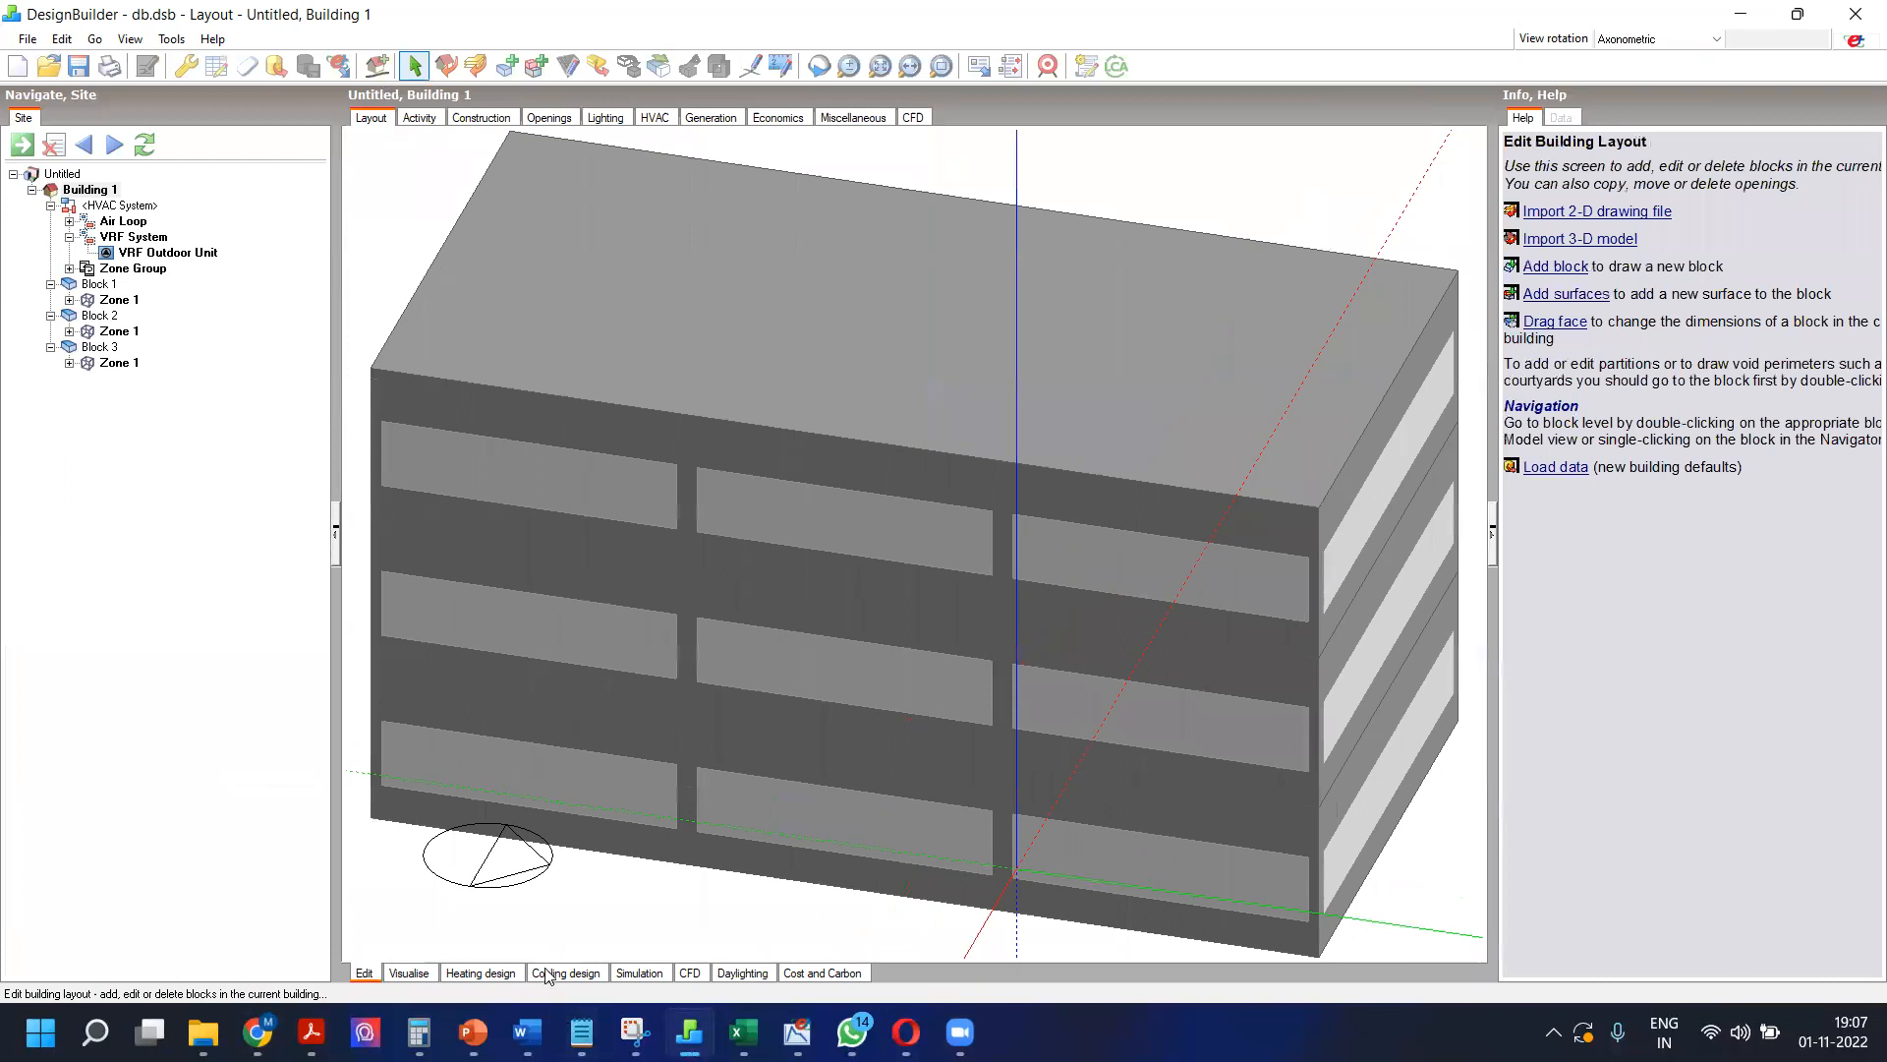
Step: Run the cooling design calculation for Building 1 with the 15 Jun summer design day, 1.15 design margin and ASHRAE sizing method
{"action": "left_click", "coordinate": [577, 973]}
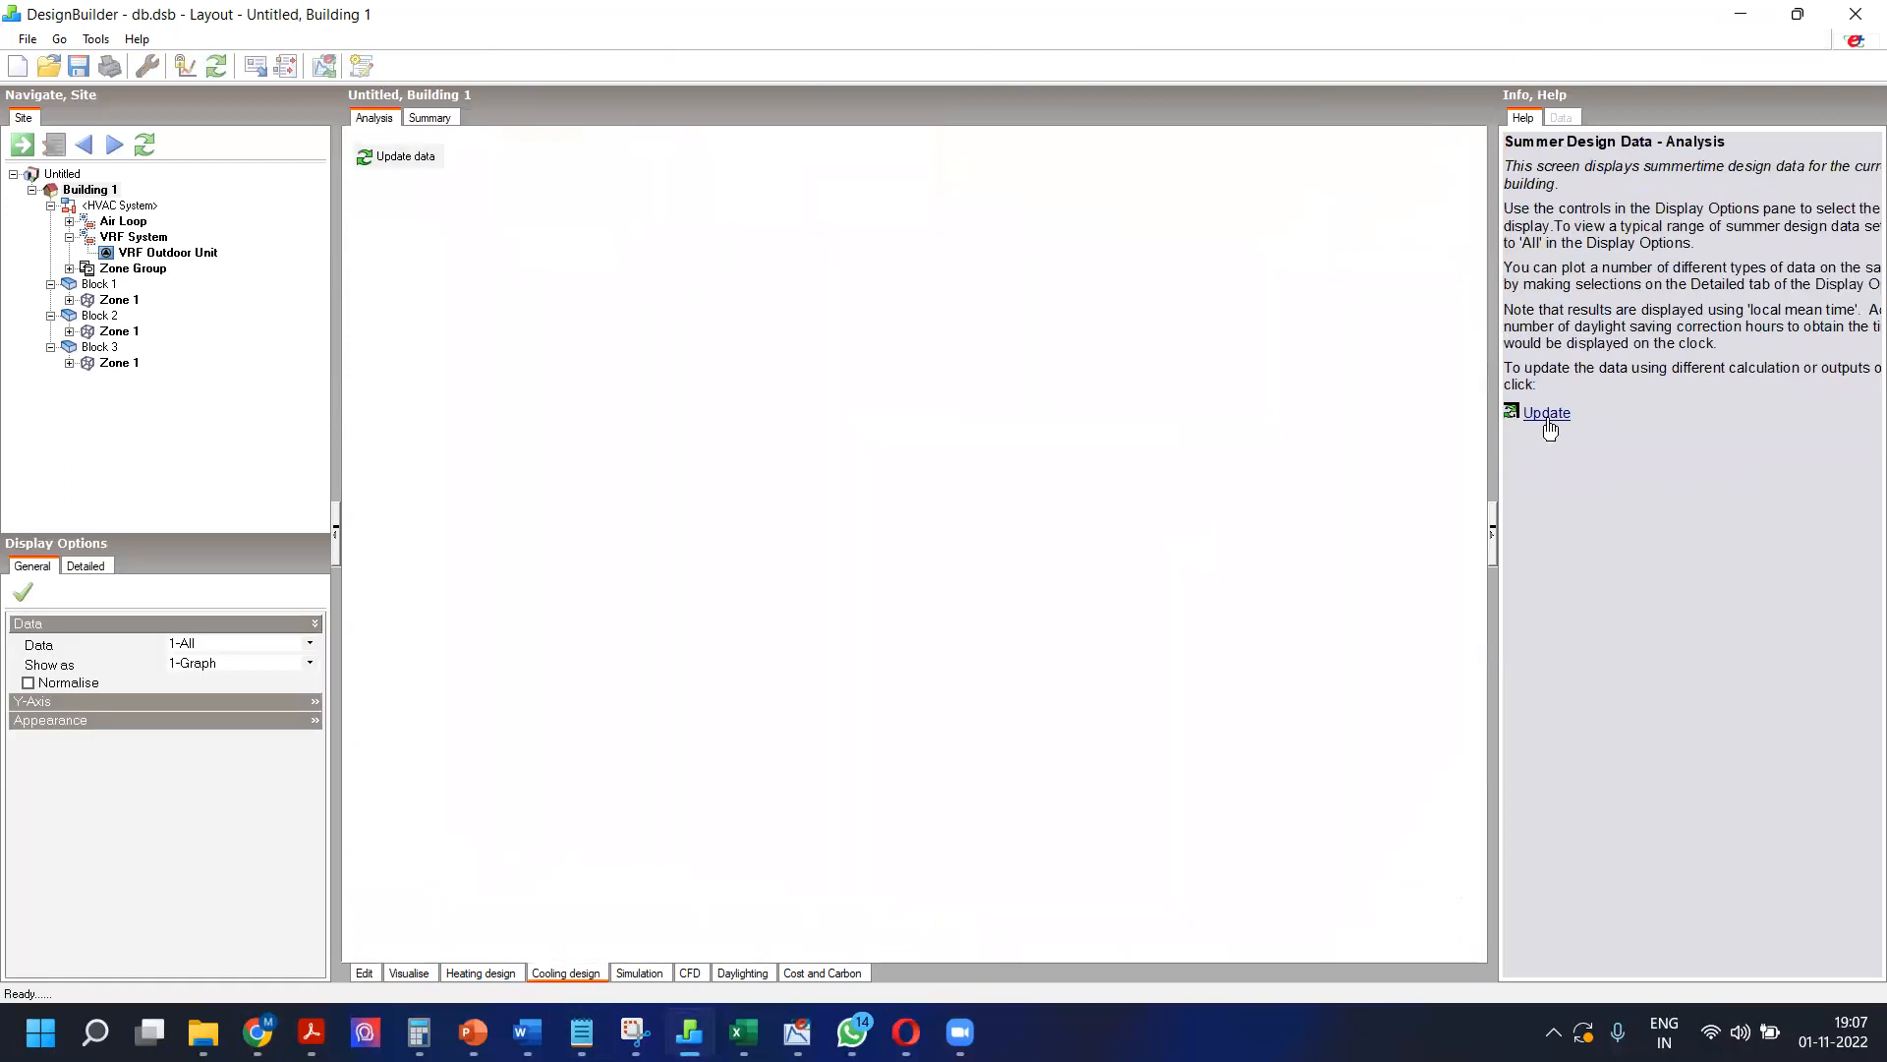
{"action": "left_click", "coordinate": [1547, 414]}
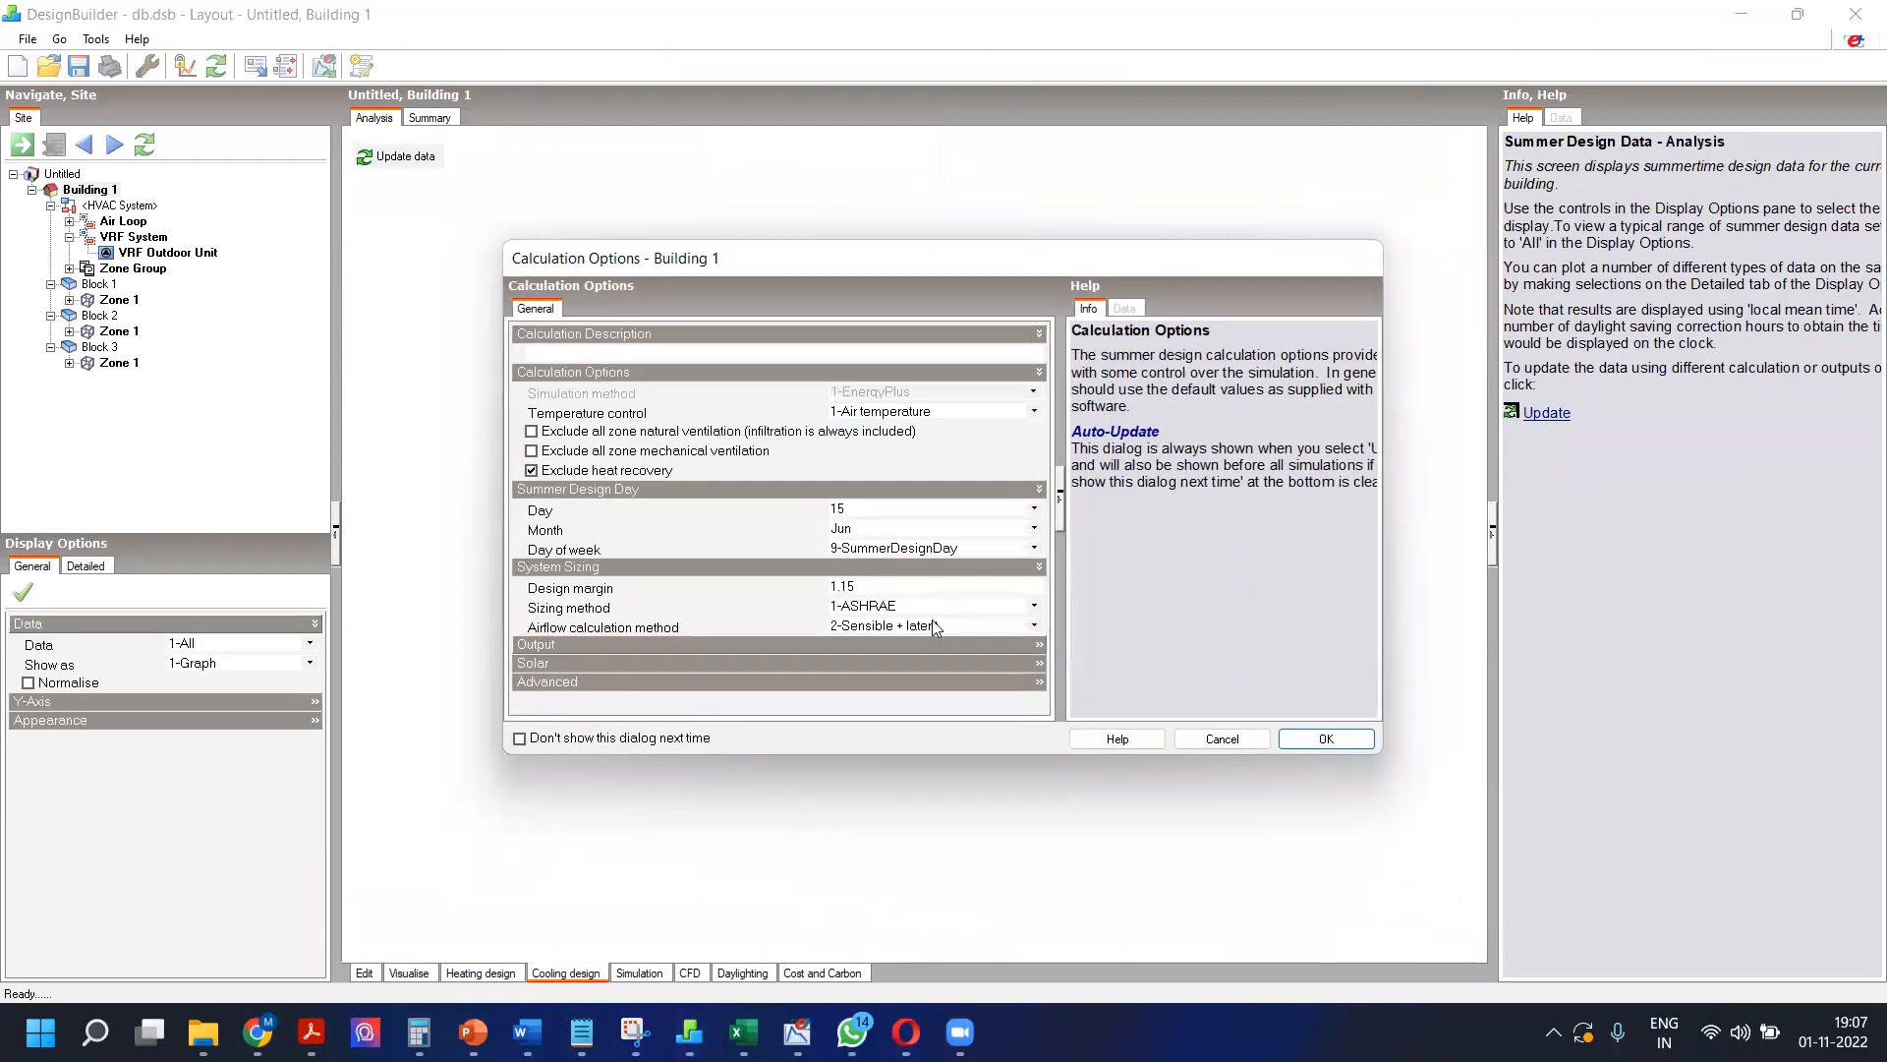
{"action": "left_click", "coordinate": [1308, 738]}
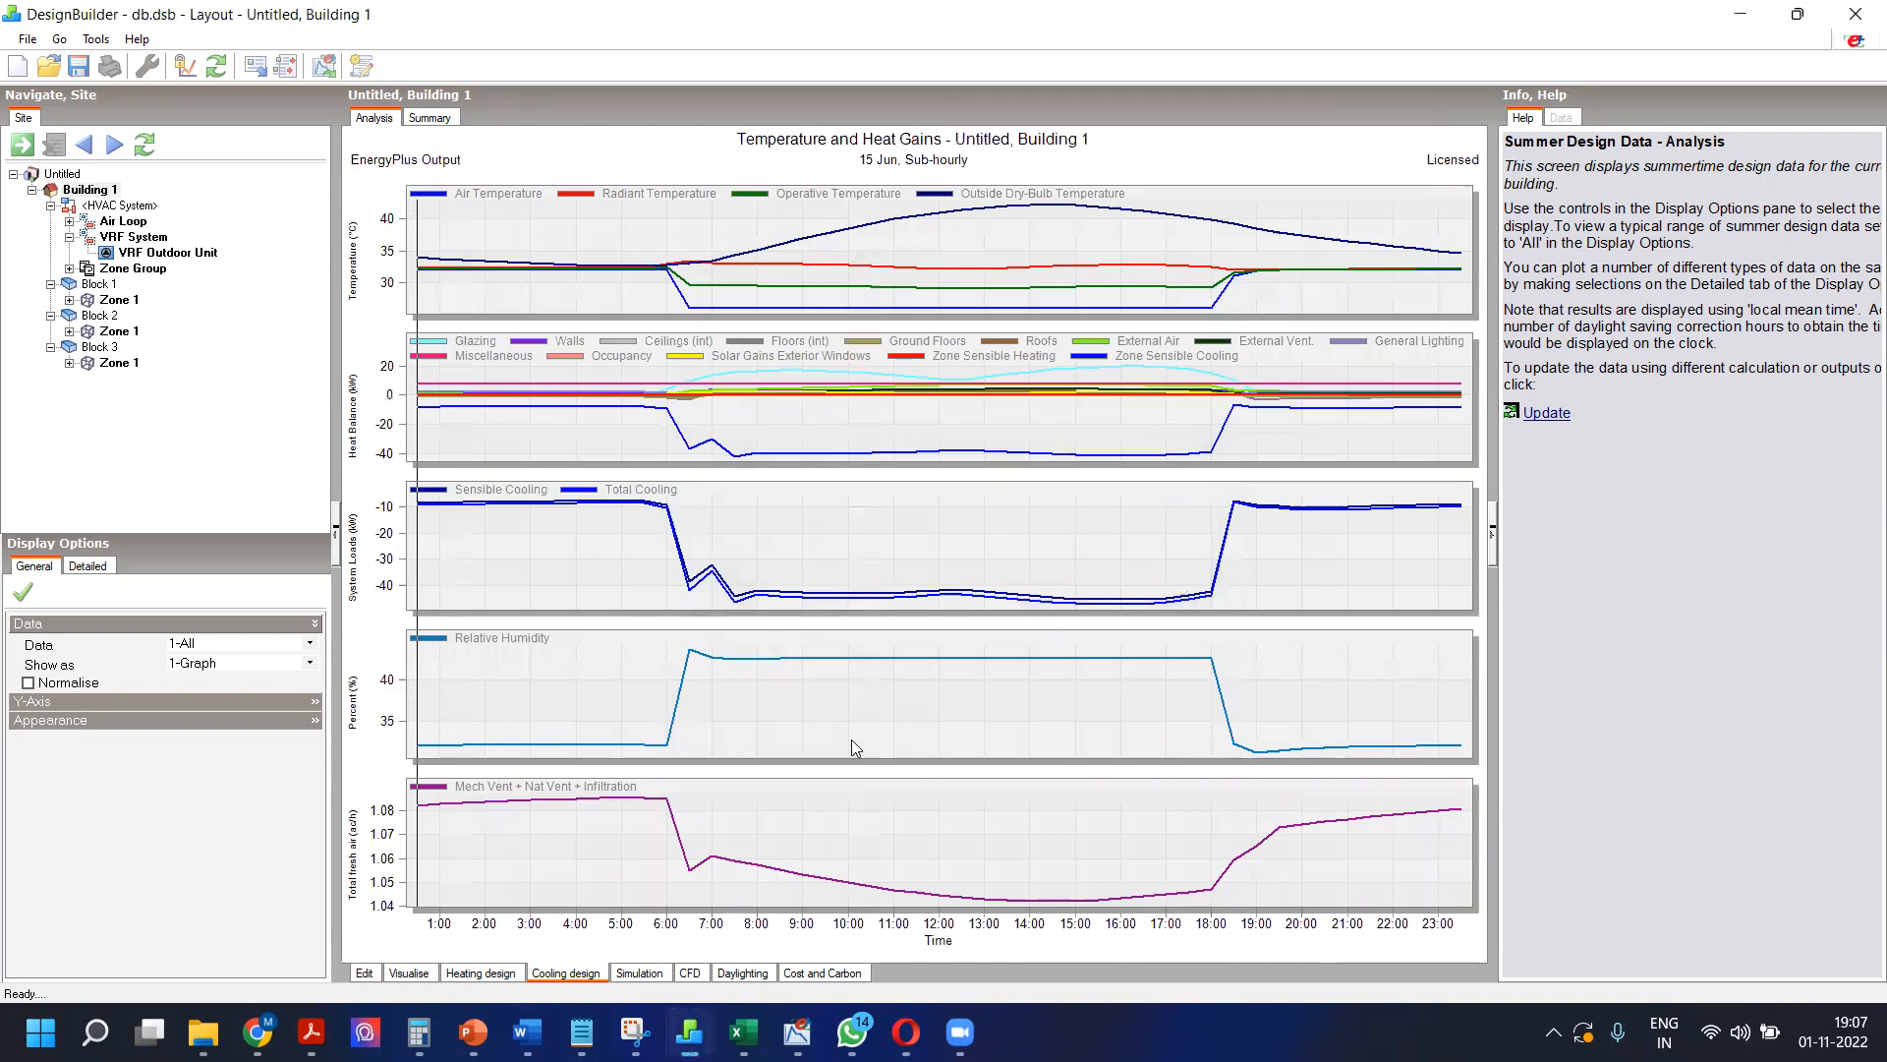
Step: Review the cooling design calculation options without rerunning, and display the summary table of zone design capacities and cooling loads
{"action": "left_click", "coordinate": [1546, 412]}
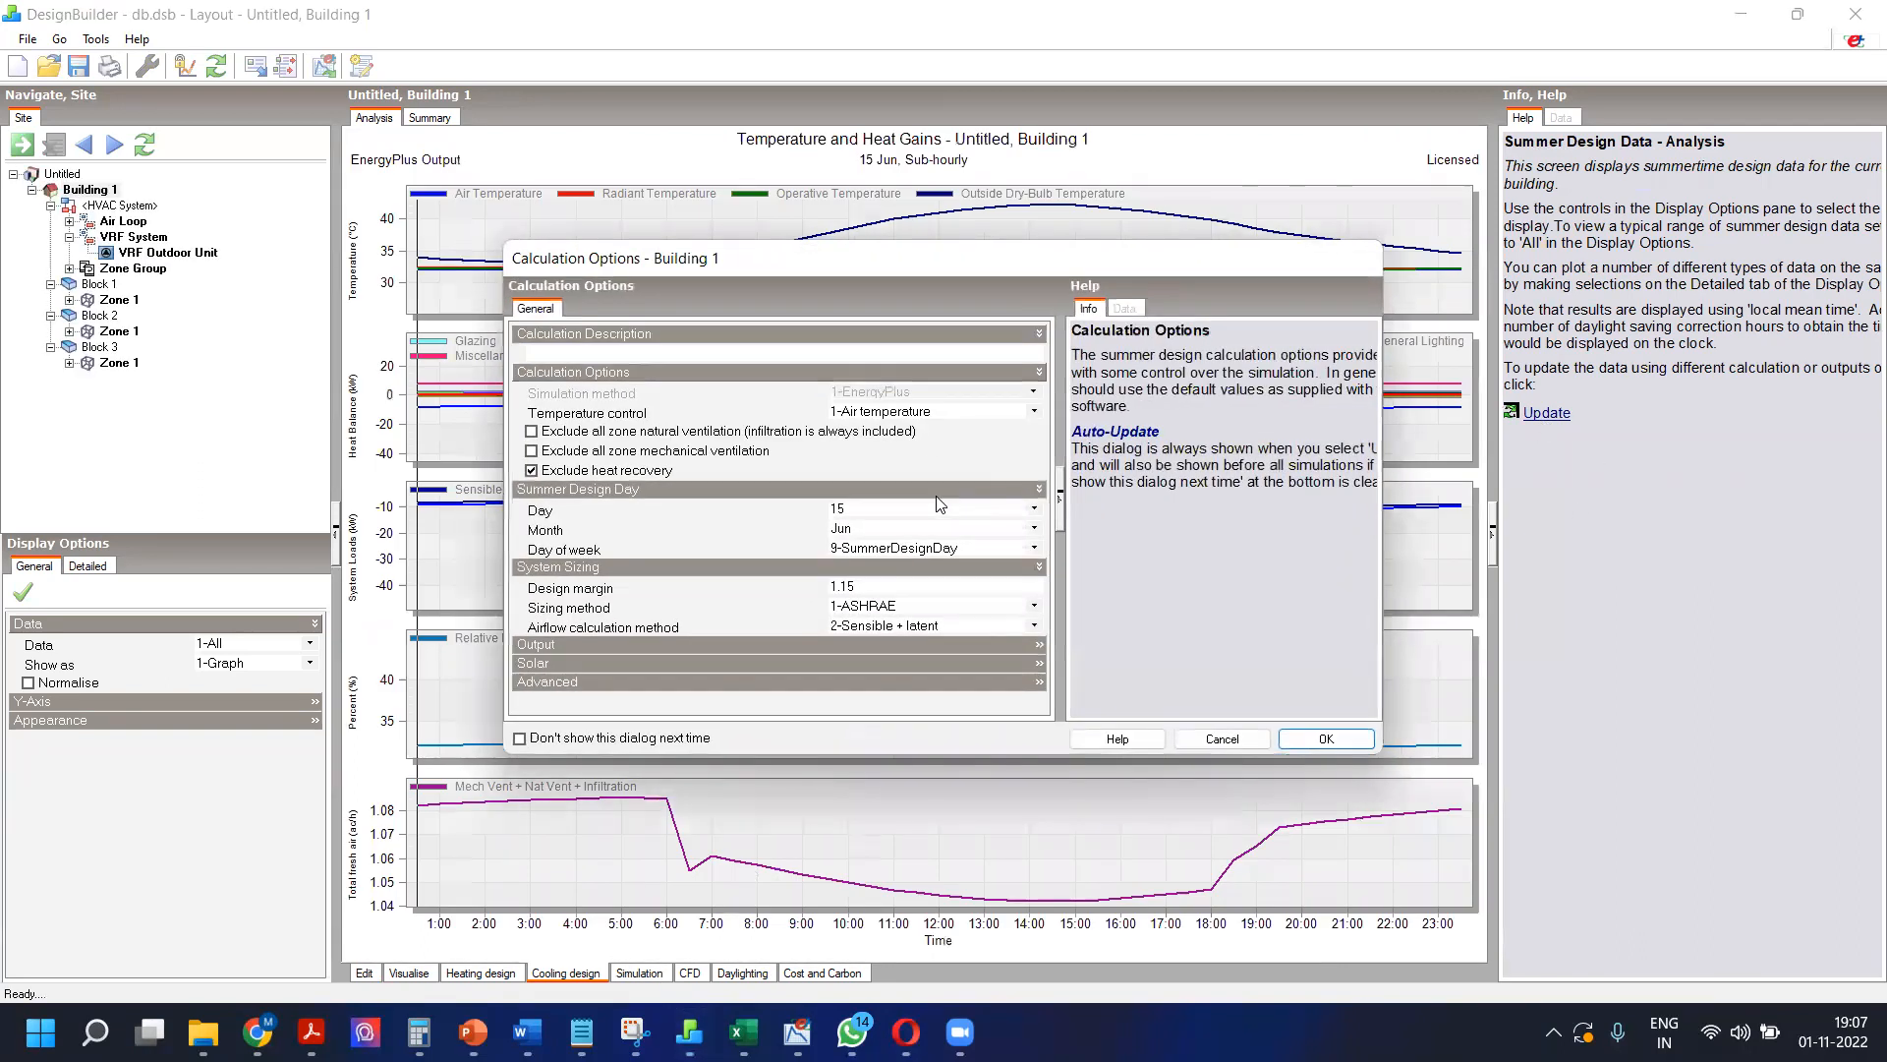
{"action": "left_click", "coordinate": [1221, 738]}
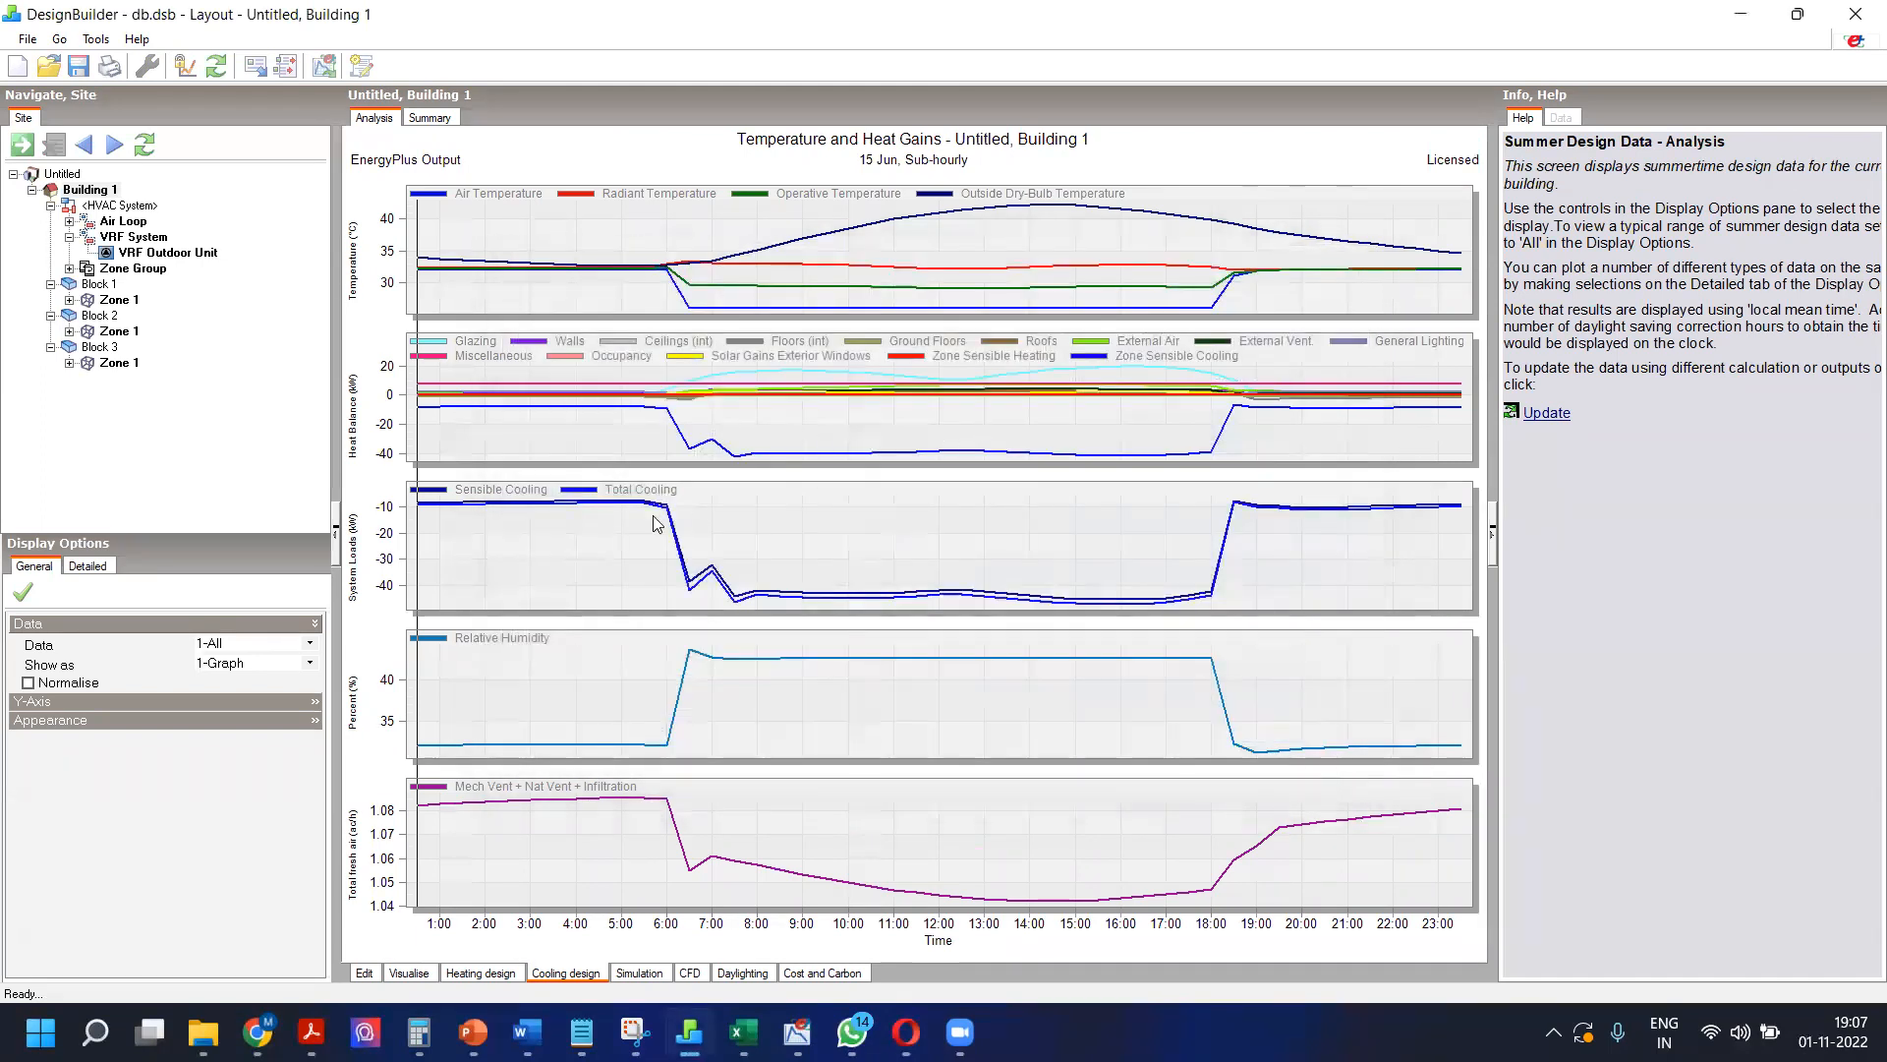
{"action": "left_click", "coordinate": [435, 119]}
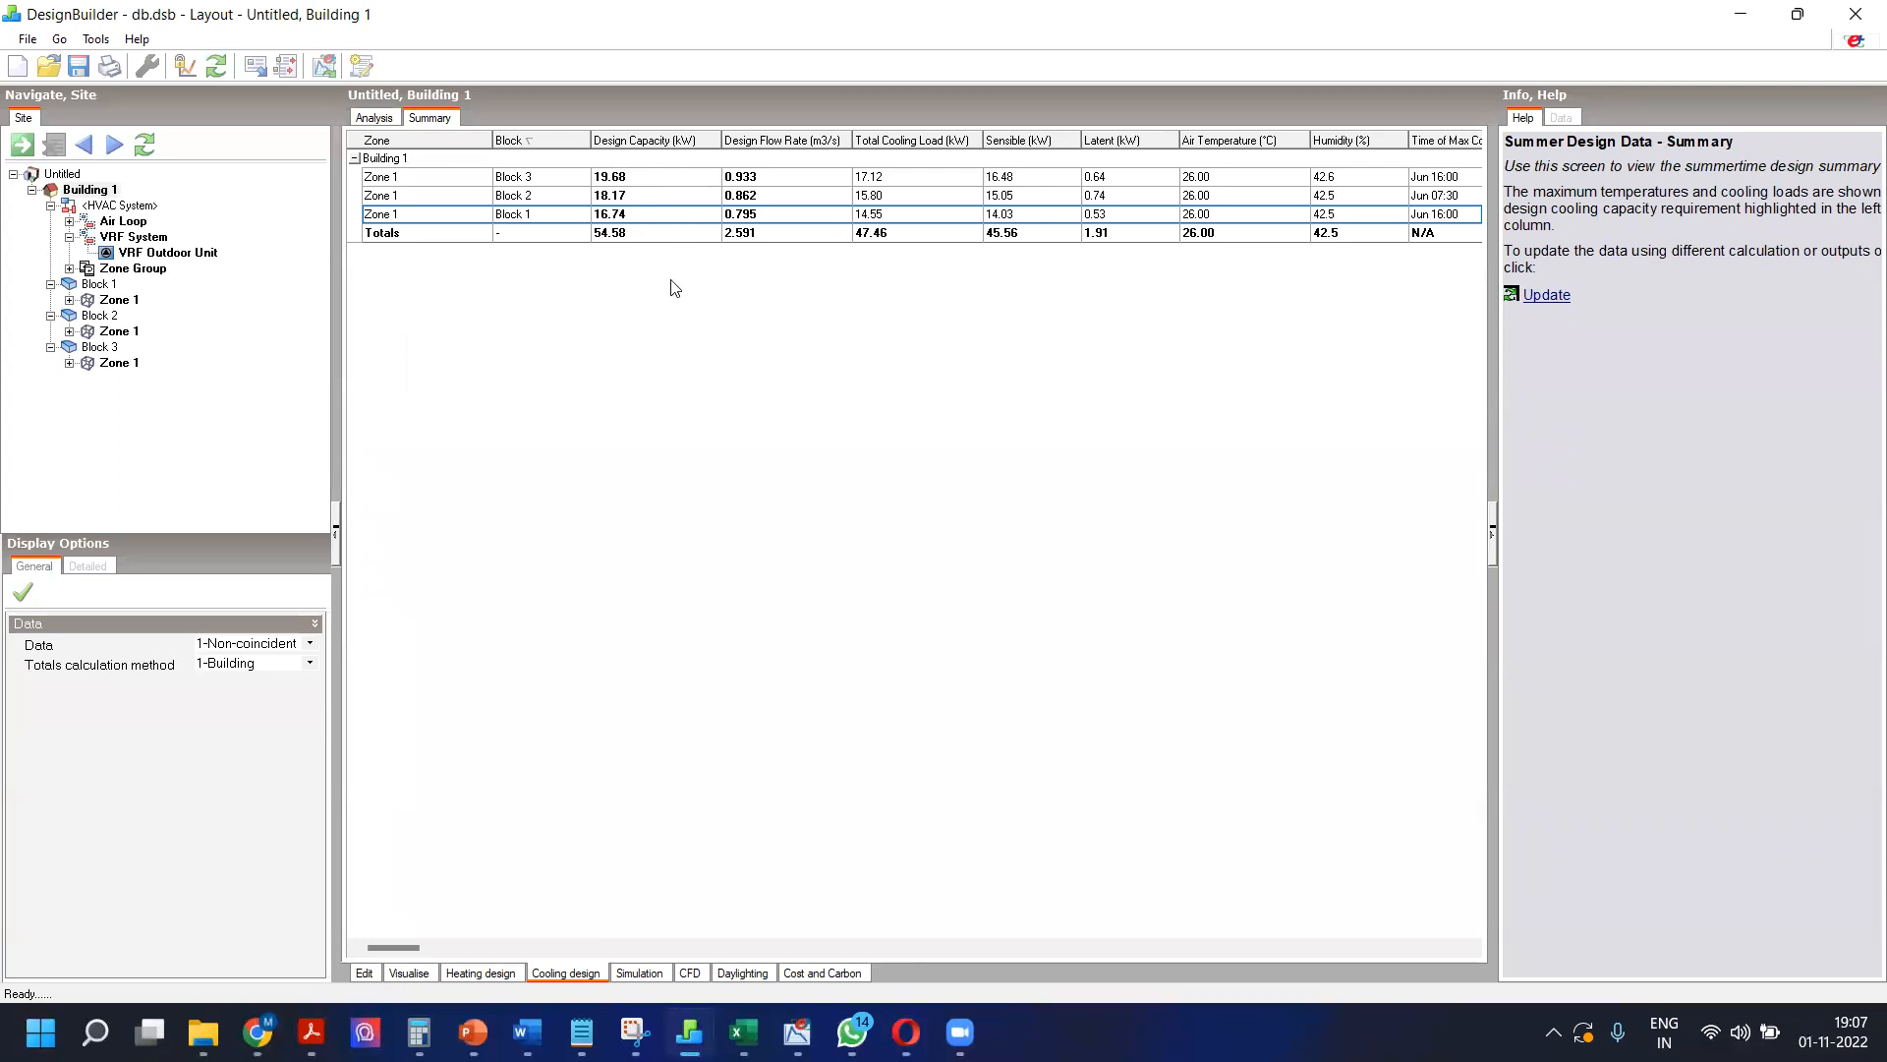
Step: Review the cooling design analysis graphs for Building 1, and the comfort, internal gains, and fabric and ventilation graphs for Block 1's Zone 1
{"action": "left_click", "coordinate": [390, 122]}
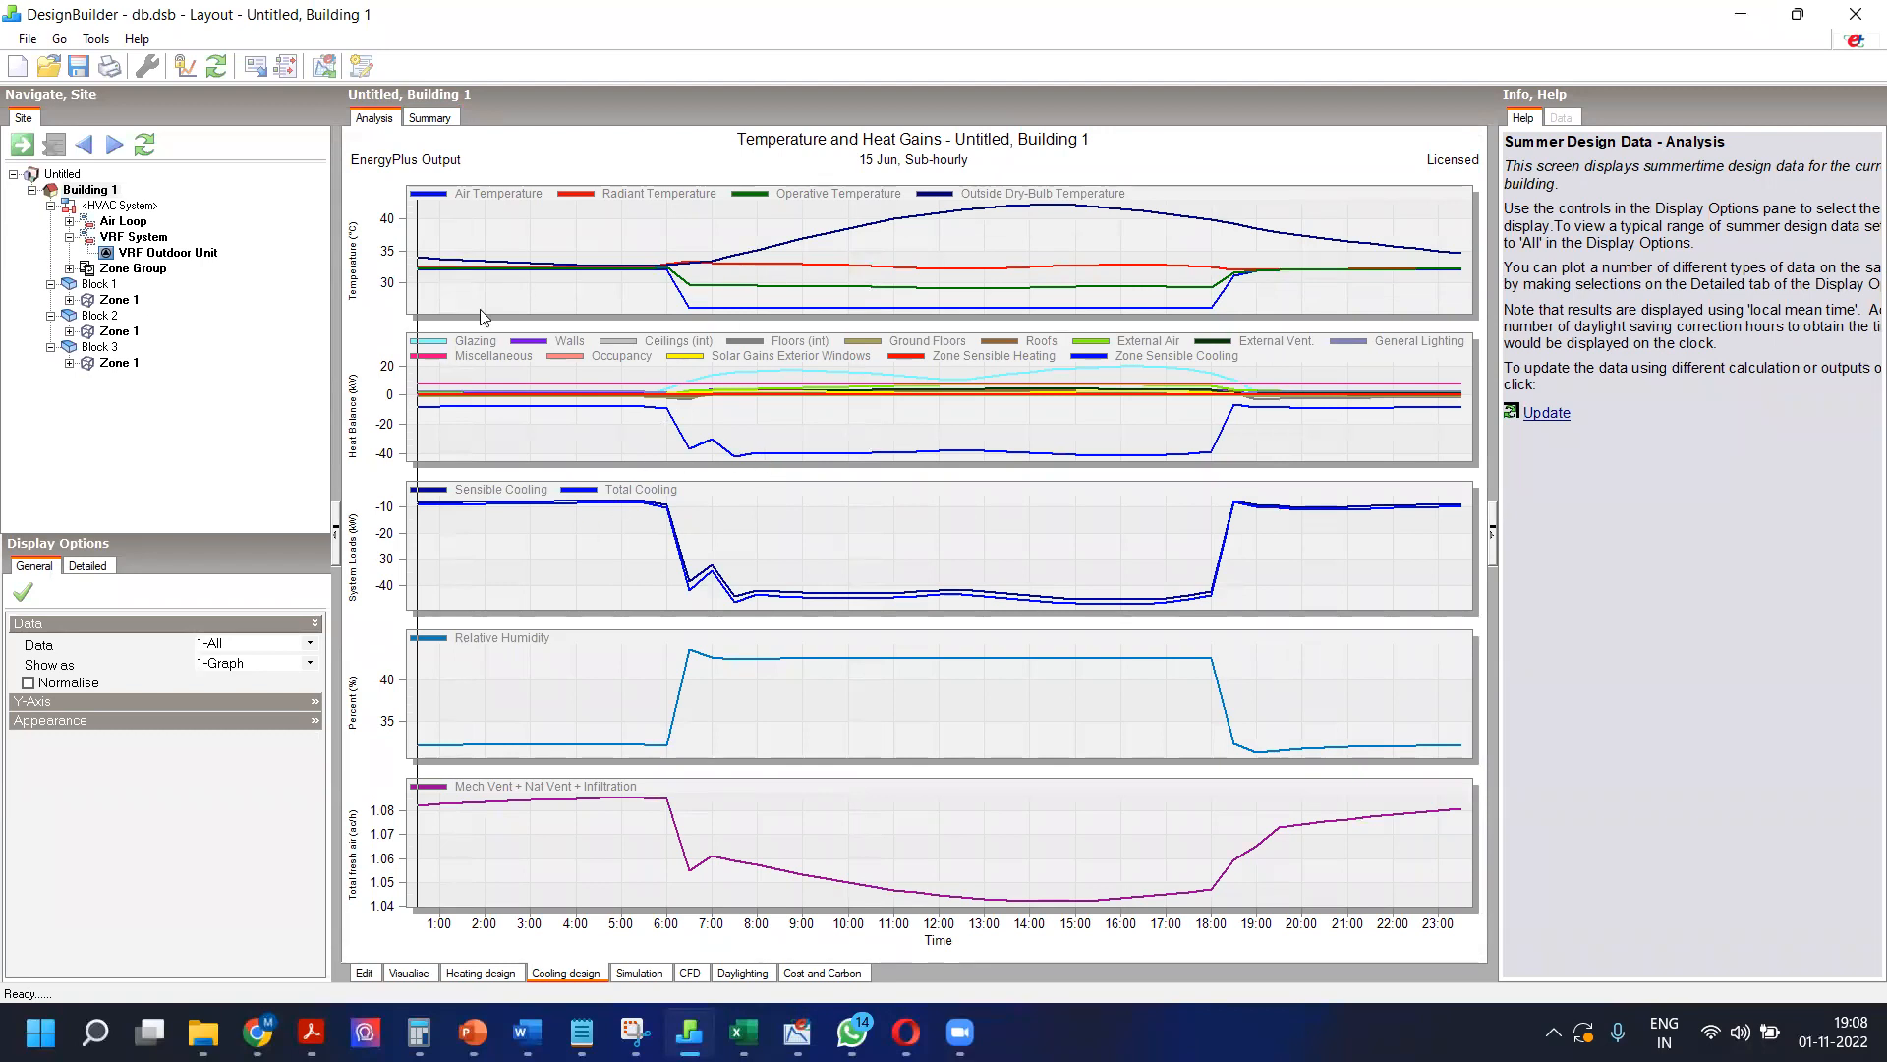
{"action": "left_click", "coordinate": [127, 302]}
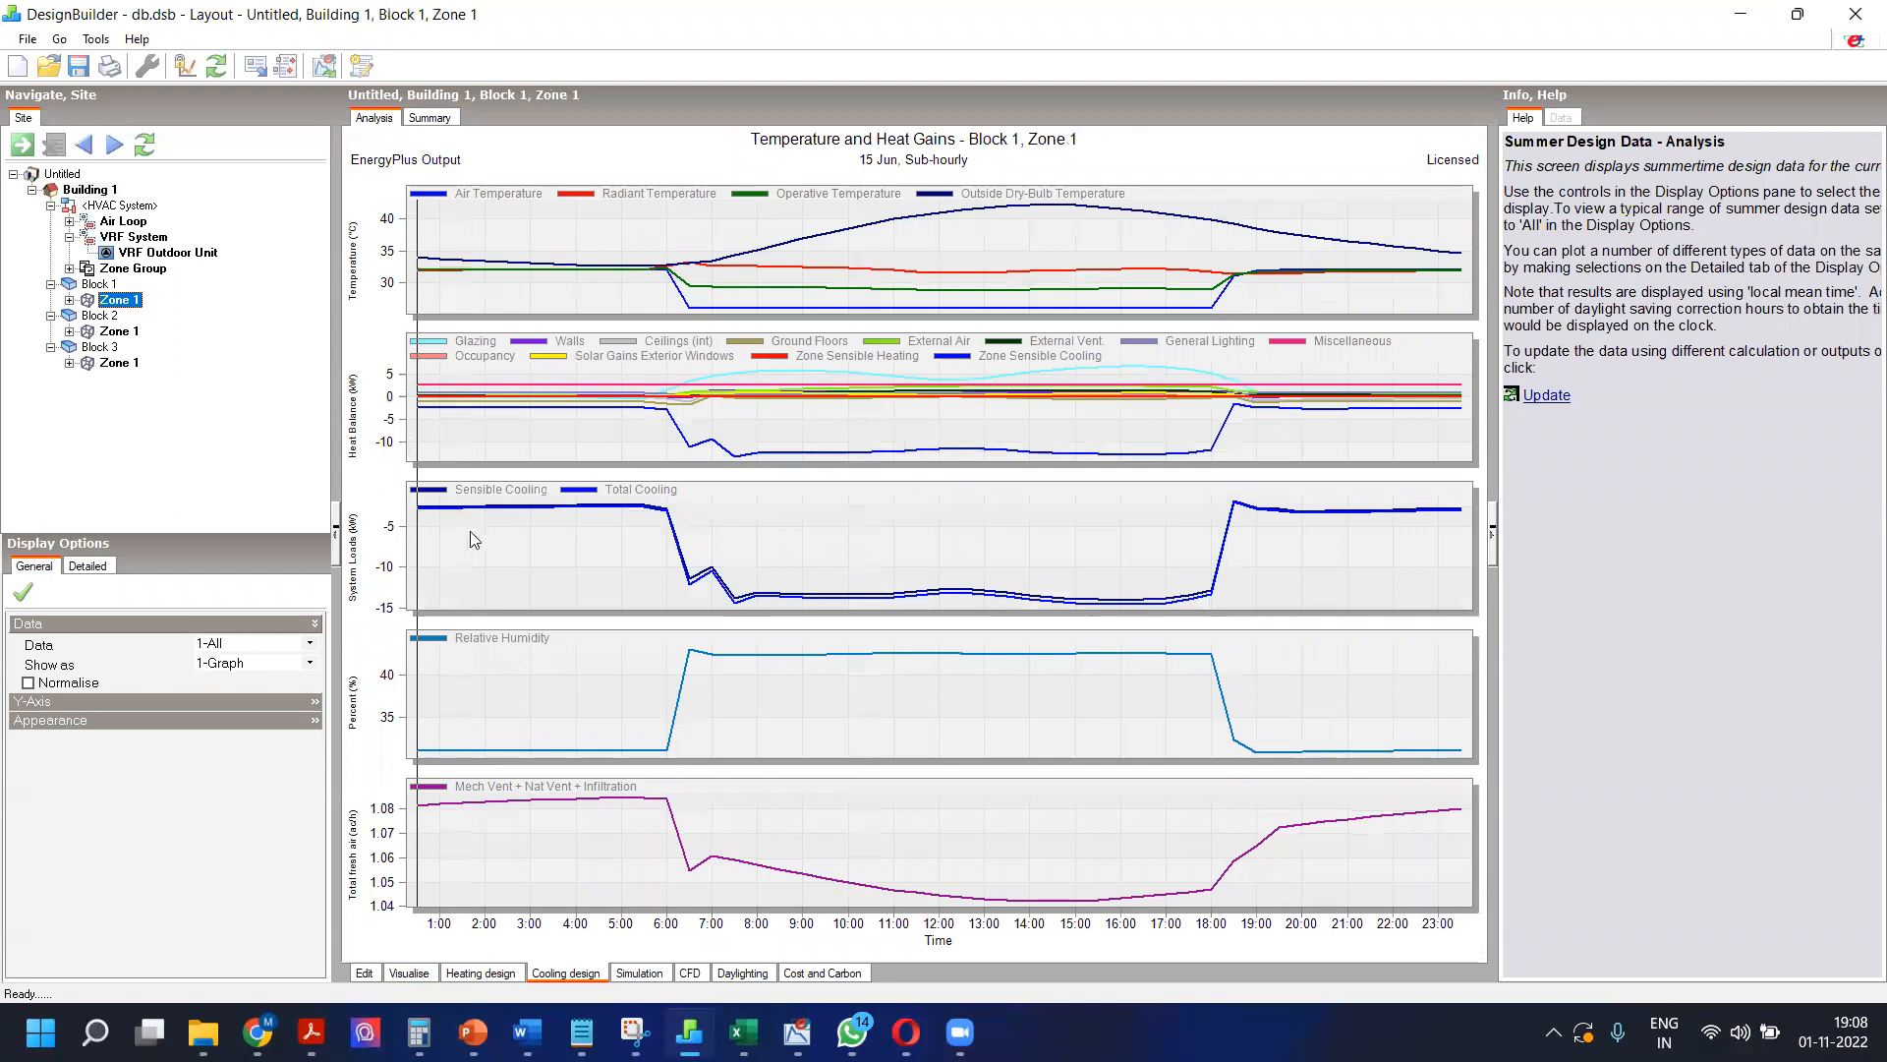
{"action": "left_click", "coordinate": [284, 644]}
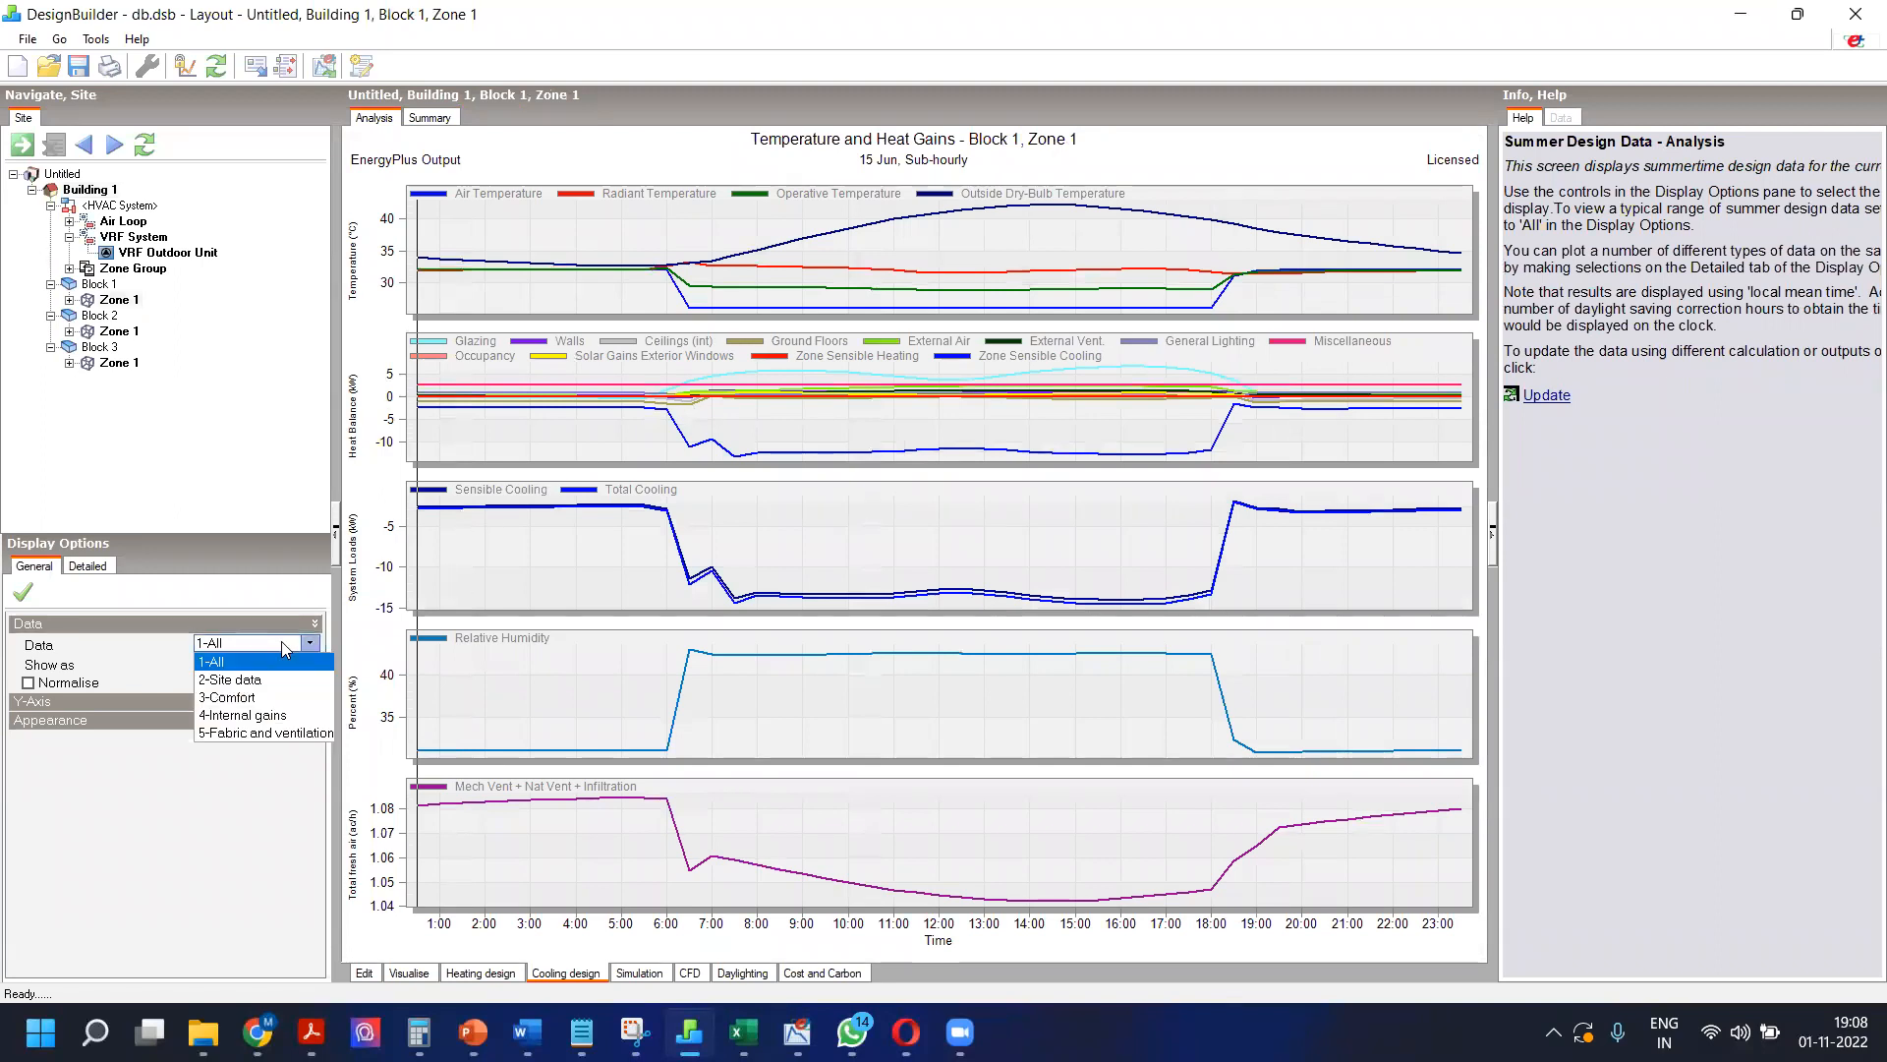
{"action": "left_click", "coordinate": [265, 697]}
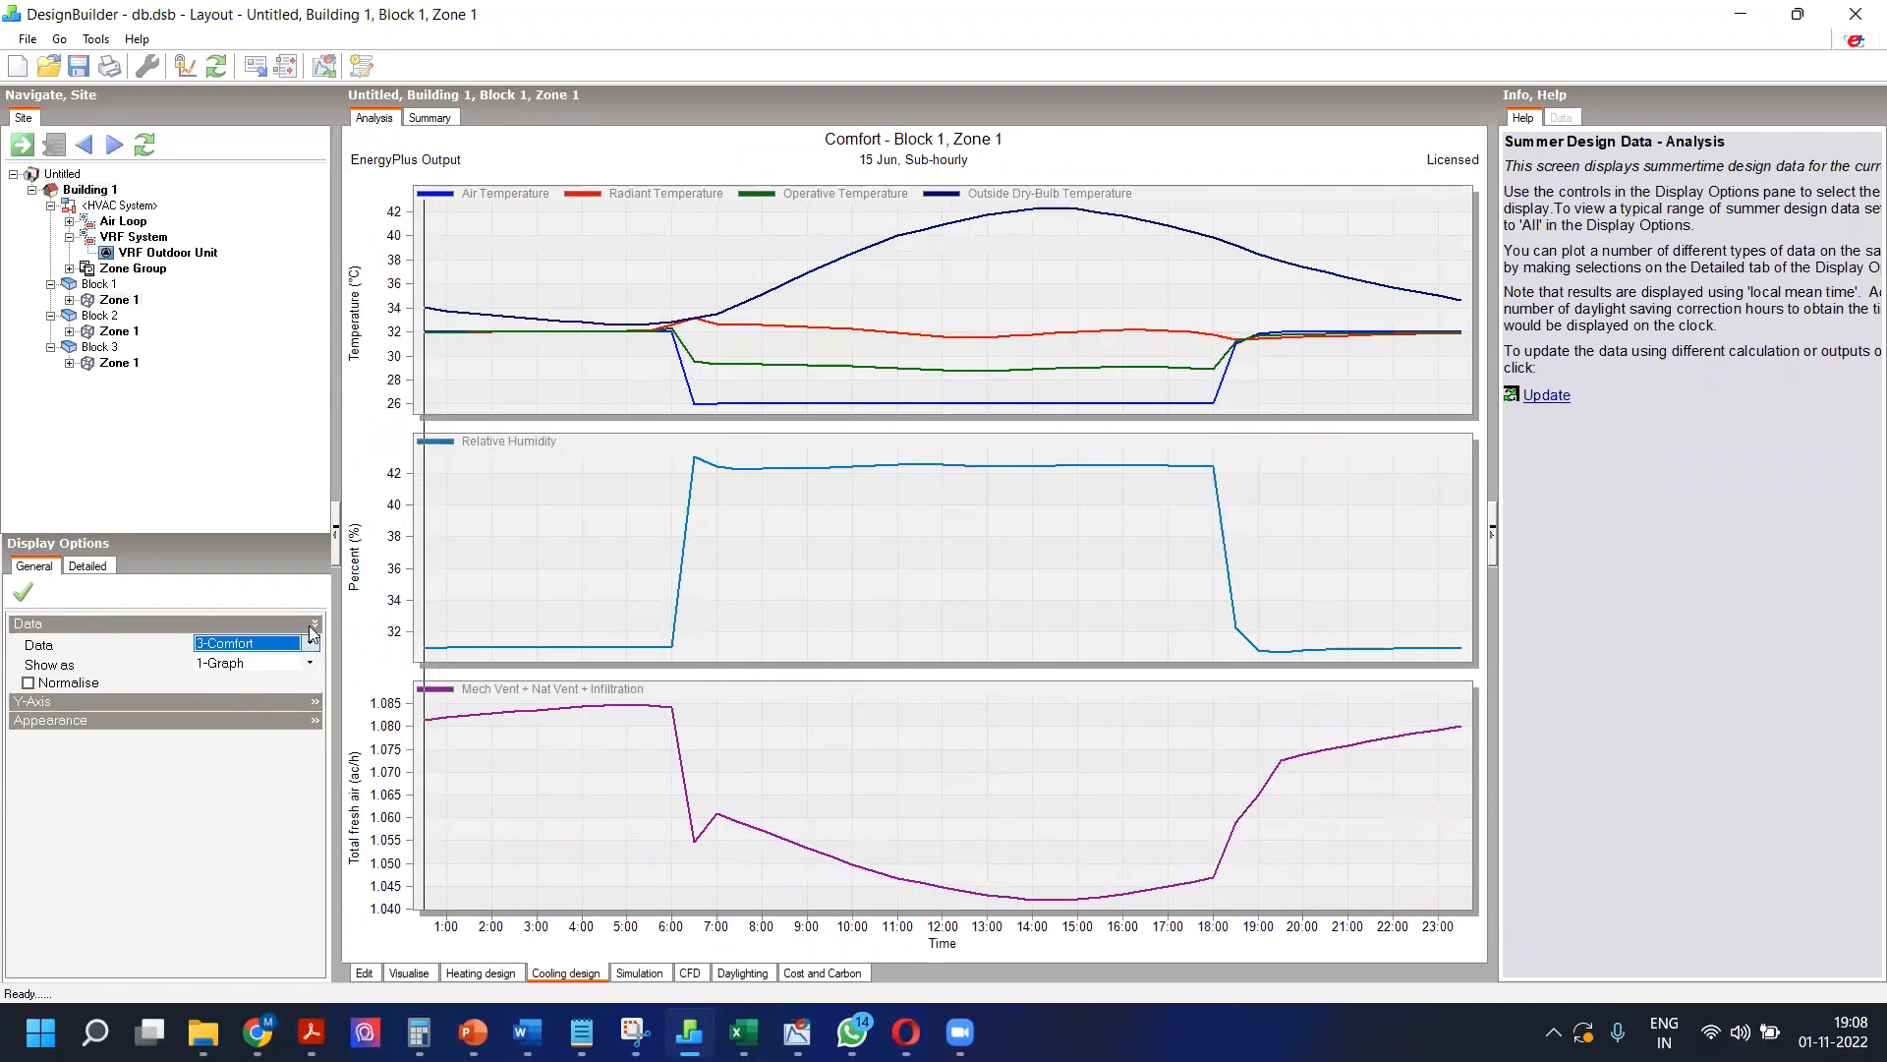
{"action": "left_click", "coordinate": [258, 644]}
{"action": "left_click", "coordinate": [246, 714]}
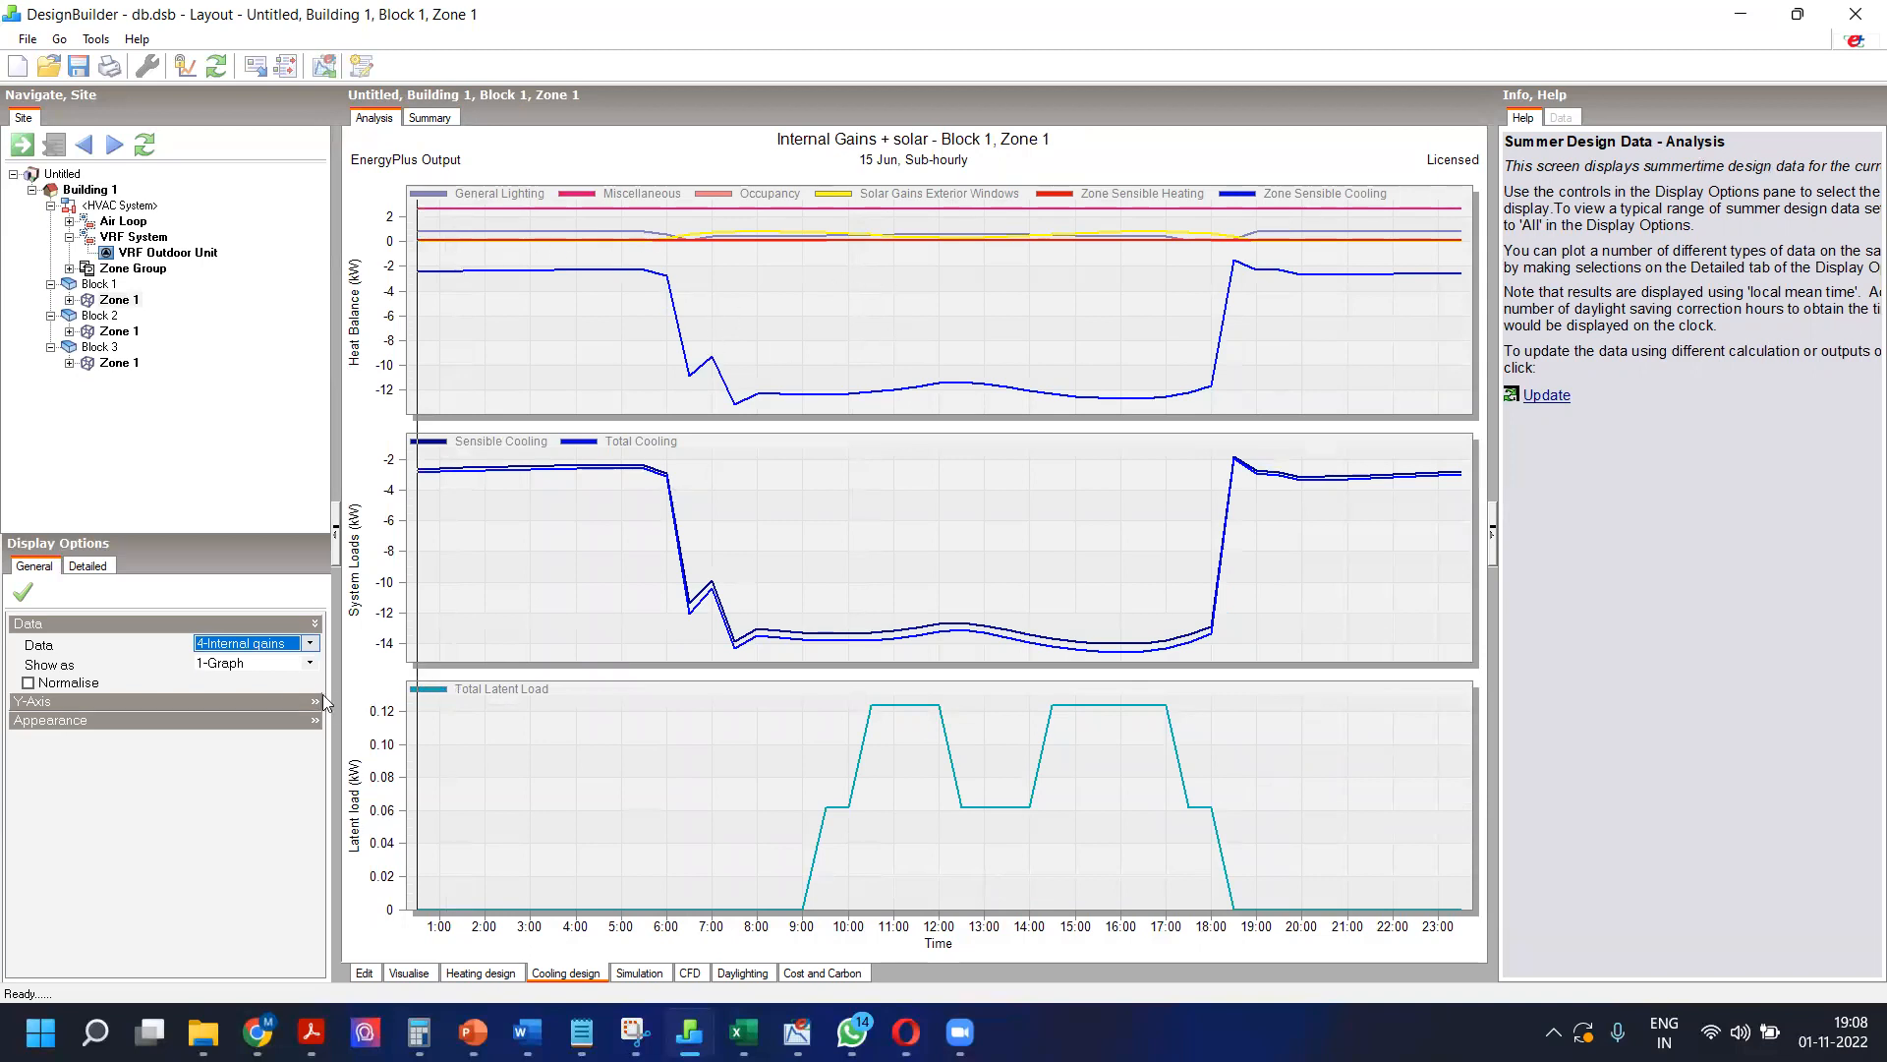
{"action": "left_click", "coordinate": [310, 643]}
{"action": "left_click", "coordinate": [264, 732]}
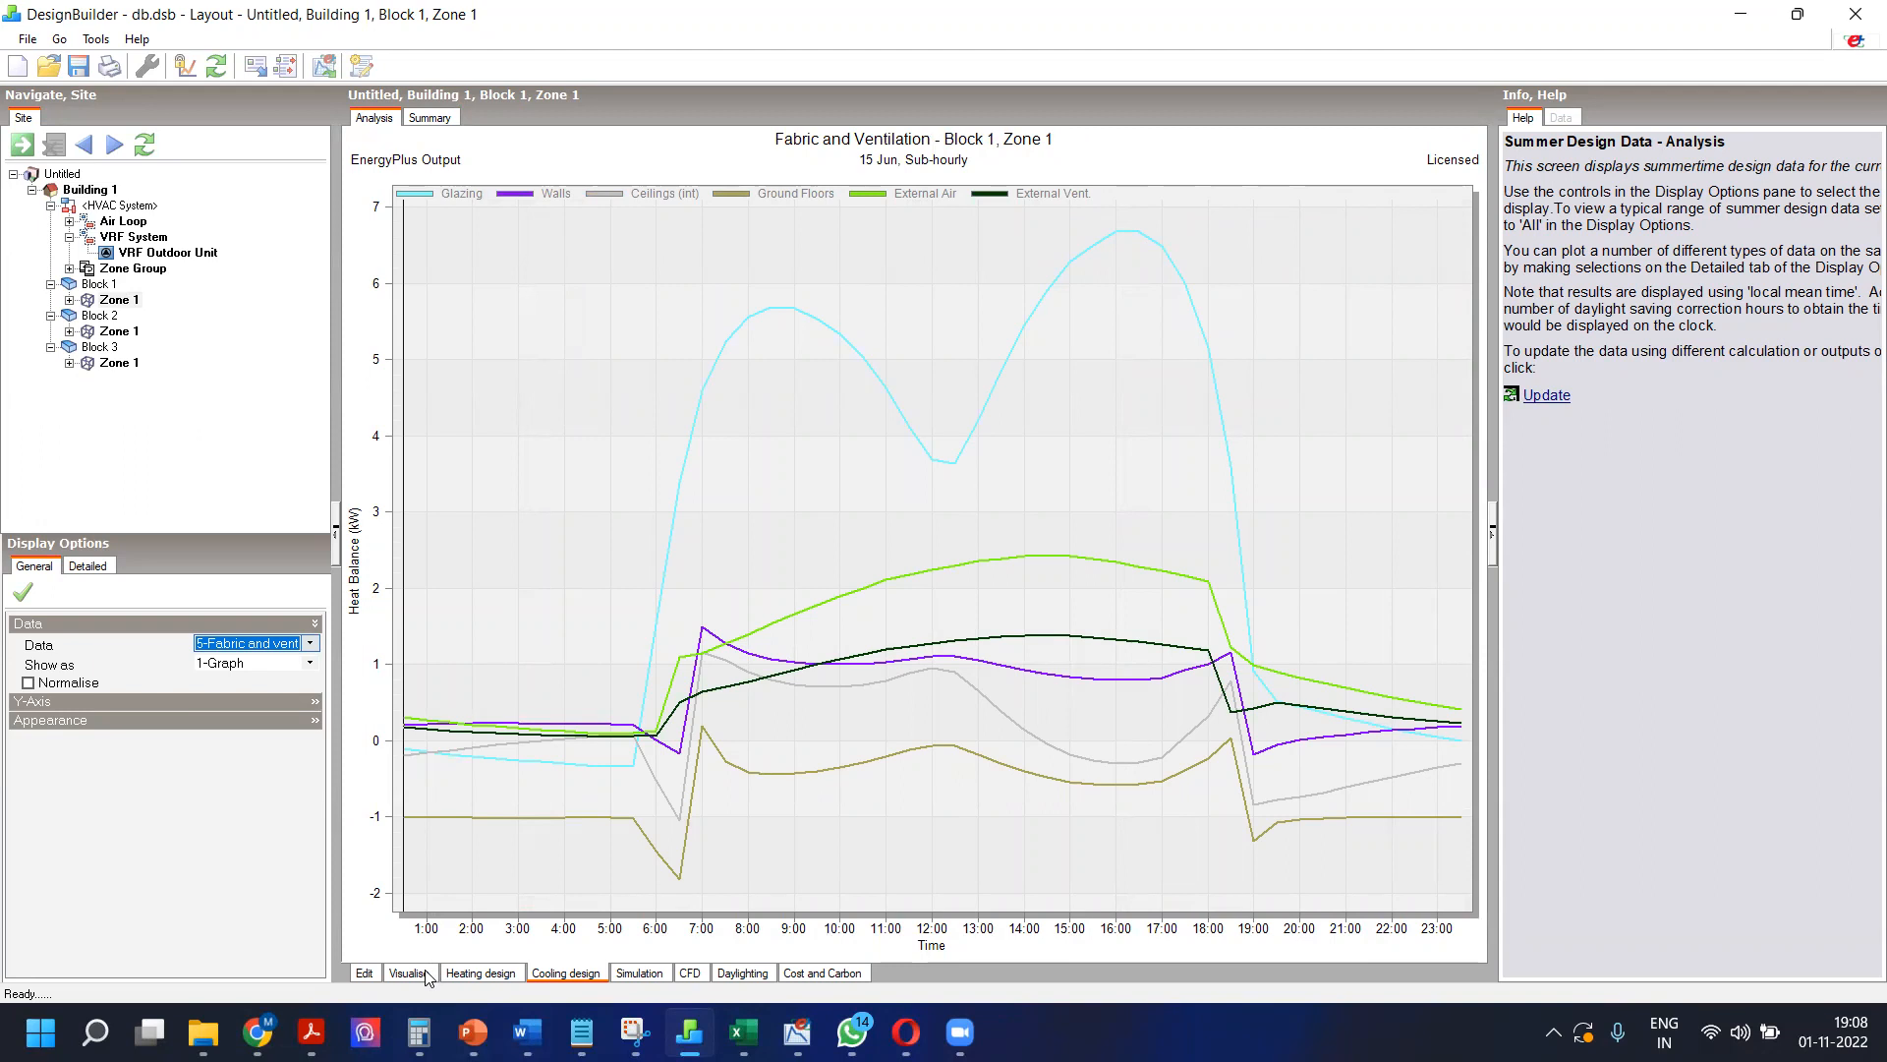
Step: Return to the whole Building 1 and visualise it as a rendered view
{"action": "left_click", "coordinate": [88, 191]}
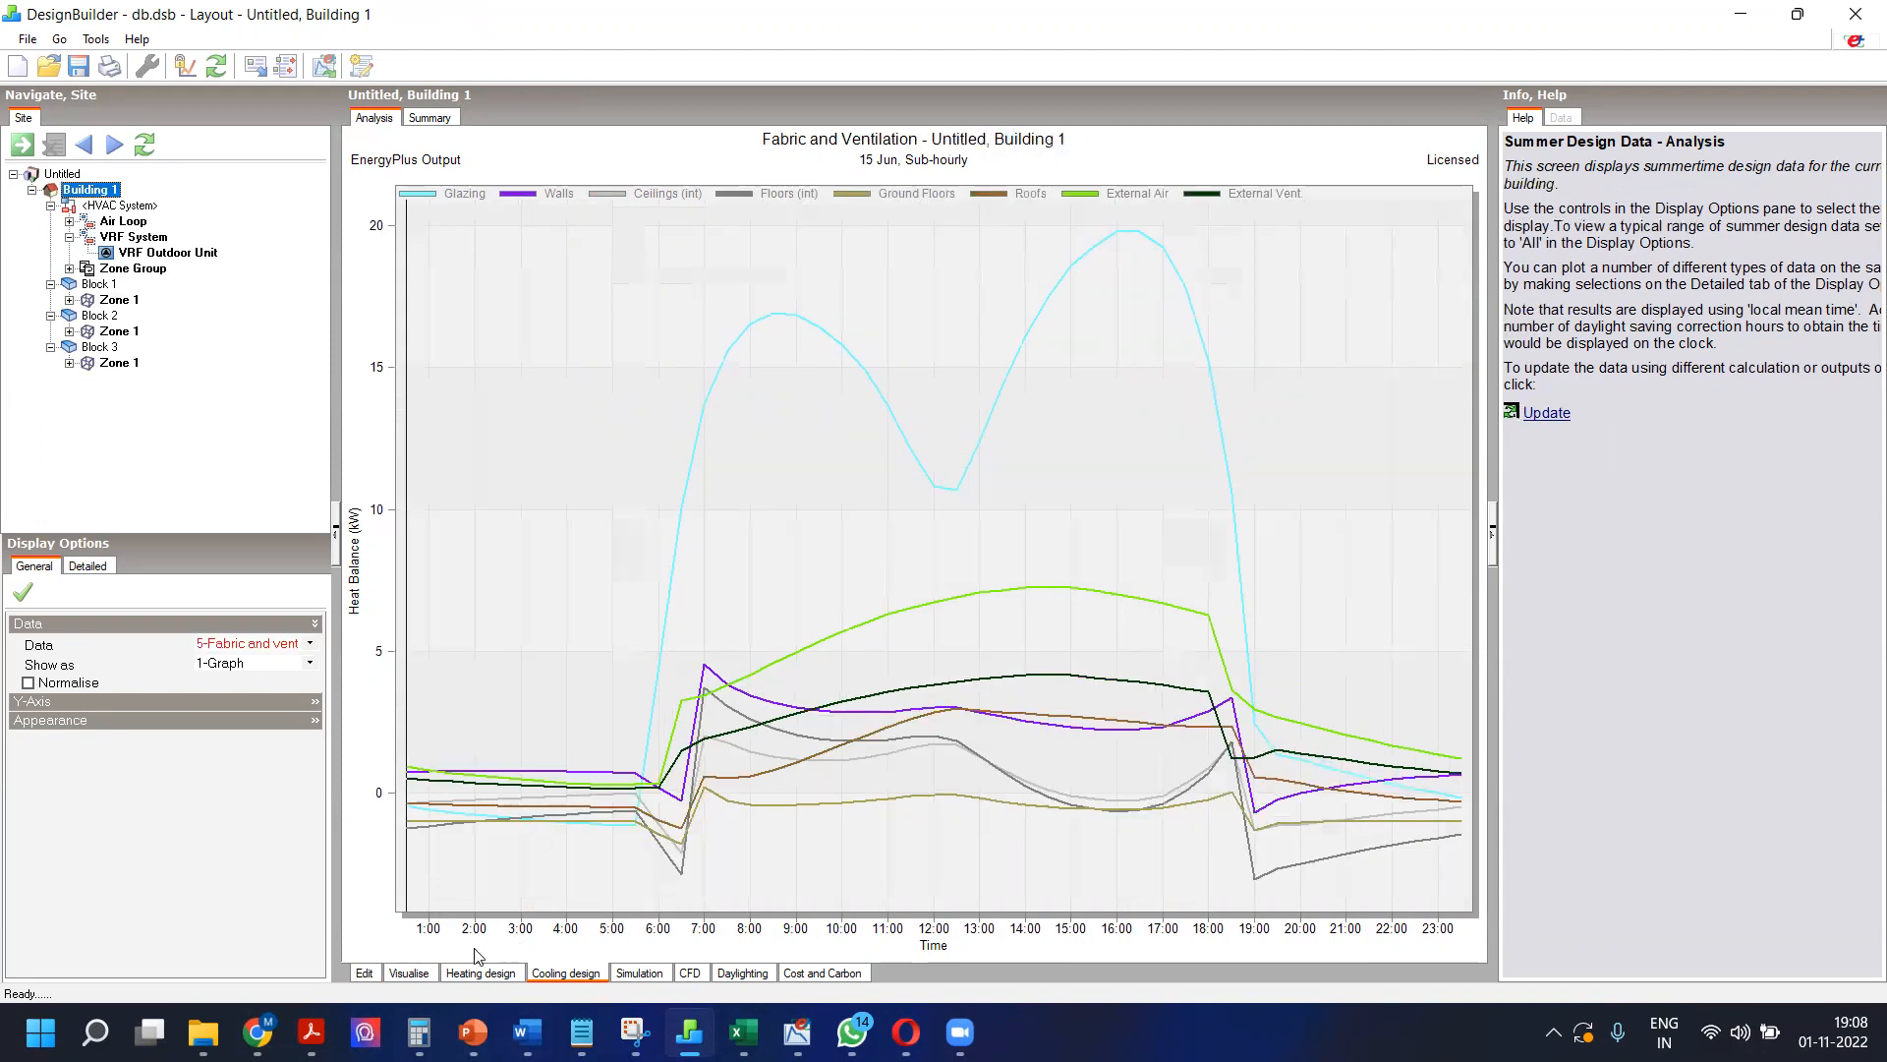
{"action": "left_click", "coordinate": [411, 972]}
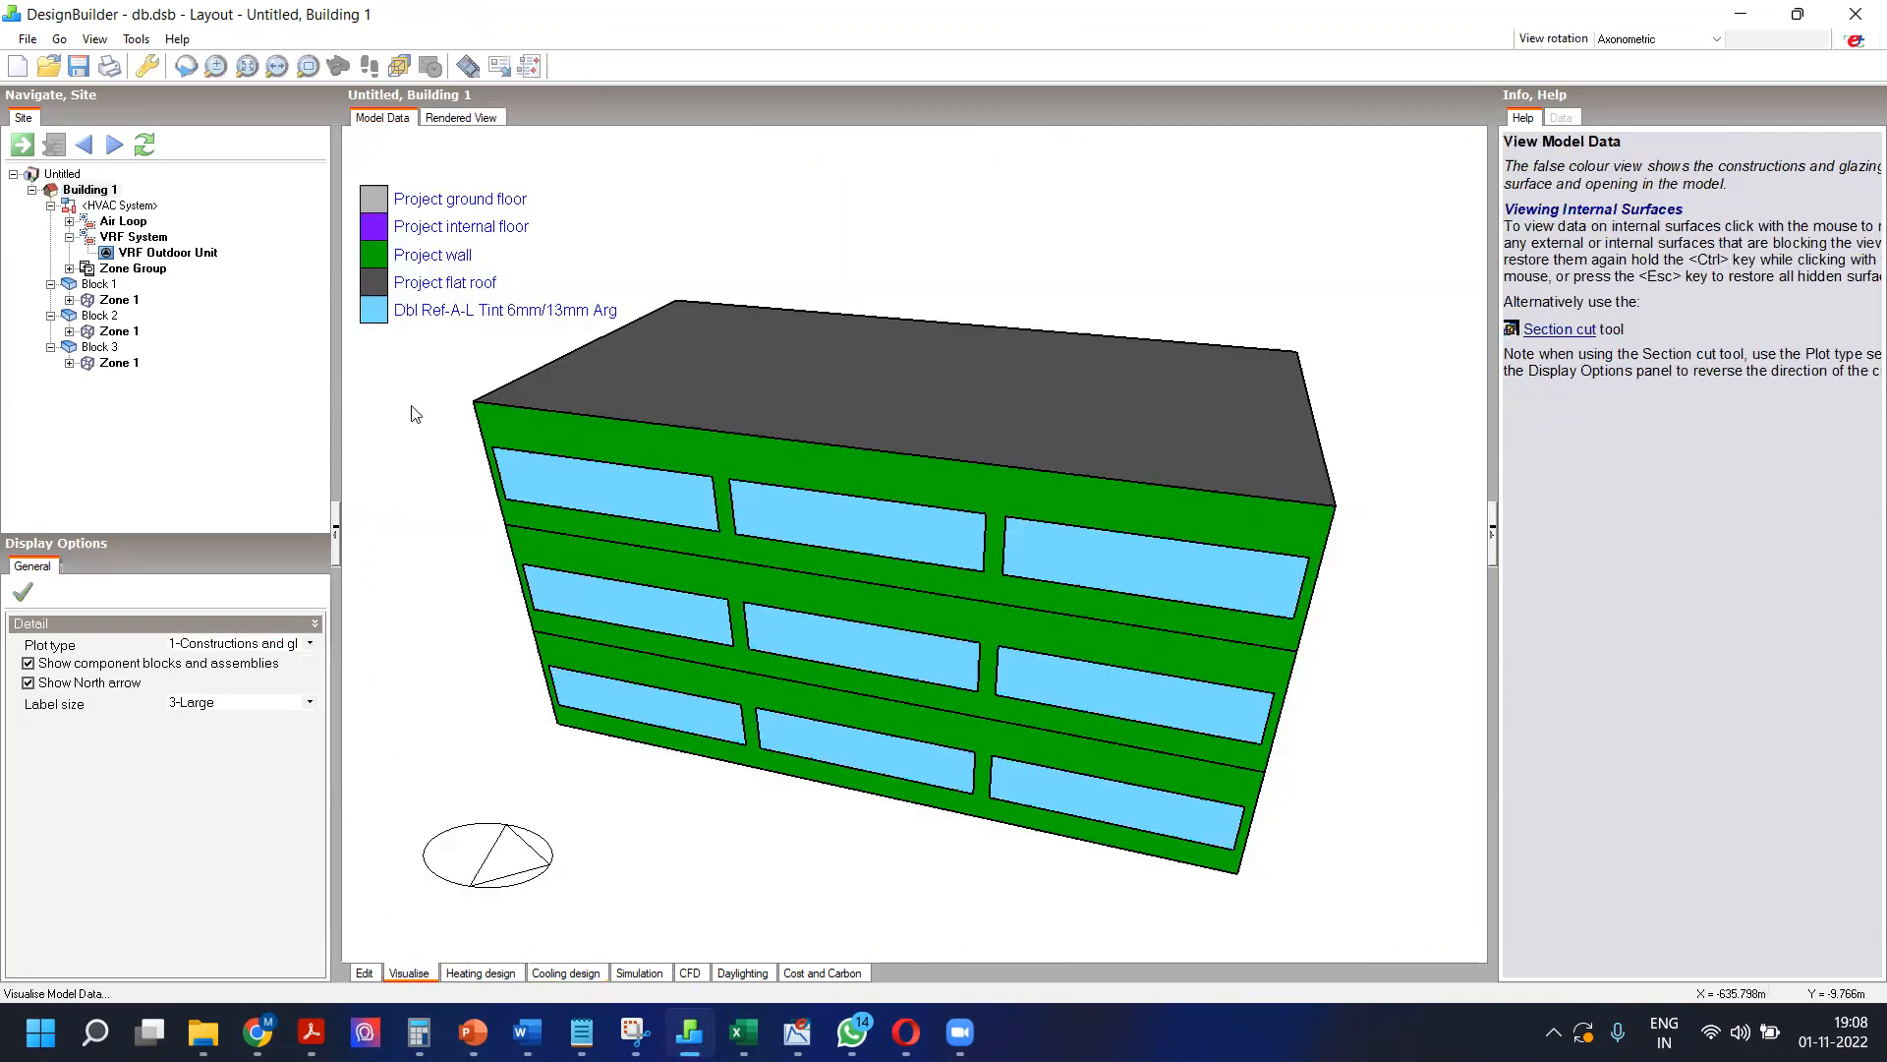
{"action": "left_click", "coordinate": [487, 119]}
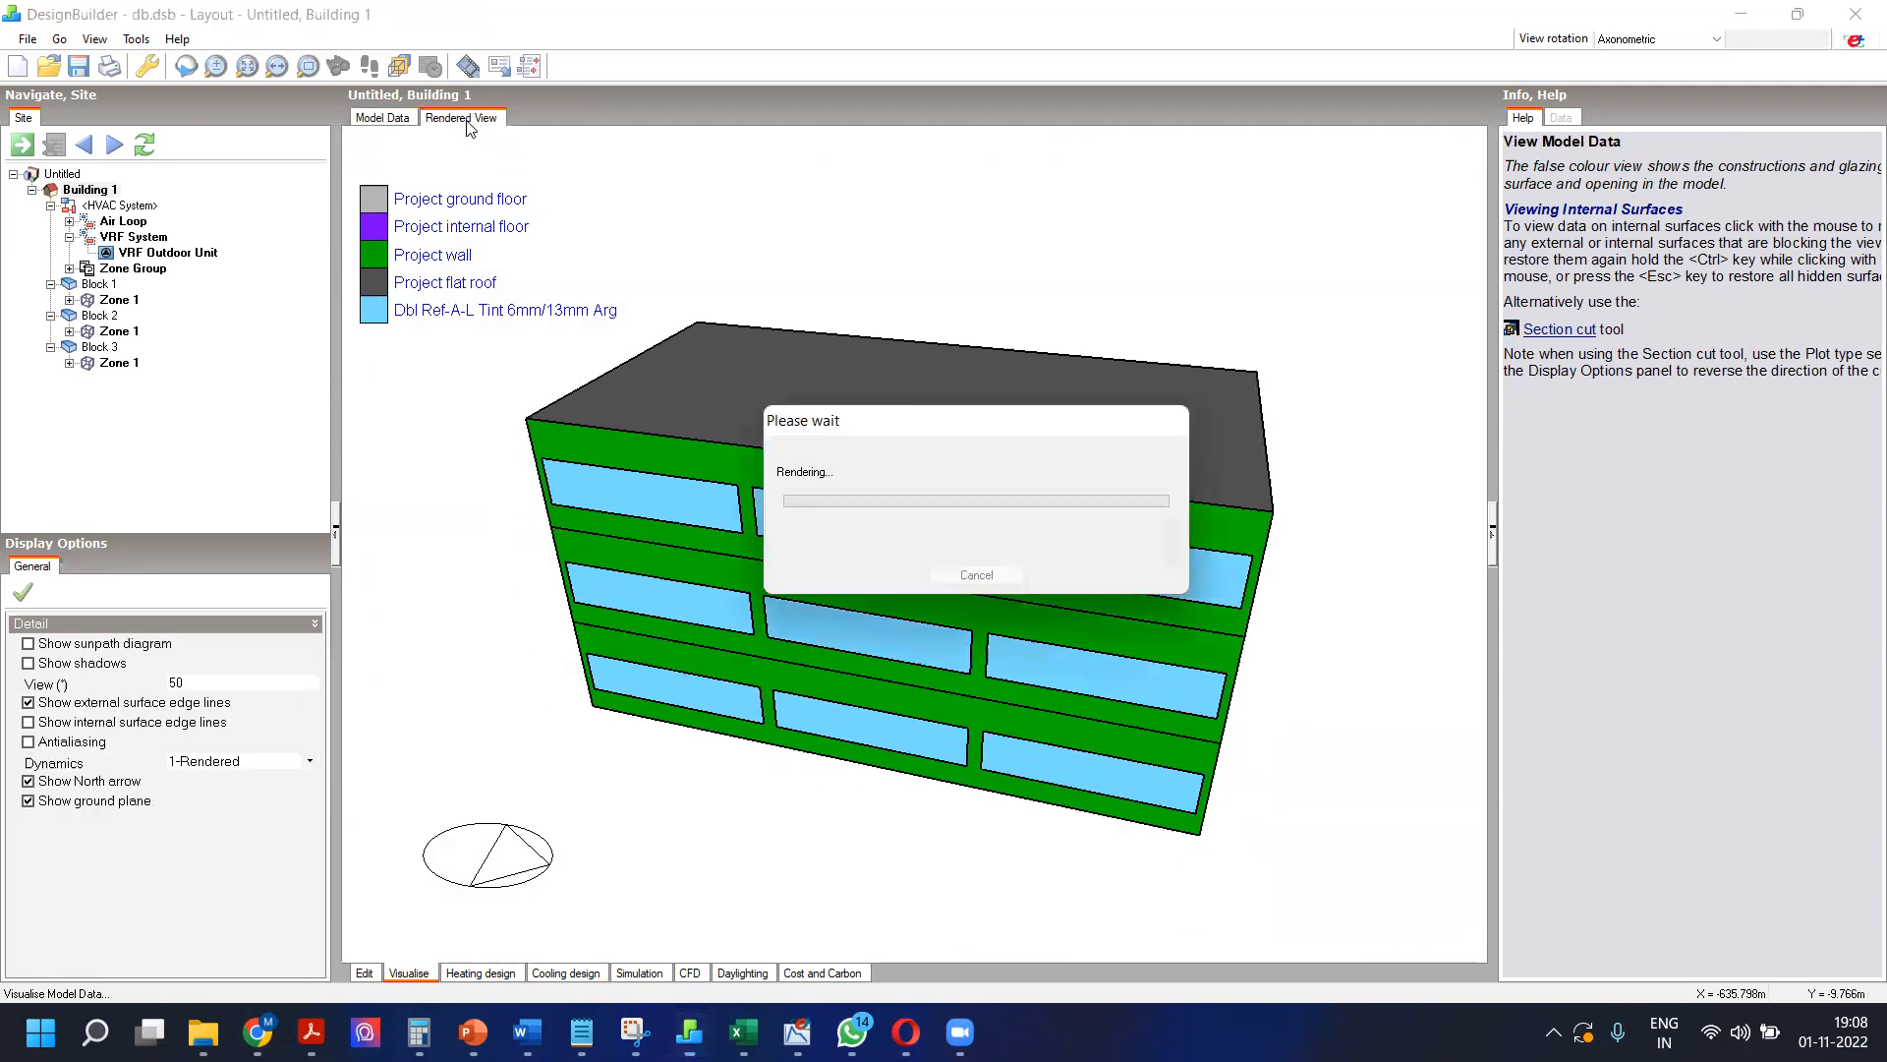
{"action": "left_click_drag", "start_coordinate": [1222, 514], "coordinate": [1131, 518]}
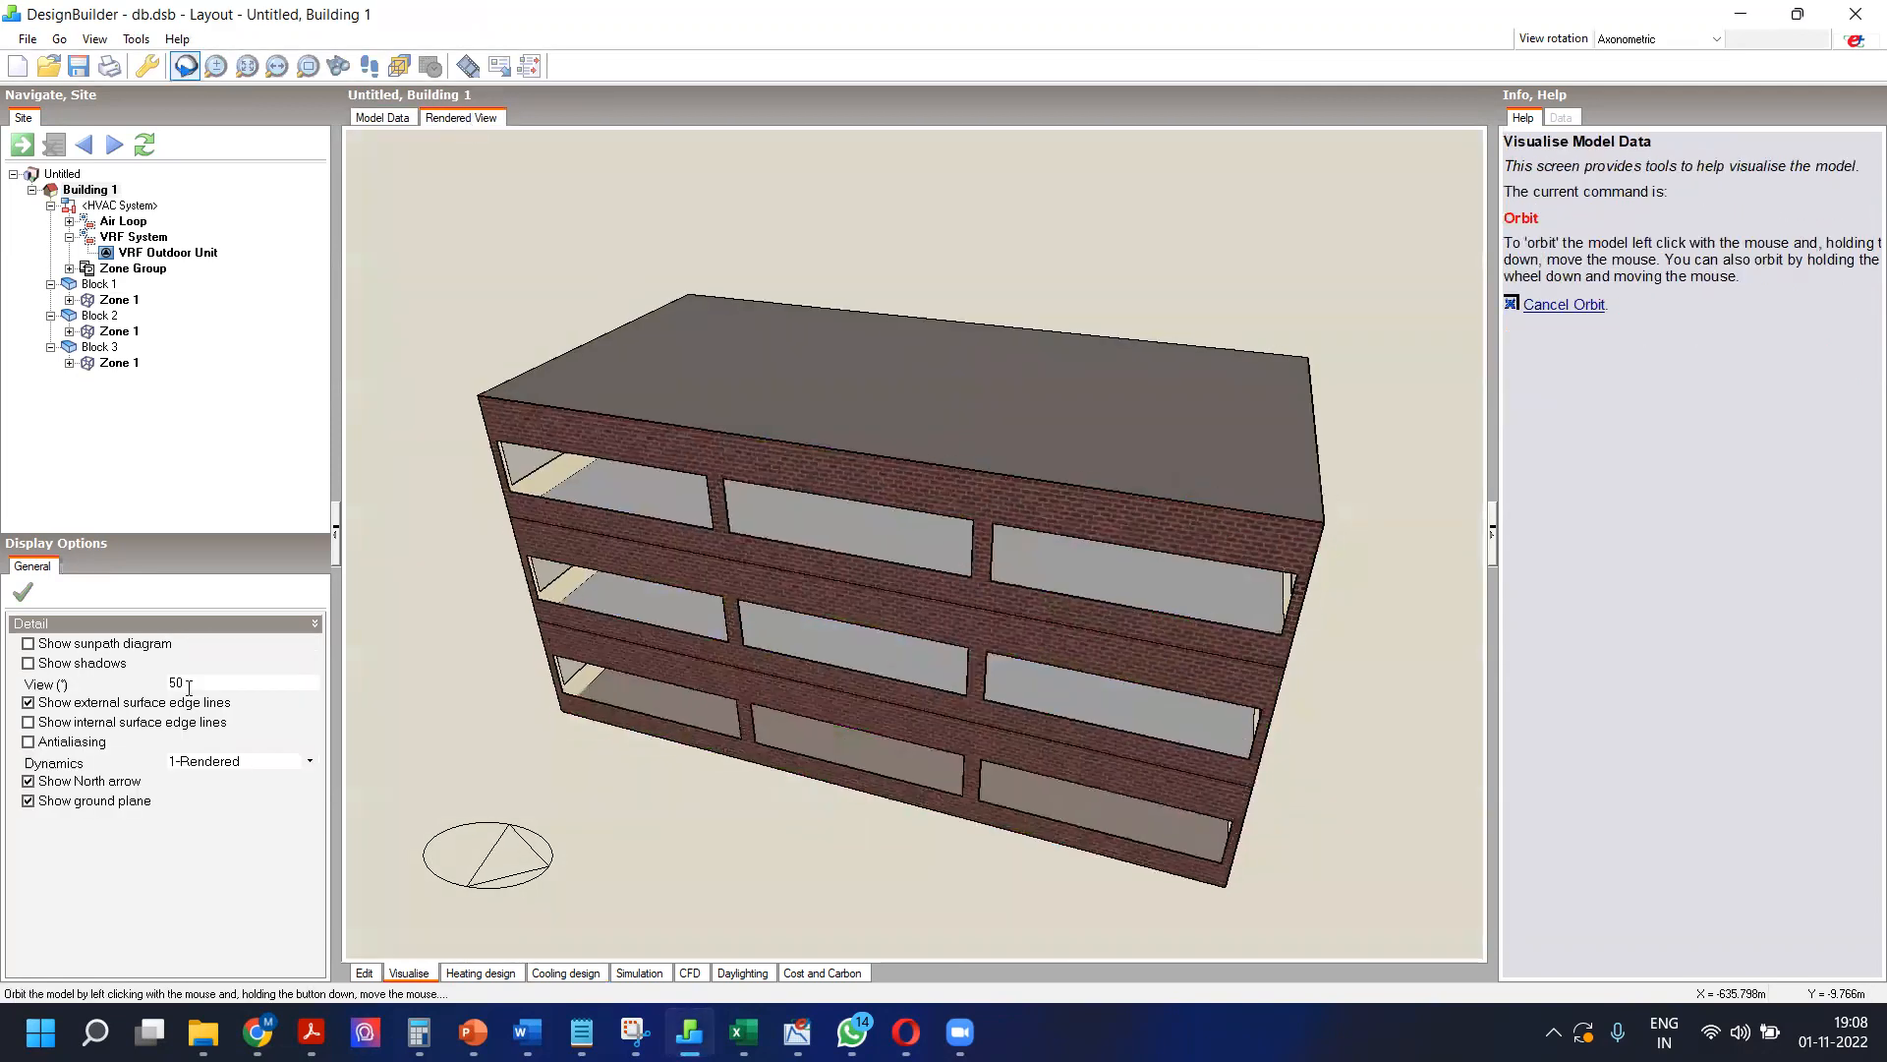
Step: Show the sunpath diagram around the rendered building with a scale factor of 1.5
{"action": "left_click", "coordinate": [108, 643]}
{"action": "mouse_move", "coordinate": [994, 562]}
{"action": "middle_mouse_down"}
{"action": "mouse_move", "coordinate": [1105, 678]}
{"action": "mouse_move", "coordinate": [835, 662]}
{"action": "mouse_move", "coordinate": [1011, 611]}
{"action": "mouse_move", "coordinate": [397, 588]}
{"action": "mouse_move", "coordinate": [348, 614]}
{"action": "middle_mouse_up"}
{"action": "middle_click_drag", "start_coordinate": [99, 674], "coordinate": [140, 673]}
{"action": "type", "text": "1.5"}
{"action": "key", "text": "Tab"}
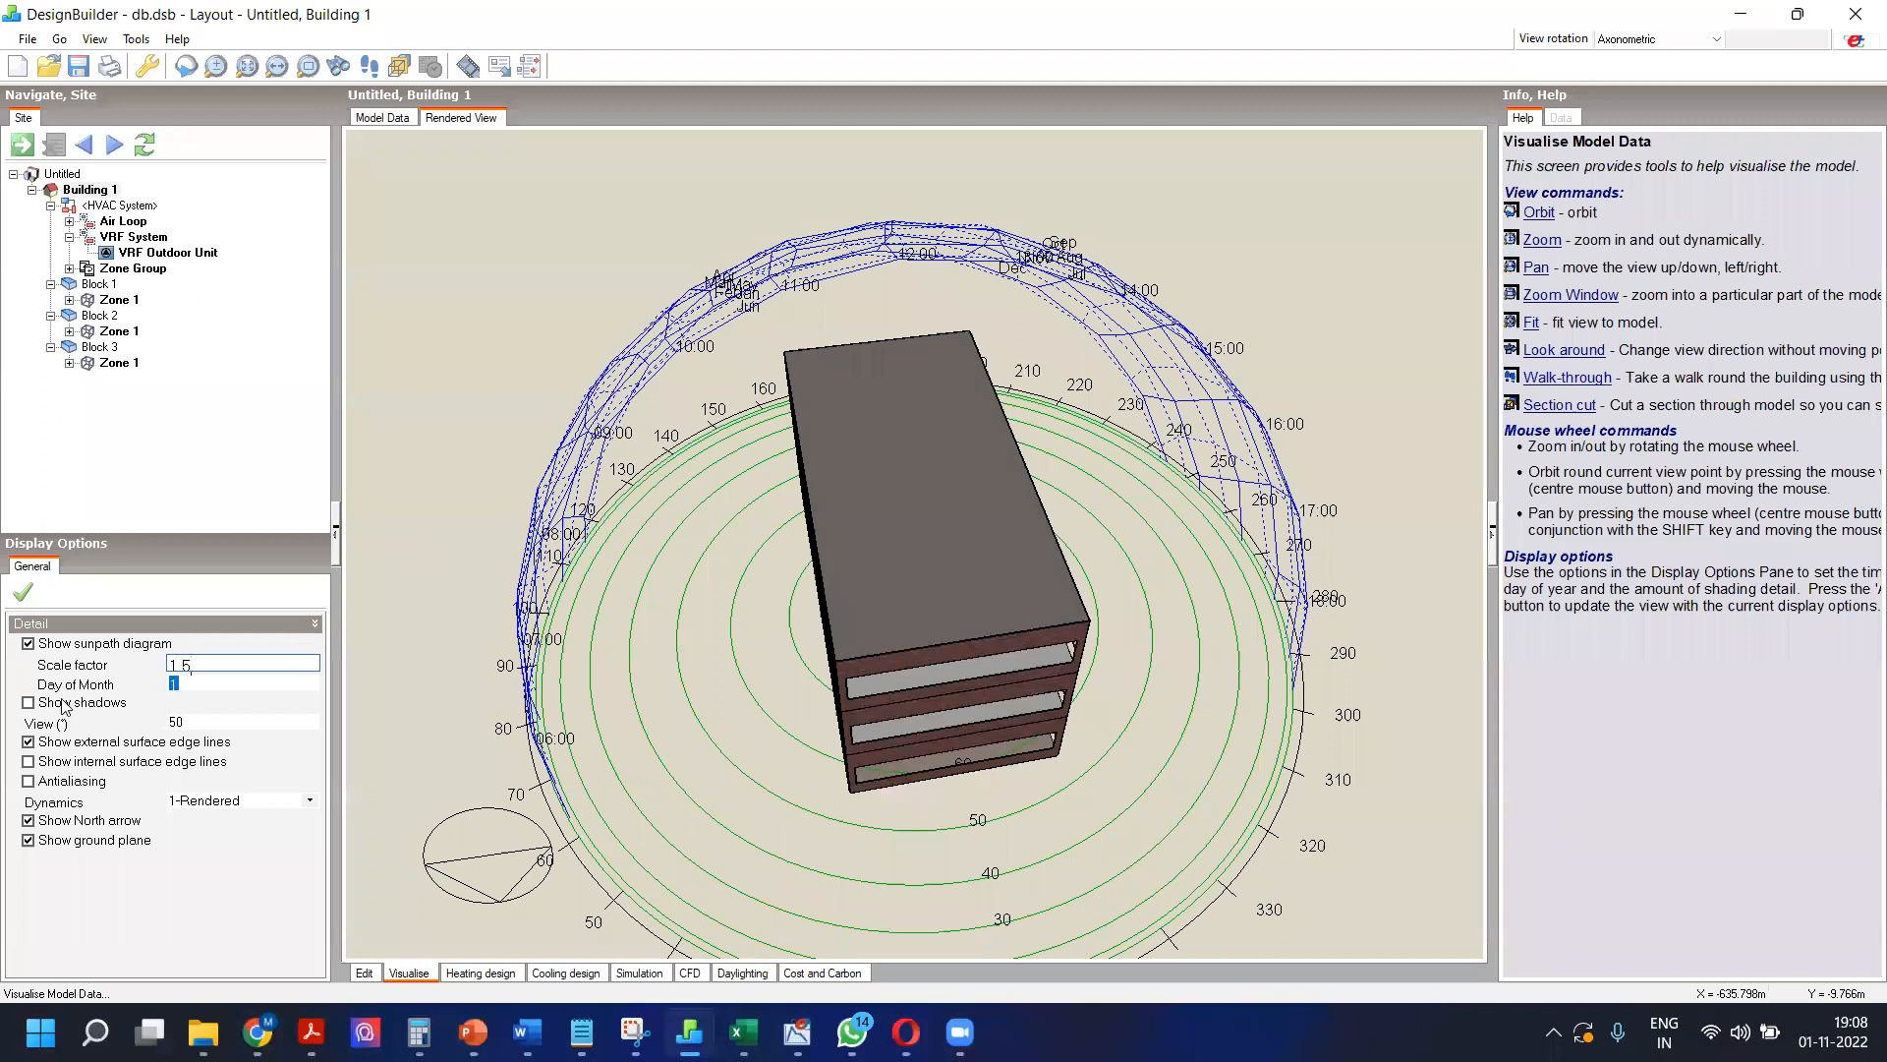
Step: Turn on shadows in the rendered view and examine the building from an angle showing two facades
{"action": "left_click", "coordinate": [185, 66]}
{"action": "left_click_drag", "start_coordinate": [798, 567], "coordinate": [890, 651]}
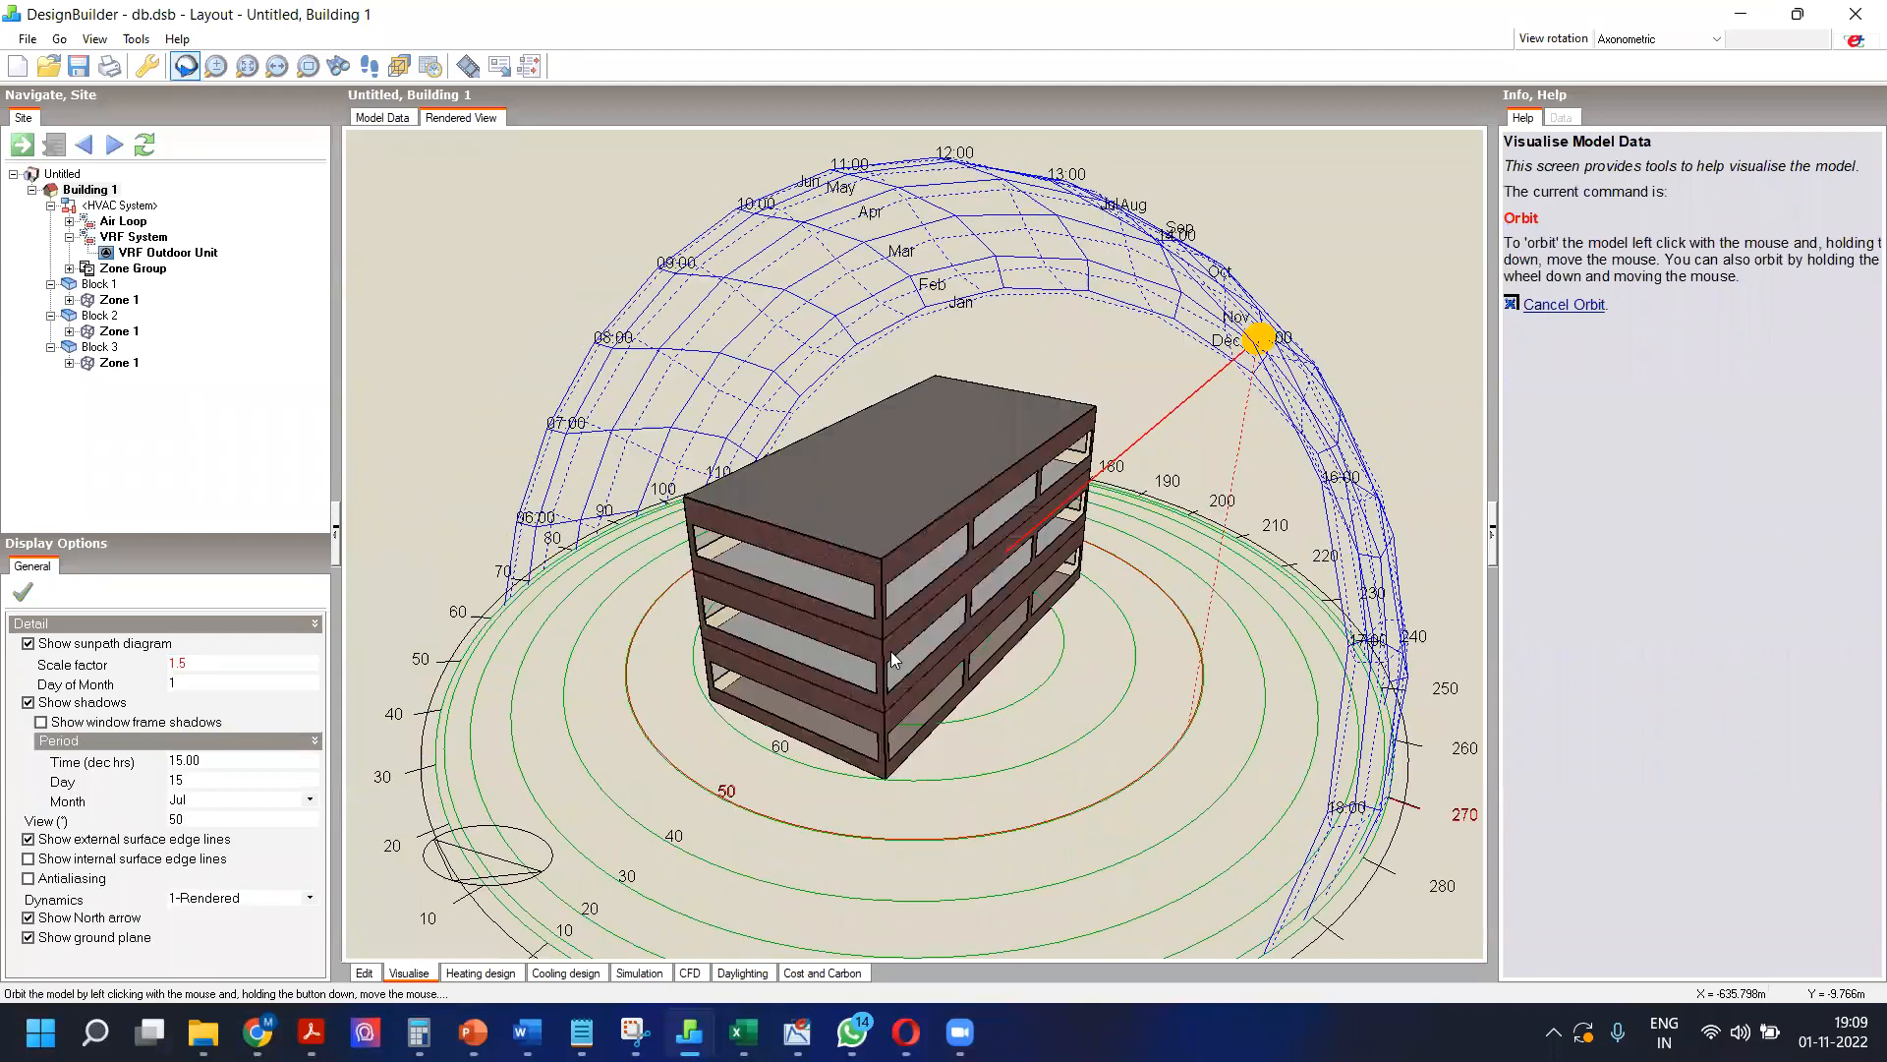
{"action": "scroll", "coordinate": [891, 650], "scroll_direction": "up", "scroll_amount": 3}
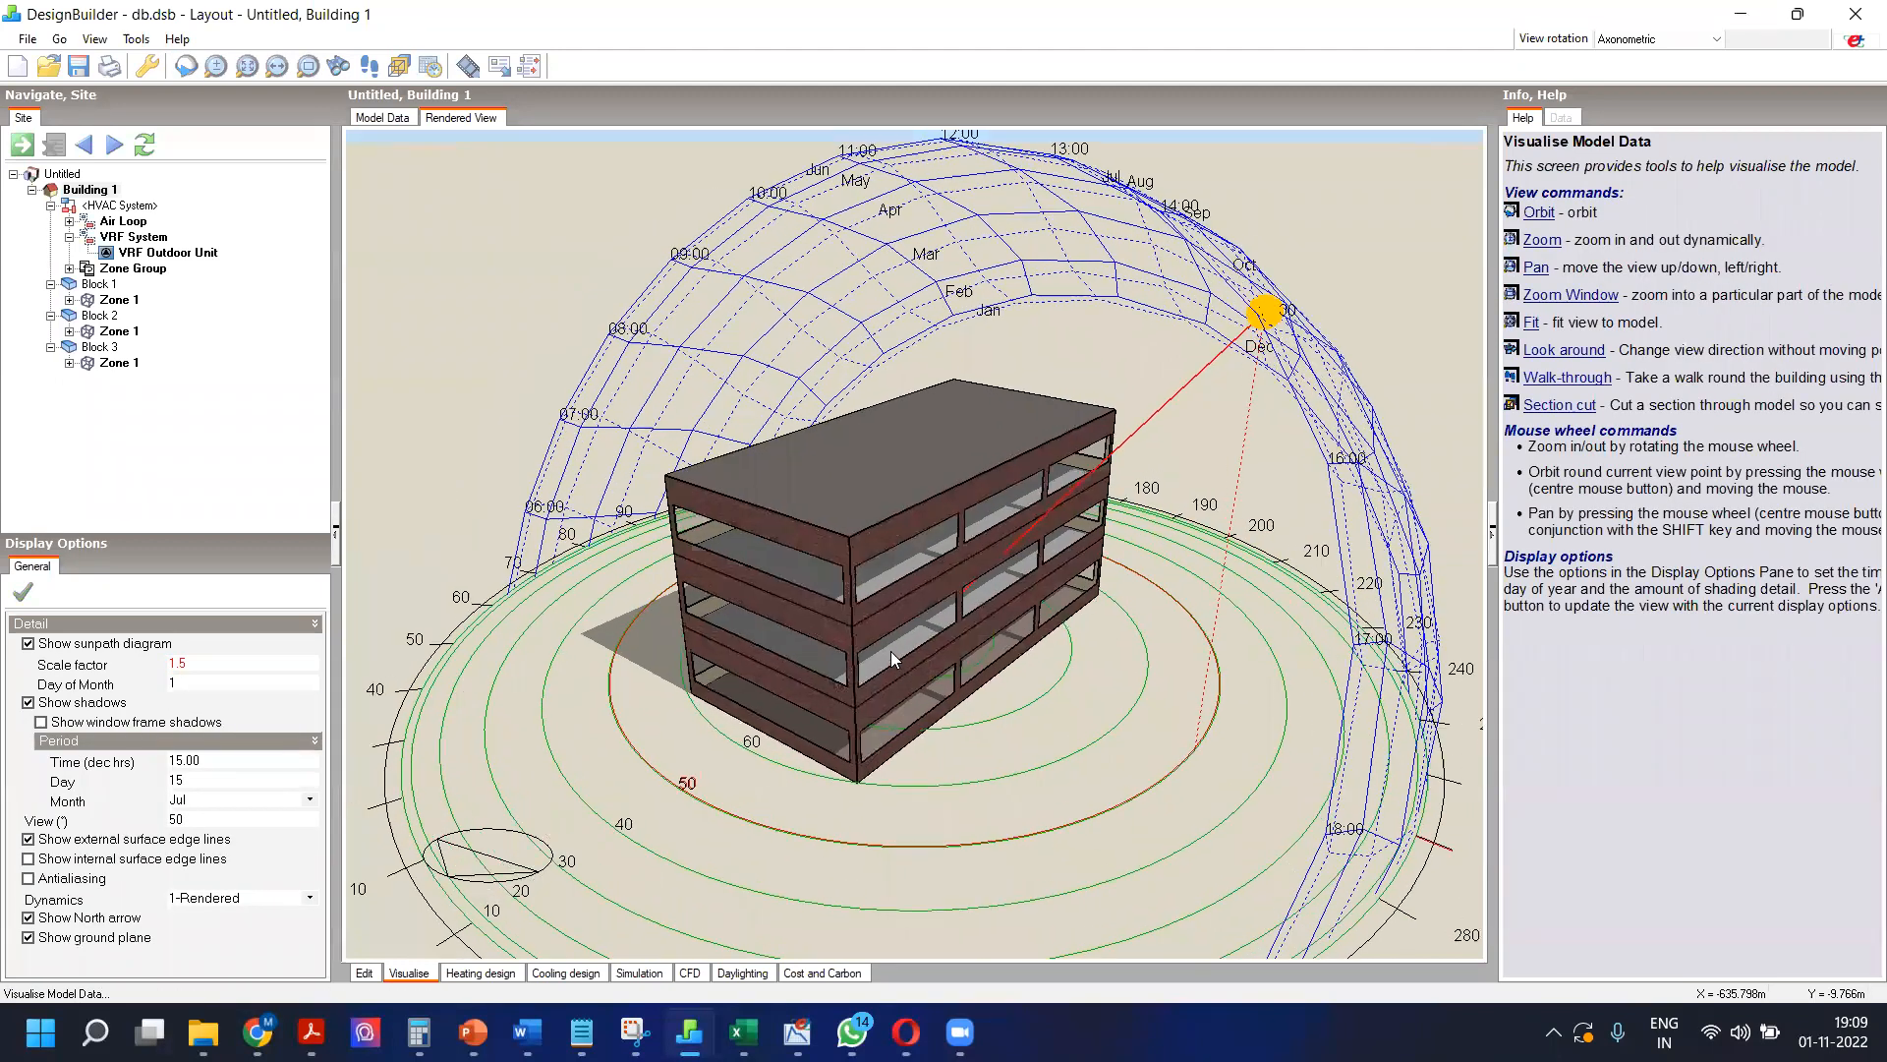
{"action": "scroll", "coordinate": [917, 617], "scroll_direction": "up", "scroll_amount": 4}
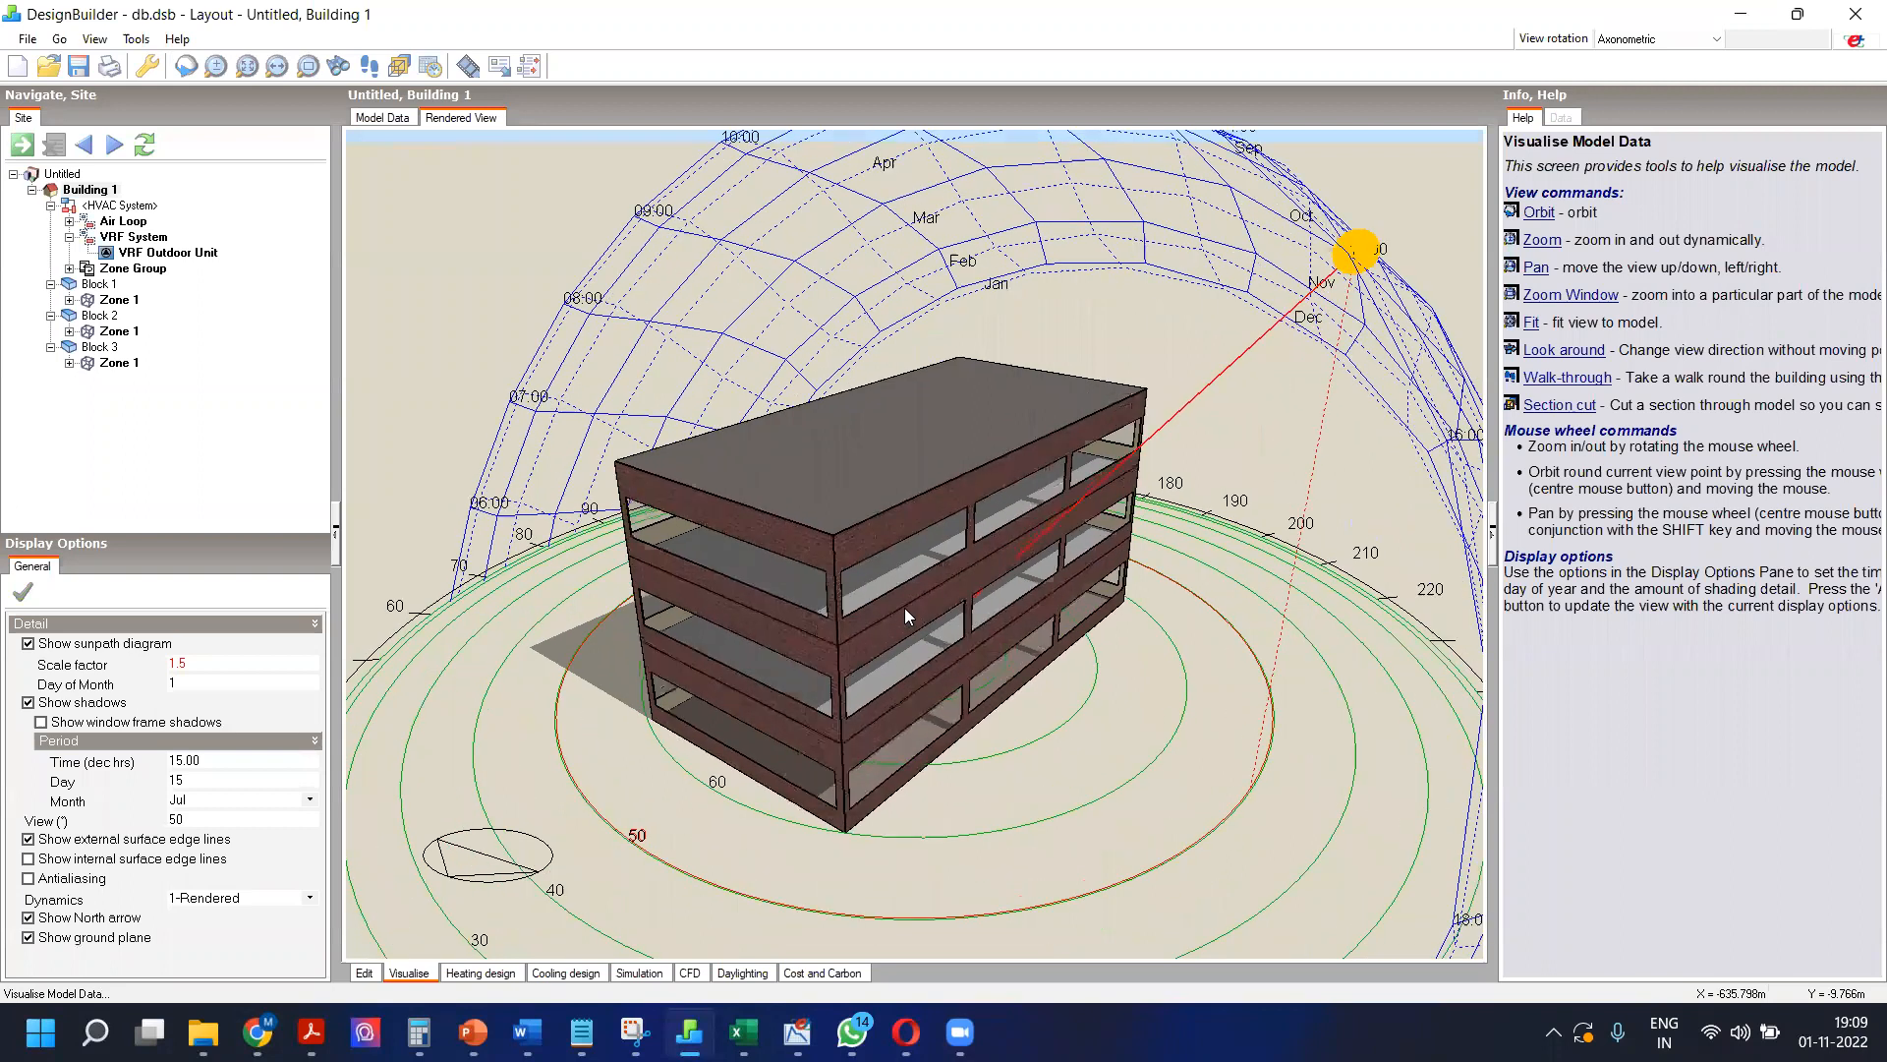
{"action": "scroll", "coordinate": [849, 665], "scroll_direction": "up", "scroll_amount": 5}
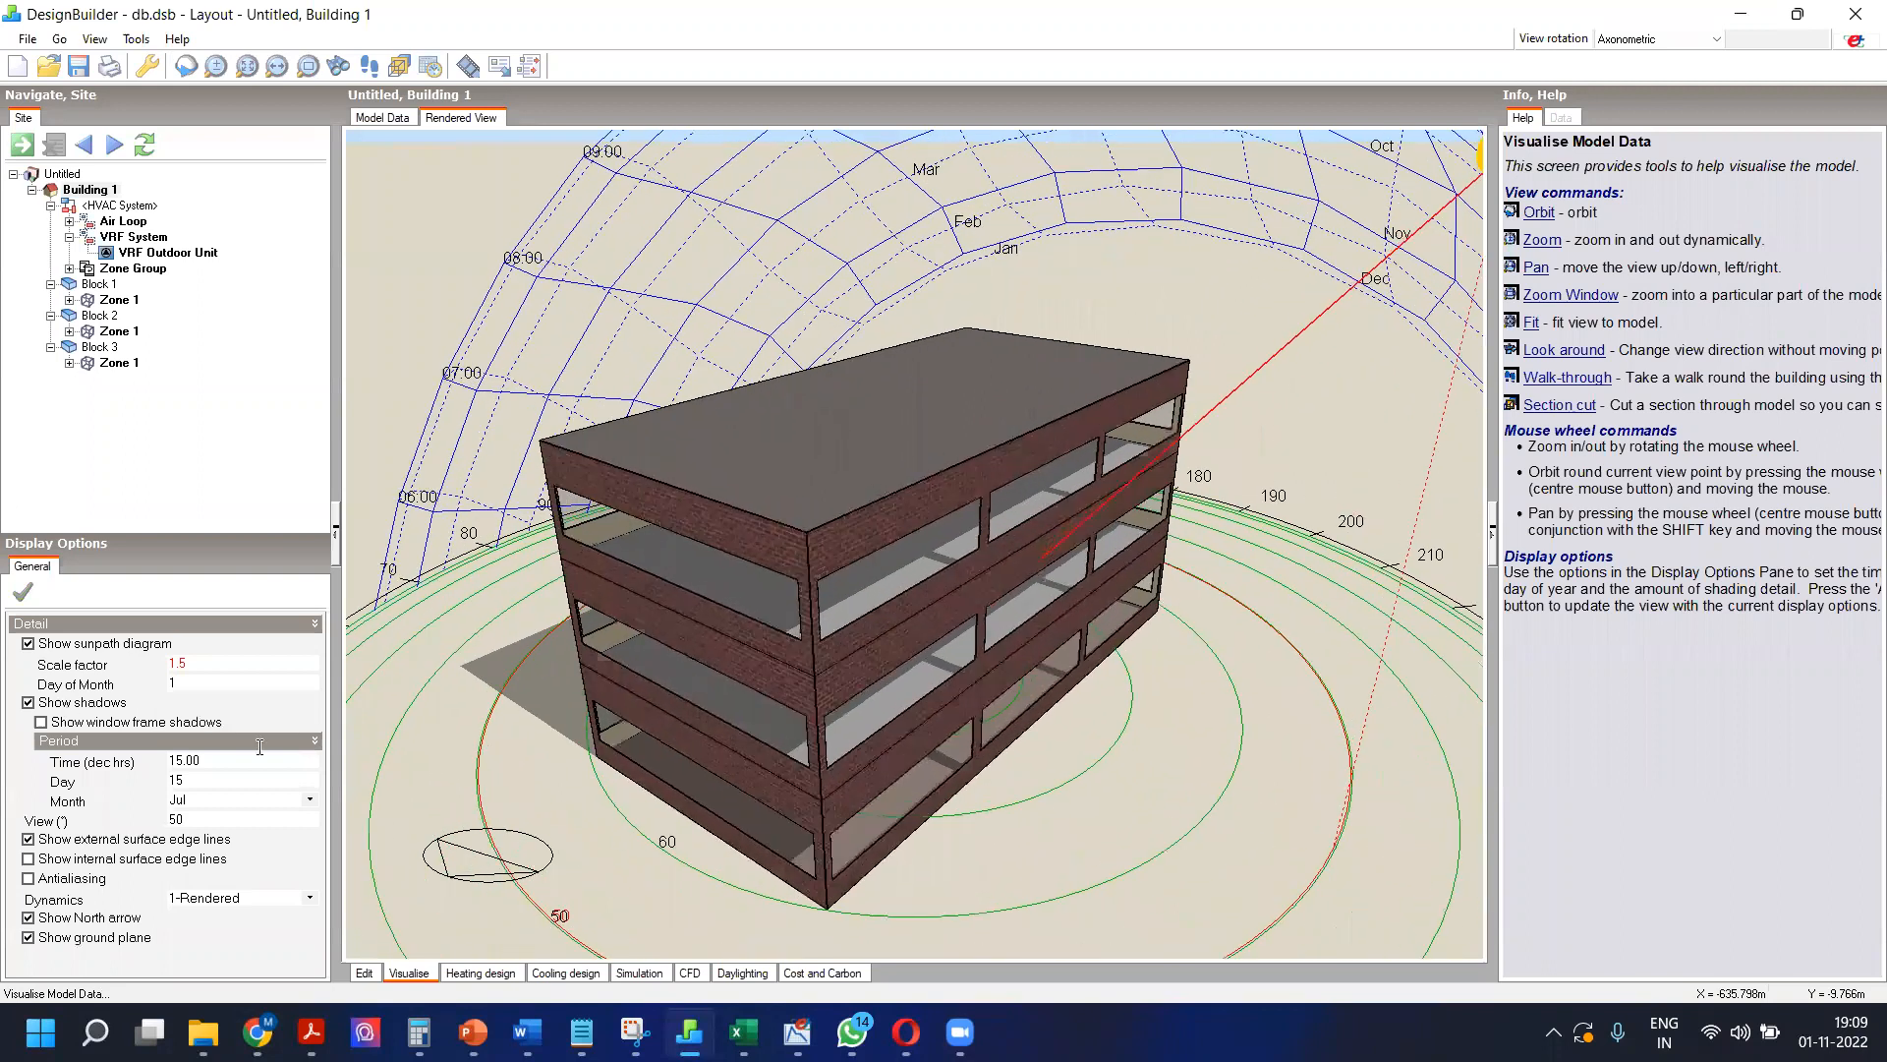
Step: Set the time of the shadow display period to 14 decimal hours
{"action": "left_click", "coordinate": [257, 758]}
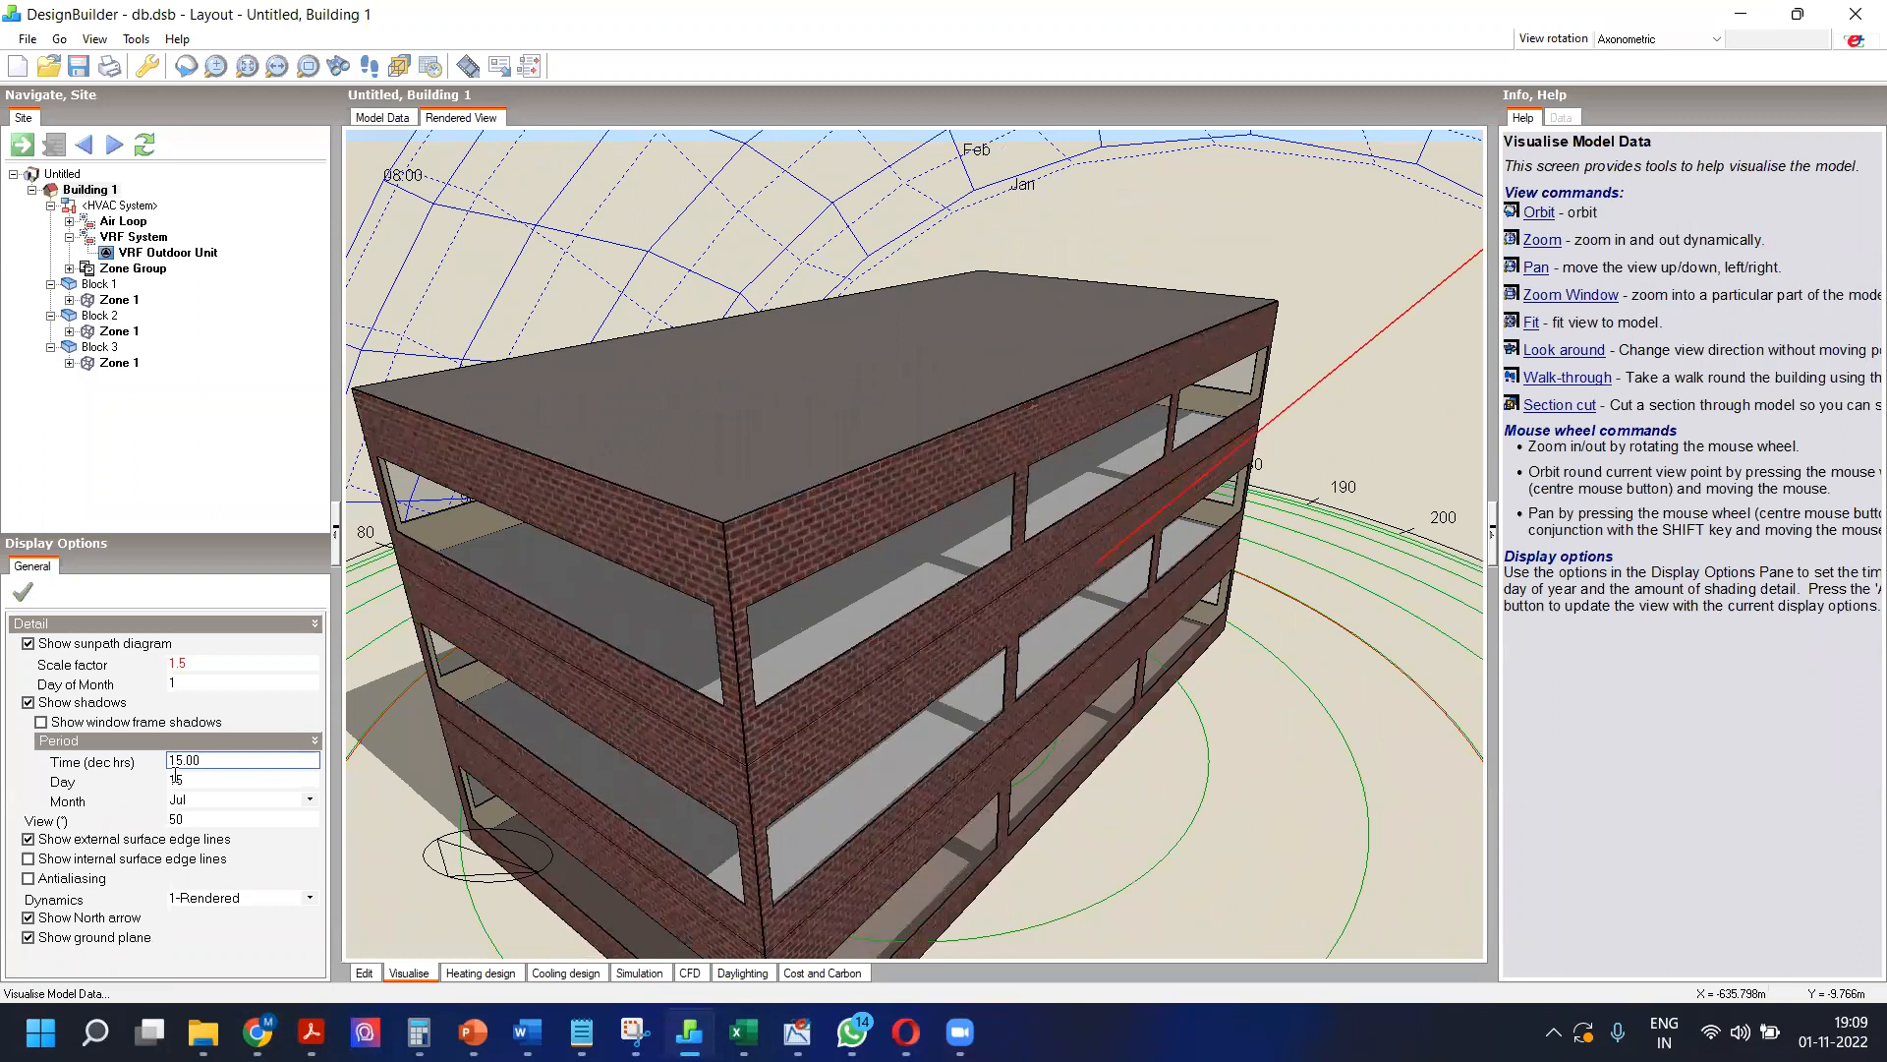
{"action": "type", "text": "12"}
{"action": "key", "text": "Tab"}
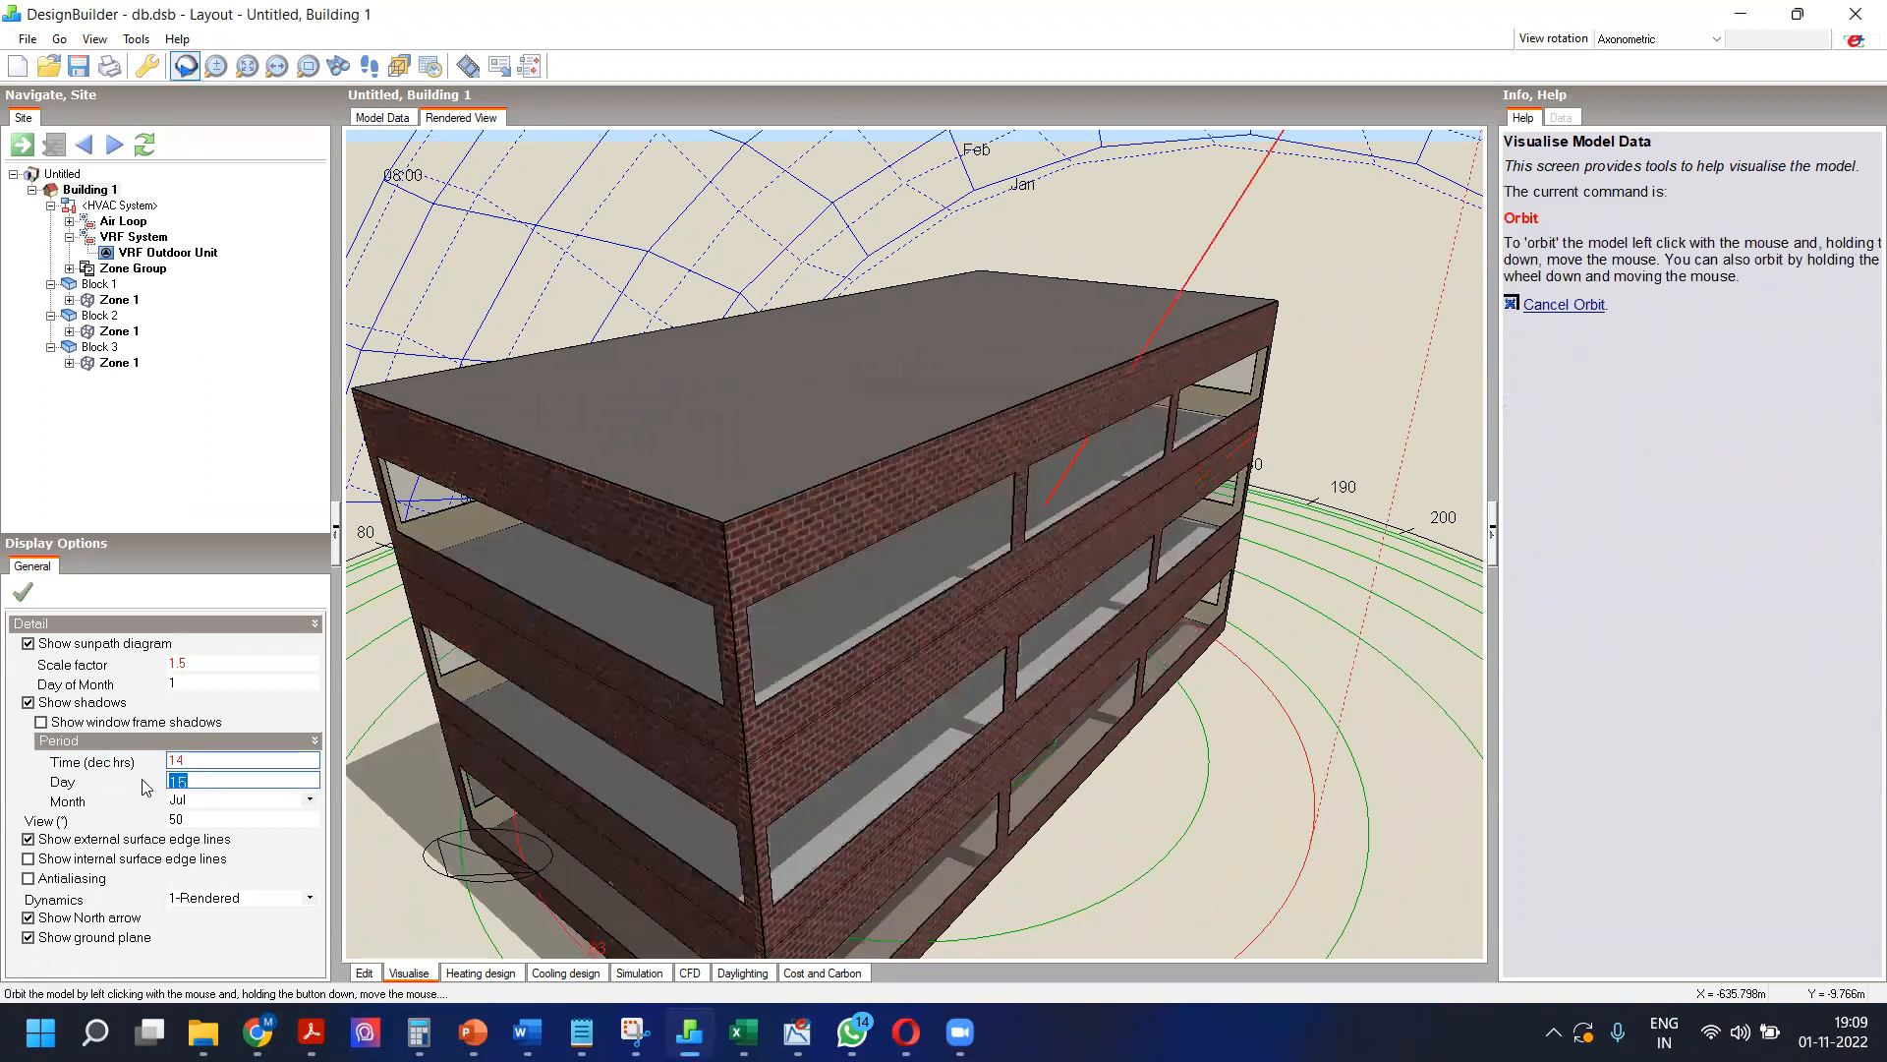
Step: Try October as the shadow month, examine the sun entering the windows, and set the month back to July
{"action": "left_click", "coordinate": [193, 801]}
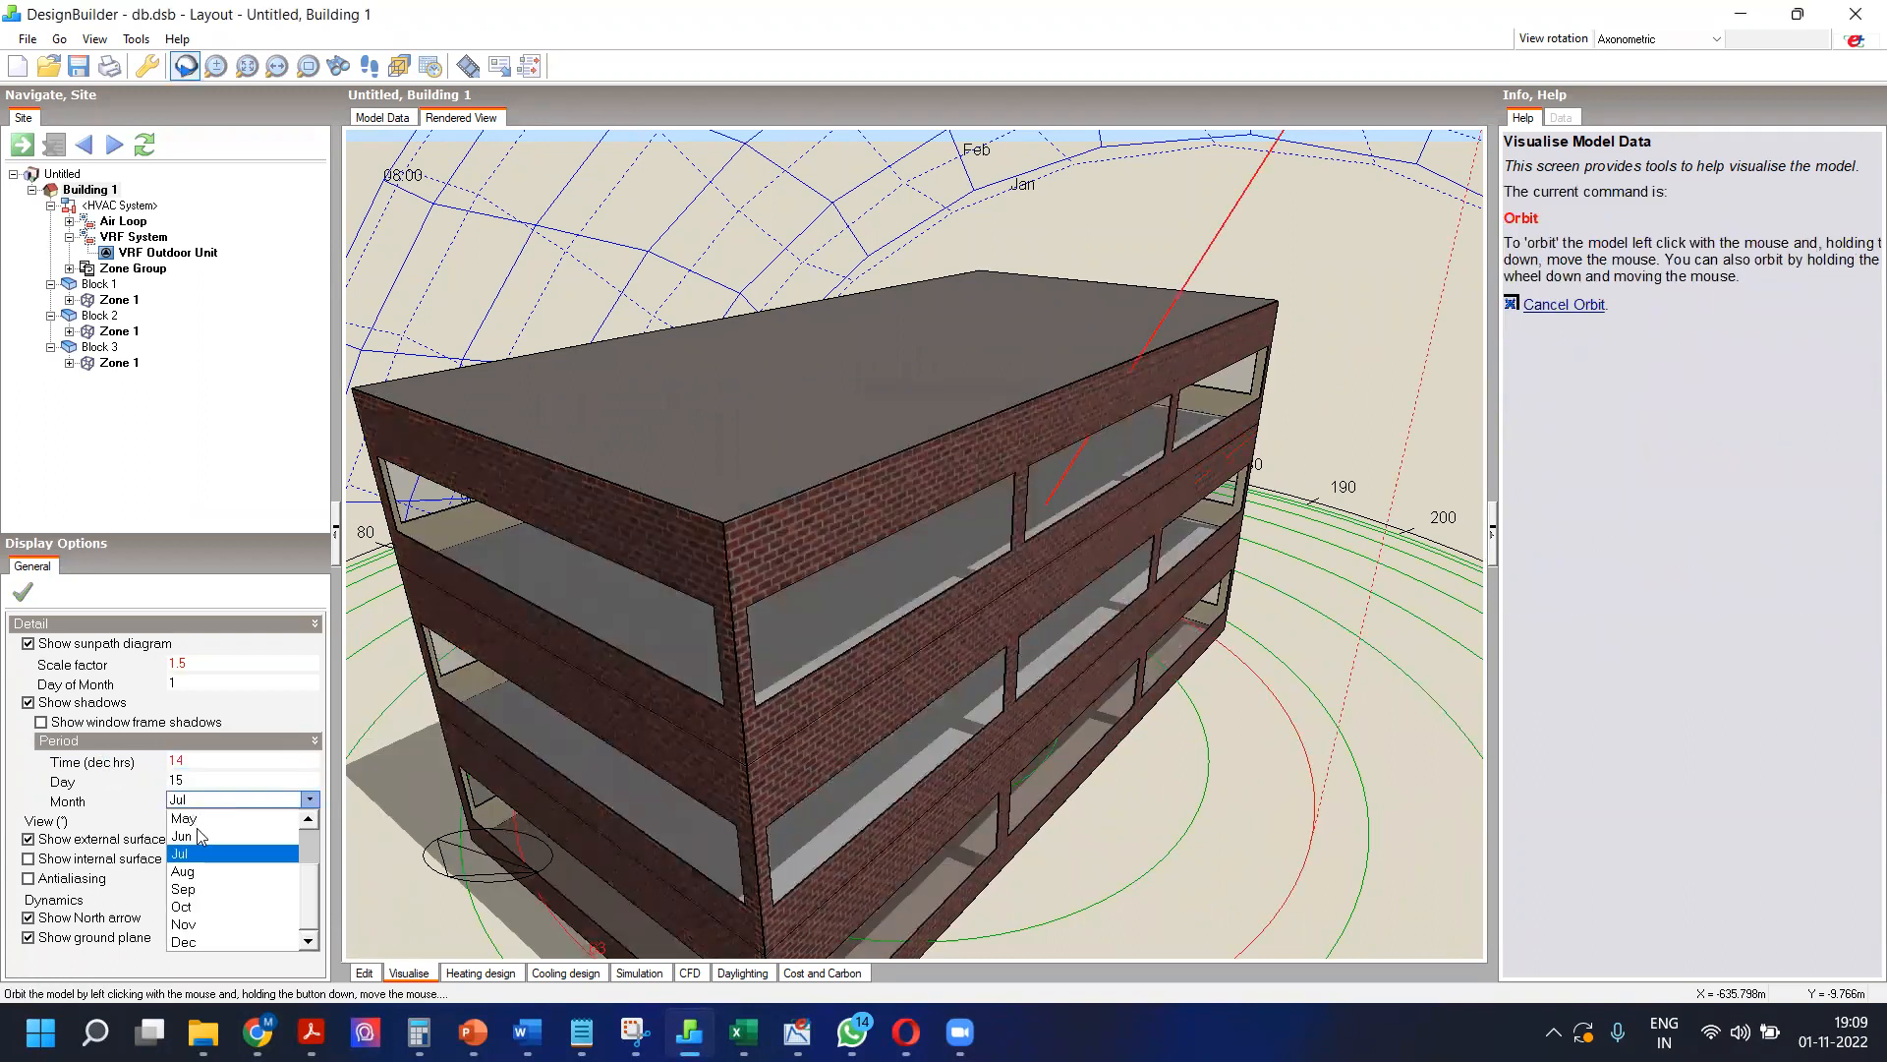
{"action": "left_click", "coordinate": [222, 909]}
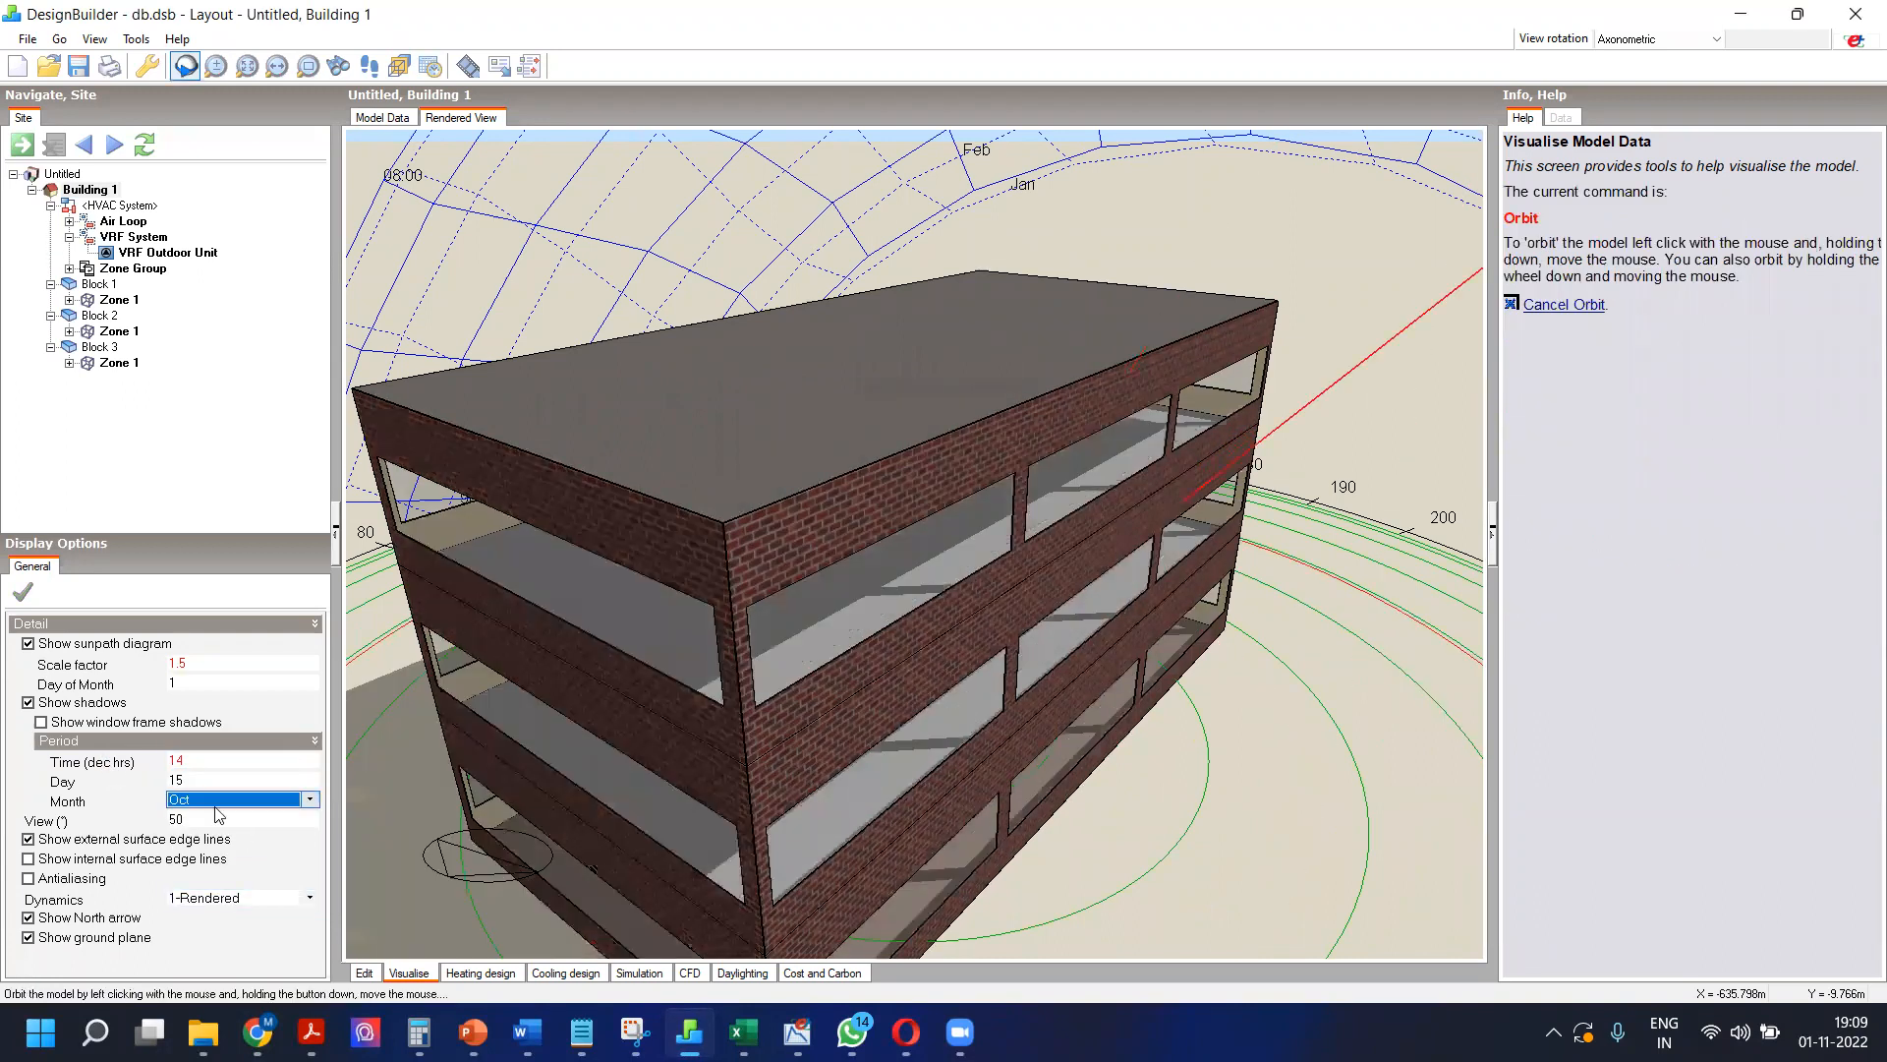
{"action": "left_click_drag", "start_coordinate": [924, 591], "coordinate": [836, 611]}
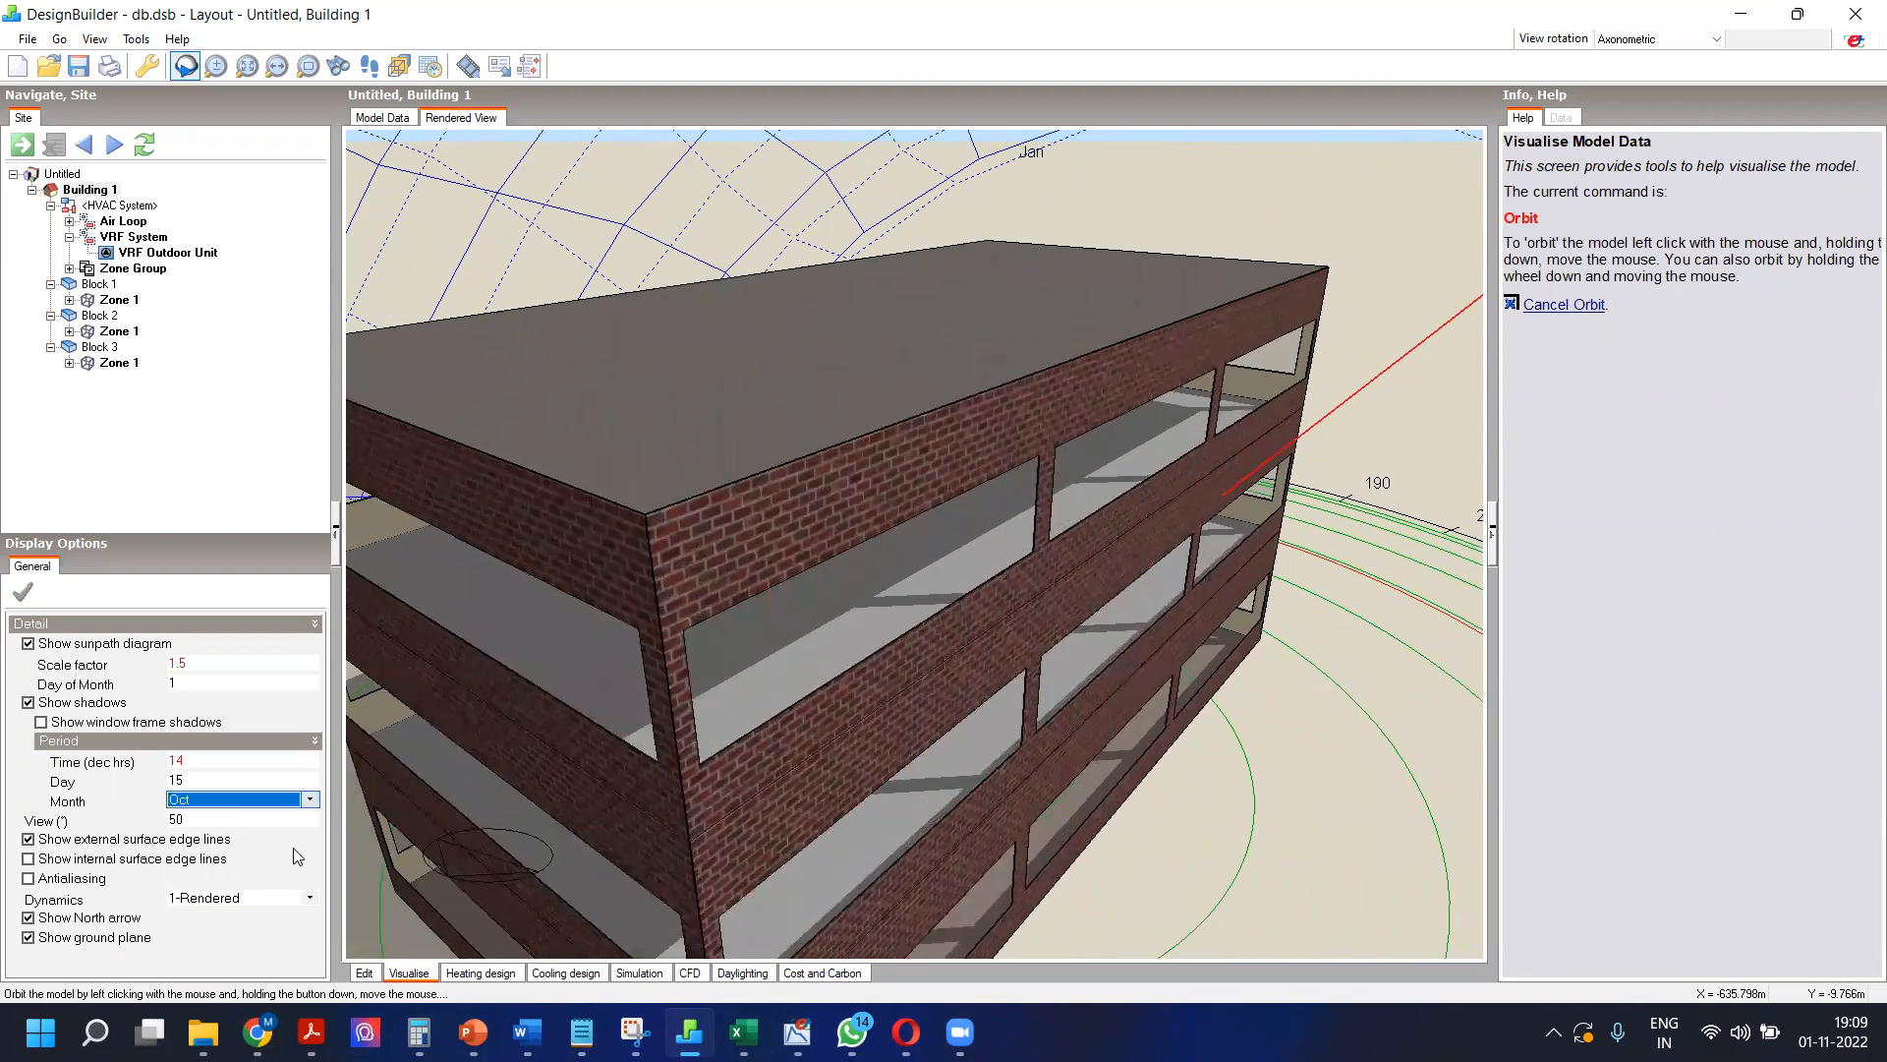
{"action": "left_click", "coordinate": [246, 800]}
{"action": "left_click", "coordinate": [221, 854]}
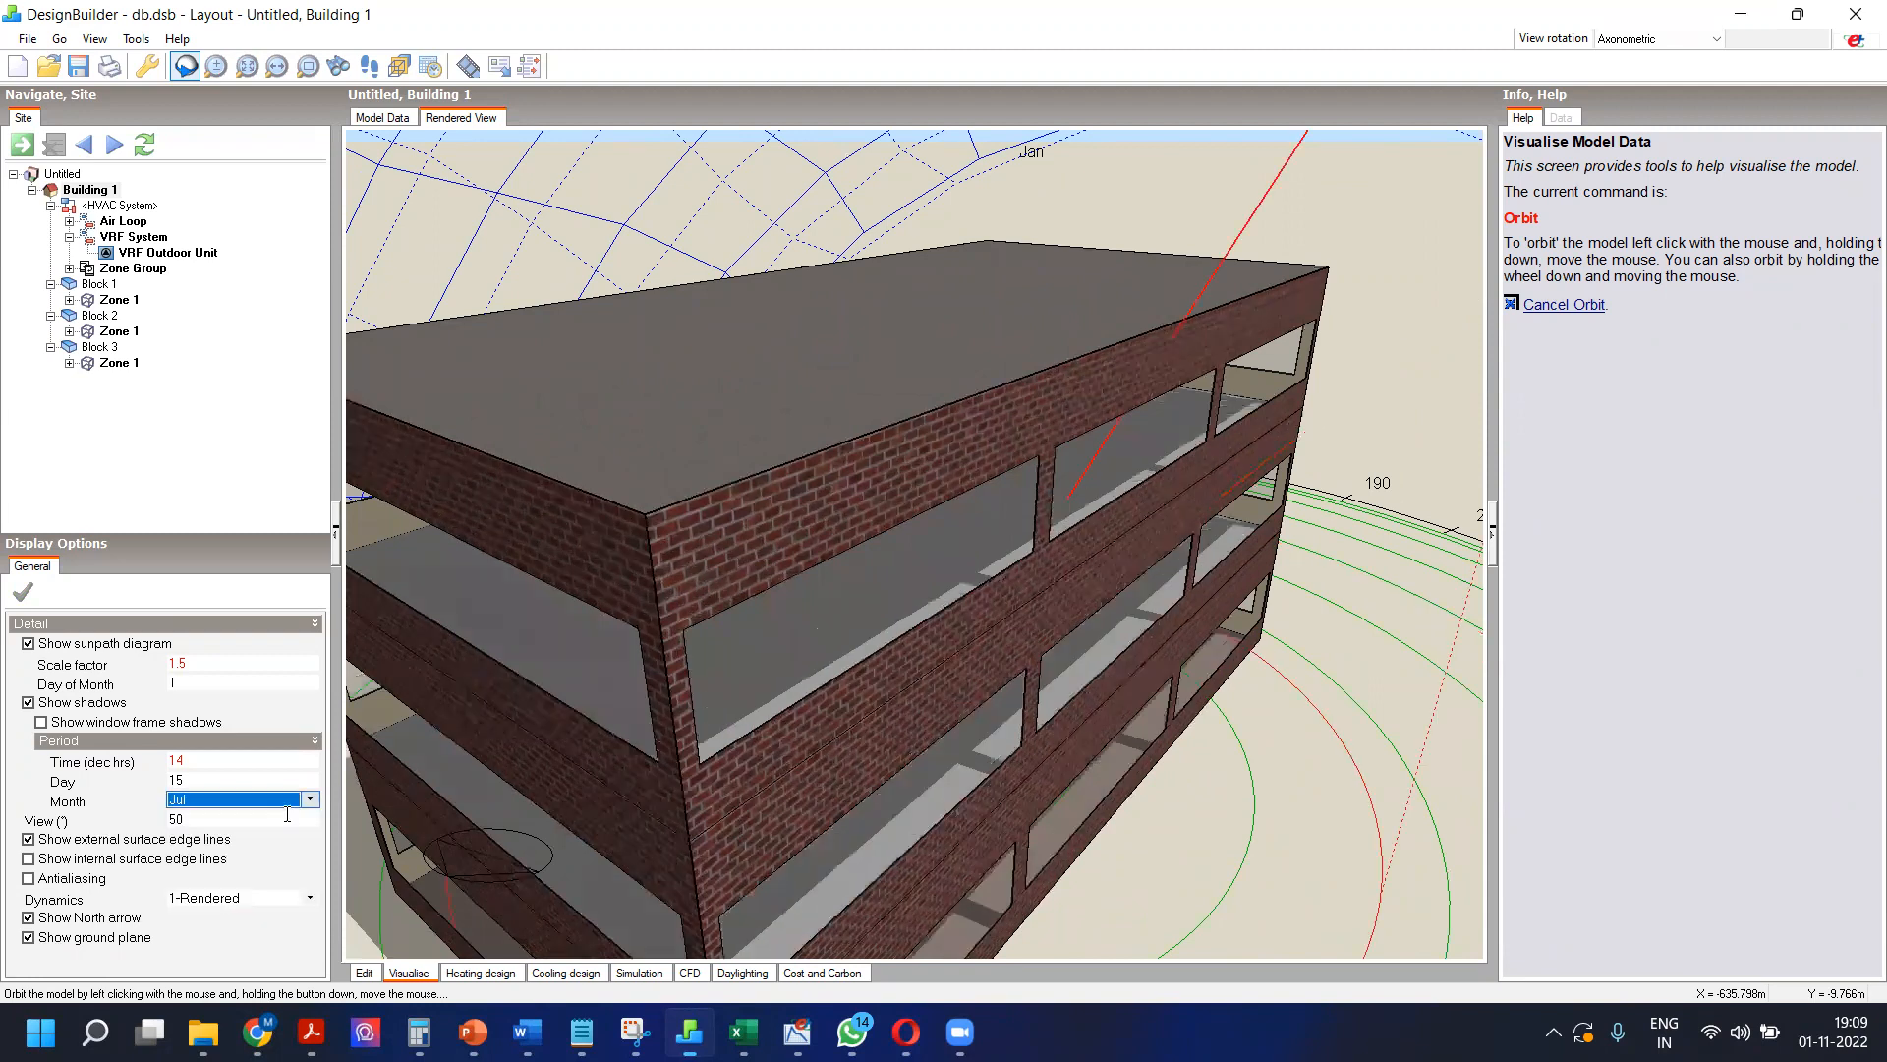
Step: Examine how the July afternoon sun falls through the windows on the building's long and short facades
{"action": "scroll", "coordinate": [971, 644], "scroll_direction": "up", "scroll_amount": 3}
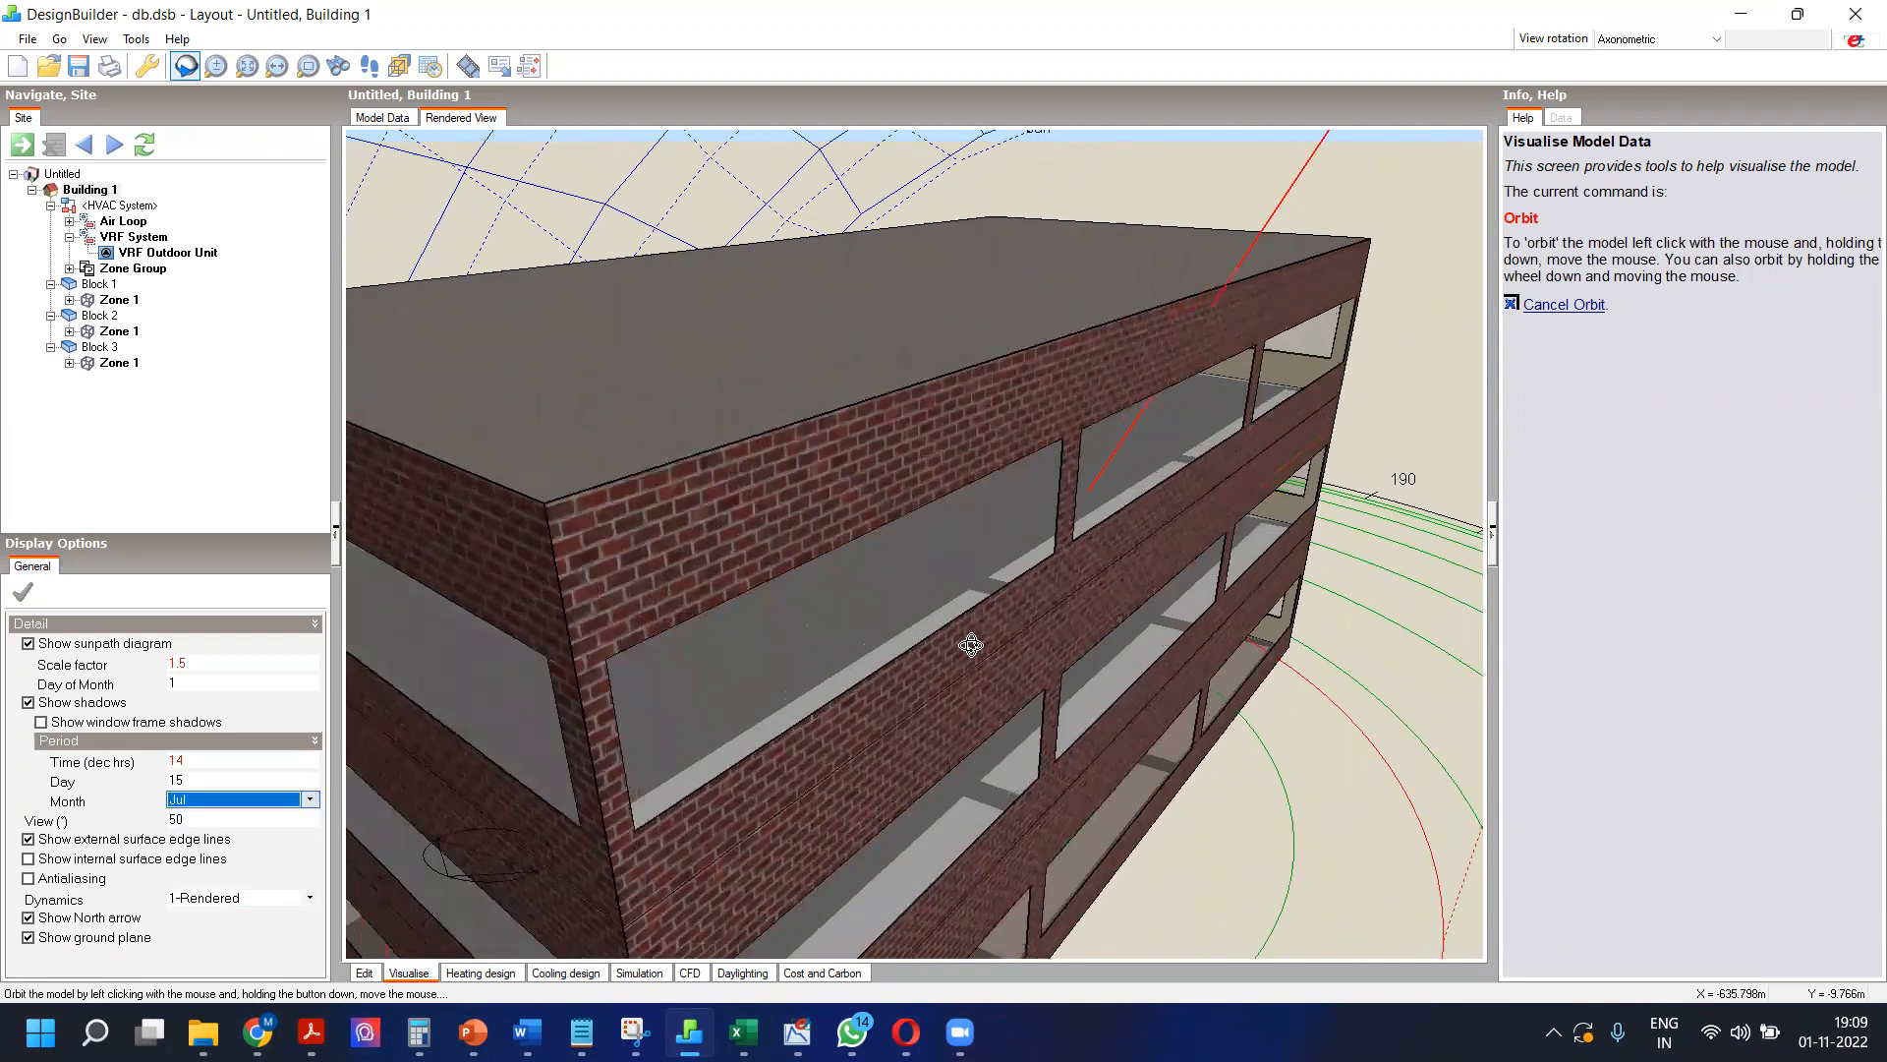
{"action": "left_click_drag", "start_coordinate": [971, 645], "coordinate": [699, 649]}
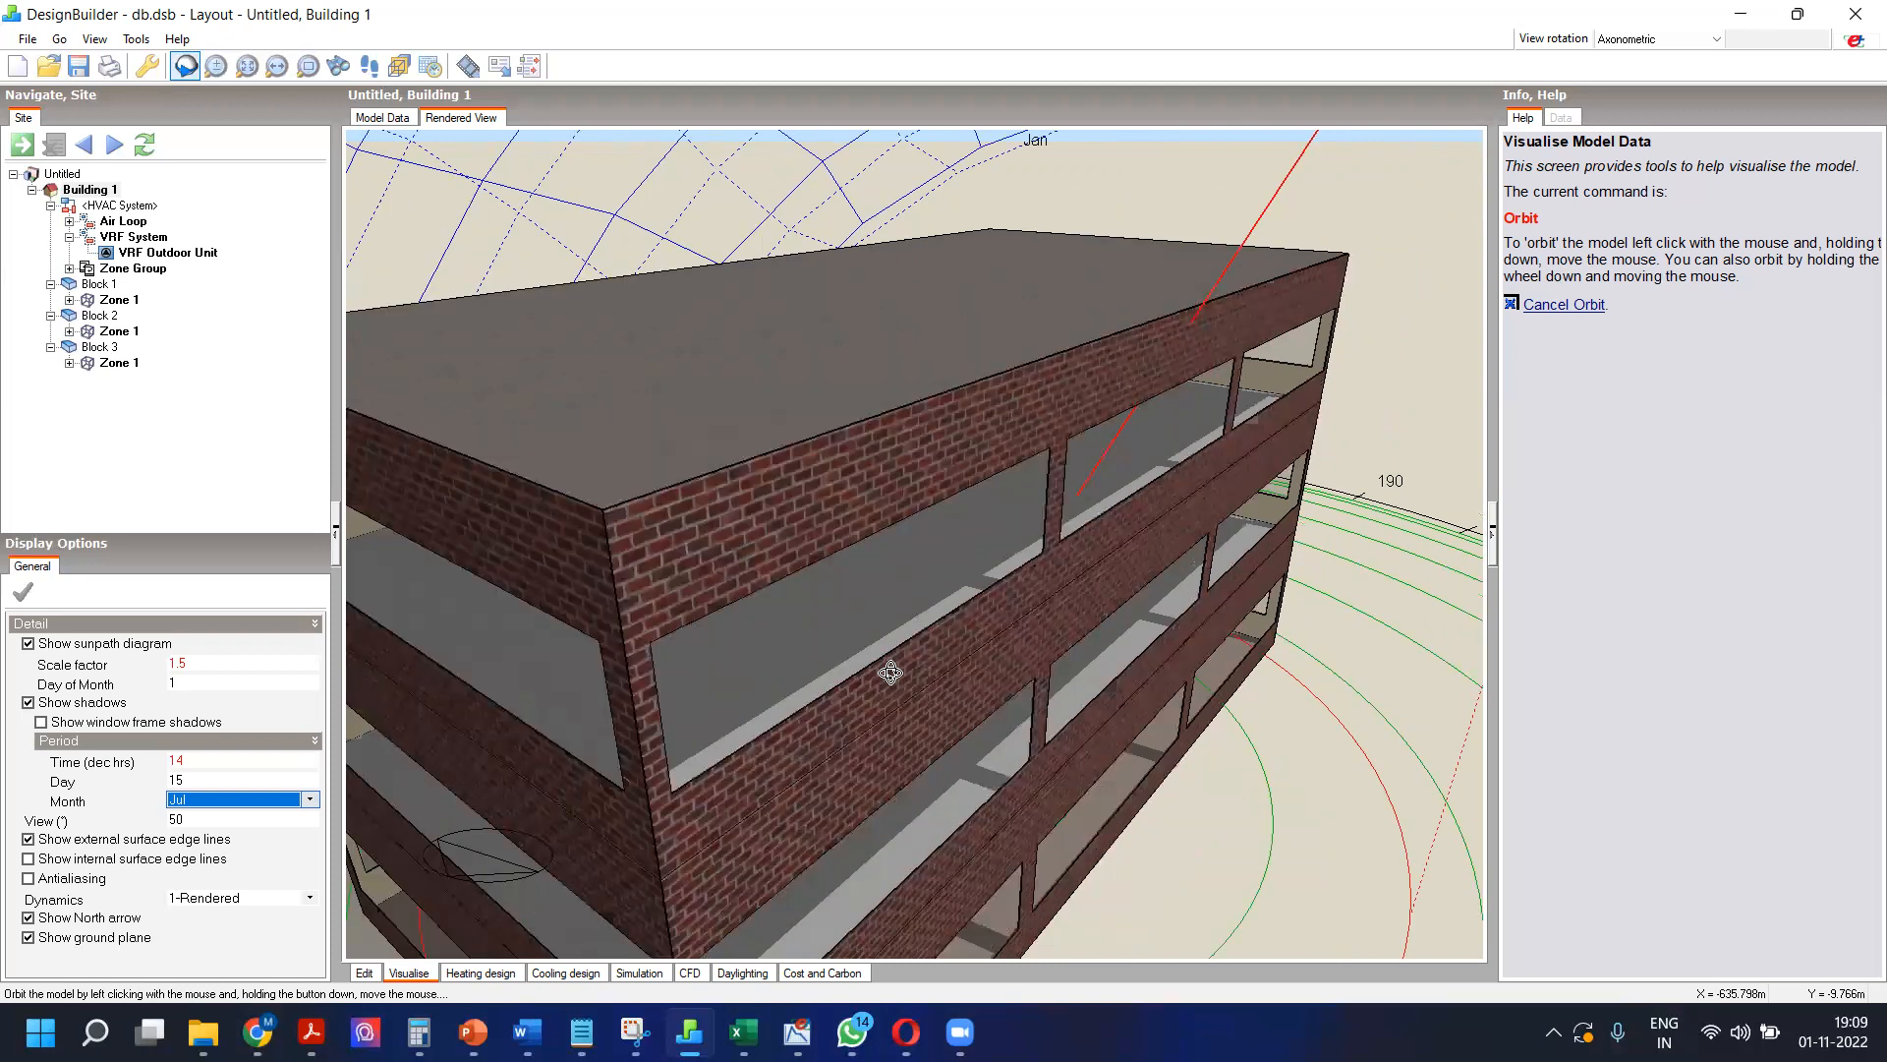
{"action": "scroll", "coordinate": [890, 673], "scroll_direction": "up", "scroll_amount": 3}
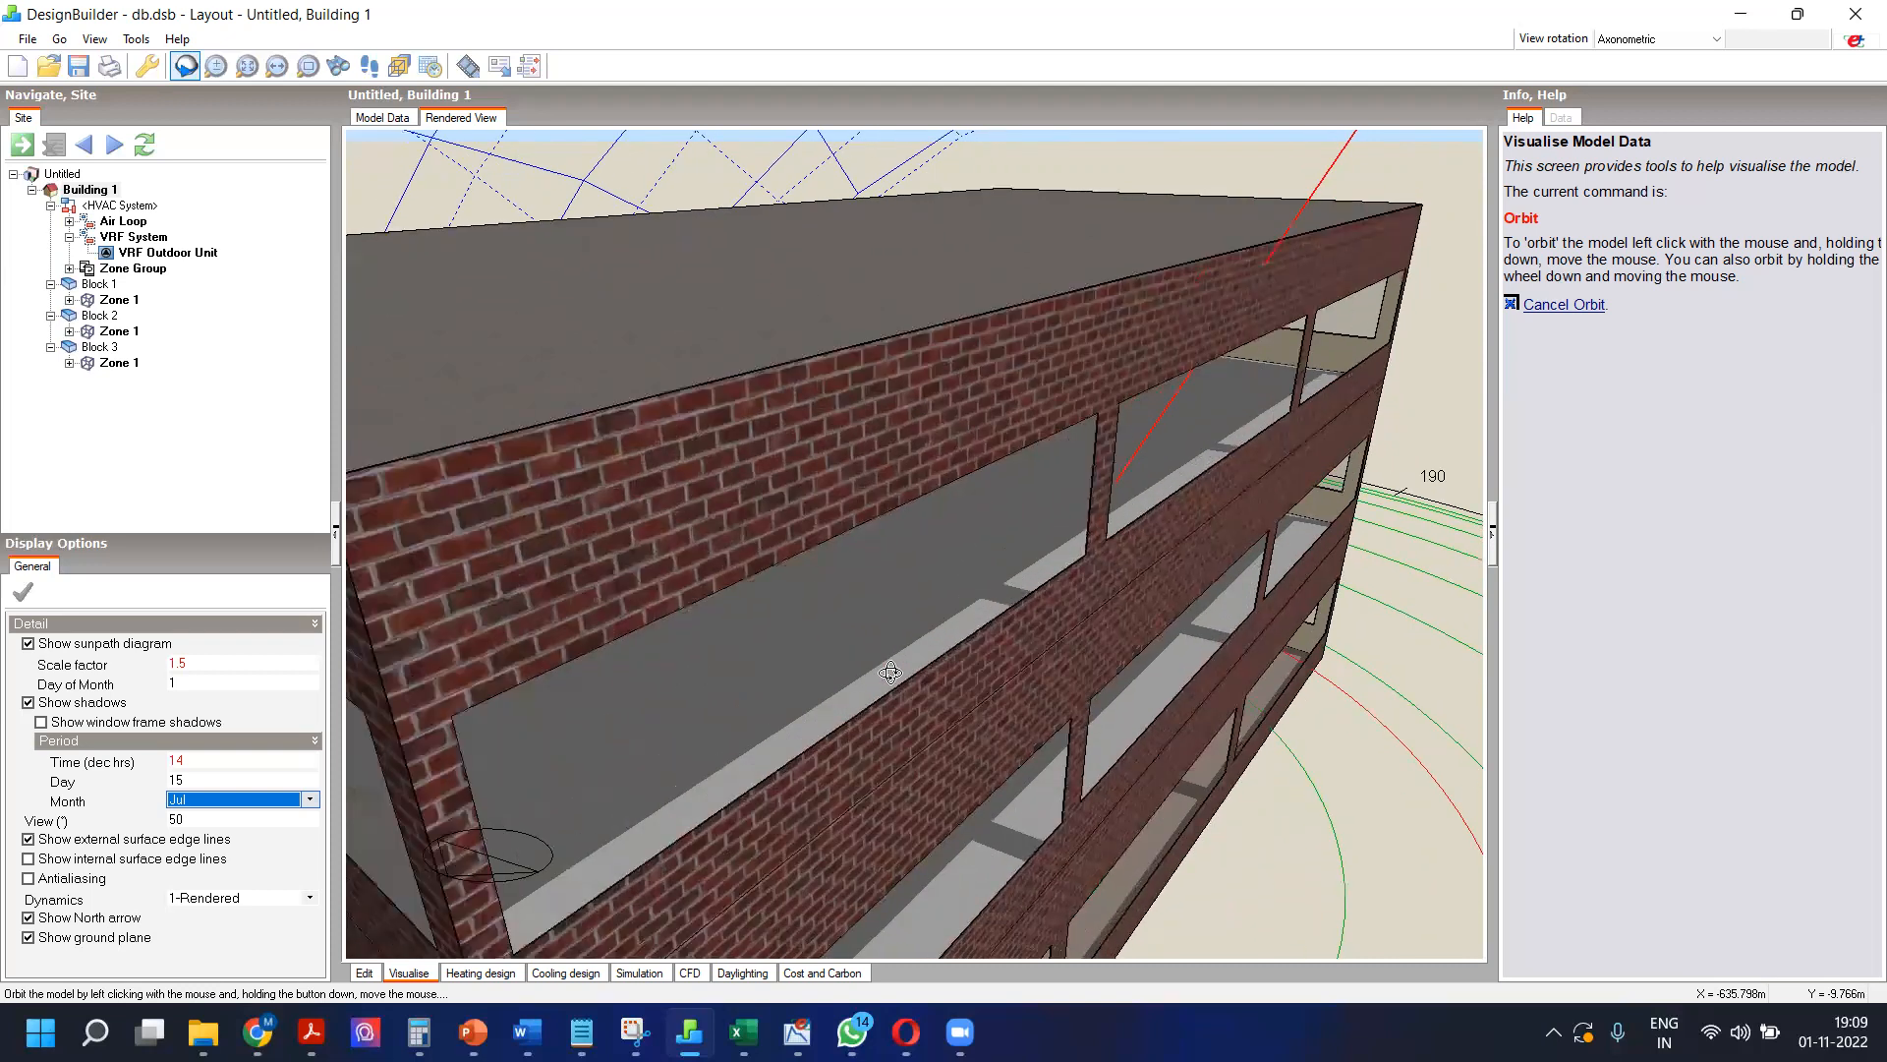
{"action": "scroll", "coordinate": [951, 653], "scroll_direction": "down", "scroll_amount": 2}
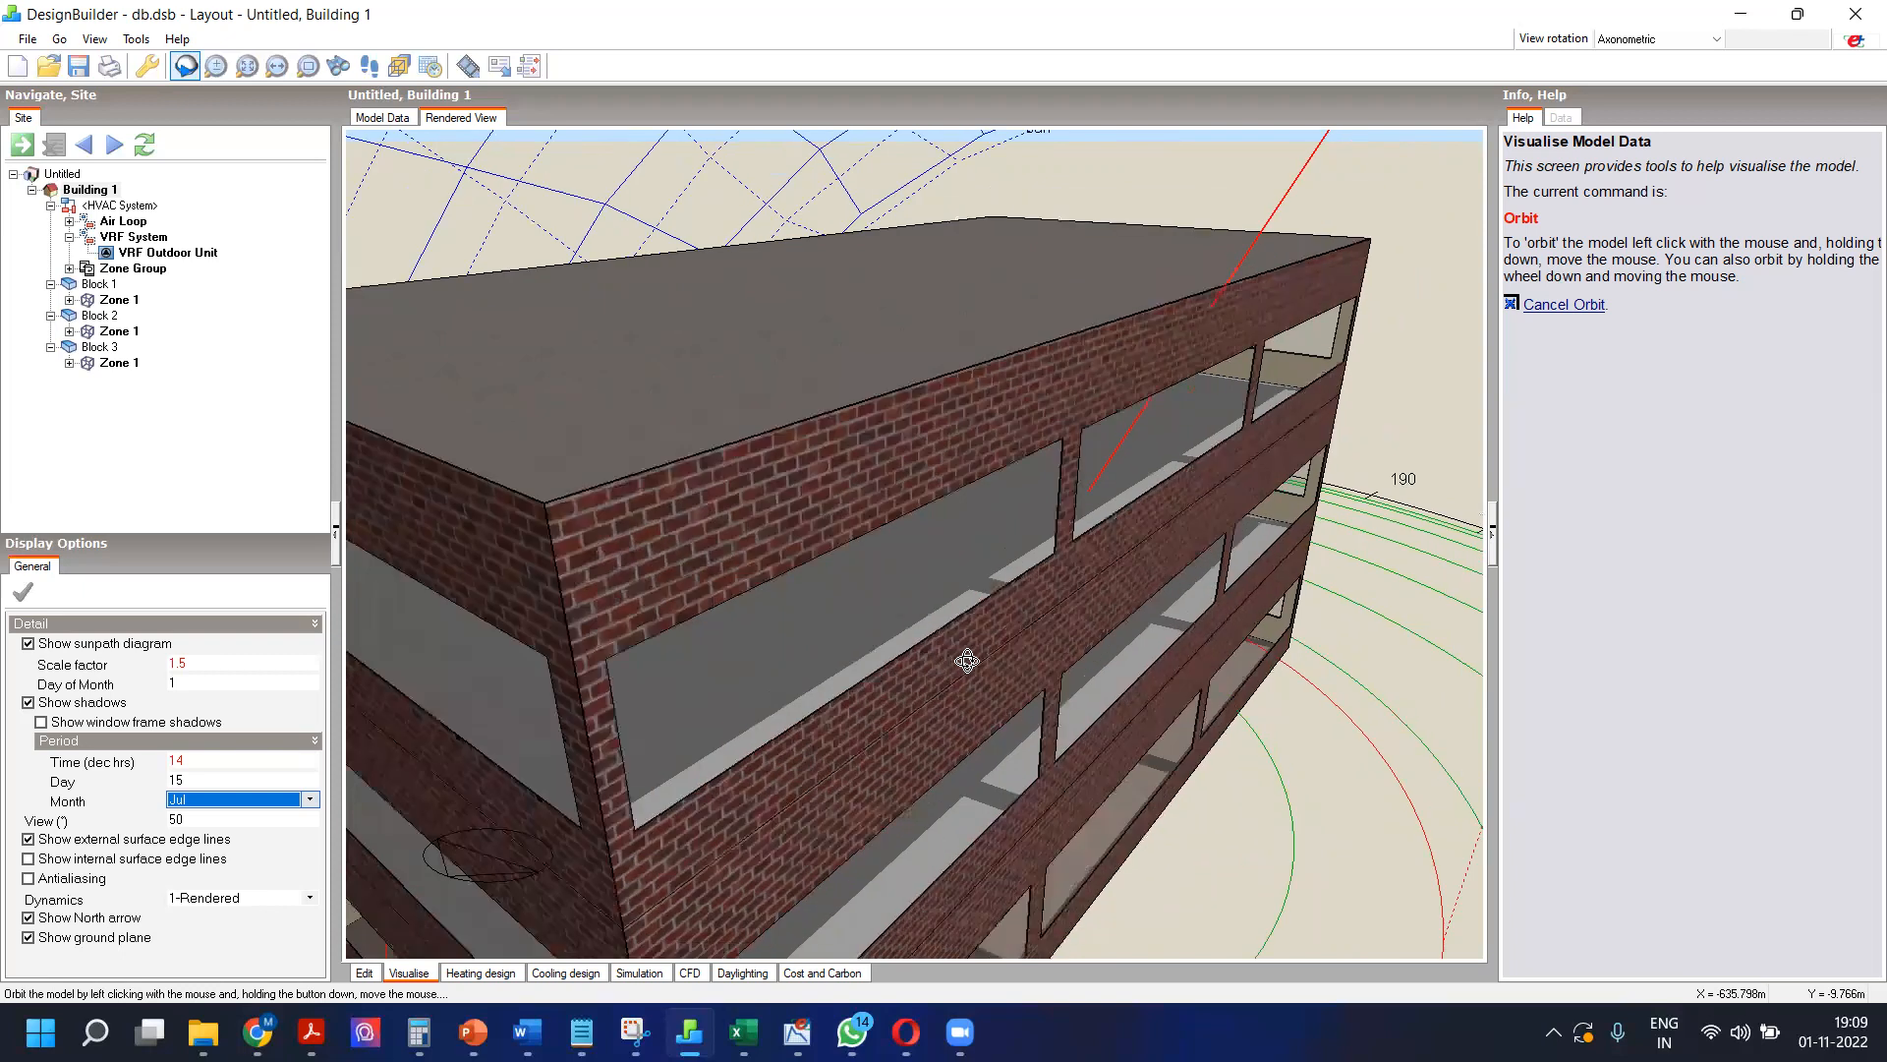
{"action": "scroll", "coordinate": [982, 643], "scroll_direction": "up", "scroll_amount": 3}
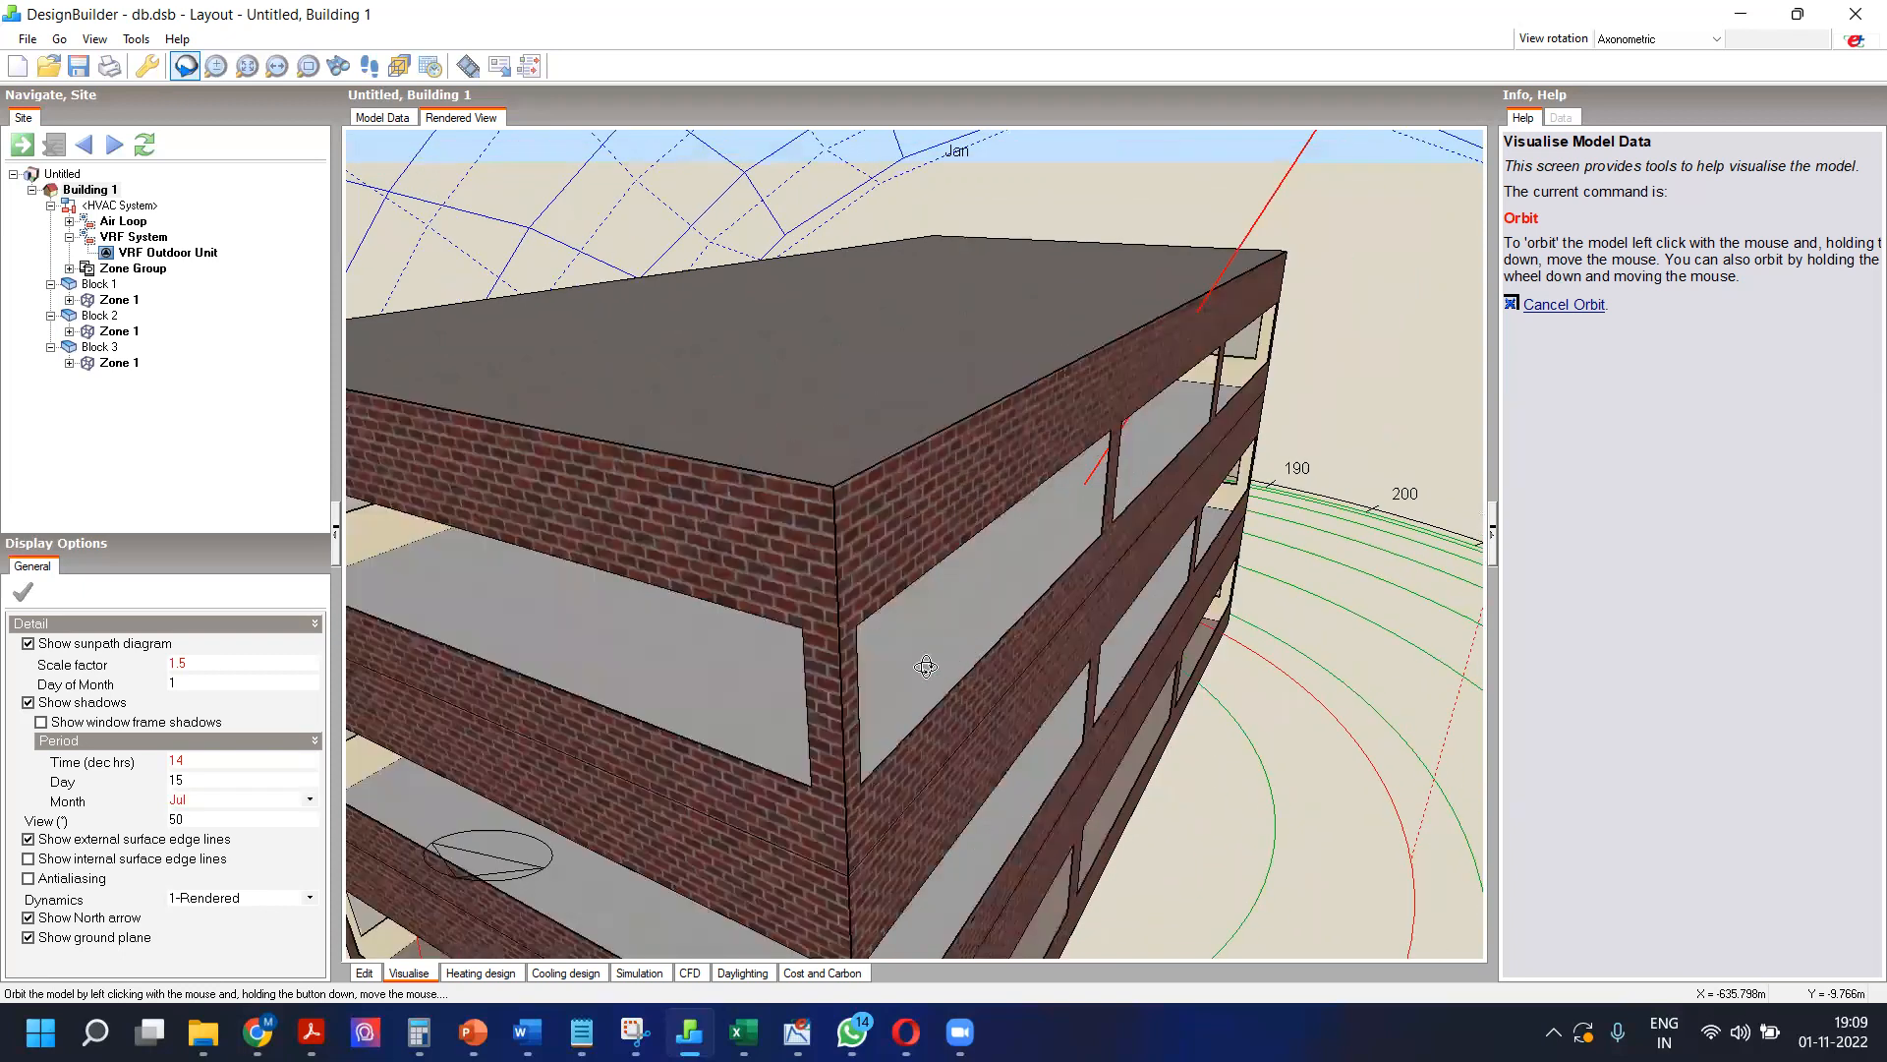
{"action": "scroll", "coordinate": [936, 709], "scroll_direction": "down", "scroll_amount": 3}
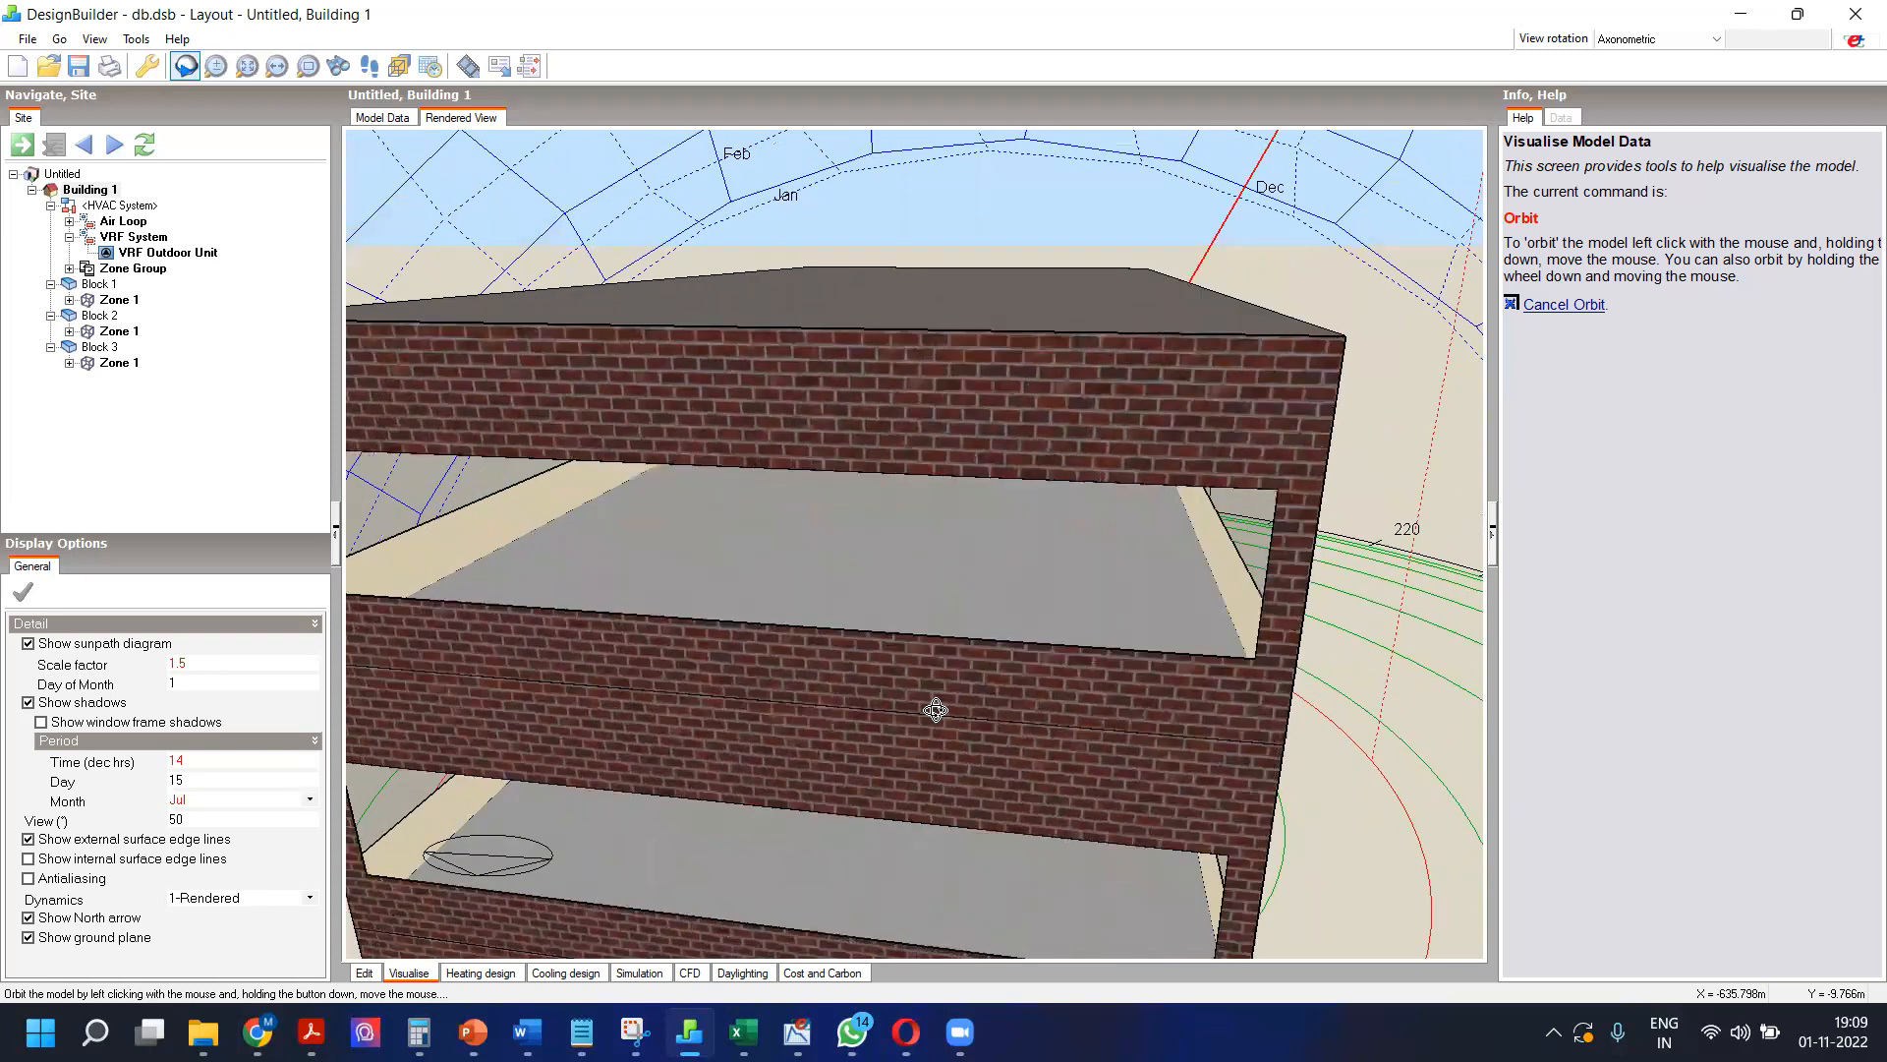
{"action": "mouse_move", "coordinate": [929, 566]}
{"action": "left_mouse_down"}
{"action": "mouse_move", "coordinate": [1249, 386]}
{"action": "mouse_move", "coordinate": [905, 541]}
{"action": "left_mouse_up"}
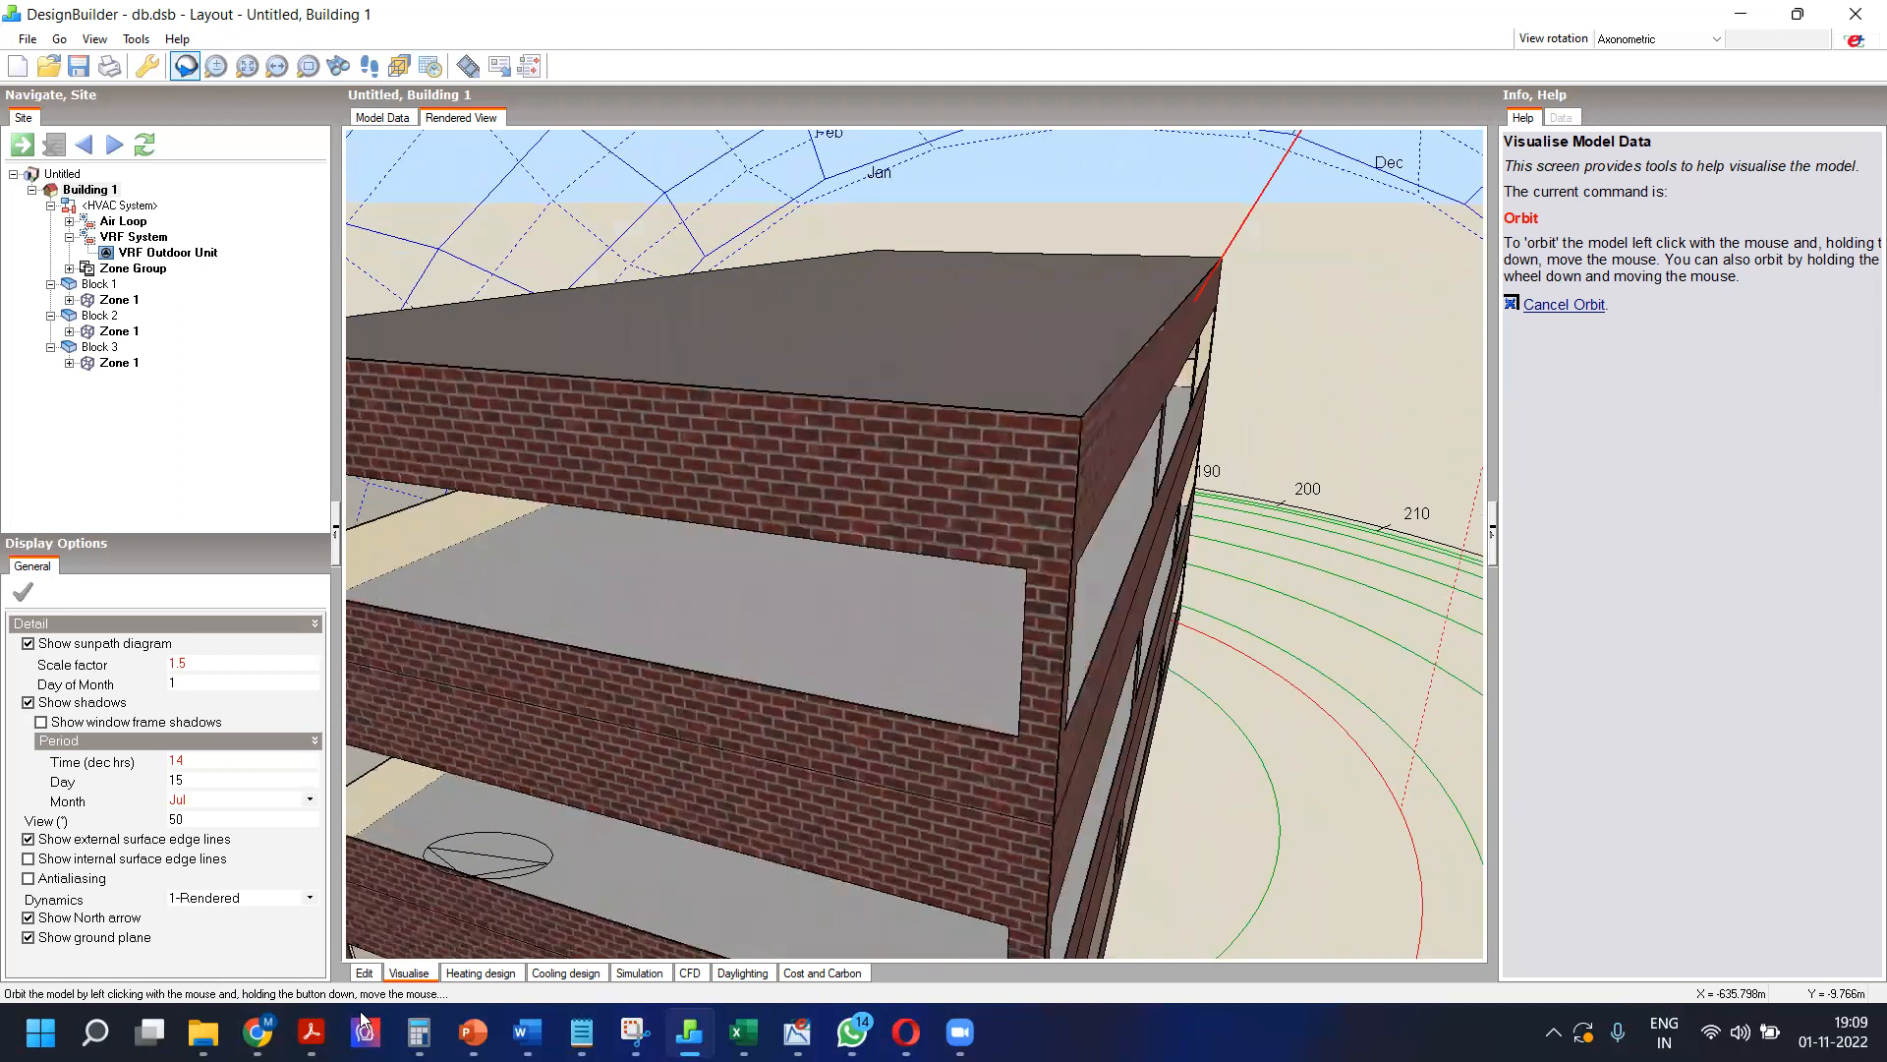
Step: Enable local shading with a 1.0m Overhang on Building 1's external windows and return to the model layout
{"action": "left_click", "coordinate": [364, 973]}
{"action": "left_click", "coordinate": [557, 118]}
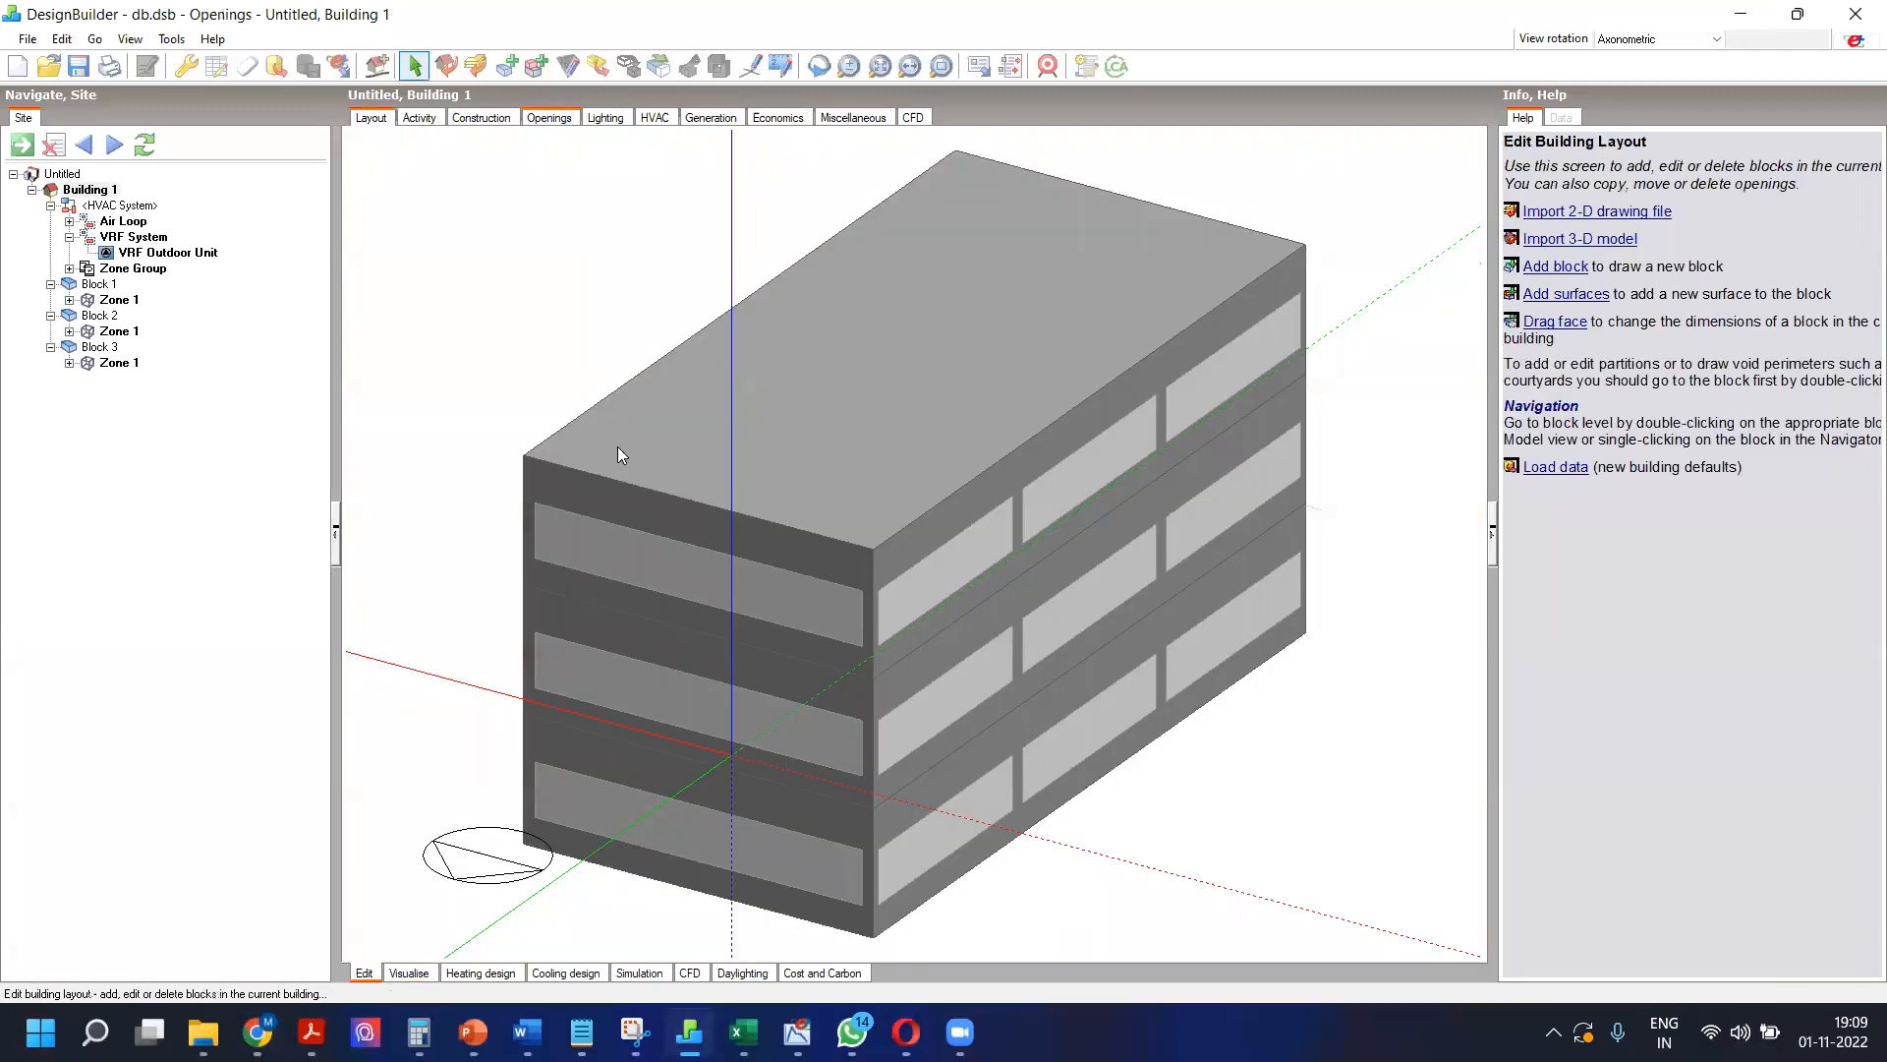
{"action": "left_click", "coordinate": [664, 409]}
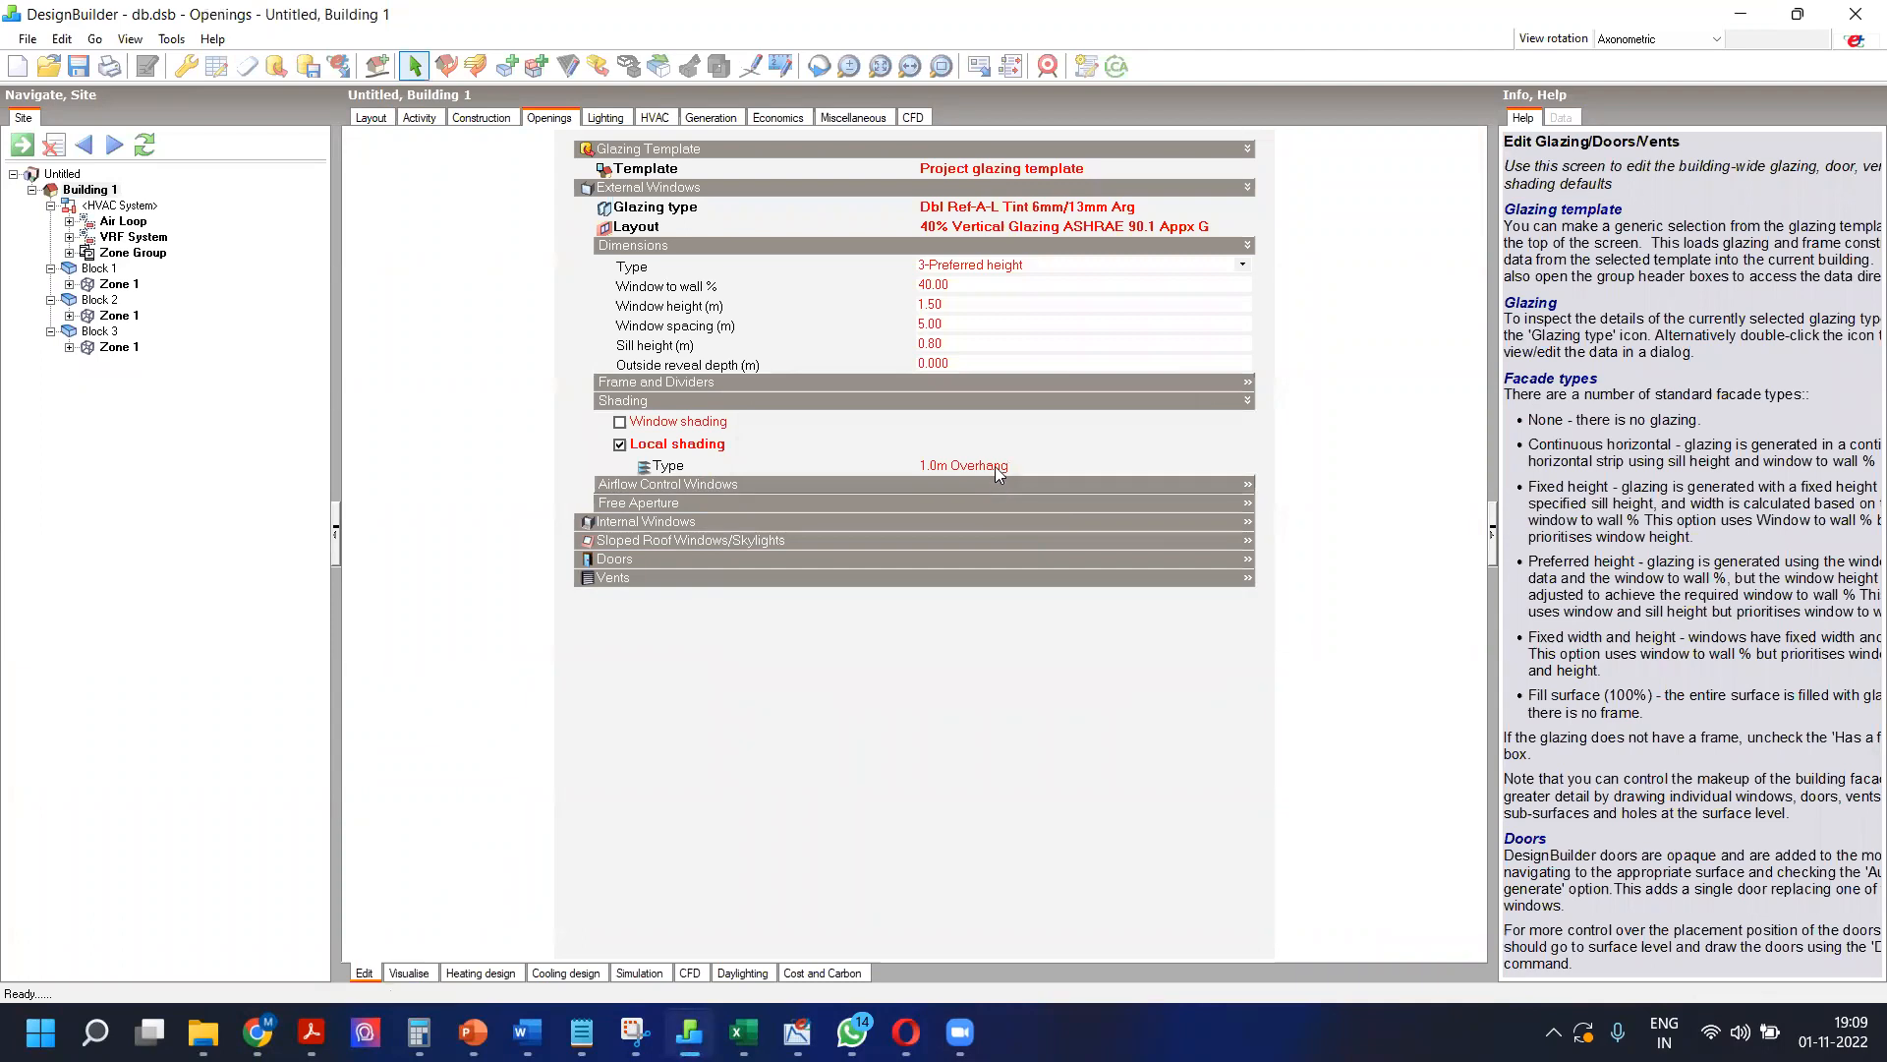
{"action": "left_click", "coordinate": [372, 118]}
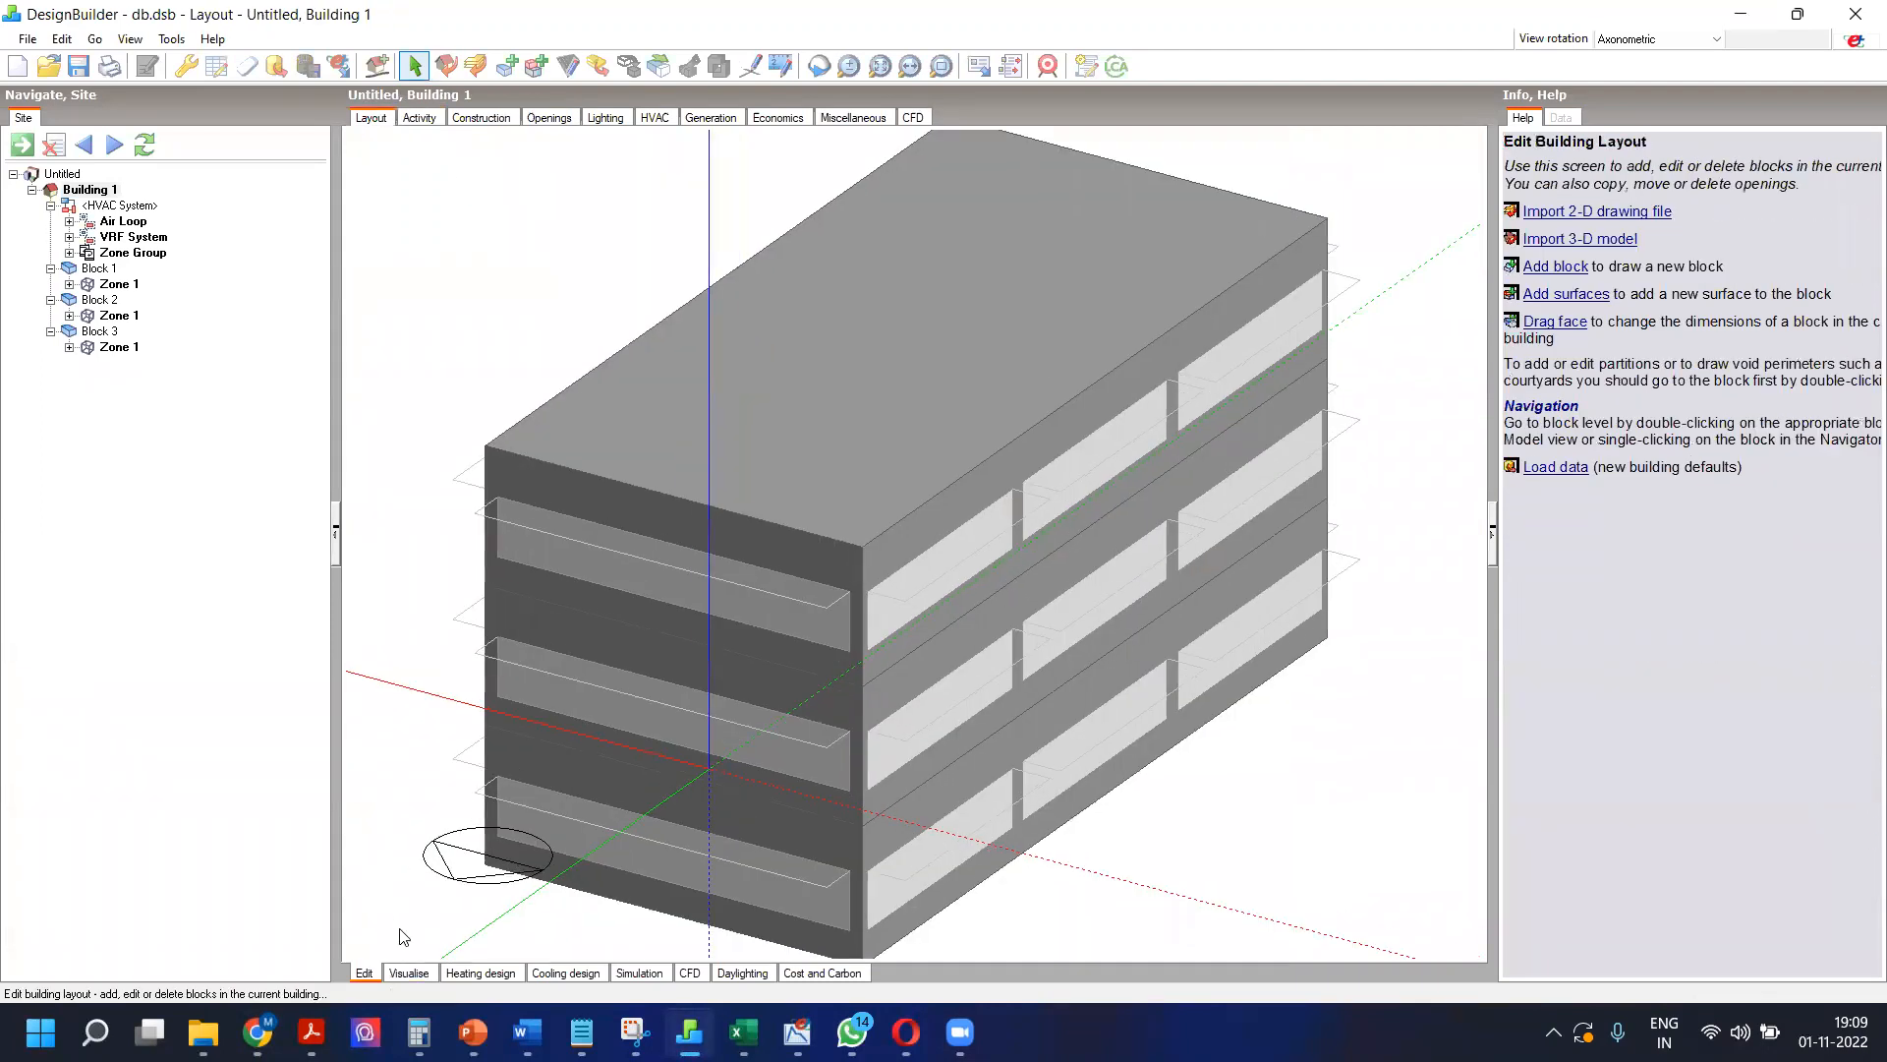
Step: Visualise the rendered building with its window overhangs and examine the shade they cast on the facades
{"action": "left_click", "coordinate": [405, 970]}
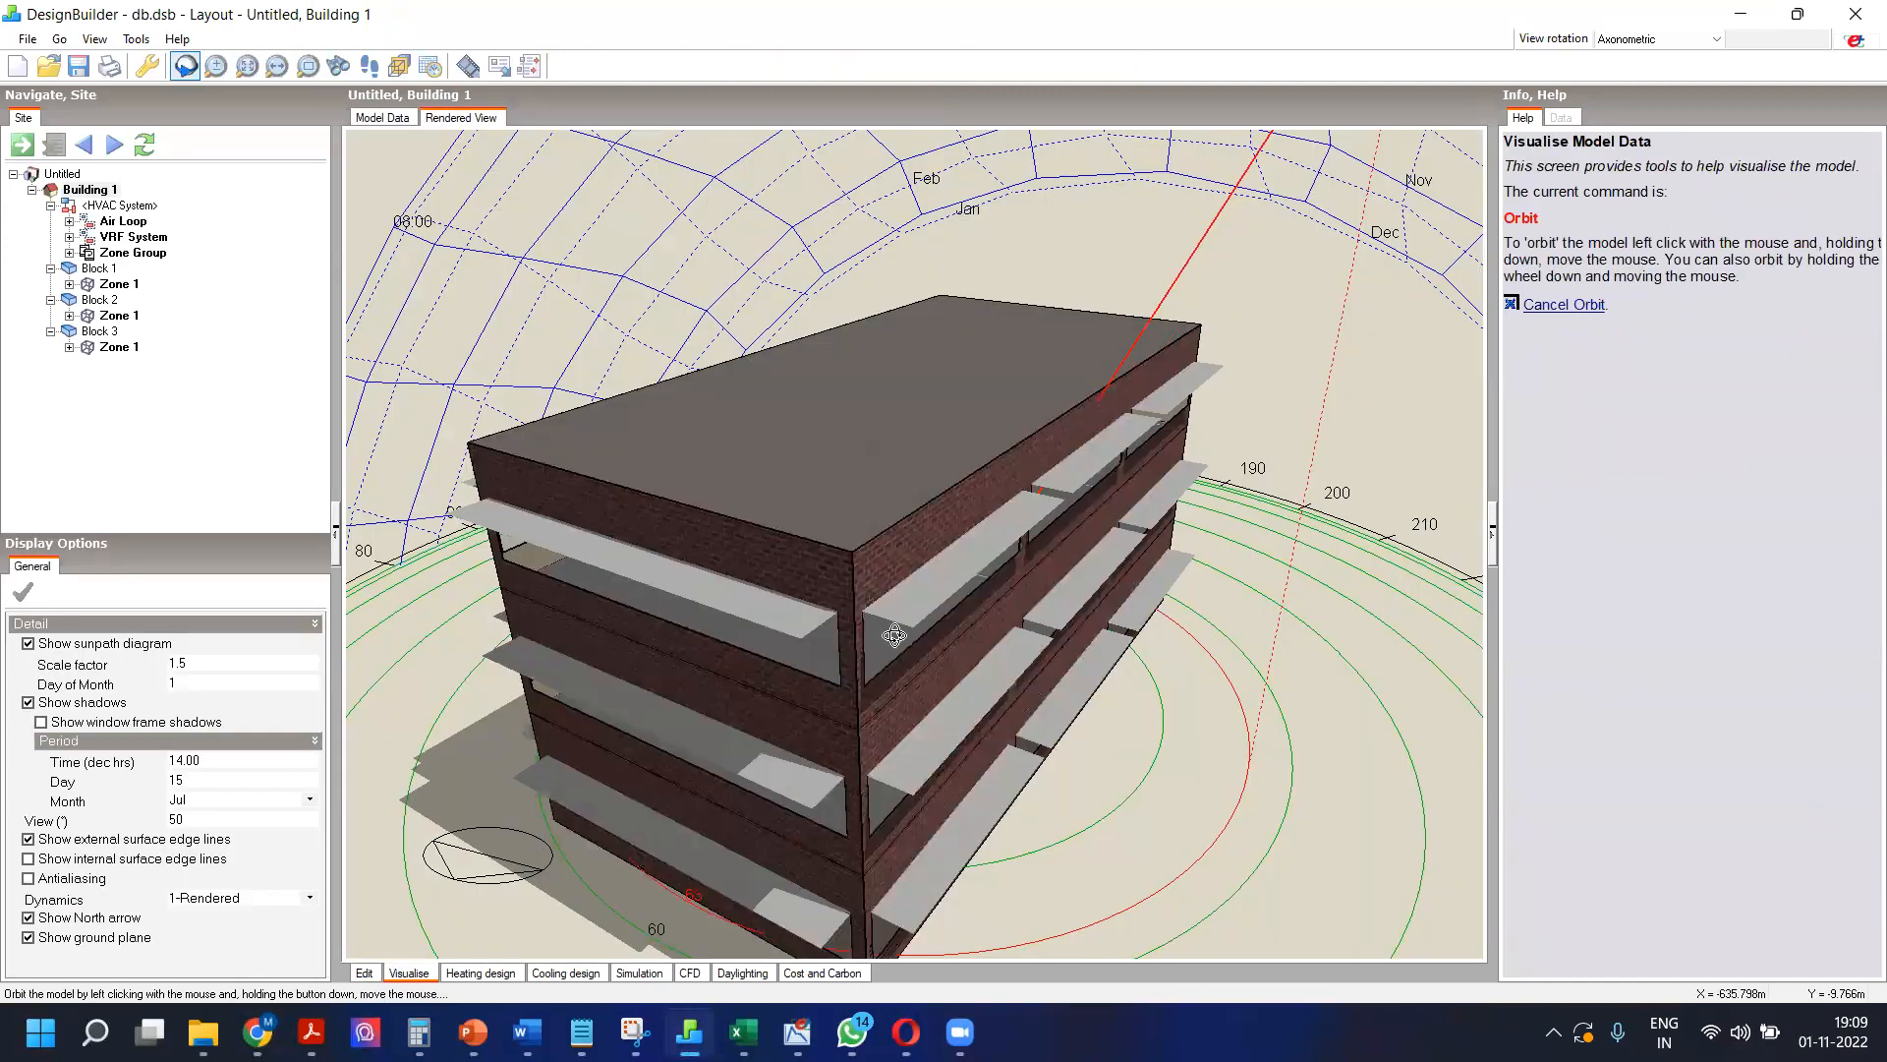
{"action": "left_click_drag", "start_coordinate": [883, 635], "coordinate": [924, 639]}
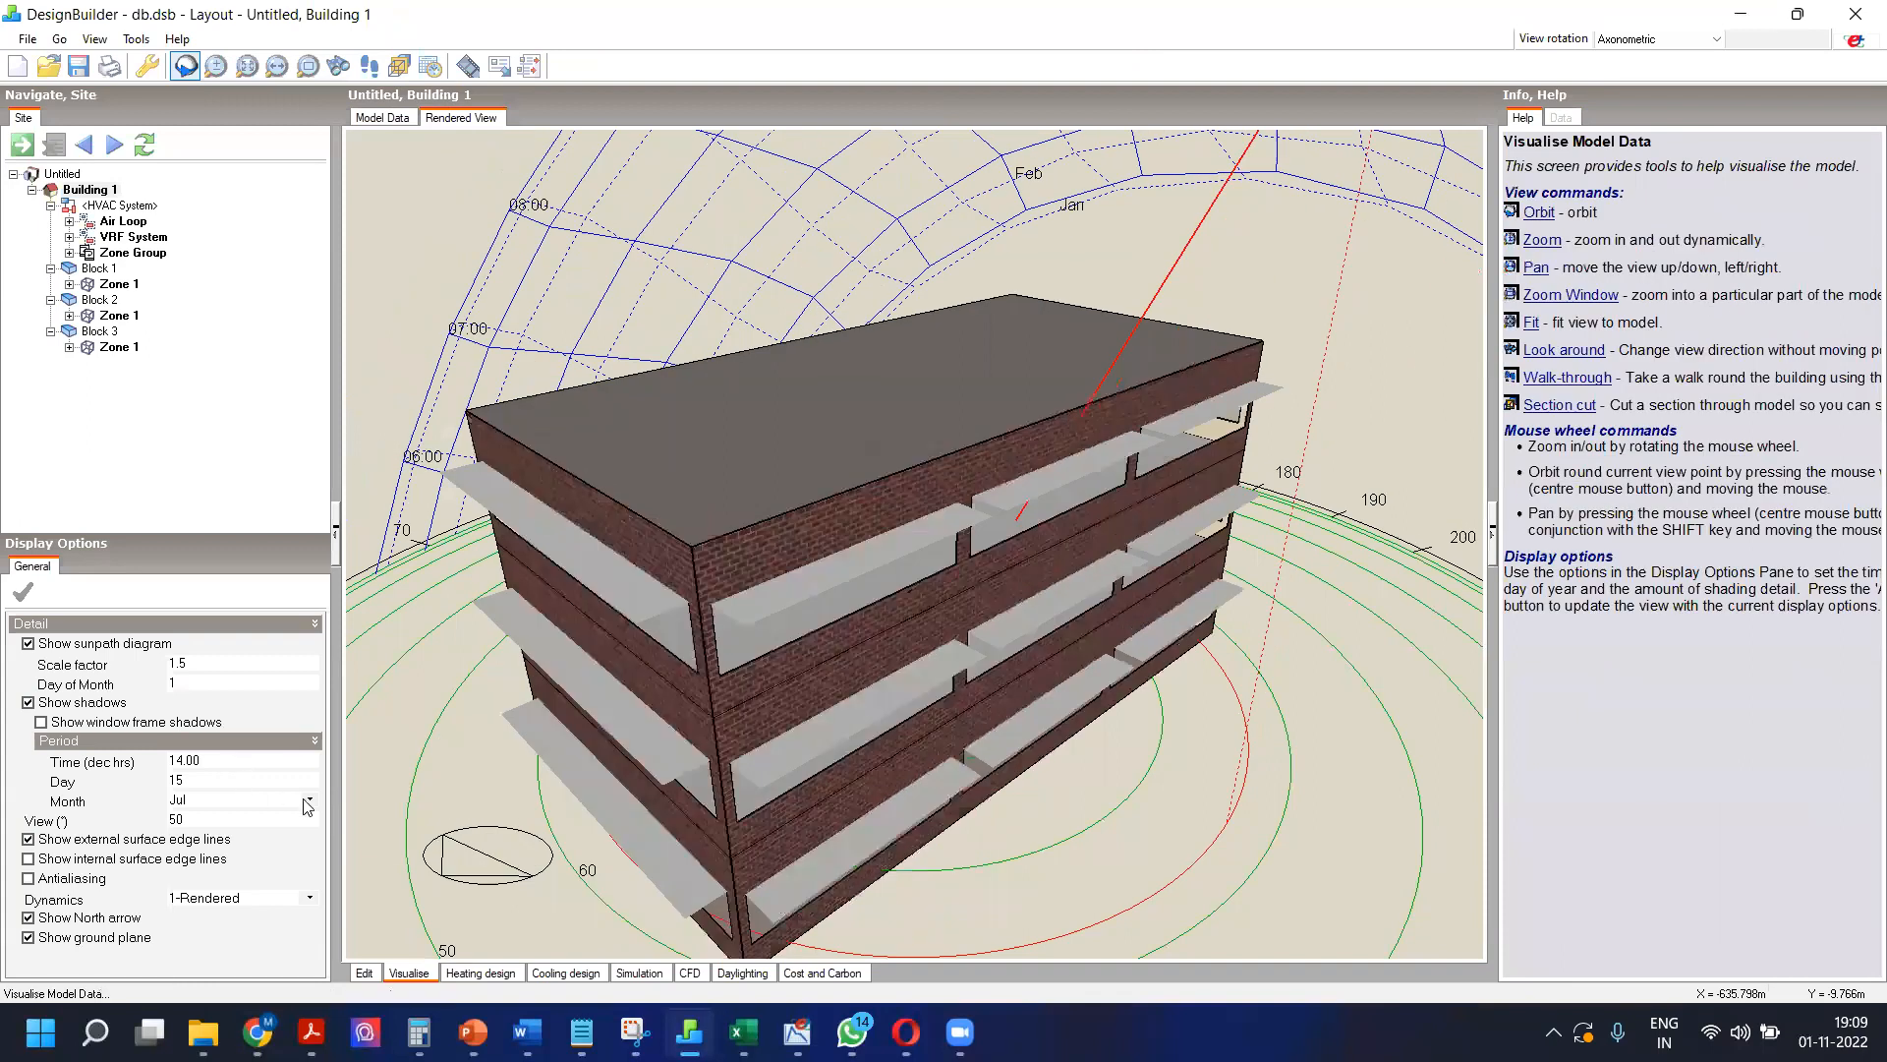
{"action": "scroll", "coordinate": [999, 627], "scroll_direction": "up", "scroll_amount": 3}
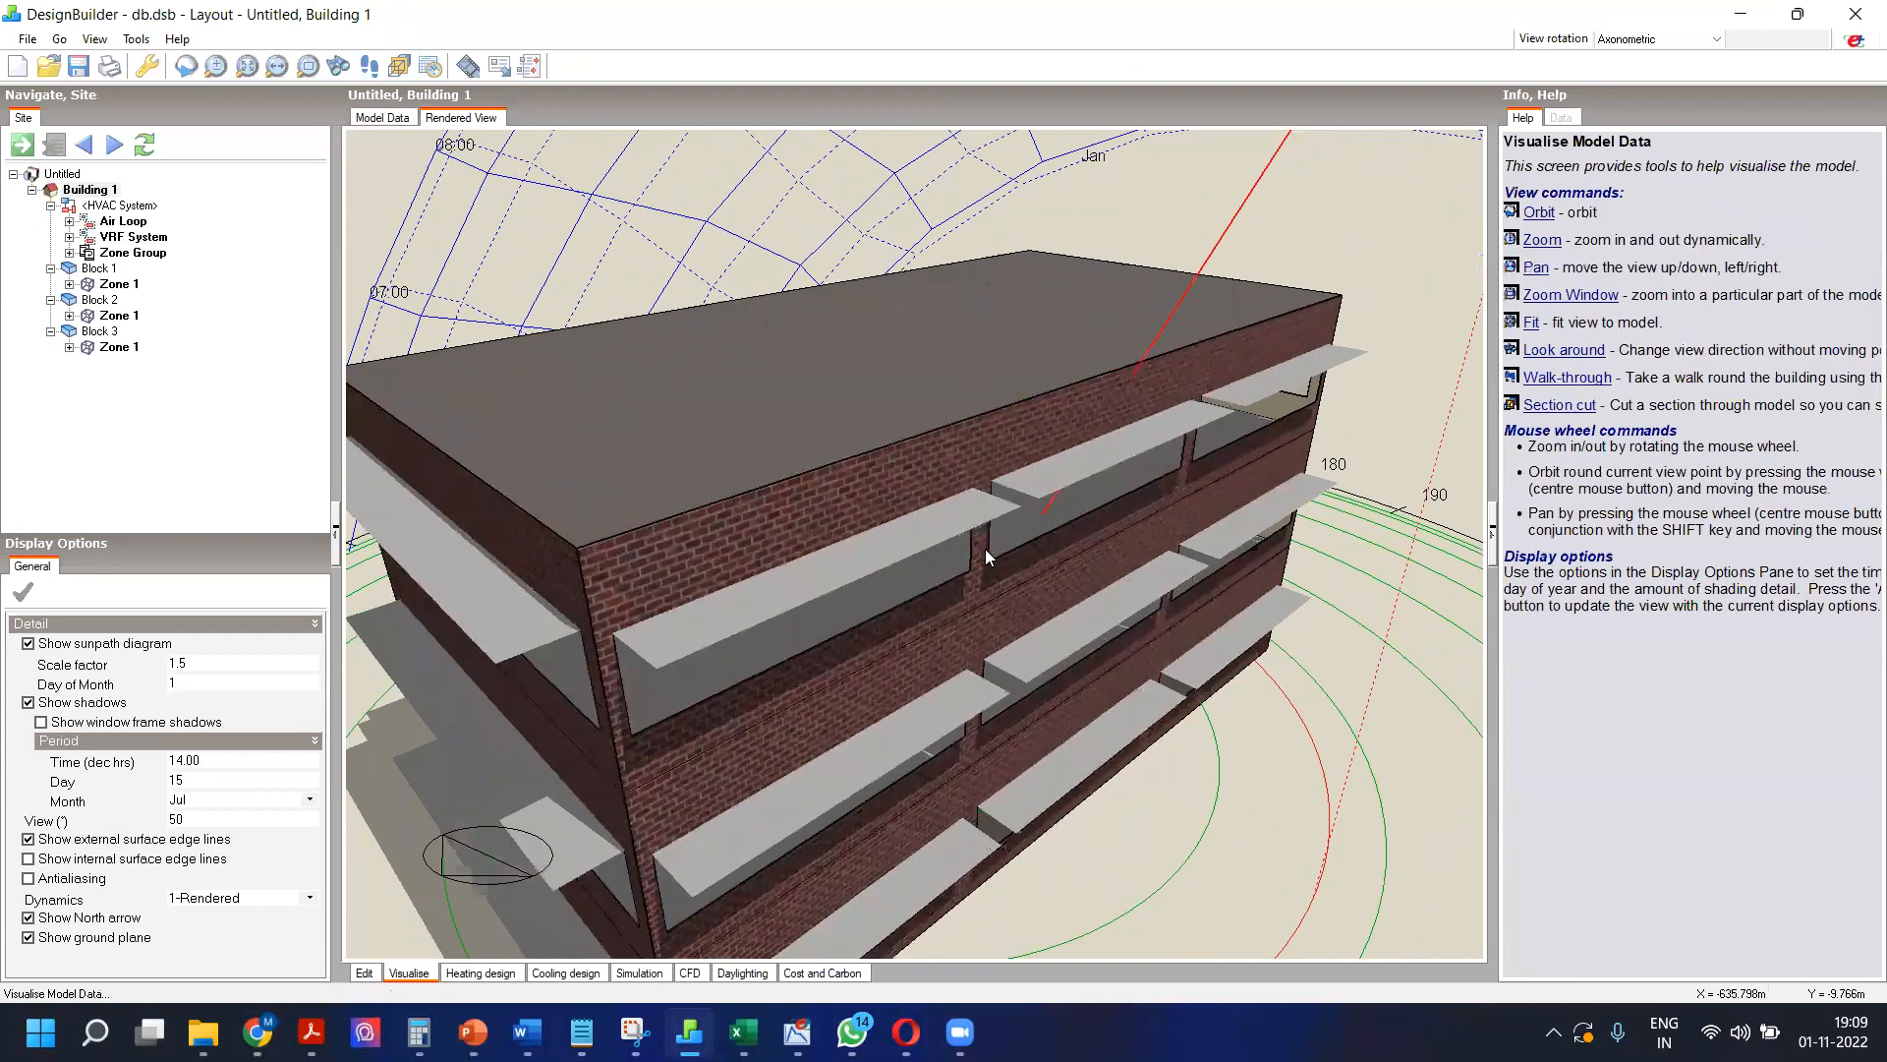
{"action": "scroll", "coordinate": [928, 551], "scroll_direction": "up", "scroll_amount": 1}
{"action": "scroll", "coordinate": [931, 534], "scroll_direction": "down", "scroll_amount": 4}
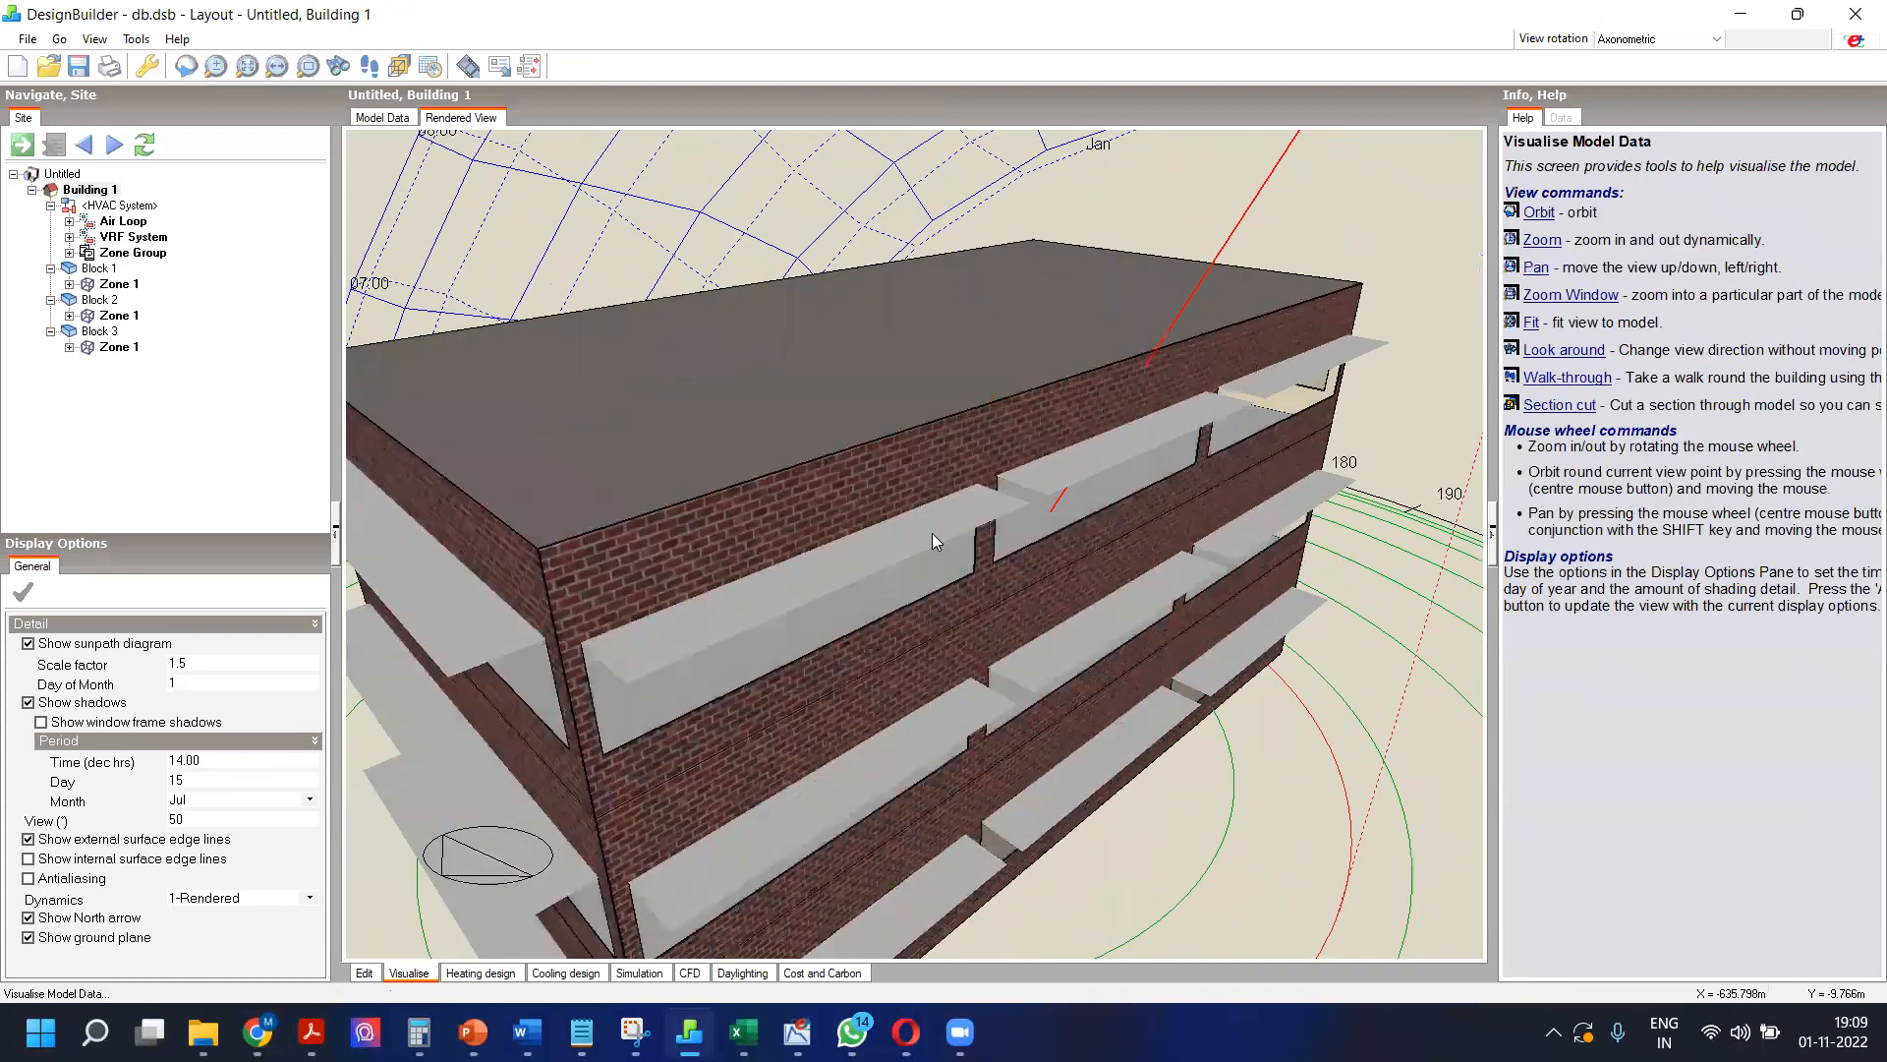
Step: Examine the overhangs and their July afternoon shadows around the building's corner from lower and higher viewpoints
{"action": "scroll", "coordinate": [928, 568], "scroll_direction": "up", "scroll_amount": 1}
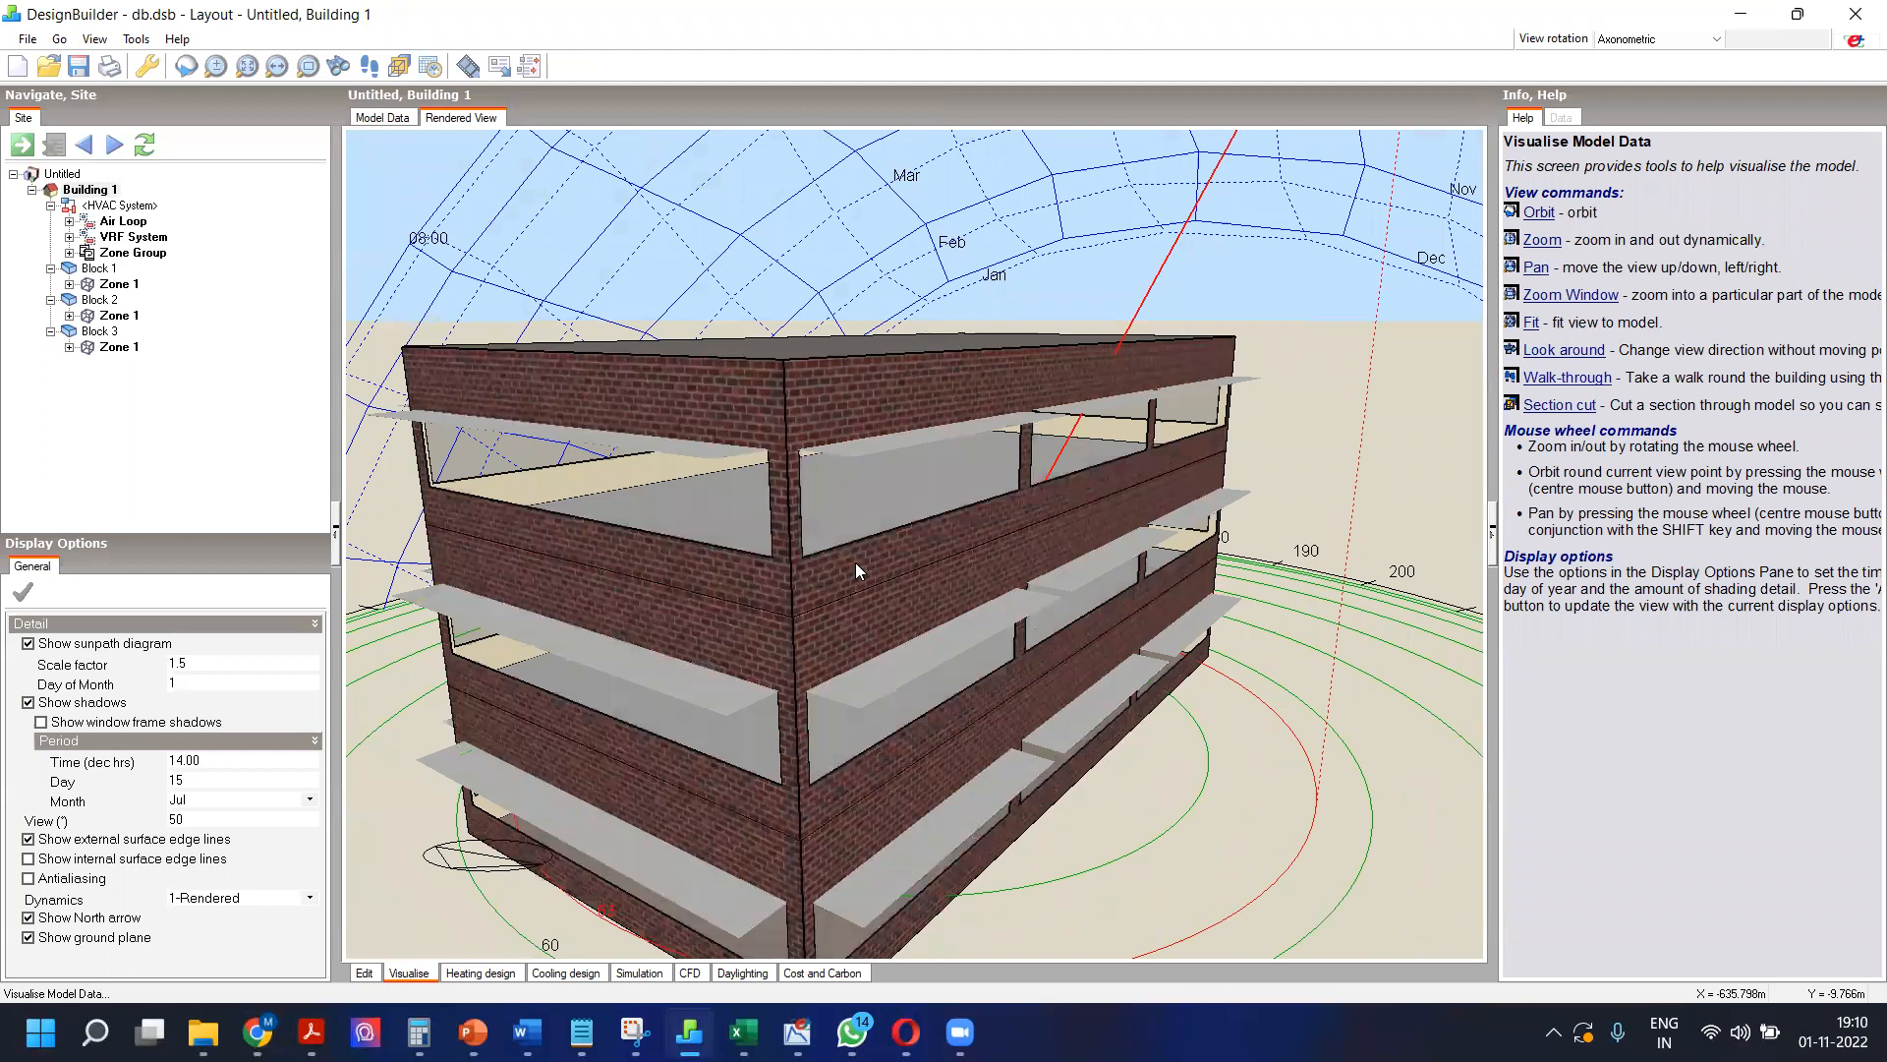
{"action": "middle_click_drag", "start_coordinate": [856, 569], "coordinate": [855, 569]}
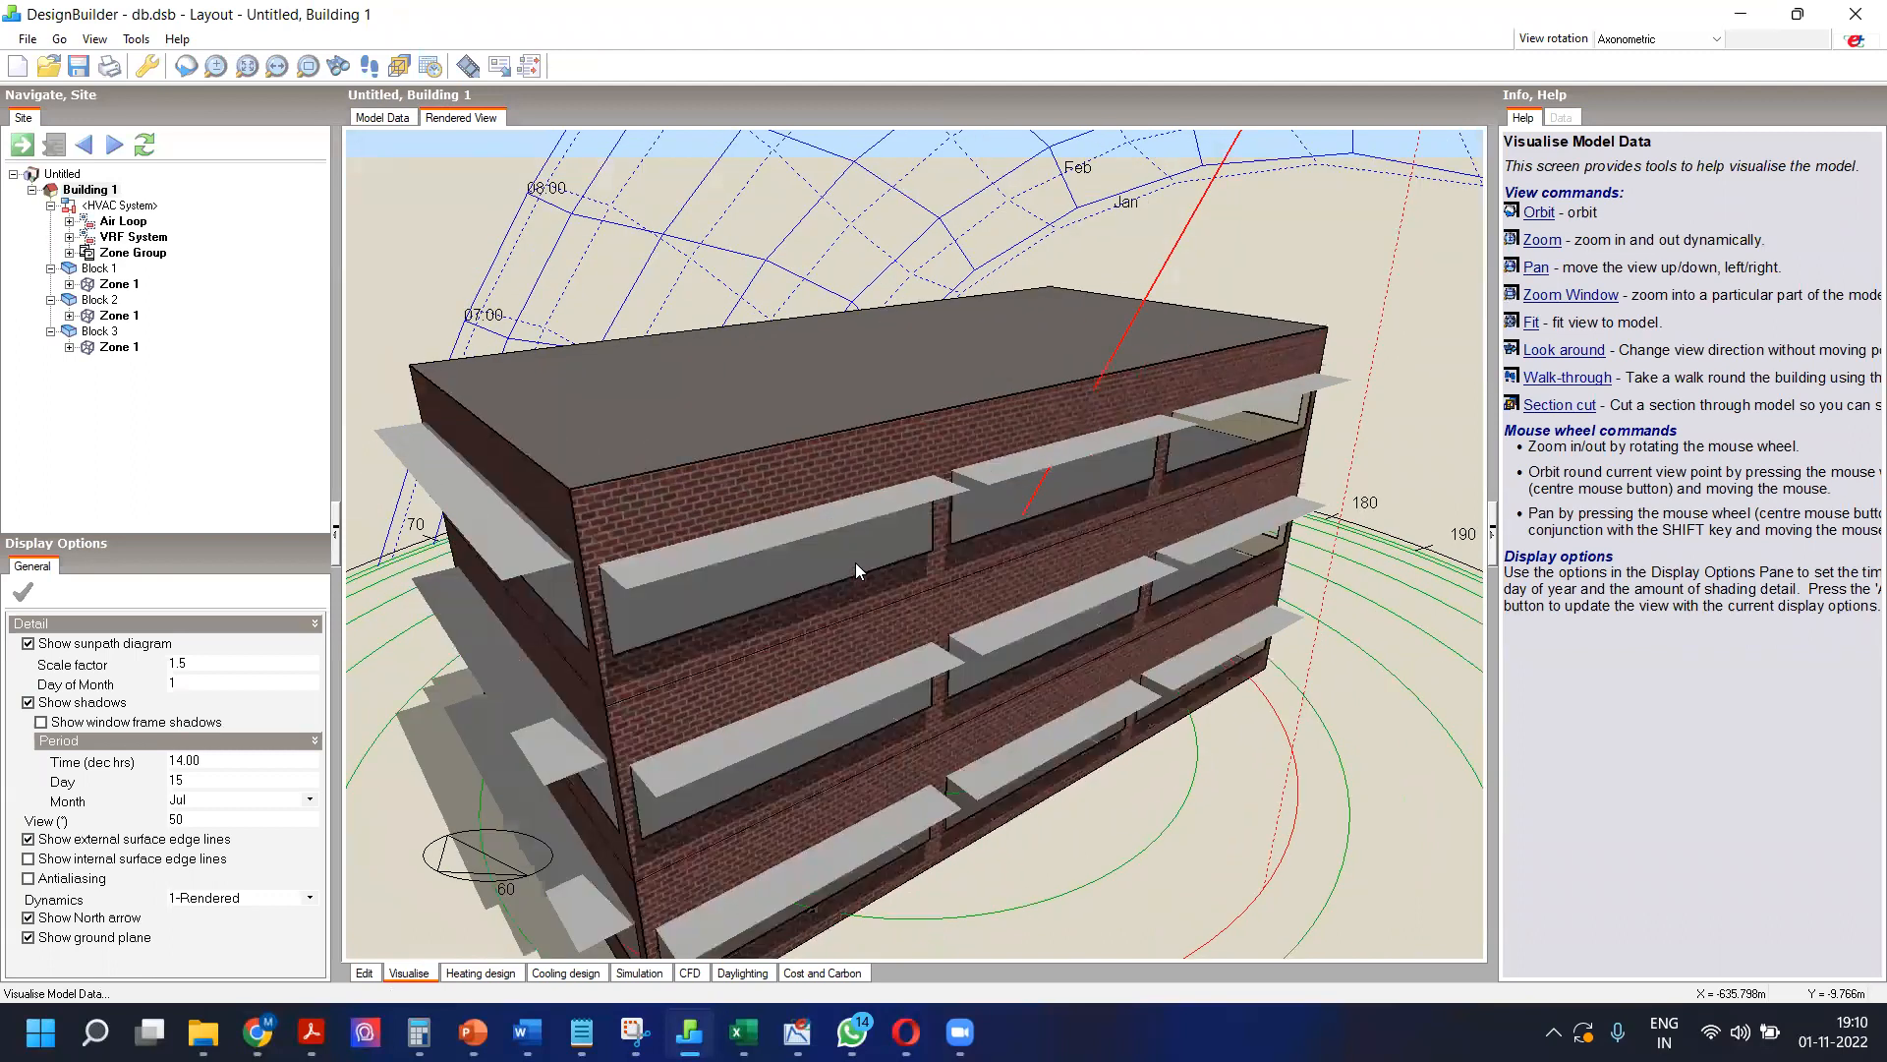
{"action": "scroll", "coordinate": [855, 564], "scroll_direction": "down", "scroll_amount": 1}
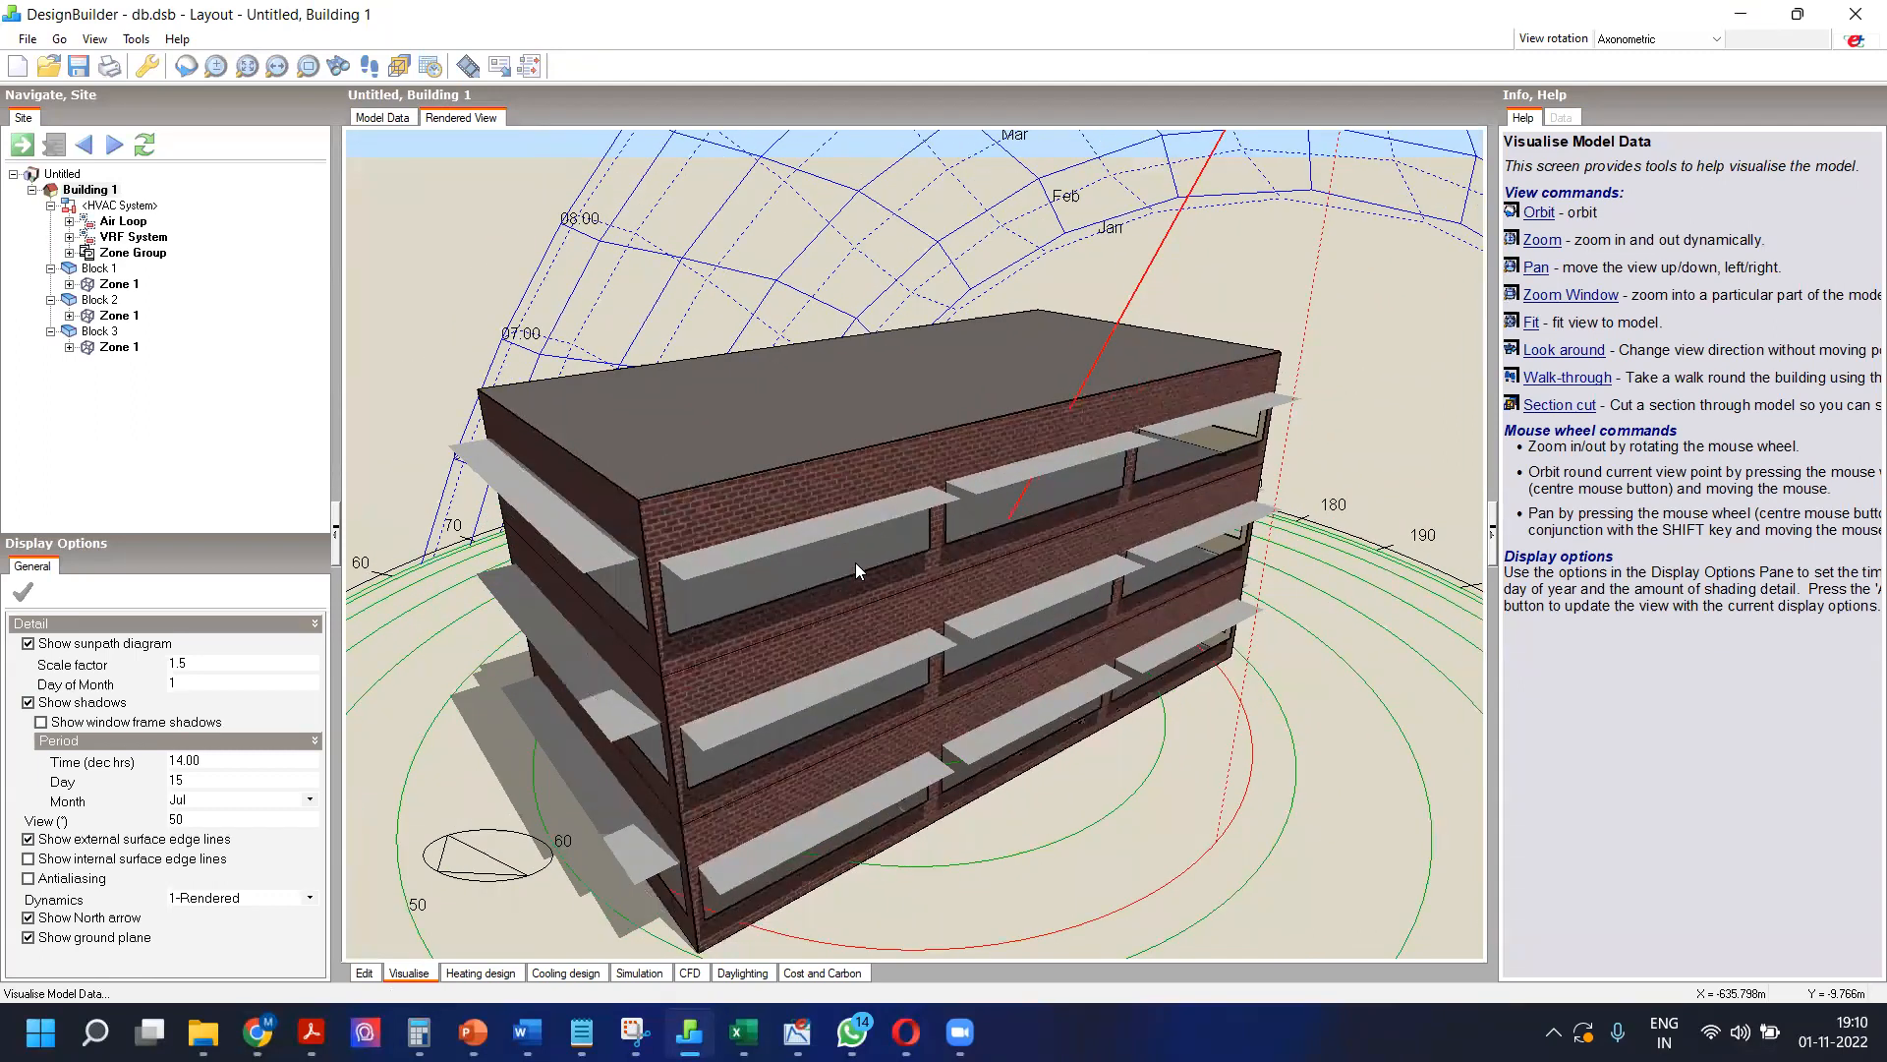
{"action": "scroll", "coordinate": [855, 562], "scroll_direction": "down", "scroll_amount": 1}
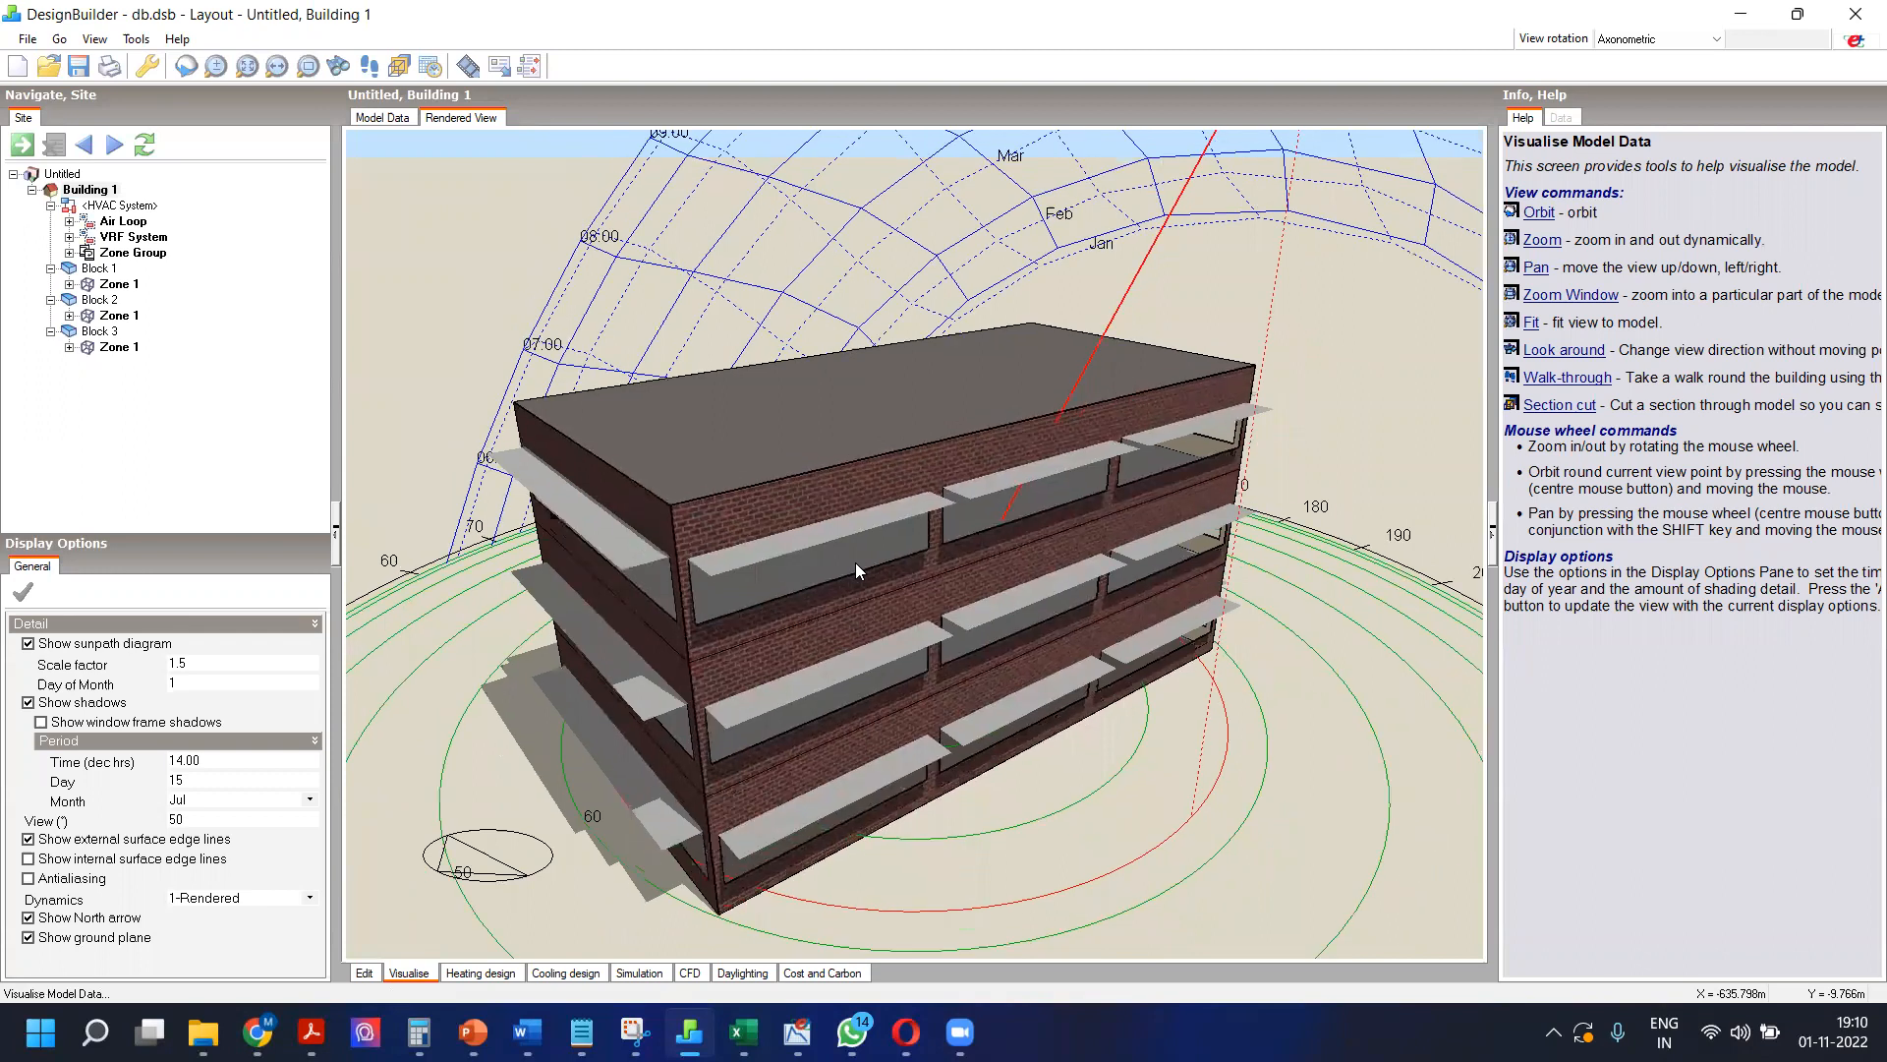
{"action": "scroll", "coordinate": [855, 562], "scroll_direction": "down", "scroll_amount": 1}
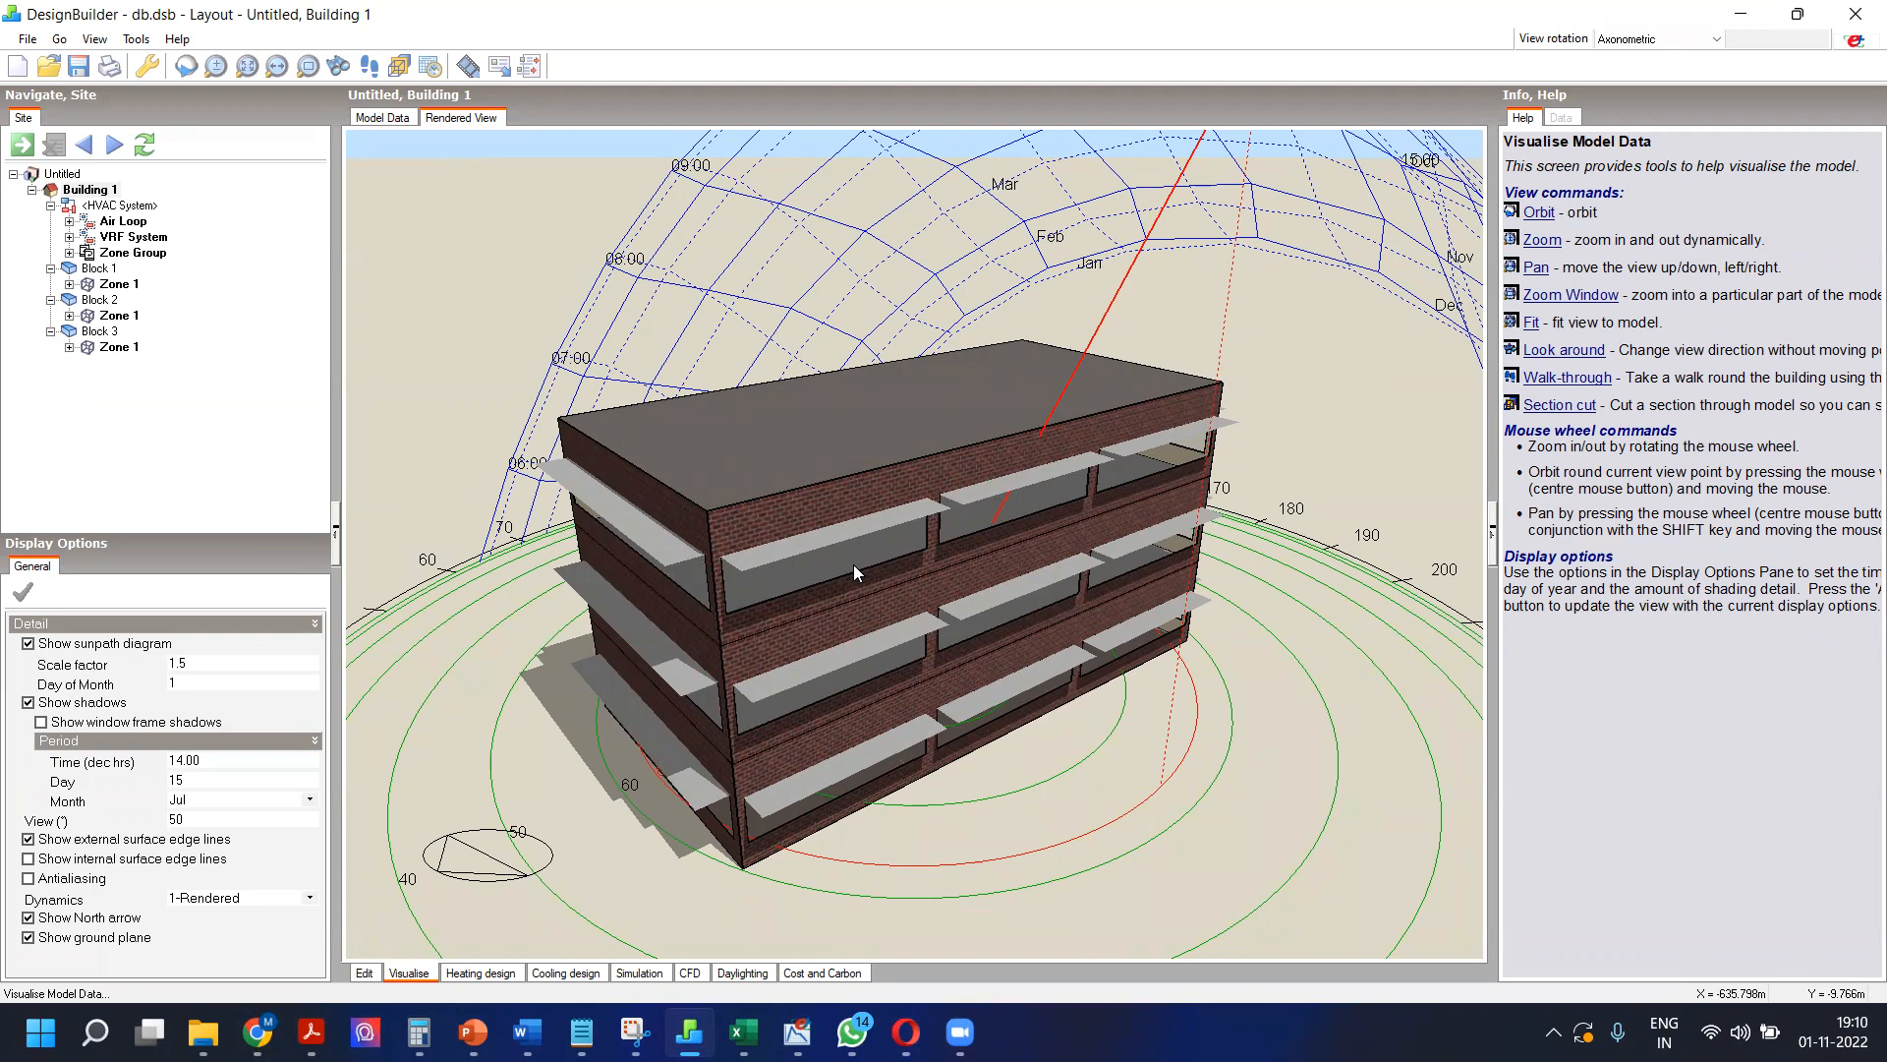
Step: Show the false-colour model data, inspect the floors and interior with a section cut, and cancel the cut
{"action": "left_click", "coordinate": [374, 118]}
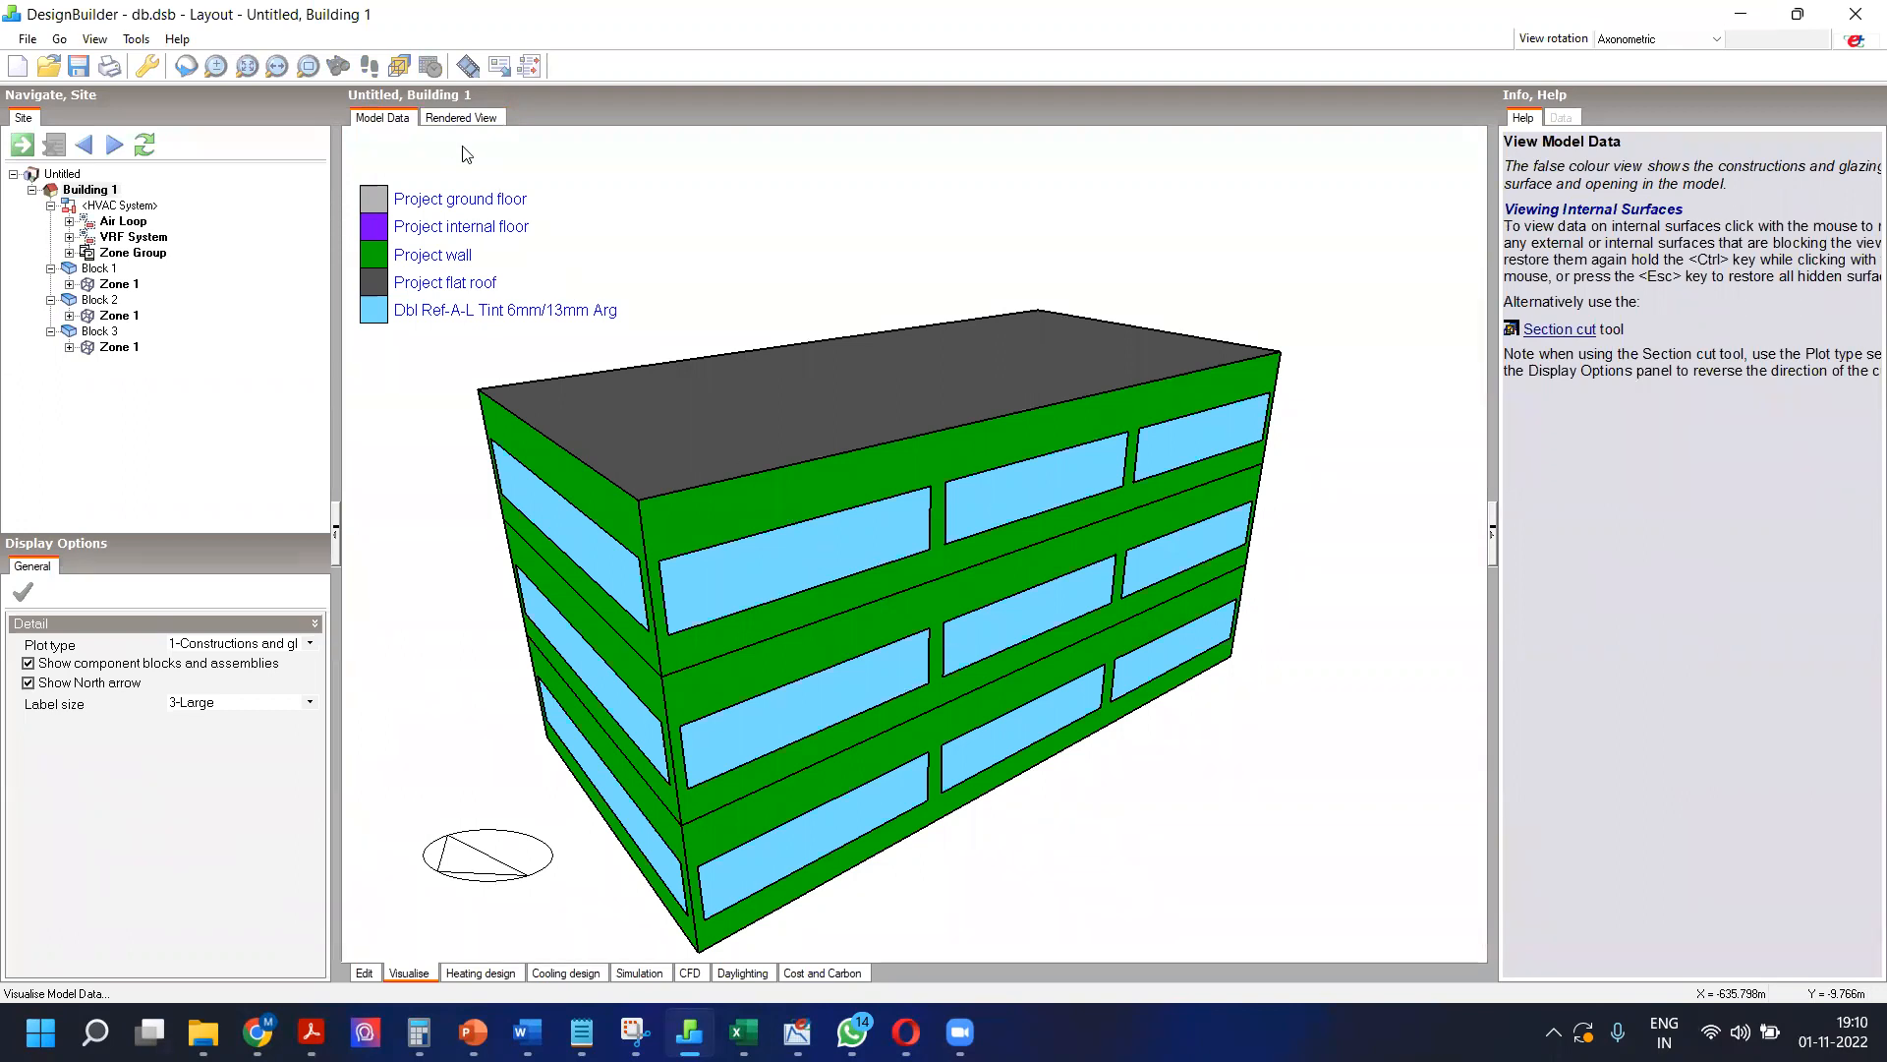
{"action": "left_click", "coordinate": [399, 66]}
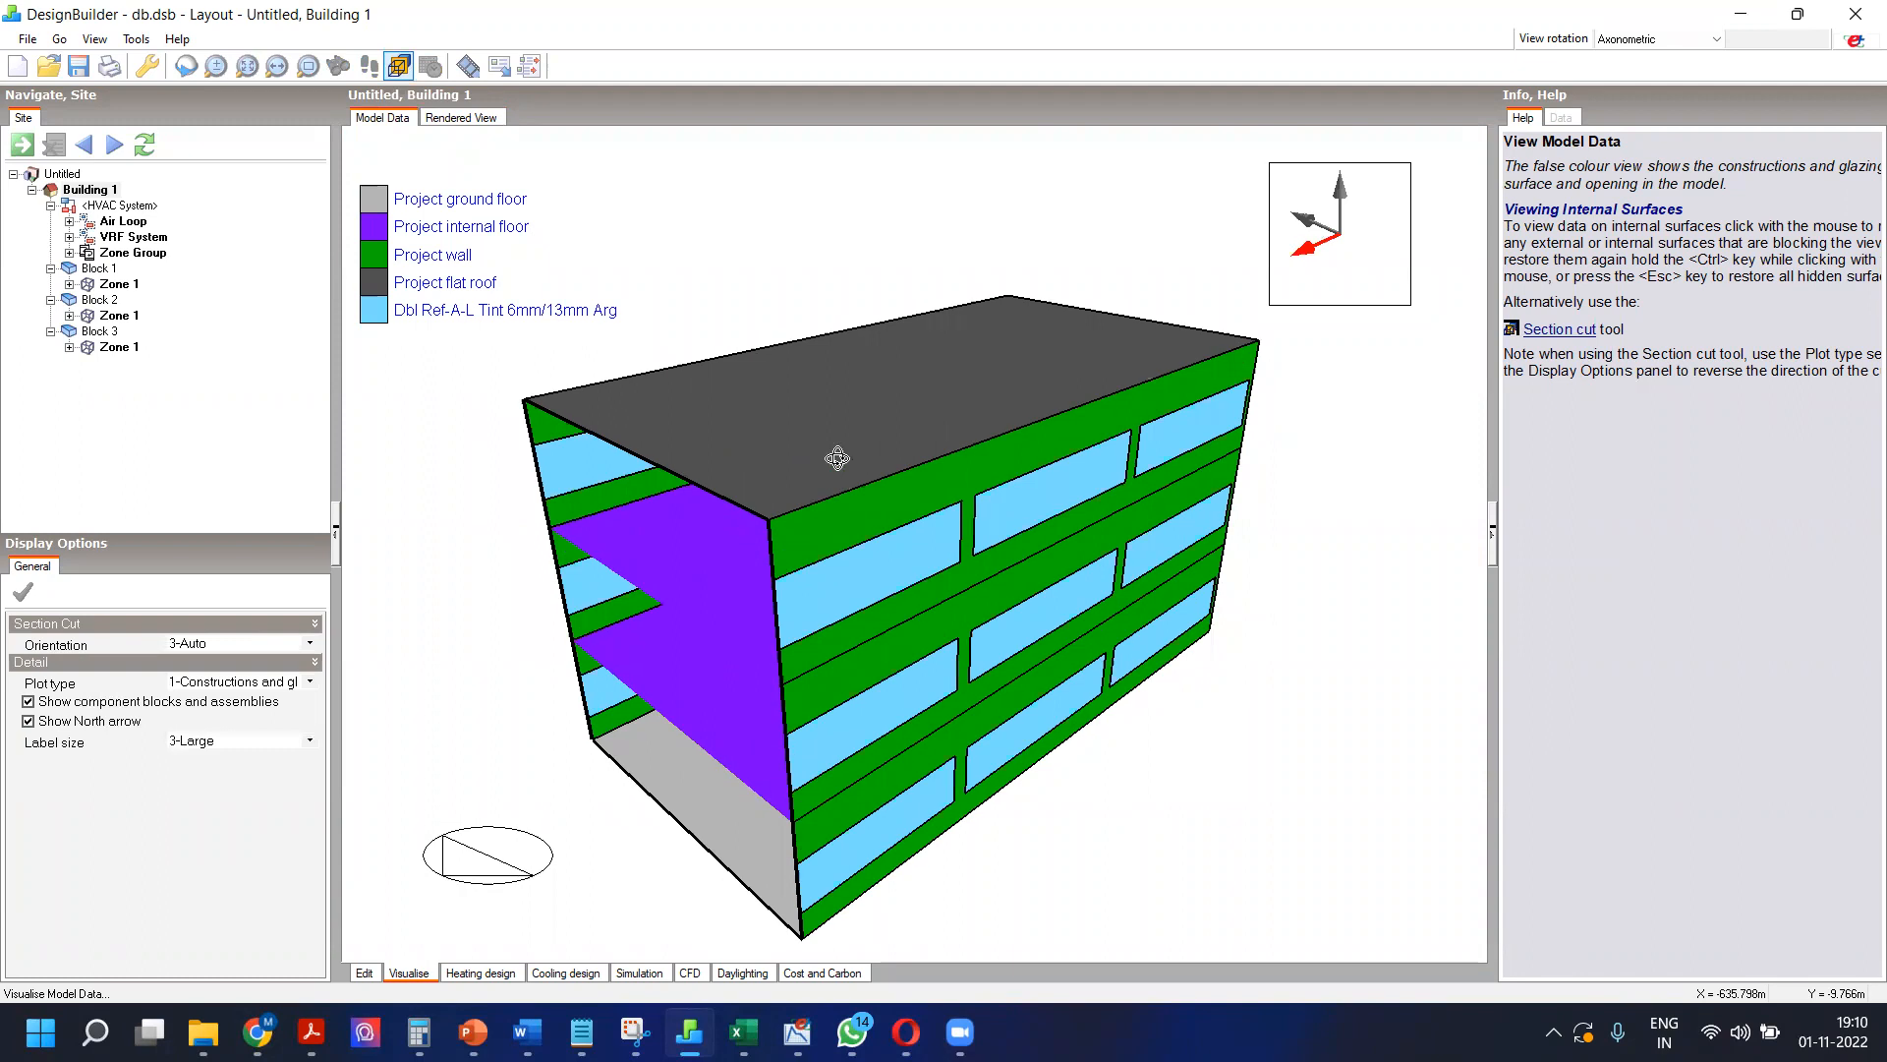
{"action": "middle_click_drag", "start_coordinate": [904, 438], "coordinate": [702, 553]}
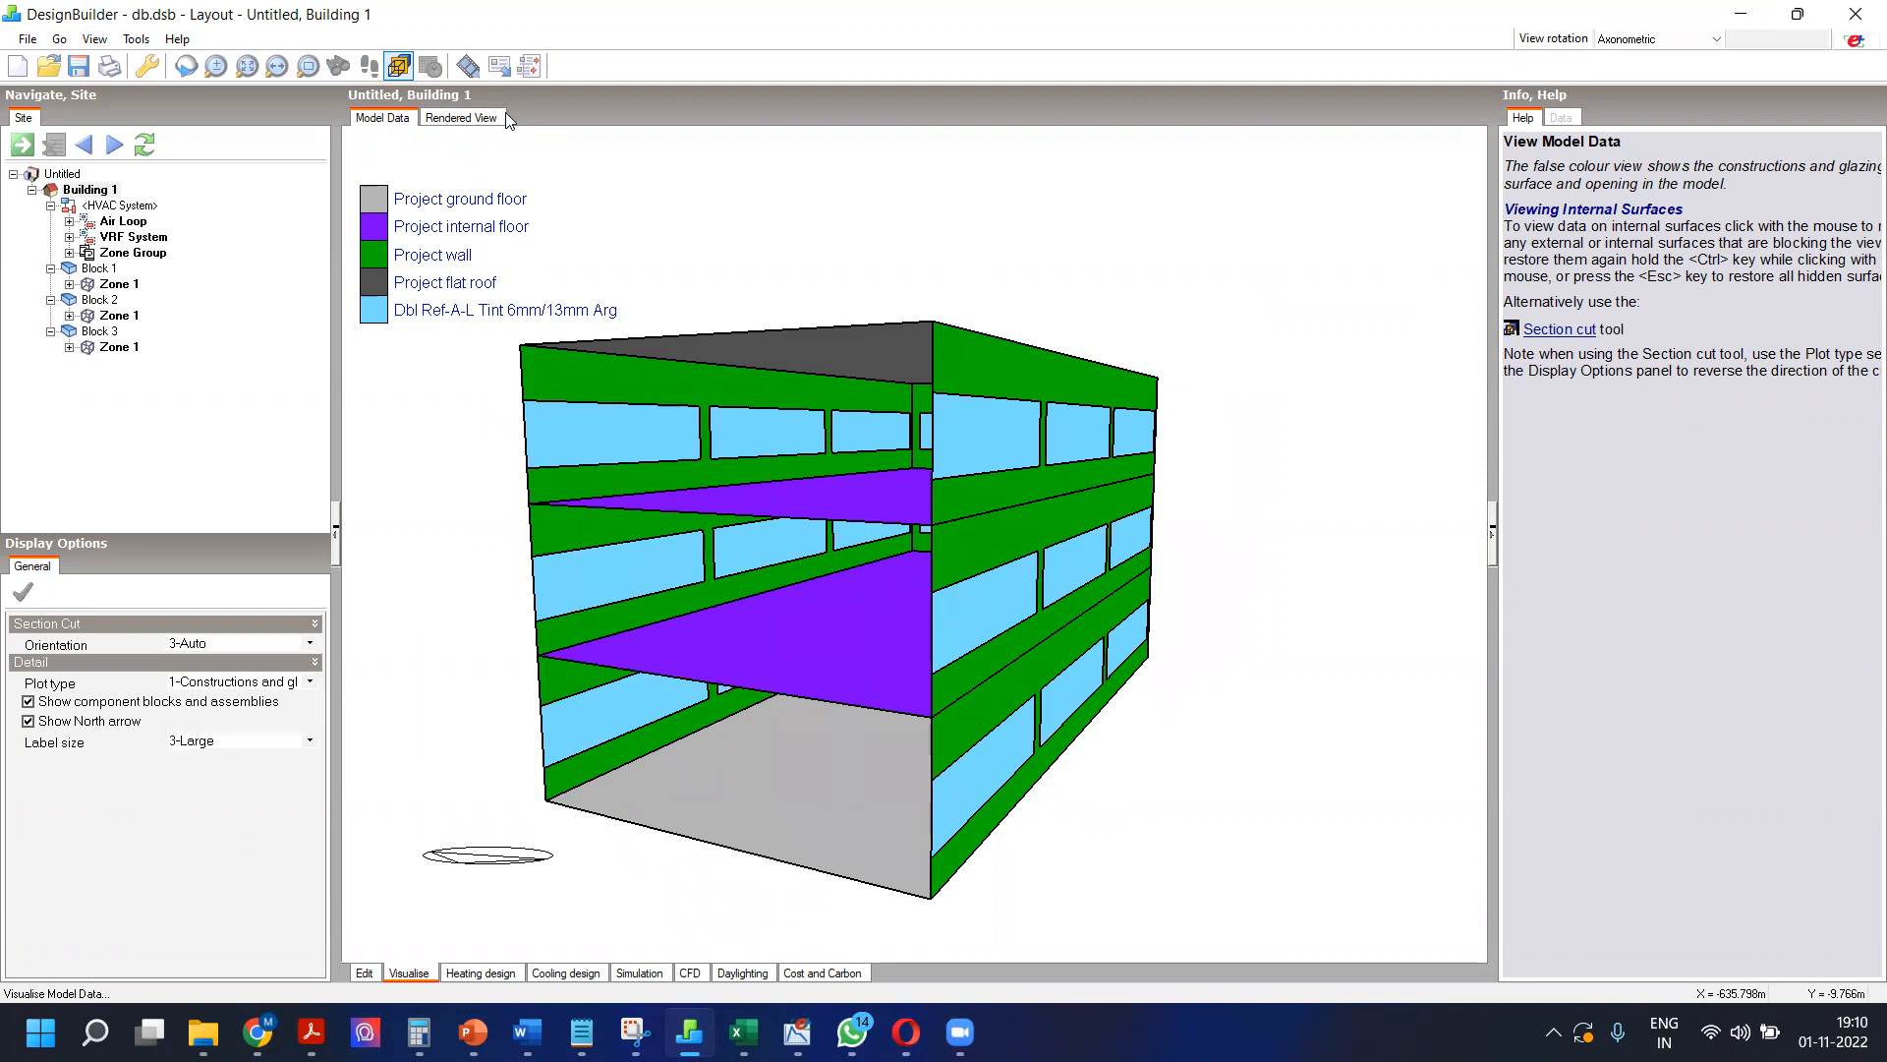
{"action": "middle_click_drag", "start_coordinate": [942, 458], "coordinate": [1087, 573]}
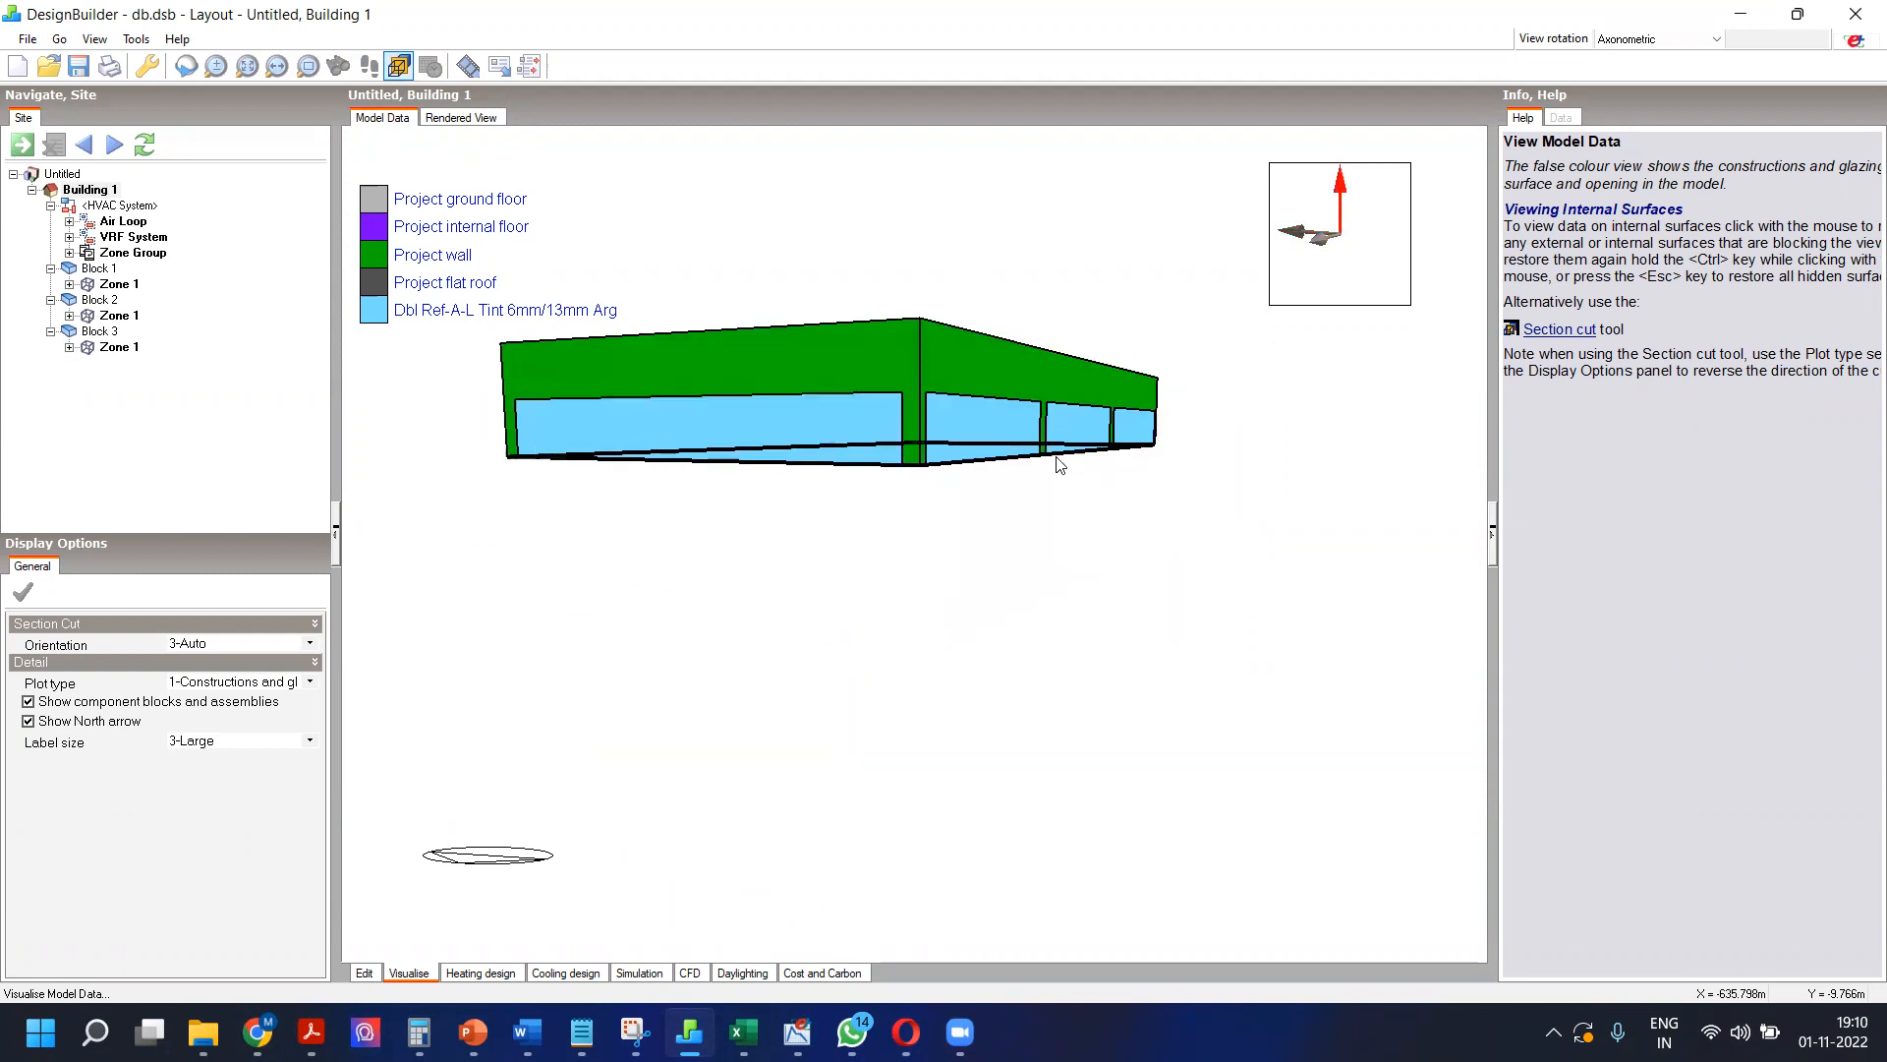
{"action": "key", "text": "Escape"}
{"action": "middle_click_drag", "start_coordinate": [798, 484], "coordinate": [344, 80]}
Step: Inspect the rendered building's interior under the sunpath with a section cut, and return to the editable layout
{"action": "left_click", "coordinate": [442, 118]}
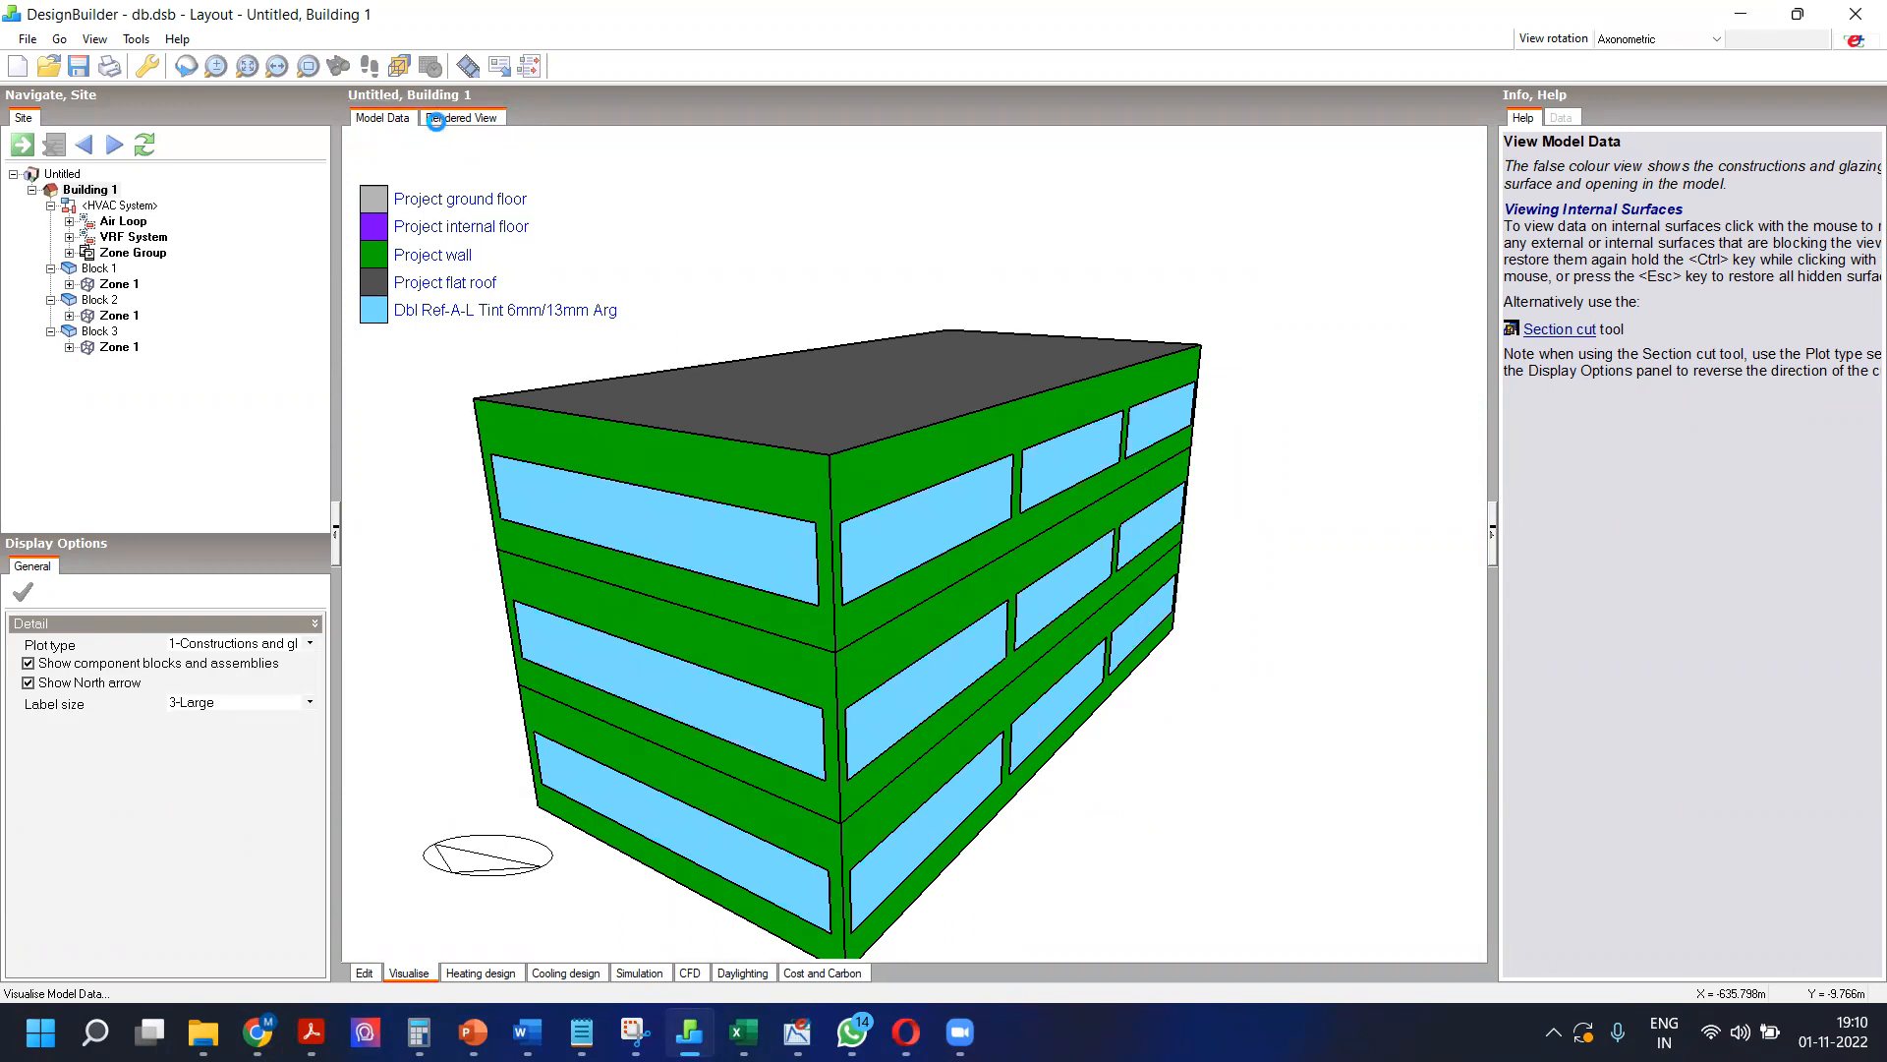
{"action": "key", "text": "ctrl+t"}
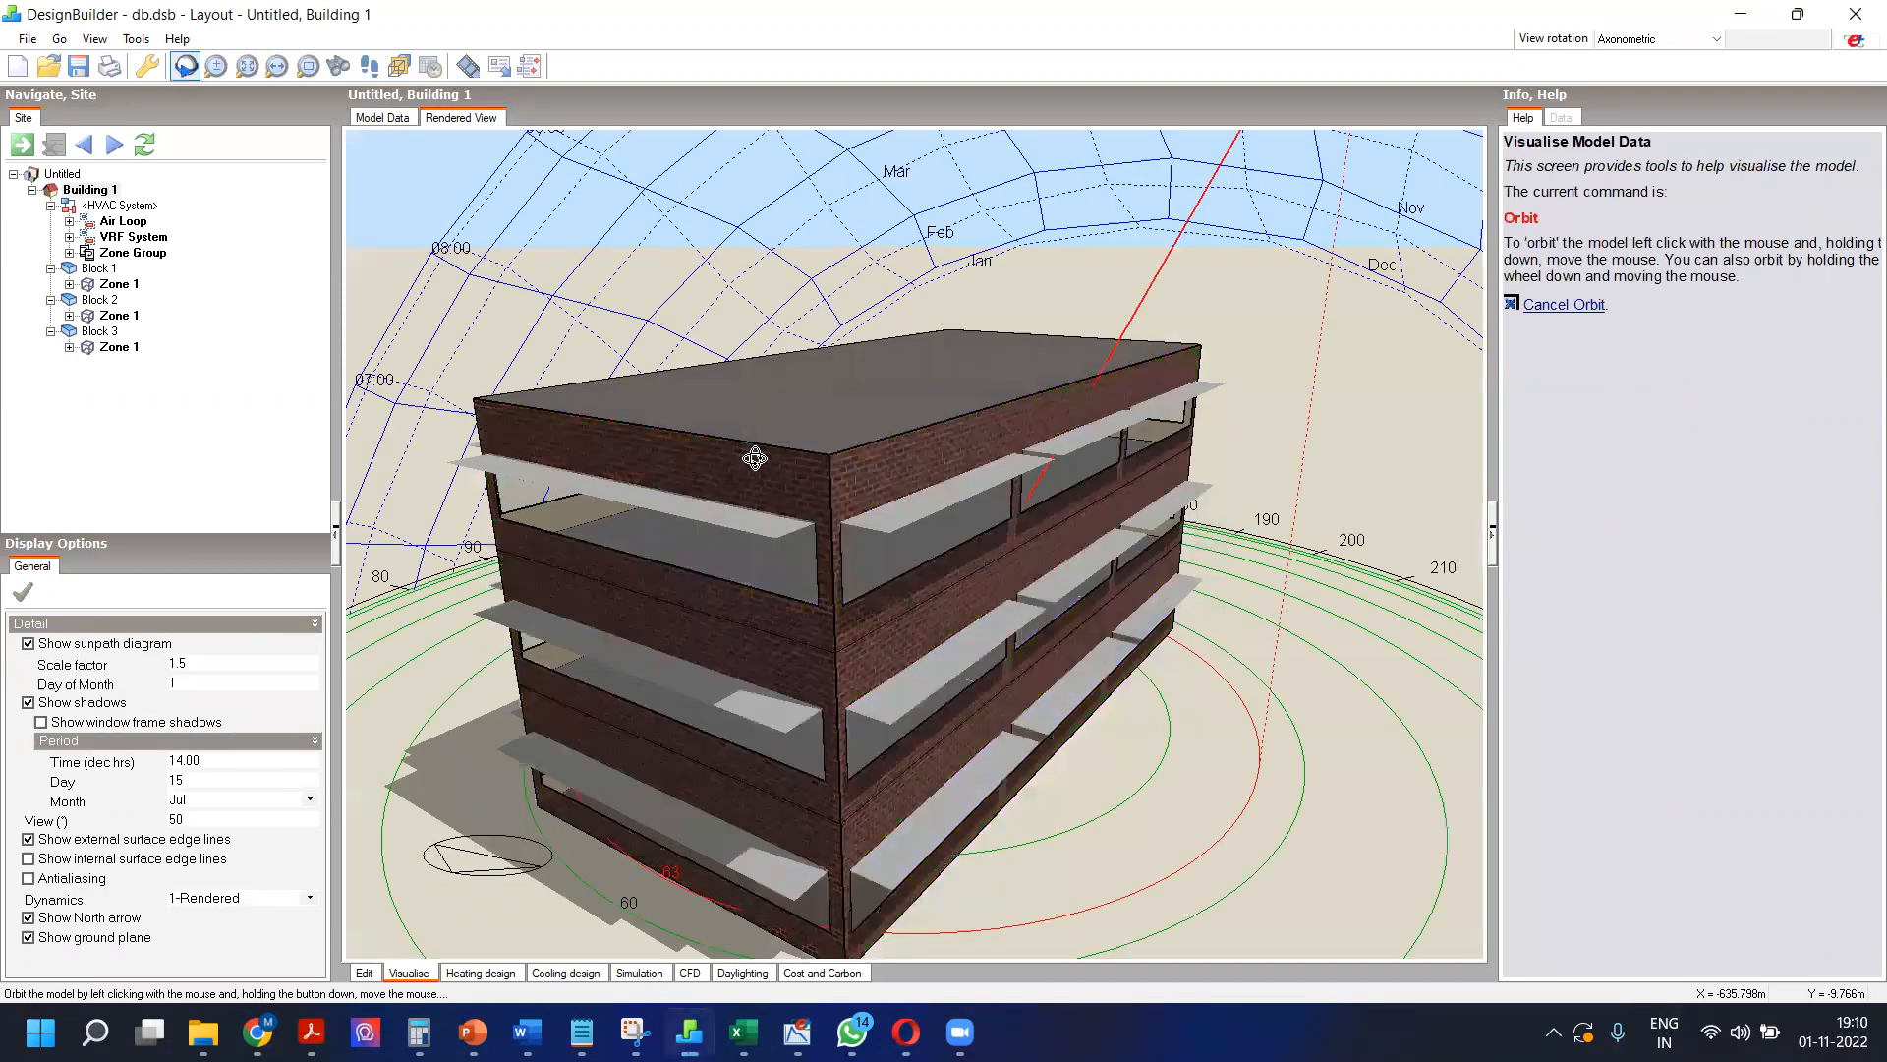
{"action": "middle_click_drag", "start_coordinate": [834, 392], "coordinate": [378, 980]}
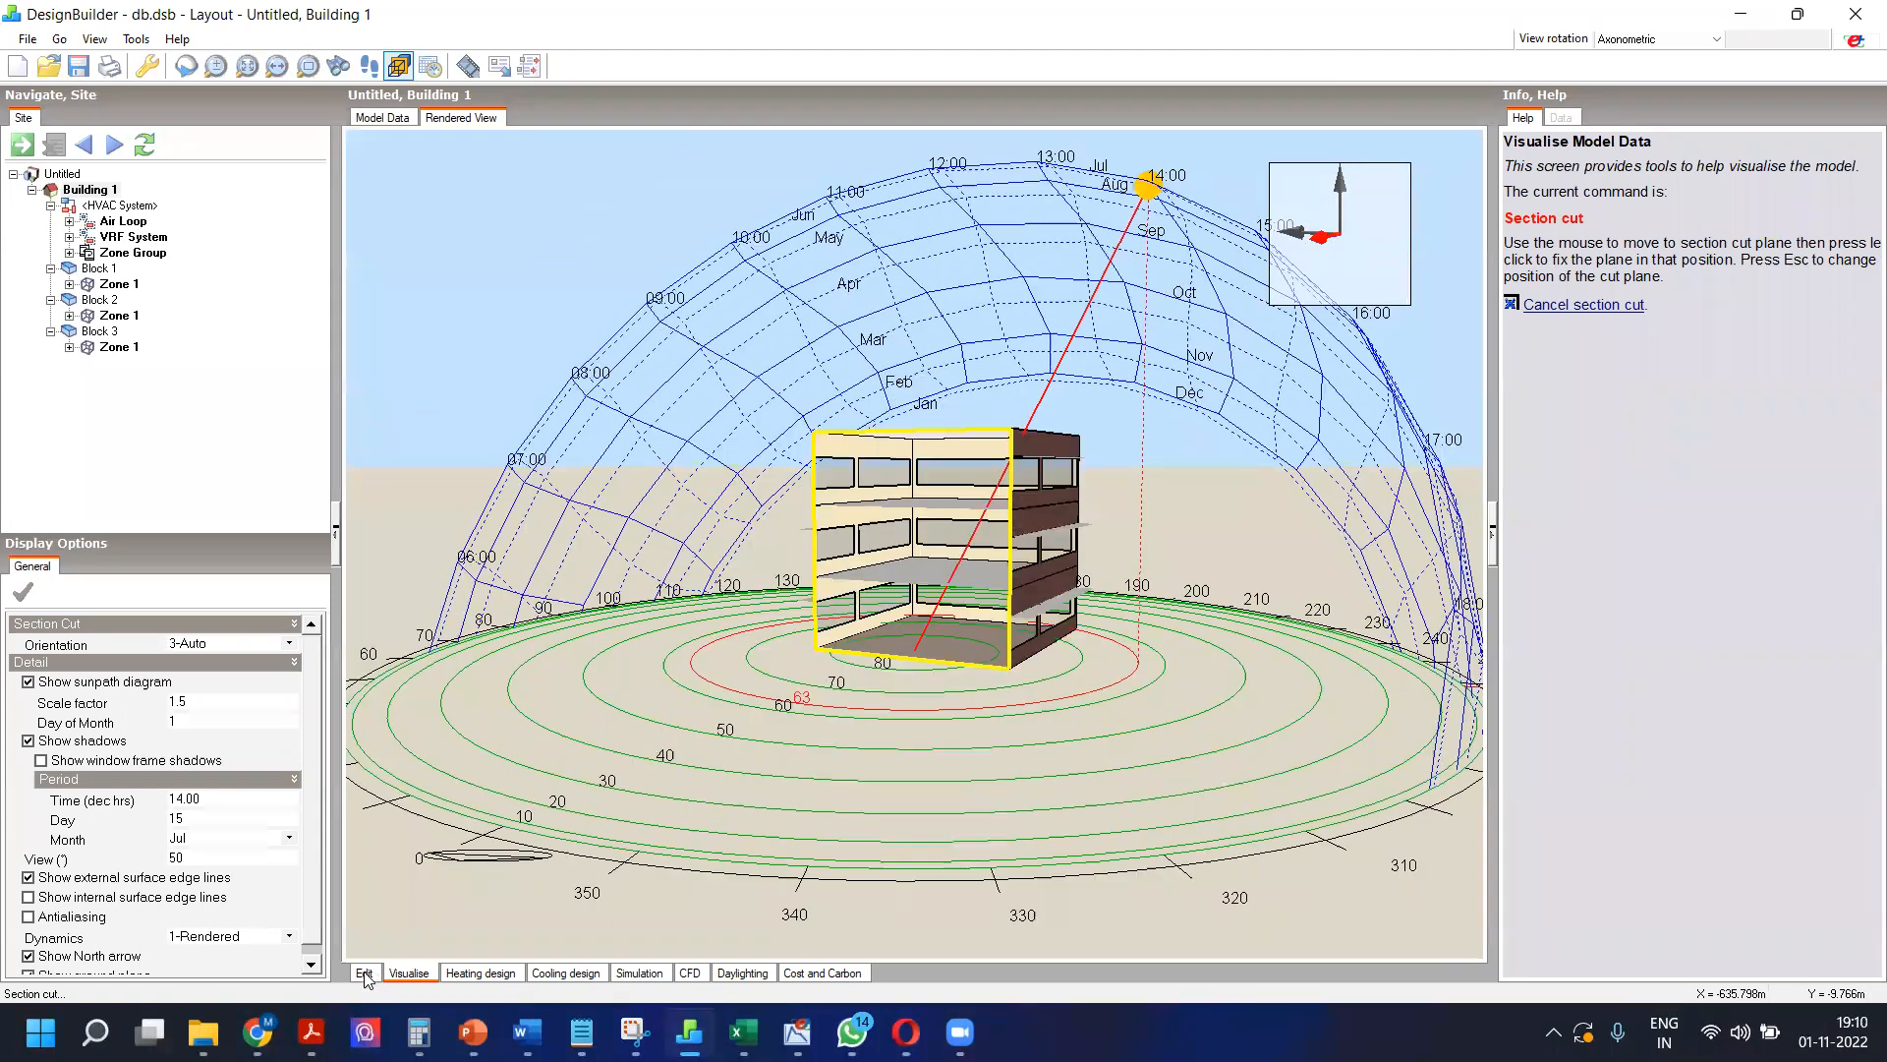
{"action": "left_click", "coordinate": [364, 972]}
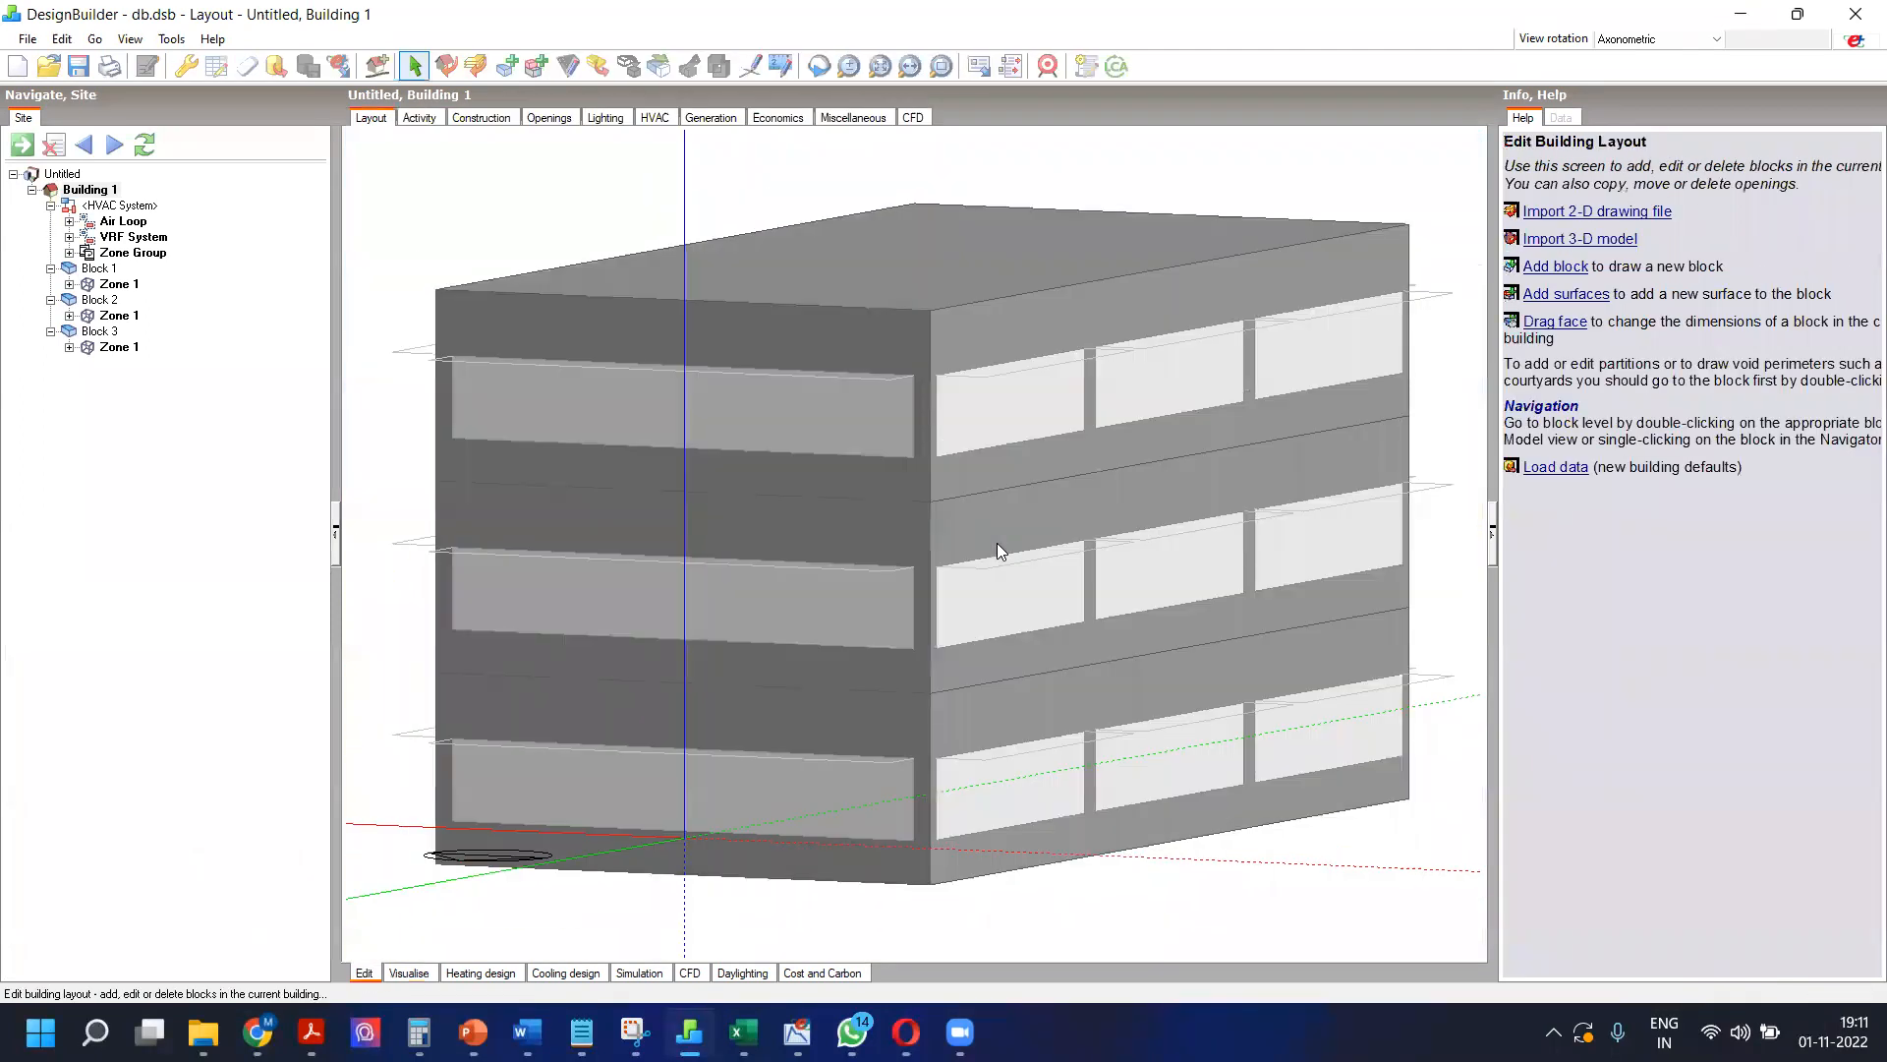
{"action": "middle_click_drag", "start_coordinate": [953, 597], "coordinate": [812, 759]}
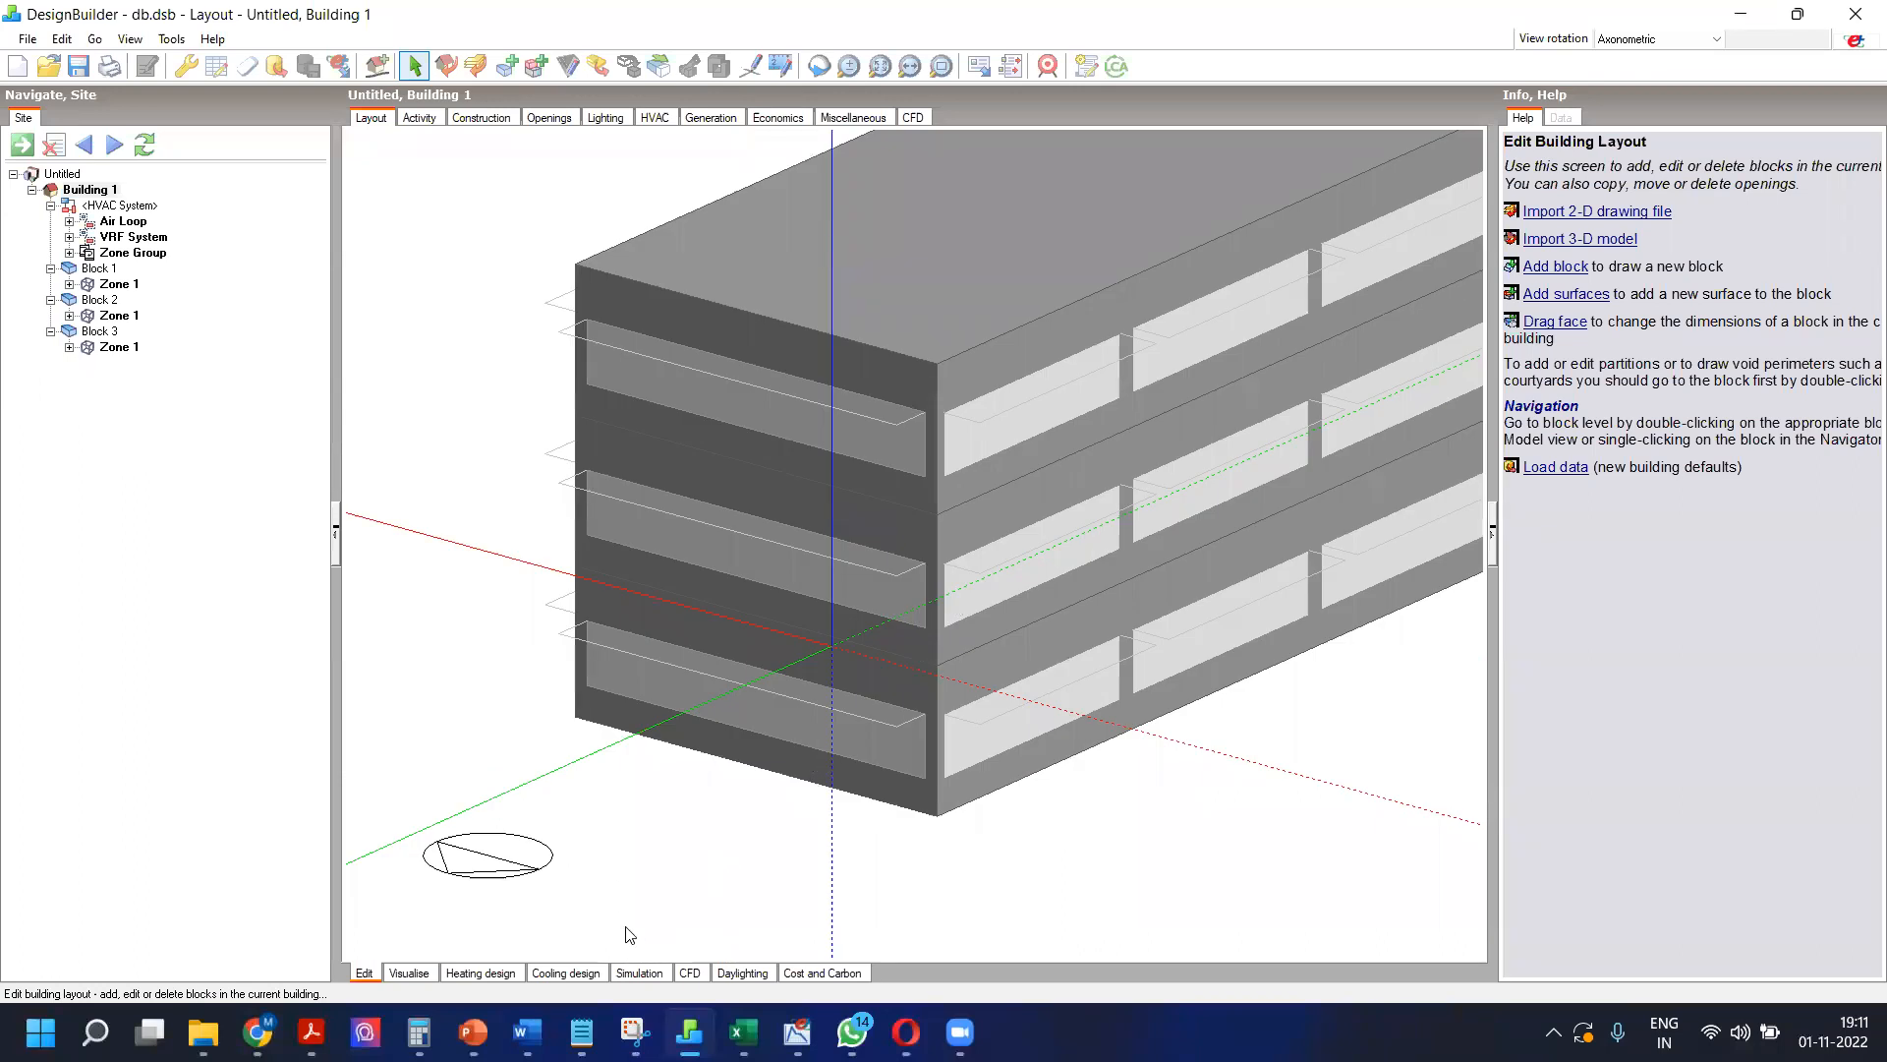
Step: Open the simulation calculation options for Building 1 and set the period to the summer typical week, 3 Jul to 9 Jul
{"action": "left_click", "coordinate": [639, 973]}
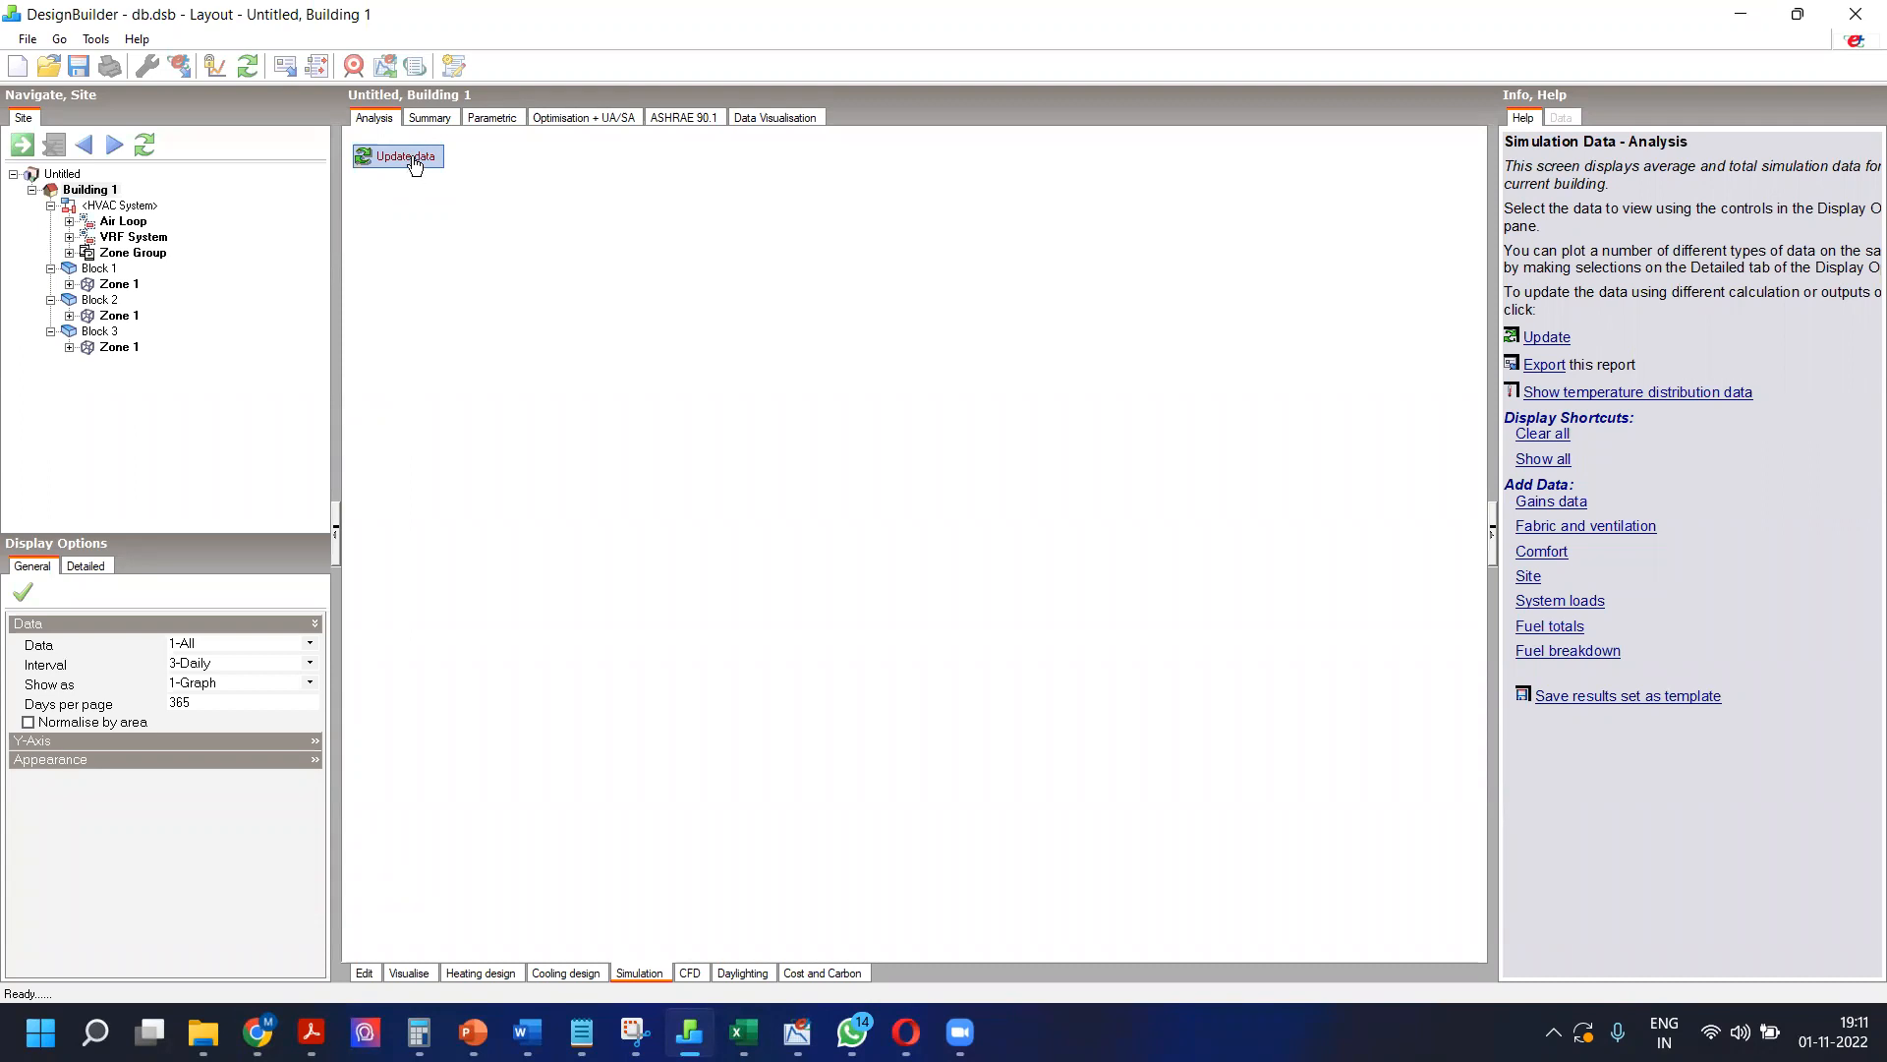
{"action": "left_click", "coordinate": [384, 158]}
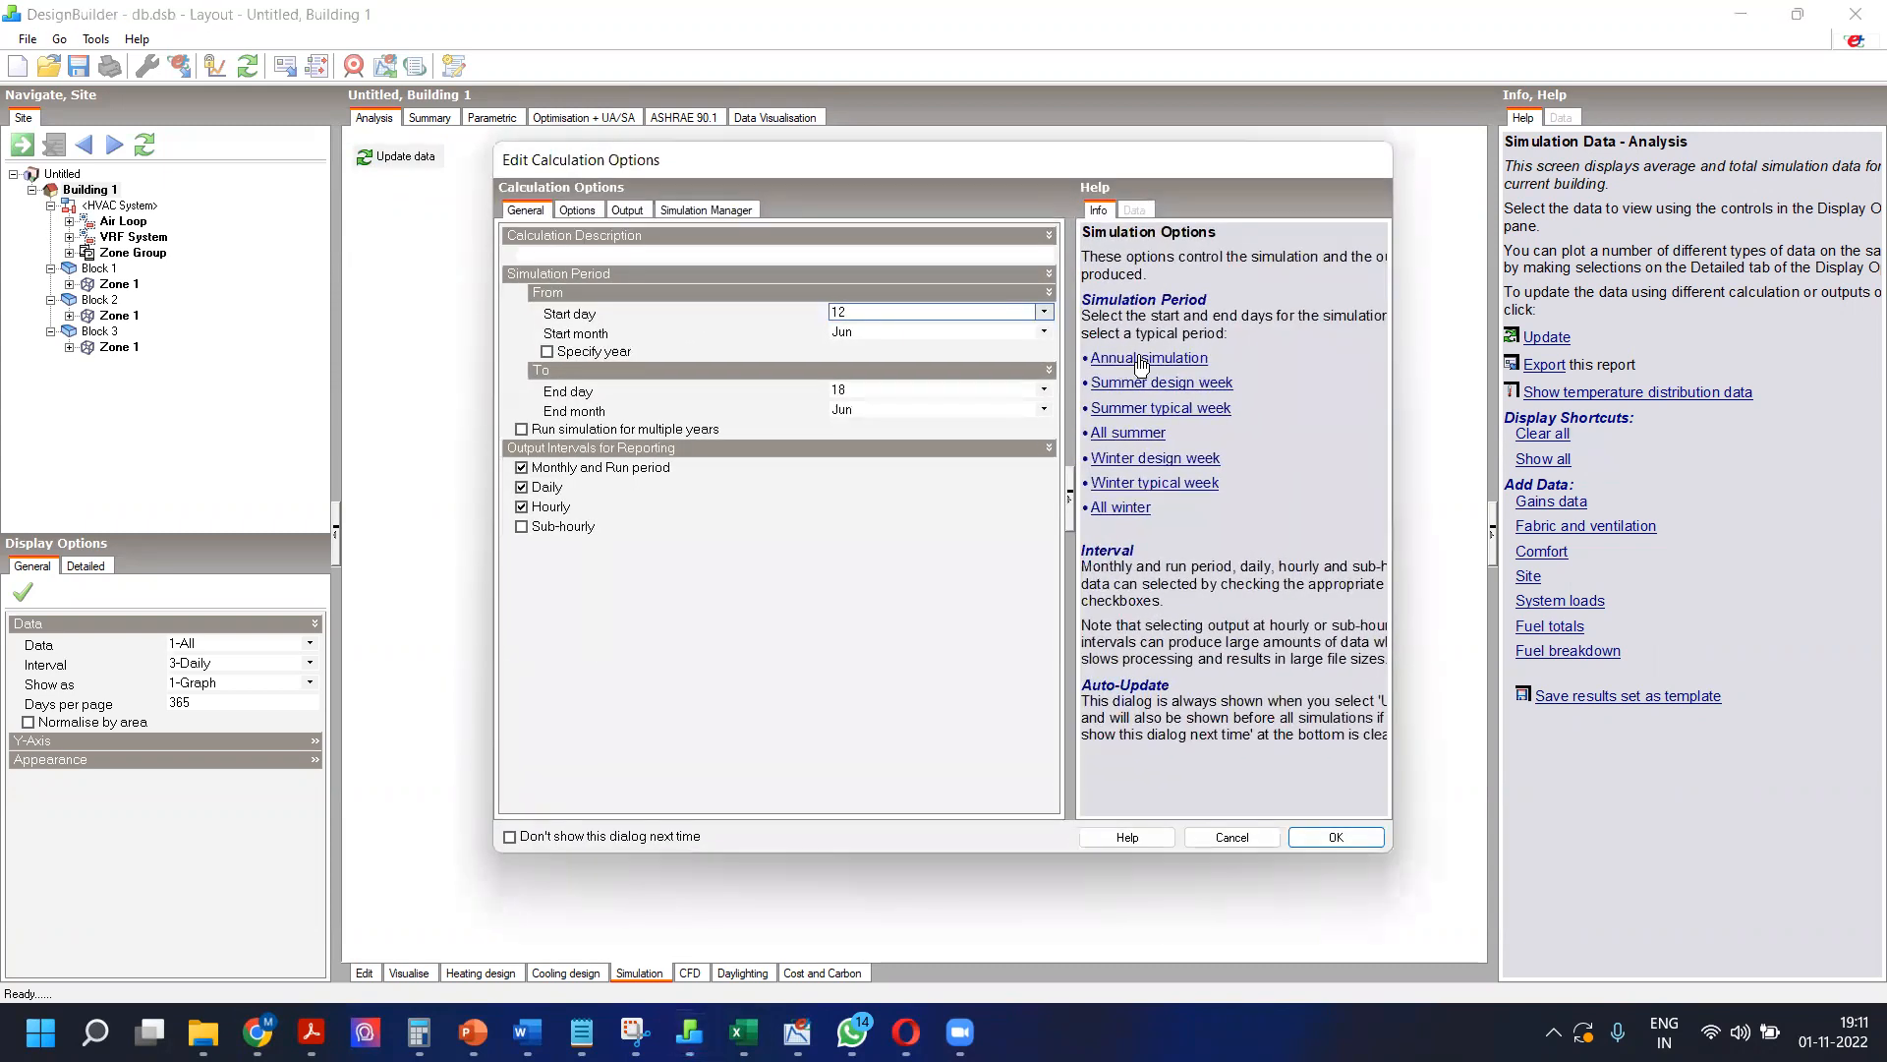
{"action": "left_click", "coordinate": [1142, 359]}
{"action": "left_click", "coordinate": [1142, 362]}
{"action": "left_click", "coordinate": [1152, 409]}
{"action": "left_click", "coordinate": [877, 335]}
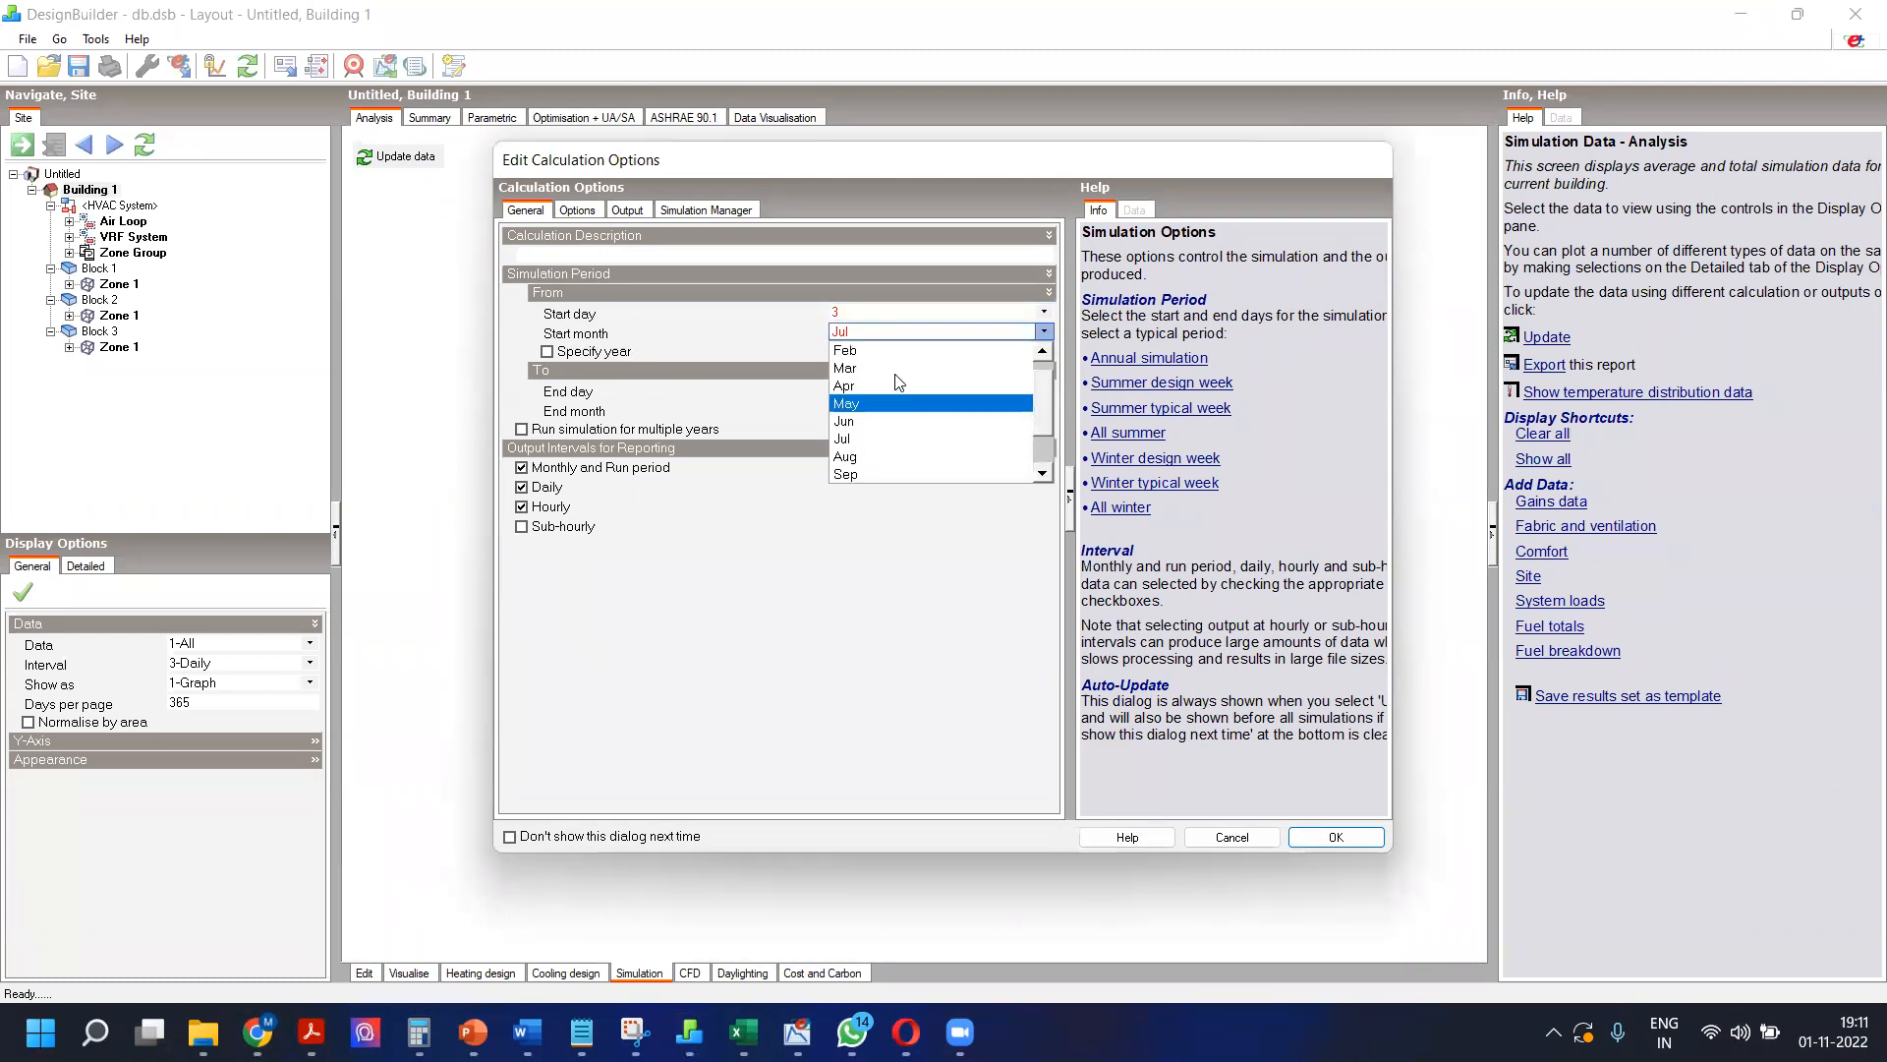
{"action": "left_click", "coordinate": [865, 439]}
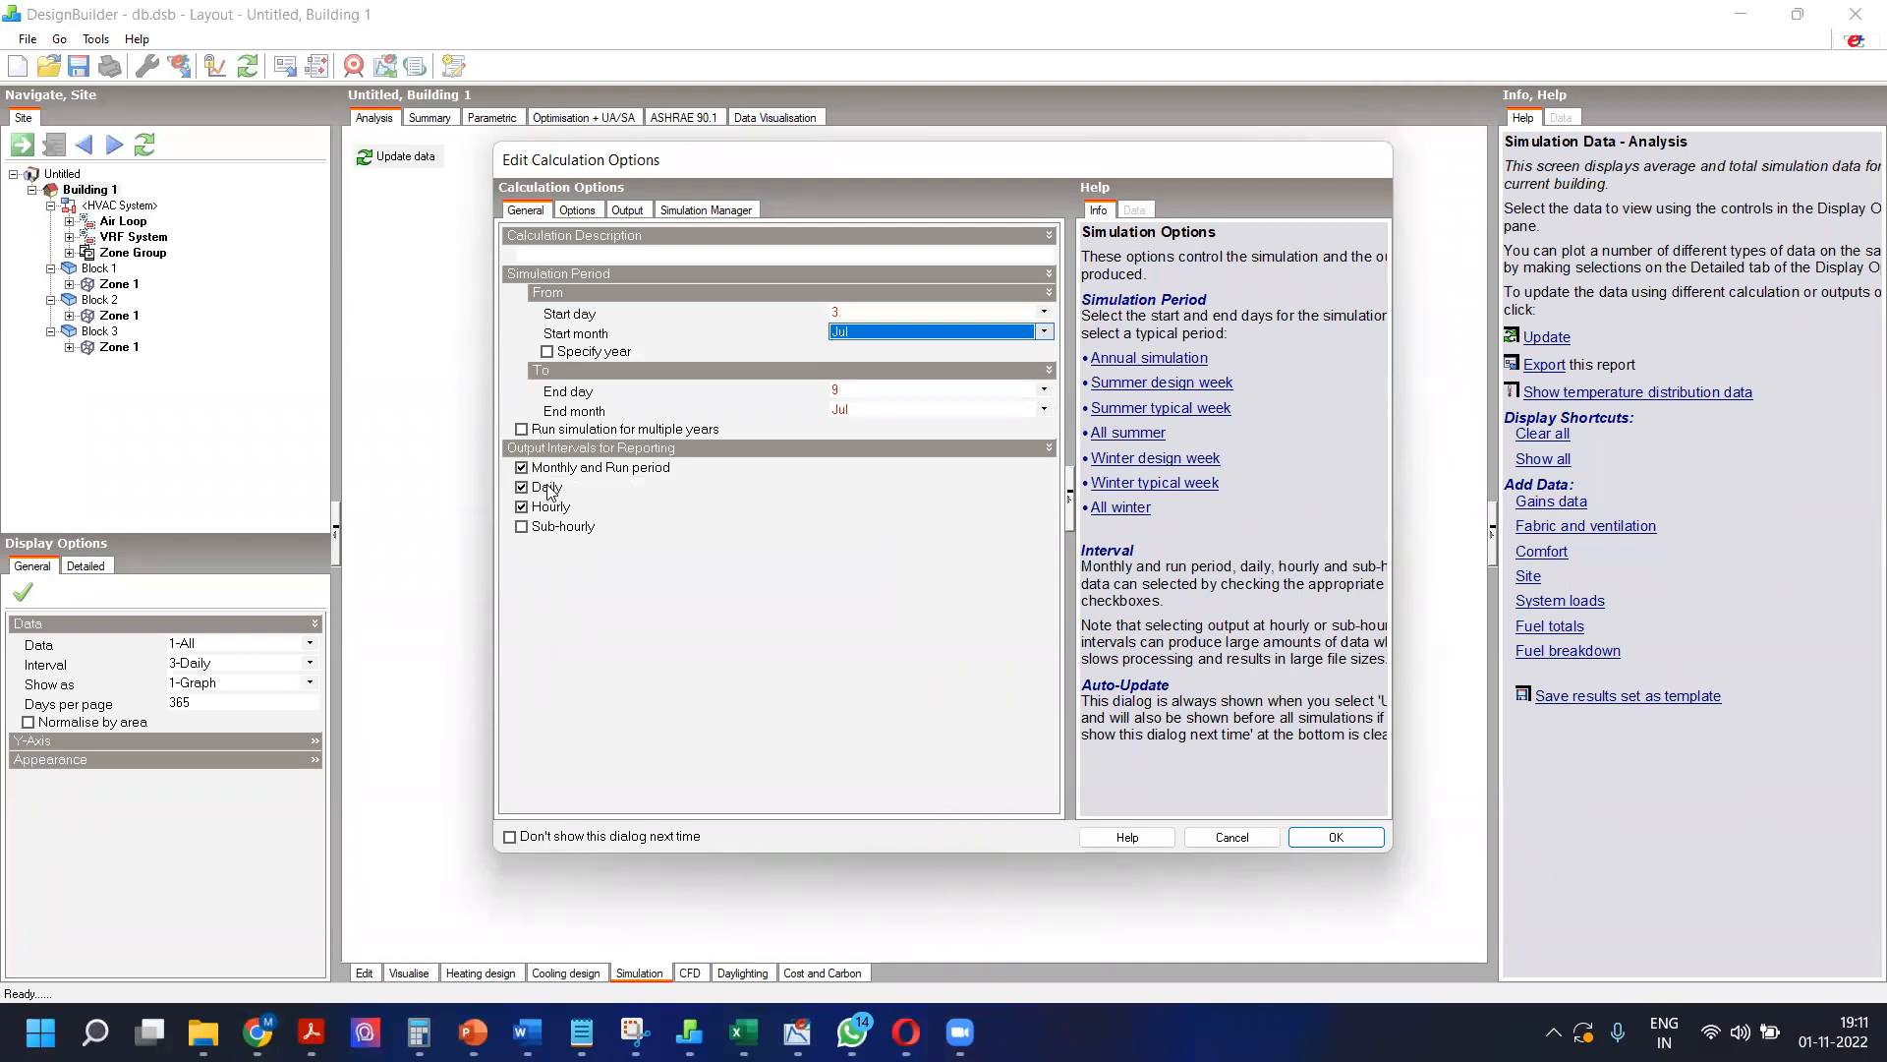
{"action": "left_click", "coordinate": [547, 489]}
{"action": "left_click", "coordinate": [546, 487]}
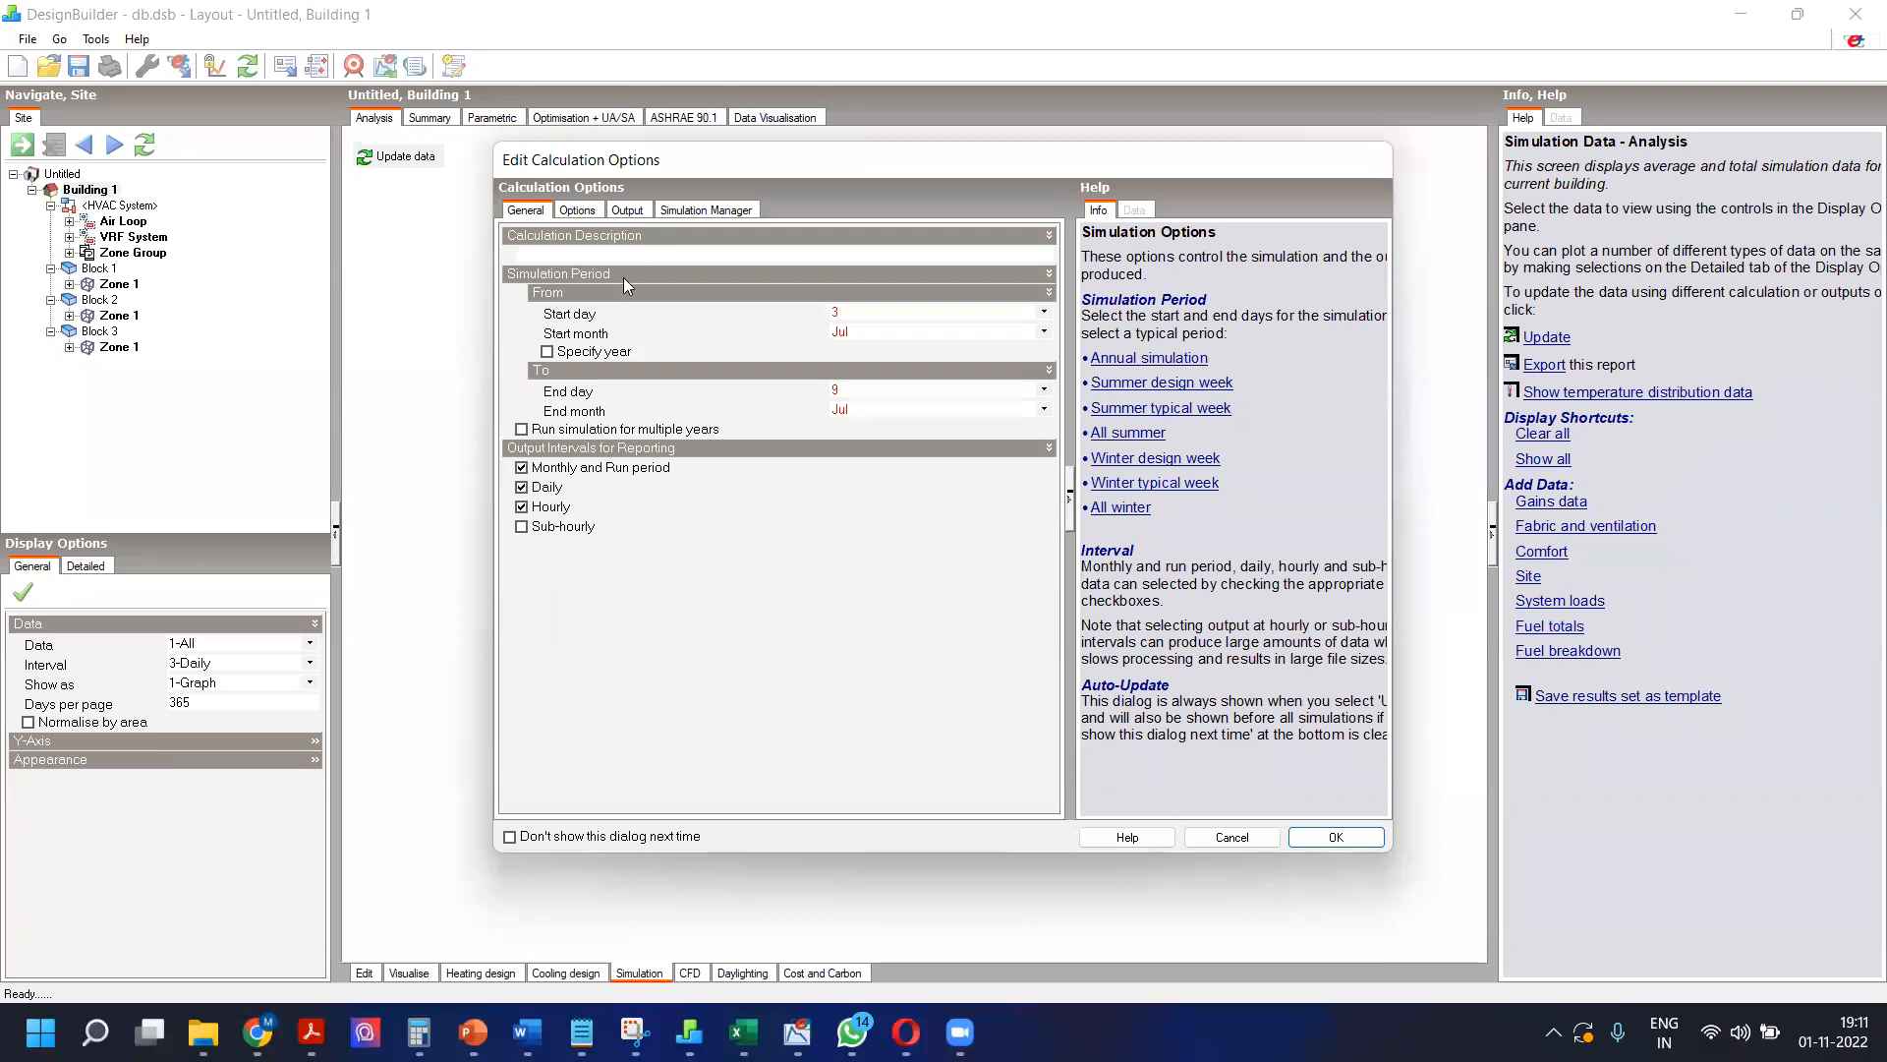
Step: Try the Store surface output option in the simulation's output data and switch it back off
{"action": "left_click", "coordinate": [625, 212]}
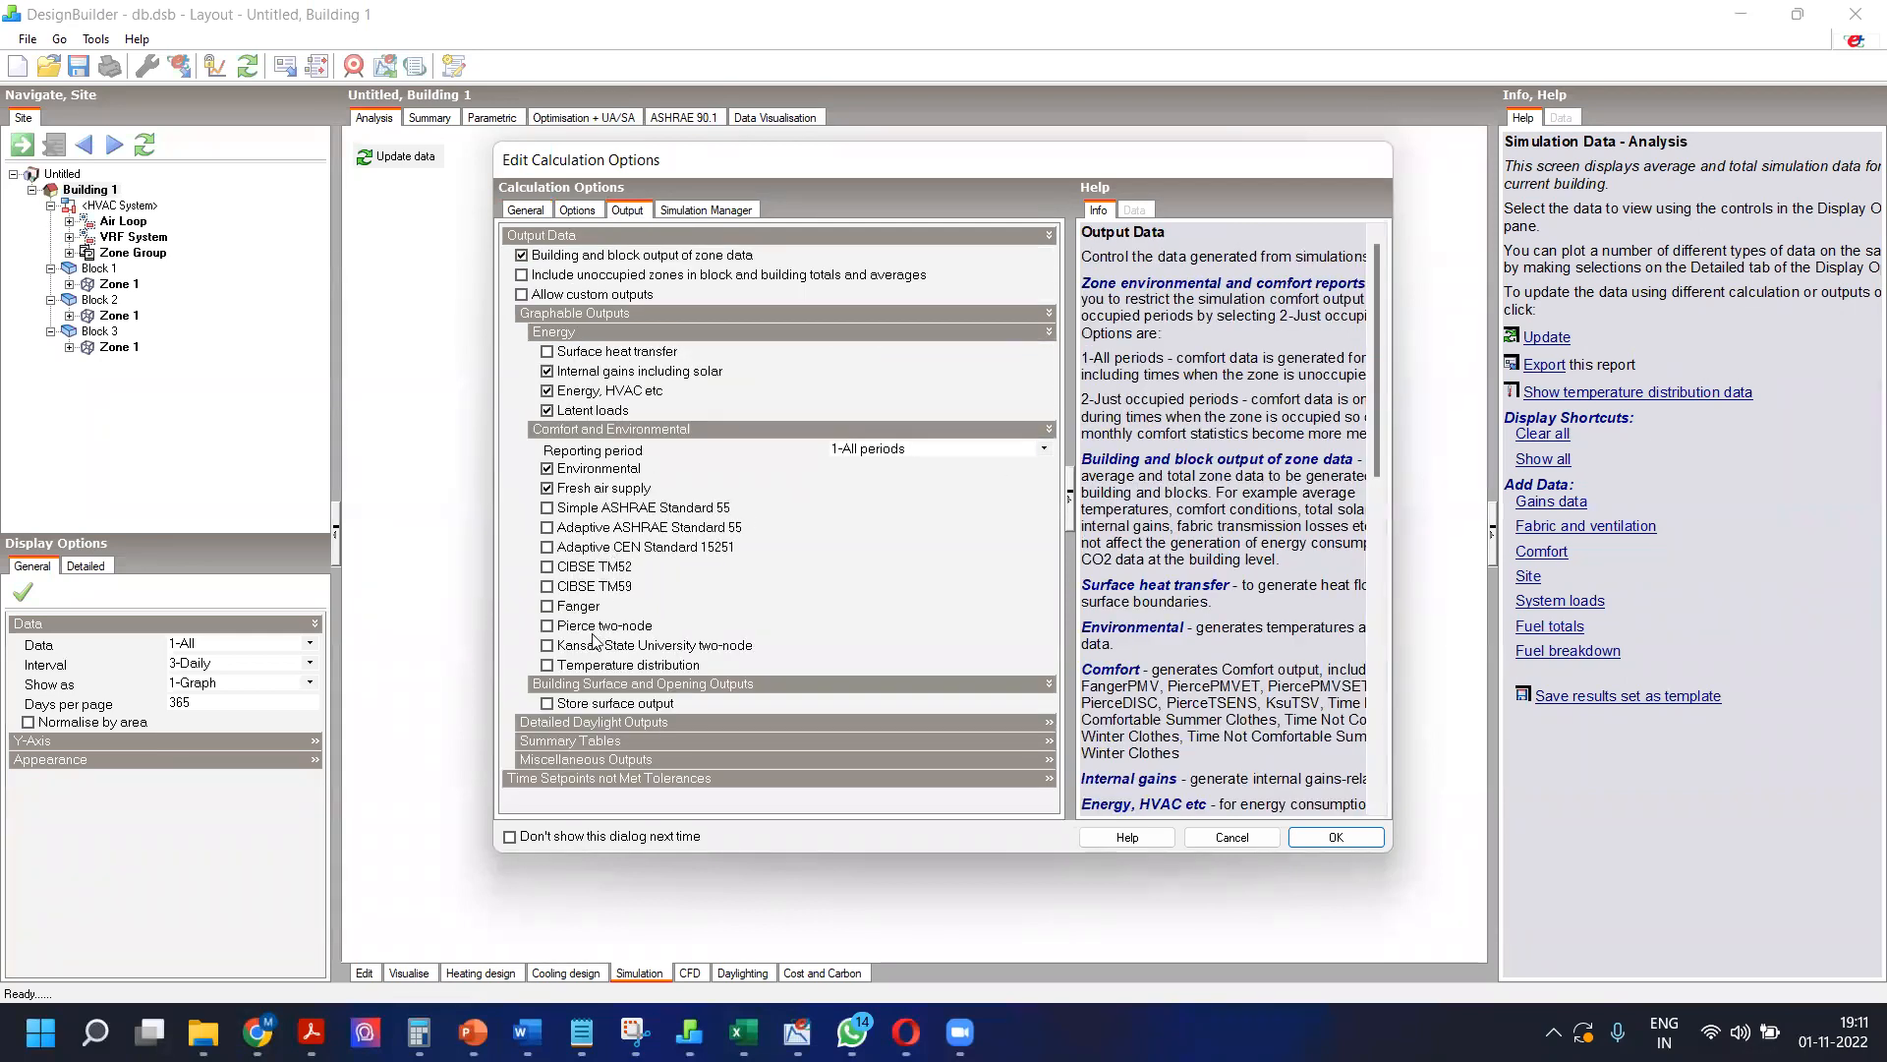
{"action": "left_click", "coordinate": [547, 528]}
{"action": "left_click", "coordinate": [577, 707]}
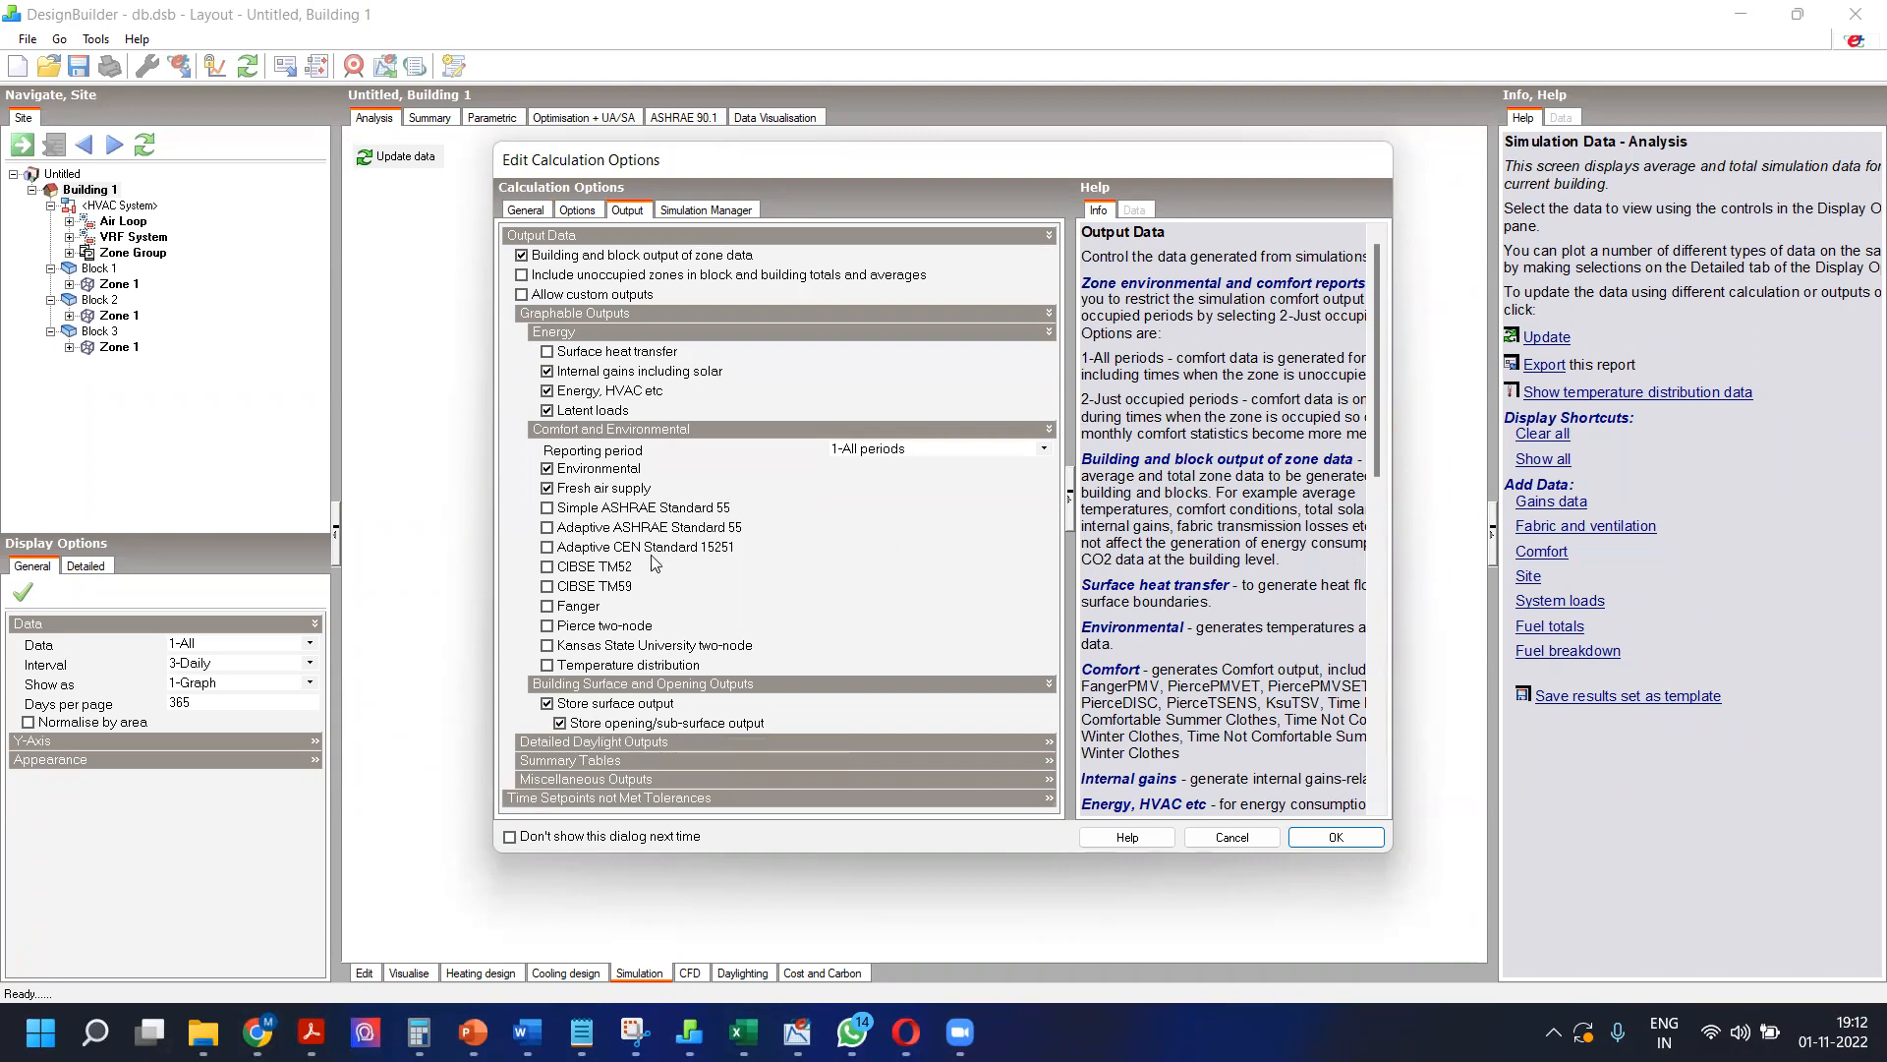
{"action": "left_click", "coordinate": [567, 707]}
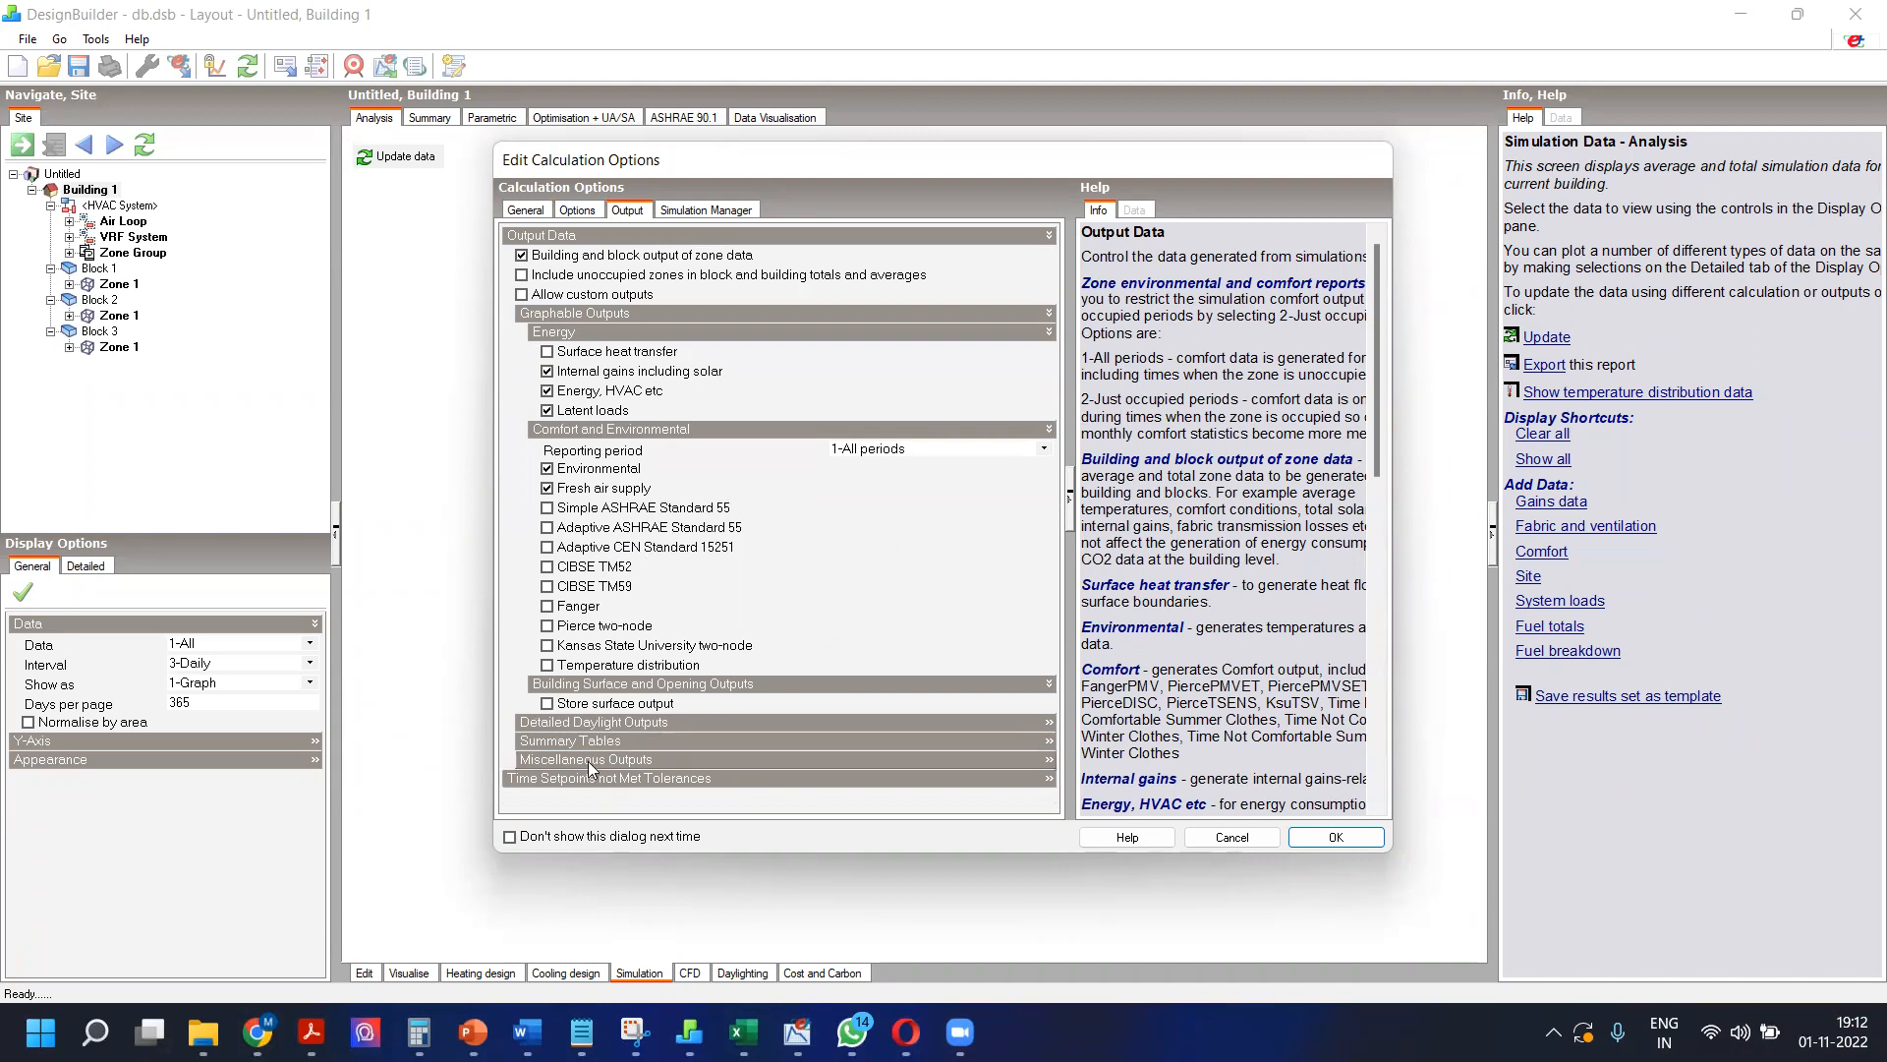
Step: Examine the available summary tables, annual reports and miscellaneous outputs in the simulation's output options
{"action": "left_click", "coordinate": [601, 743]}
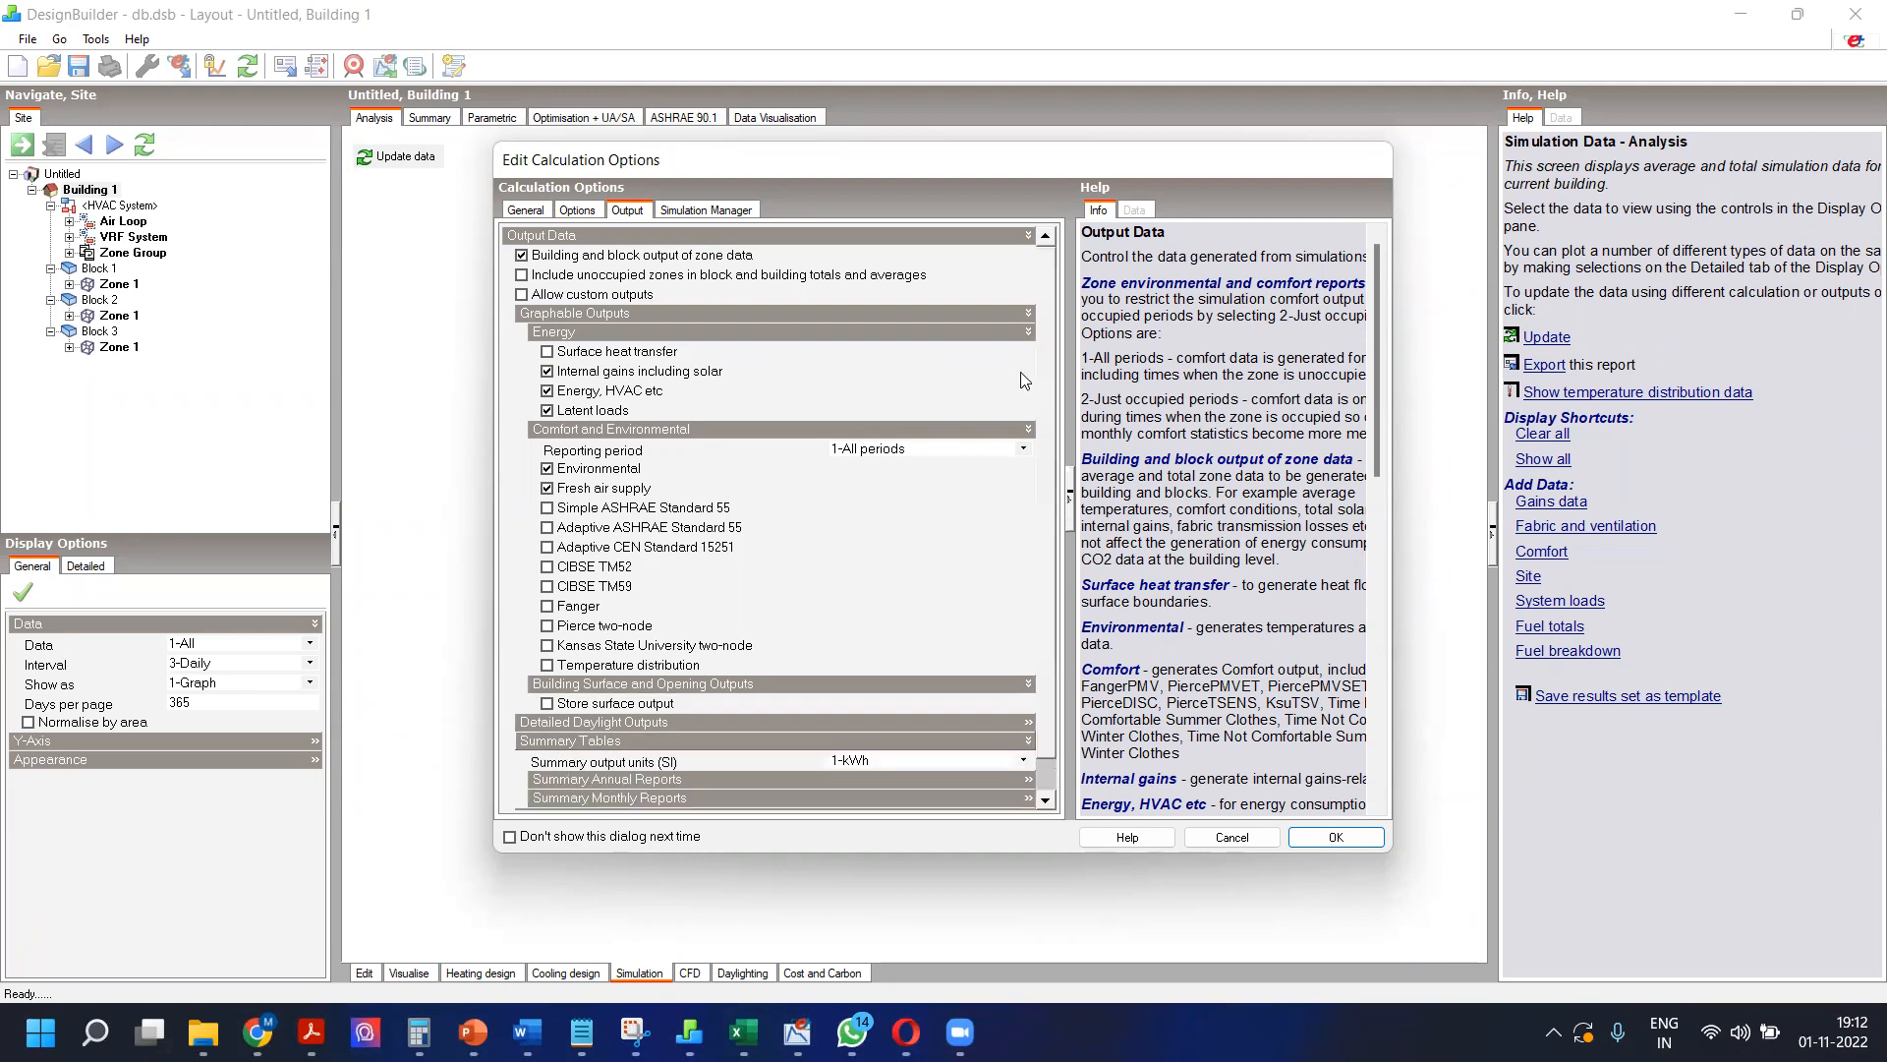
{"action": "scroll", "coordinate": [1044, 413], "scroll_direction": "down", "scroll_amount": 1}
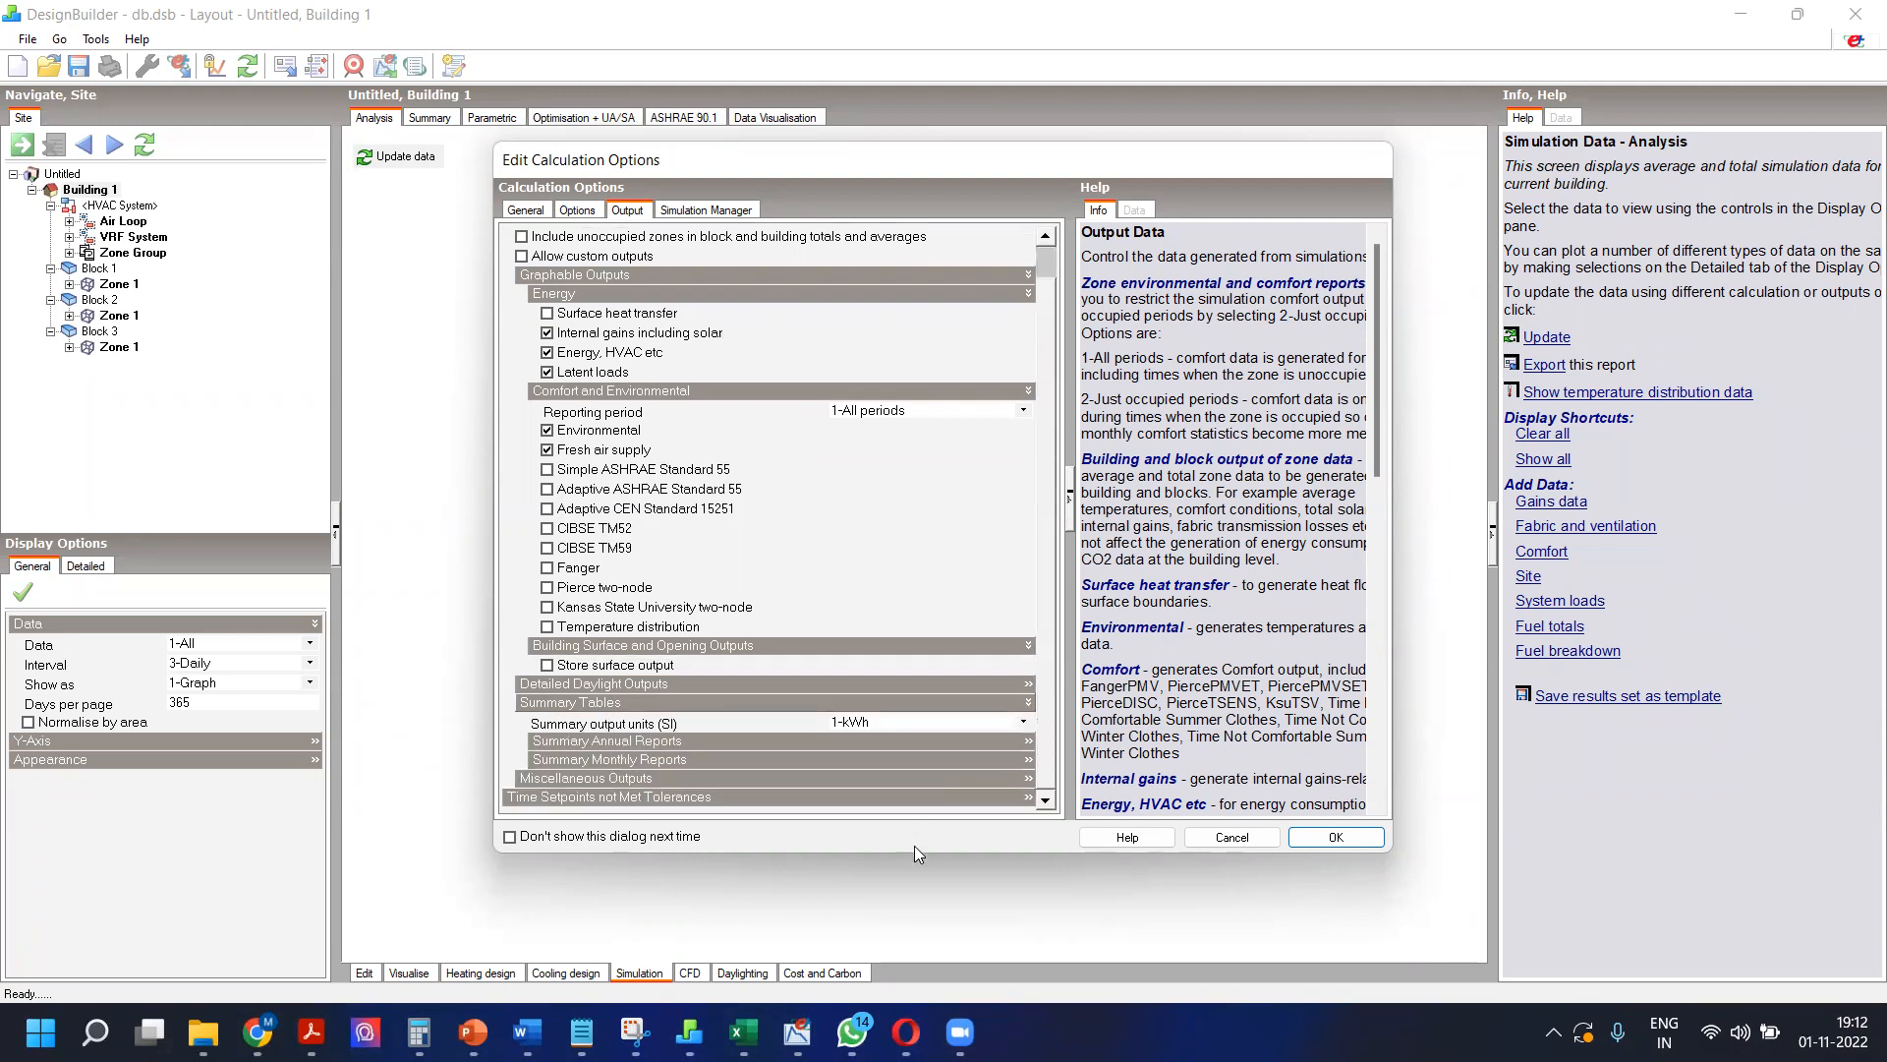
{"action": "left_click_drag", "start_coordinate": [912, 857], "coordinate": [912, 971]}
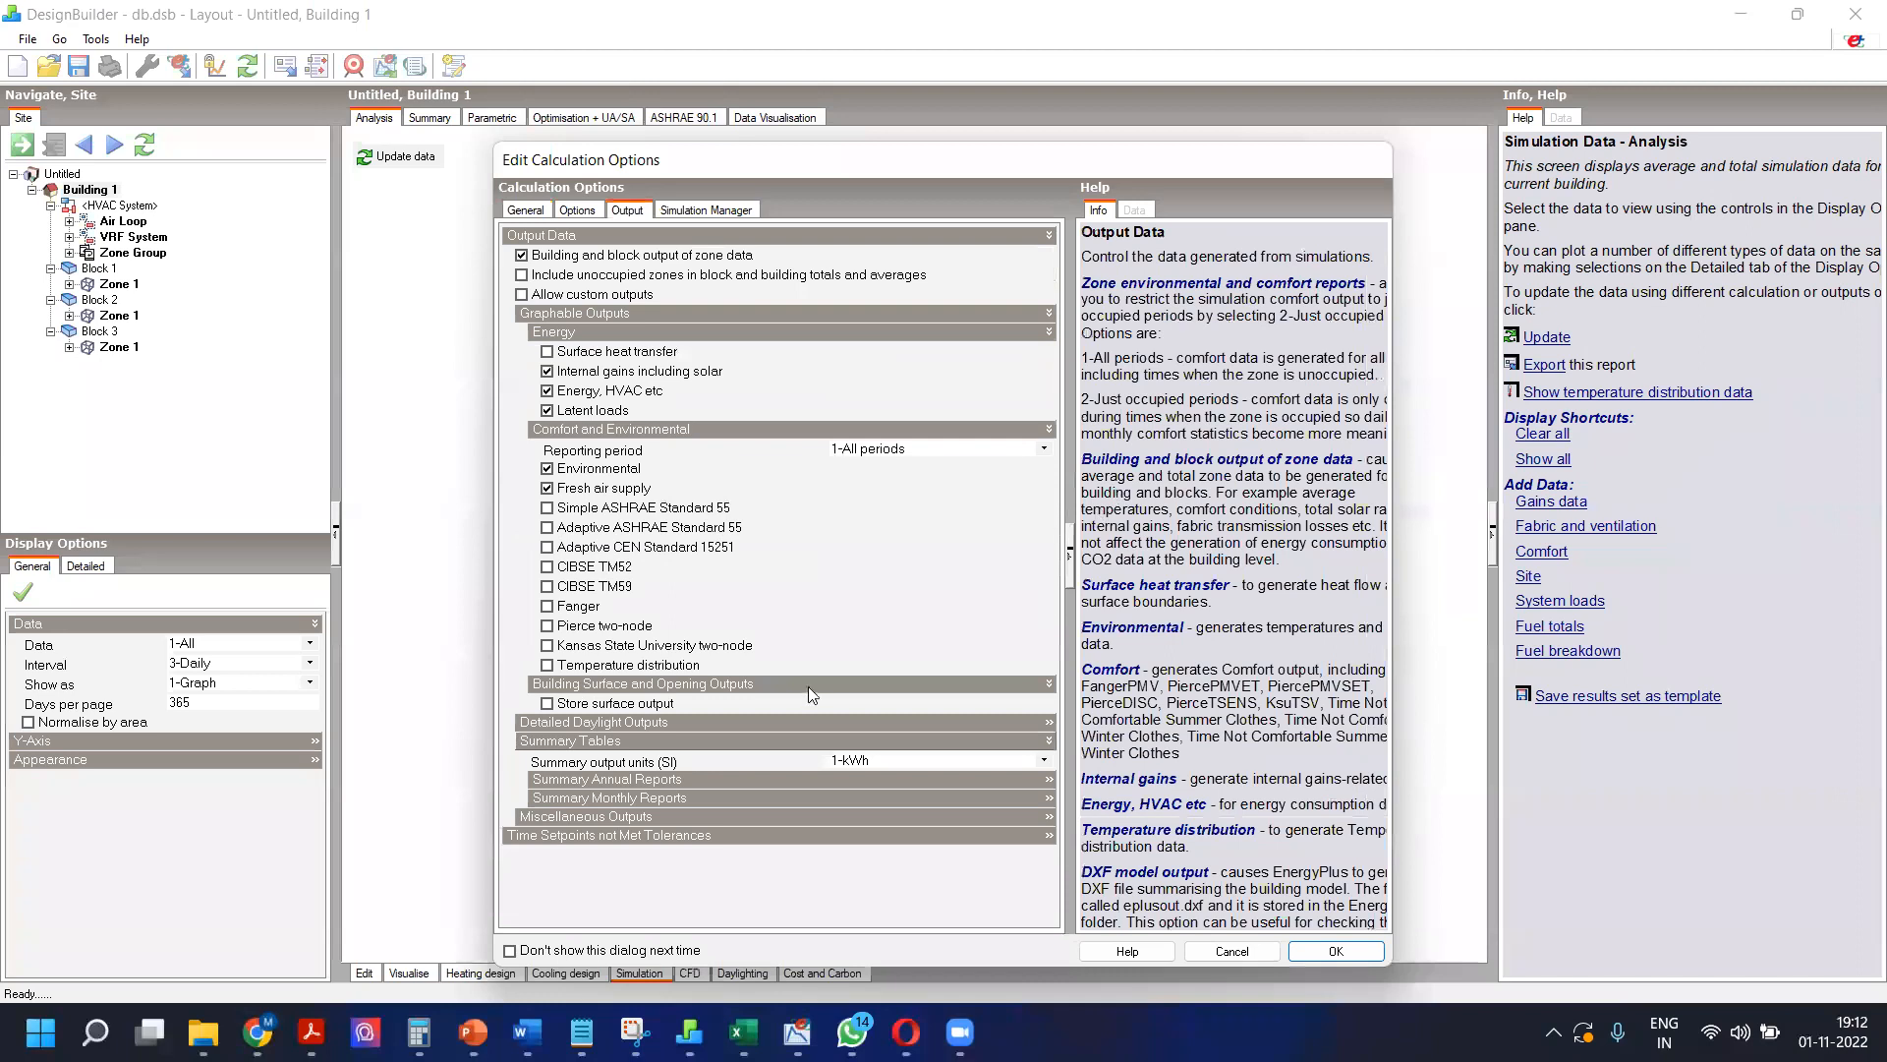
{"action": "left_click", "coordinate": [653, 778]}
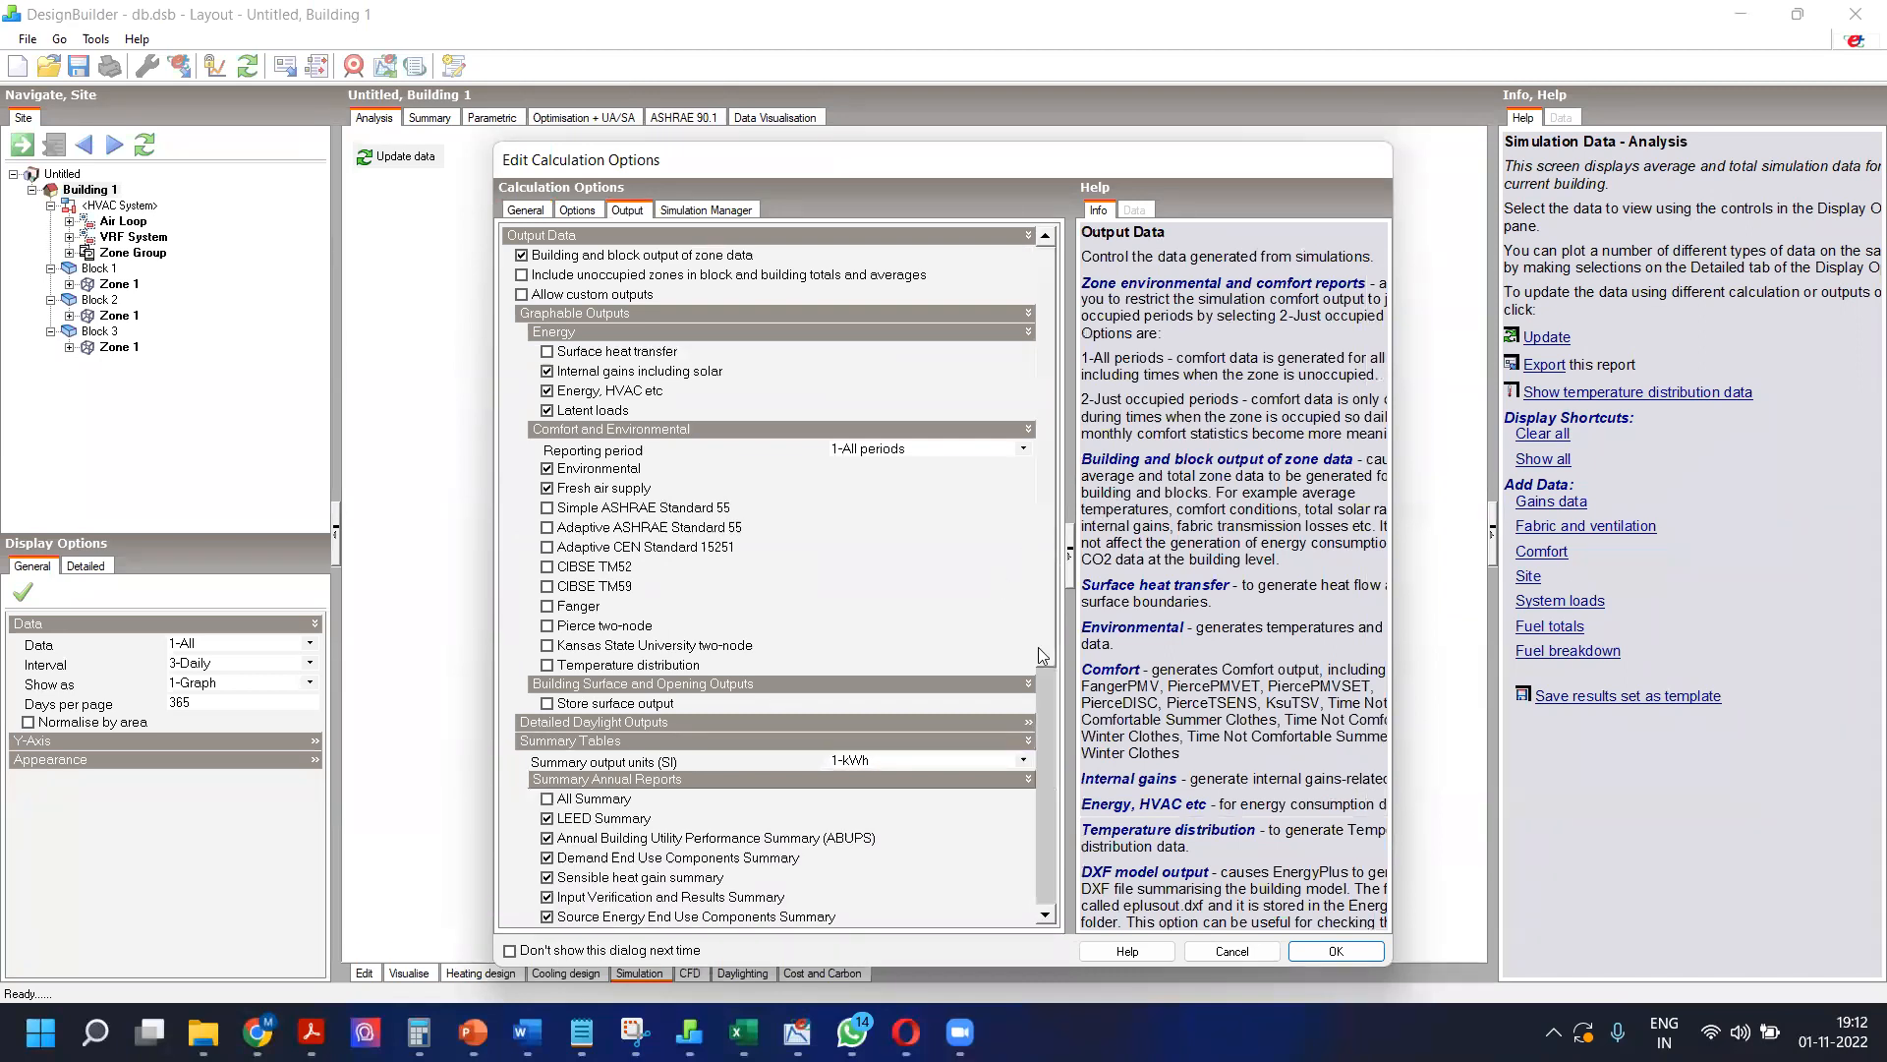
{"action": "scroll", "coordinate": [1030, 749], "scroll_direction": "down", "scroll_amount": 5}
{"action": "scroll", "coordinate": [1030, 749], "scroll_direction": "down", "scroll_amount": 2}
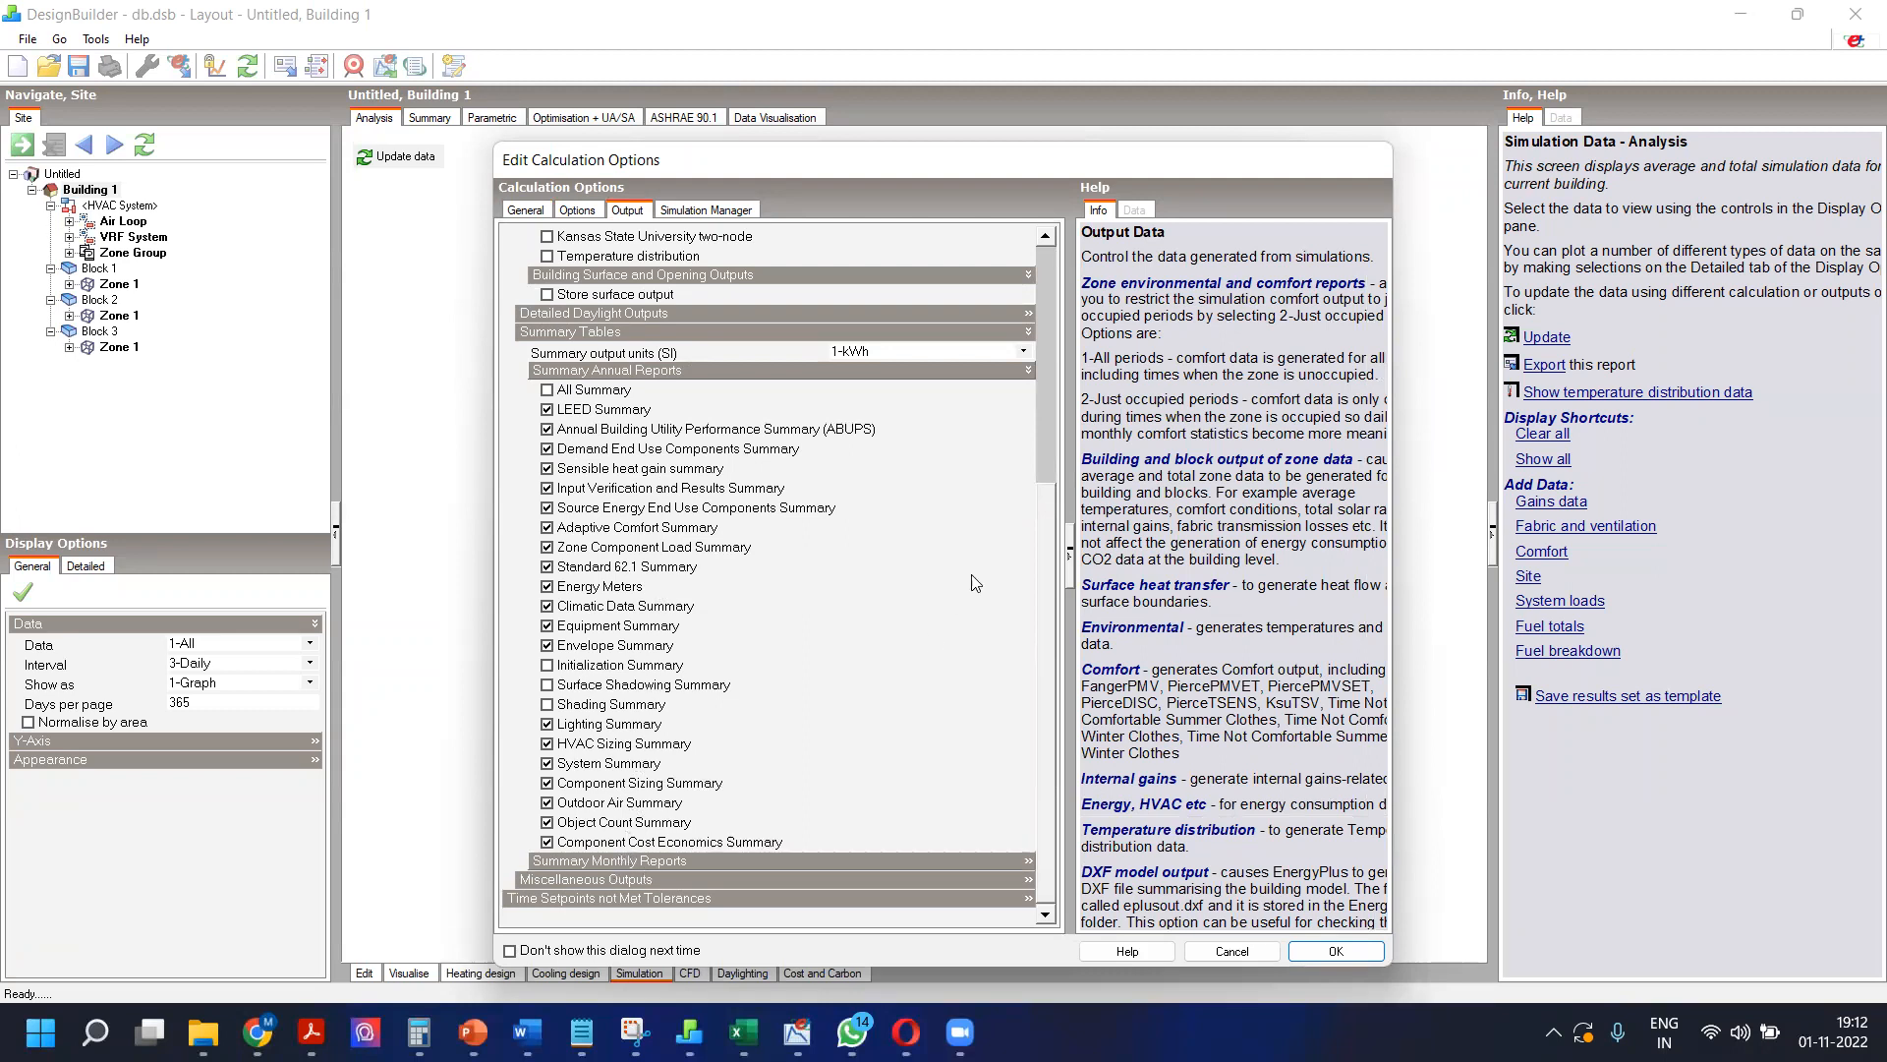
{"action": "left_click", "coordinate": [629, 879]}
{"action": "scroll", "coordinate": [606, 767], "scroll_direction": "down", "scroll_amount": 1}
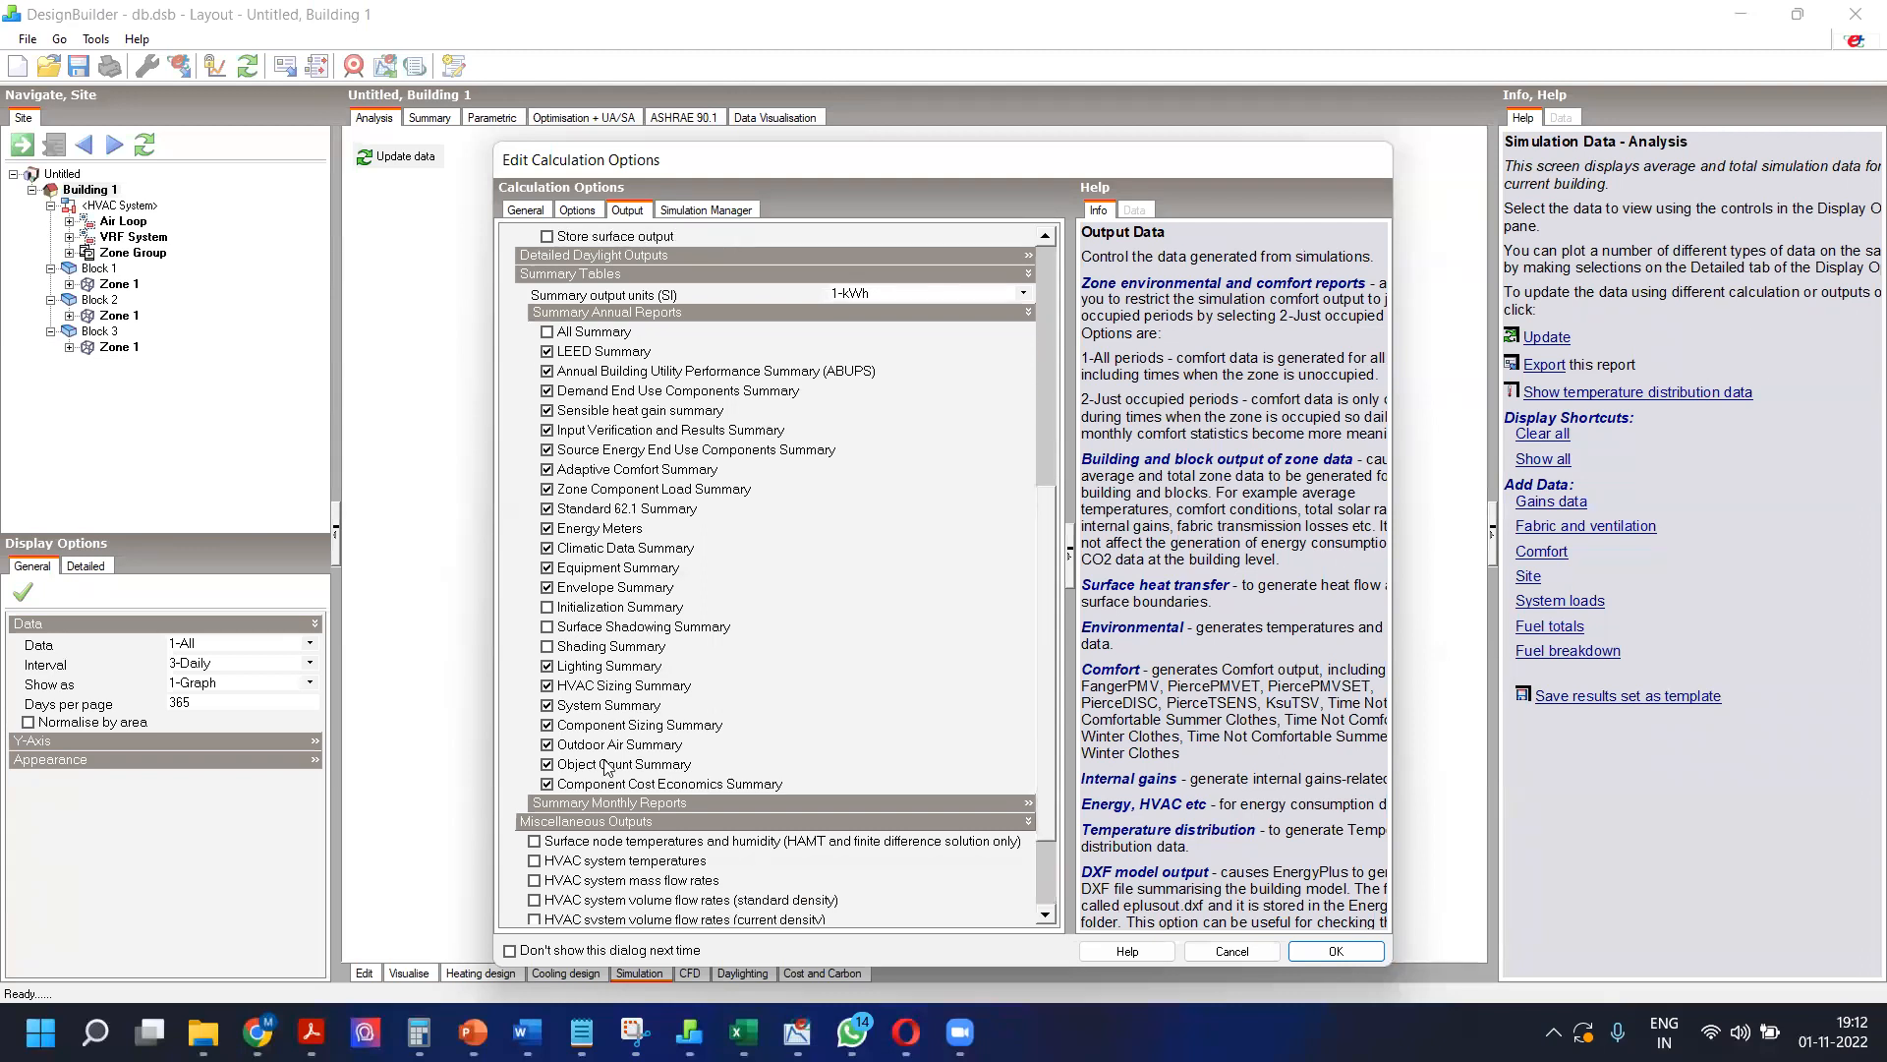
{"action": "scroll", "coordinate": [608, 767], "scroll_direction": "down", "scroll_amount": 2}
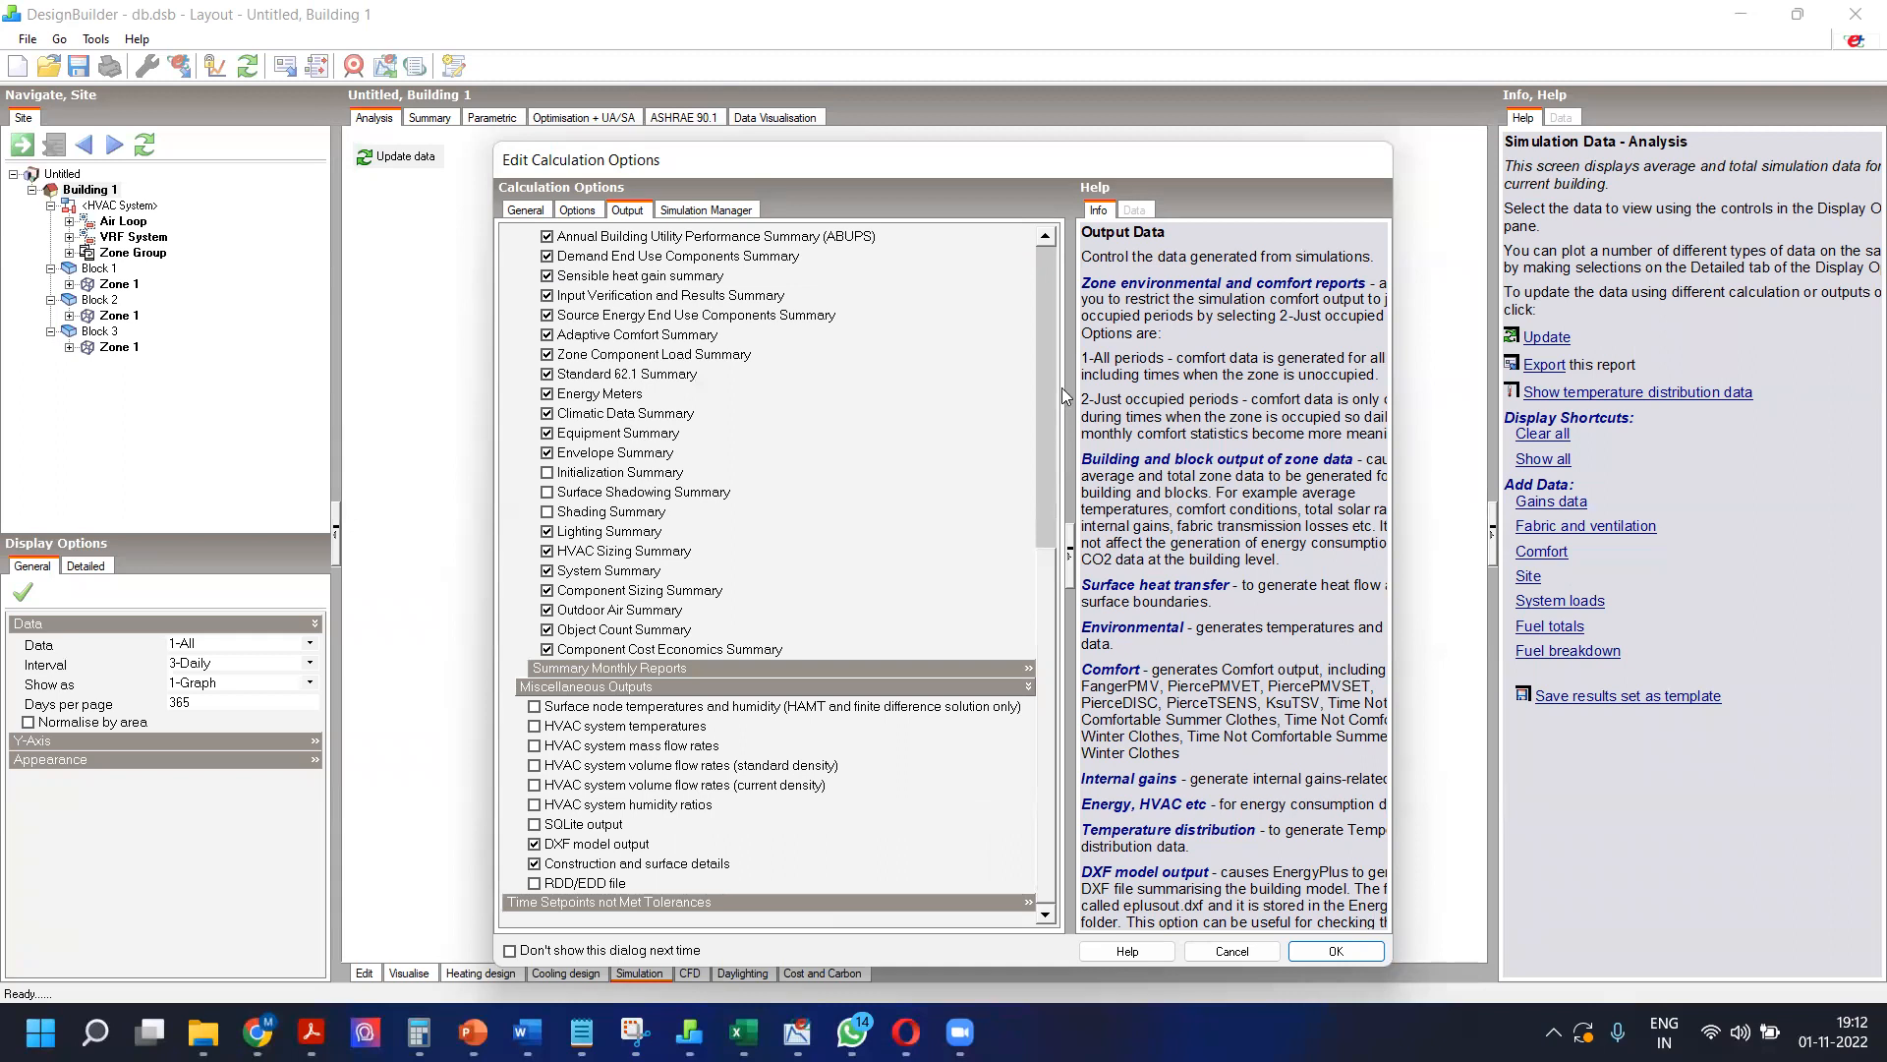
{"action": "scroll", "coordinate": [1063, 395], "scroll_direction": "up", "scroll_amount": 7}
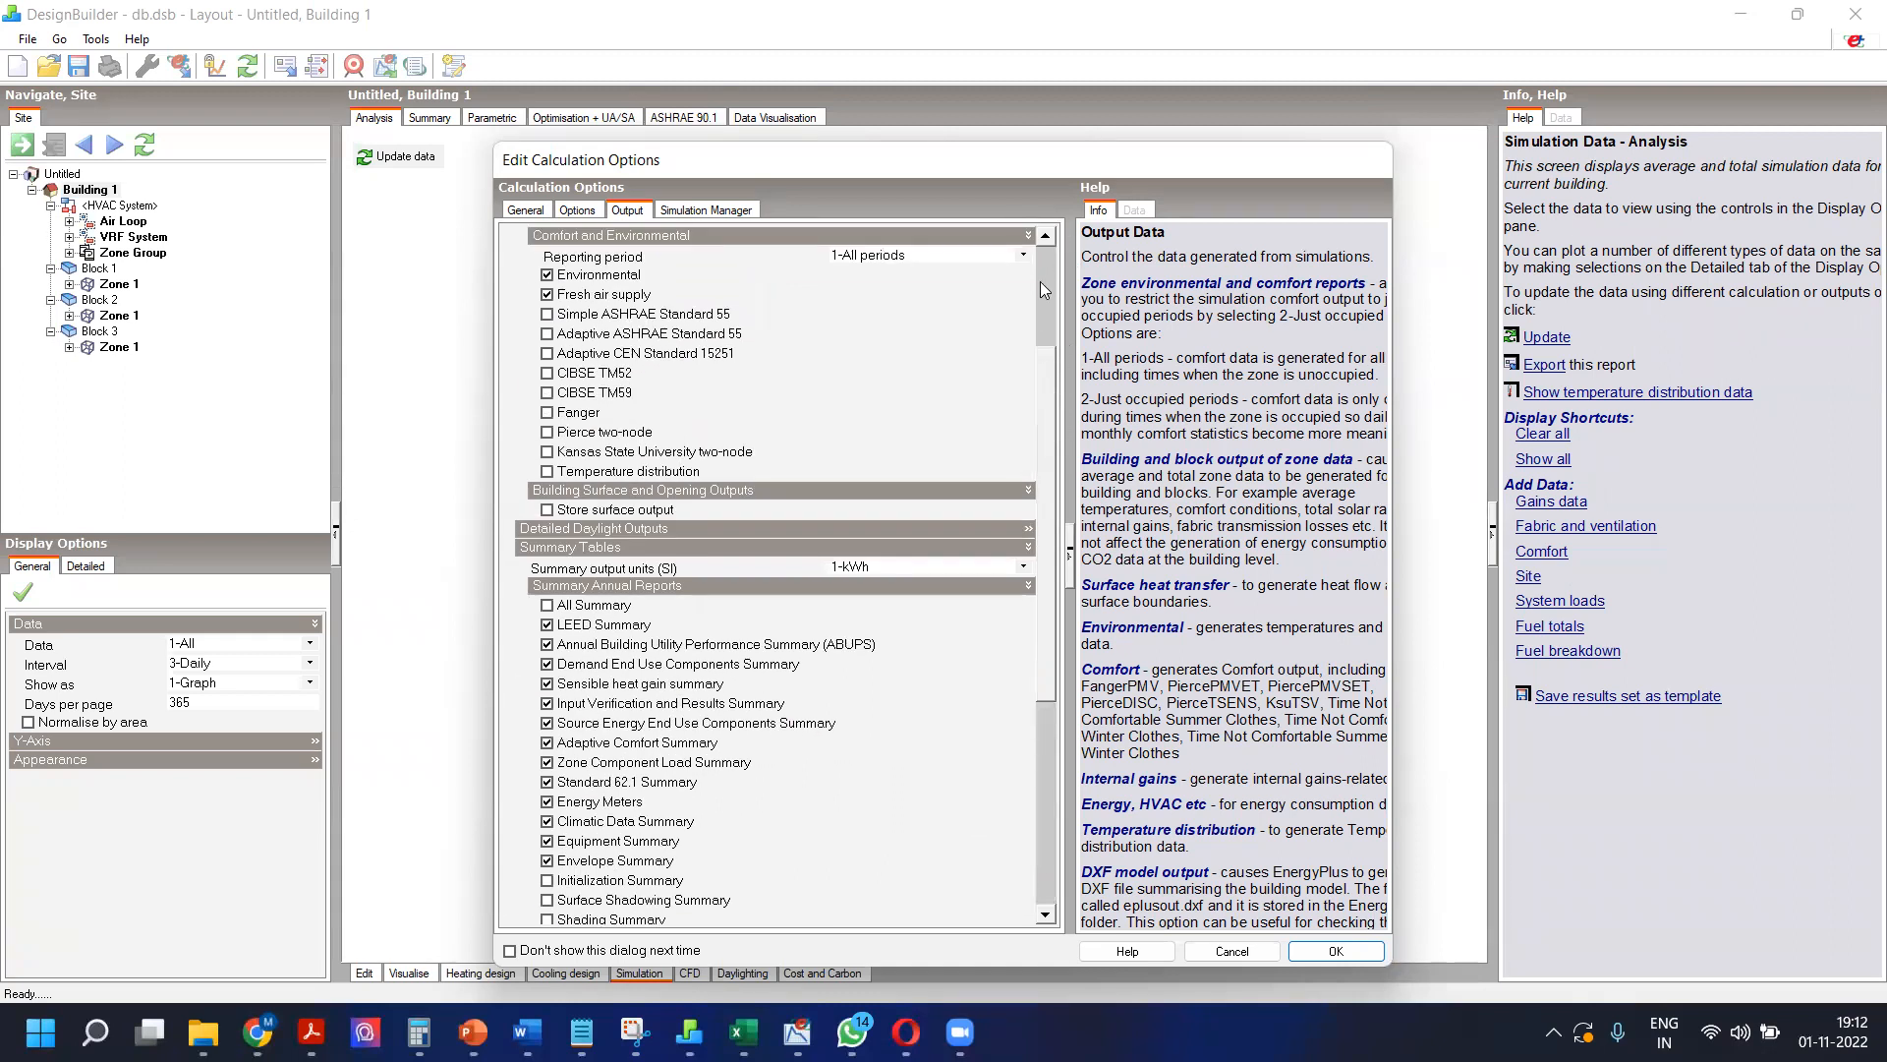
{"action": "scroll", "coordinate": [1039, 282], "scroll_direction": "up", "scroll_amount": 4}
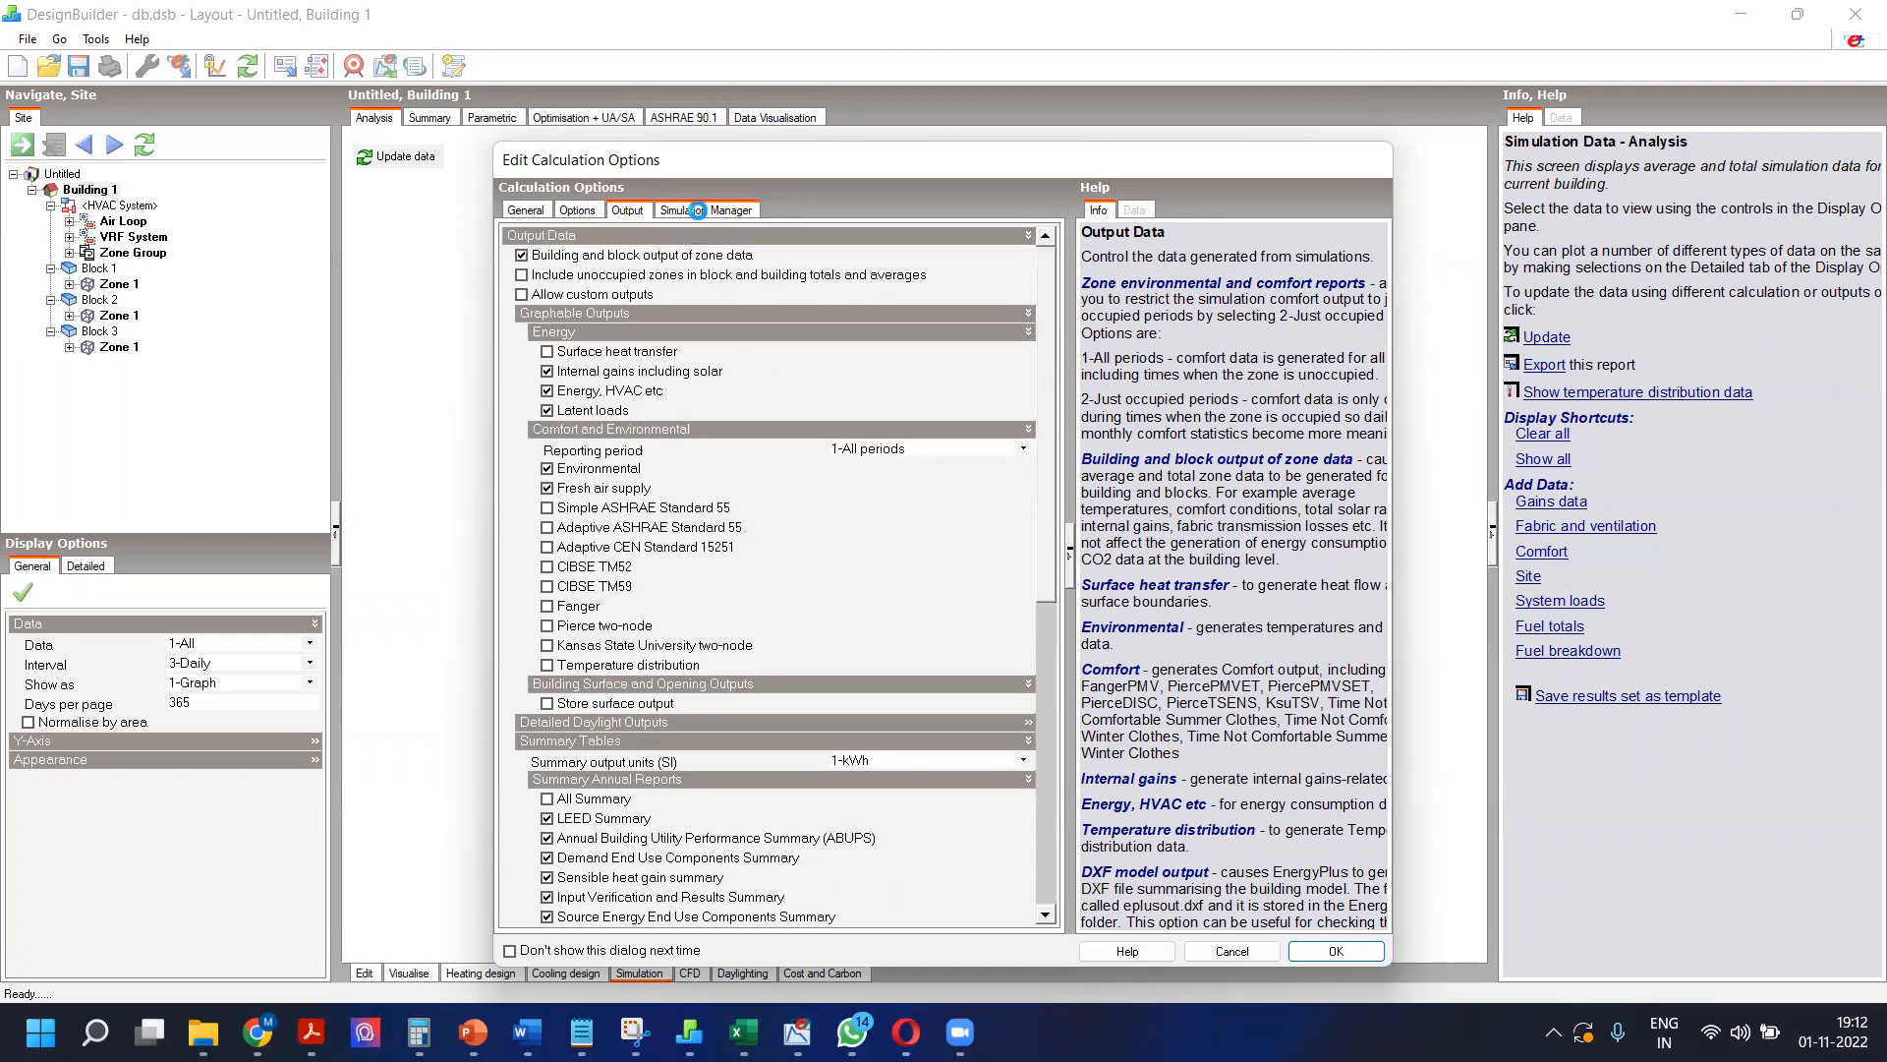
Step: Review the Simulation Manager options and run the simulation with EnergyPlus on localhost
{"action": "left_click", "coordinate": [698, 210]}
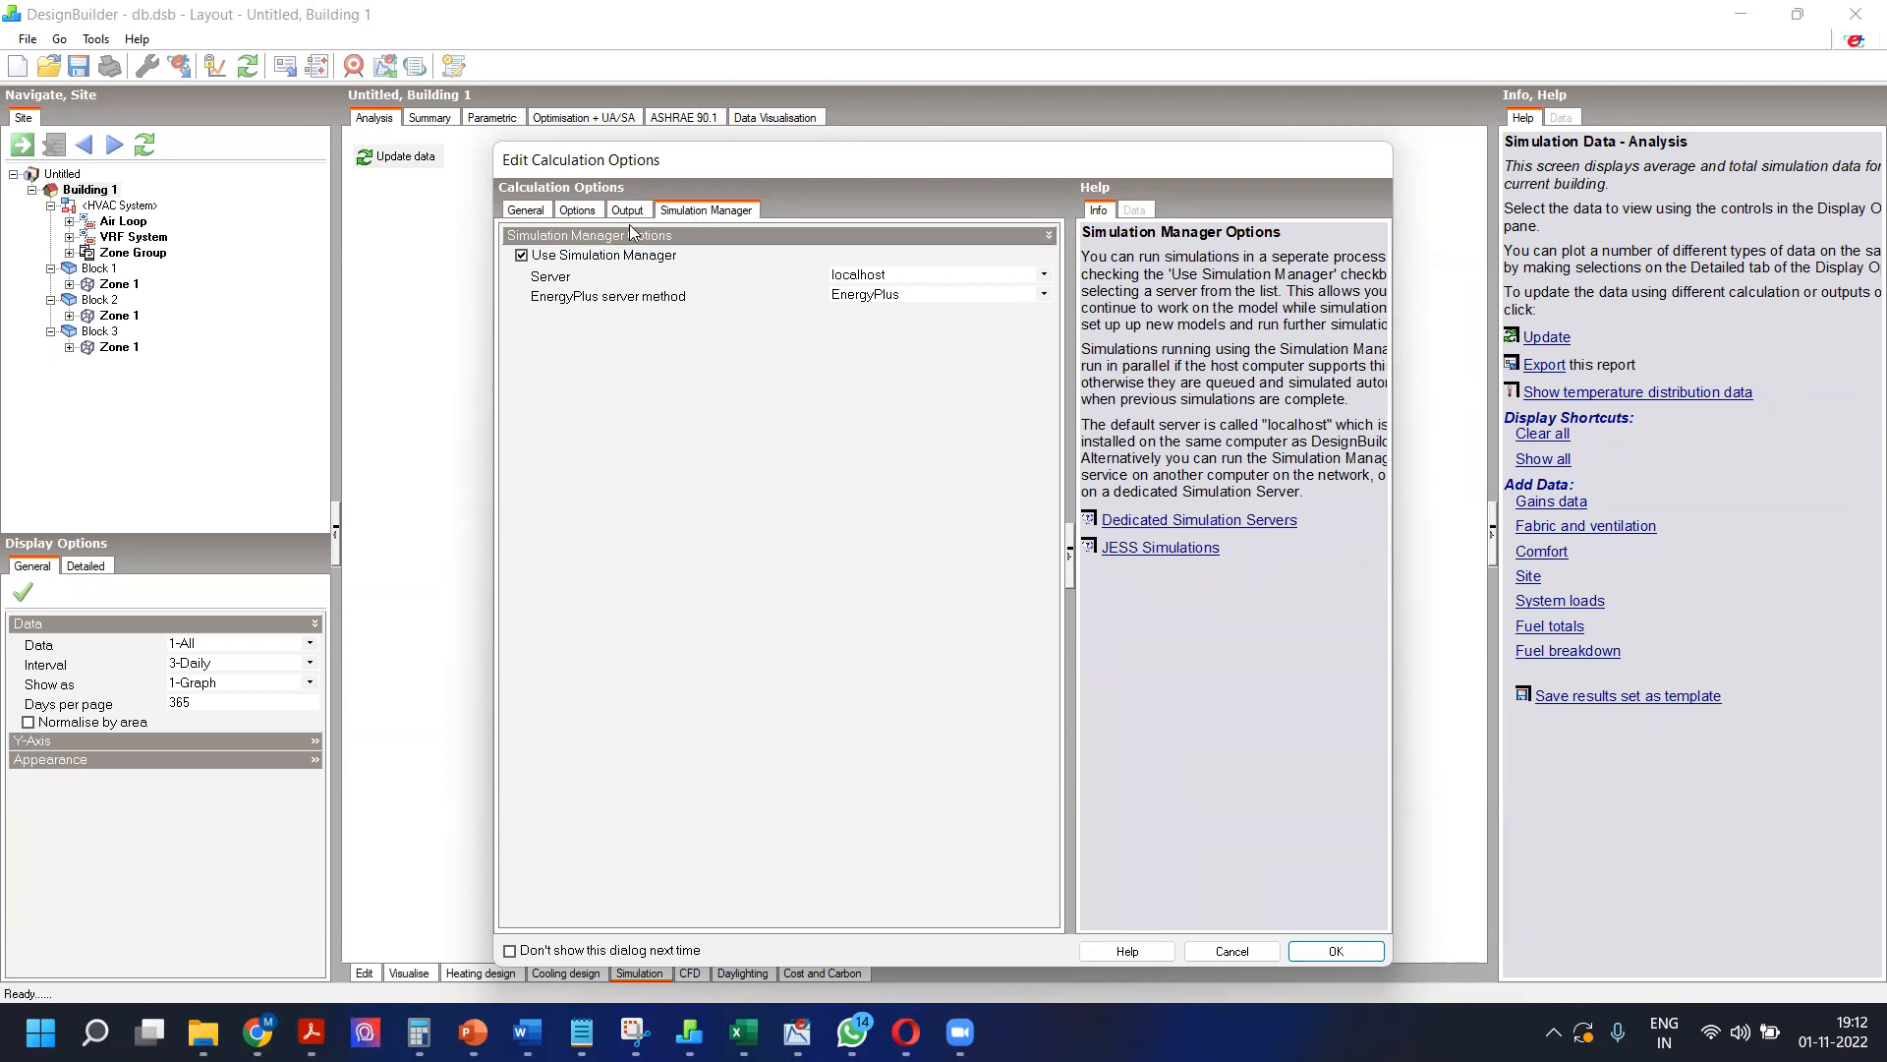
{"action": "mouse_move", "coordinate": [843, 158]}
{"action": "left_mouse_down"}
{"action": "mouse_move", "coordinate": [773, 61]}
{"action": "mouse_move", "coordinate": [814, 154]}
{"action": "left_mouse_up"}
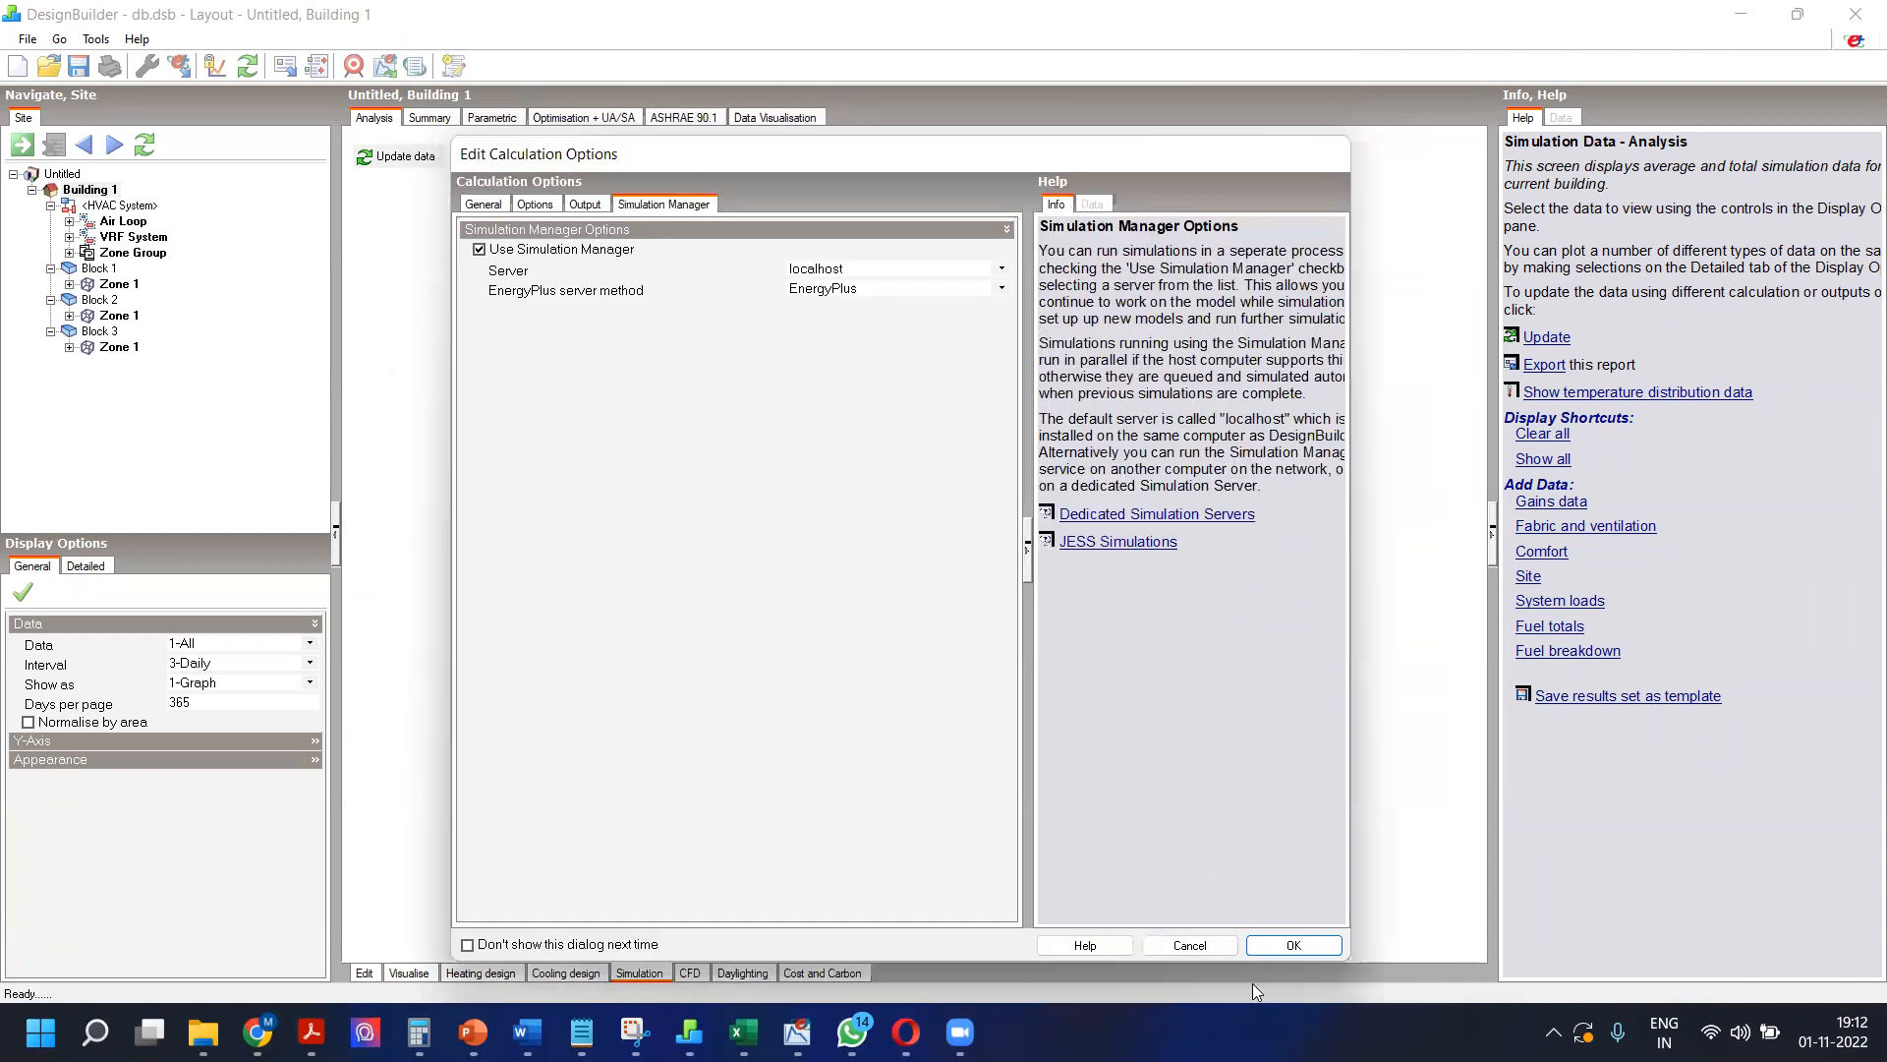
{"action": "left_click", "coordinate": [1278, 950]}
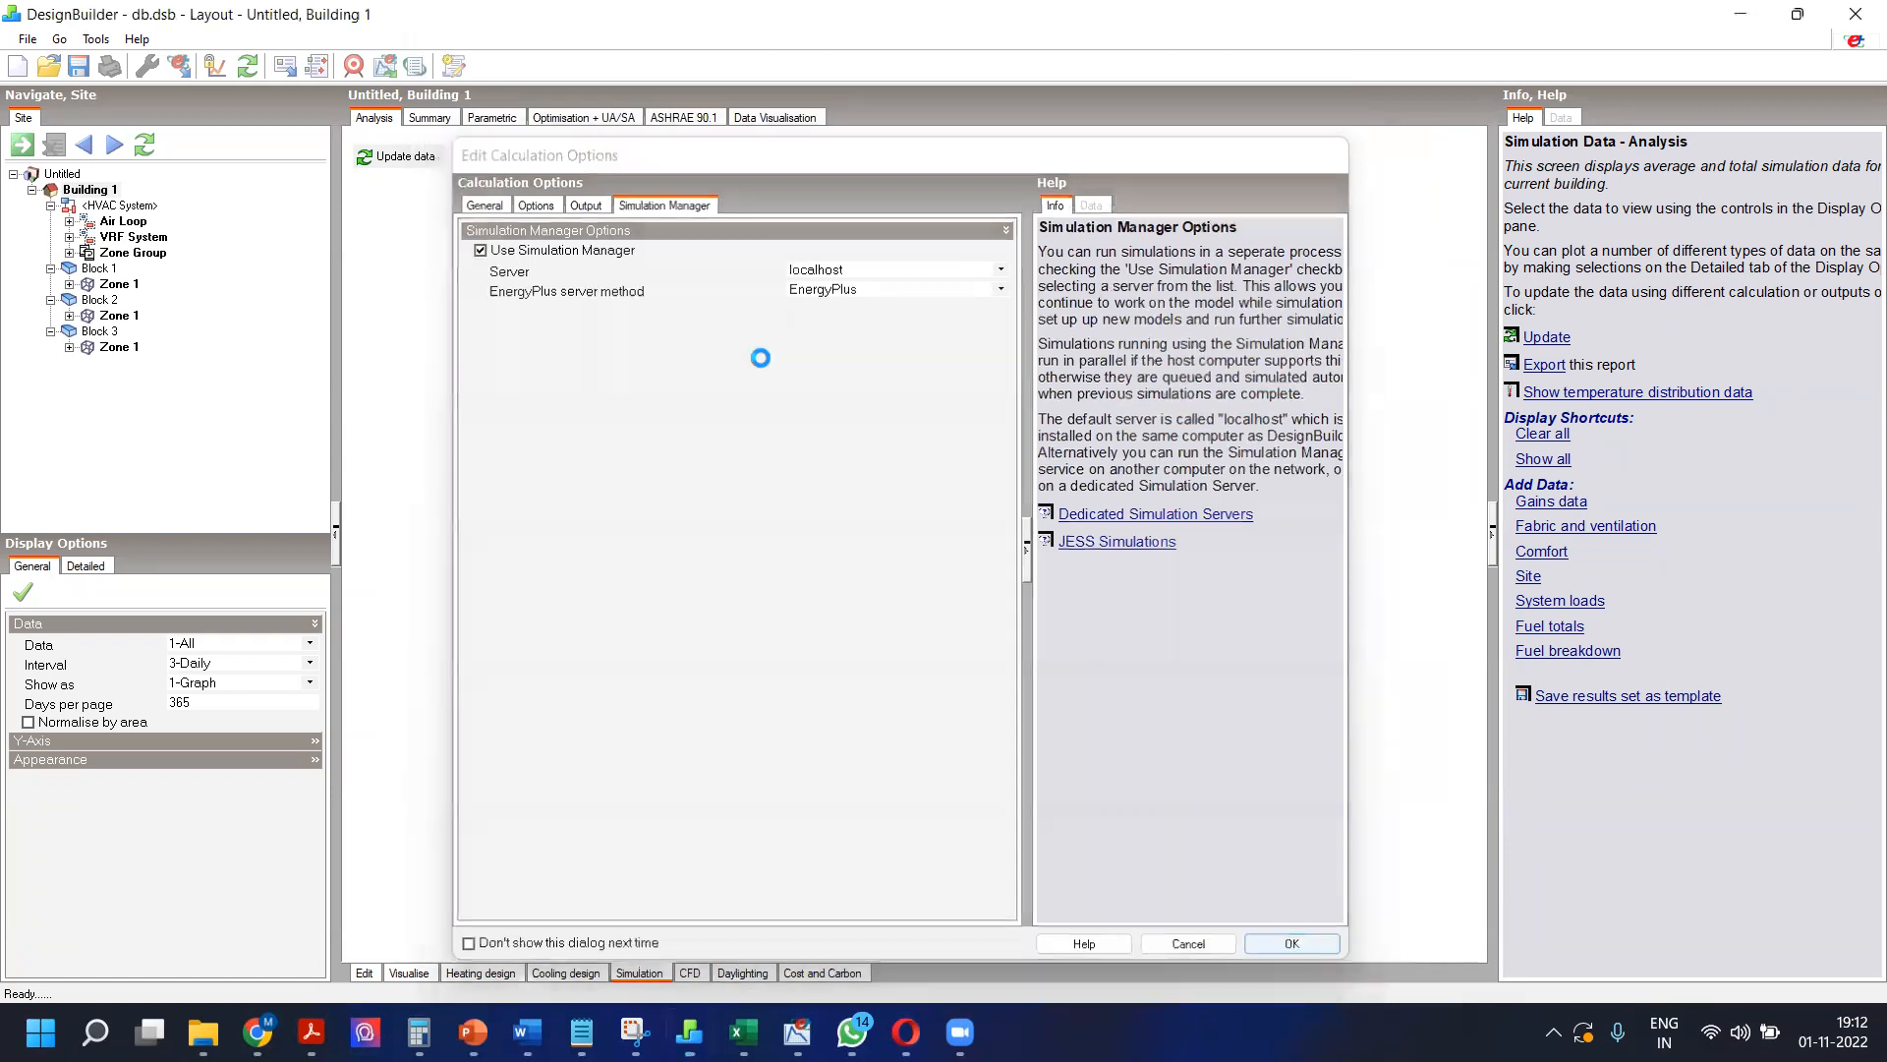
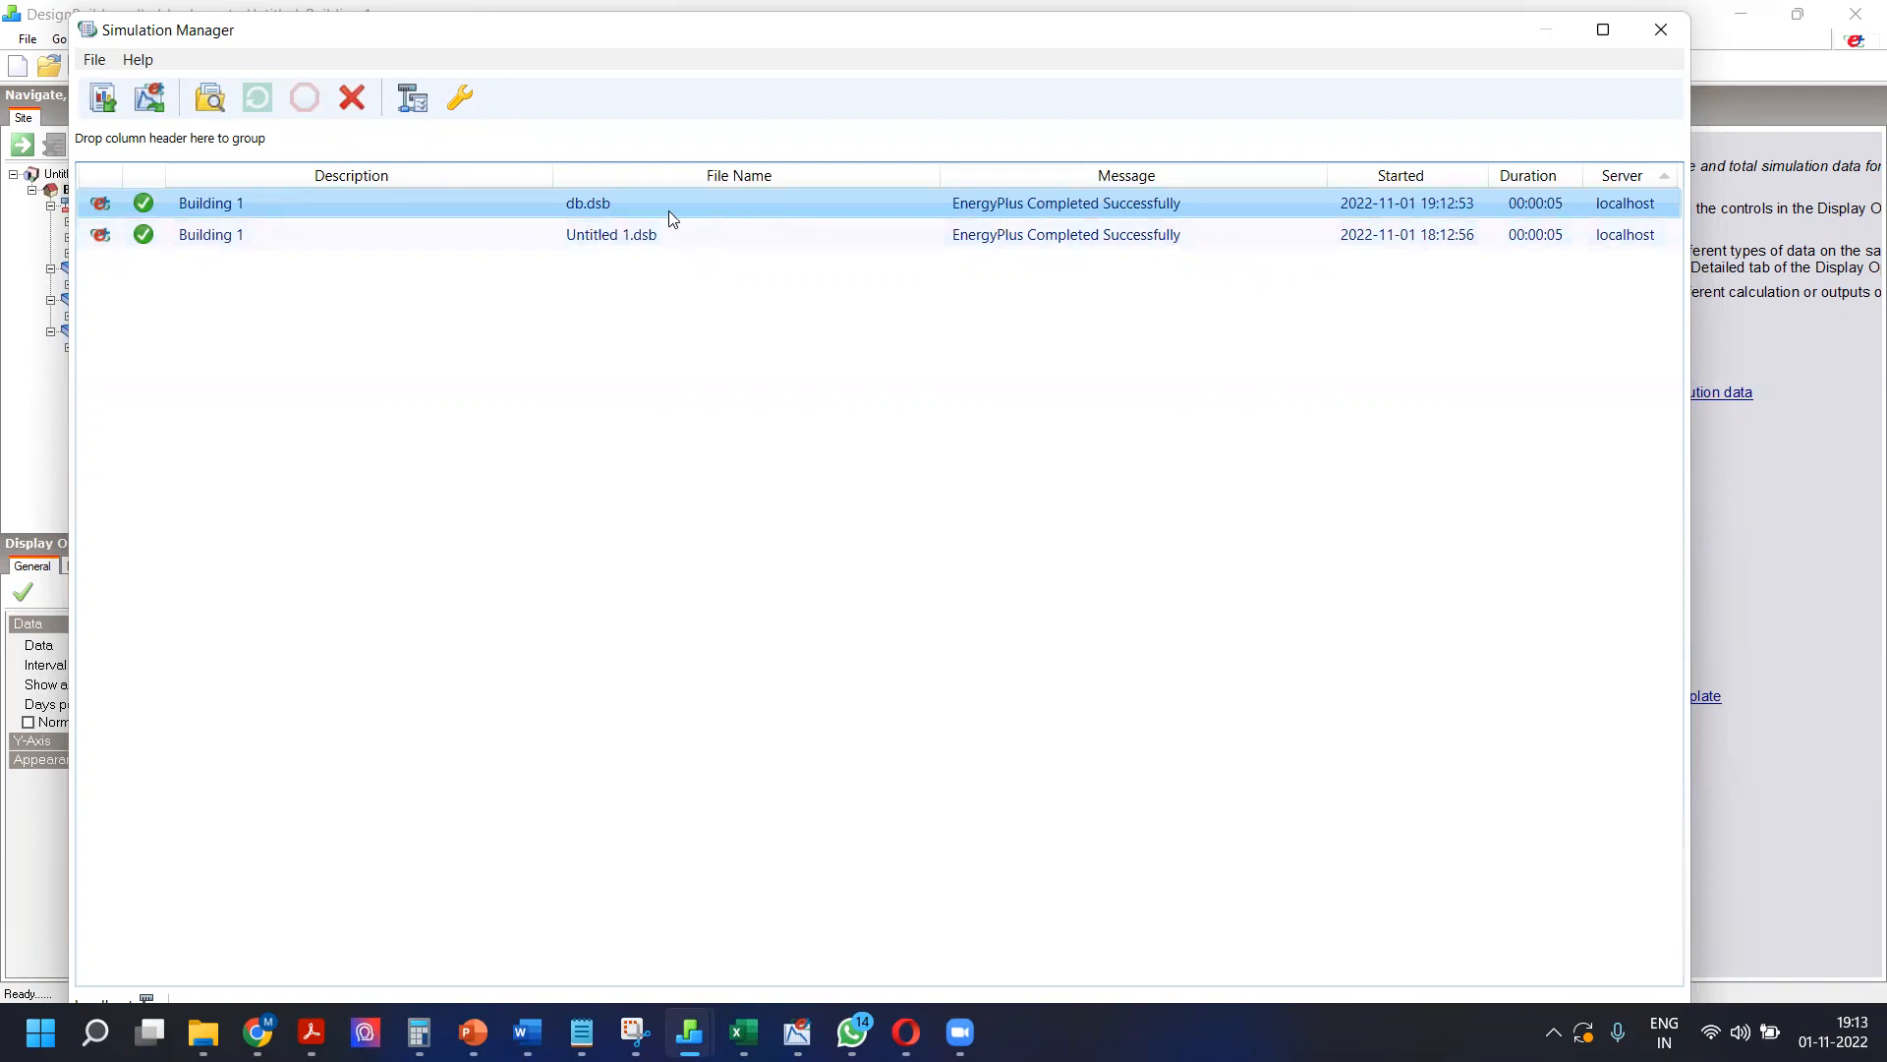
Step: Open the completed Building 1 simulation for db.dsb in DesignBuilder Results Viewer and show the window maximized
{"action": "left_click", "coordinate": [147, 98]}
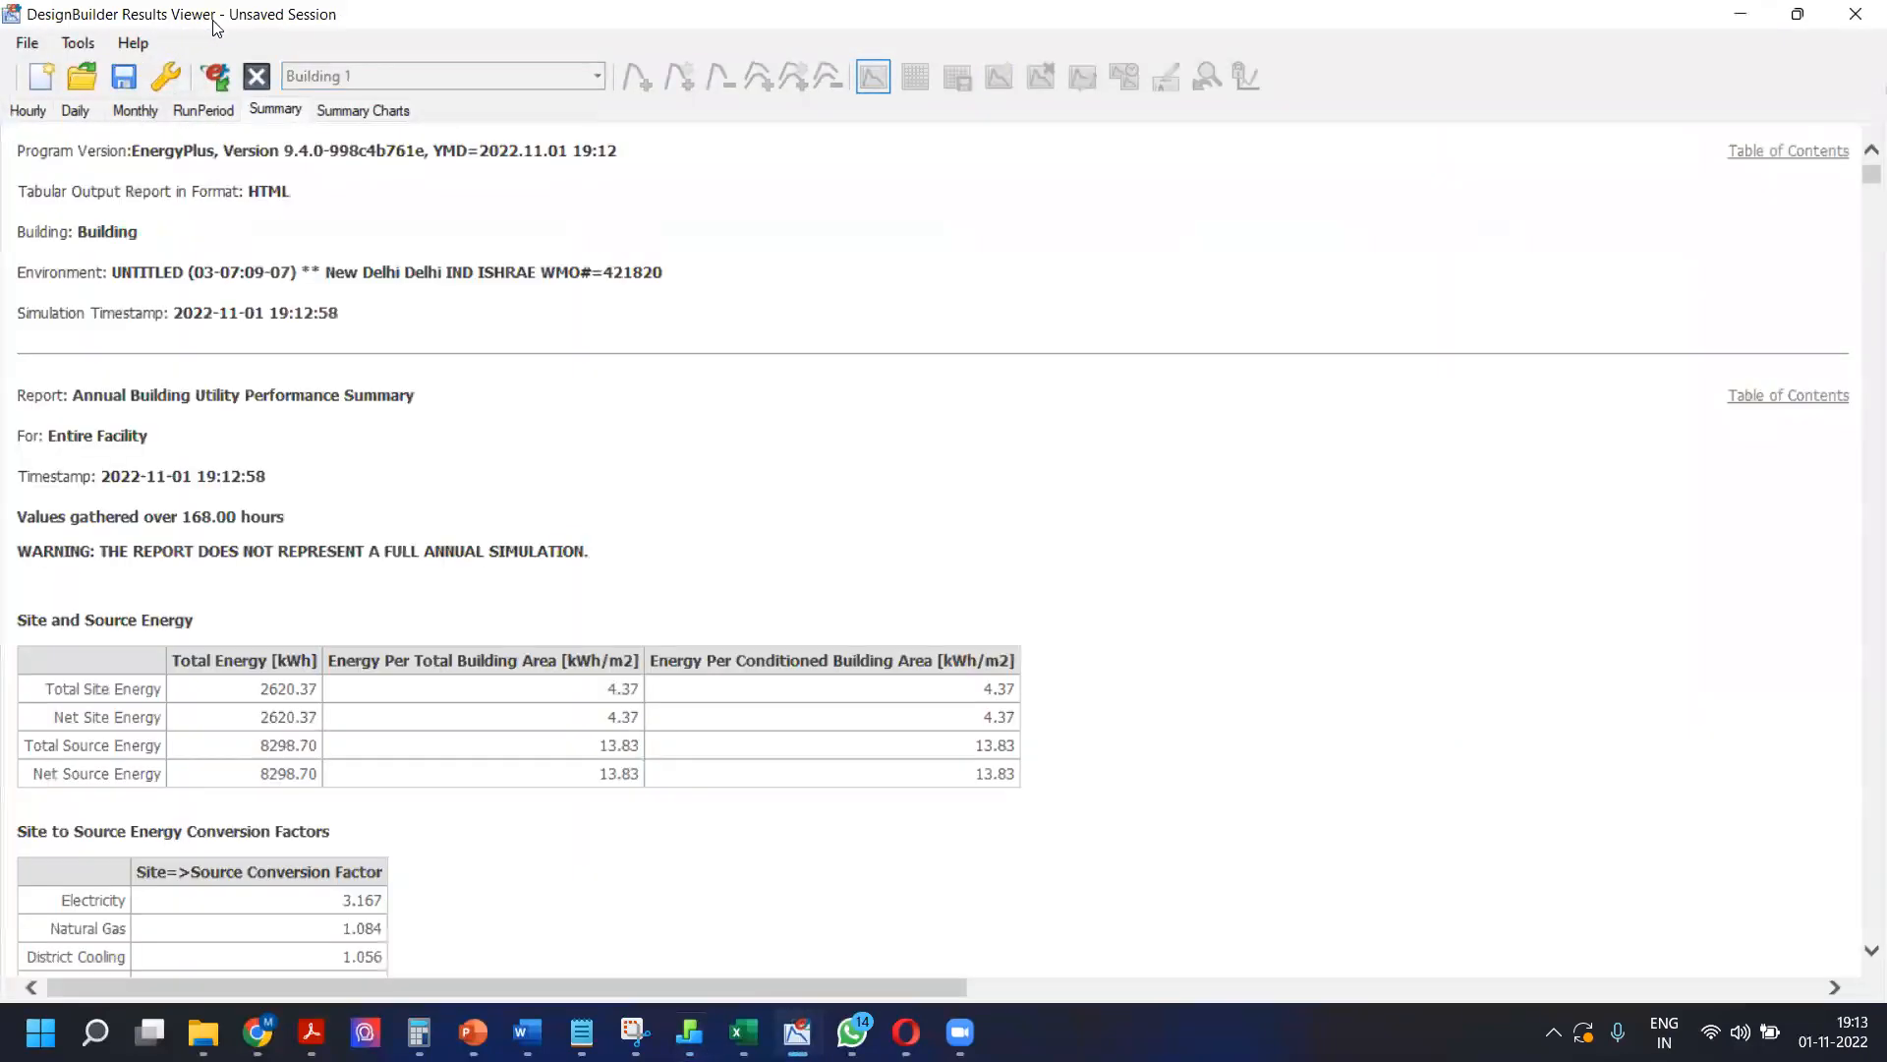
{"action": "key", "text": "super+Down"}
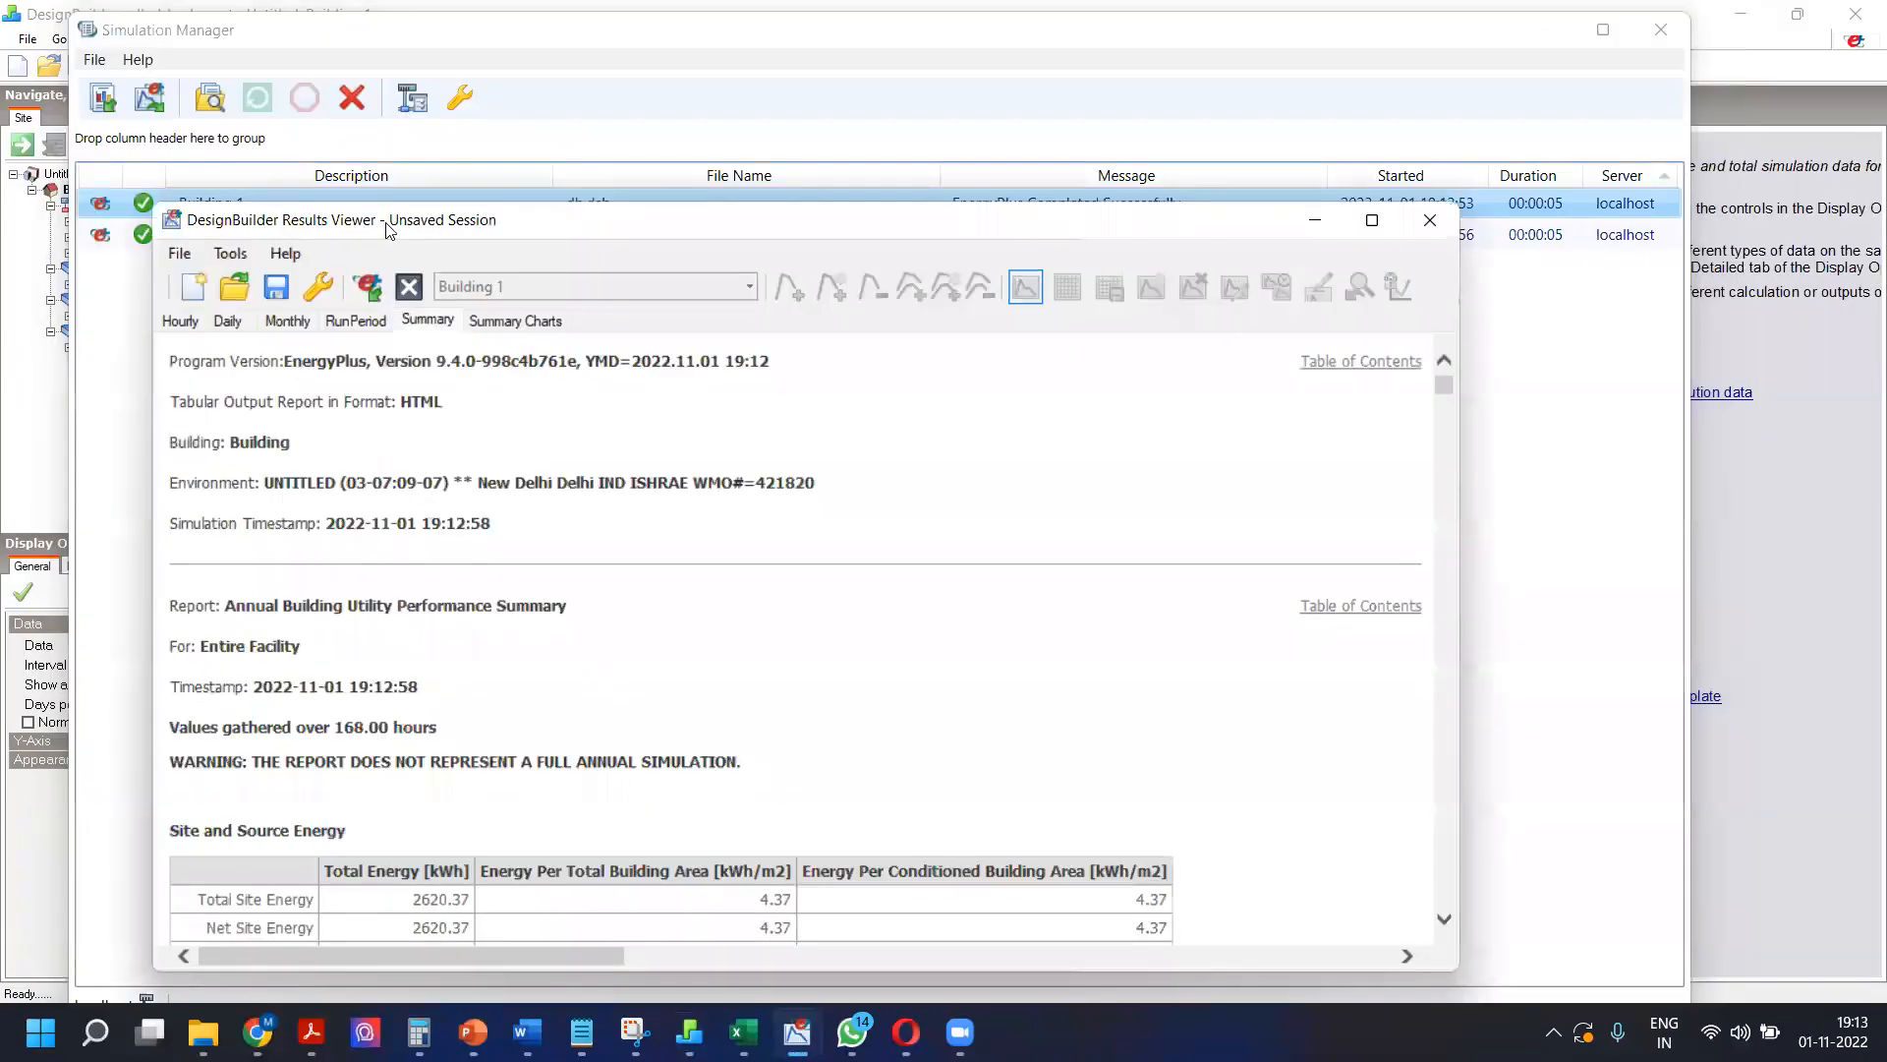
{"action": "double_click", "coordinate": [390, 220]}
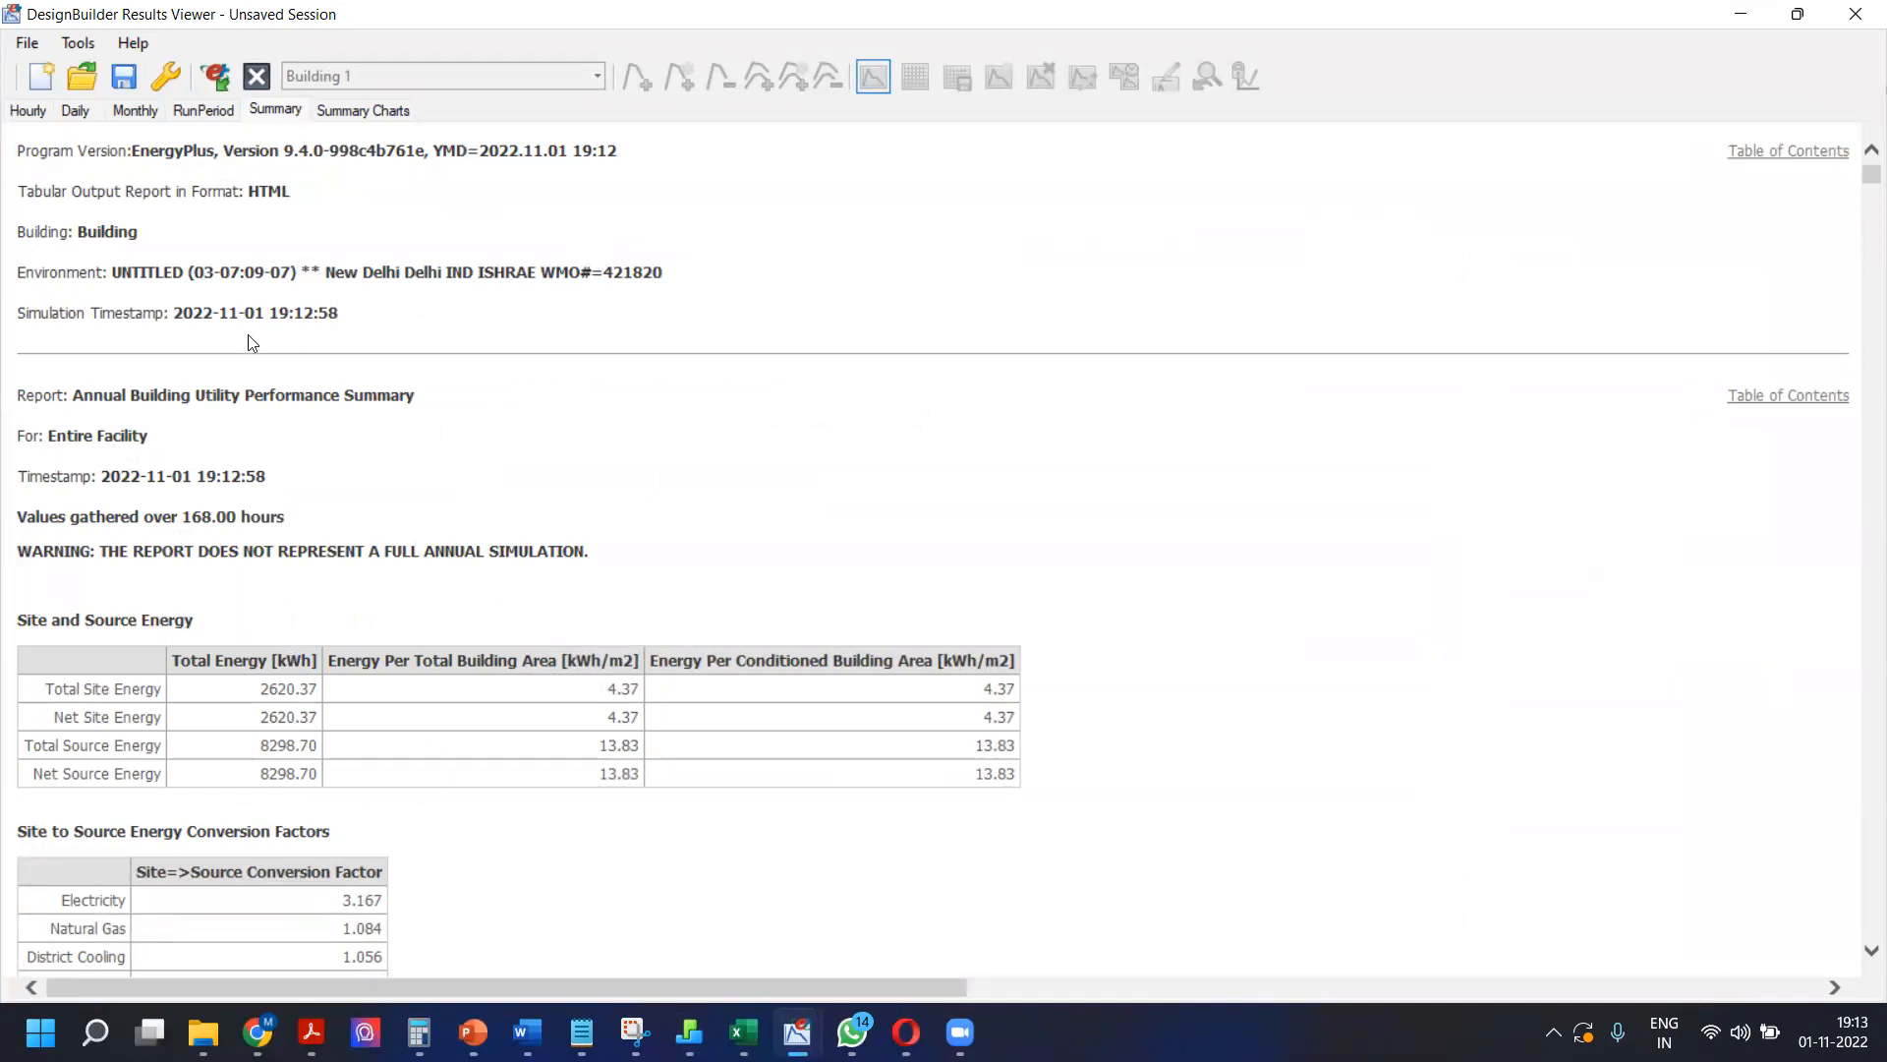
Step: Examine the environment details and the Site and Source Energy, Building Area and End Uses tables in the summary report
{"action": "left_click_drag", "start_coordinate": [189, 272], "coordinate": [602, 272]}
{"action": "scroll", "coordinate": [114, 311], "scroll_direction": "down", "scroll_amount": 3}
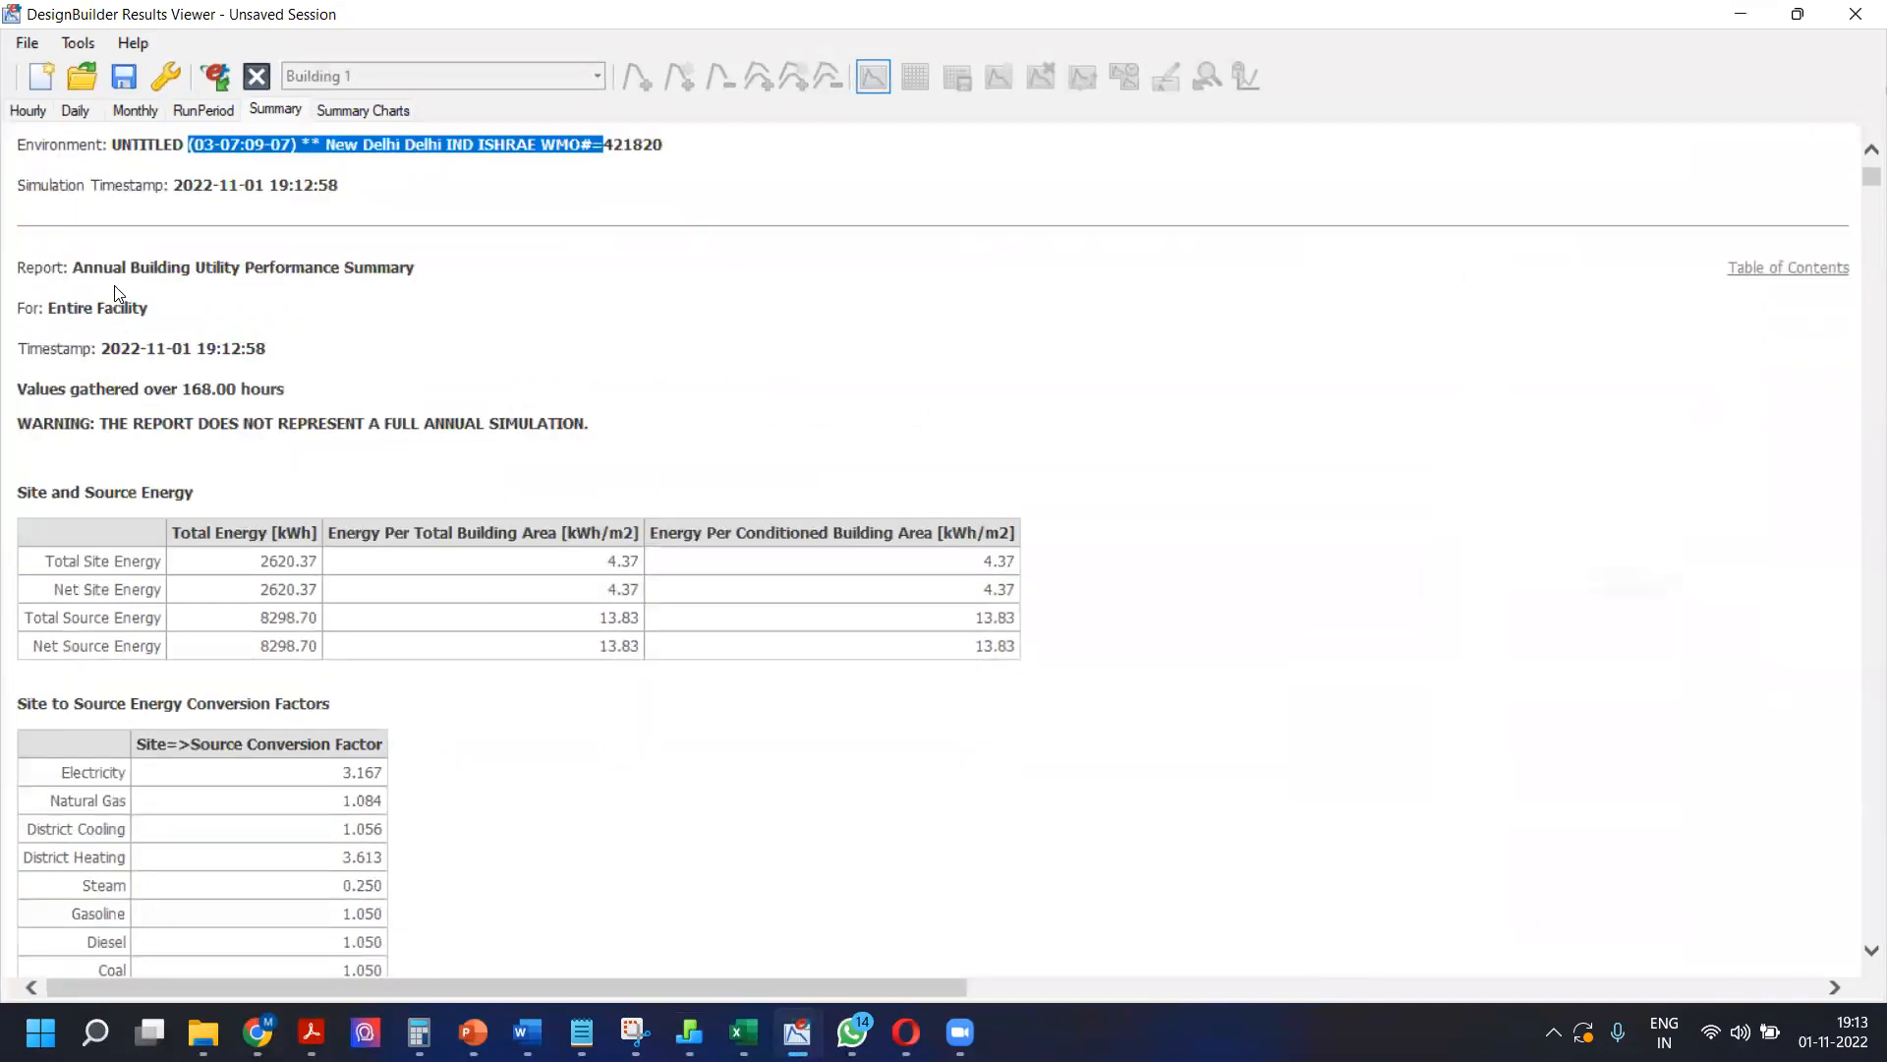
{"action": "scroll", "coordinate": [157, 320], "scroll_direction": "down", "scroll_amount": 3}
{"action": "double_click", "coordinate": [629, 429]}
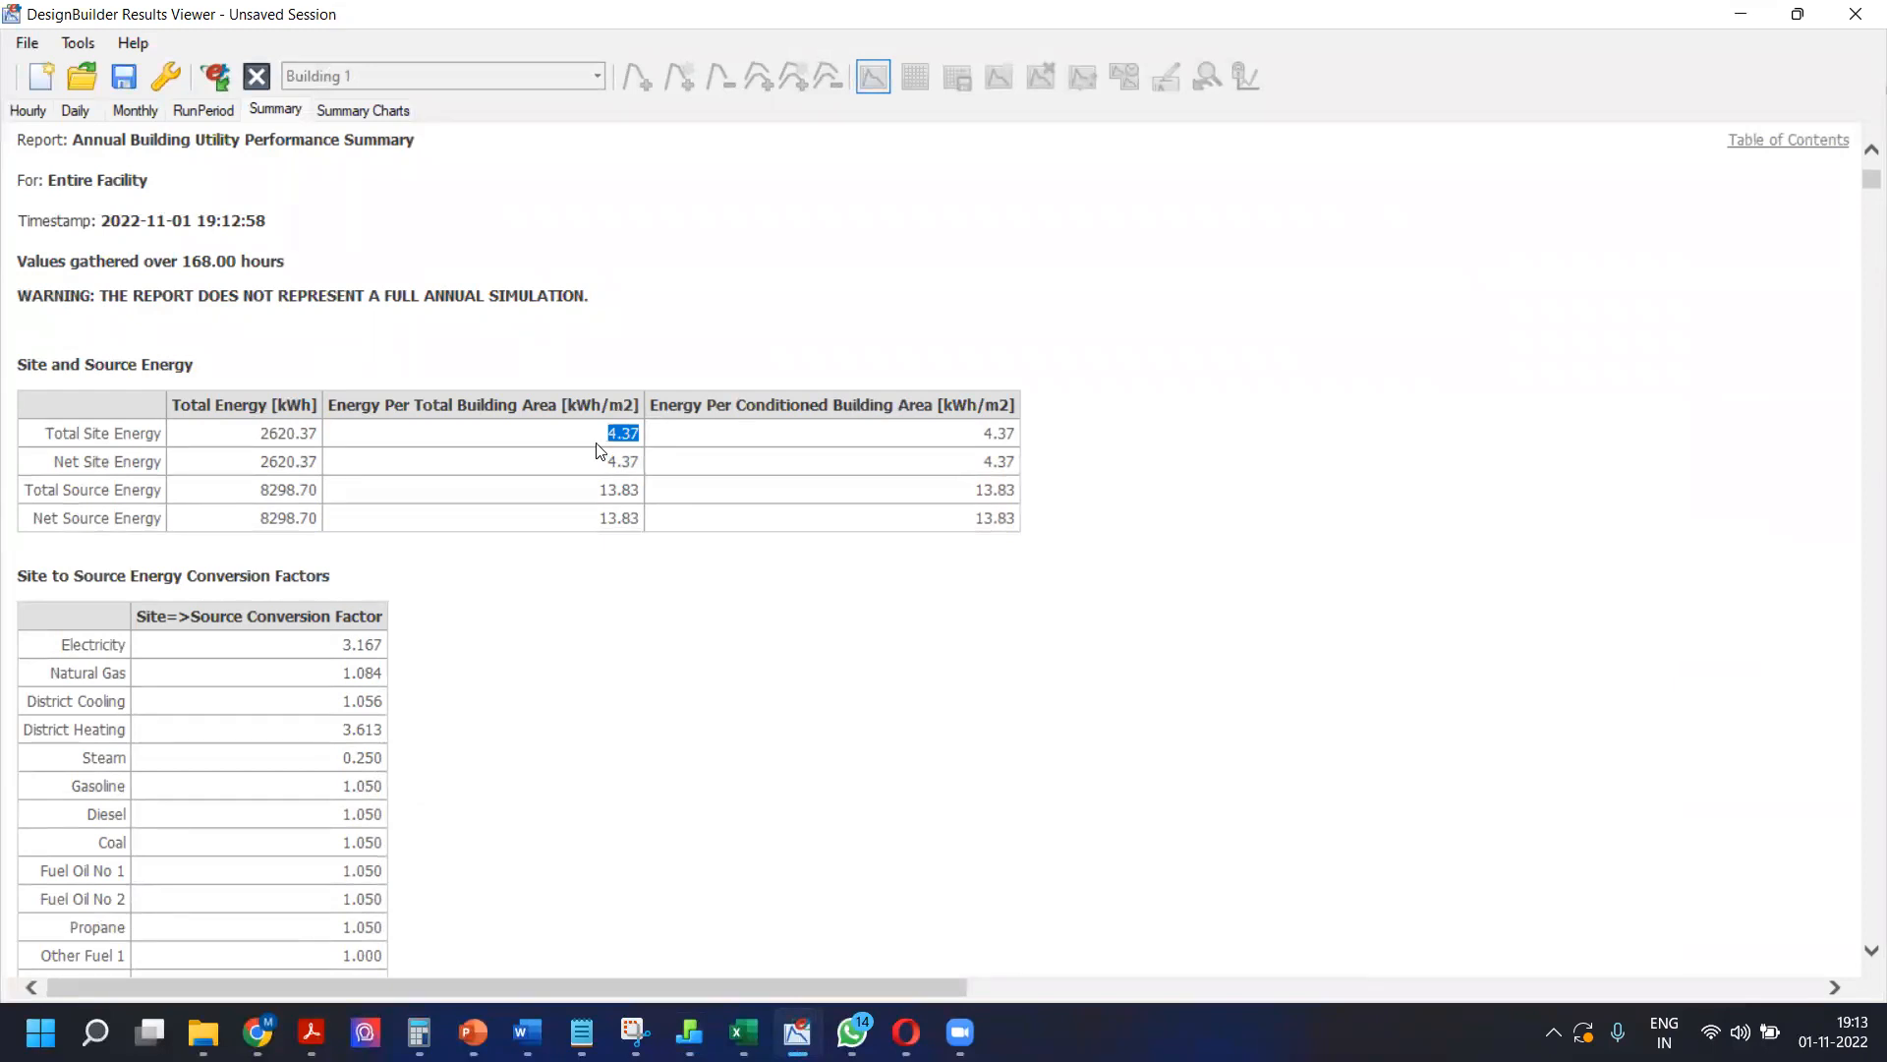
{"action": "scroll", "coordinate": [594, 364], "scroll_direction": "down", "scroll_amount": 6}
{"action": "scroll", "coordinate": [383, 448], "scroll_direction": "down", "scroll_amount": 3}
{"action": "scroll", "coordinate": [315, 478], "scroll_direction": "down", "scroll_amount": 9}
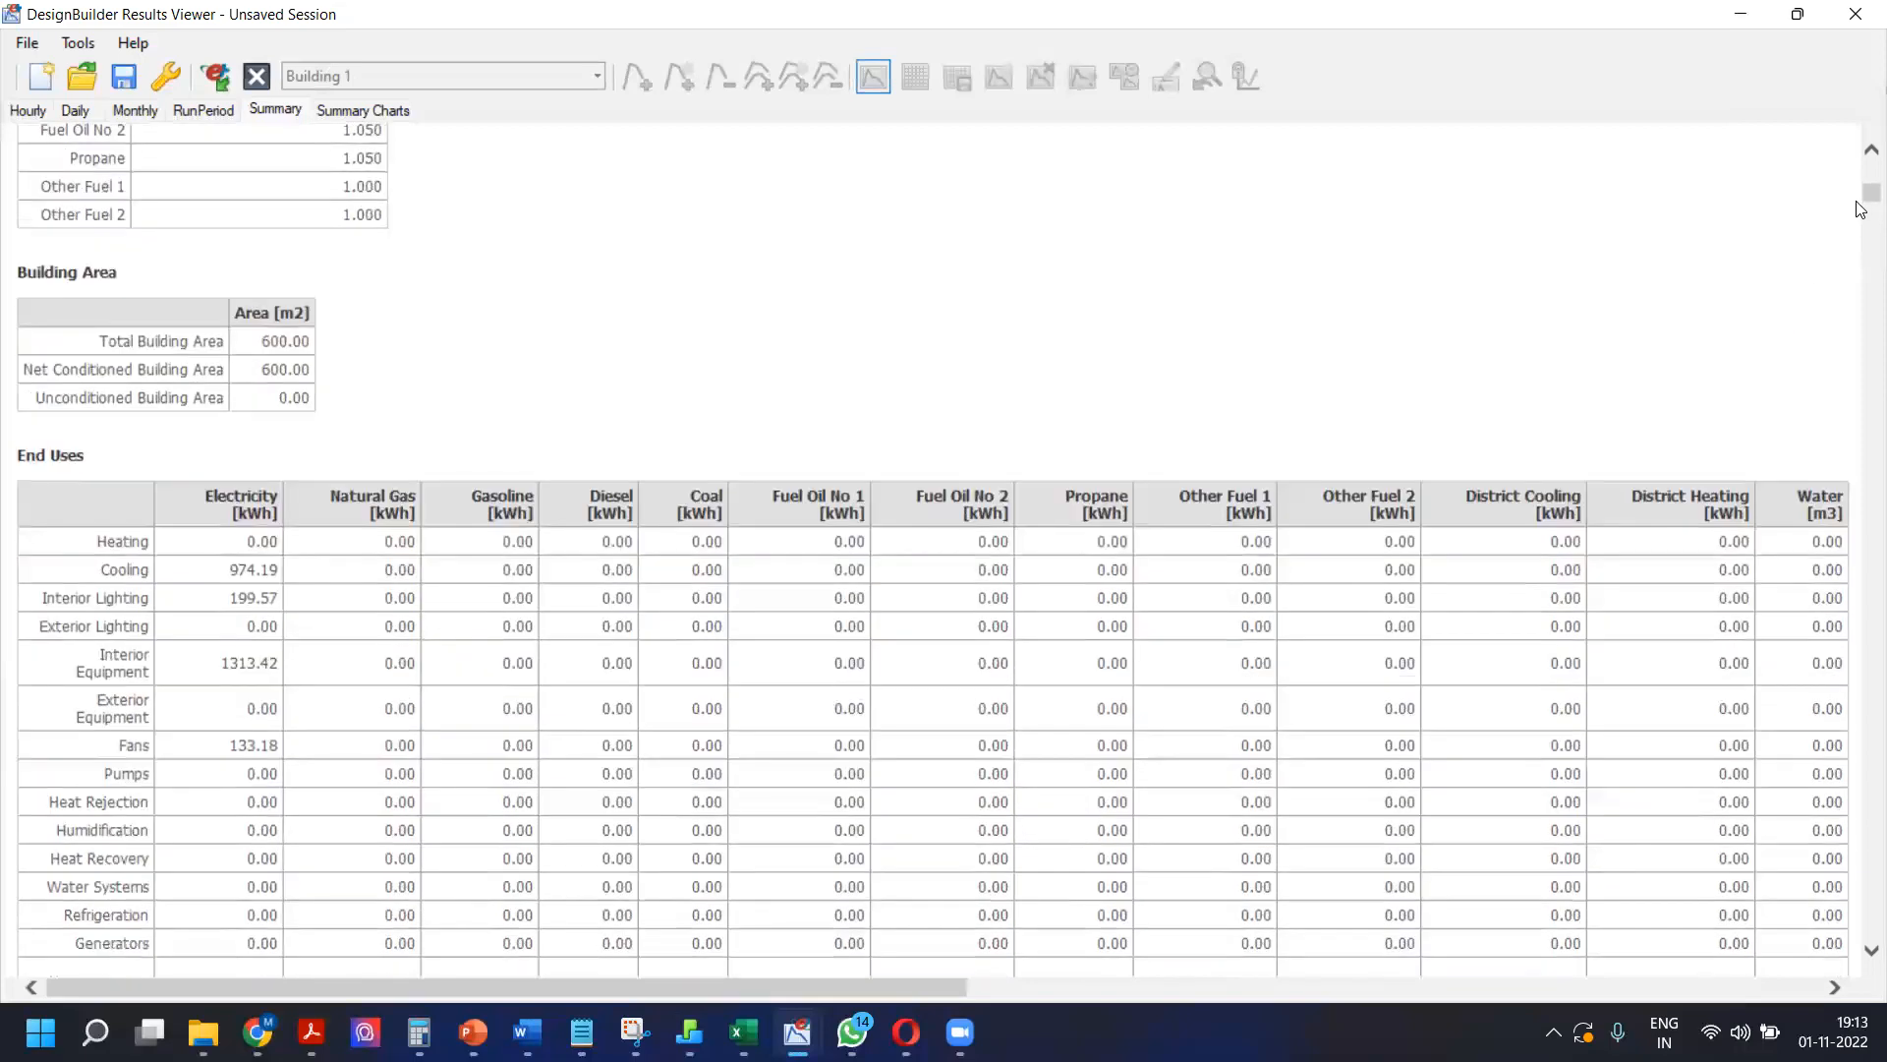
{"action": "scroll", "coordinate": [1861, 260], "scroll_direction": "down", "scroll_amount": 3}
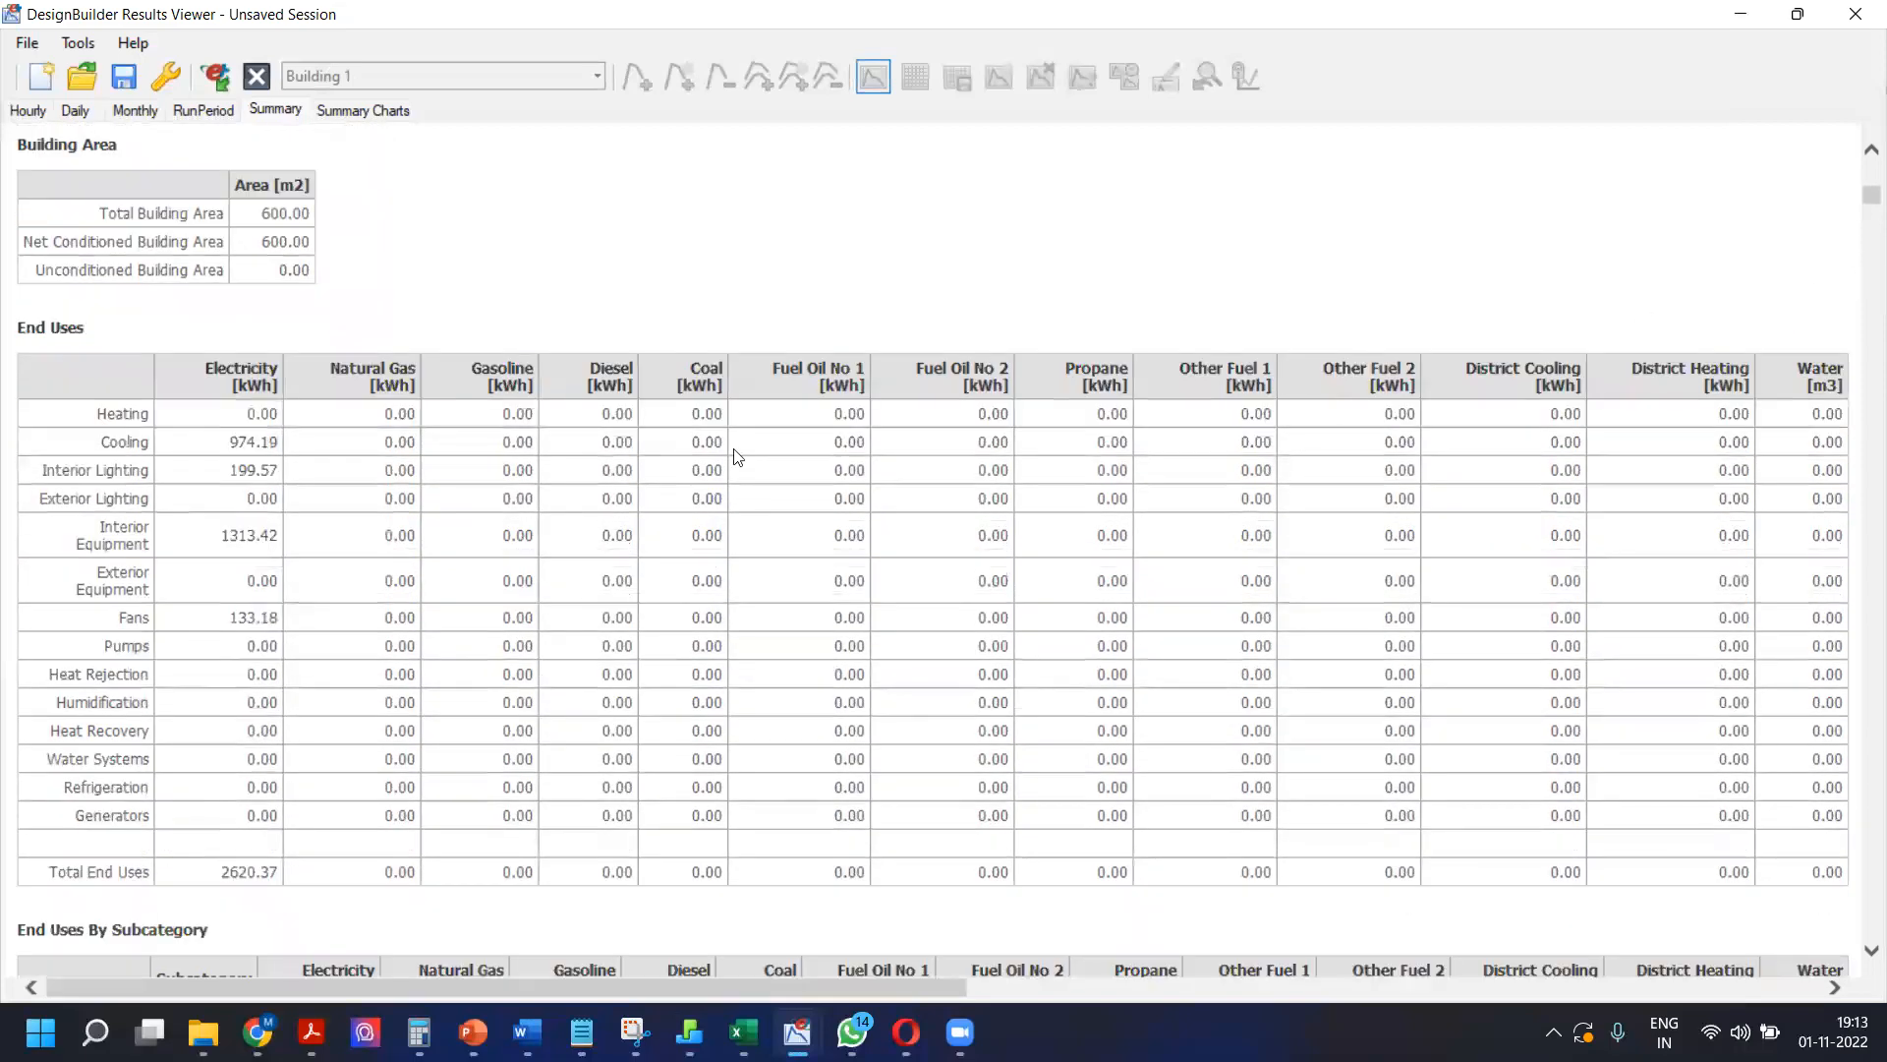
{"action": "scroll", "coordinate": [364, 671], "scroll_direction": "down", "scroll_amount": 10}
{"action": "scroll", "coordinate": [413, 430], "scroll_direction": "down", "scroll_amount": 1}
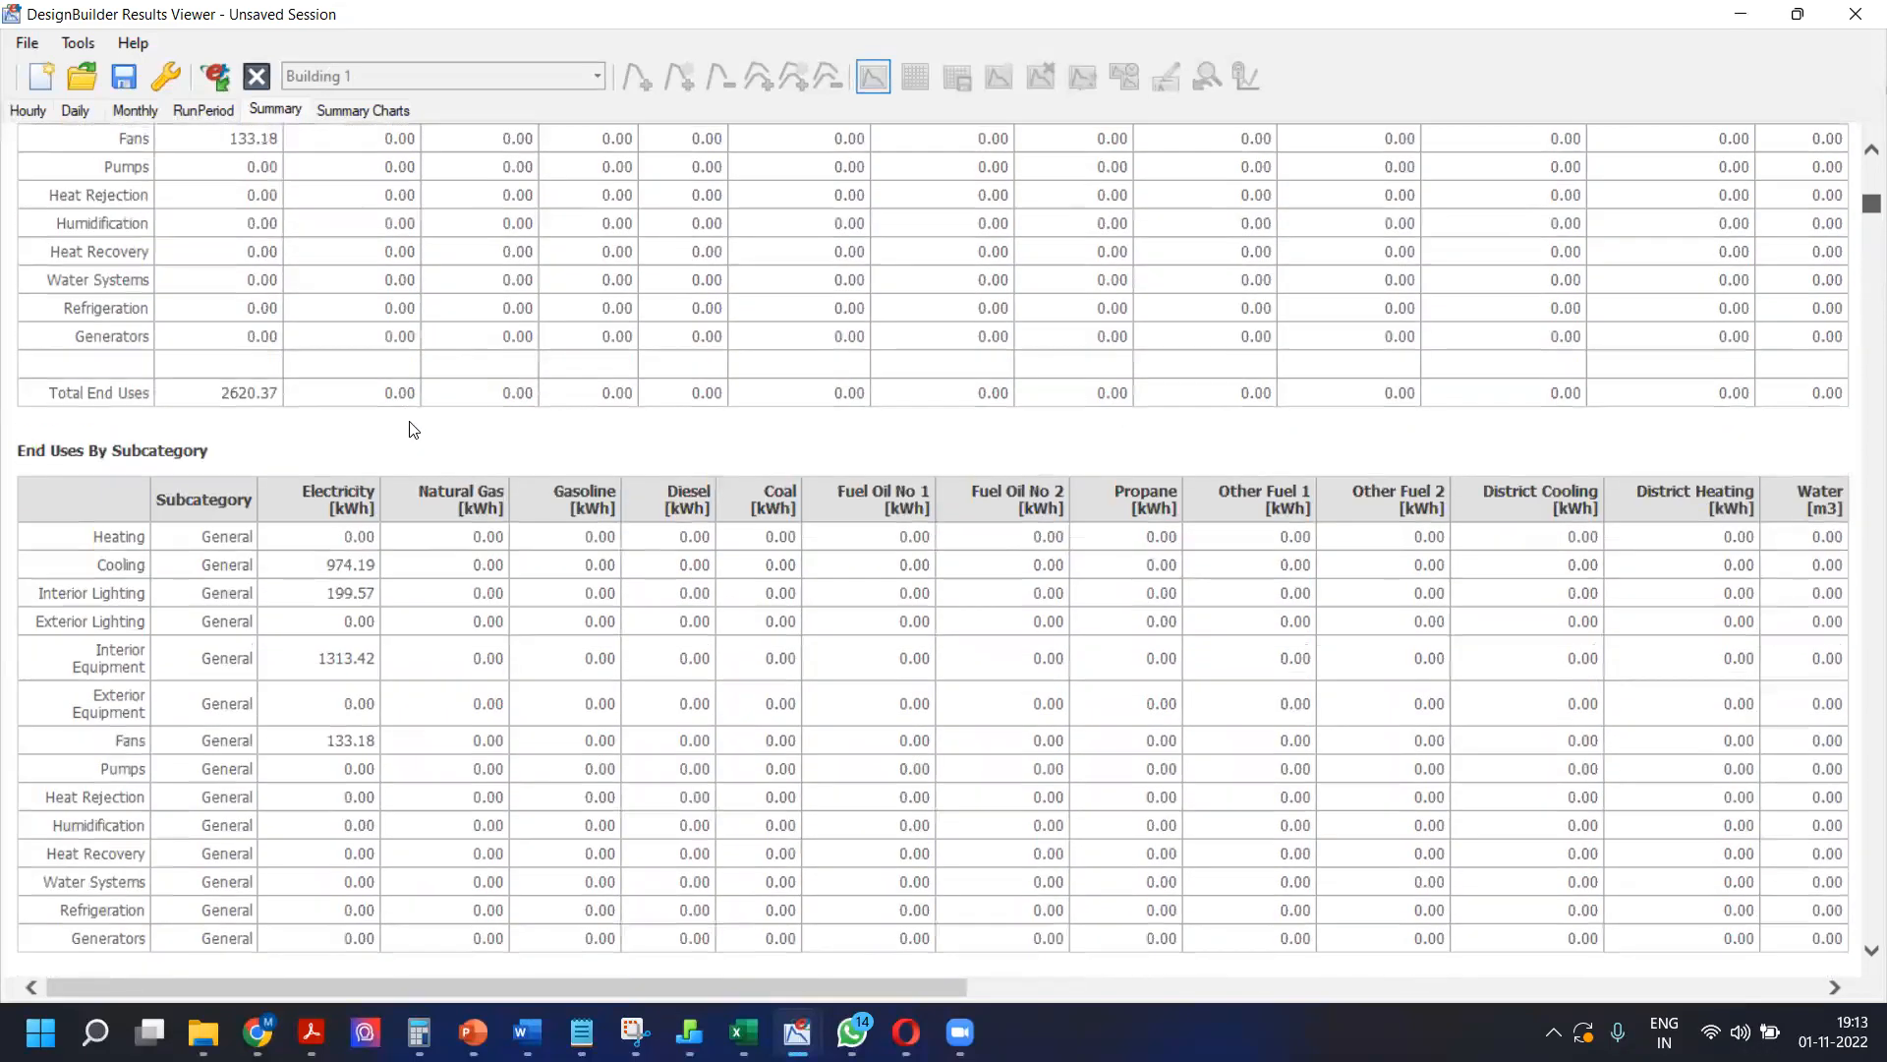
Step: Examine the window-wall ratios, zone summary, source energy end uses and component sizing tables in the summary report
{"action": "scroll", "coordinate": [1833, 261], "scroll_direction": "down", "scroll_amount": 15}
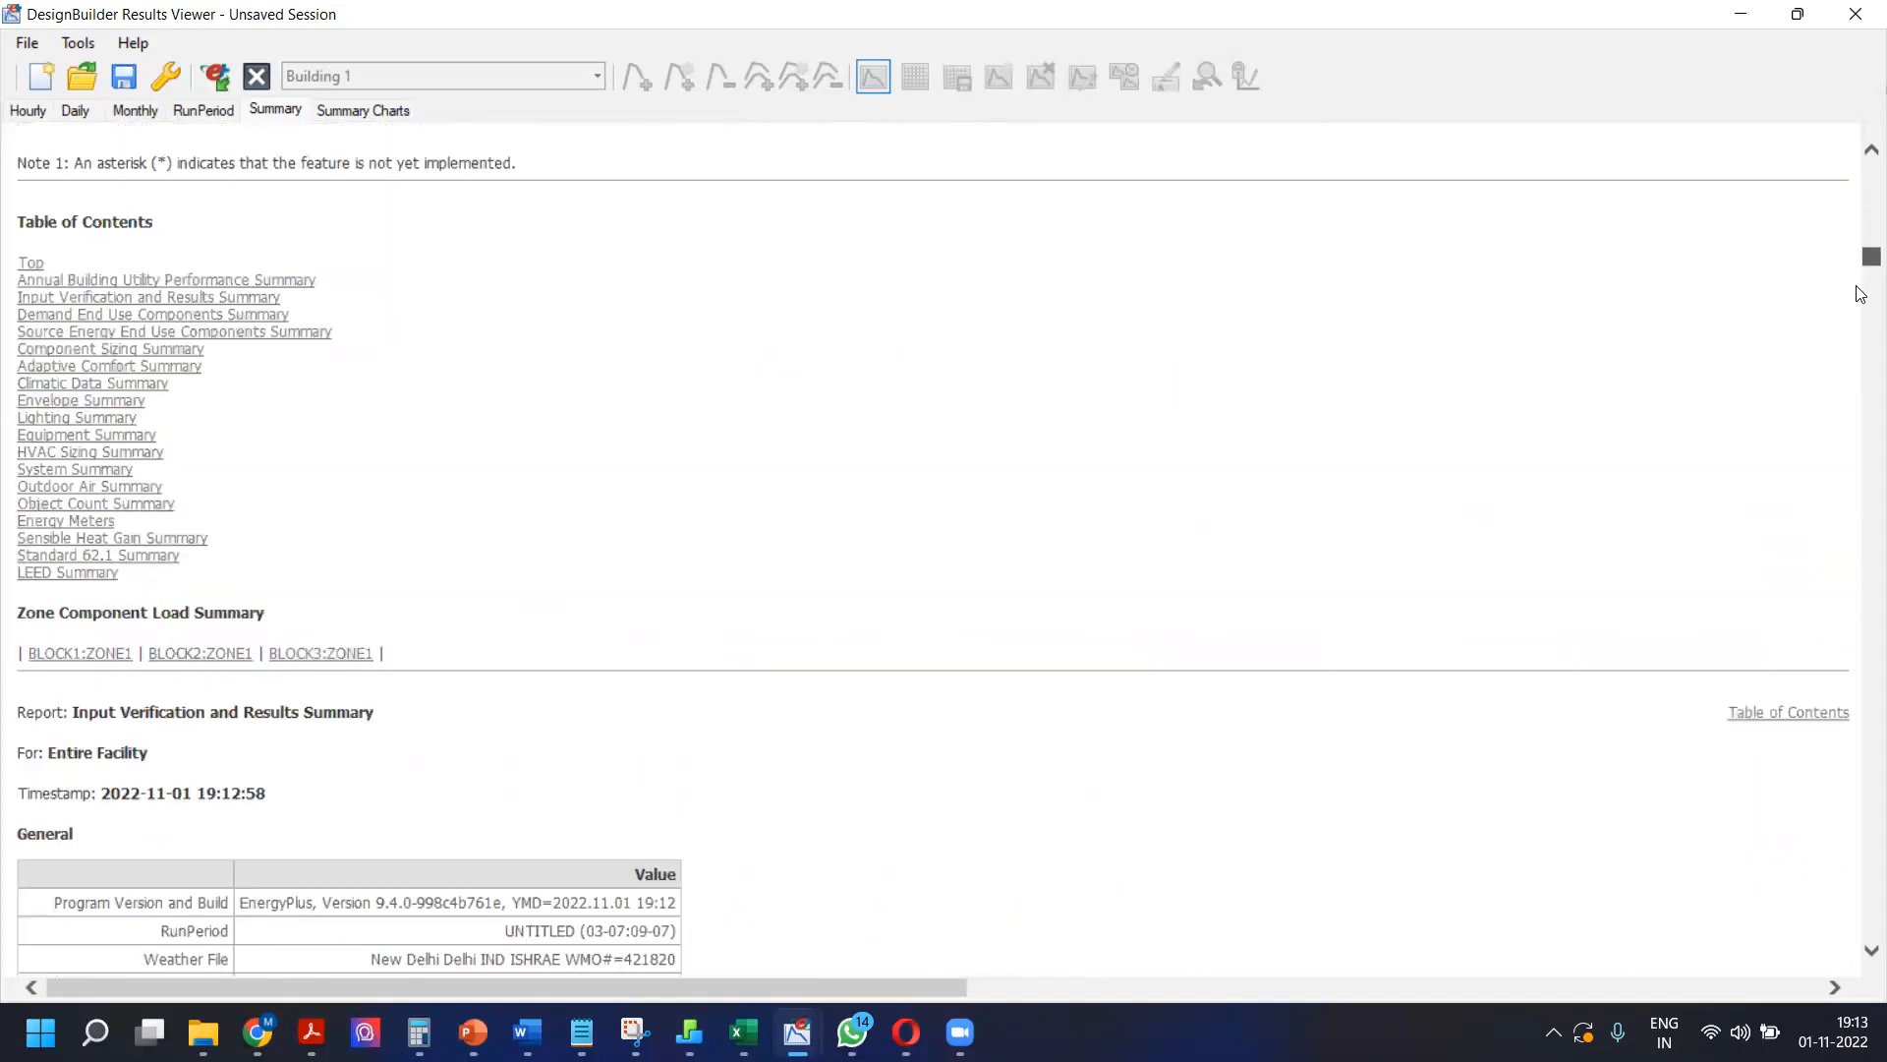
{"action": "scroll", "coordinate": [1860, 295], "scroll_direction": "down", "scroll_amount": 3}
{"action": "scroll", "coordinate": [1861, 373], "scroll_direction": "down", "scroll_amount": 10}
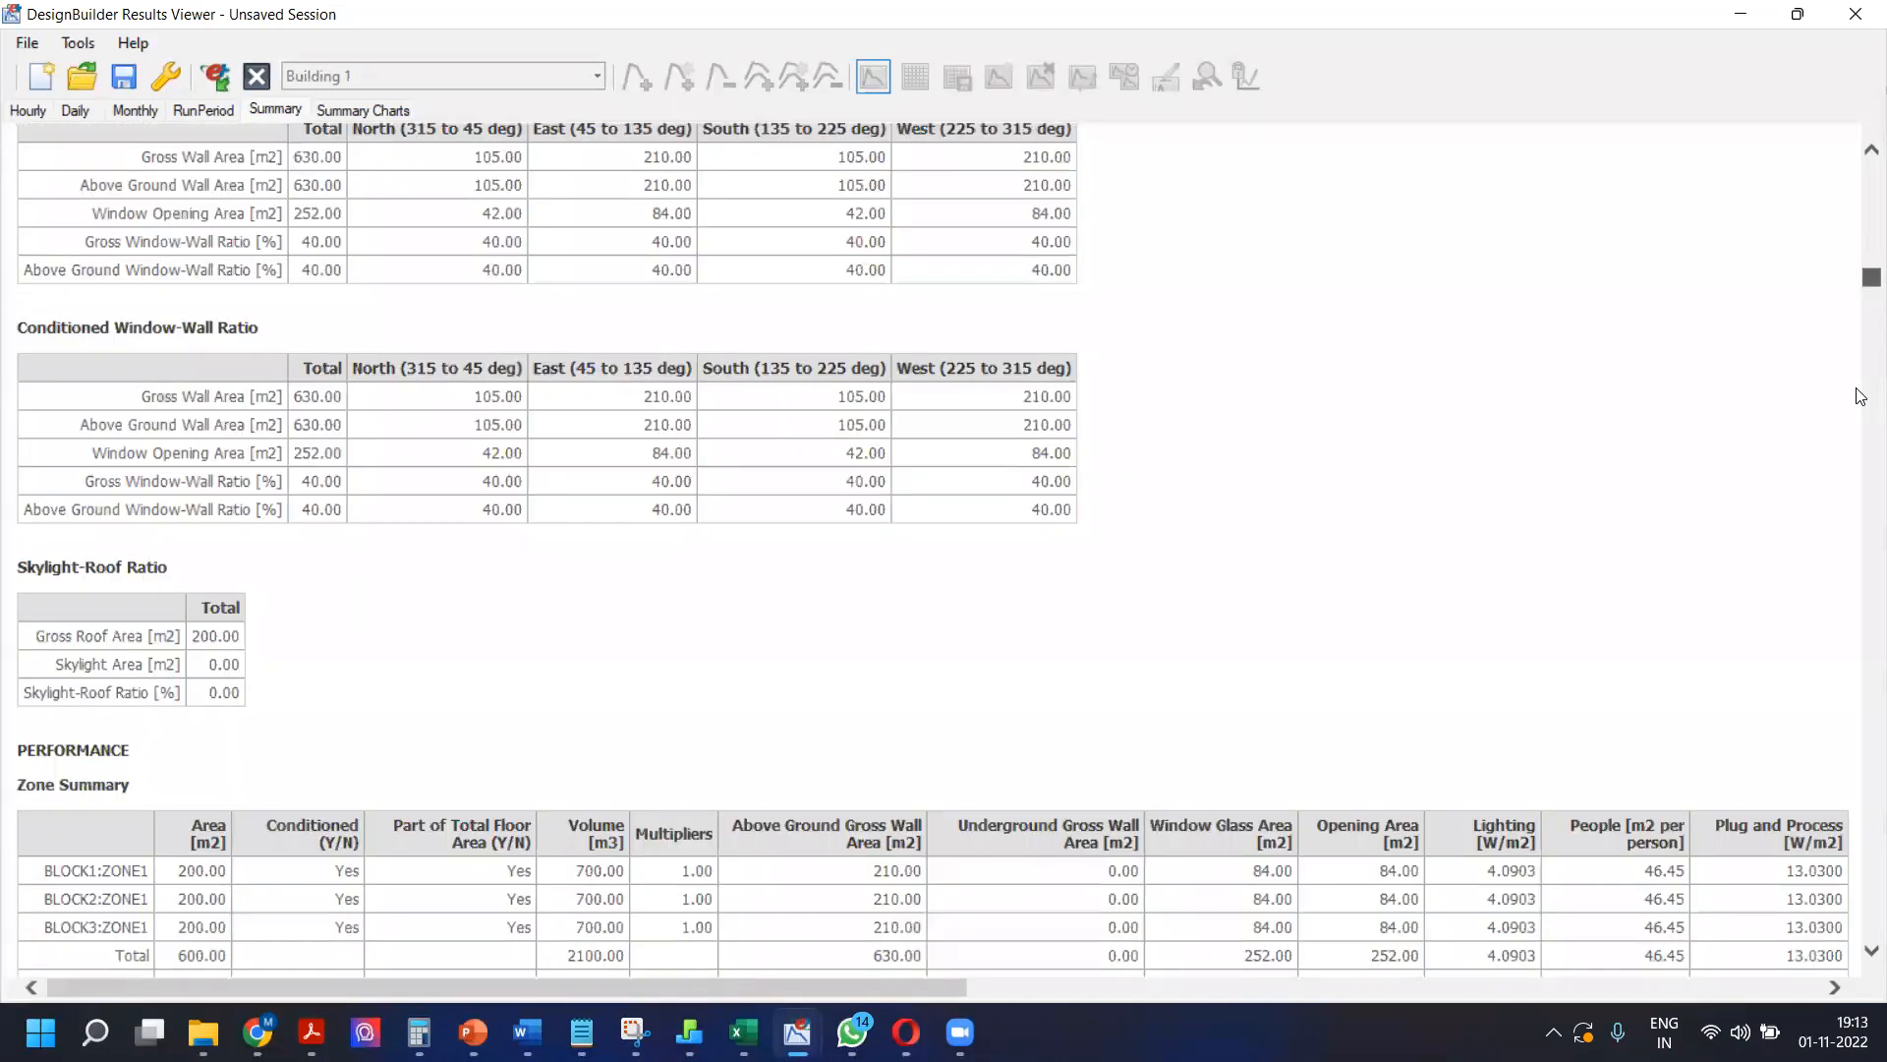
{"action": "scroll", "coordinate": [1861, 452], "scroll_direction": "down", "scroll_amount": 15}
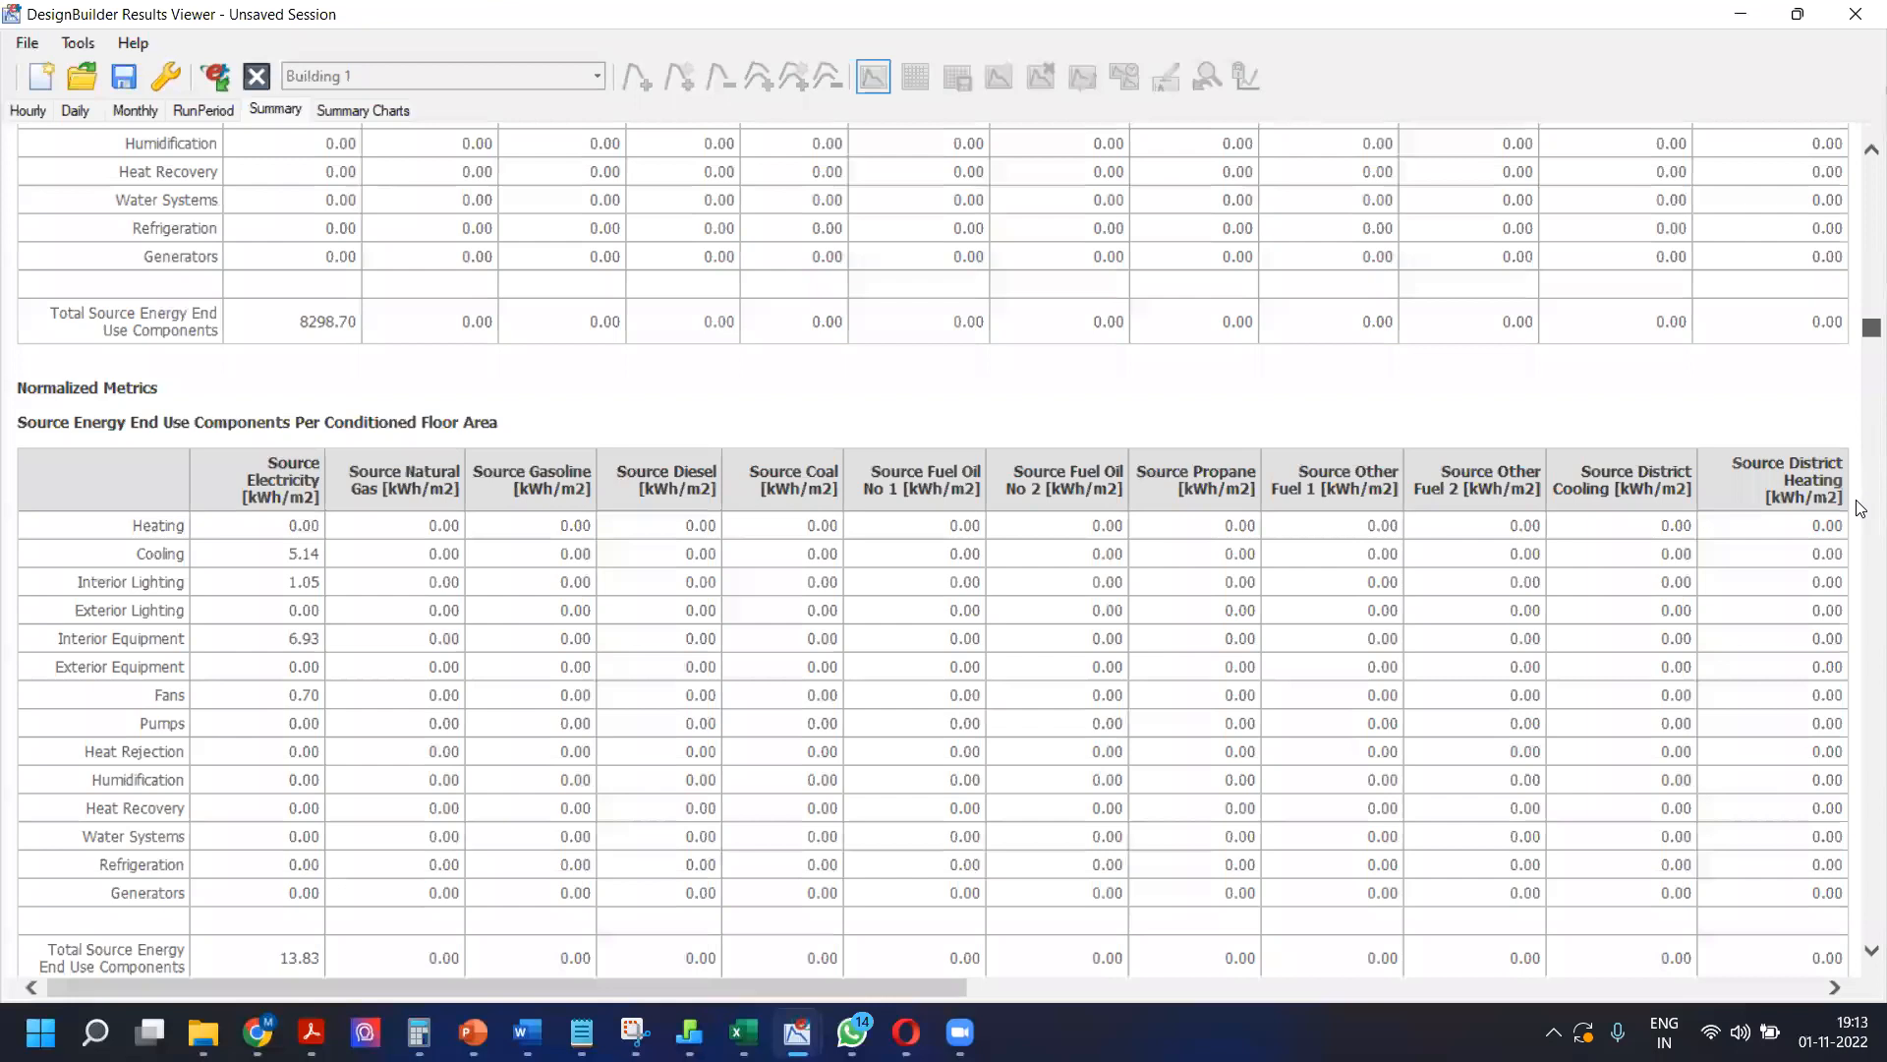
{"action": "scroll", "coordinate": [1858, 531], "scroll_direction": "down", "scroll_amount": 8}
{"action": "scroll", "coordinate": [1846, 648], "scroll_direction": "down", "scroll_amount": 15}
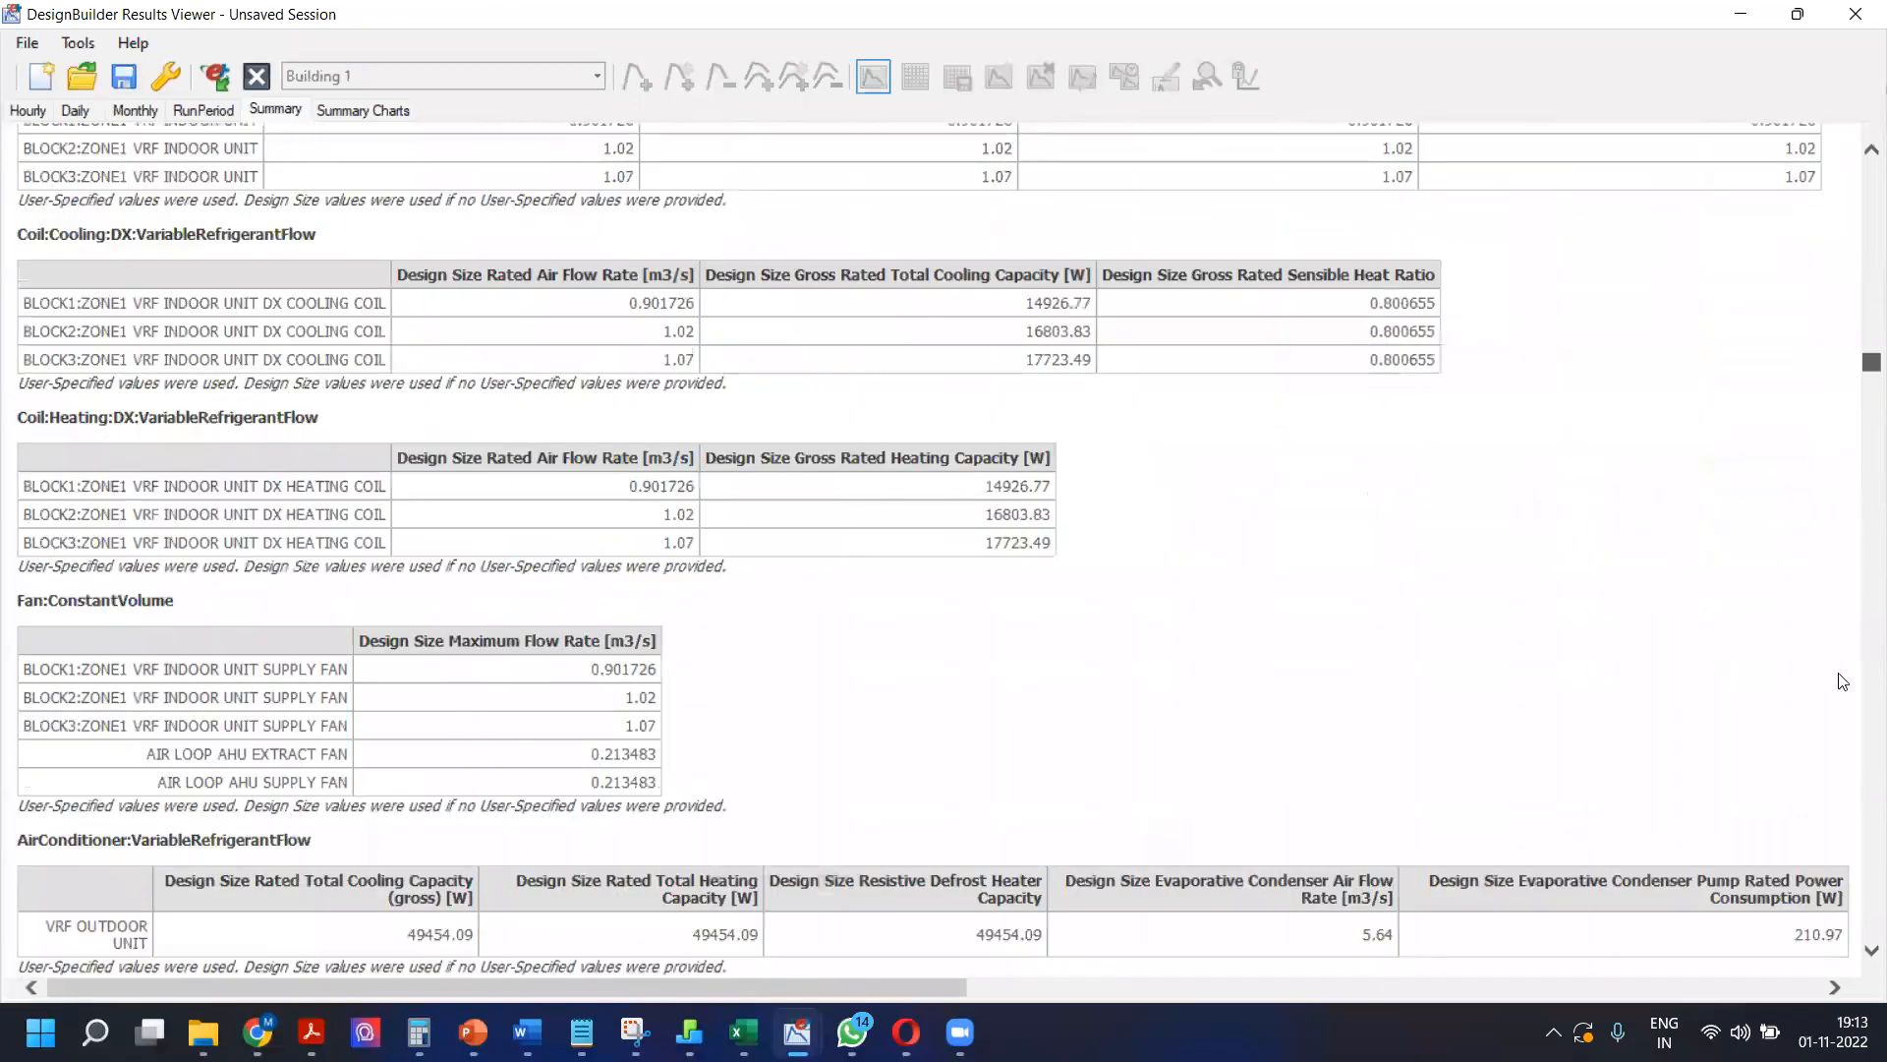
{"action": "scroll", "coordinate": [1839, 650], "scroll_direction": "down", "scroll_amount": 15}
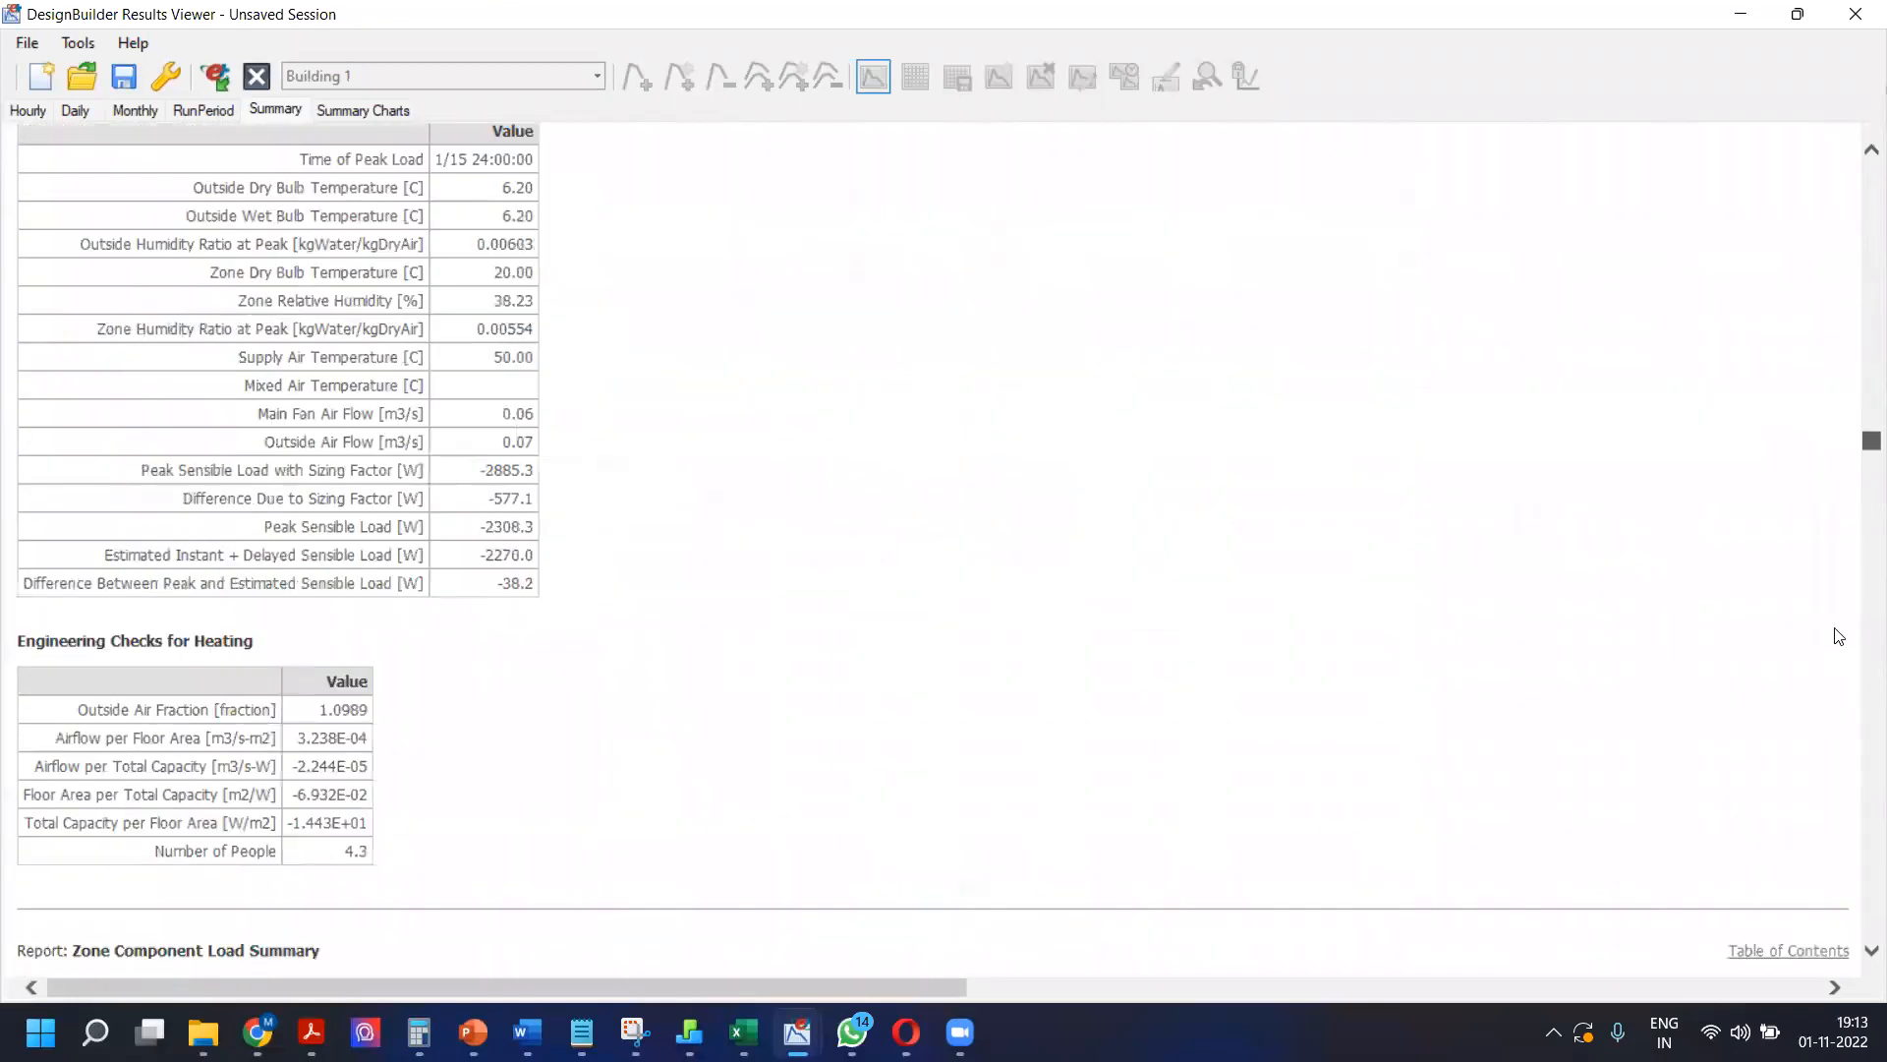
Step: Examine the lighting, daylighting, fan and HVAC sizing tables further down the summary report
{"action": "scroll", "coordinate": [1839, 637], "scroll_direction": "down", "scroll_amount": 15}
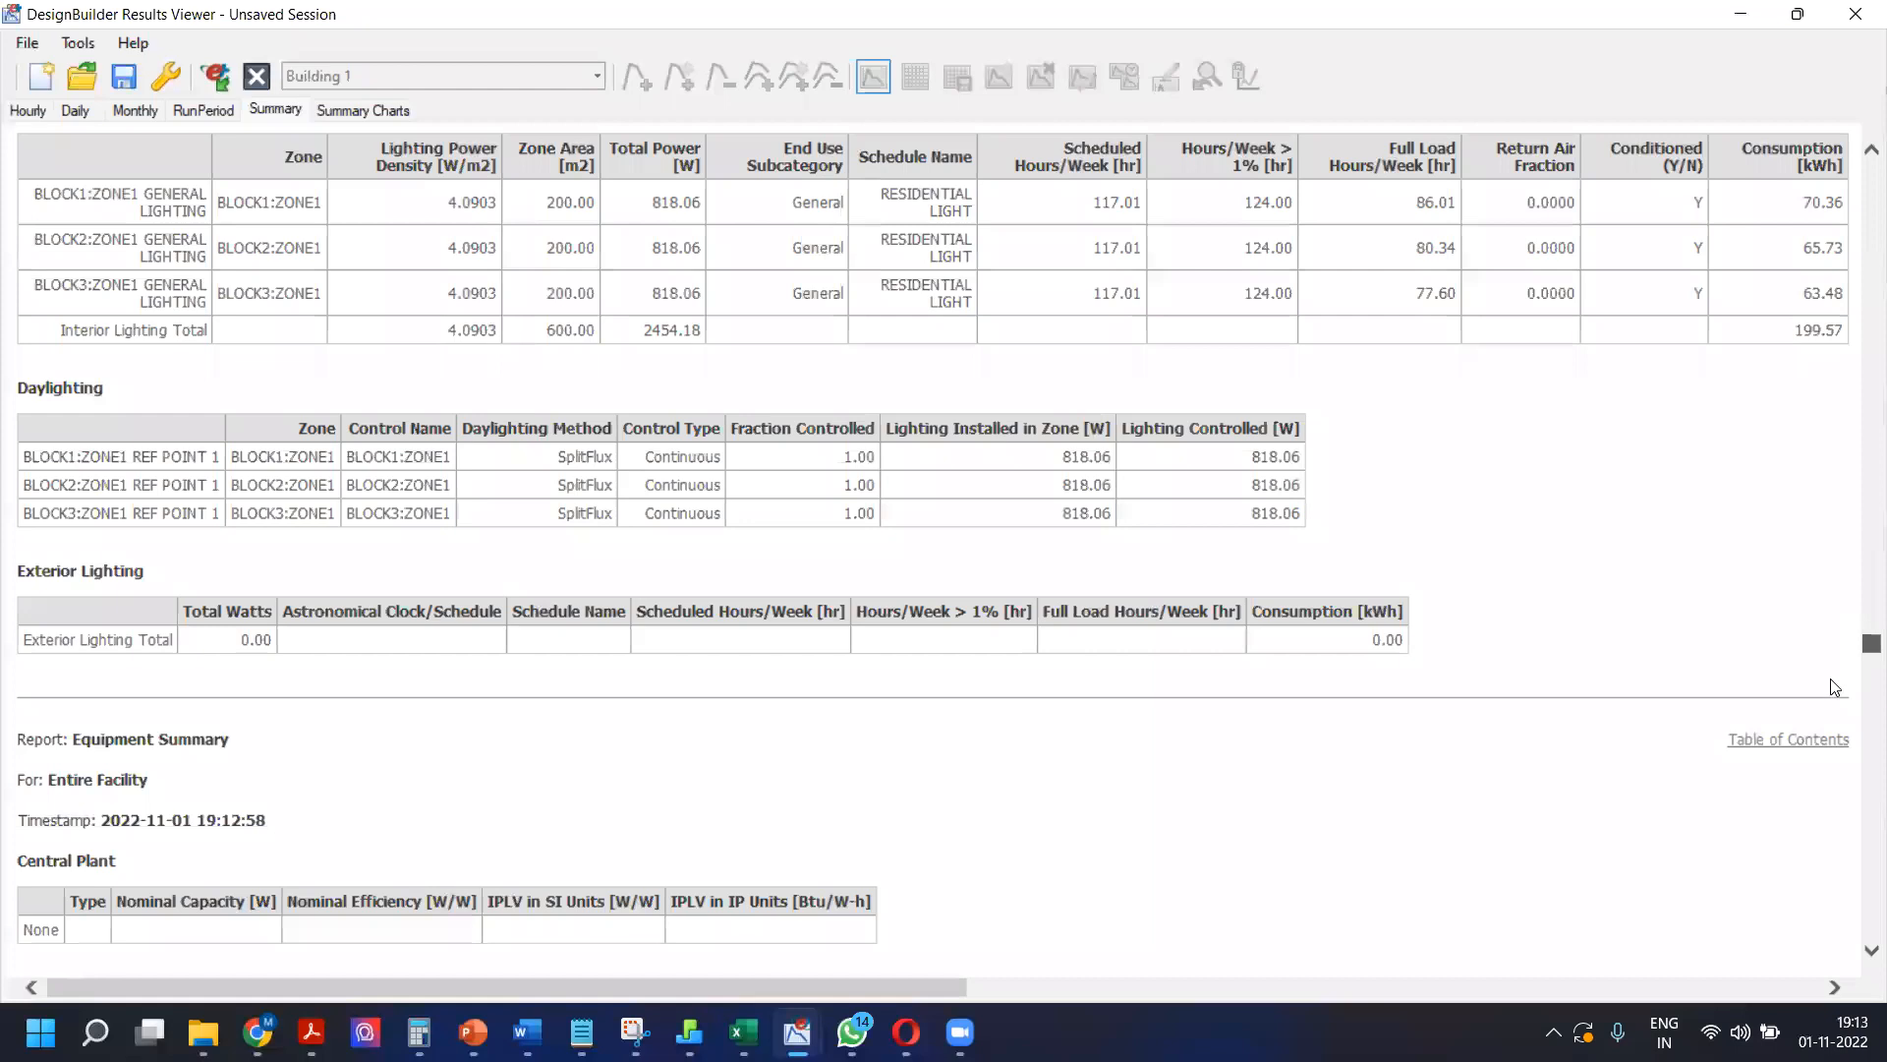
{"action": "scroll", "coordinate": [1834, 686], "scroll_direction": "up", "scroll_amount": 10}
{"action": "scroll", "coordinate": [236, 410], "scroll_direction": "down", "scroll_amount": 5}
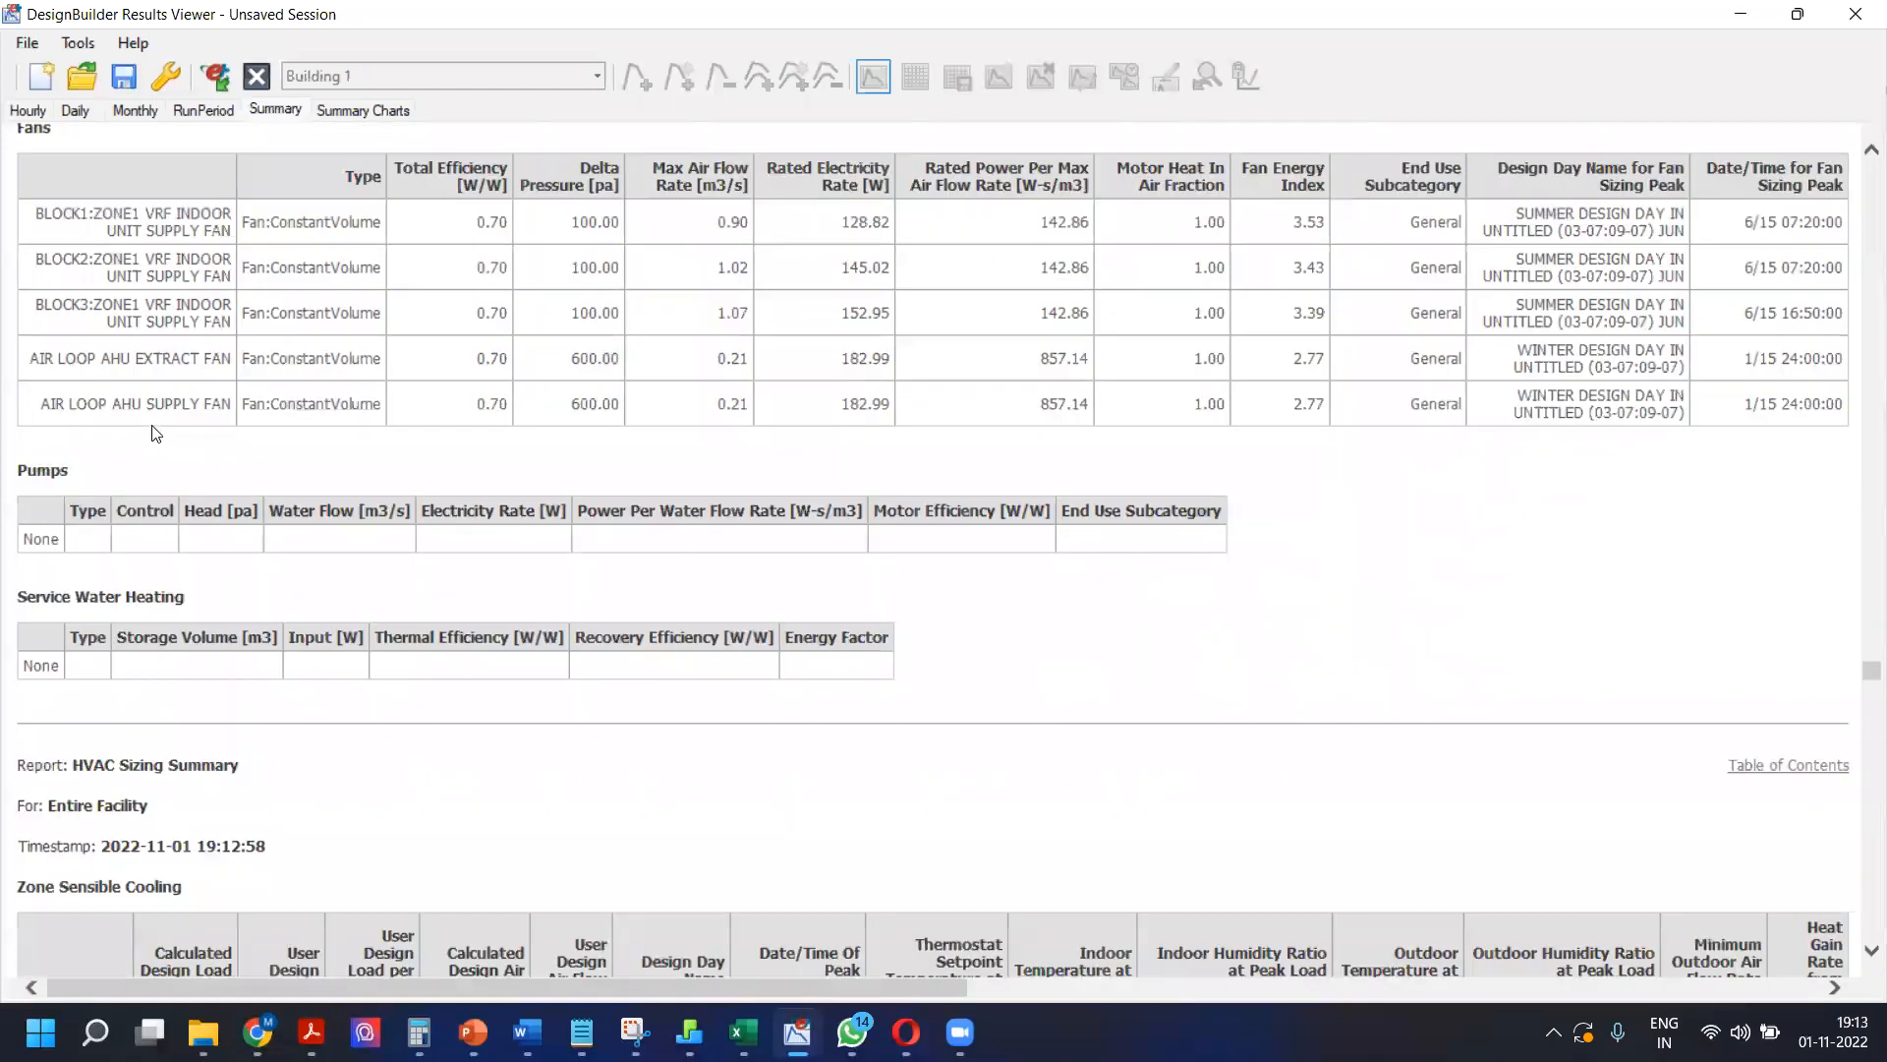
{"action": "scroll", "coordinate": [134, 486], "scroll_direction": "up", "scroll_amount": 3}
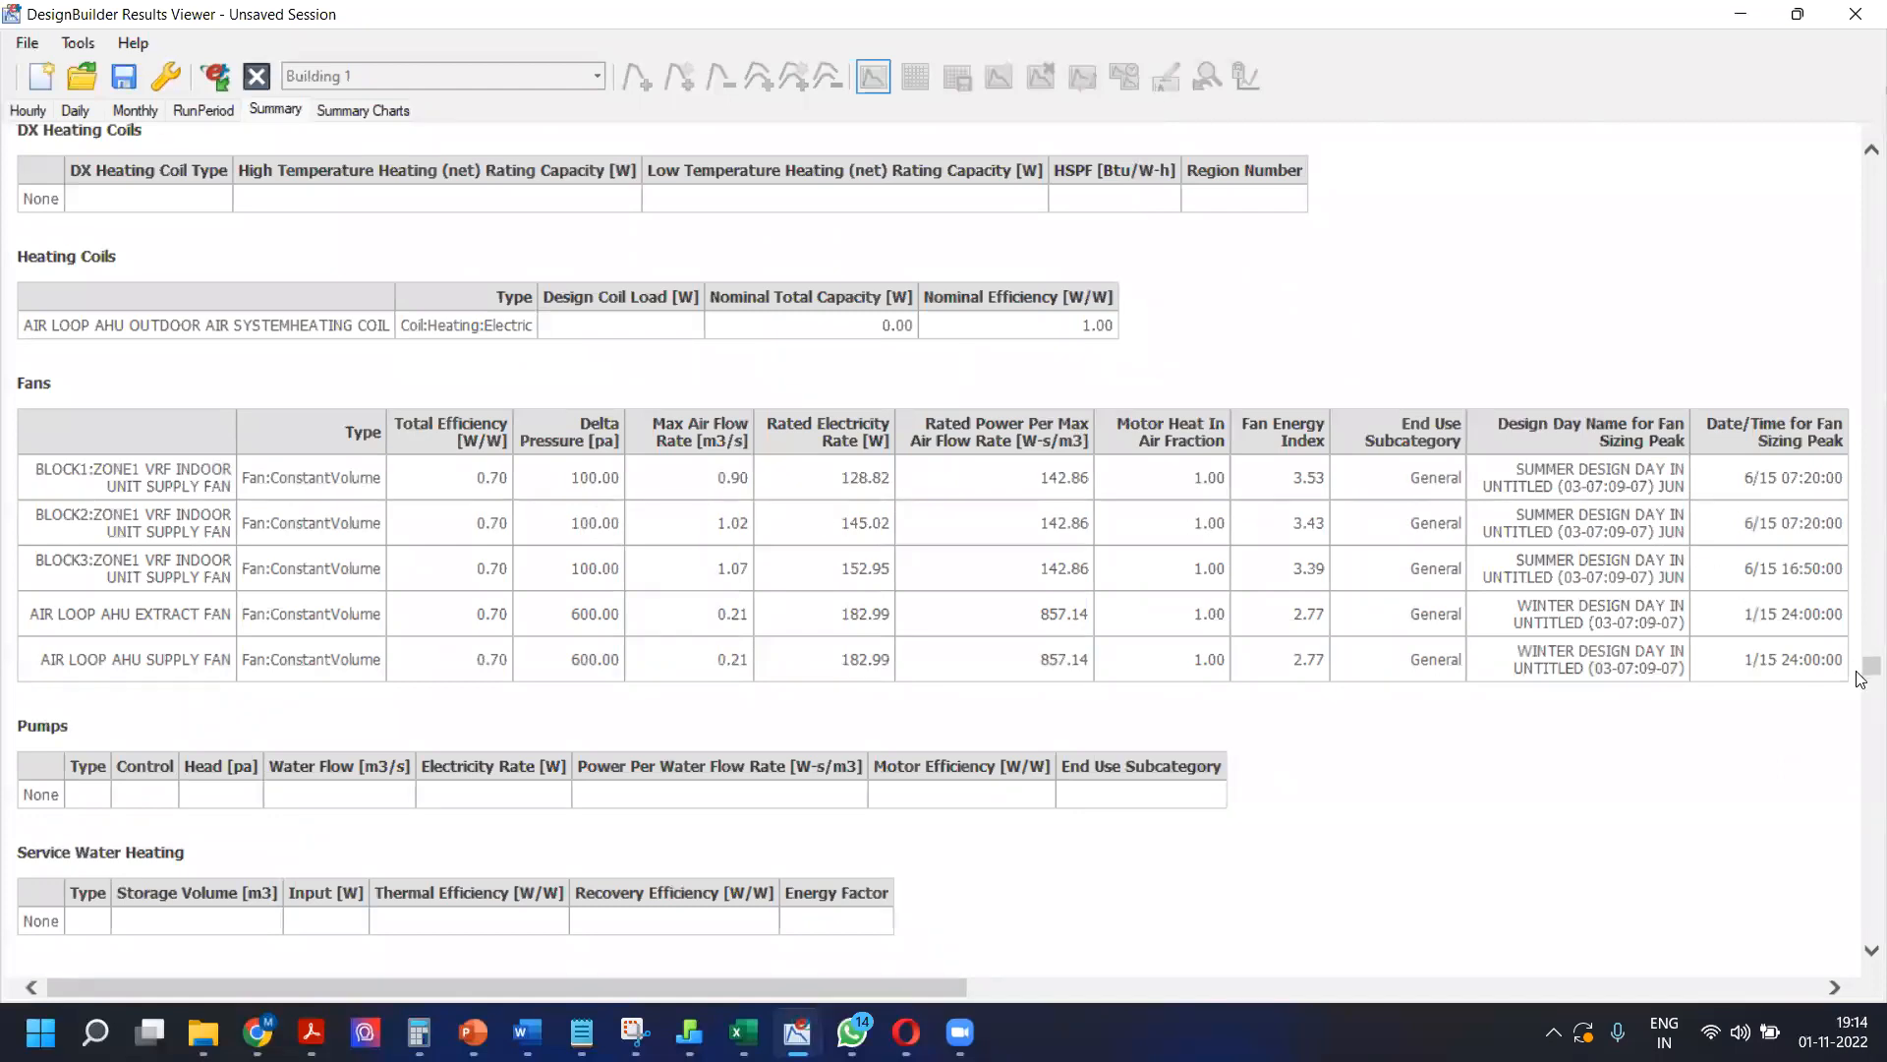
{"action": "left_click", "coordinate": [1868, 722]}
{"action": "scroll", "coordinate": [1718, 182], "scroll_direction": "down", "scroll_amount": 1}
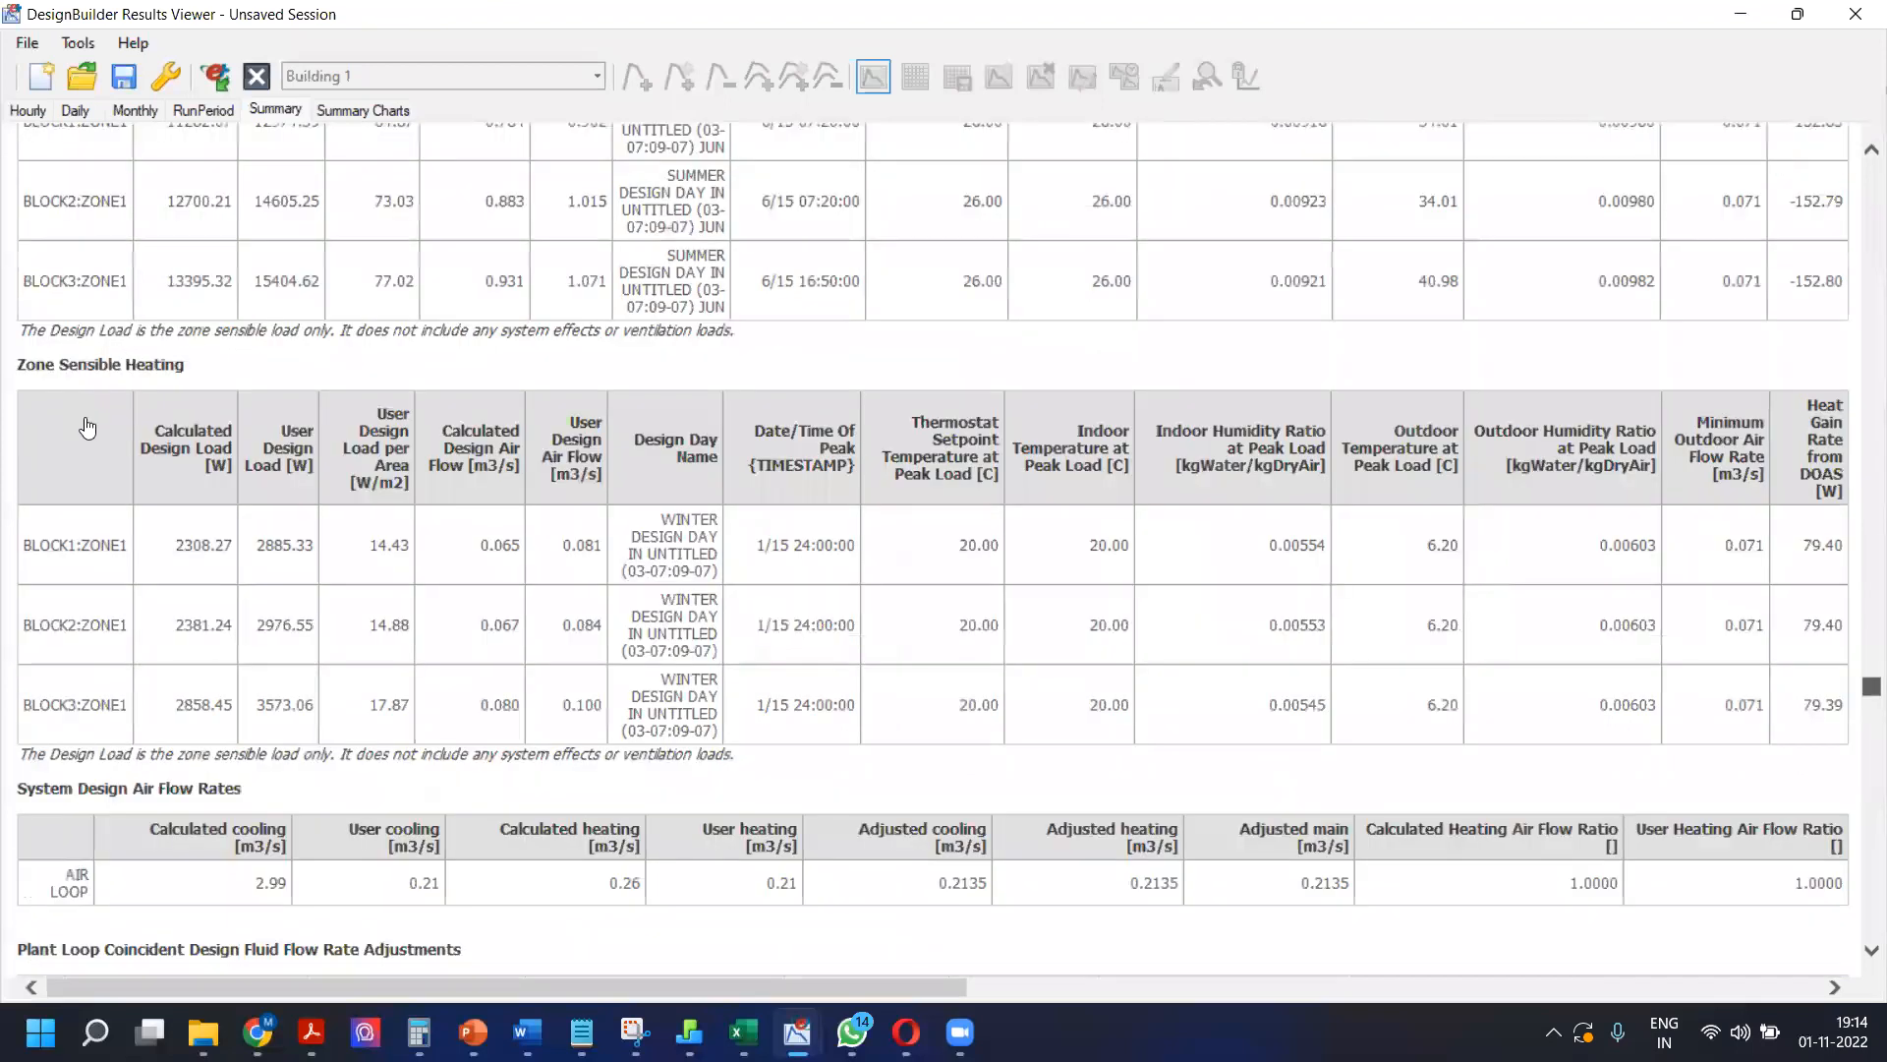
{"action": "scroll", "coordinate": [79, 488], "scroll_direction": "down", "scroll_amount": 3}
Step: Jump to the LEED Summary from the table of contents and examine it through Performance Rating Method Compliance
{"action": "scroll", "coordinate": [79, 487], "scroll_direction": "up", "scroll_amount": 15}
{"action": "left_click", "coordinate": [80, 486]}
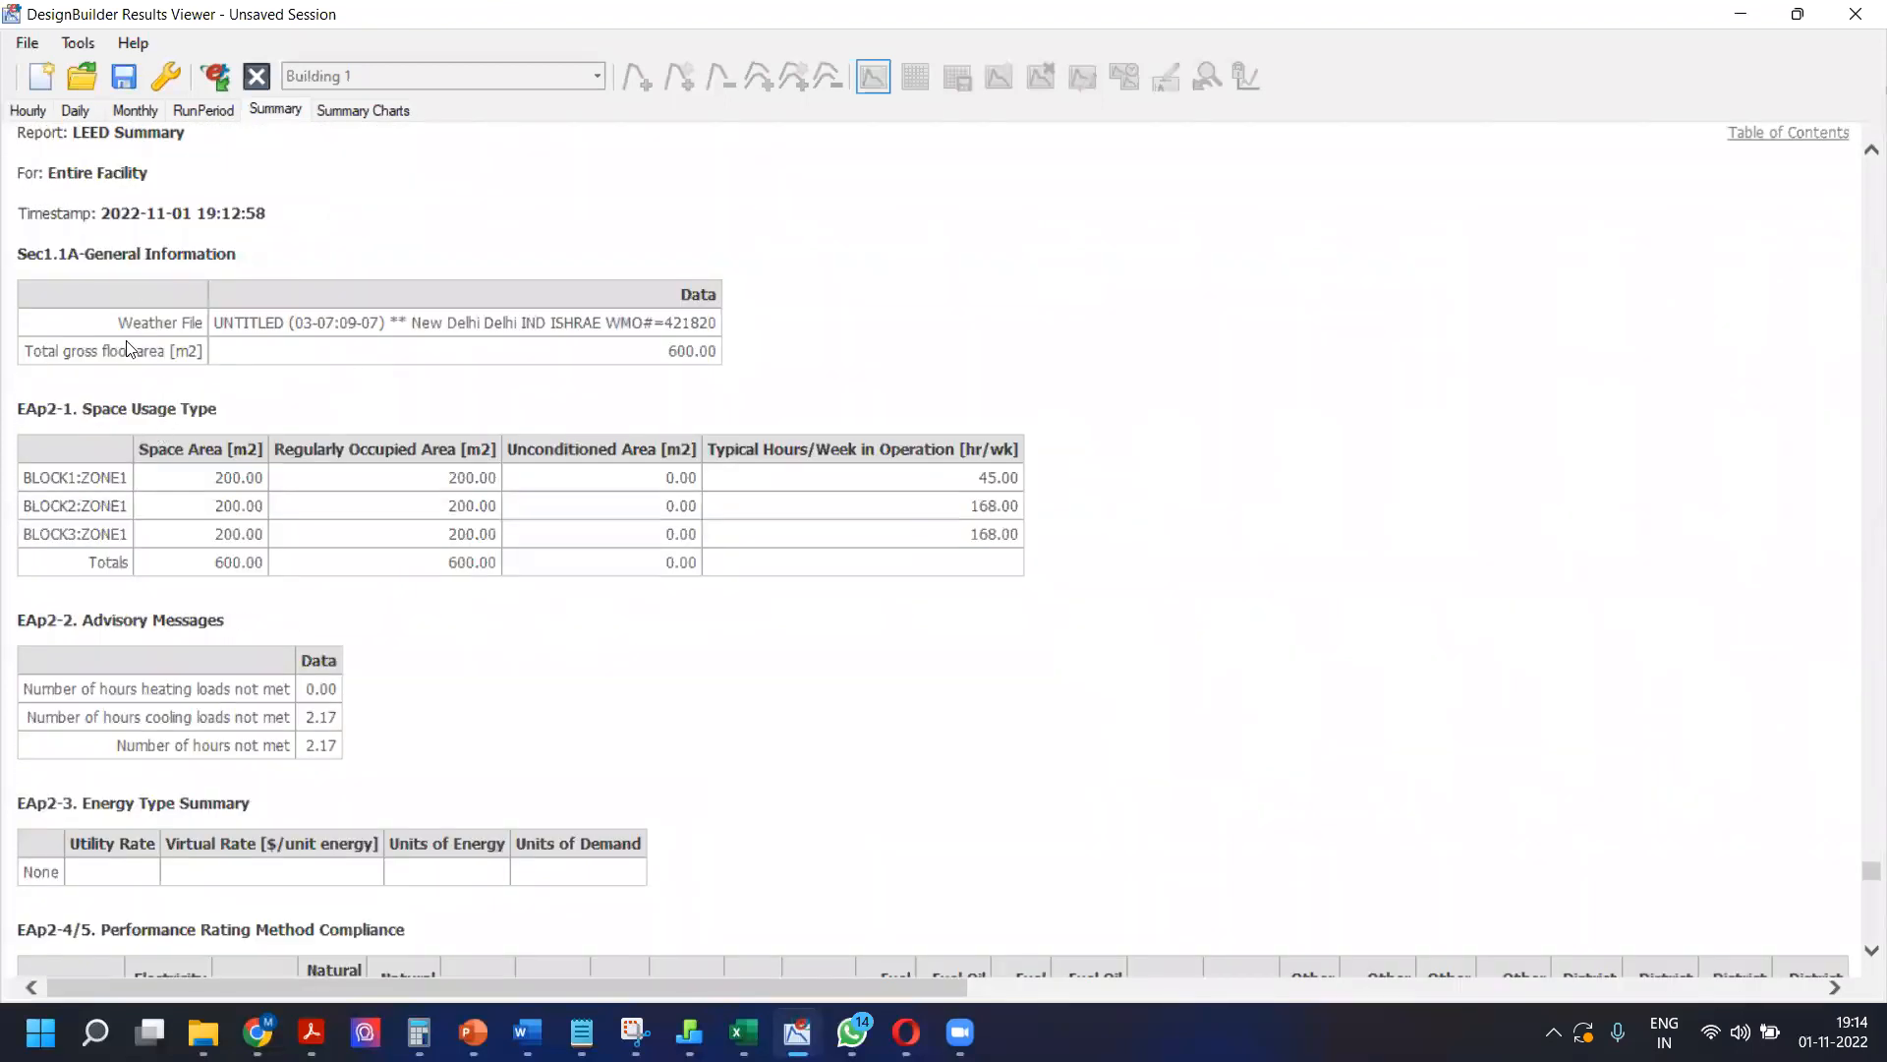
{"action": "scroll", "coordinate": [153, 335], "scroll_direction": "down", "scroll_amount": 5}
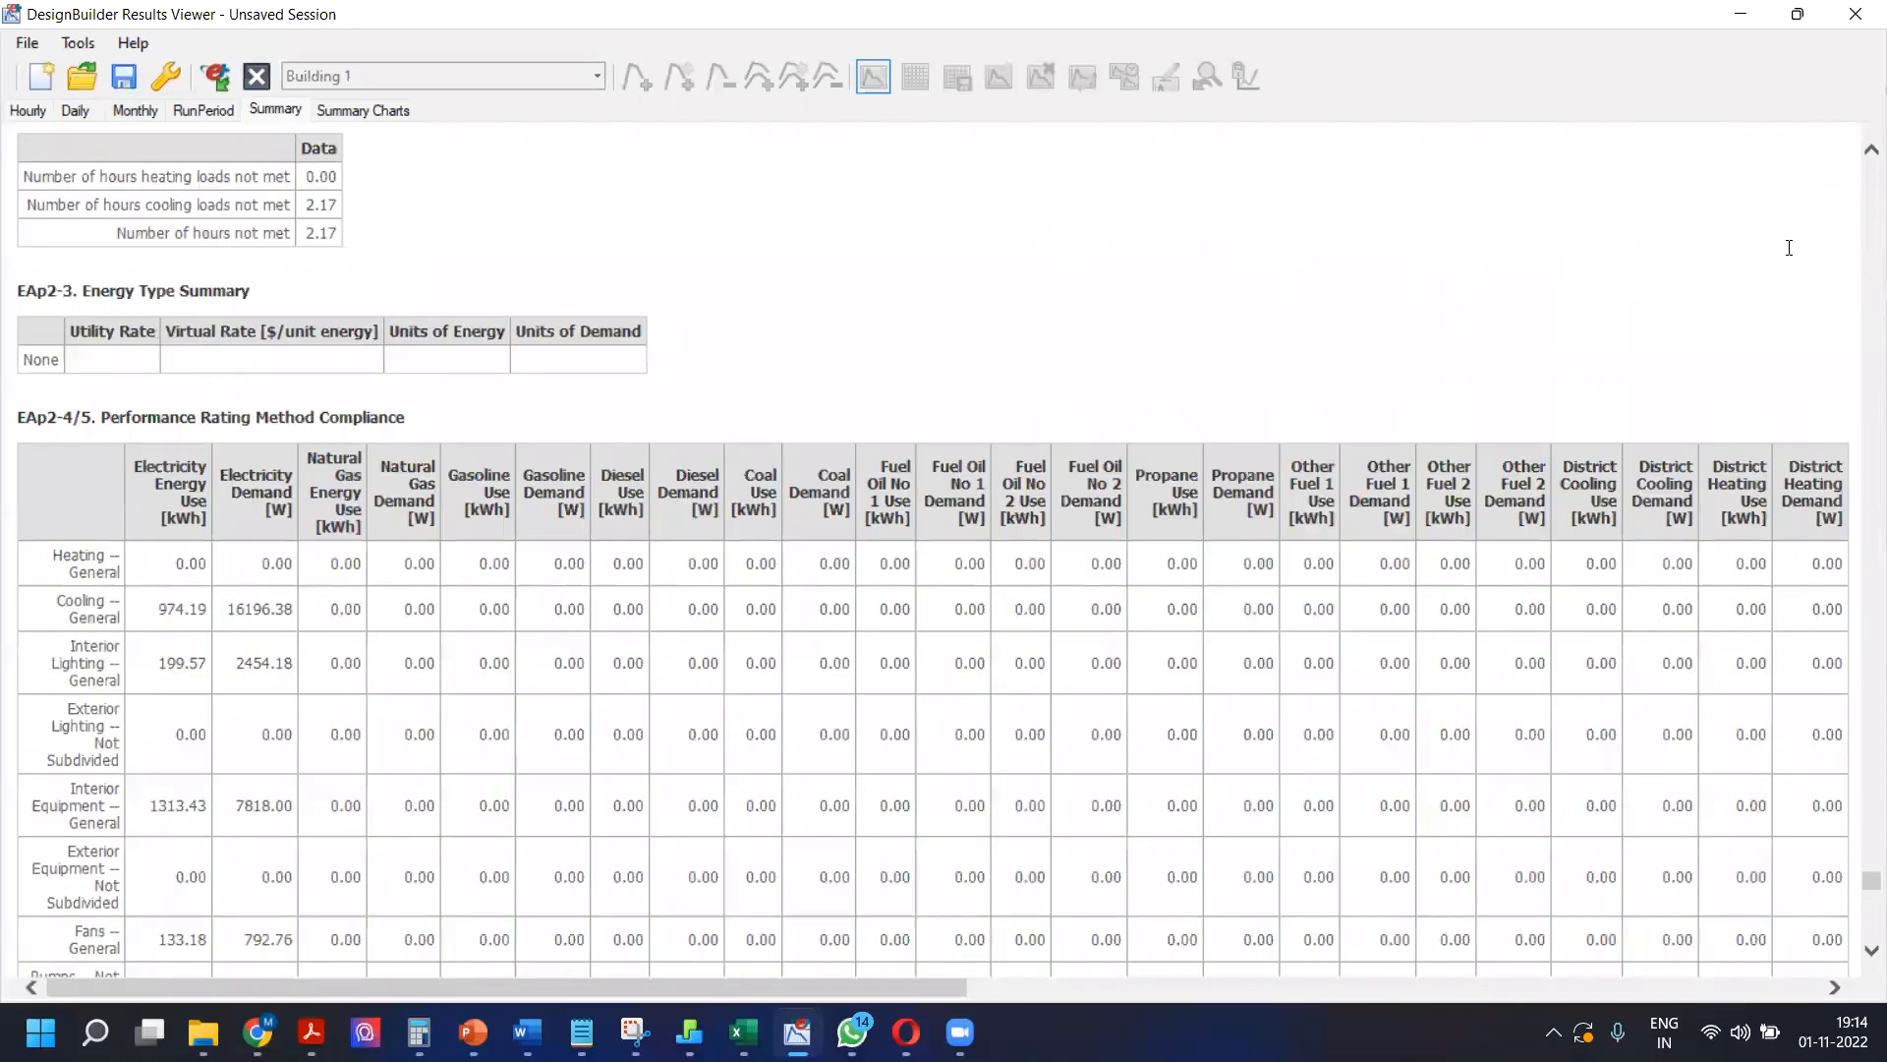
{"action": "scroll", "coordinate": [545, 316], "scroll_direction": "down", "scroll_amount": 3}
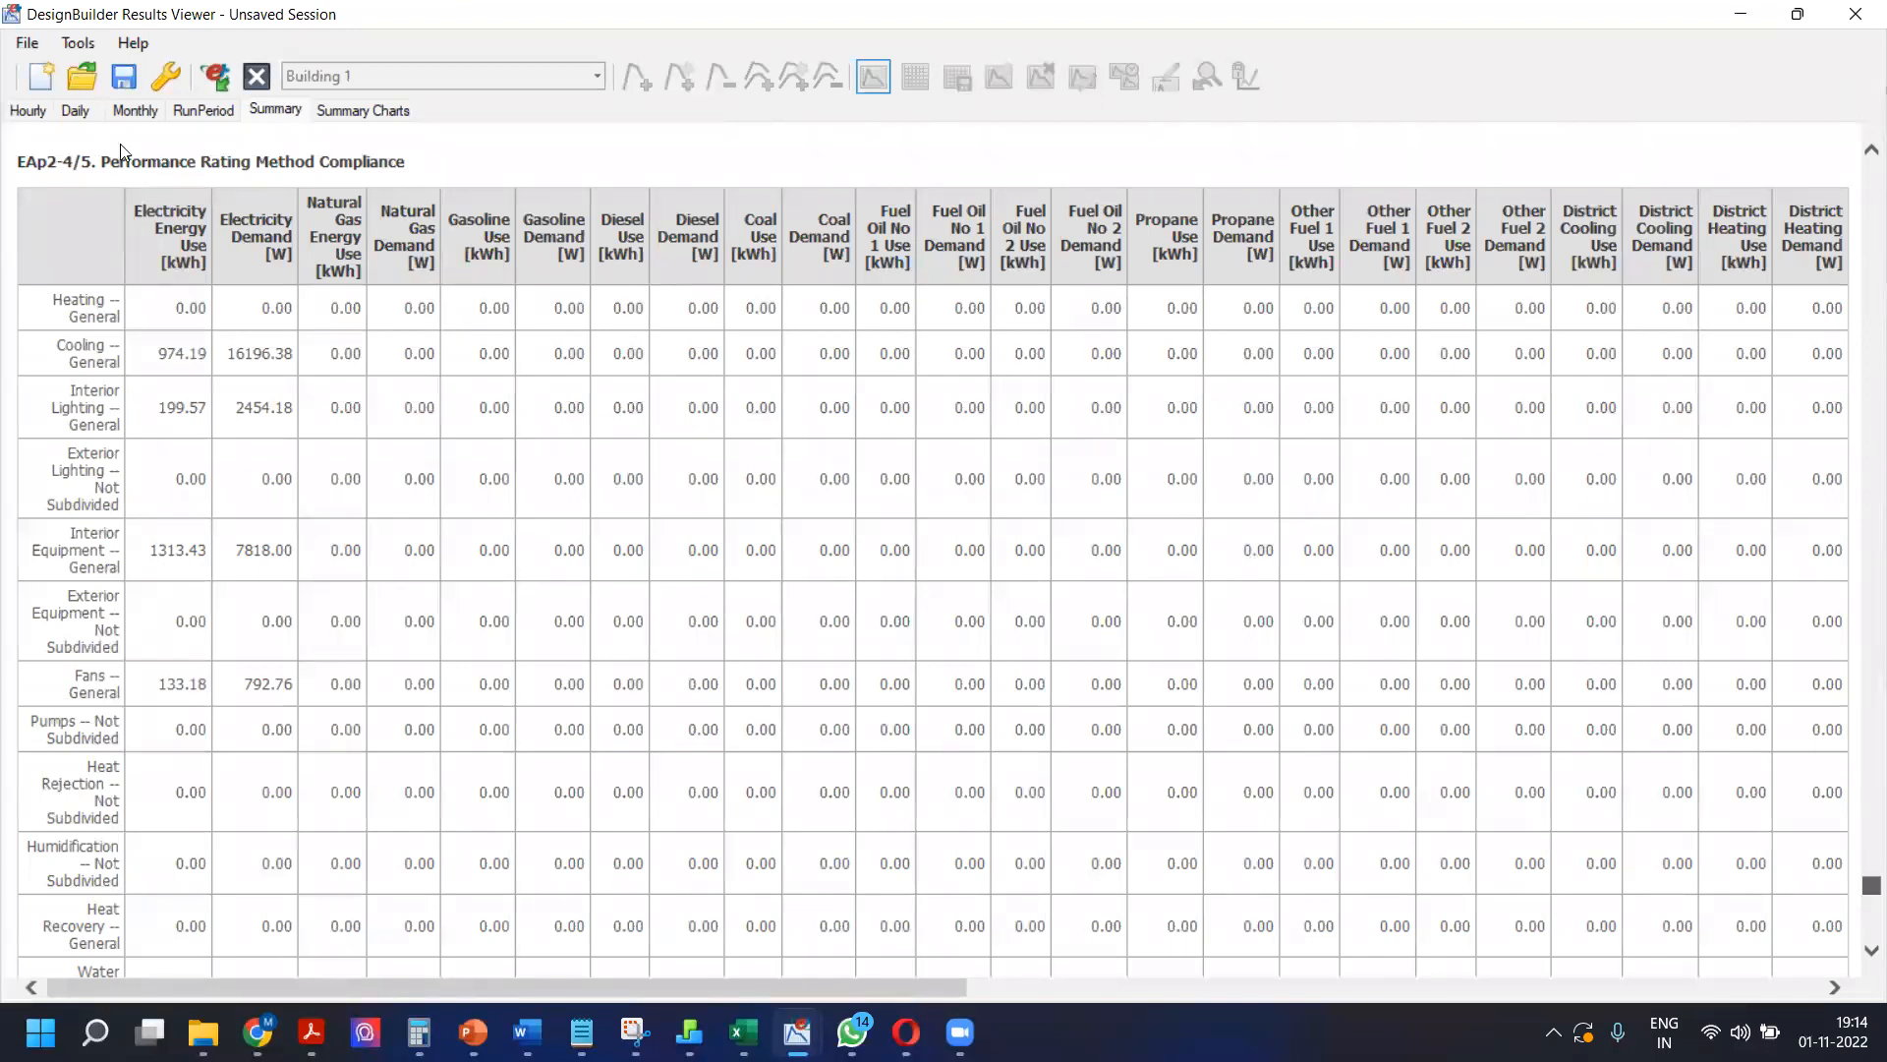
Step: Show the hourly outputs, widen the Area column and plot Zone Mean Air Temperature for BLOCK1:ZONE1
{"action": "scroll", "coordinate": [108, 129], "scroll_direction": "up", "scroll_amount": 10}
{"action": "scroll", "coordinate": [108, 118], "scroll_direction": "up", "scroll_amount": 10}
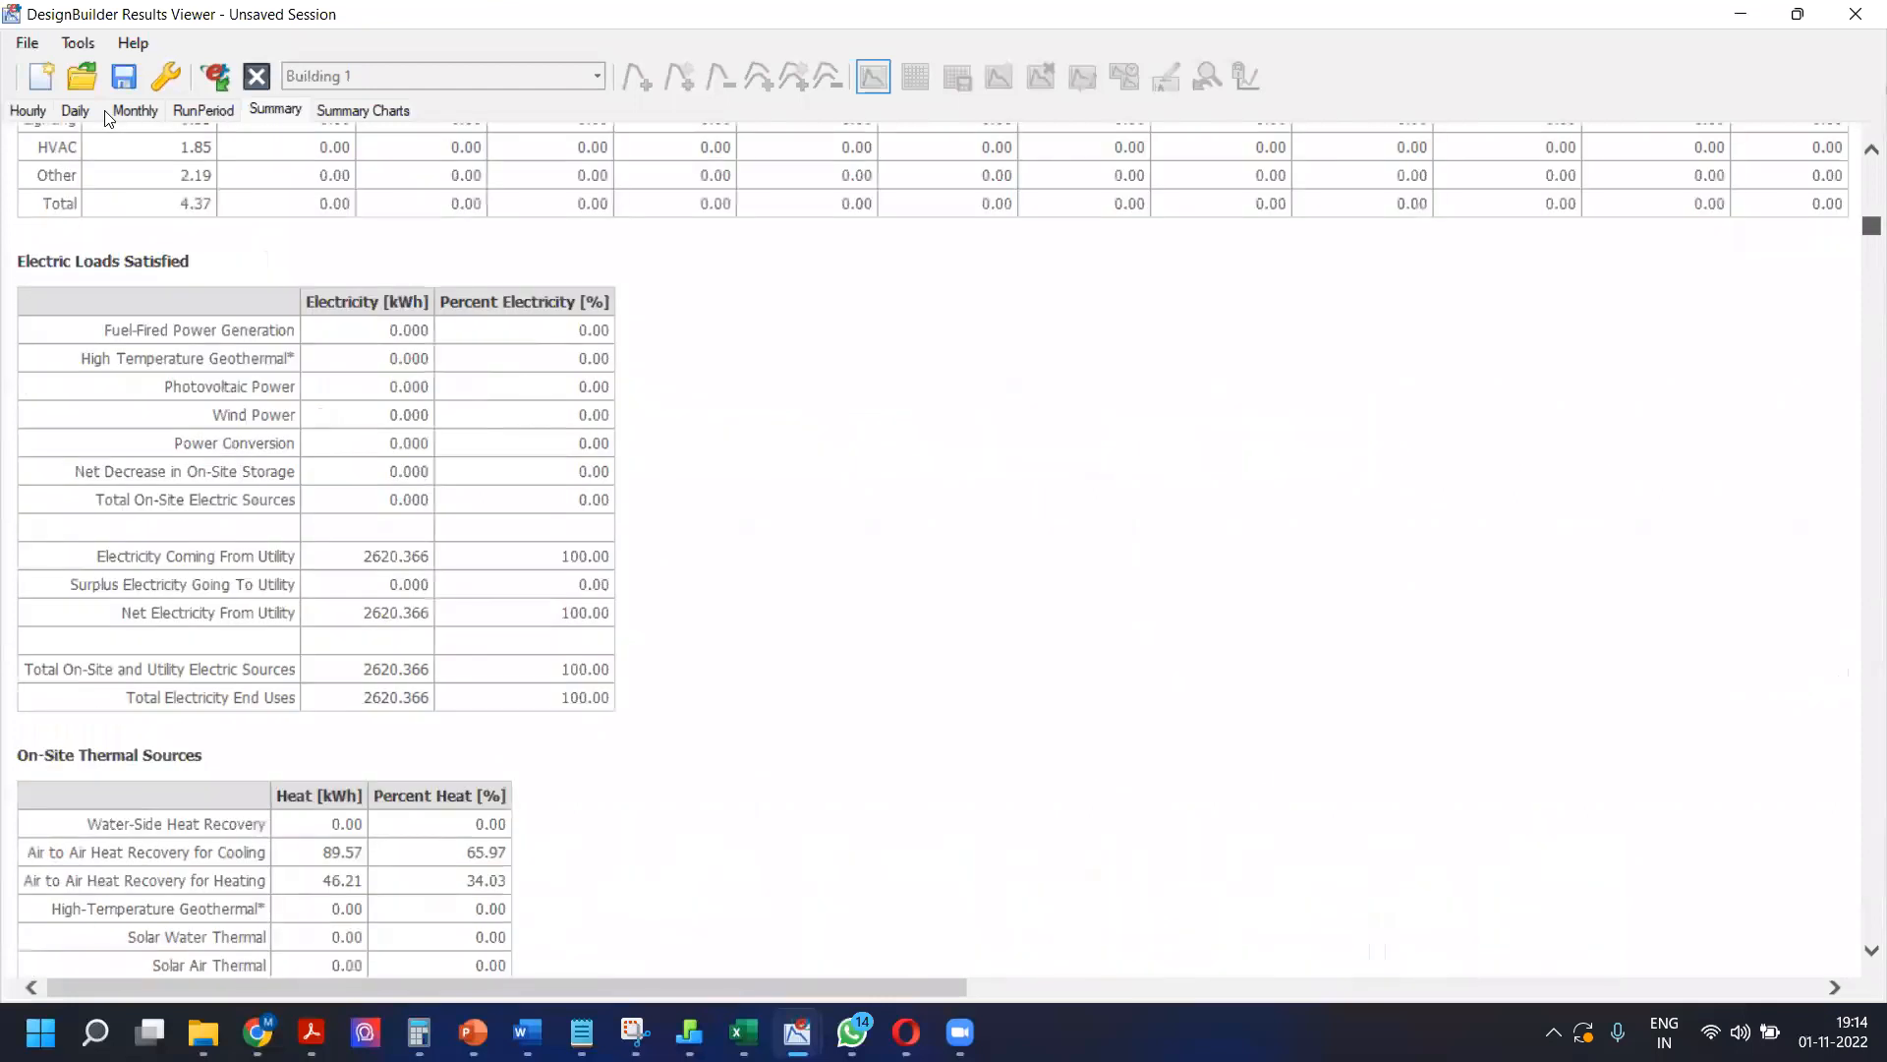
{"action": "scroll", "coordinate": [49, 118], "scroll_direction": "up", "scroll_amount": 3}
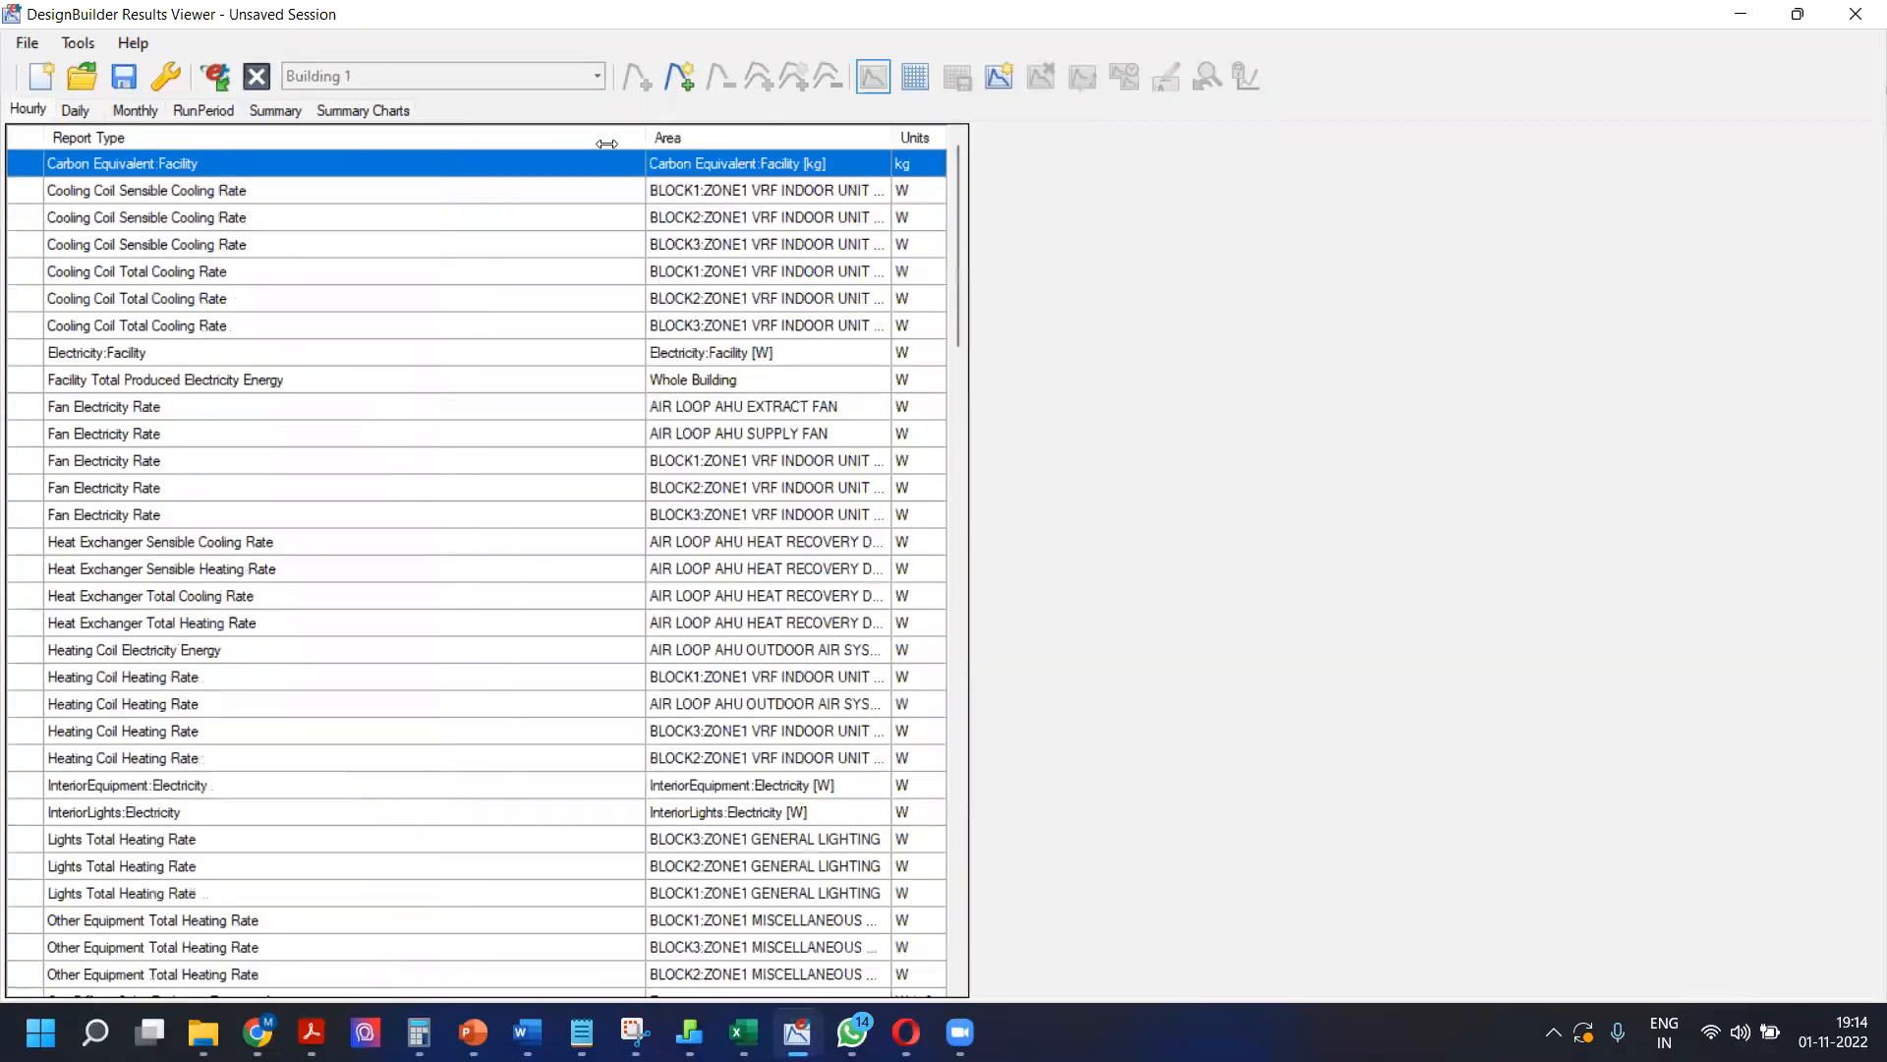
{"action": "left_click_drag", "start_coordinate": [875, 132], "coordinate": [793, 147]}
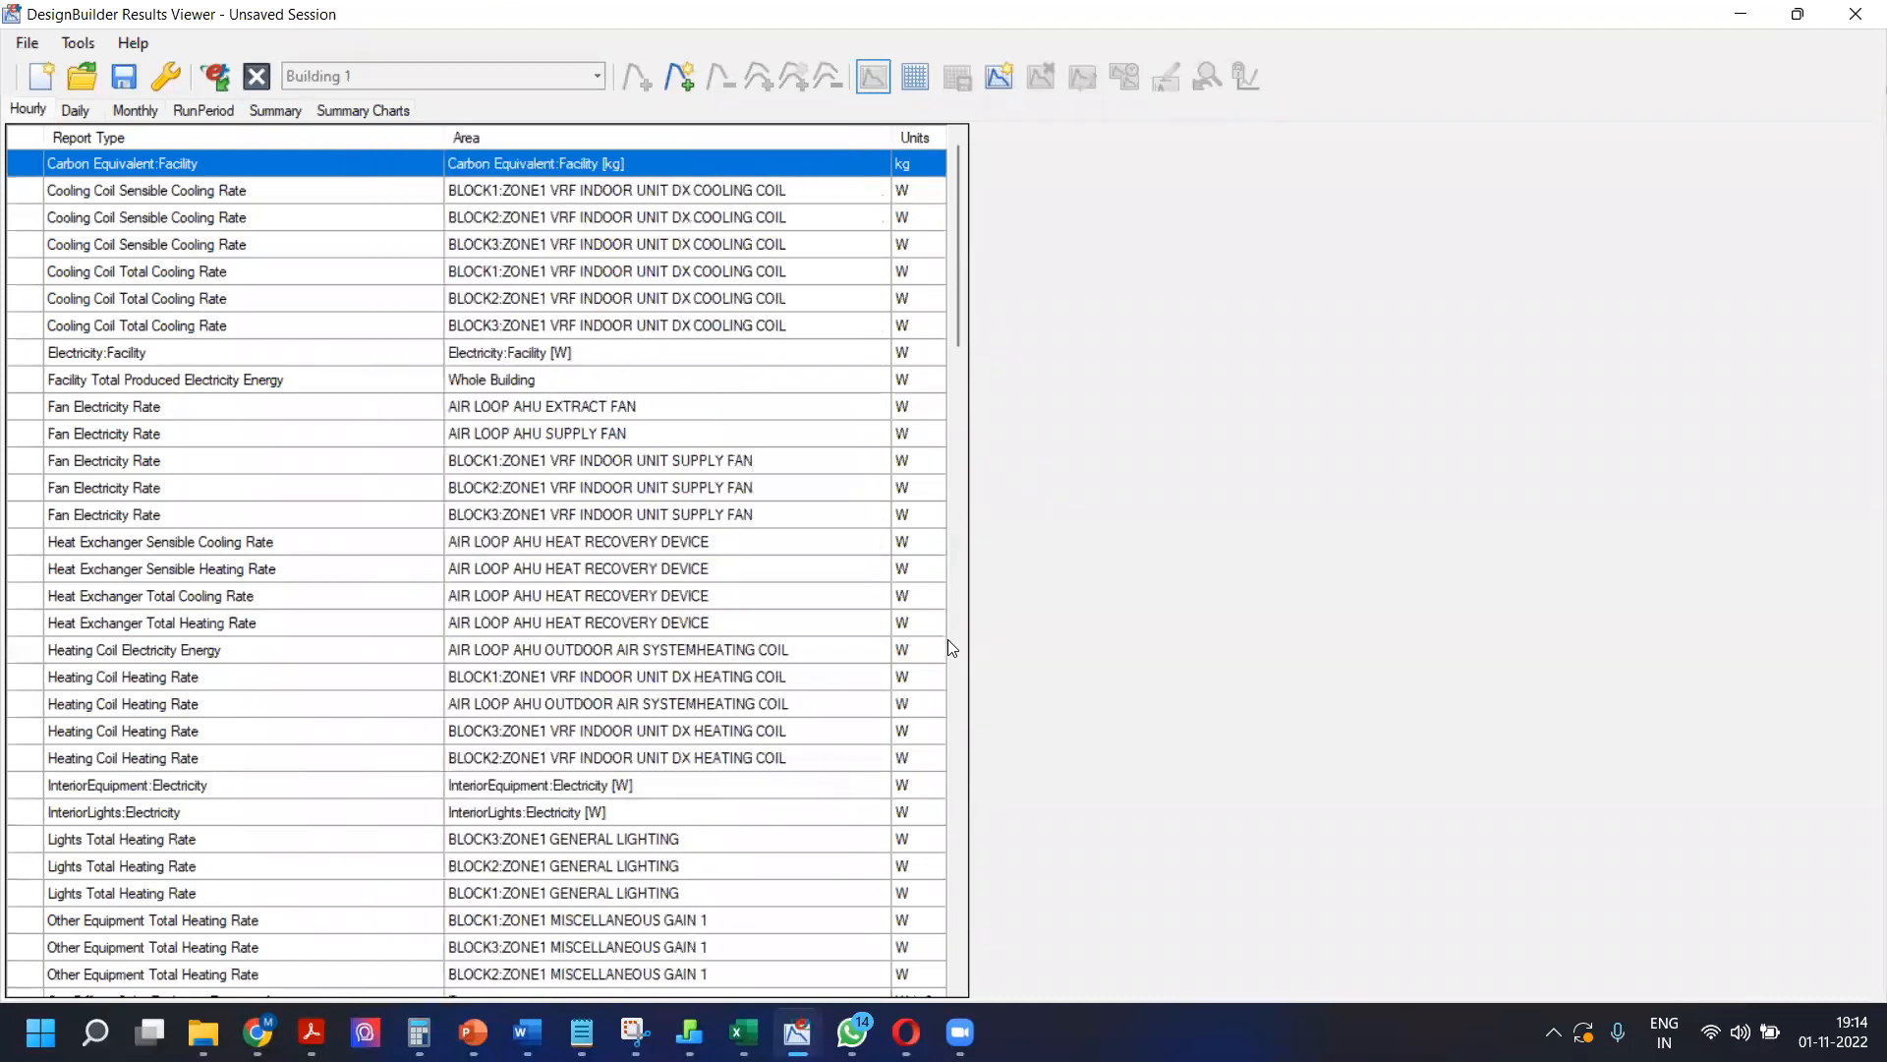
{"action": "scroll", "coordinate": [947, 639], "scroll_direction": "down", "scroll_amount": 4}
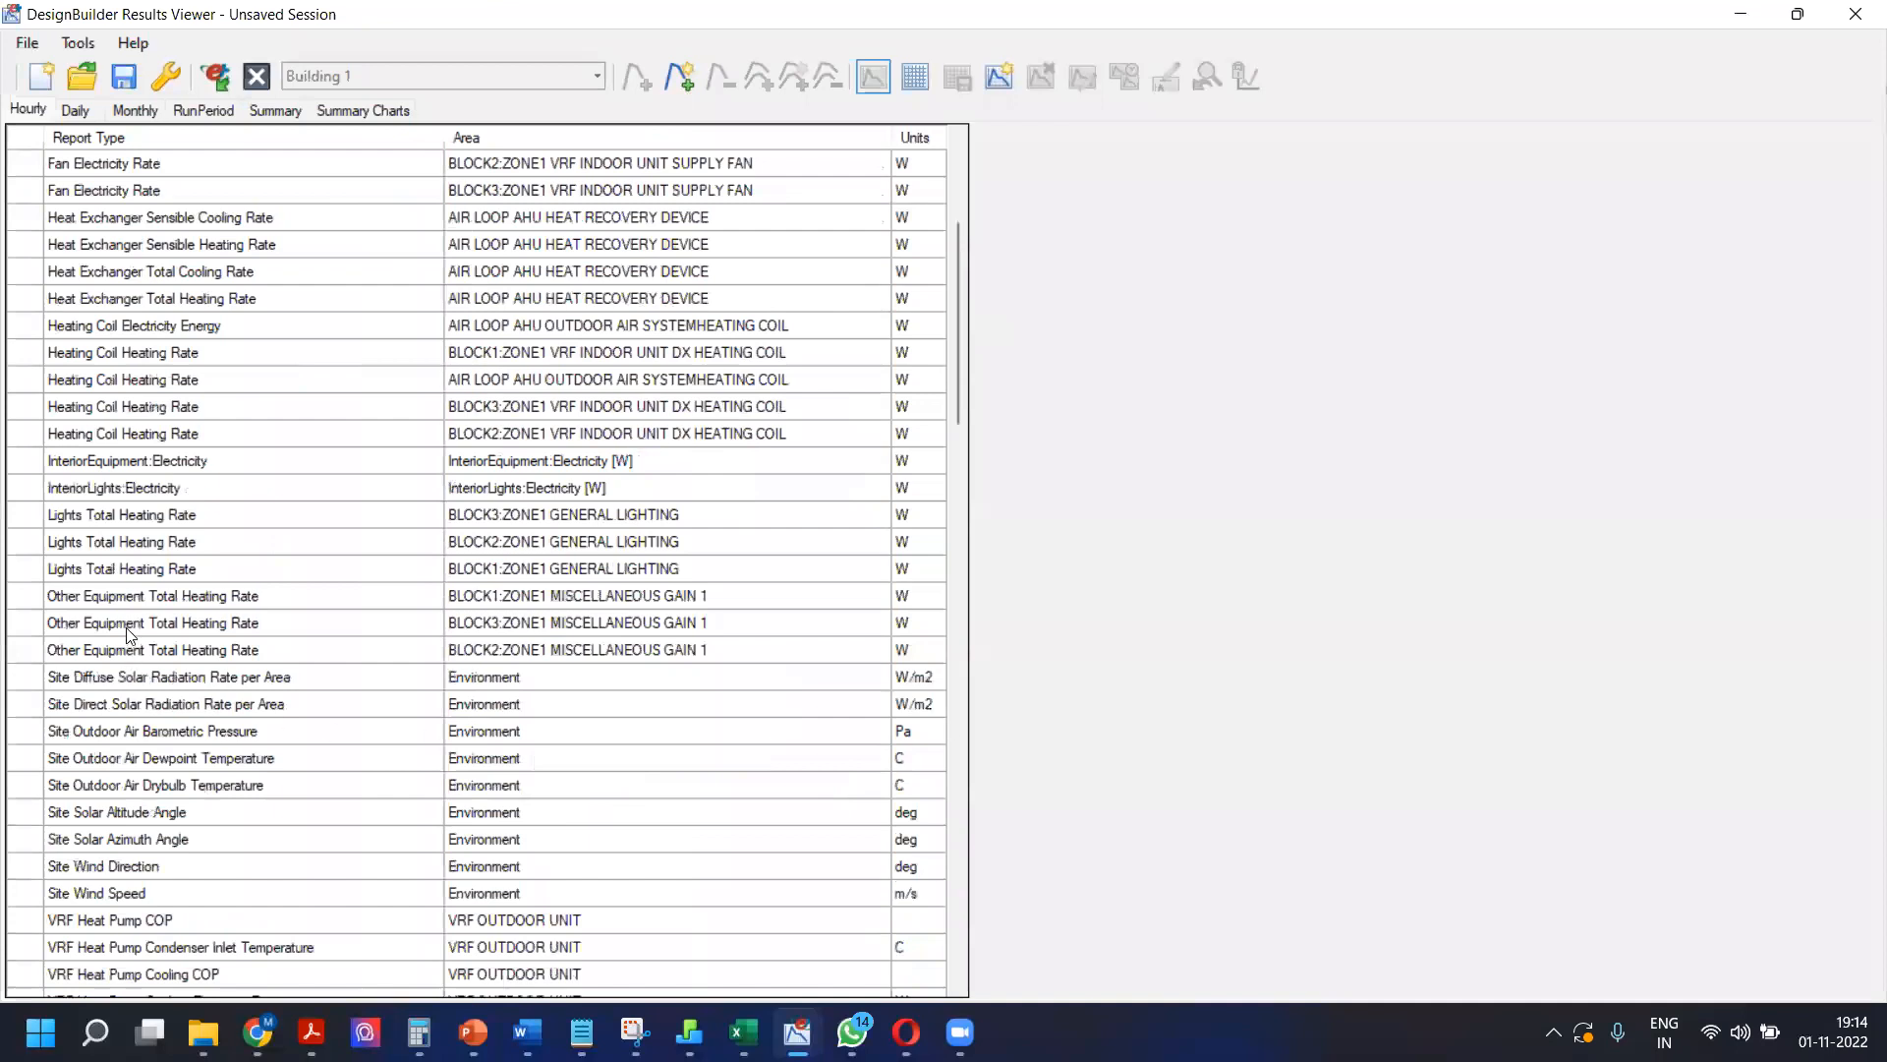
{"action": "scroll", "coordinate": [125, 629], "scroll_direction": "down", "scroll_amount": 15}
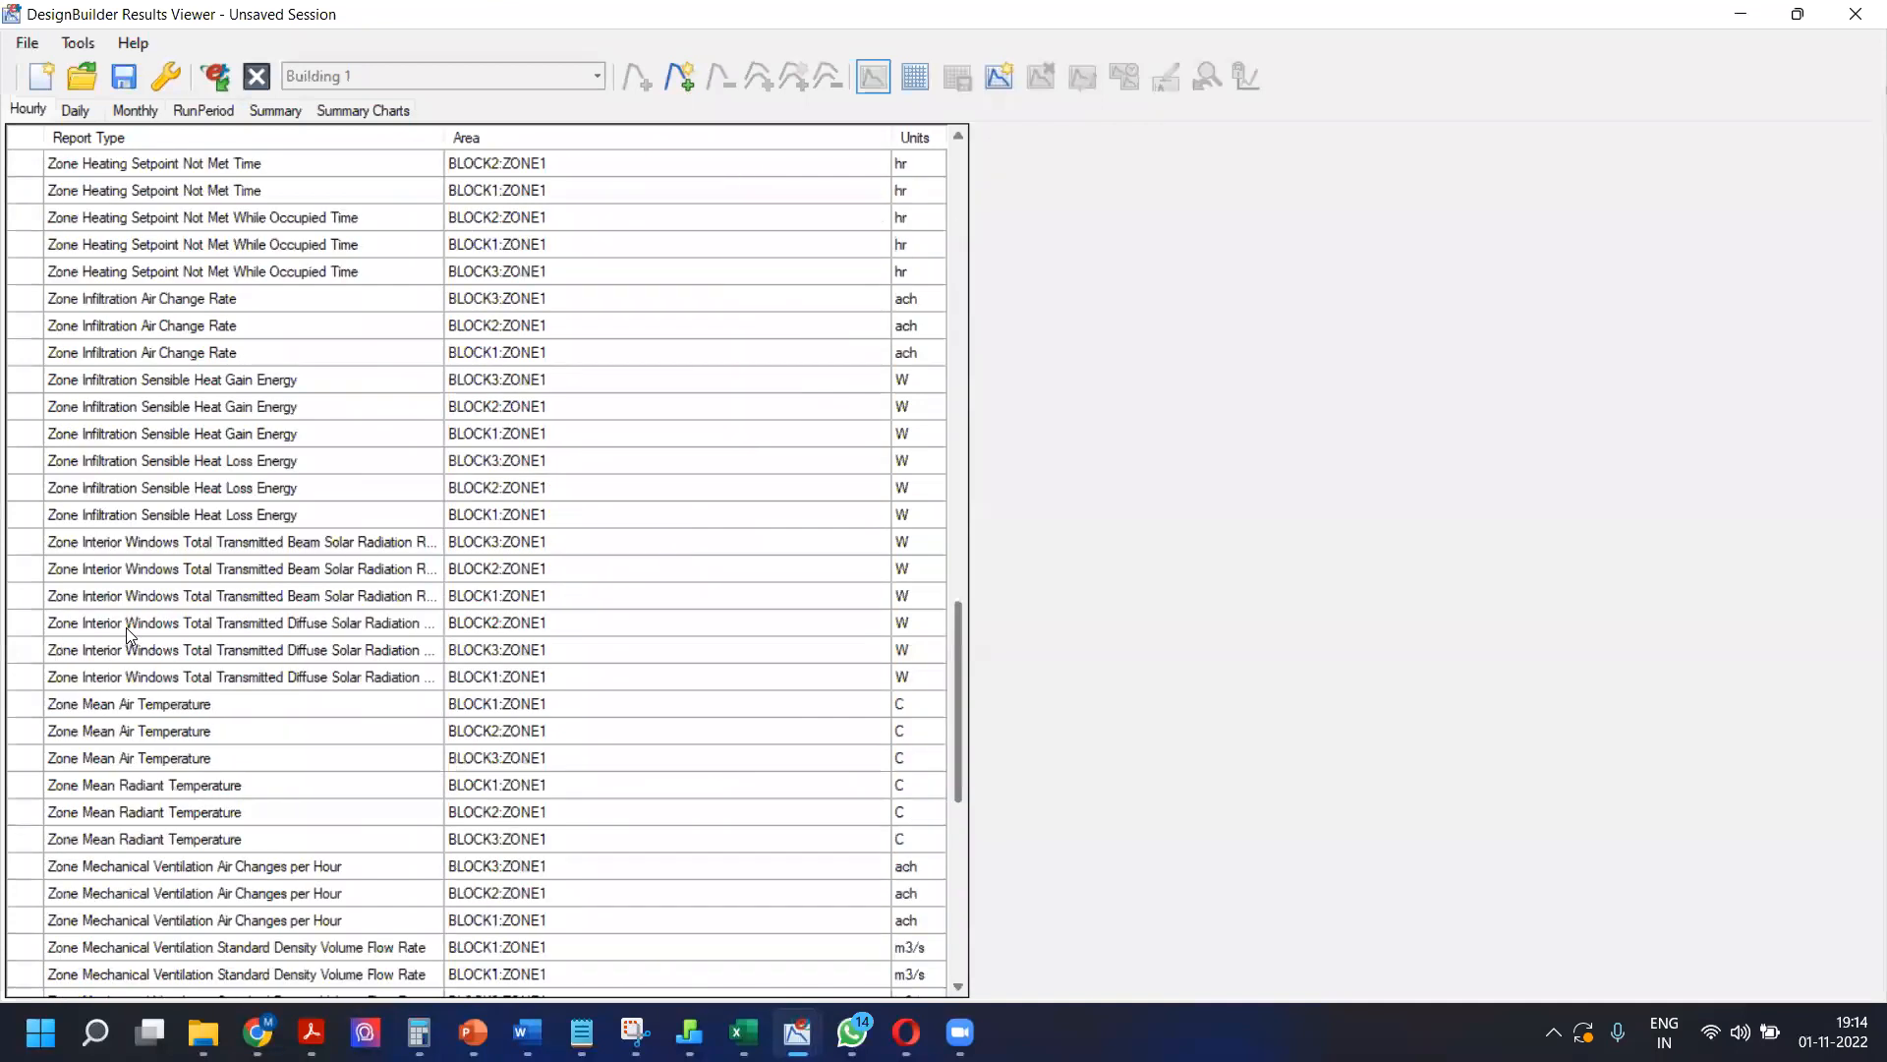
{"action": "left_click", "coordinate": [389, 619]}
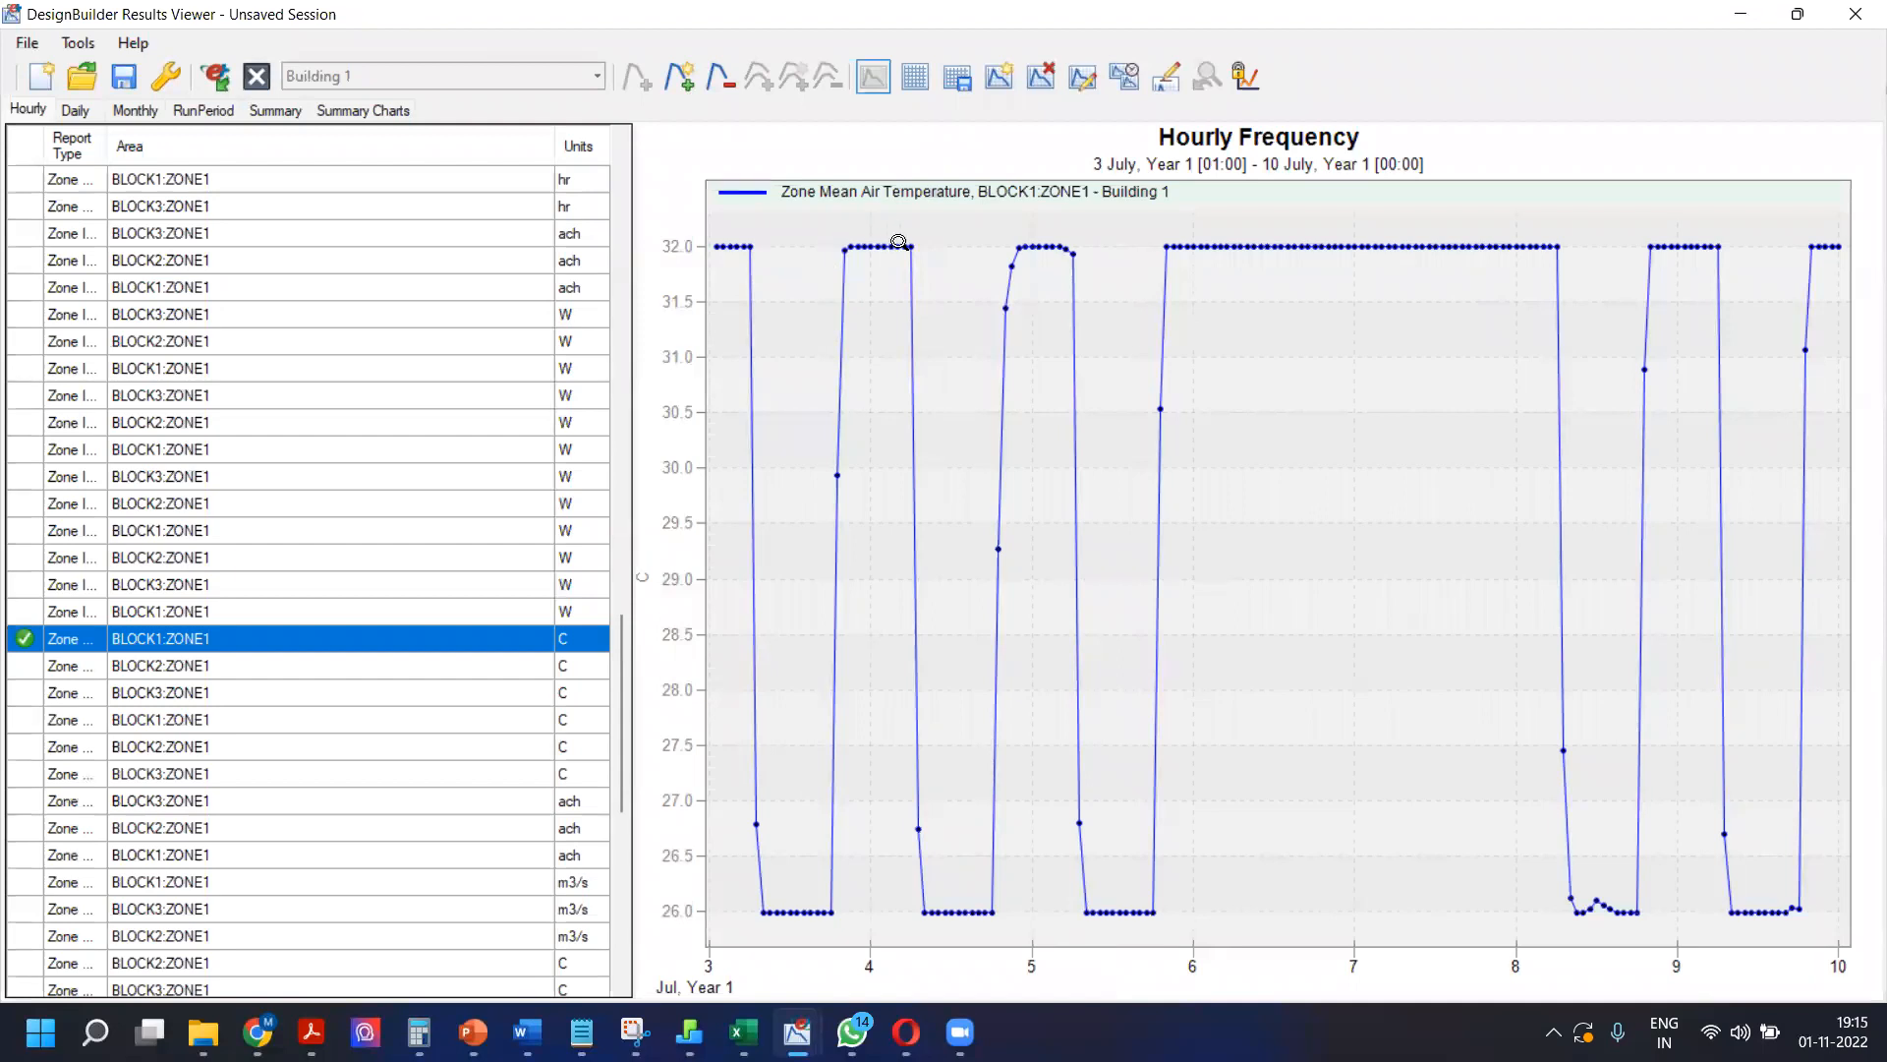
Step: Zoom the temperature chart to 3–5 July, compare it with Building 1's cooling setpoints in DesignBuilder, and restore the full chart in Results Viewer
{"action": "left_click_drag", "start_coordinate": [1098, 234], "coordinate": [825, 915]}
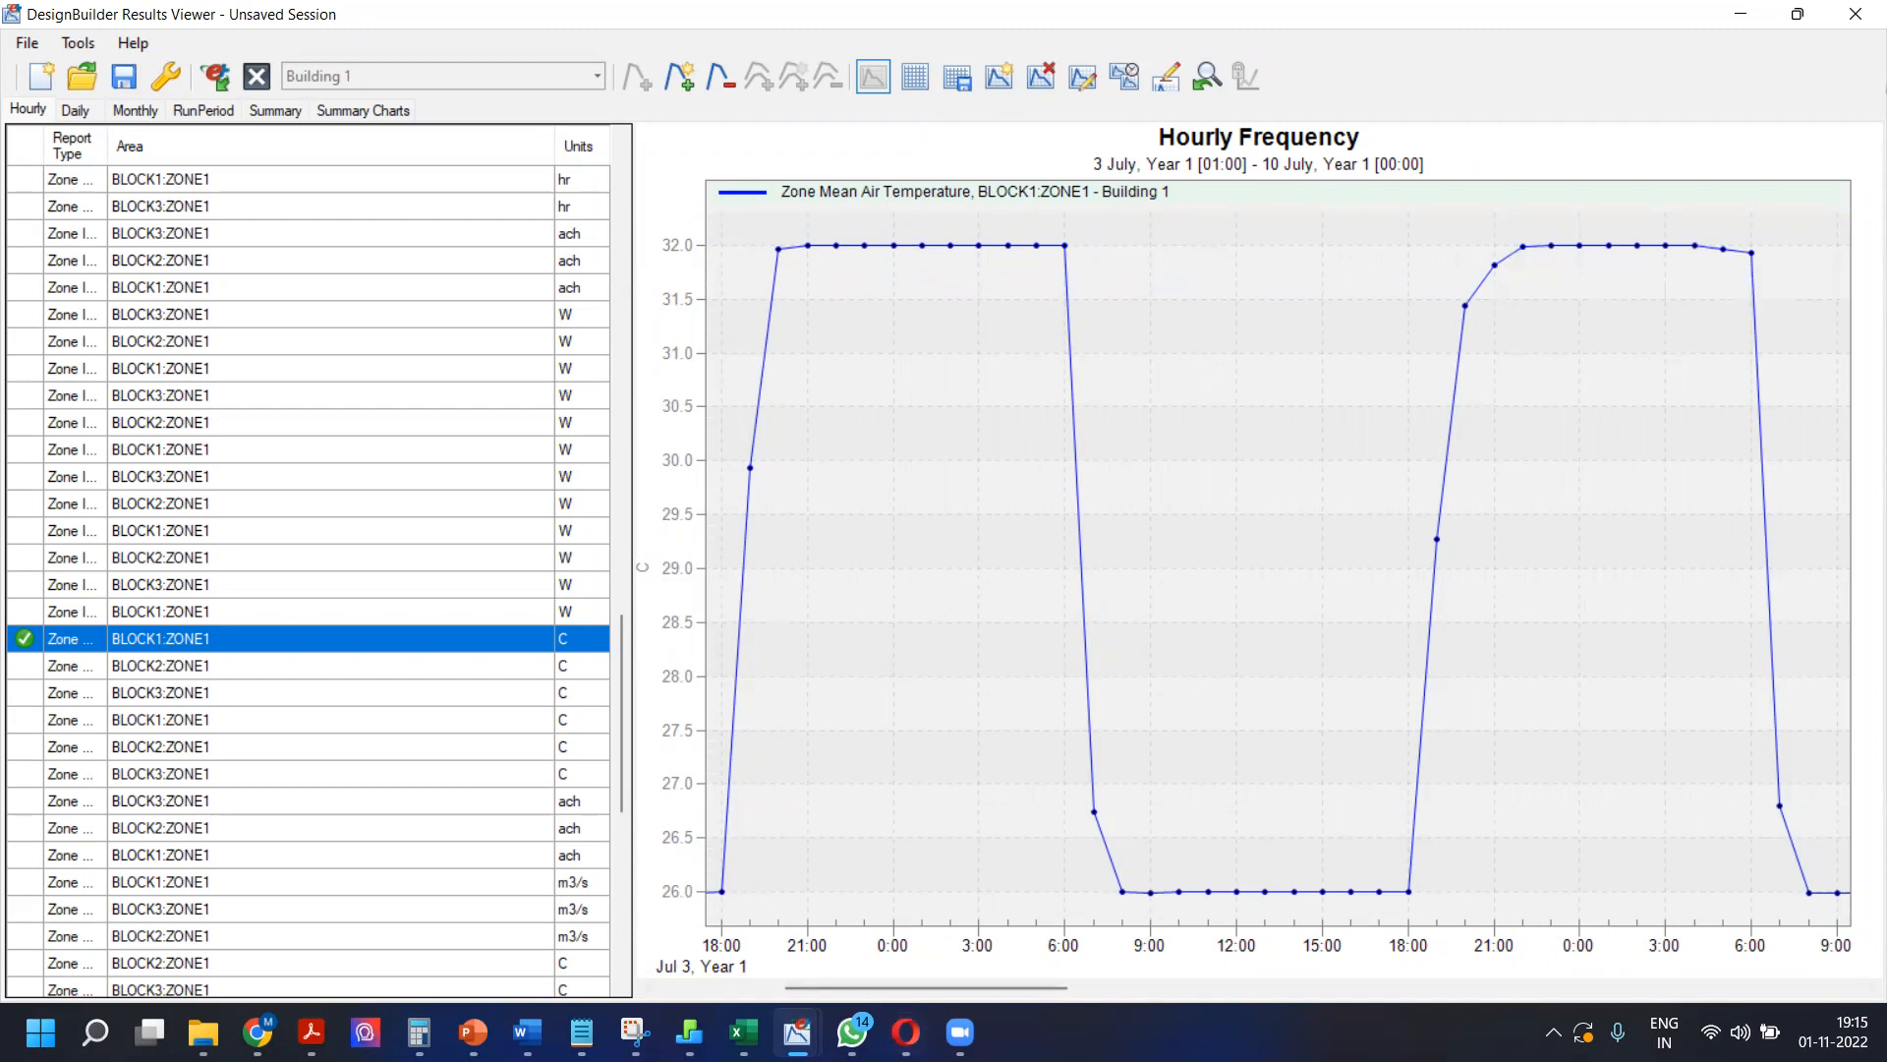
{"action": "mouse_move", "coordinate": [689, 1032]}
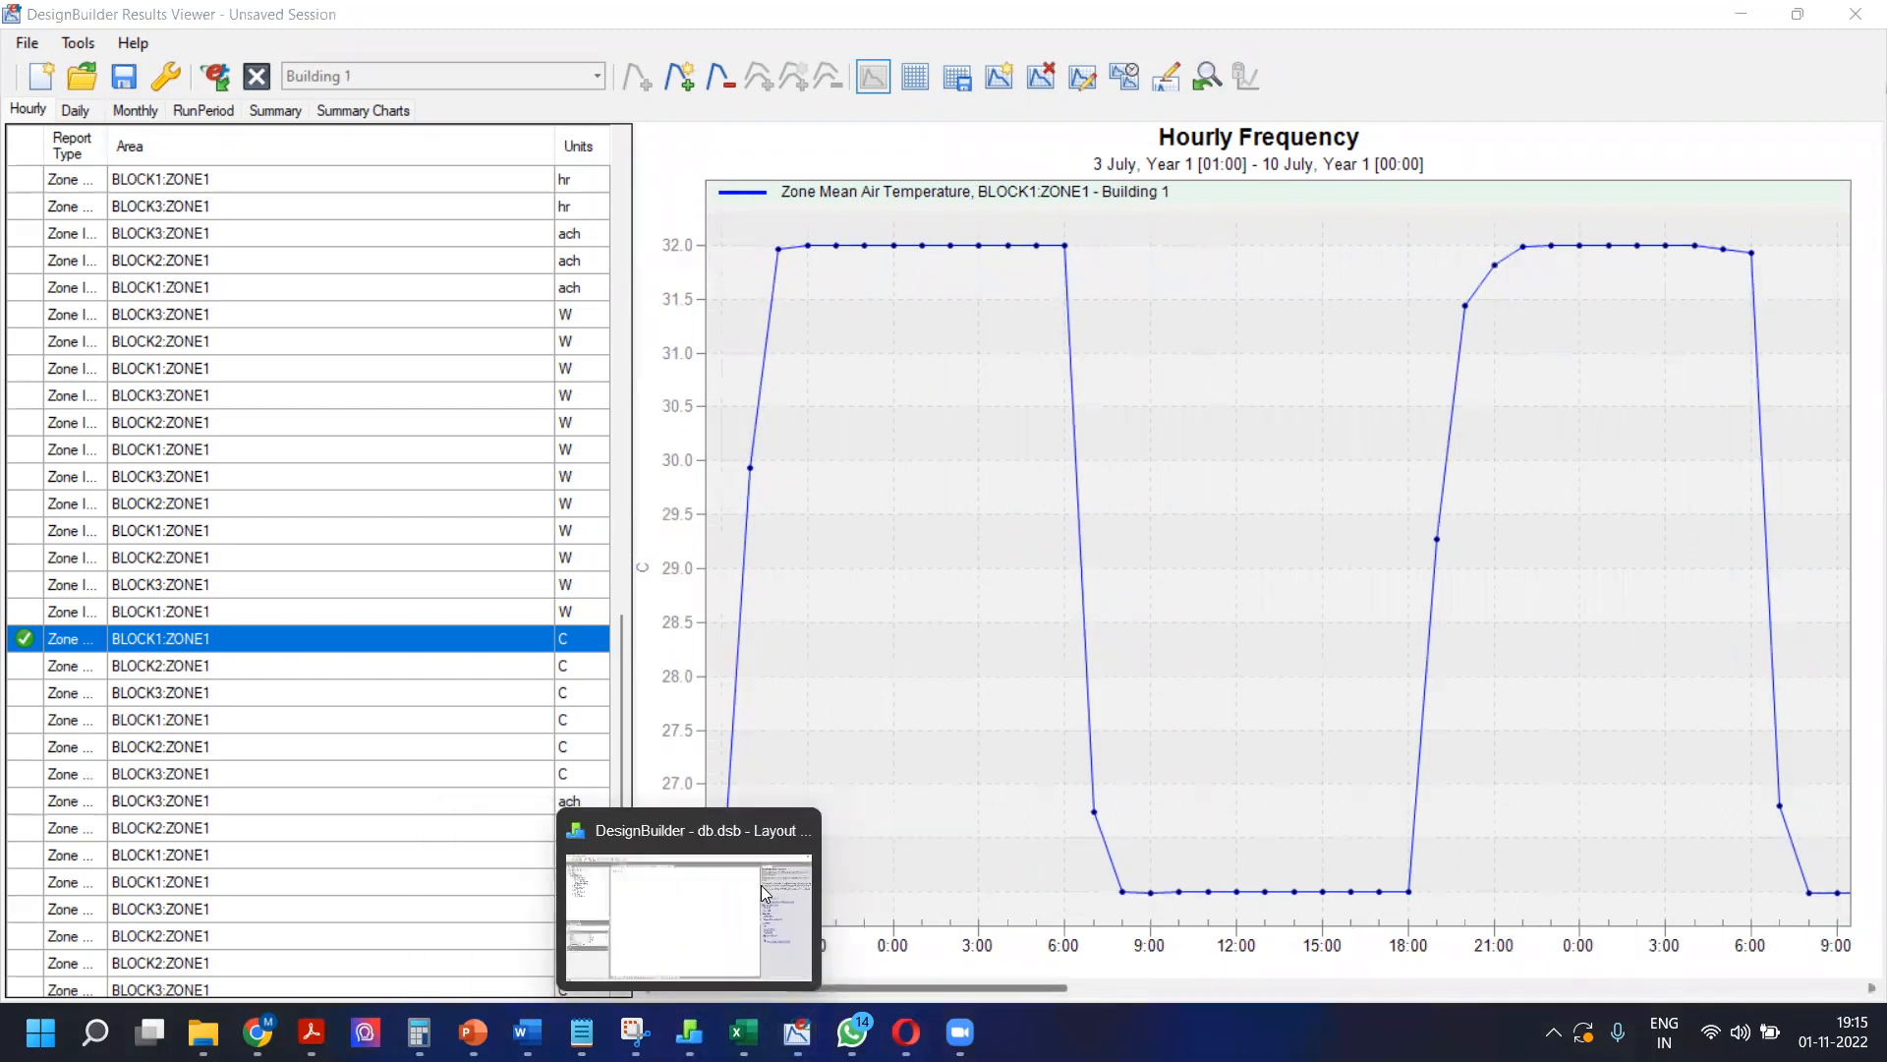
{"action": "left_click", "coordinate": [761, 885]}
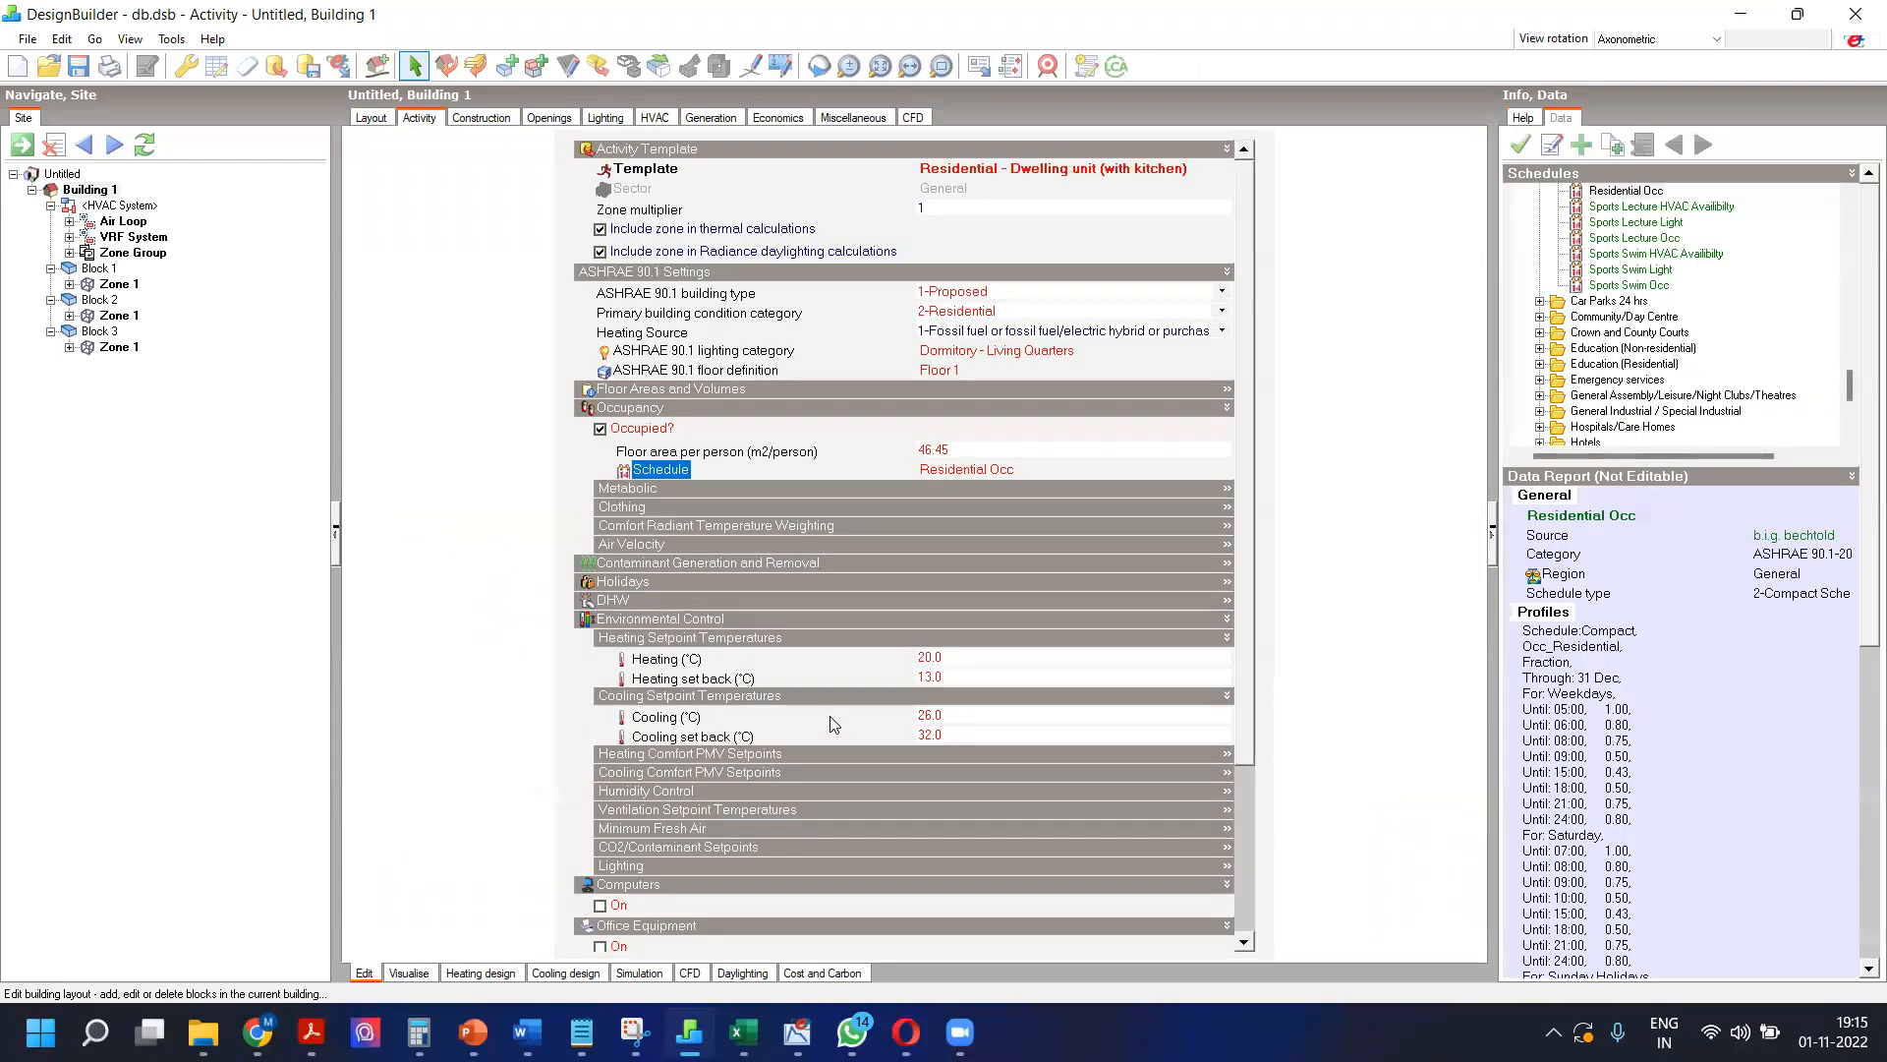
{"action": "left_click", "coordinate": [928, 716]}
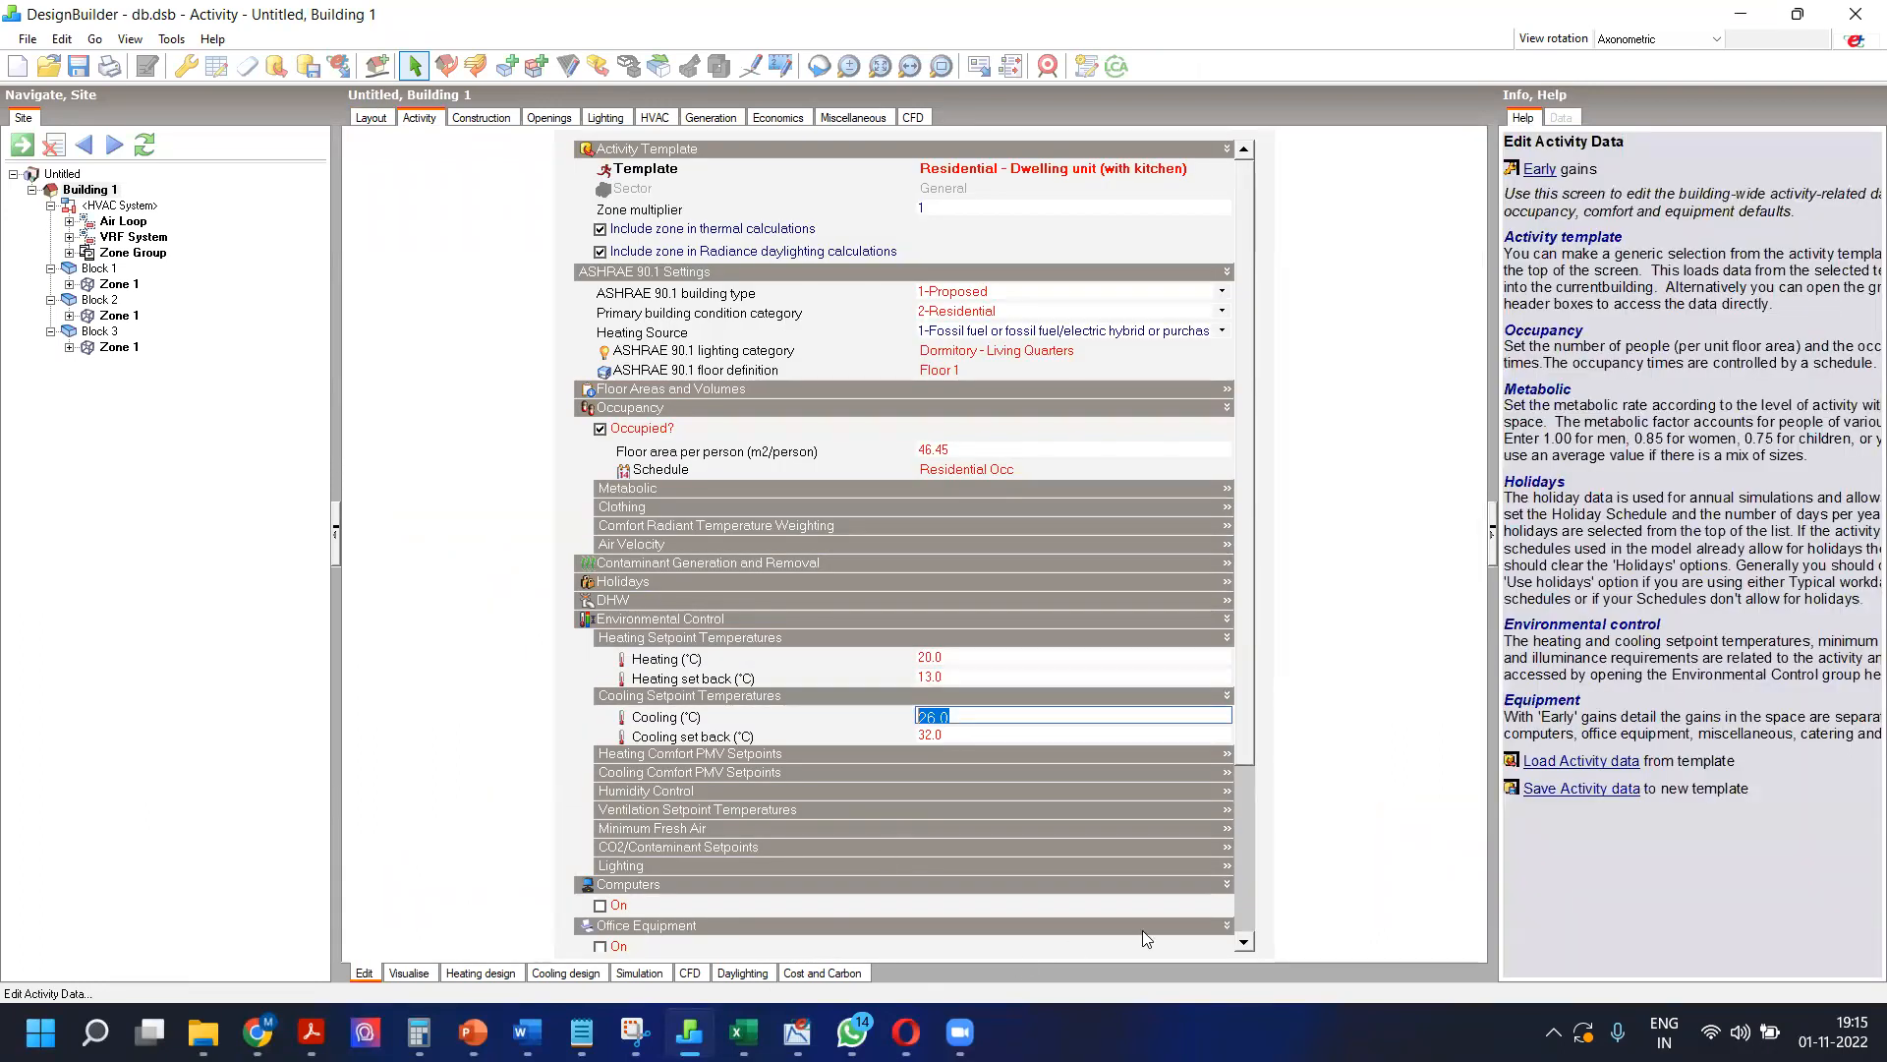
{"action": "key", "text": "Tab"}
{"action": "mouse_move", "coordinate": [797, 1032]}
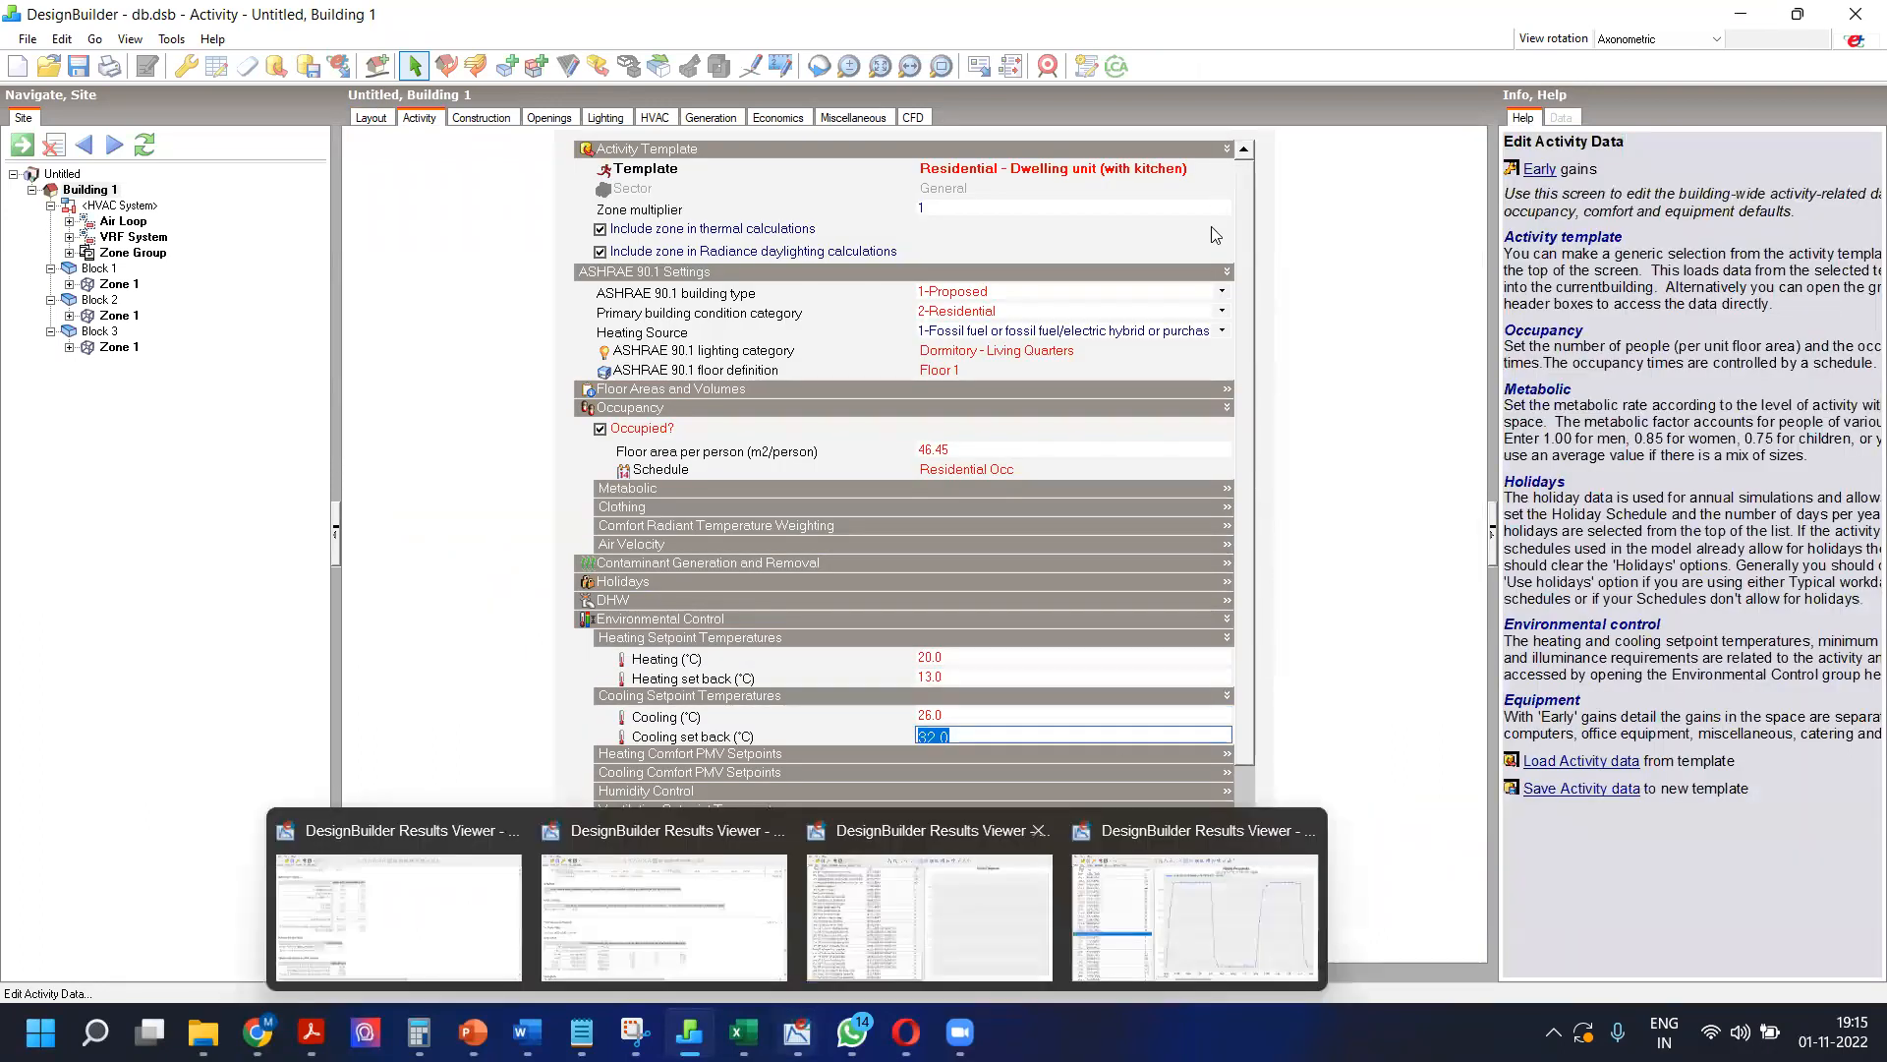
{"action": "left_click", "coordinate": [1203, 896]}
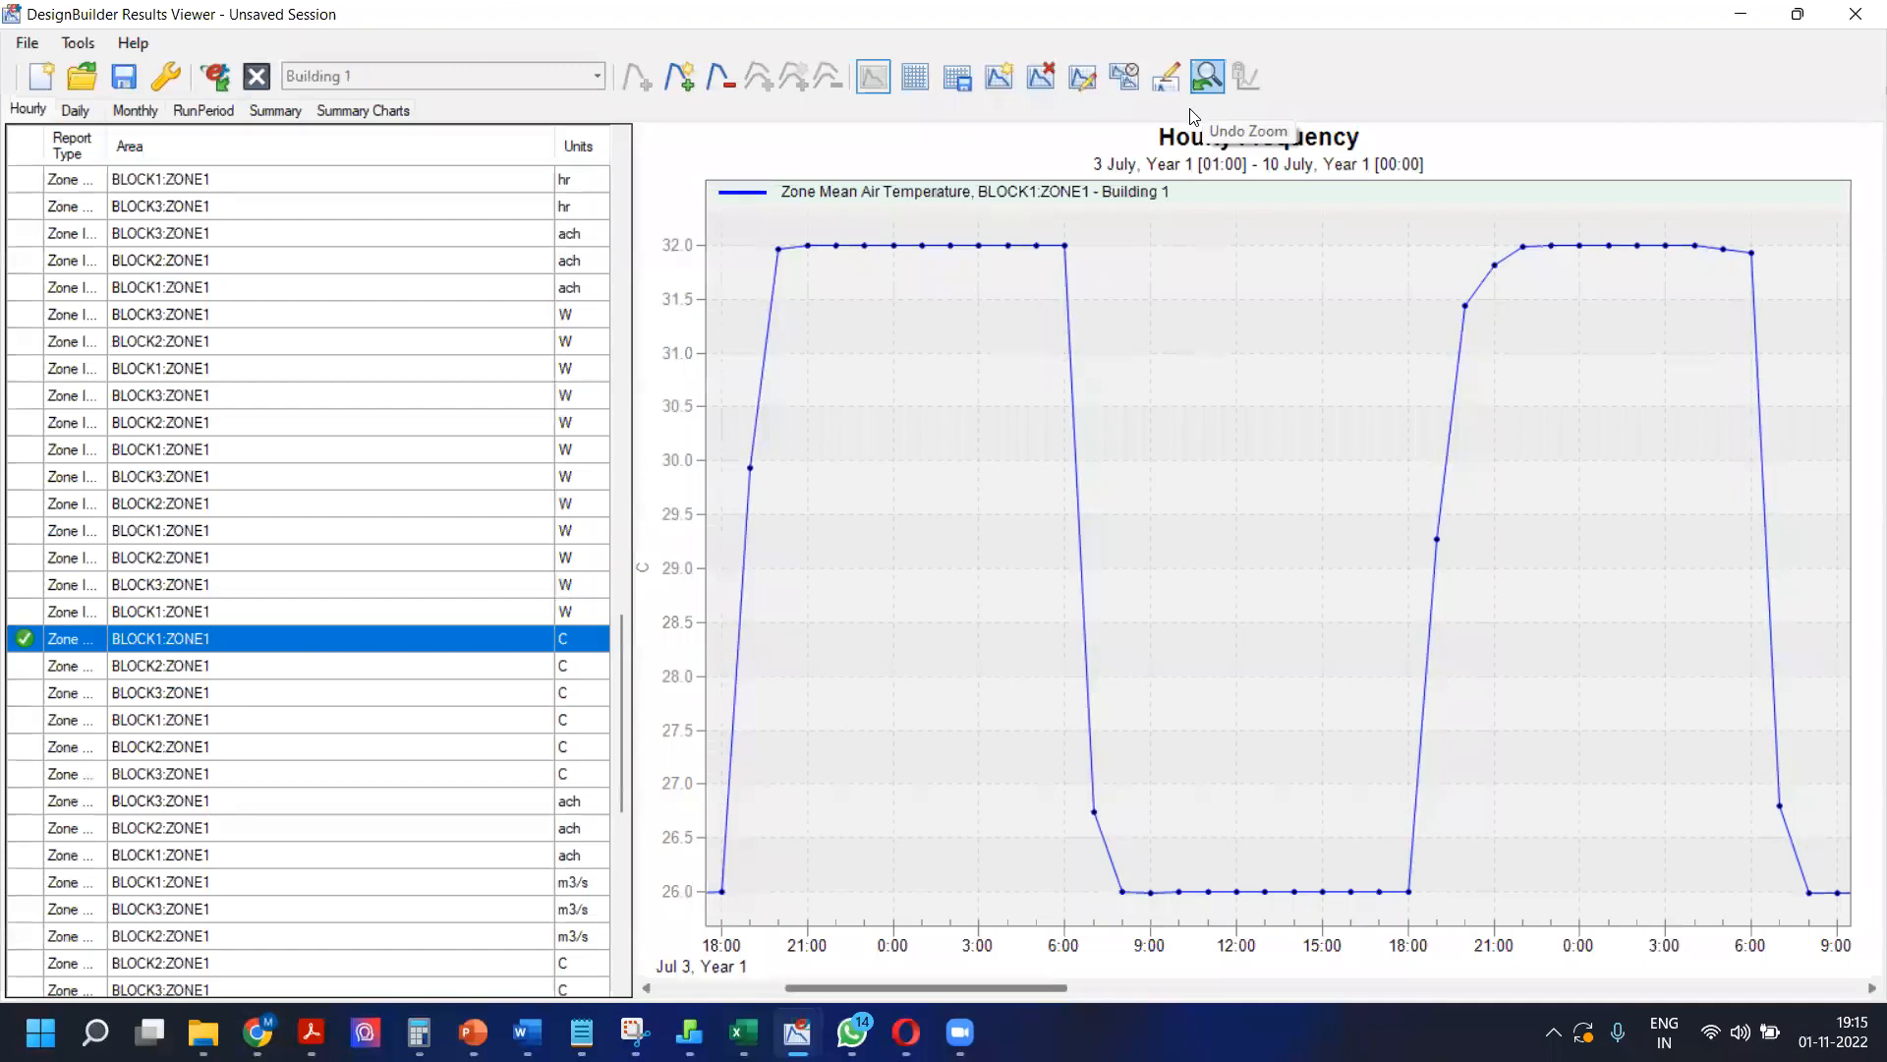
{"action": "left_click", "coordinate": [1207, 77]}
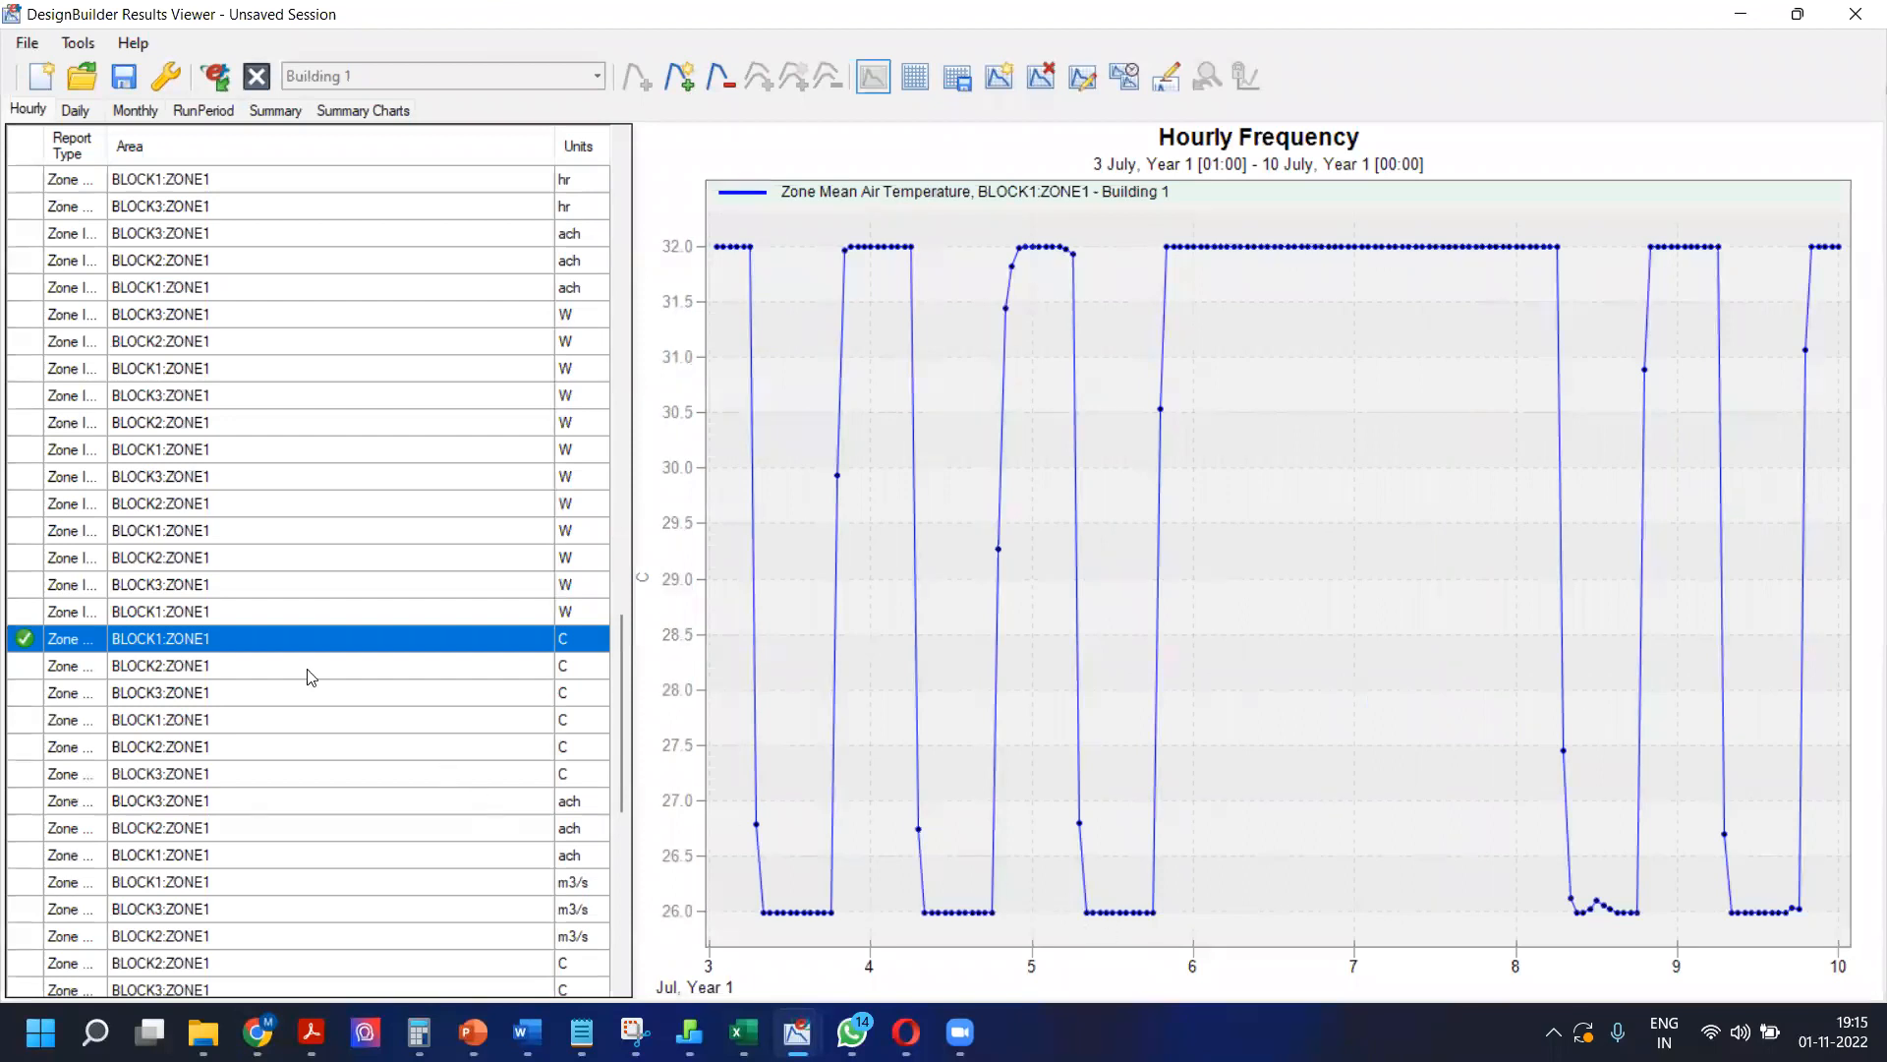
Step: Sort the hourly outputs by report type in descending order and widen the Report Type column
{"action": "left_click", "coordinate": [102, 150]}
{"action": "left_click", "coordinate": [91, 154]}
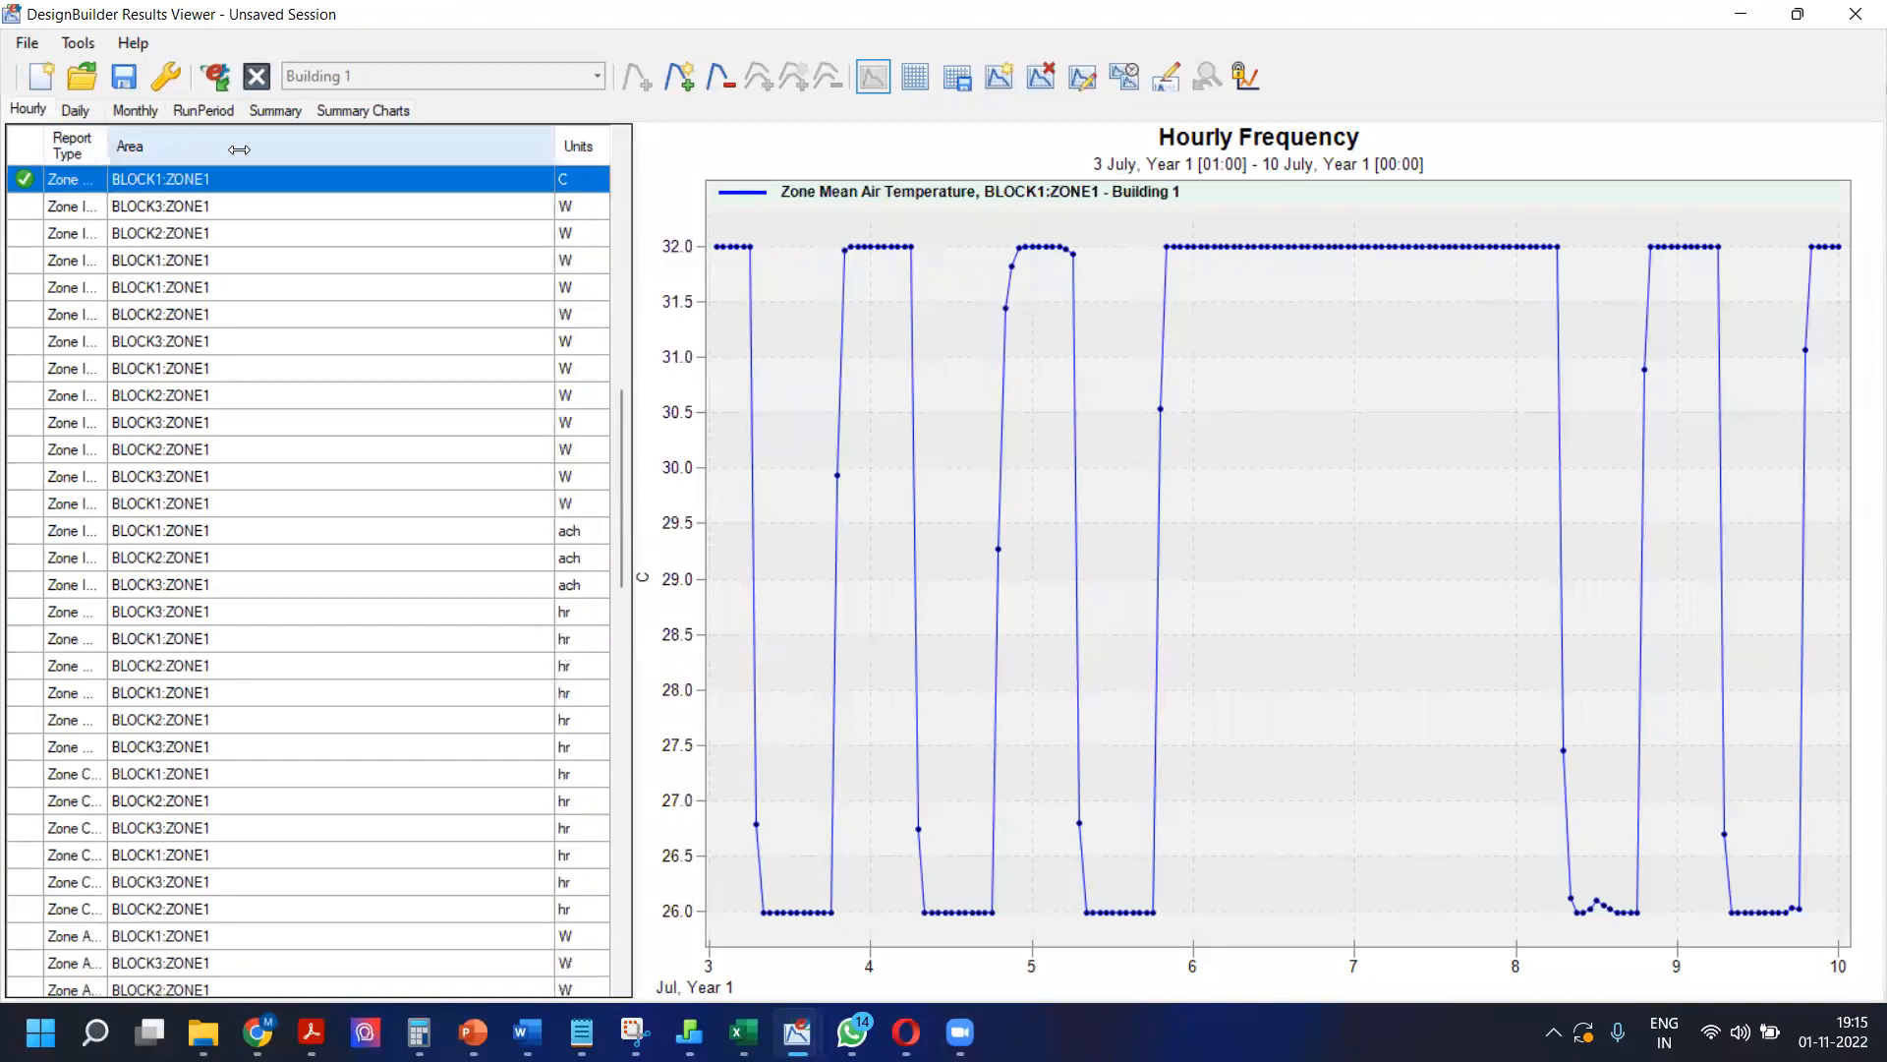
{"action": "scroll", "coordinate": [471, 518], "scroll_direction": "up", "scroll_amount": 10}
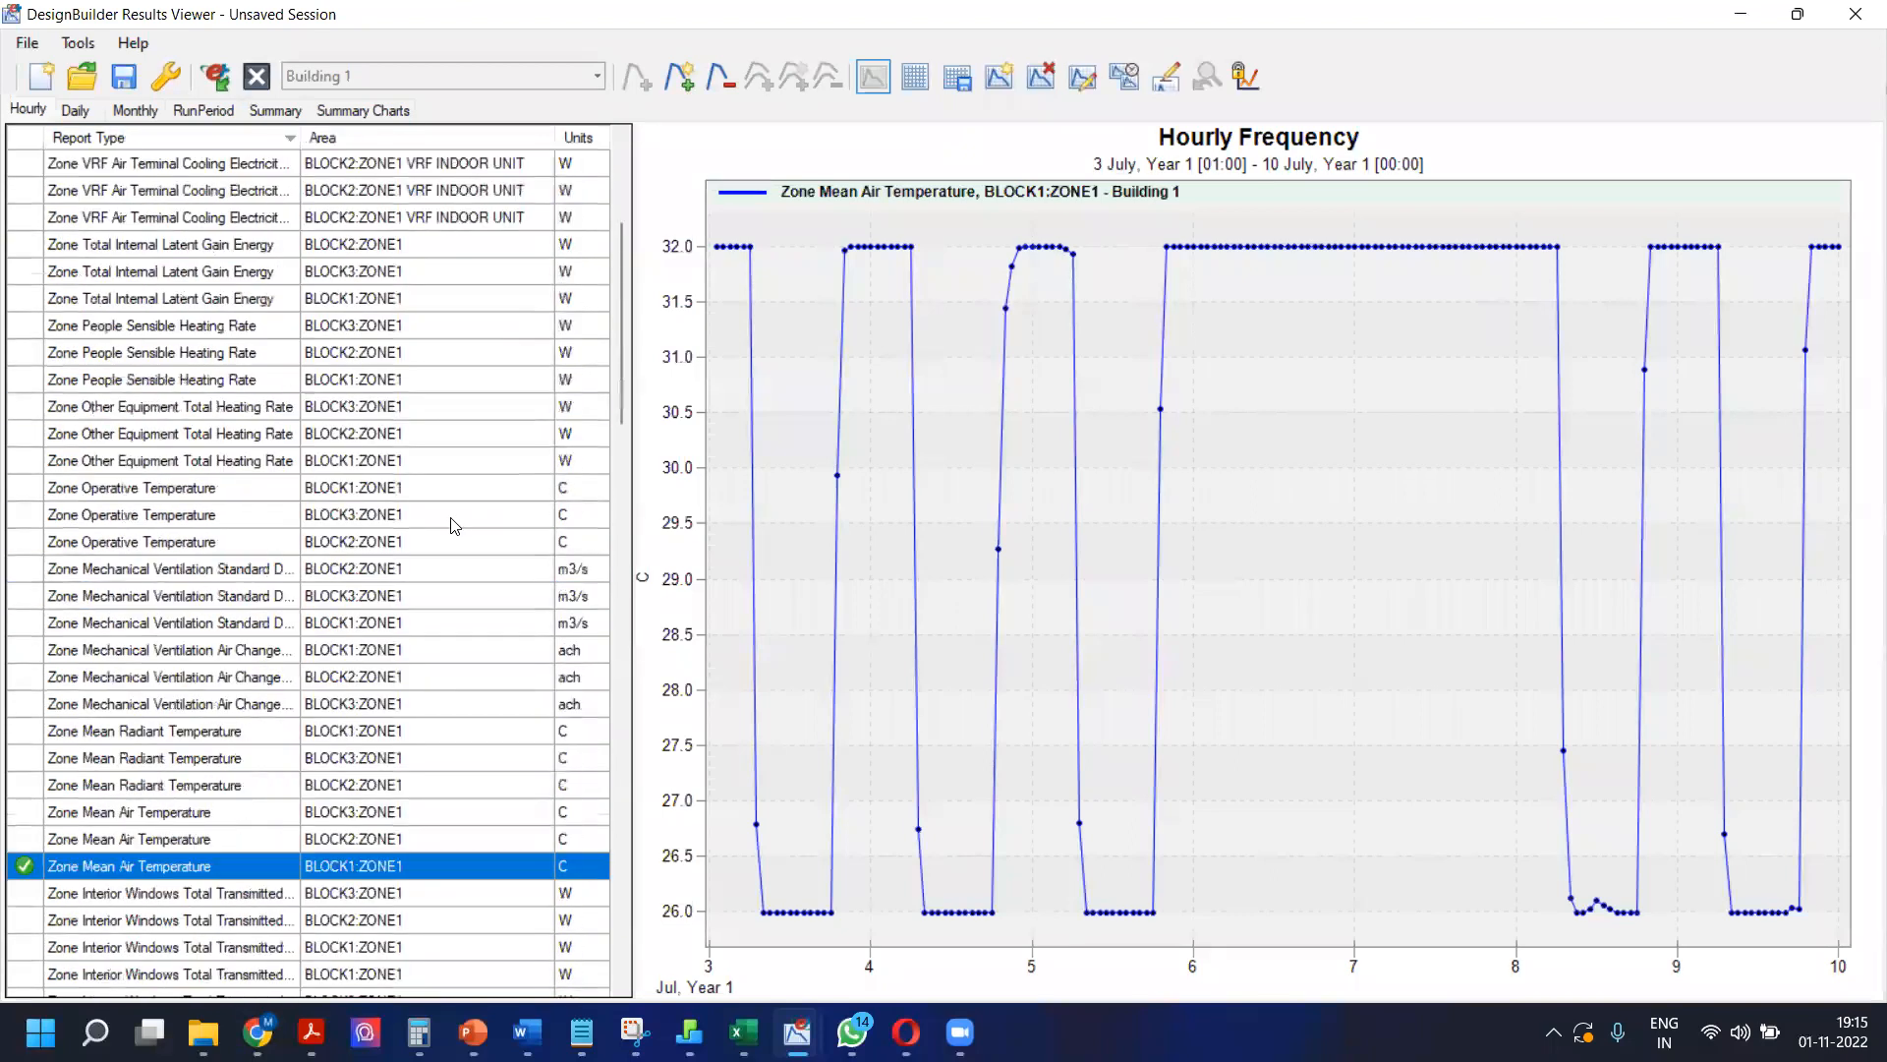
Step: Widen the Report Type column and enlarge the hourly outputs list beside the chart
{"action": "left_click_drag", "start_coordinate": [301, 138], "coordinate": [352, 137]}
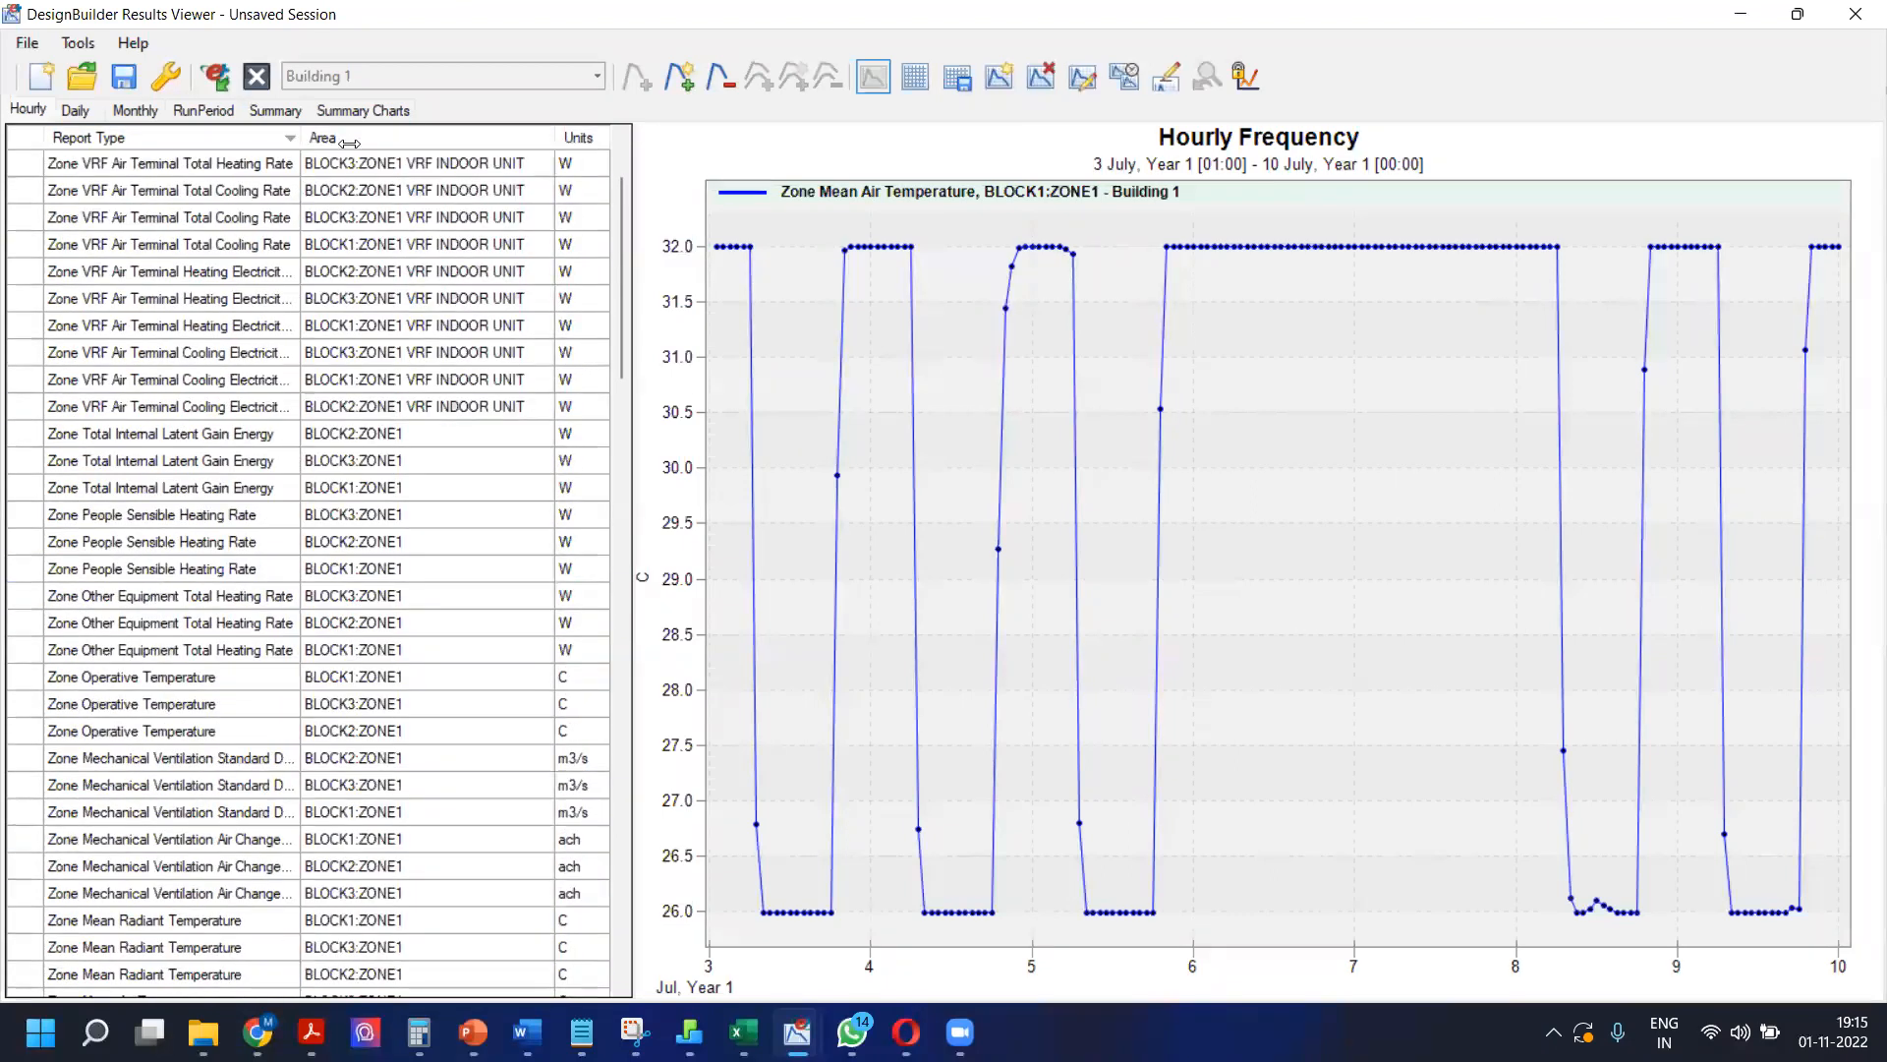
{"action": "scroll", "coordinate": [388, 480], "scroll_direction": "up", "scroll_amount": 1}
{"action": "scroll", "coordinate": [388, 480], "scroll_direction": "up", "scroll_amount": 1}
{"action": "scroll", "coordinate": [385, 493], "scroll_direction": "down", "scroll_amount": 2}
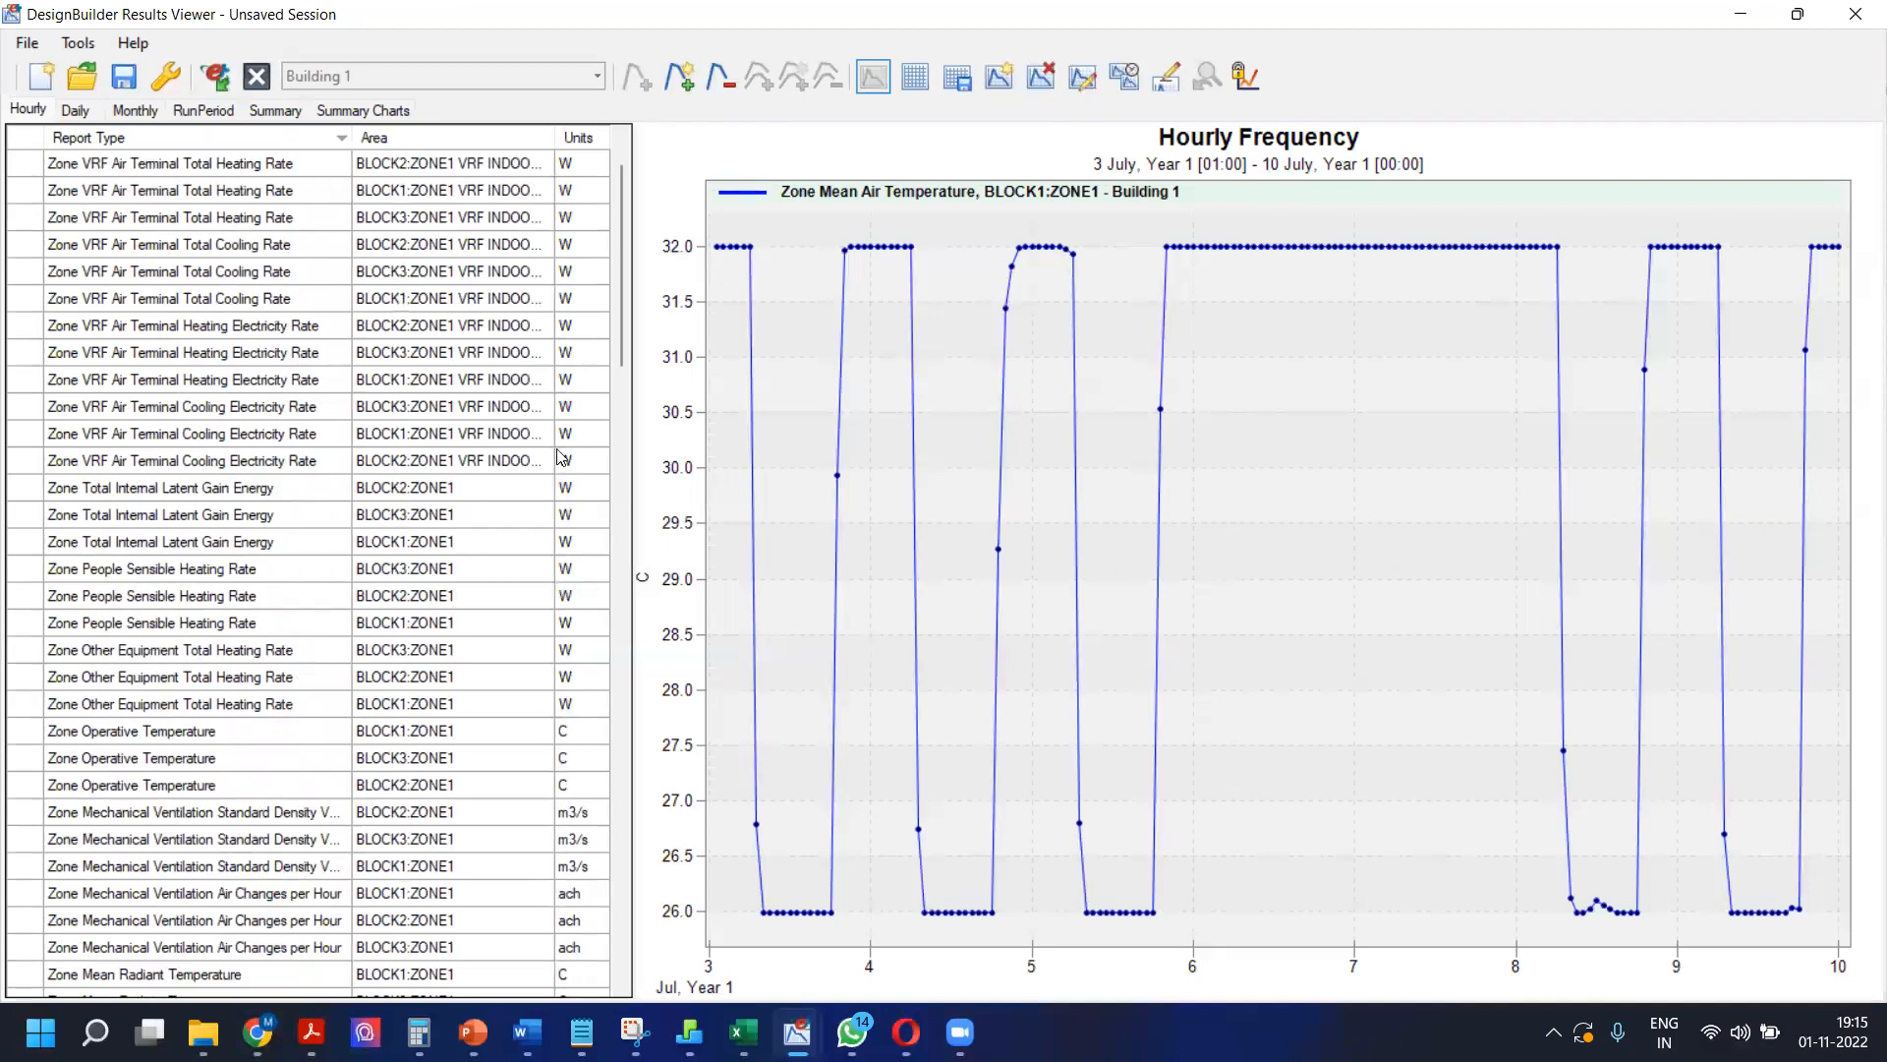
{"action": "left_click_drag", "start_coordinate": [637, 349], "coordinate": [961, 361]}
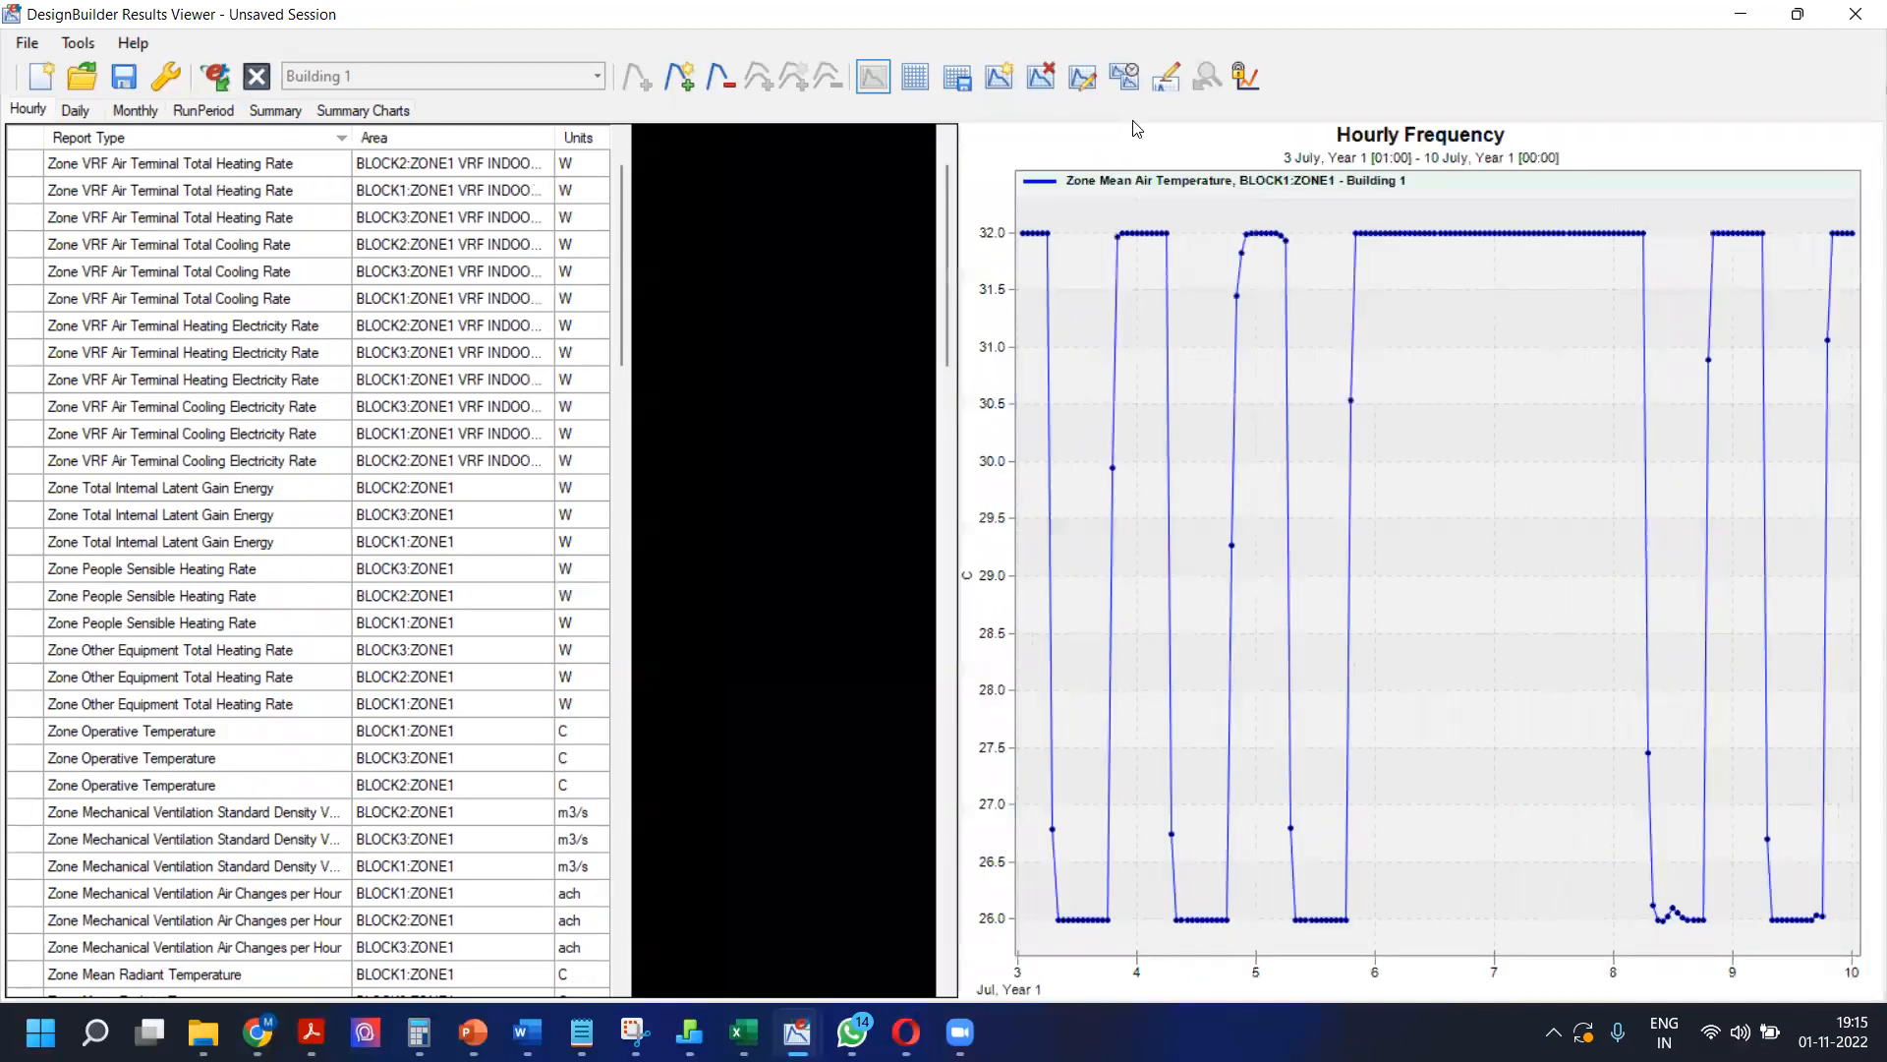
{"action": "left_click", "coordinate": [1156, 329]}
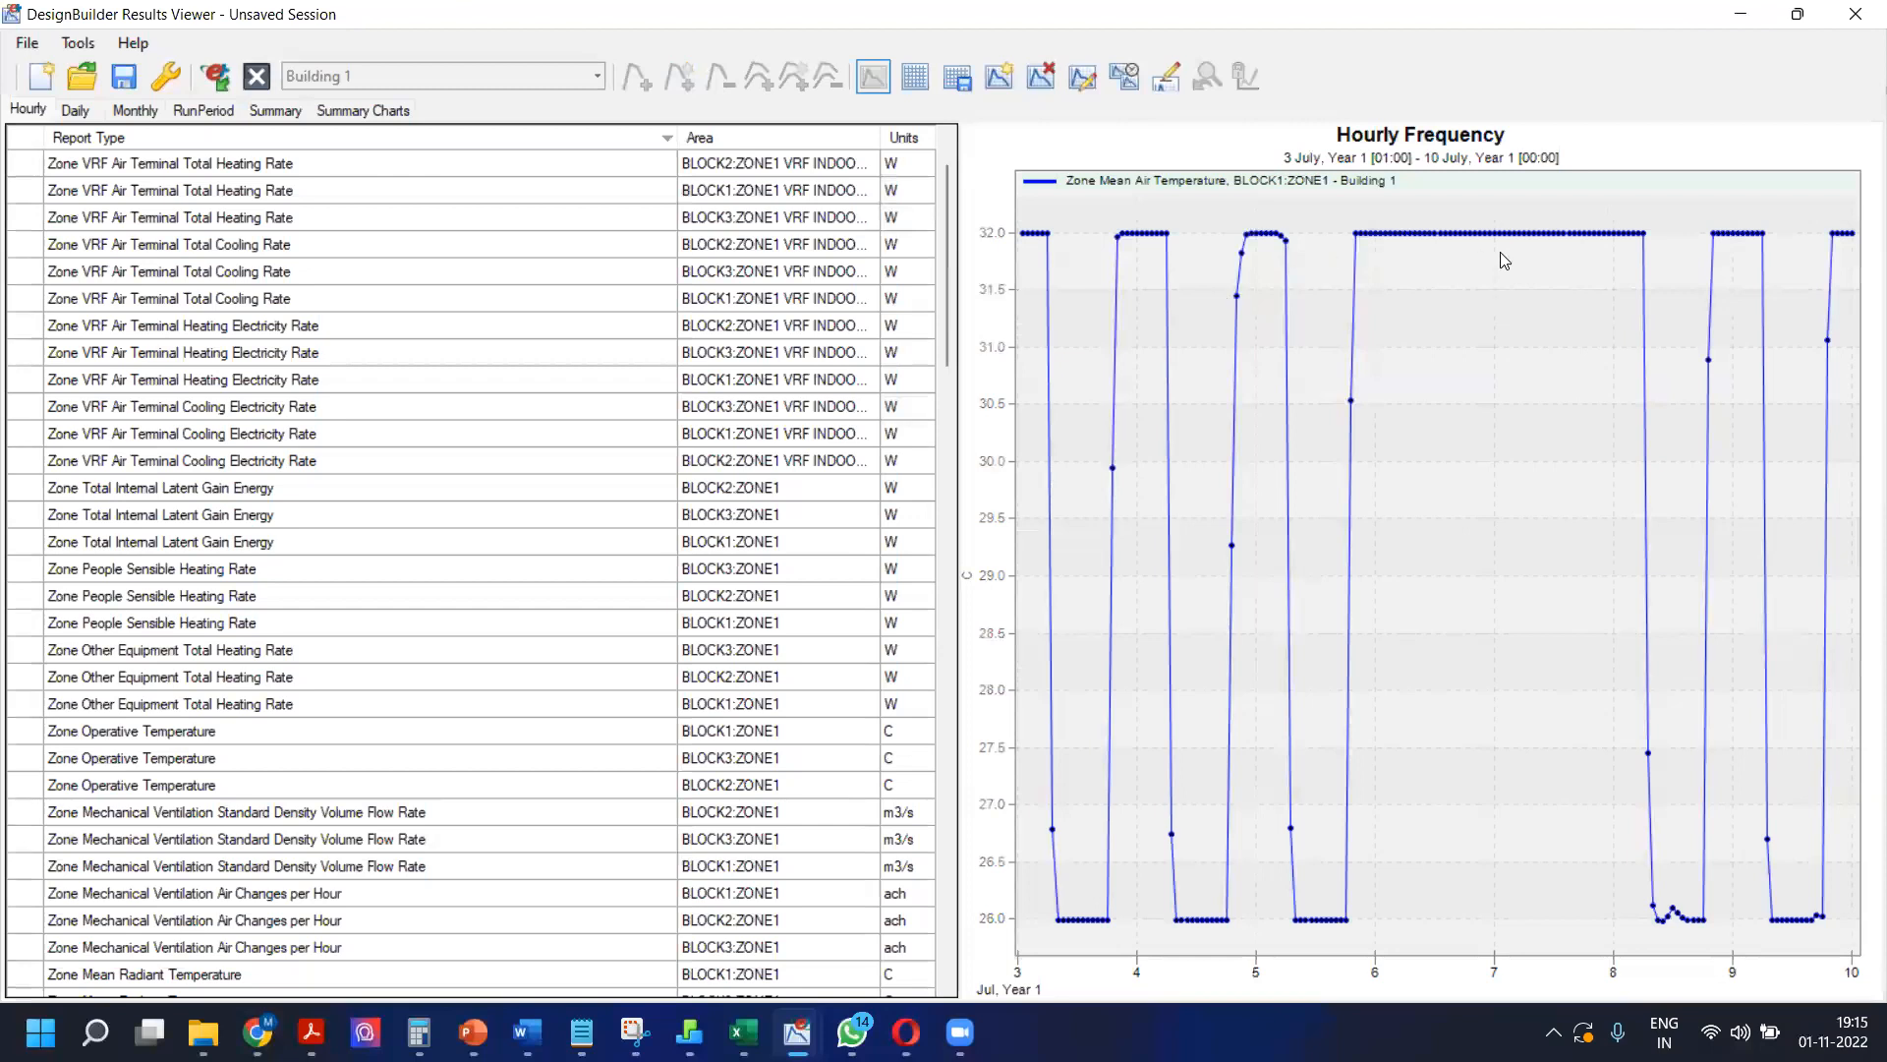
Step: Delete Graph 1 with the BLOCK1:ZONE1 air temperature curve and maximize the Results Viewer window
{"action": "key", "text": "super+Down"}
{"action": "key", "text": "Delete"}
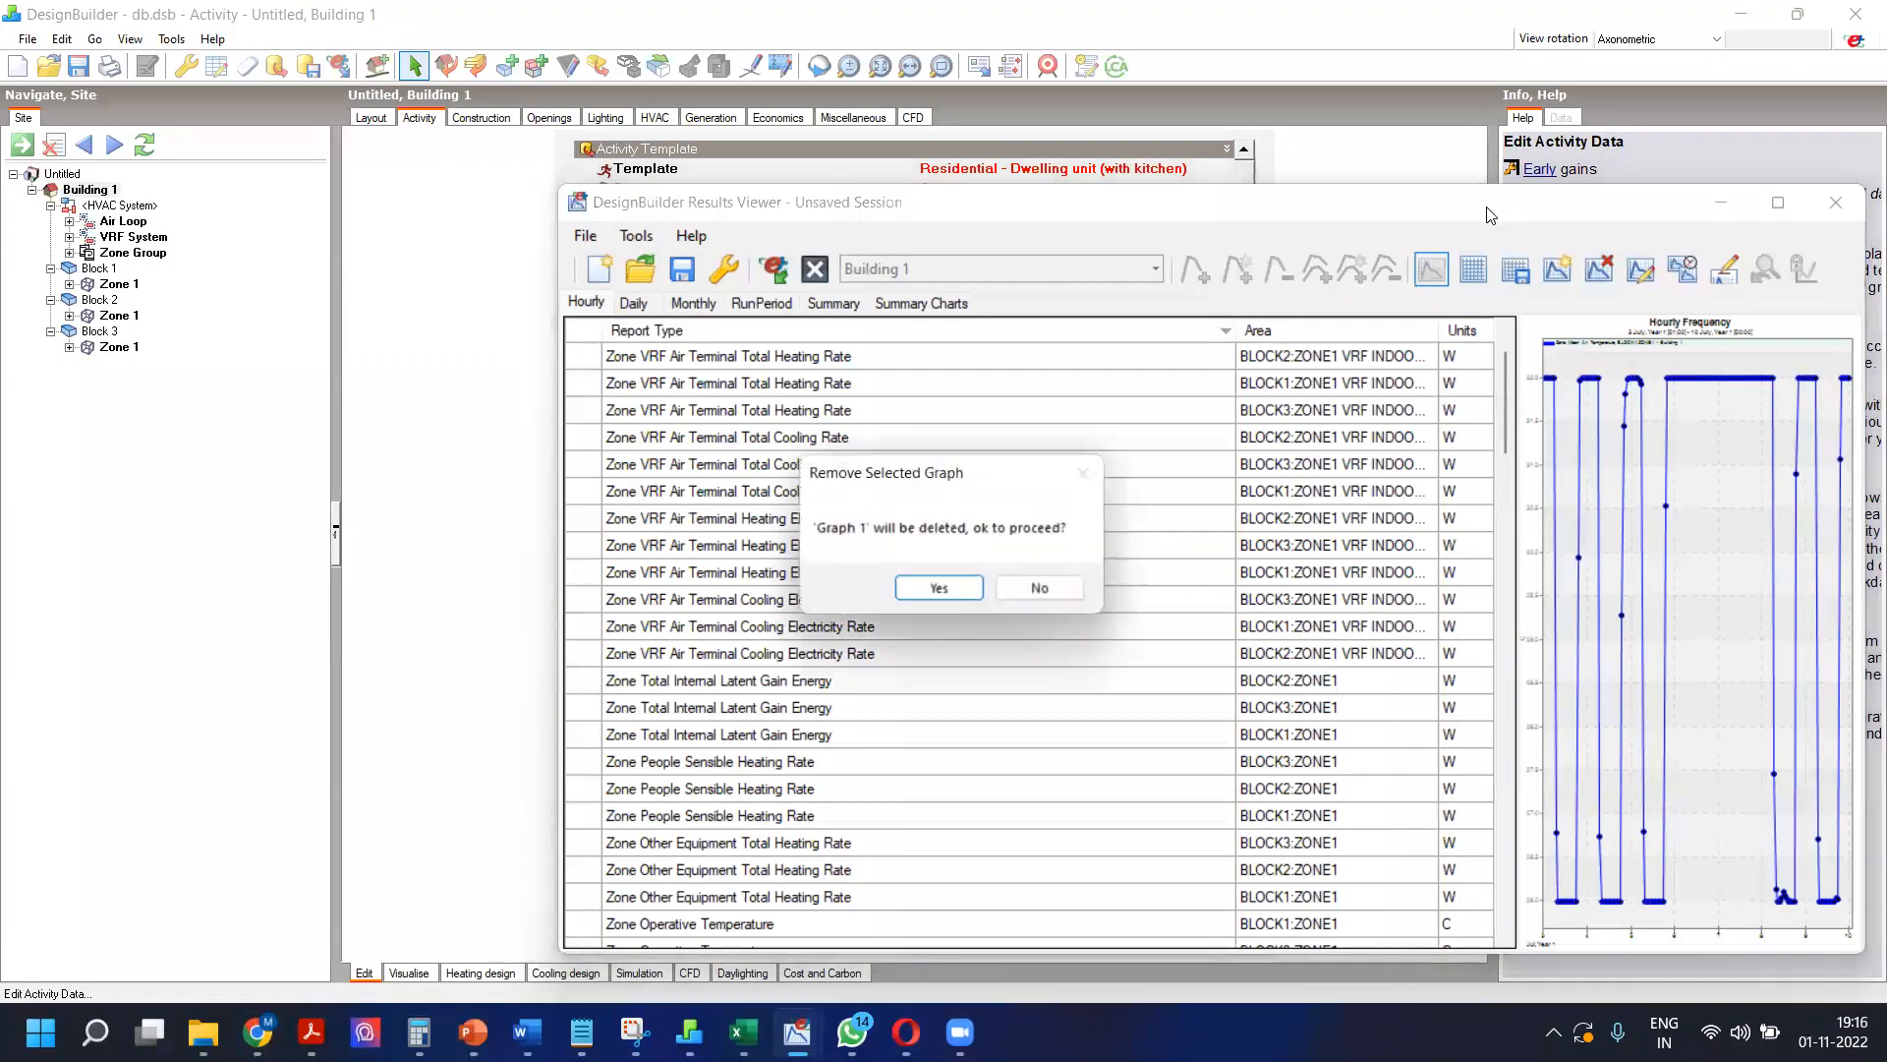
{"action": "key", "text": "Return"}
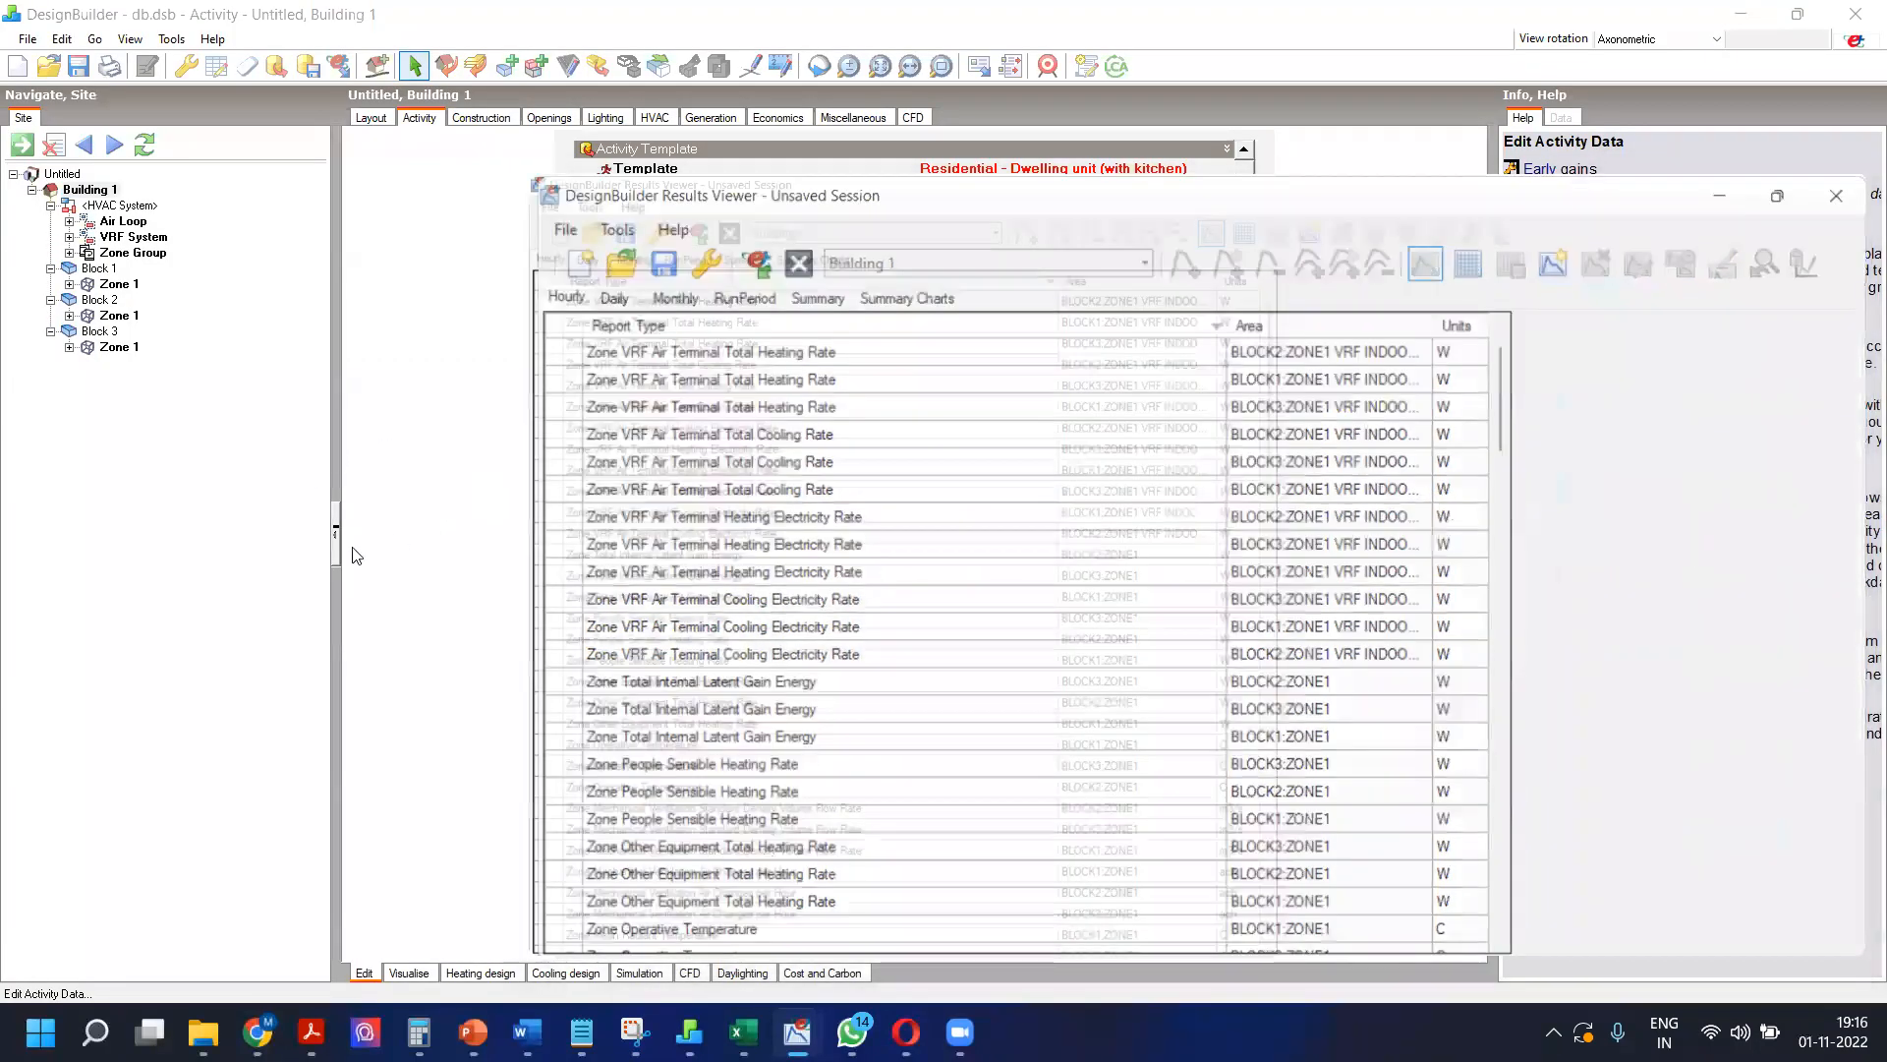
{"action": "key", "text": "super+Up"}
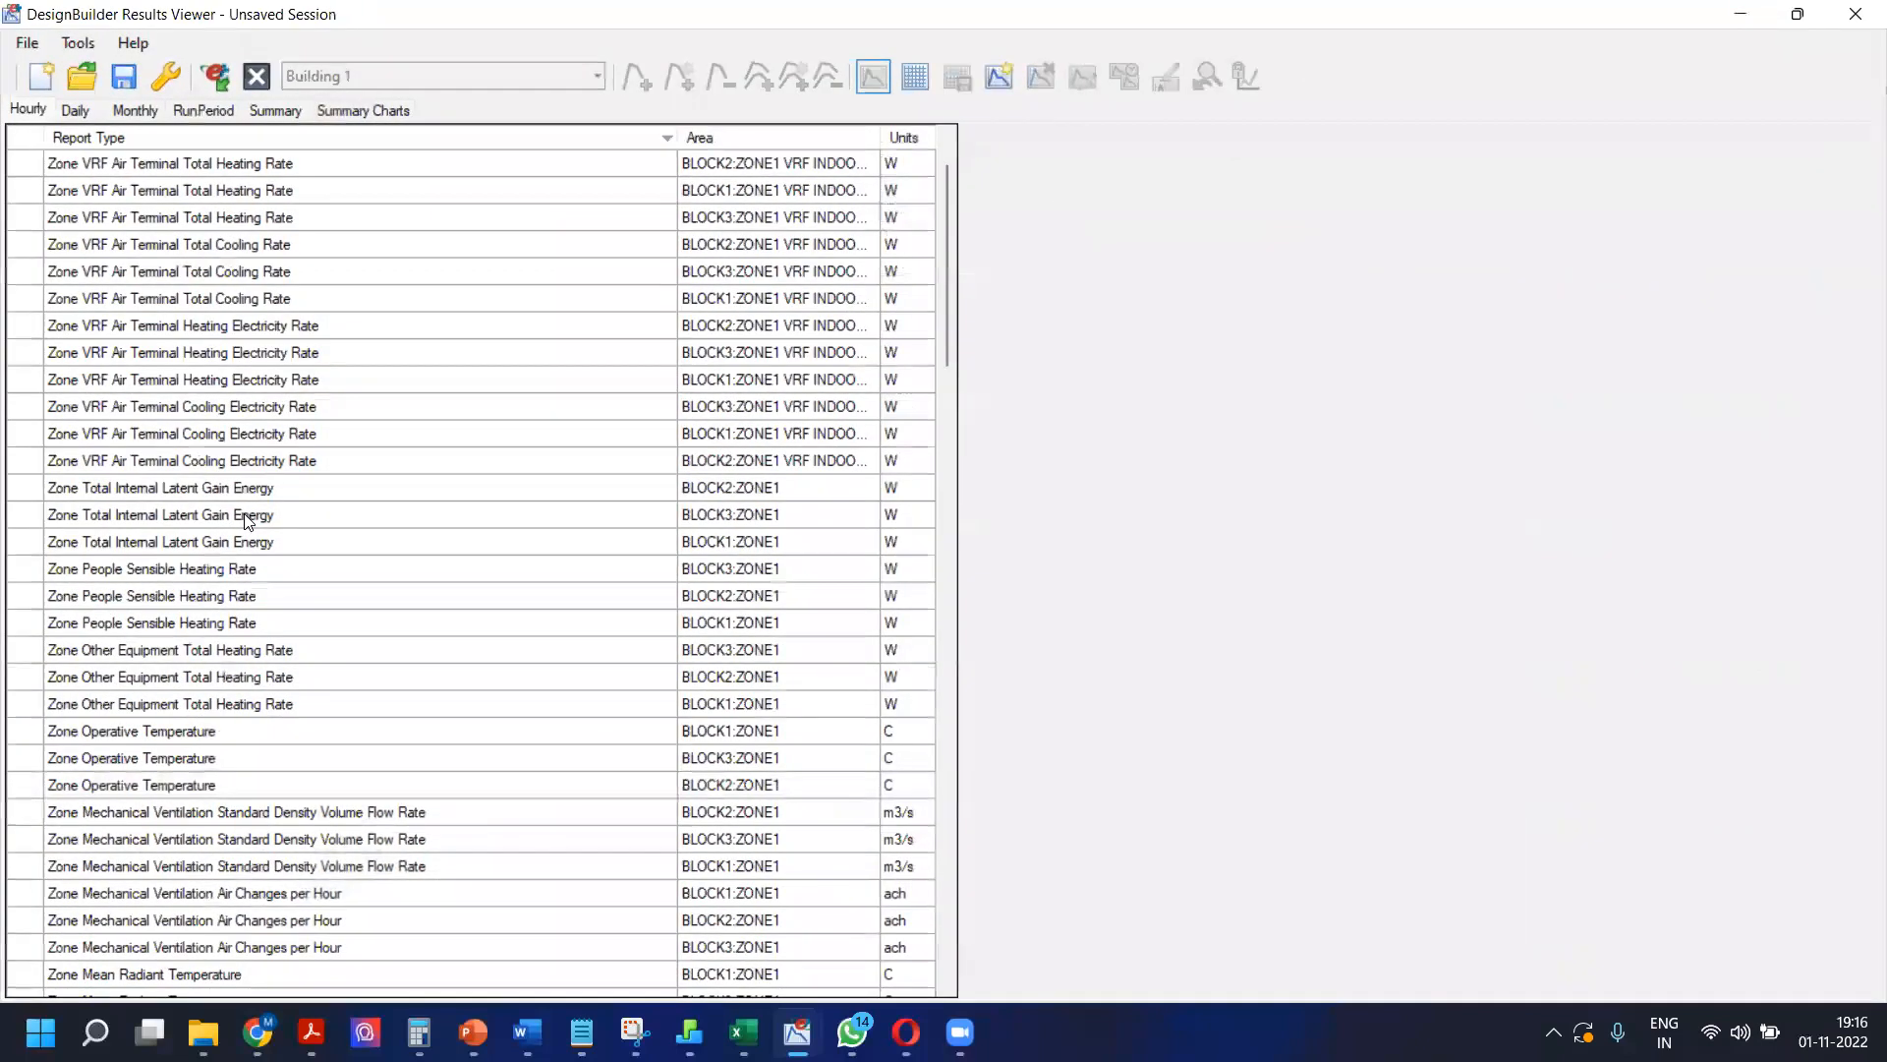
Step: Plot hourly Zone Operative Temperature and Zone Mean Radiant Temperature in turn for BLOCK3:ZONE1, clearing the last curve after viewing
{"action": "scroll", "coordinate": [248, 522], "scroll_direction": "up", "scroll_amount": 1}
{"action": "scroll", "coordinate": [248, 522], "scroll_direction": "down", "scroll_amount": 4}
{"action": "left_click", "coordinate": [249, 517]}
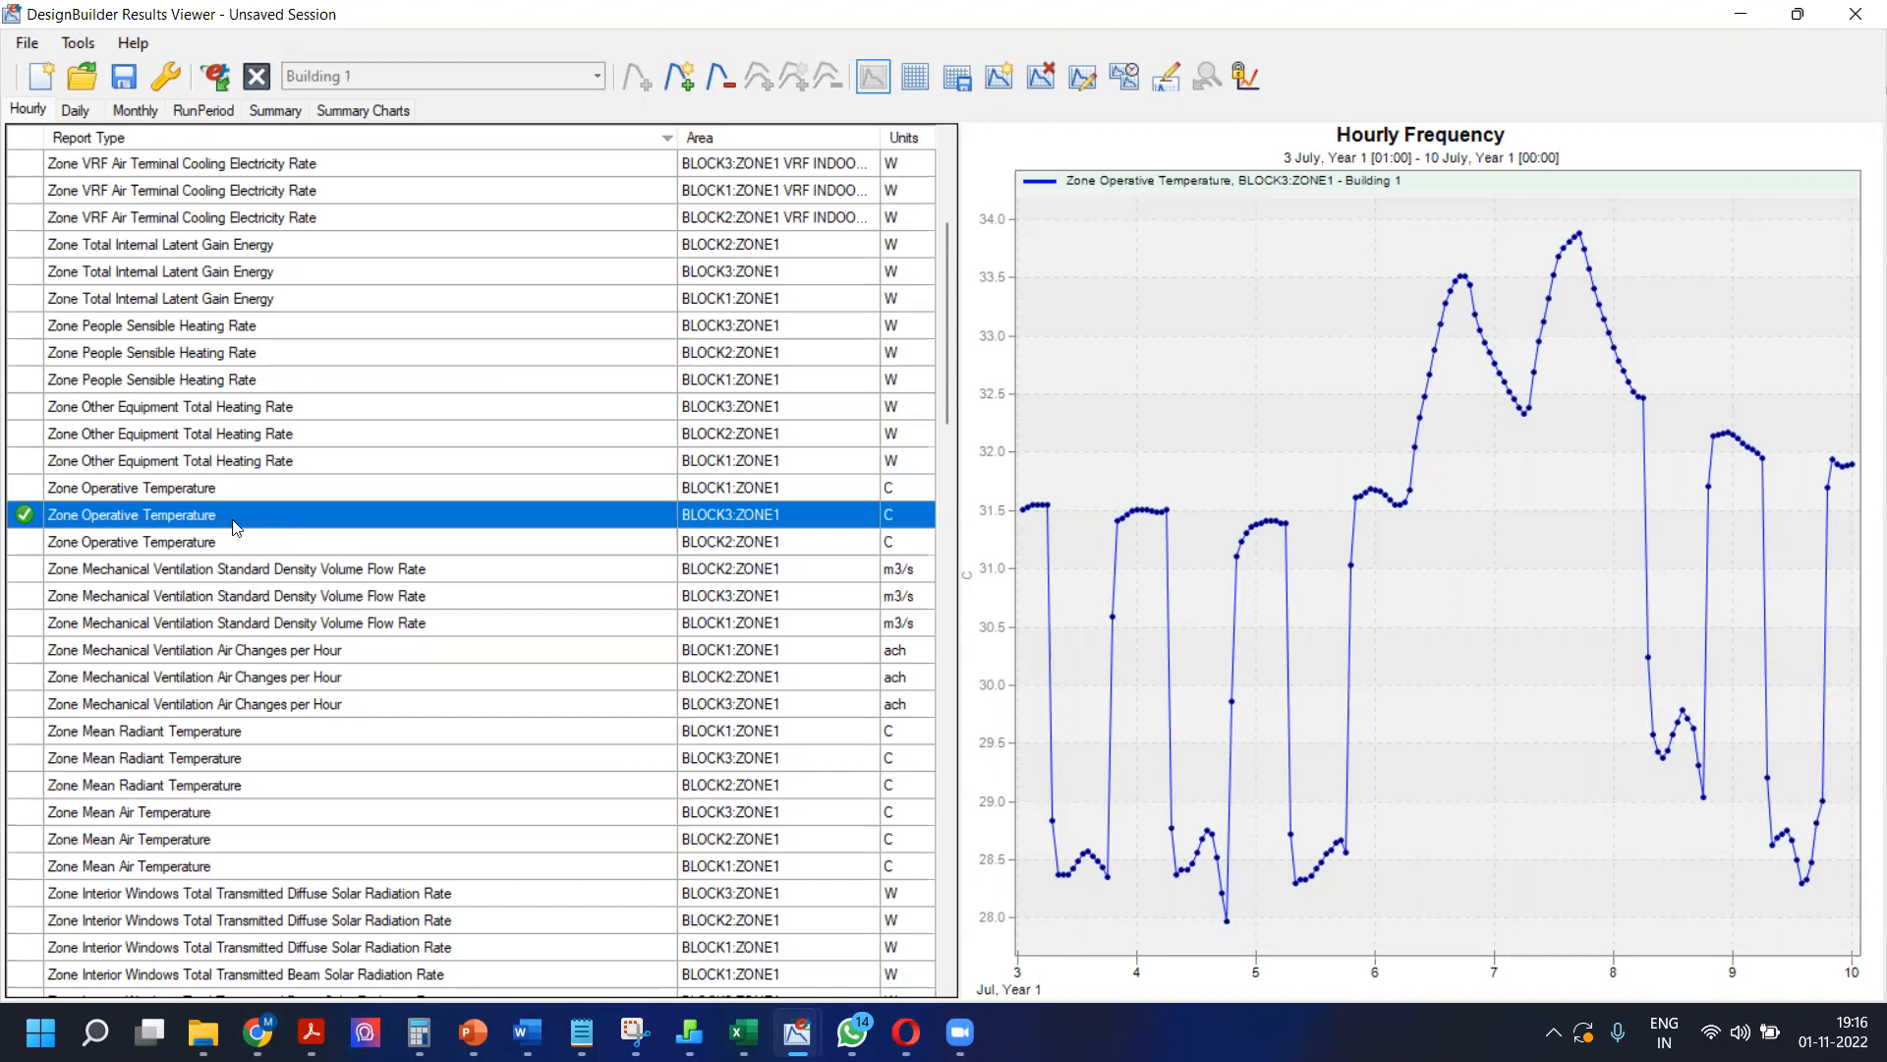
{"action": "left_click", "coordinate": [226, 769]}
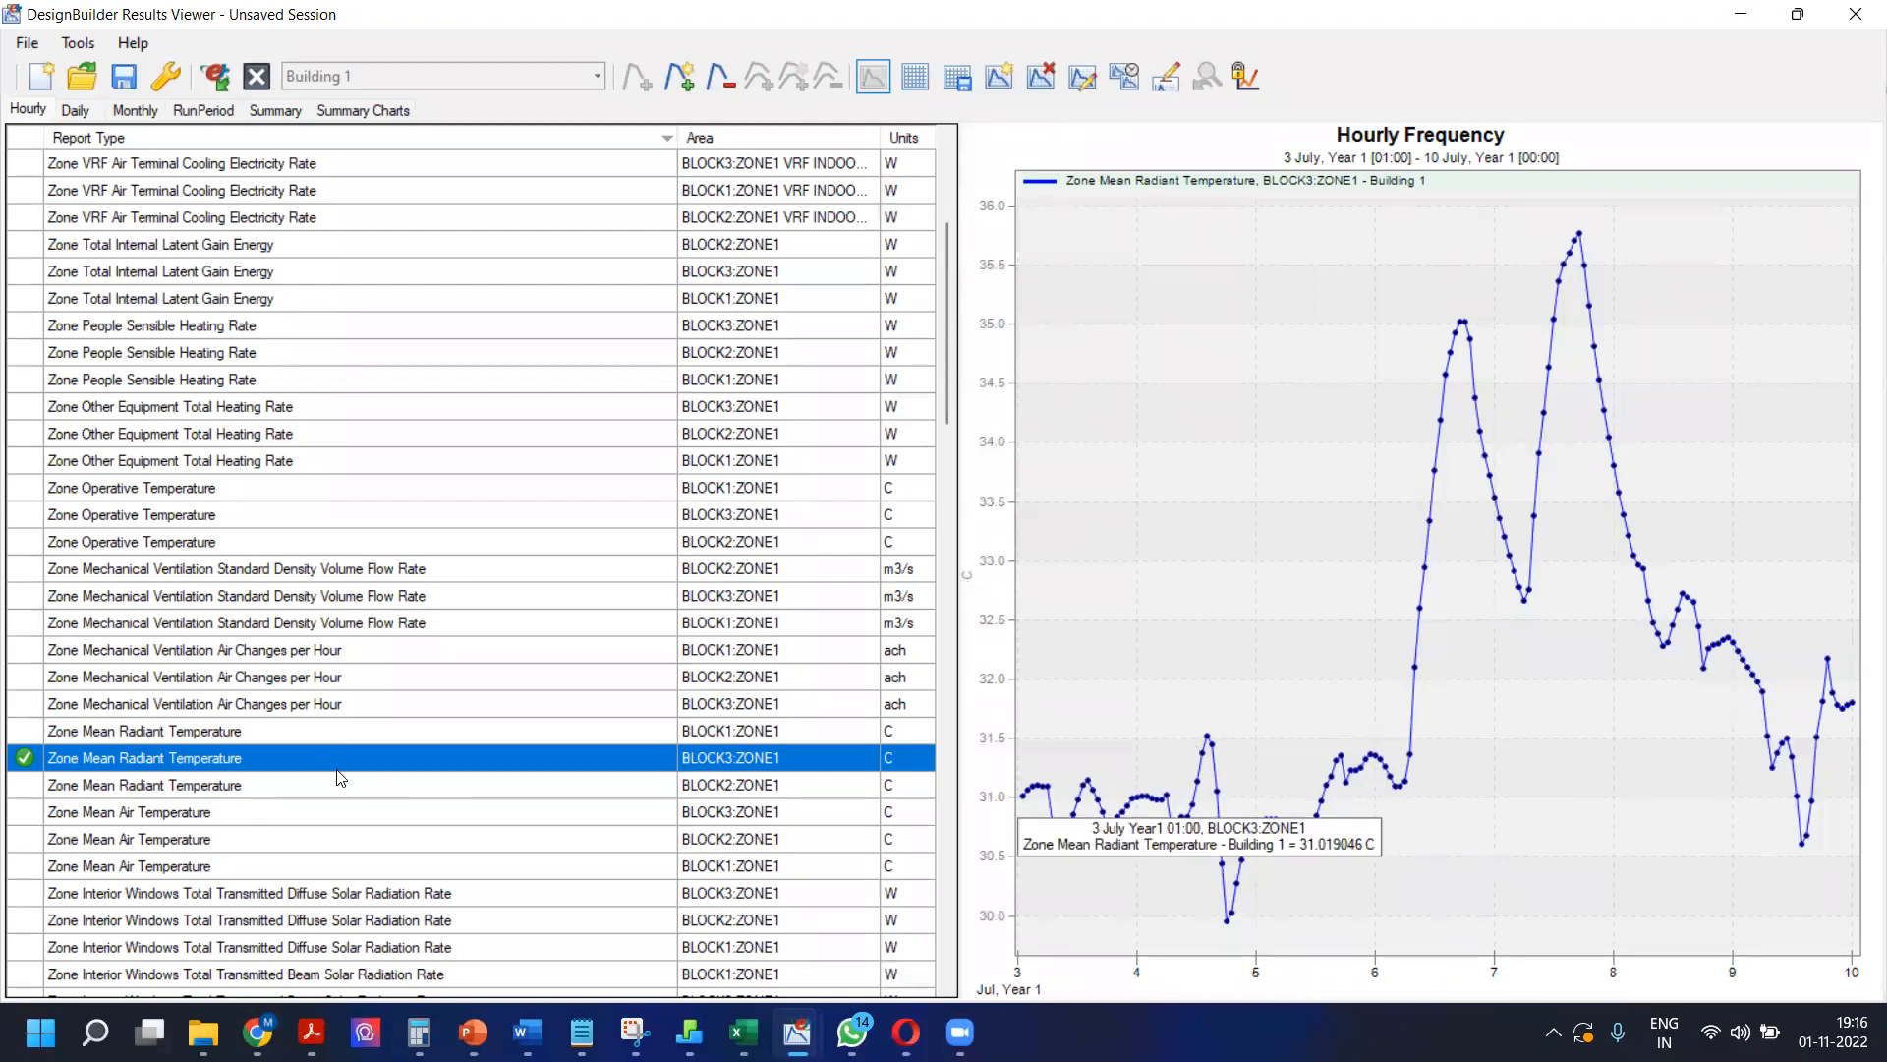
{"action": "key", "text": "Delete"}
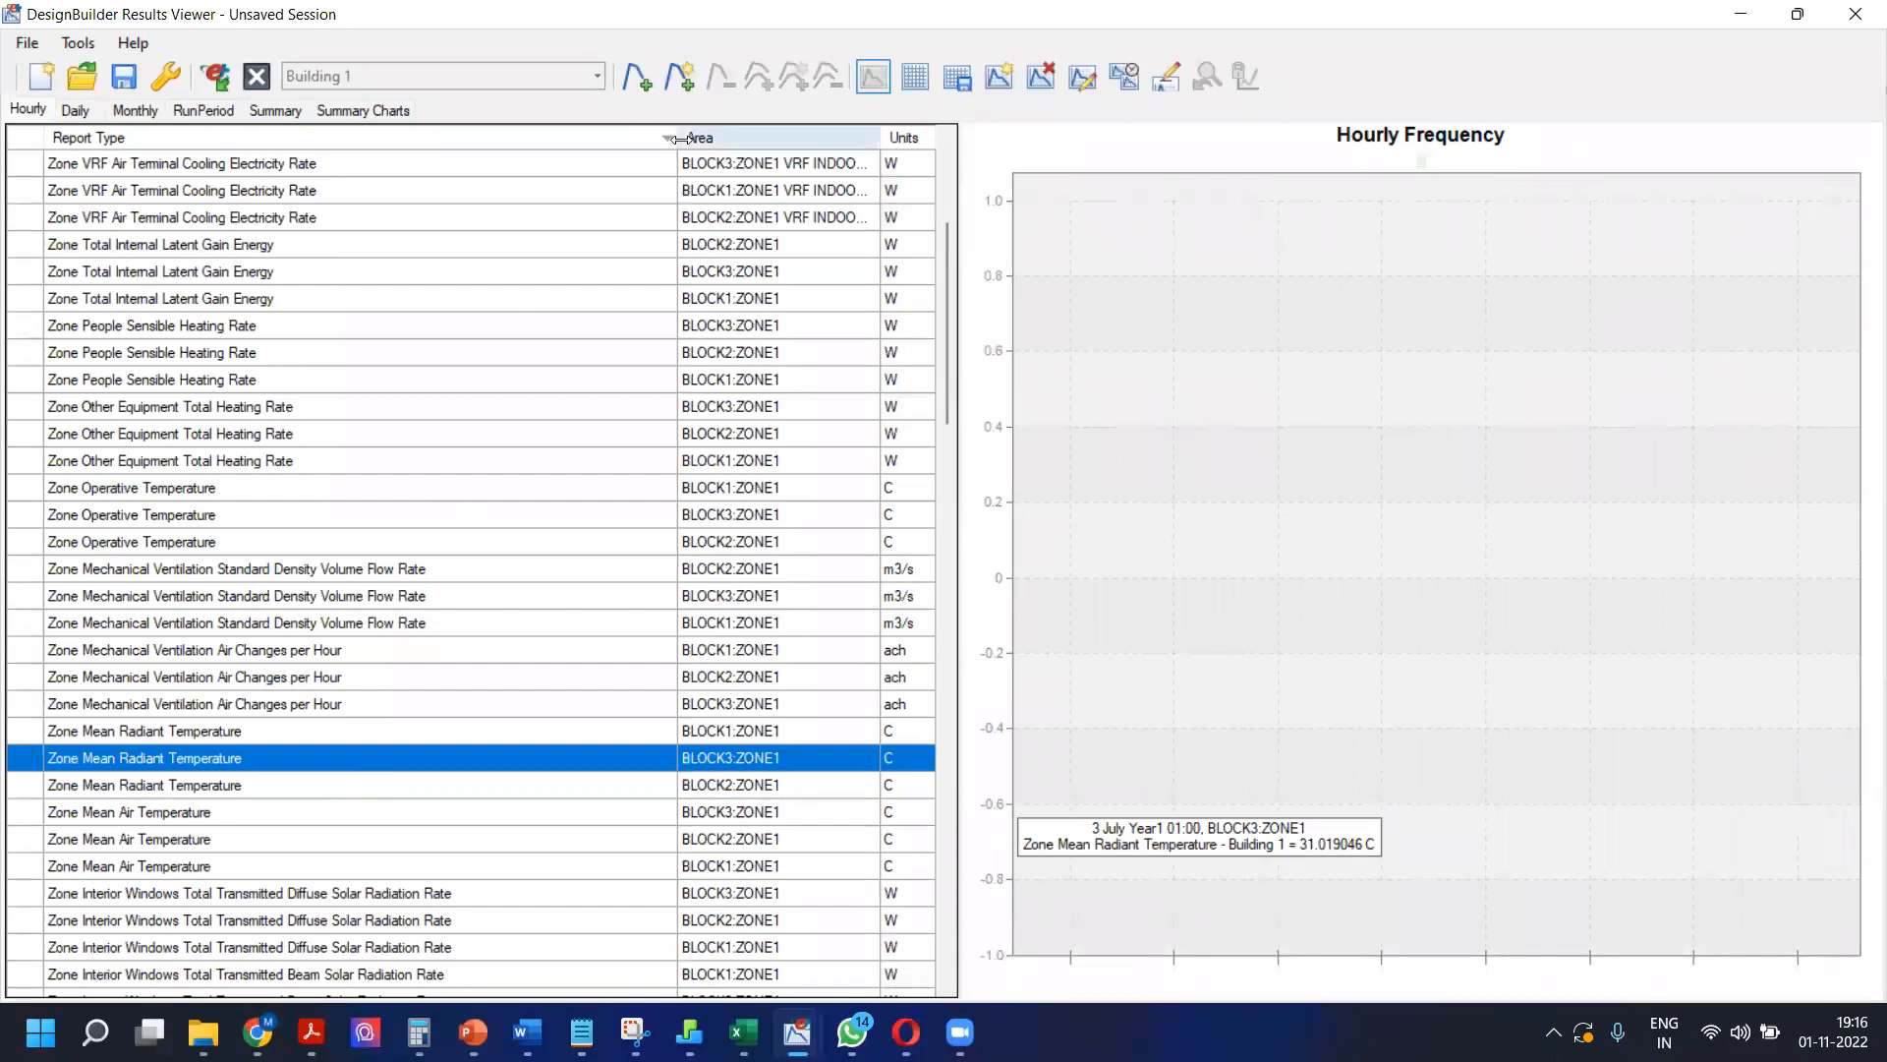
Step: View hourly Zone Air Relative Humidity for BLOCK3:ZONE1 and VRF Heat Pump Part Load Ratio in turn, clearing each curve
{"action": "left_click_drag", "start_coordinate": [680, 137], "coordinate": [632, 137]}
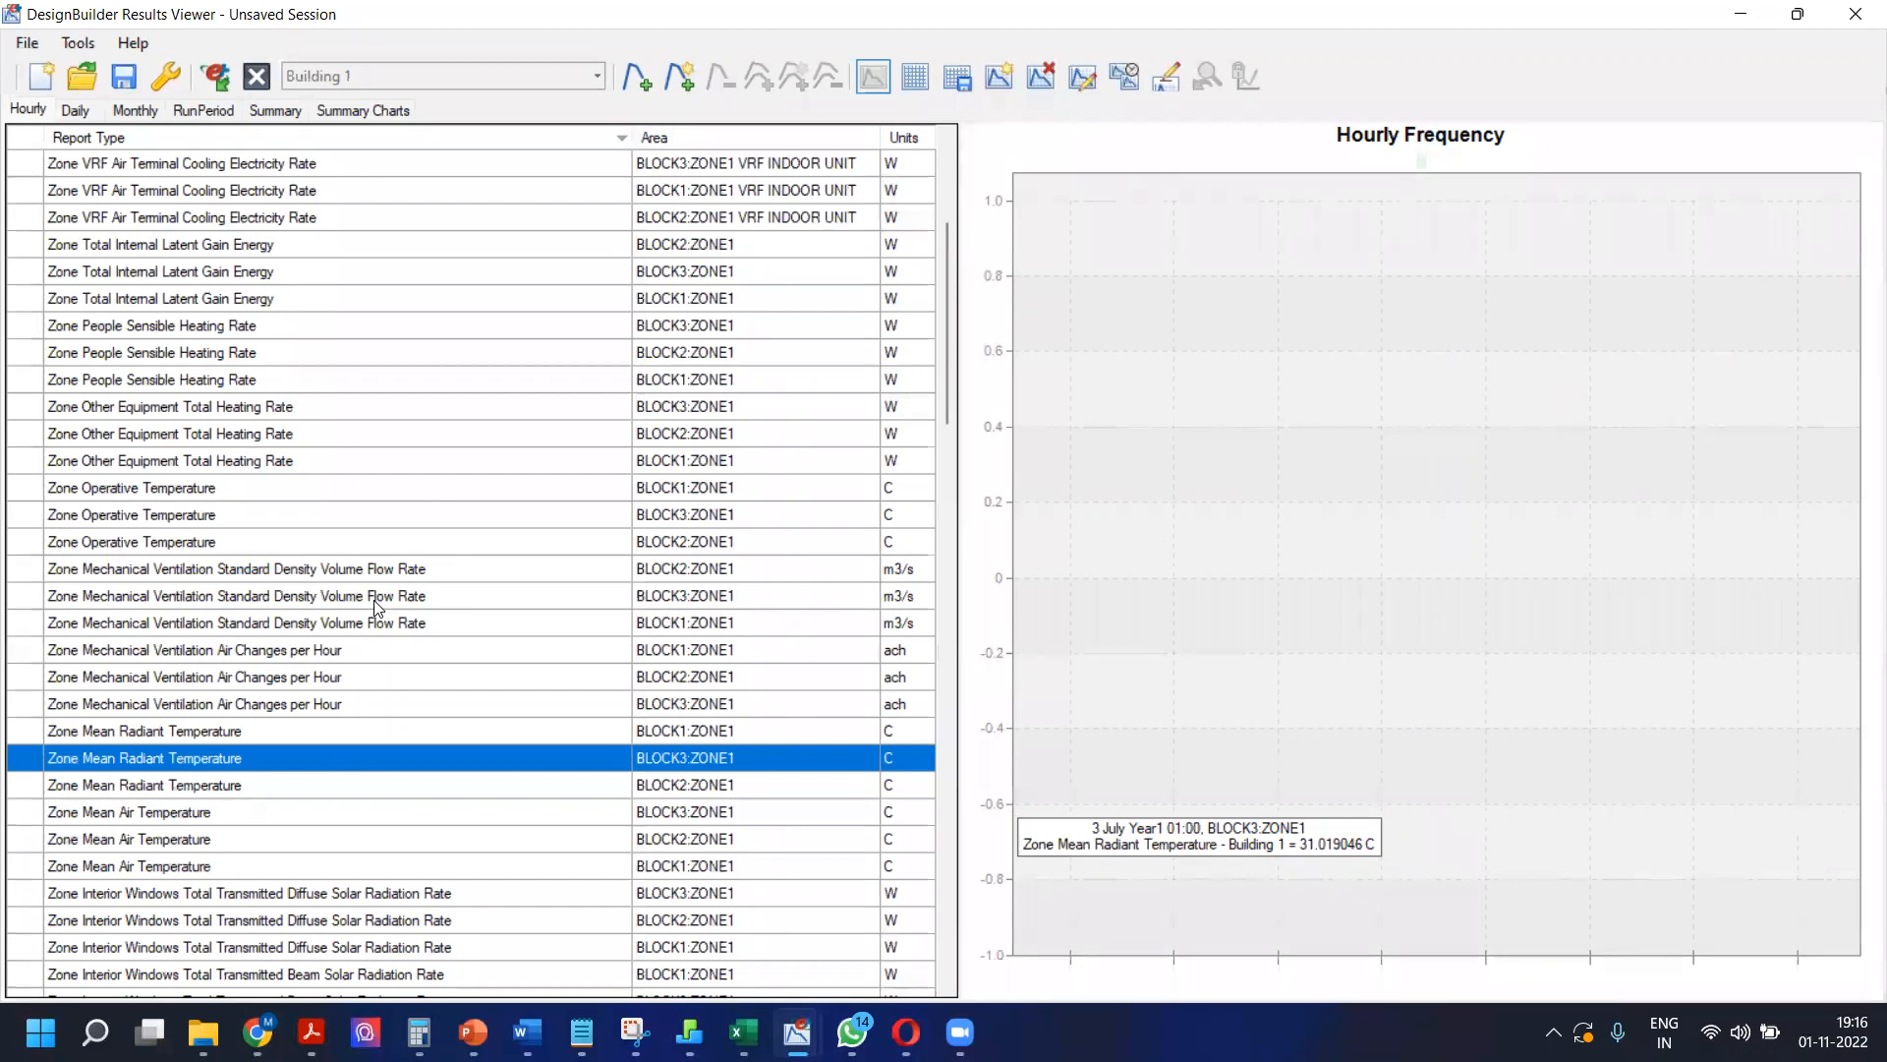
{"action": "scroll", "coordinate": [377, 607], "scroll_direction": "down", "scroll_amount": 3}
{"action": "scroll", "coordinate": [376, 604], "scroll_direction": "down", "scroll_amount": 9}
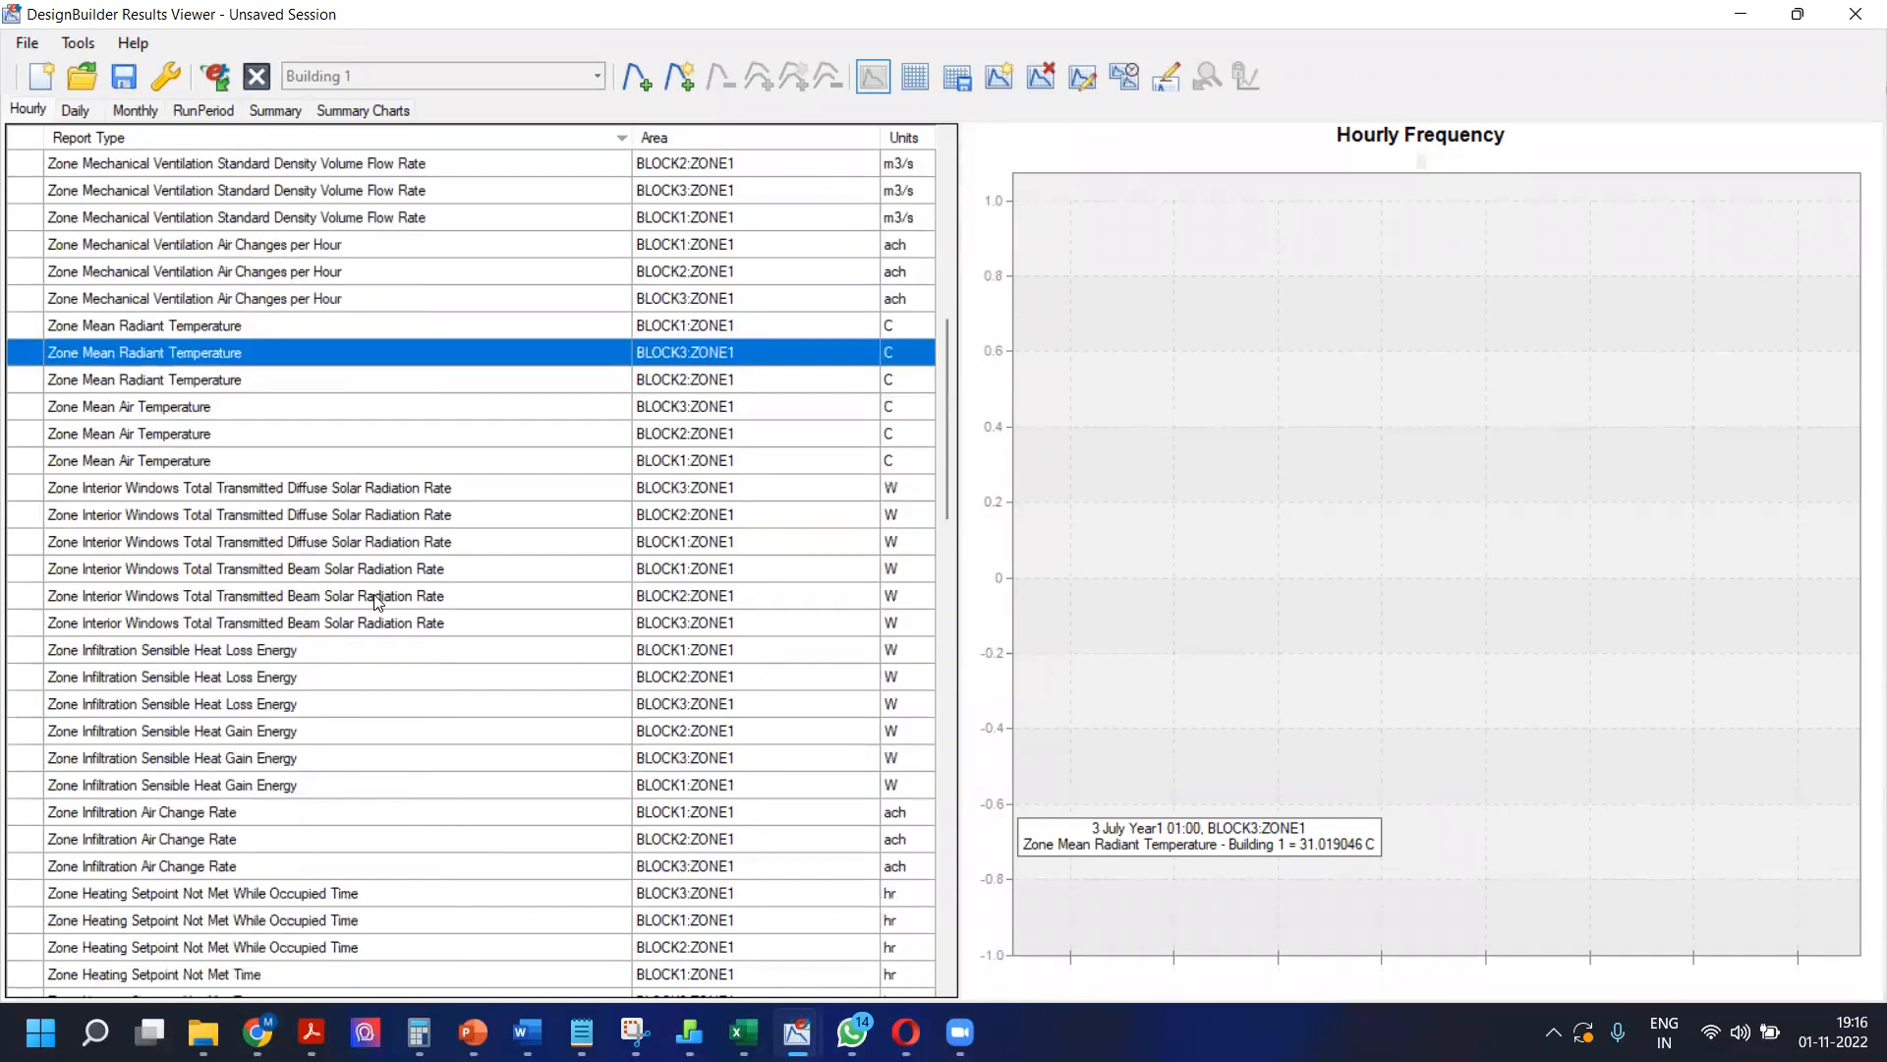
{"action": "scroll", "coordinate": [377, 603], "scroll_direction": "down", "scroll_amount": 2}
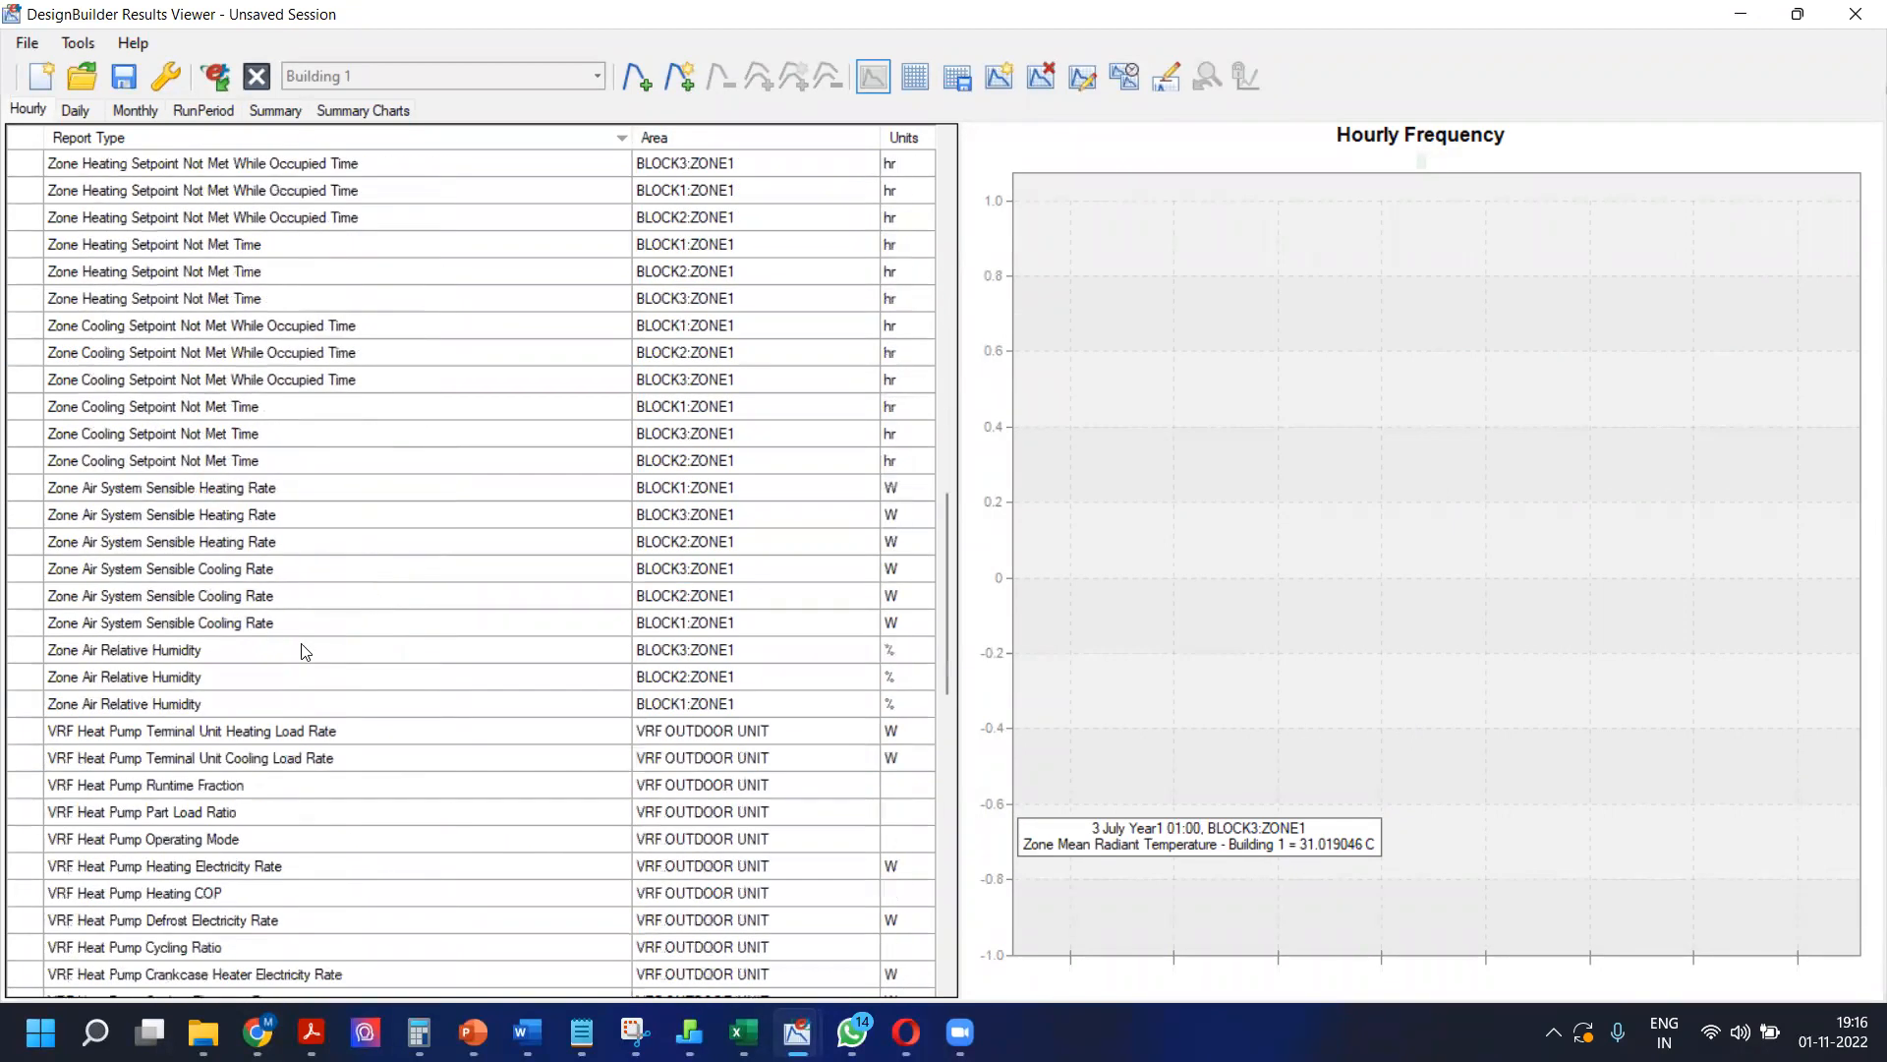
{"action": "left_click", "coordinate": [293, 651]}
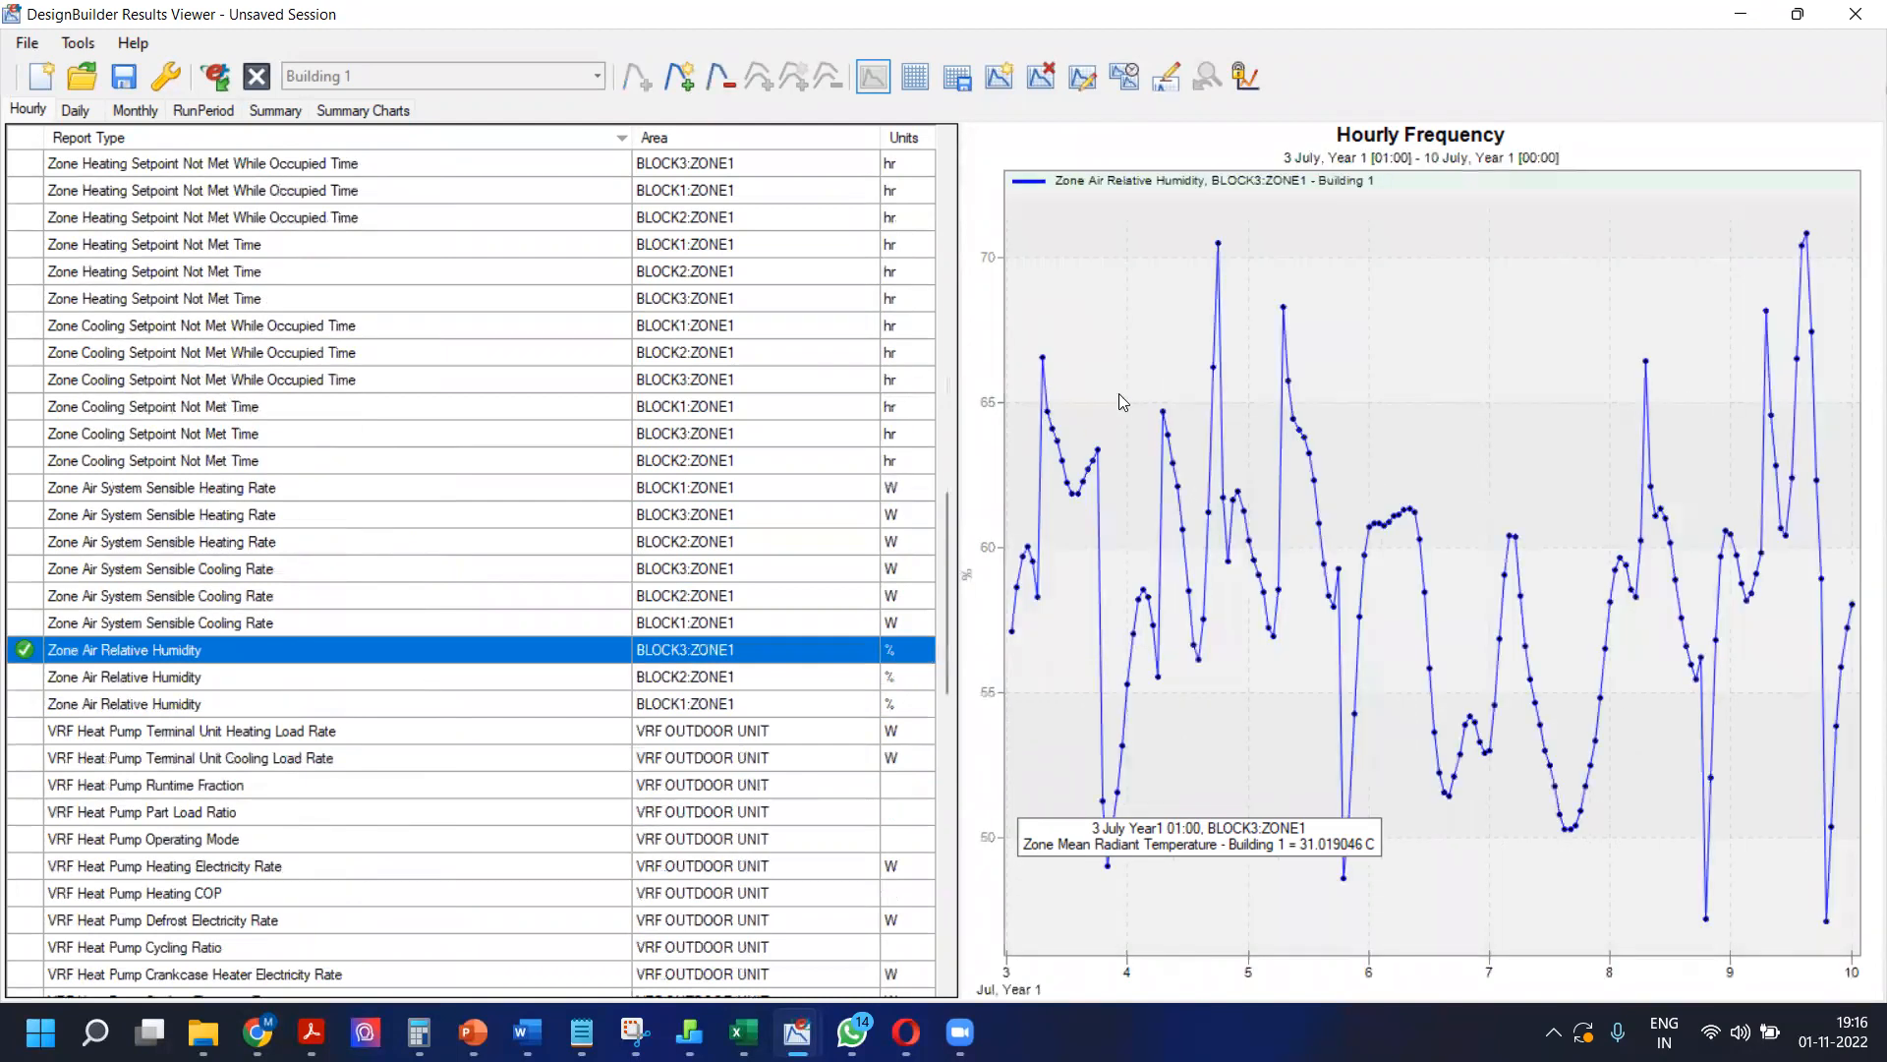
{"action": "left_click", "coordinate": [270, 660]}
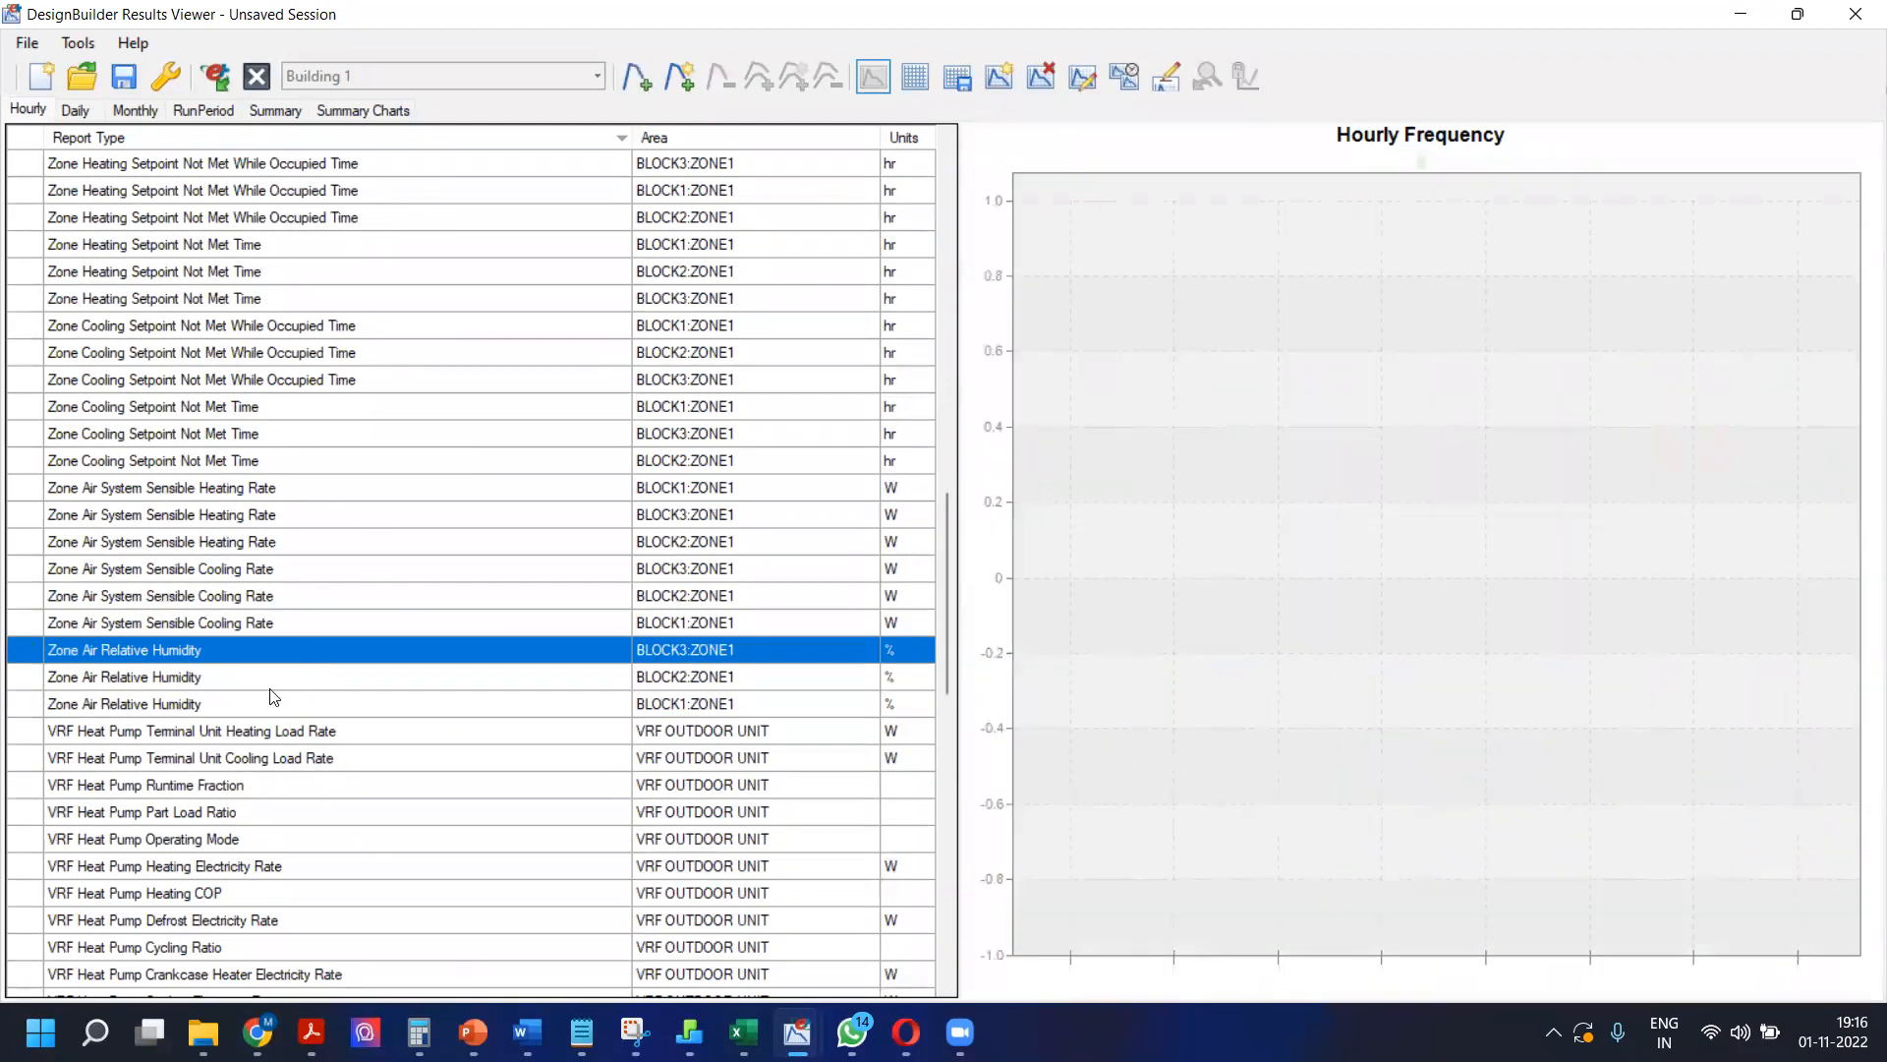
{"action": "left_click", "coordinate": [305, 811]}
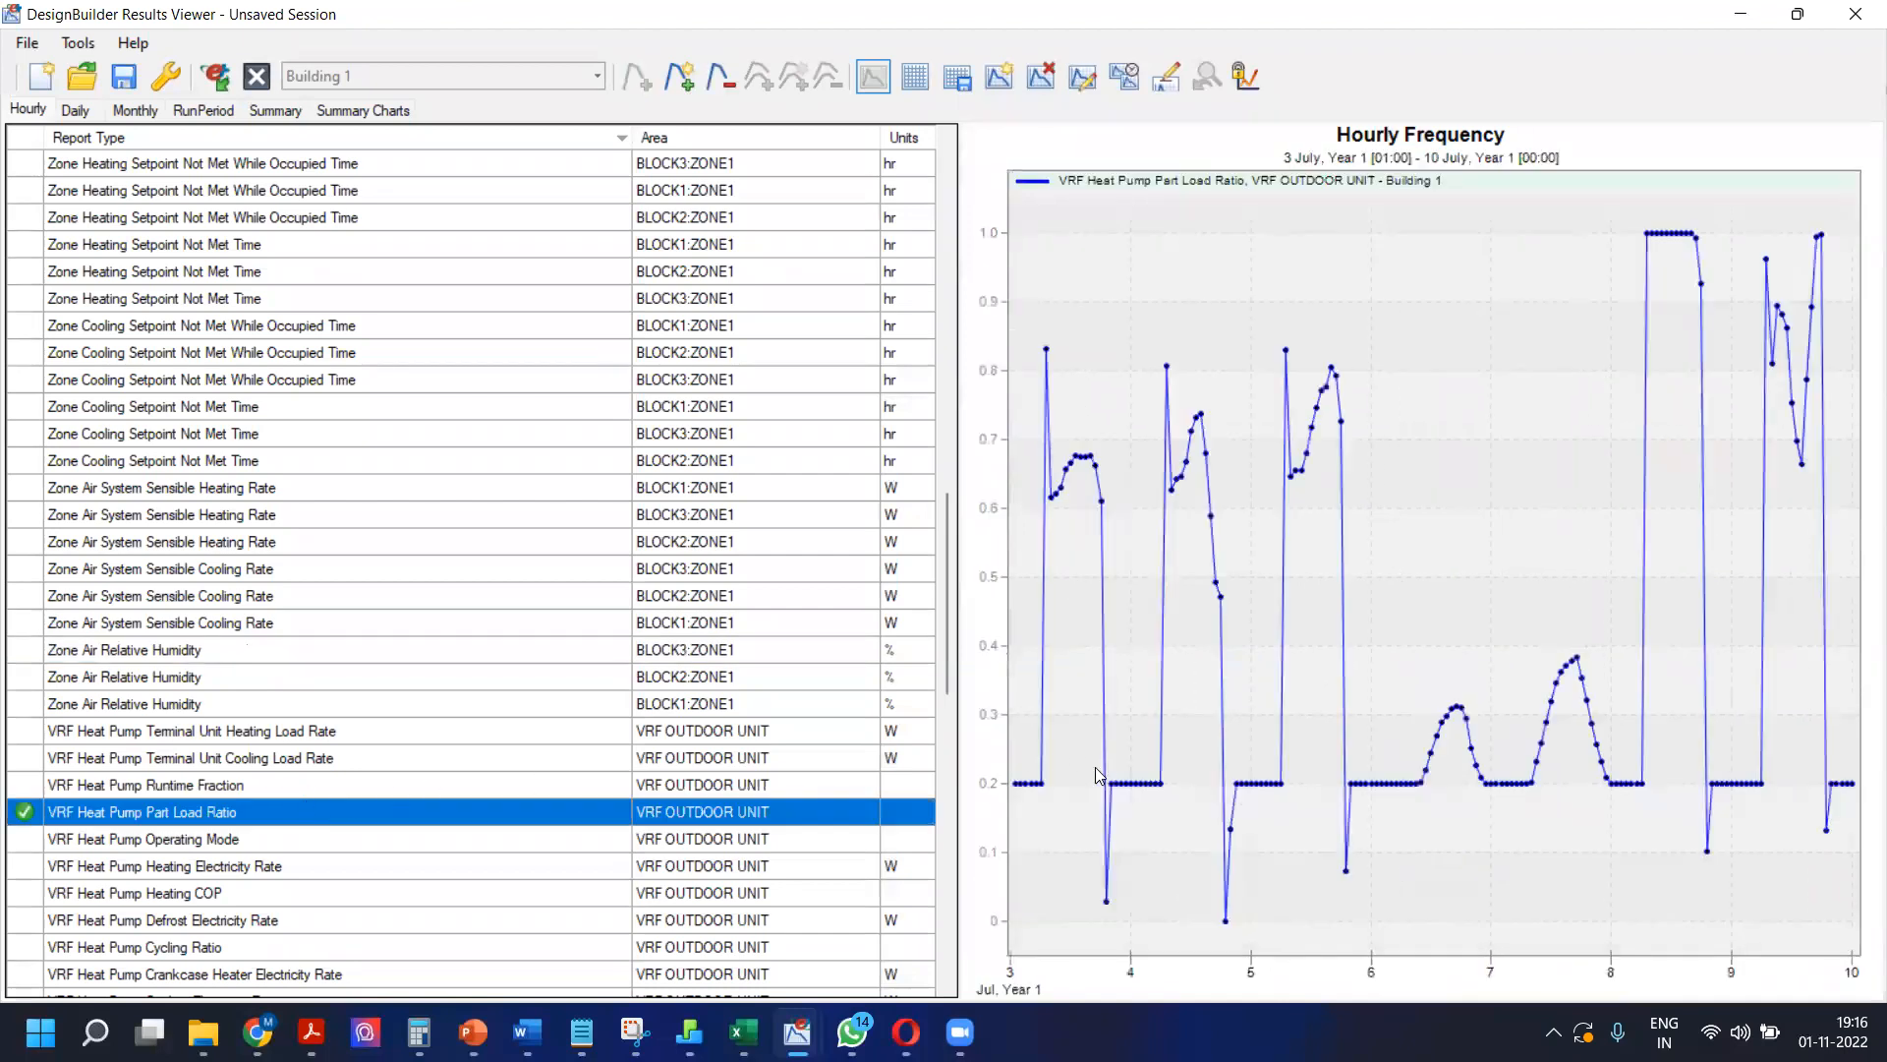
{"action": "left_click", "coordinate": [234, 814]}
Step: Narrow the Report Type column and keep the hourly outputs sorted by report type in descending order
{"action": "left_click_drag", "start_coordinate": [632, 138], "coordinate": [501, 244]}
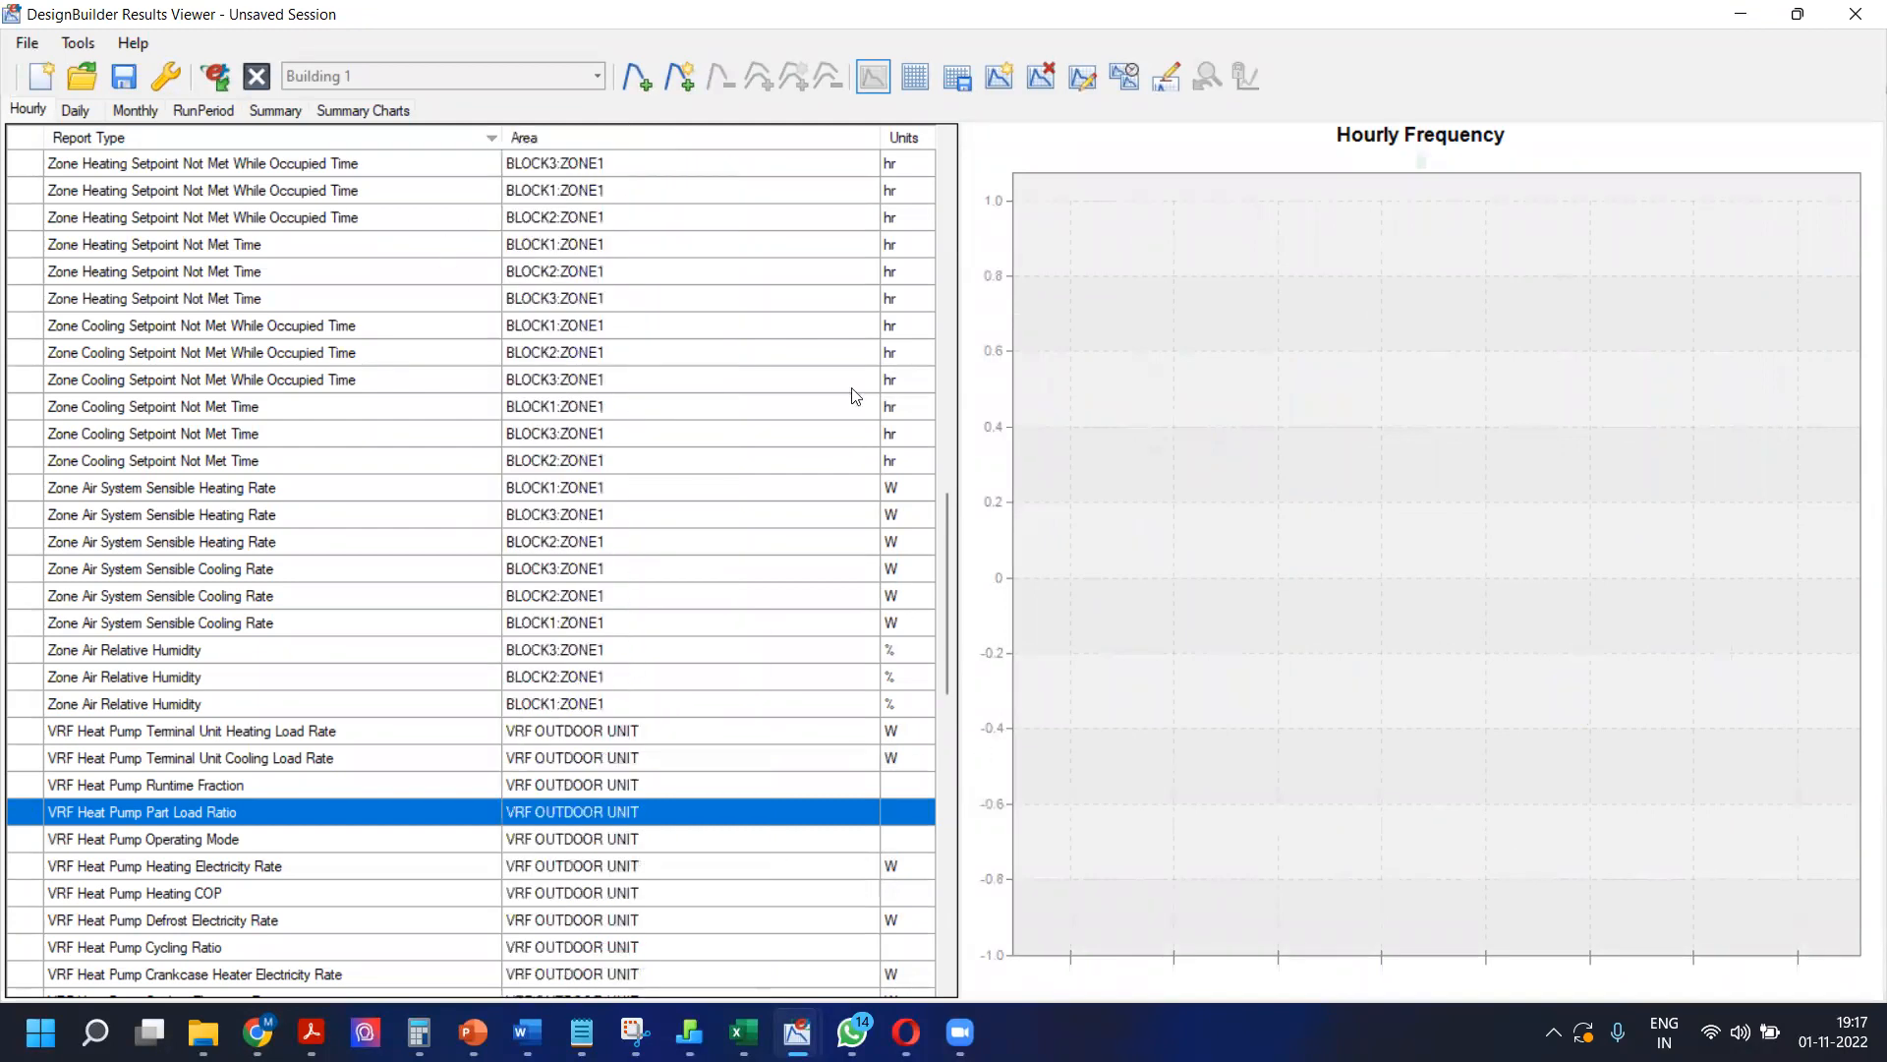
{"action": "left_click_drag", "start_coordinate": [880, 138], "coordinate": [722, 221]}
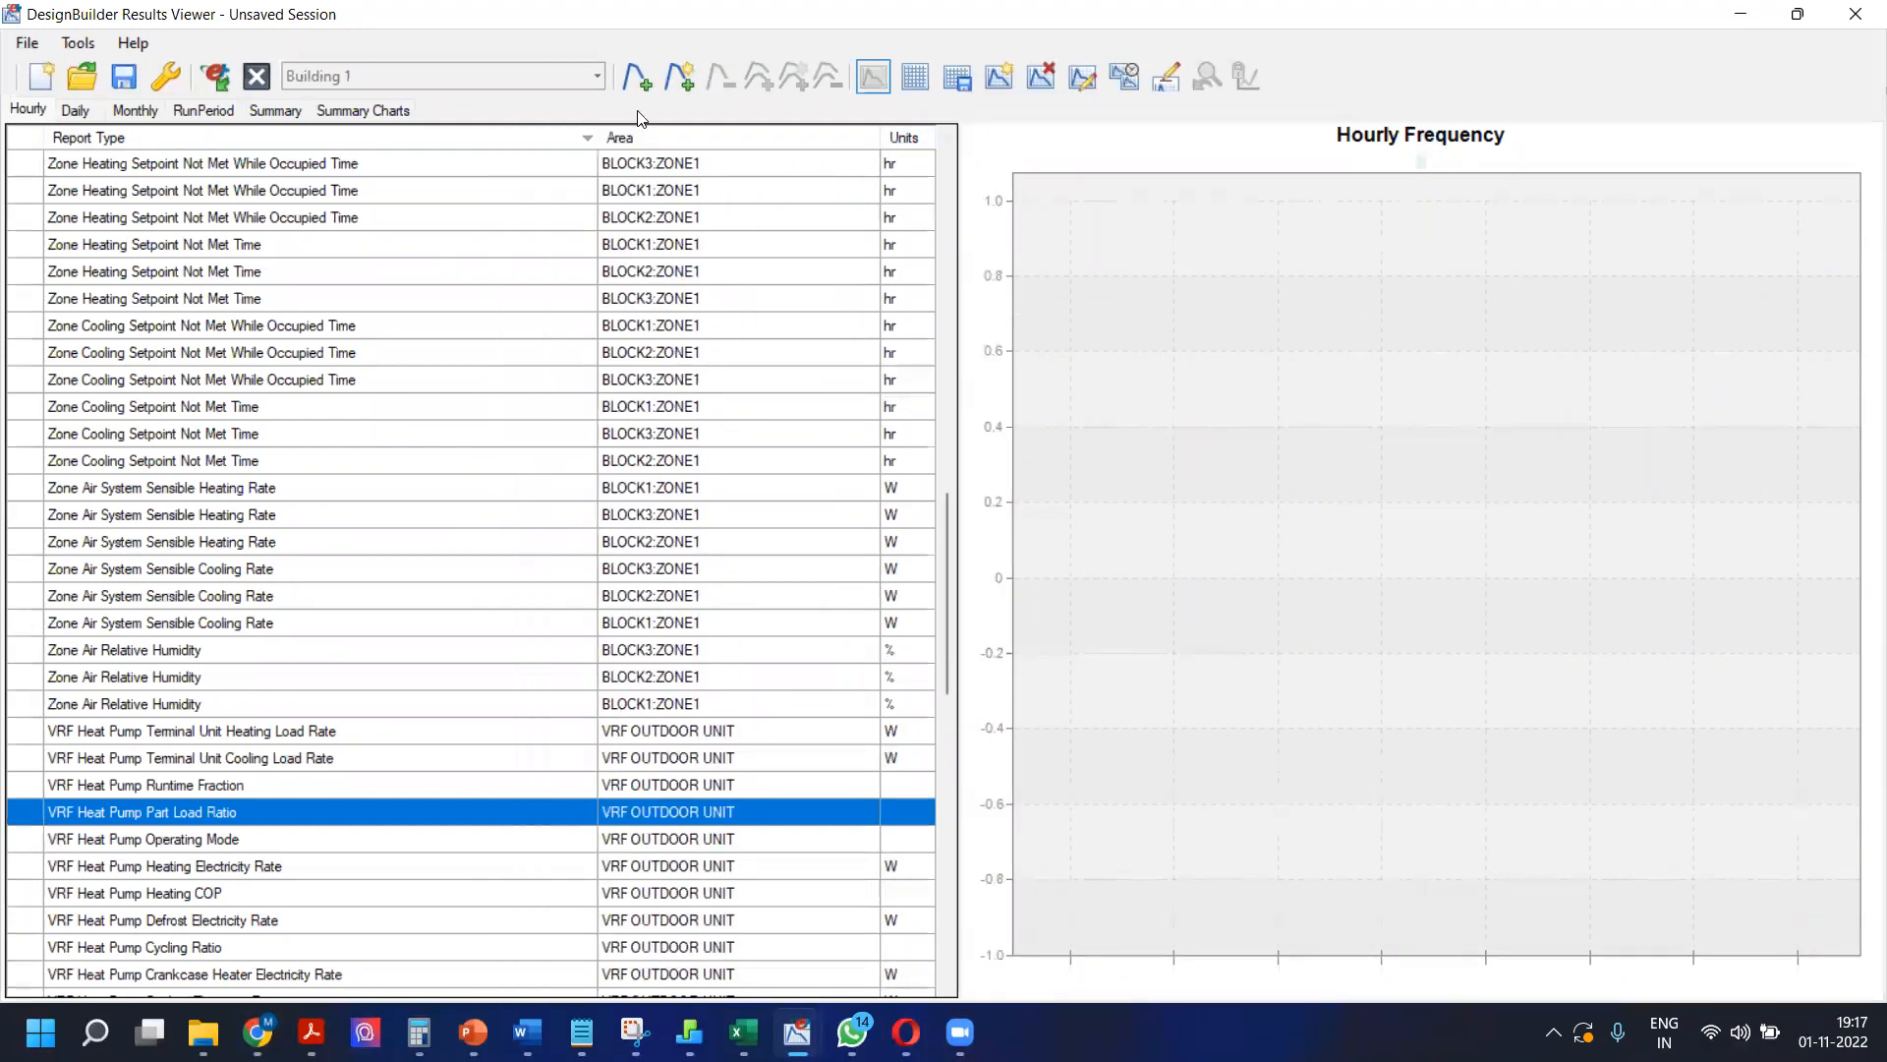
{"action": "left_click", "coordinate": [580, 137]}
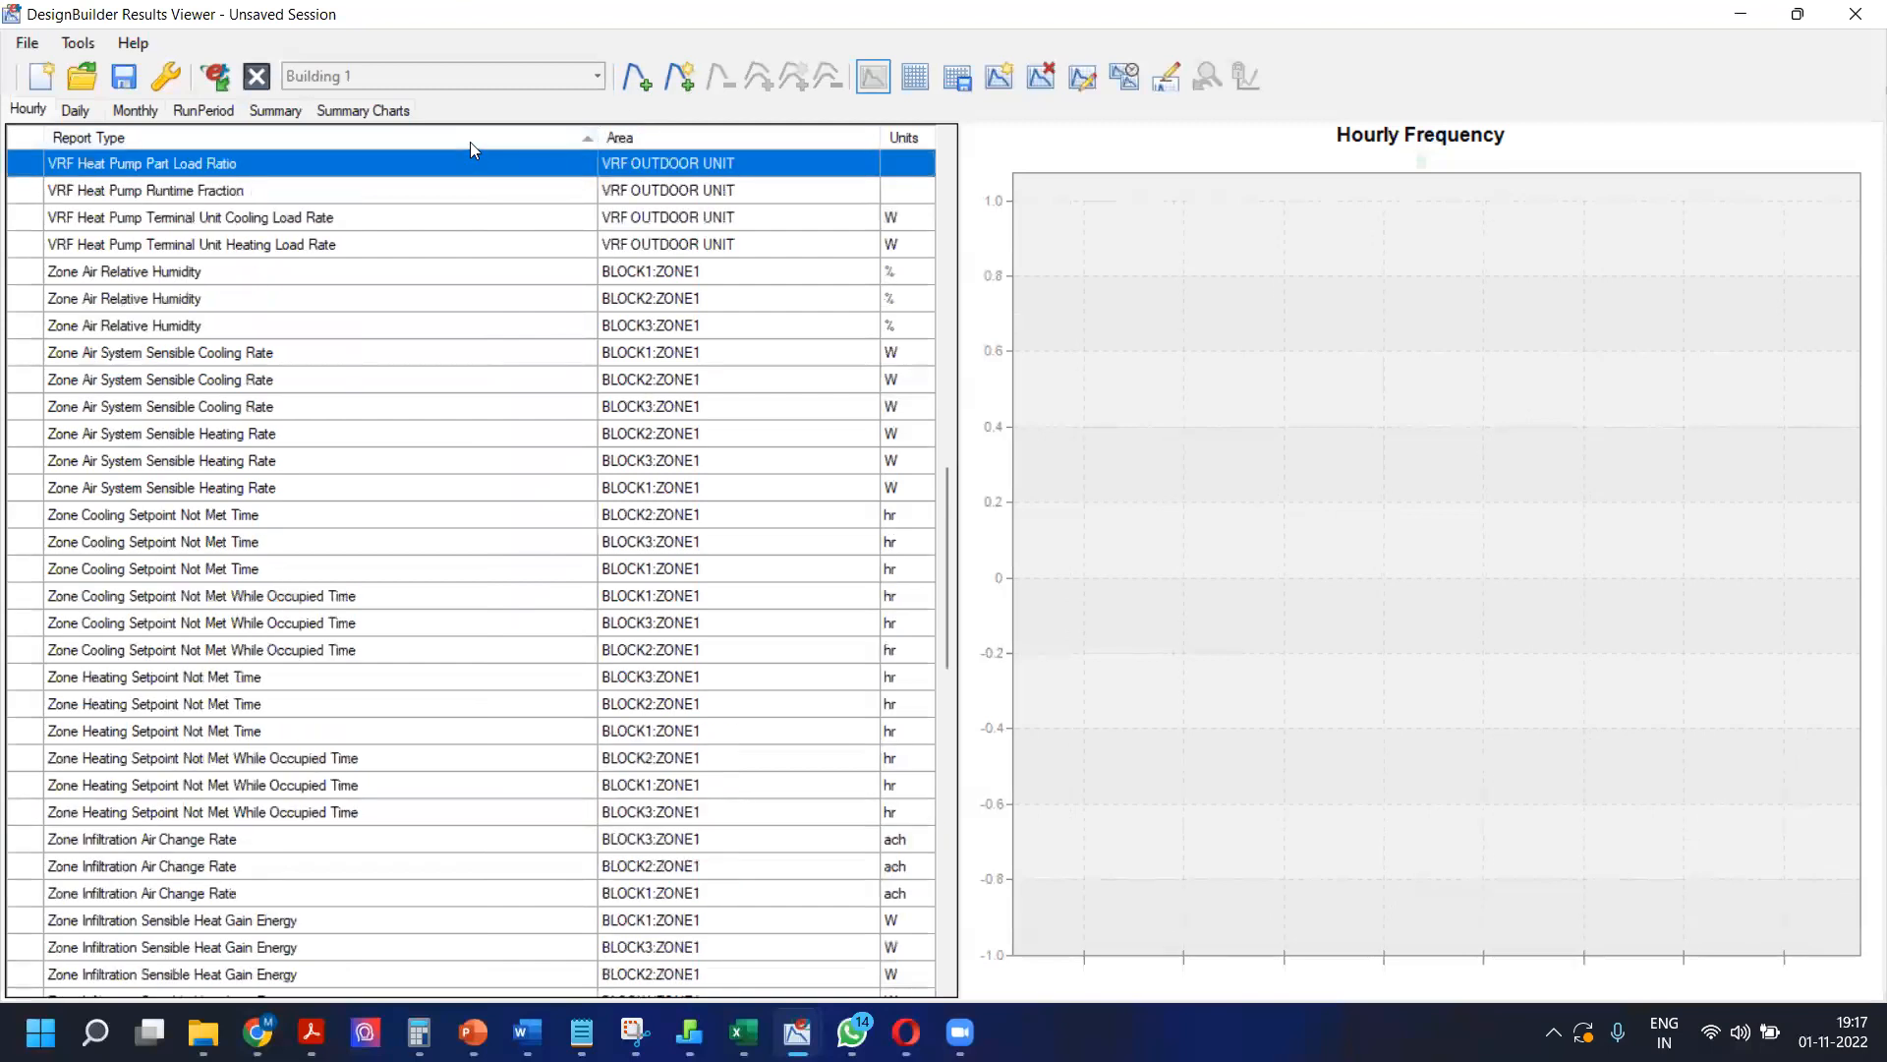
{"action": "left_click", "coordinate": [470, 140]}
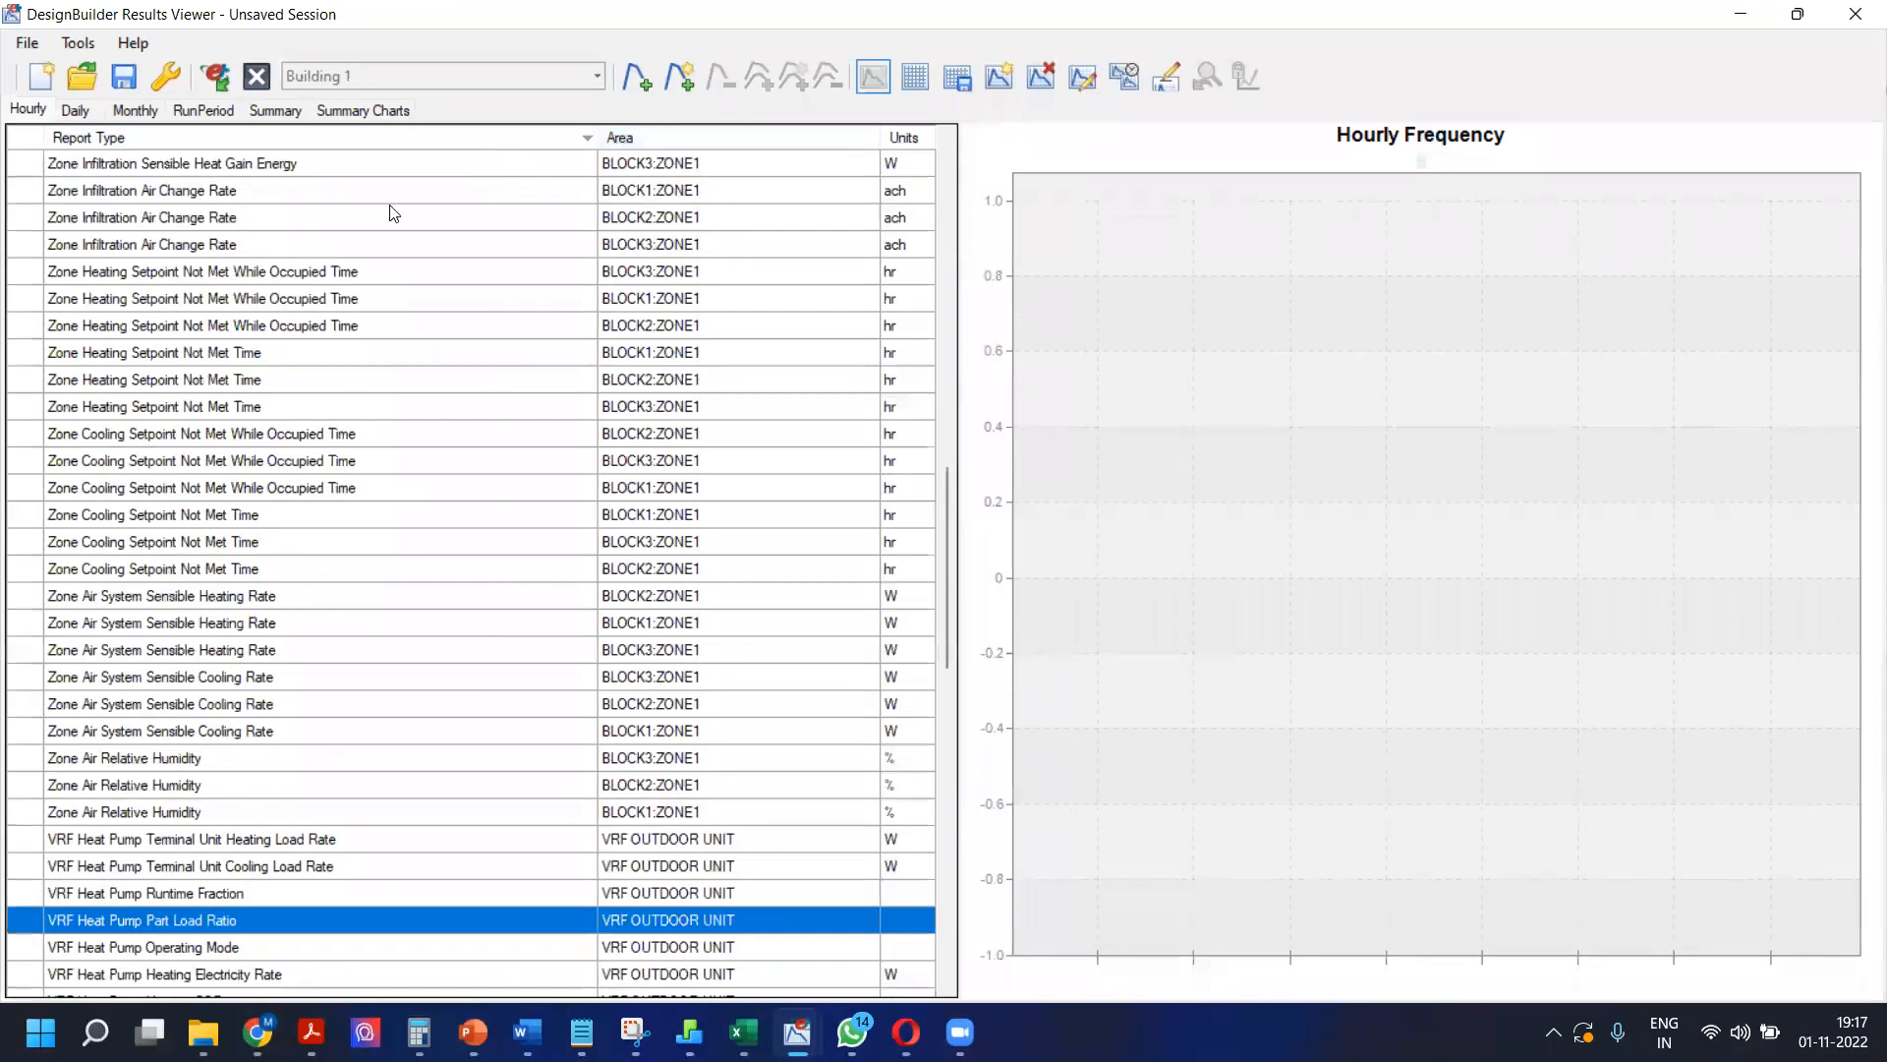
{"action": "left_click_drag", "start_coordinate": [596, 138], "coordinate": [485, 137]}
Step: Plot daily Cooling Coil Sensible Cooling Rate for the BLOCK3:ZONE1 VRF indoor unit, check the run period outputs and return to hourly
{"action": "left_click", "coordinate": [76, 109]}
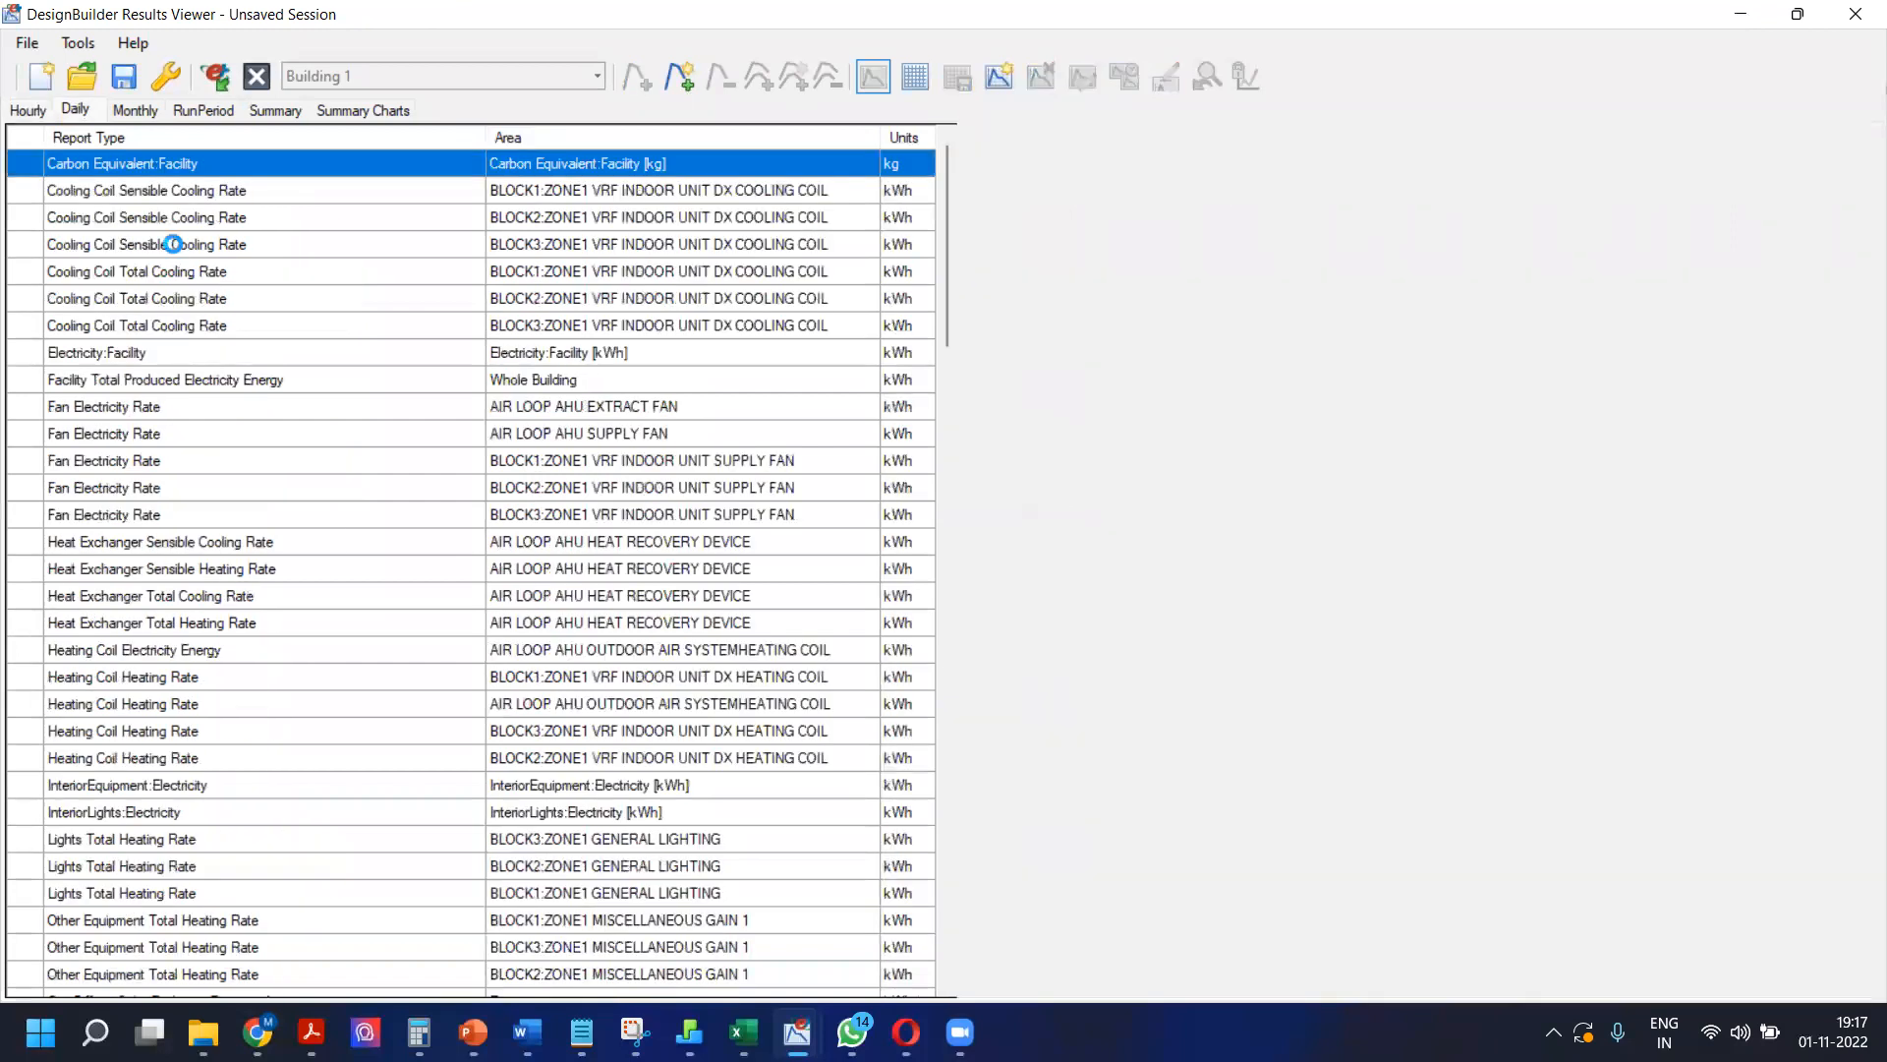
{"action": "left_click", "coordinate": [173, 243]}
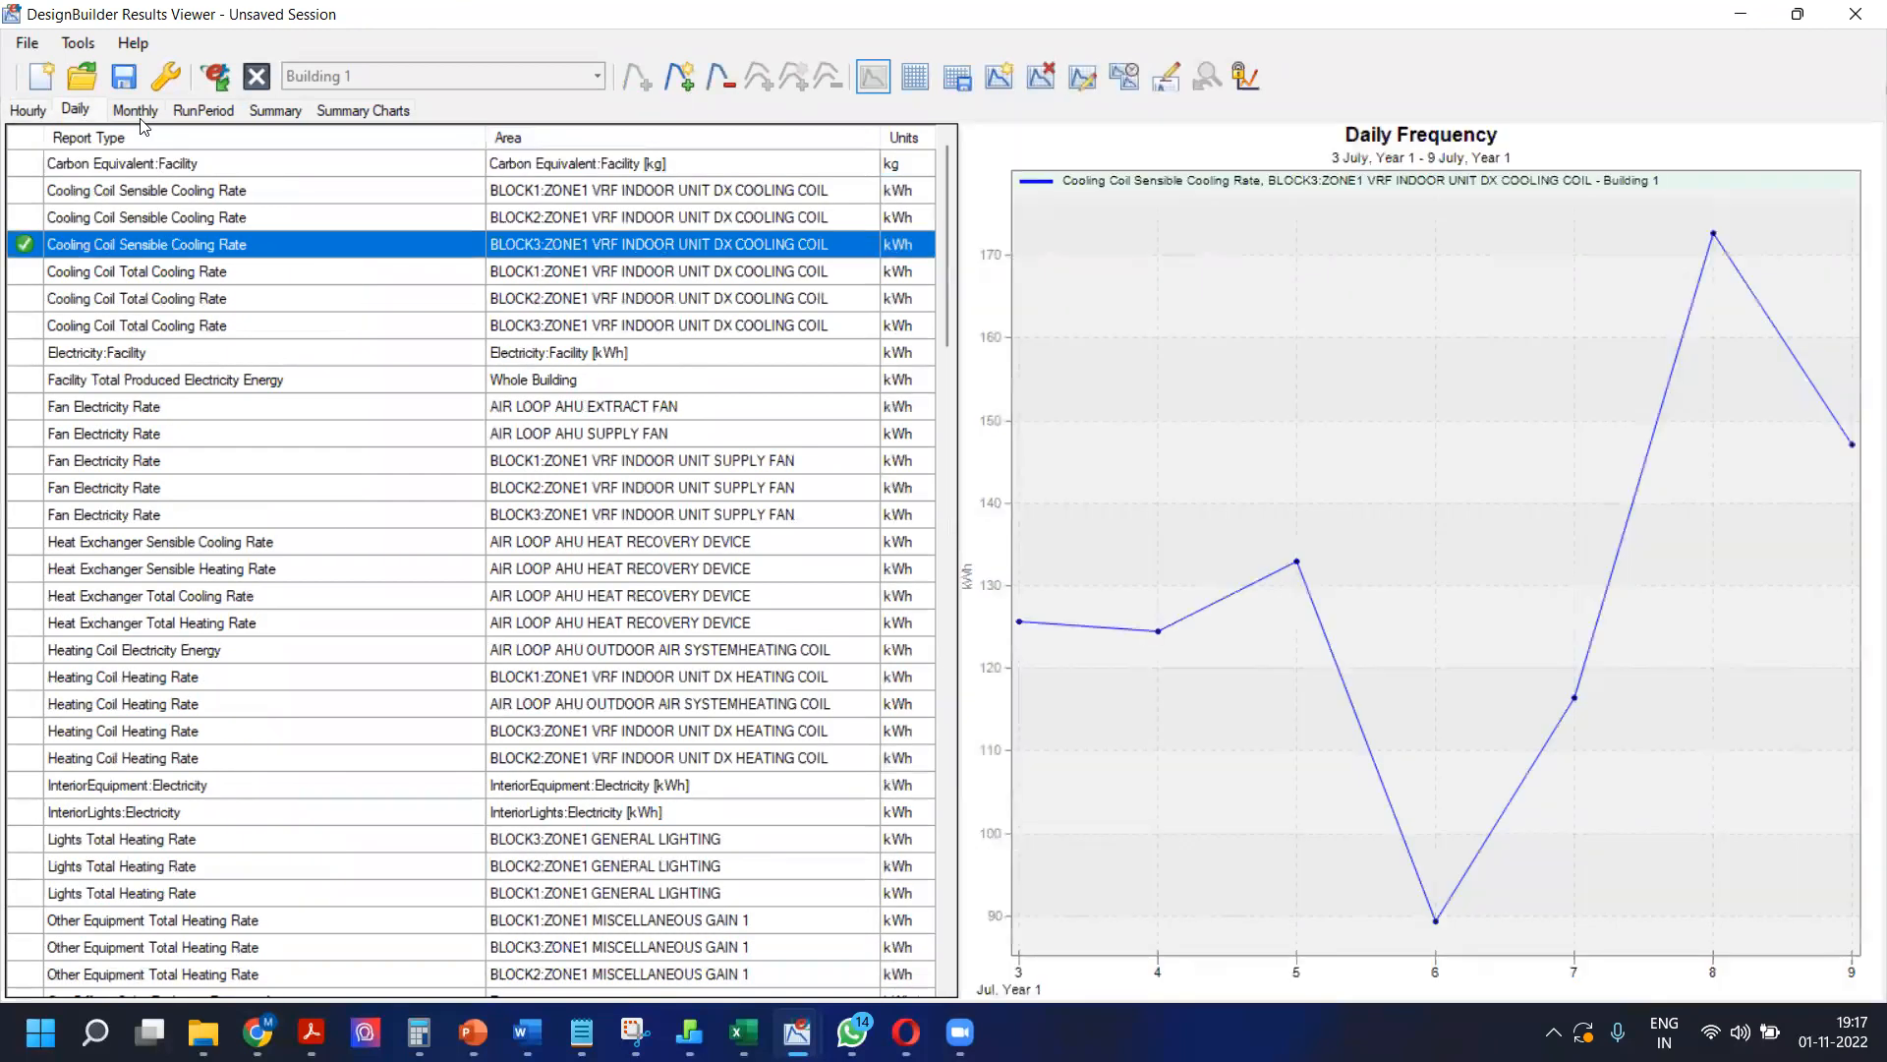
{"action": "left_click", "coordinate": [195, 110]}
{"action": "left_click", "coordinate": [27, 110]}
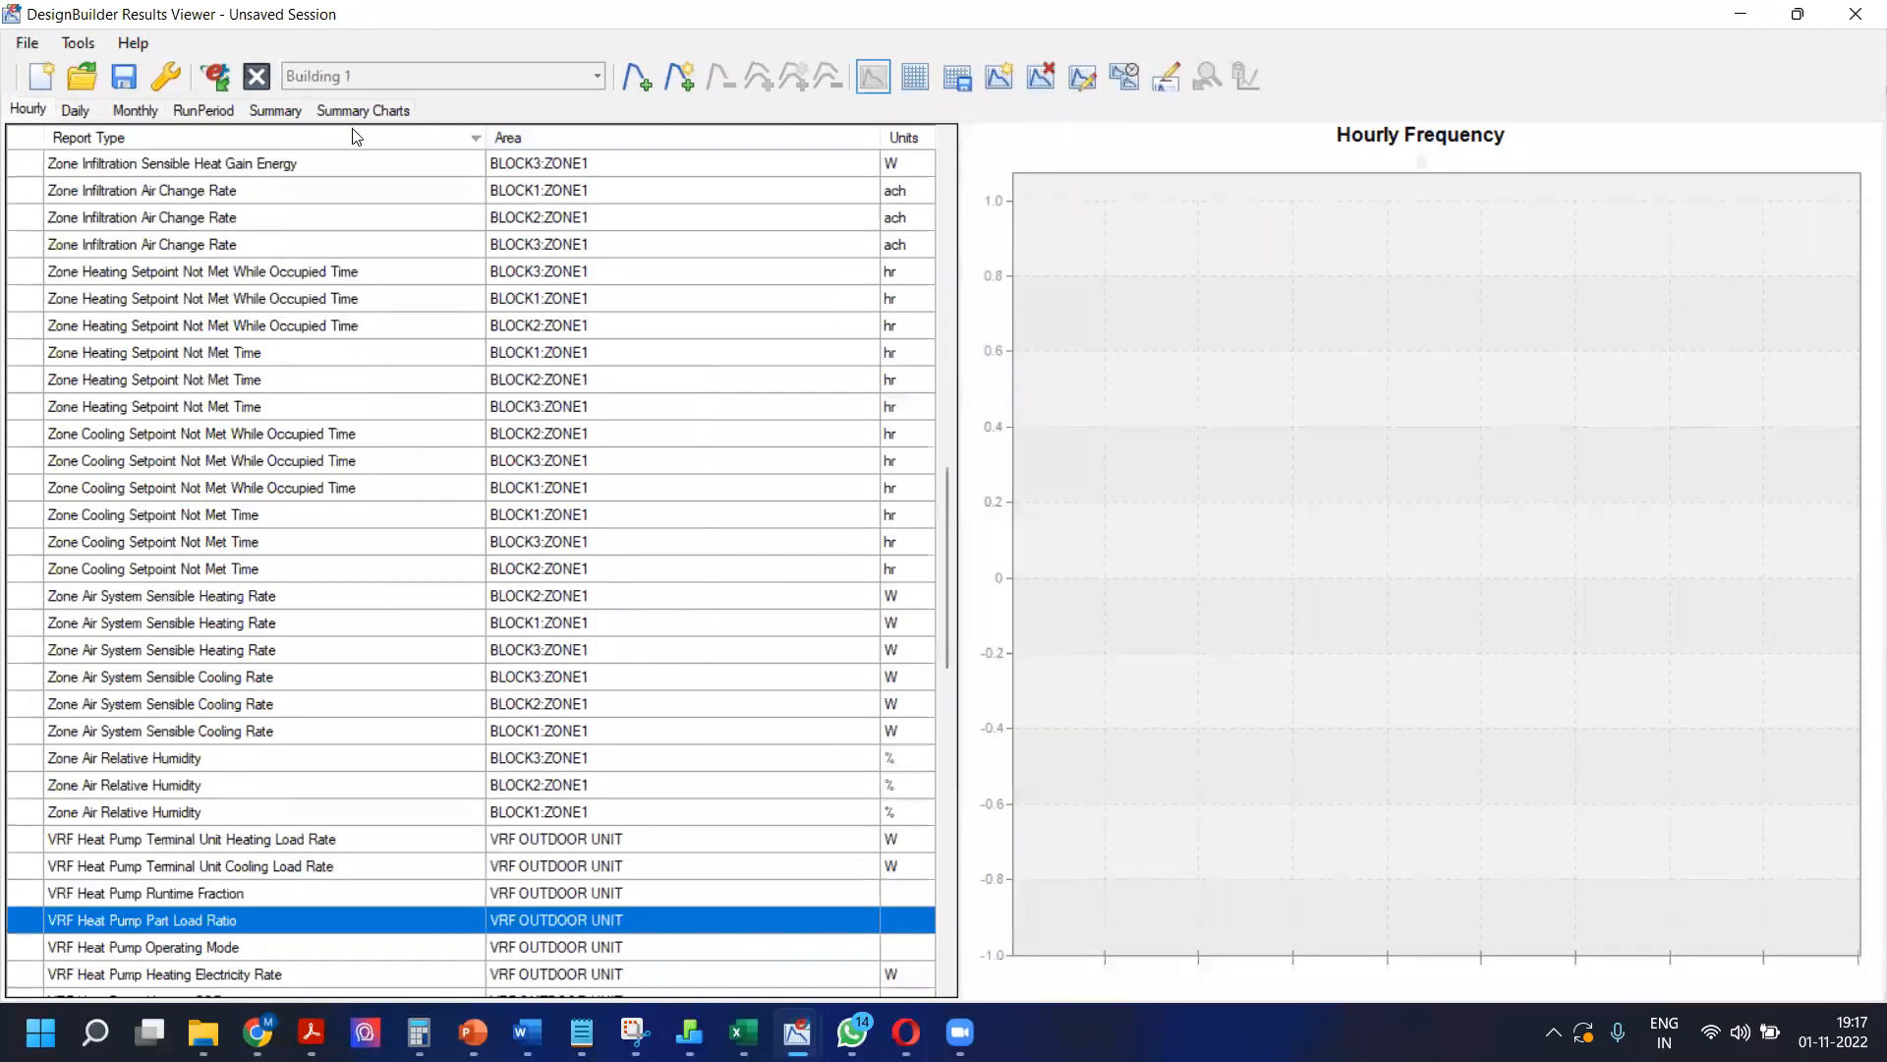
Step: Switch to DesignBuilder, load the db.dsb simulation results from Simulation Manager and set the analysis interval to Hourly
{"action": "key", "text": "super+Down"}
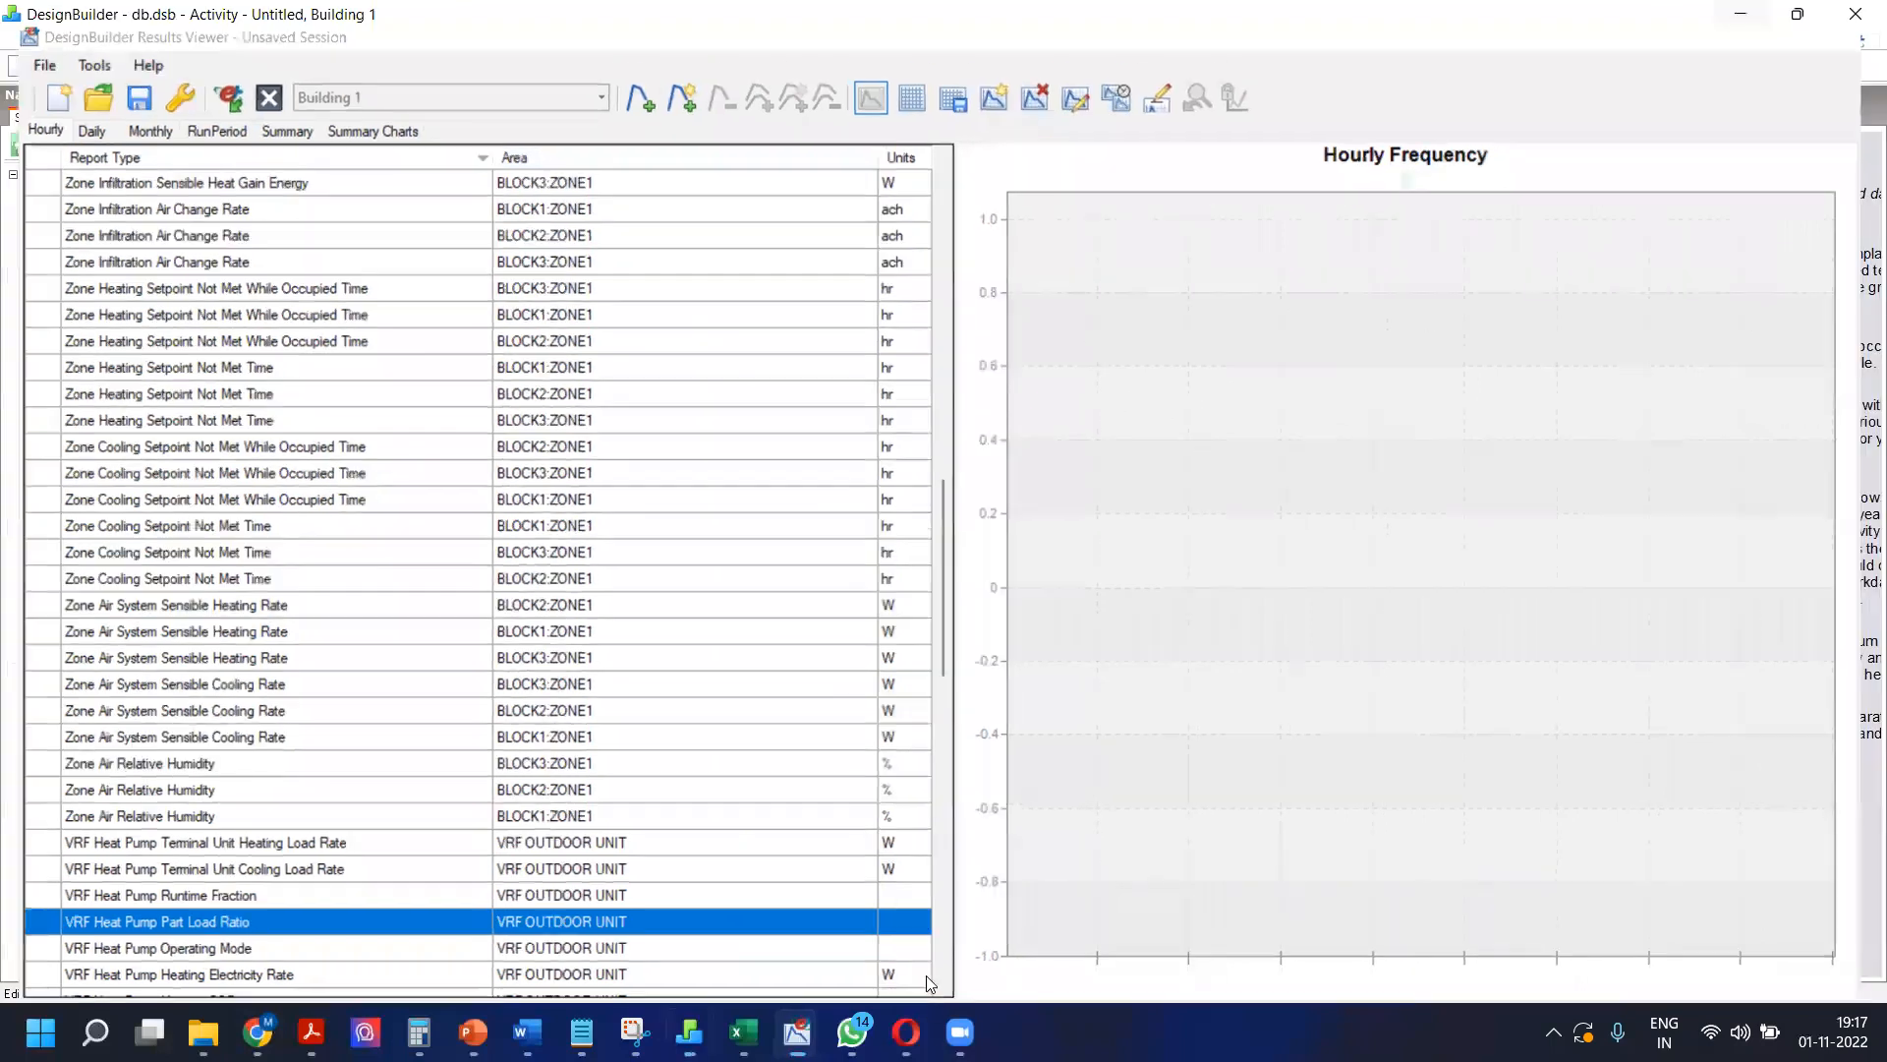
{"action": "key", "text": "super+Down"}
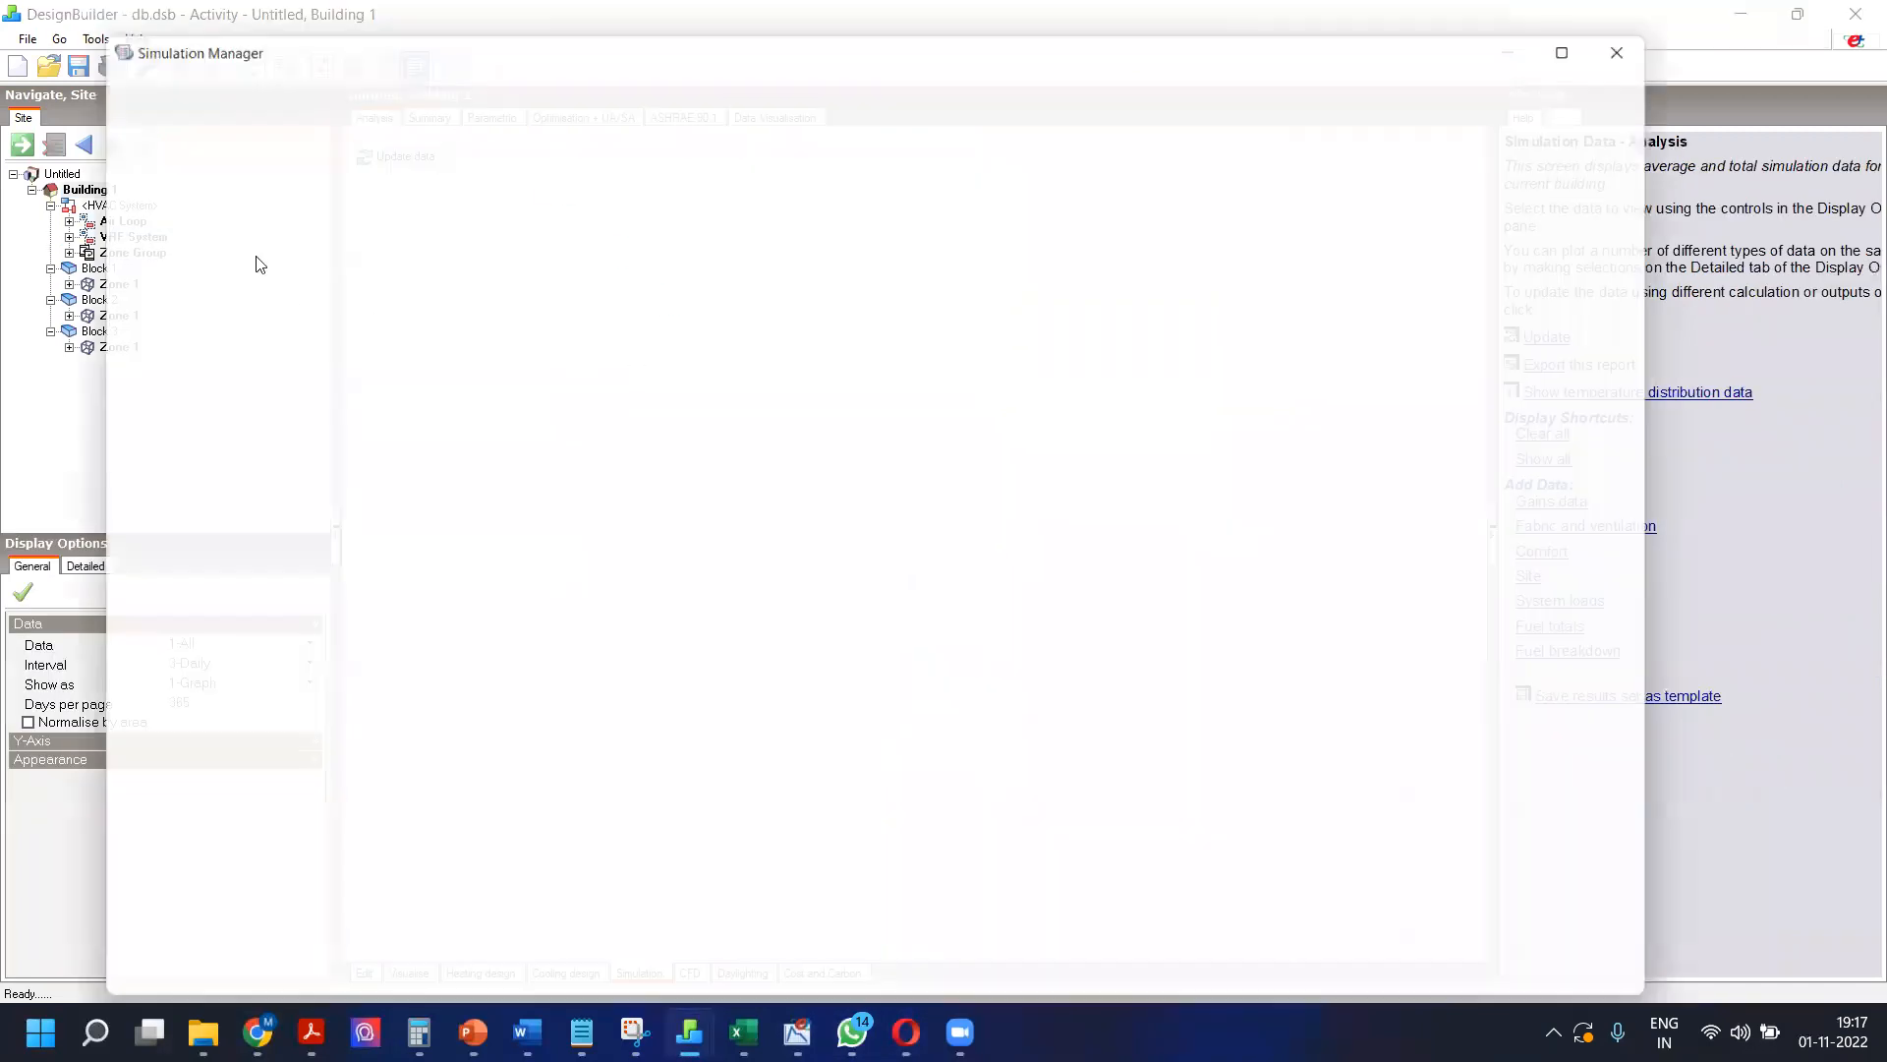
{"action": "left_click", "coordinate": [182, 203]}
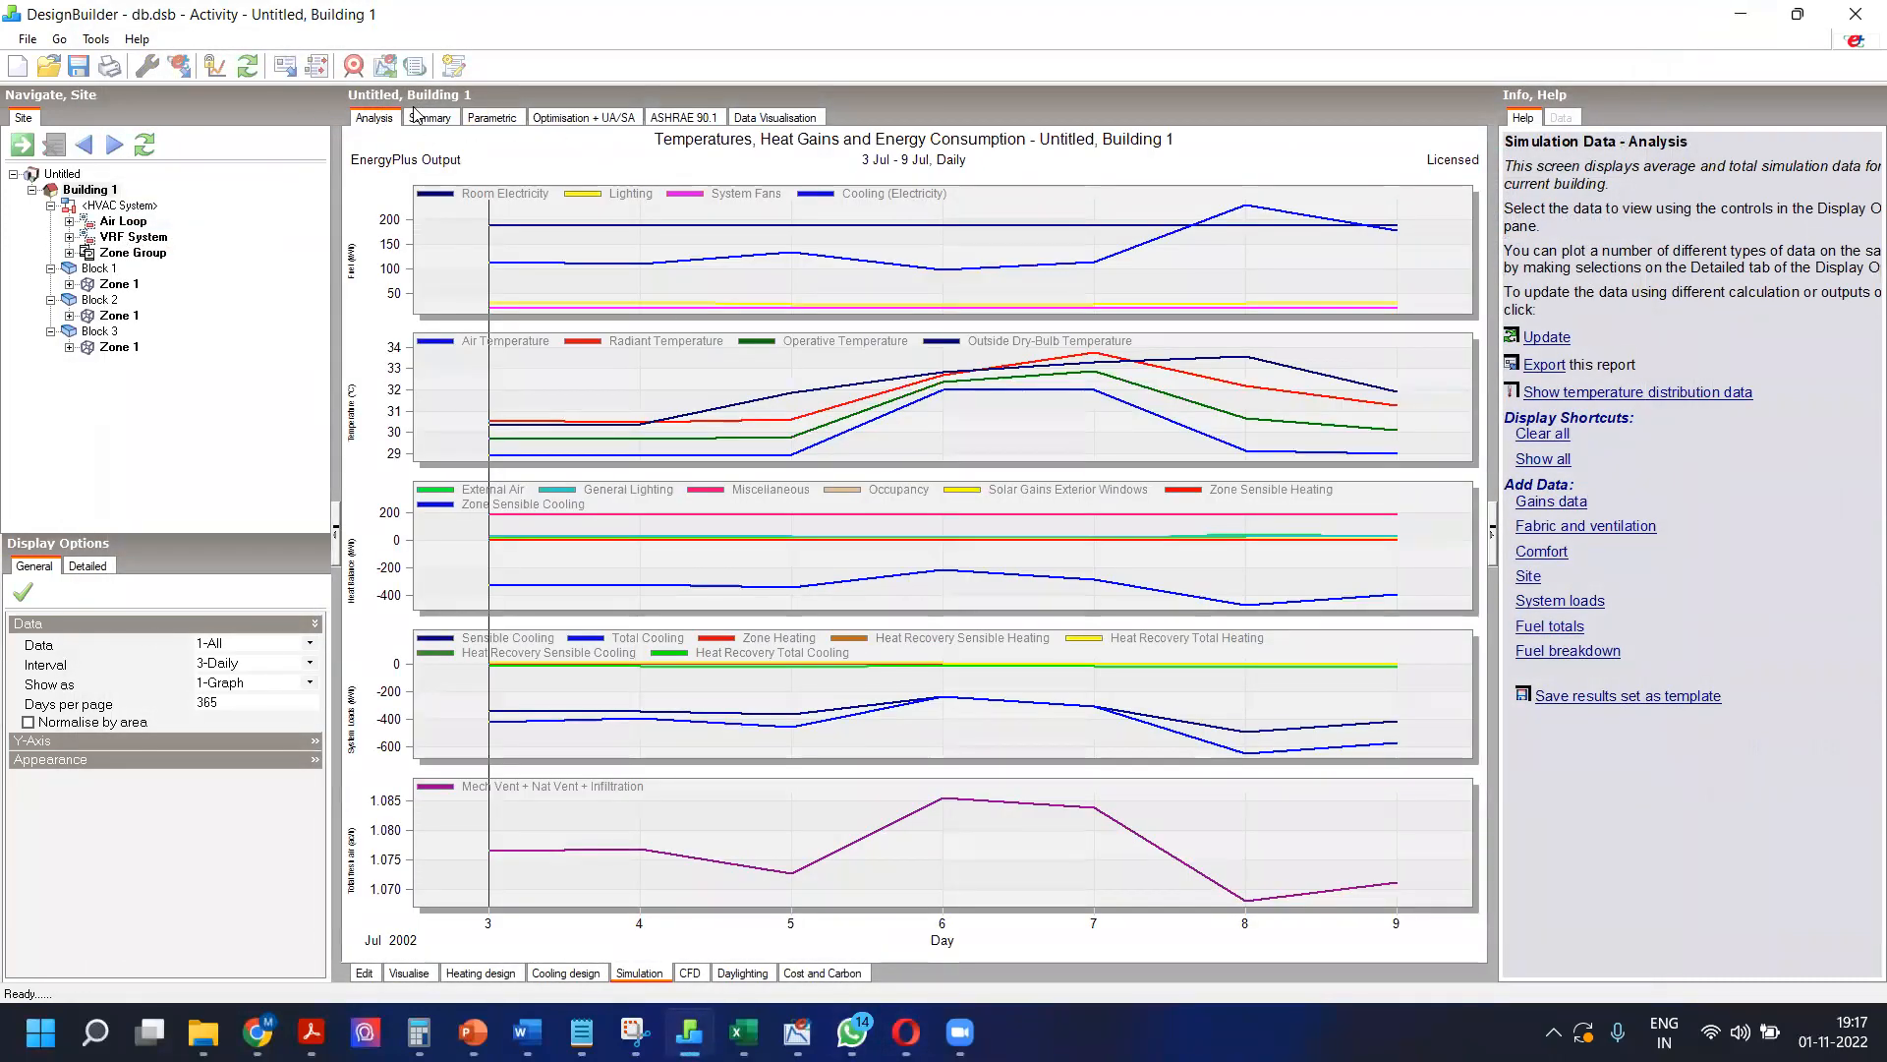
{"action": "left_click", "coordinate": [414, 66]}
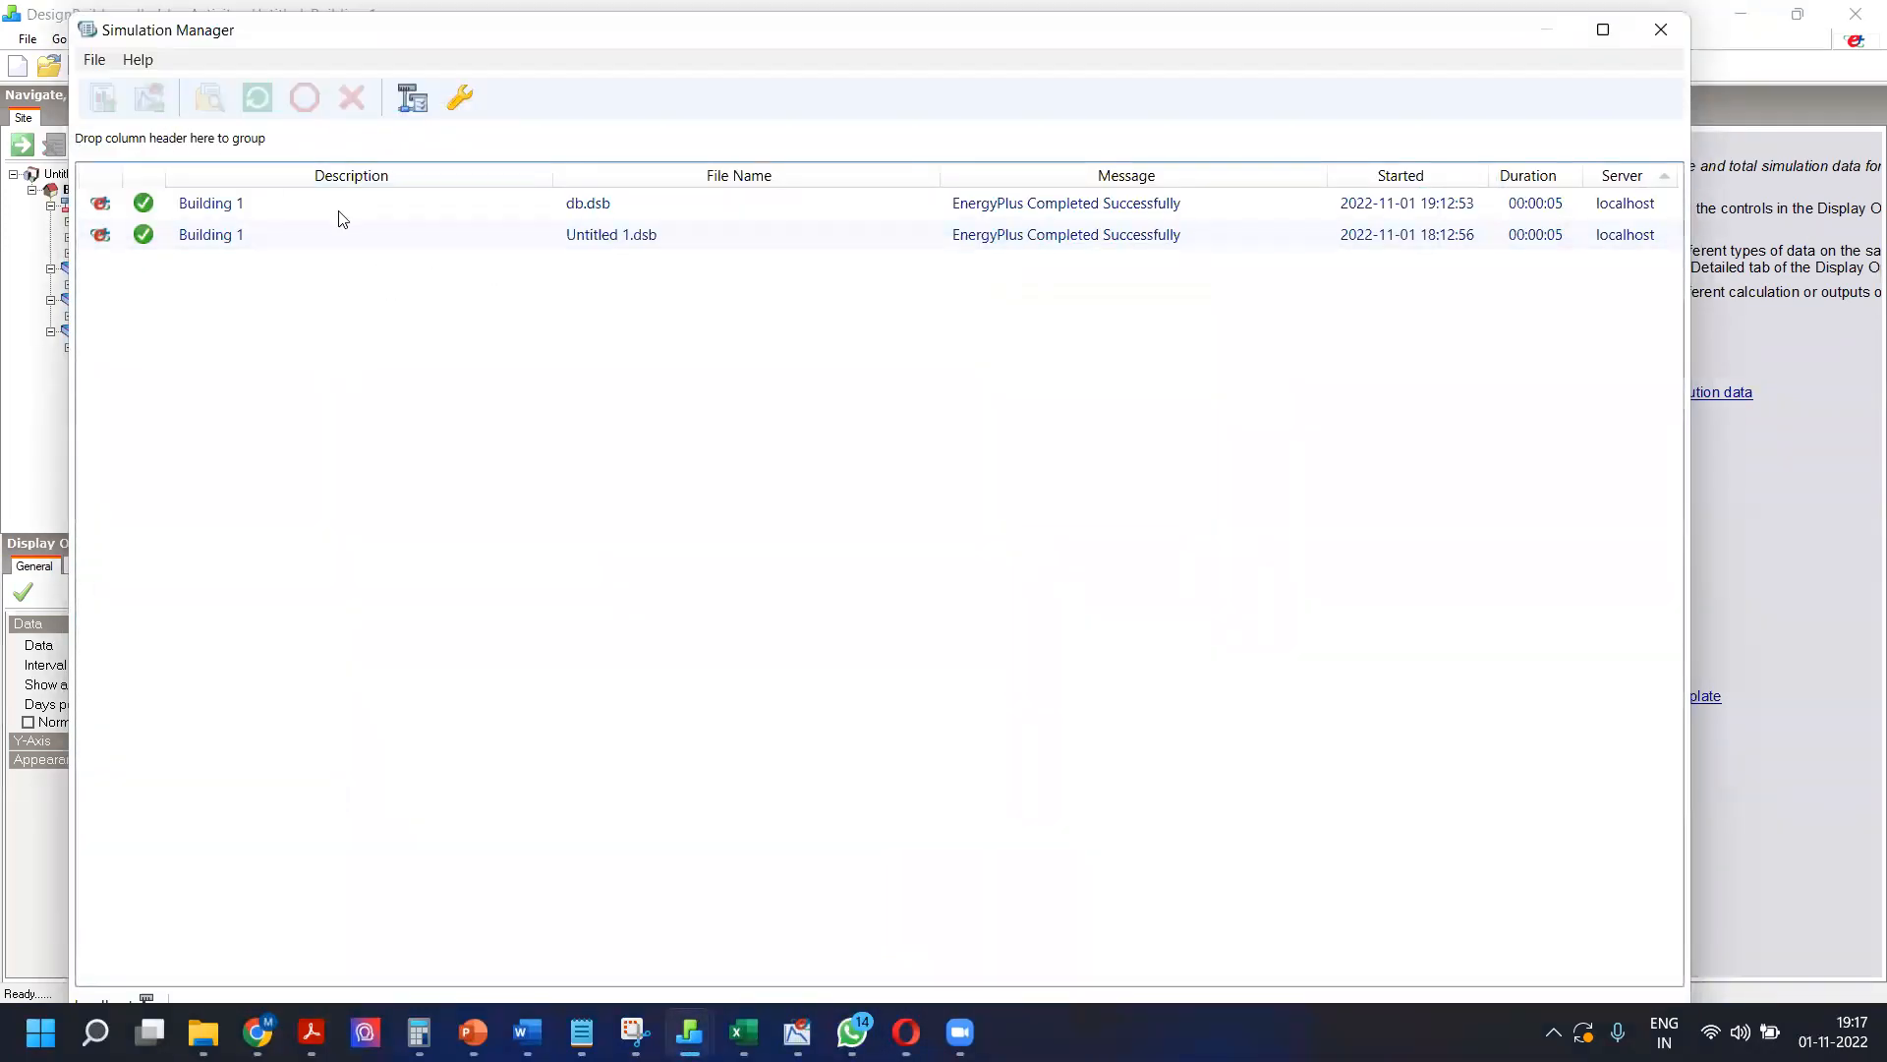
{"action": "left_click", "coordinate": [340, 207]}
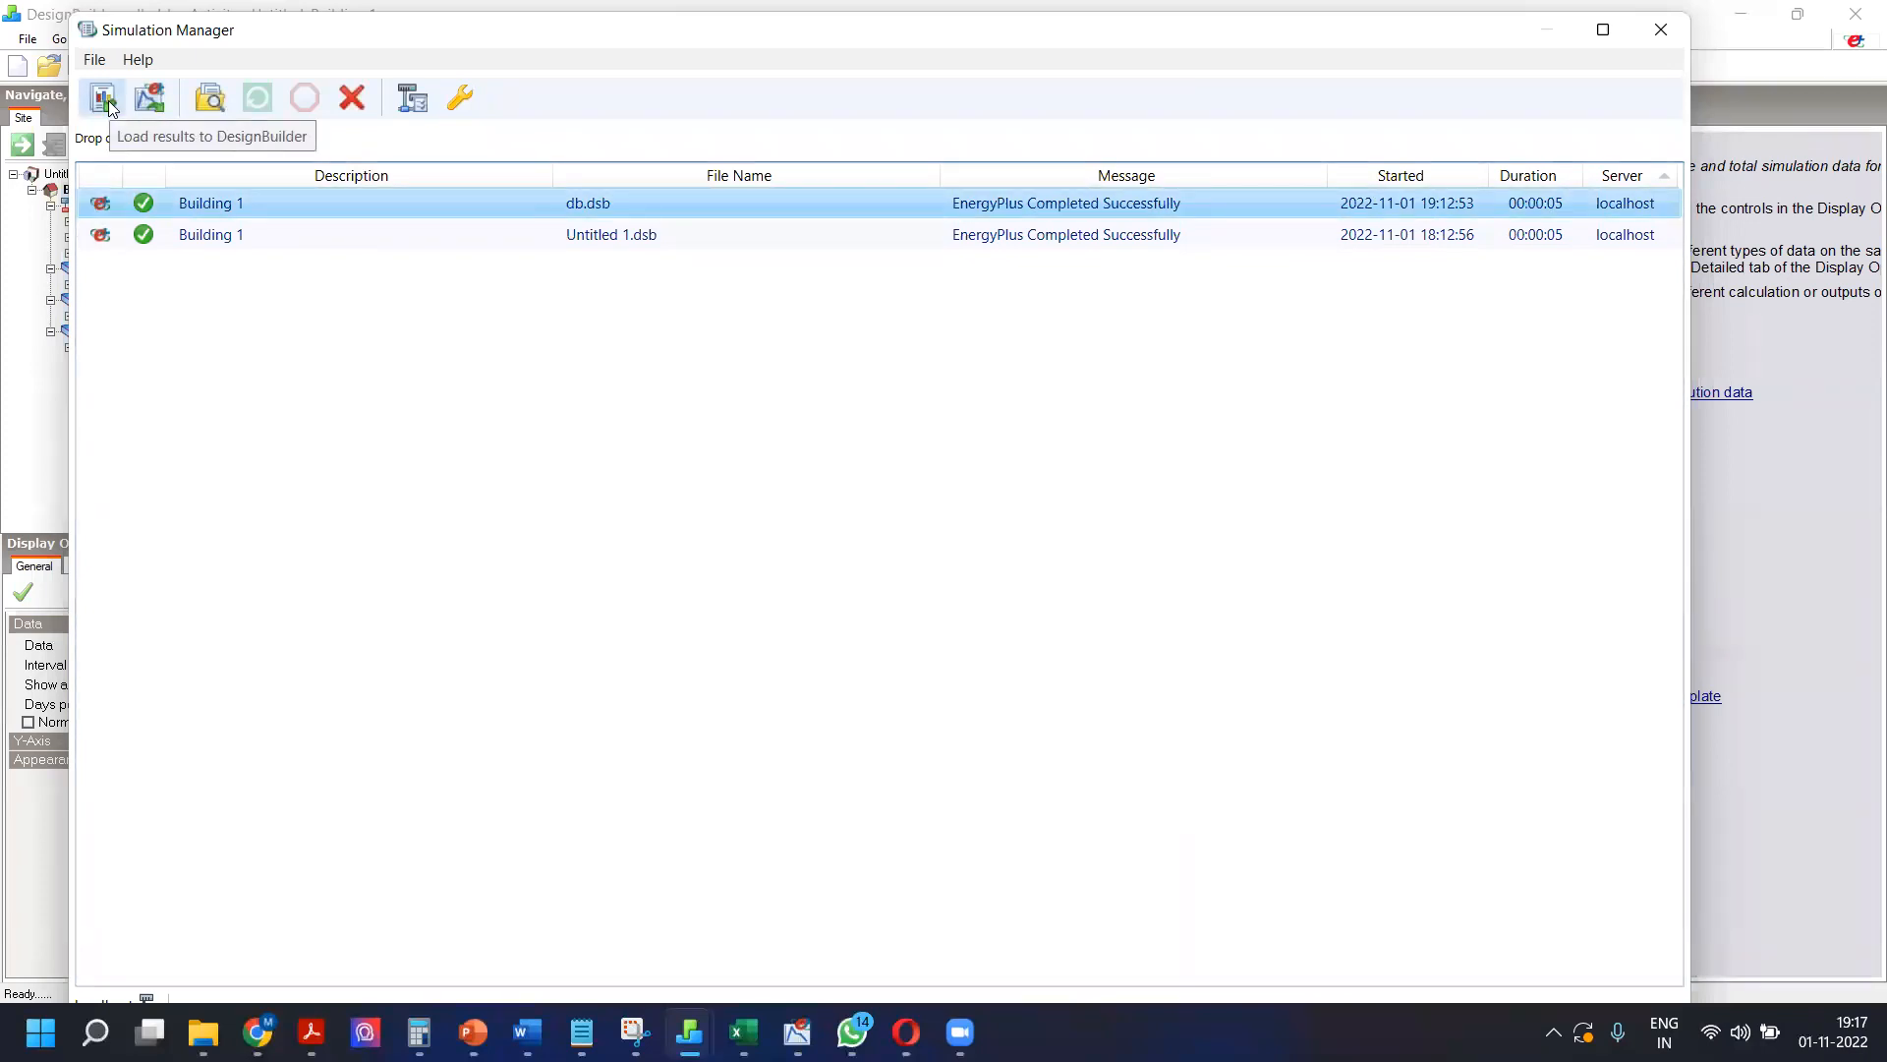
{"action": "left_click", "coordinate": [104, 98]}
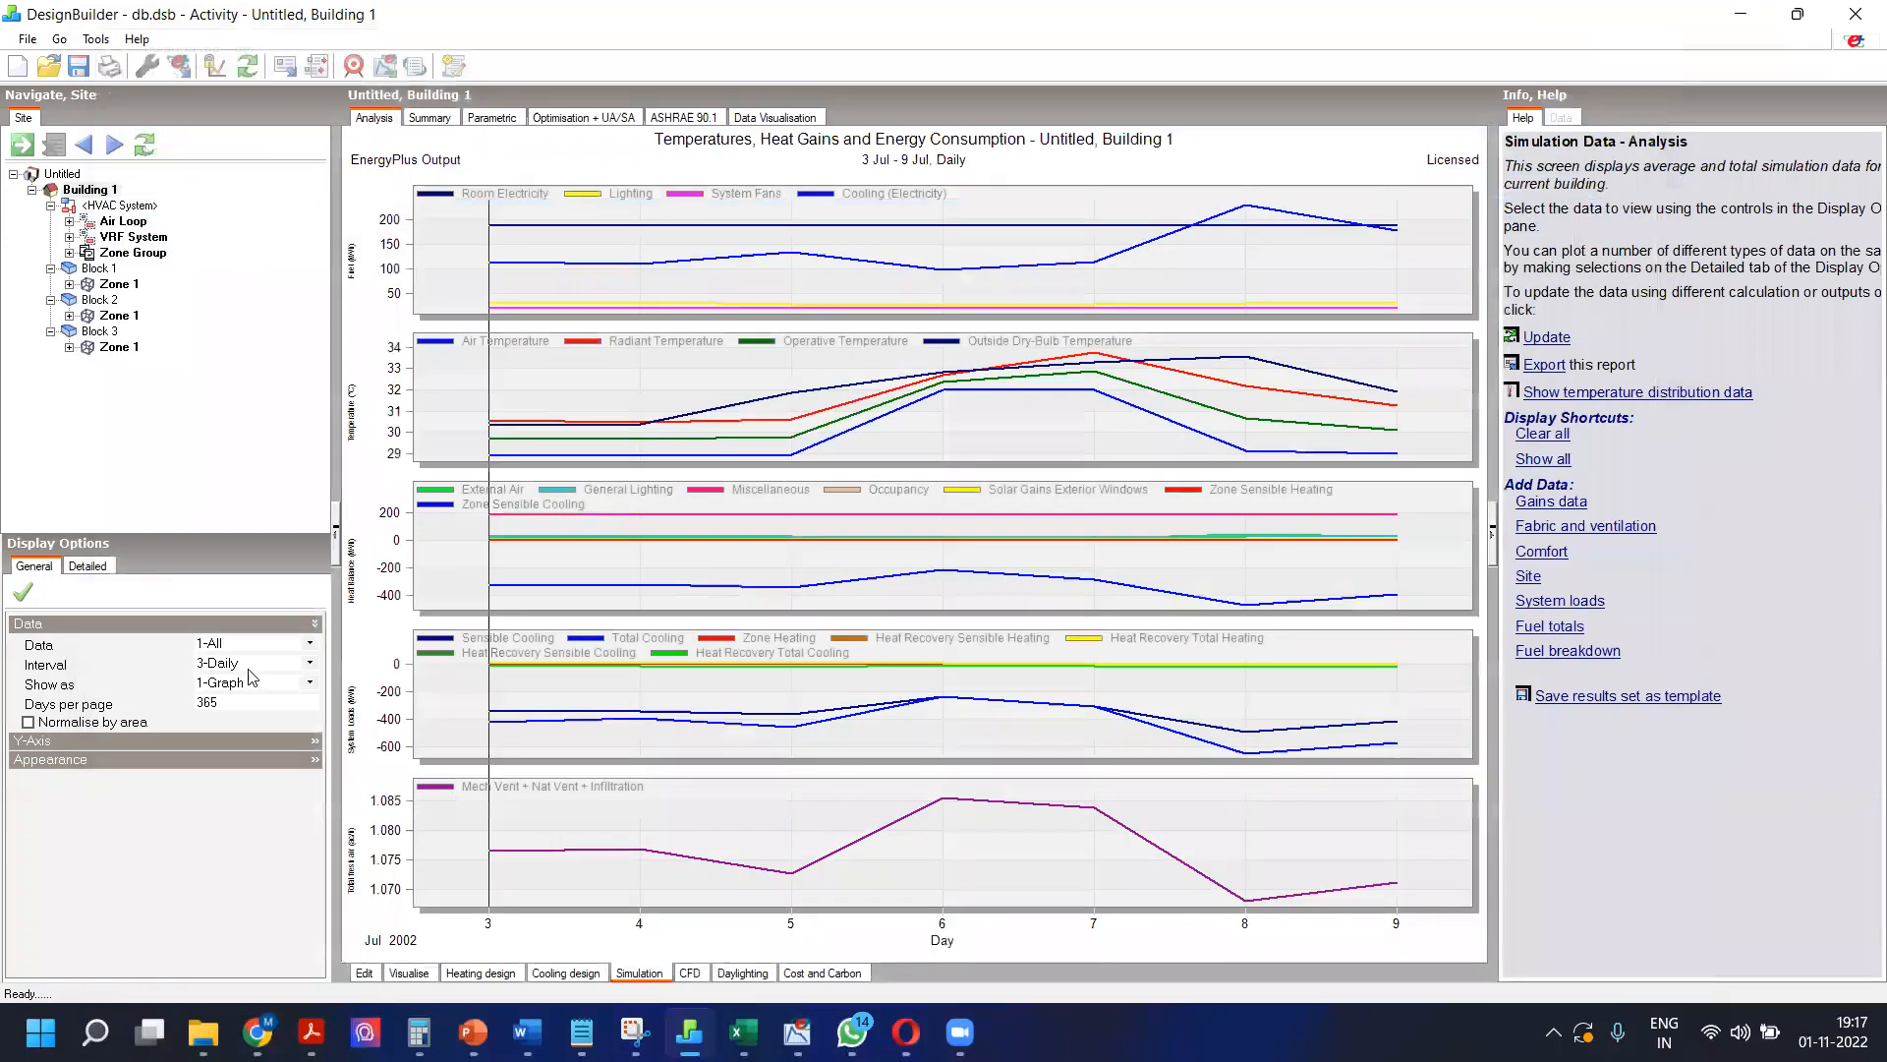
{"action": "left_click", "coordinate": [252, 665]}
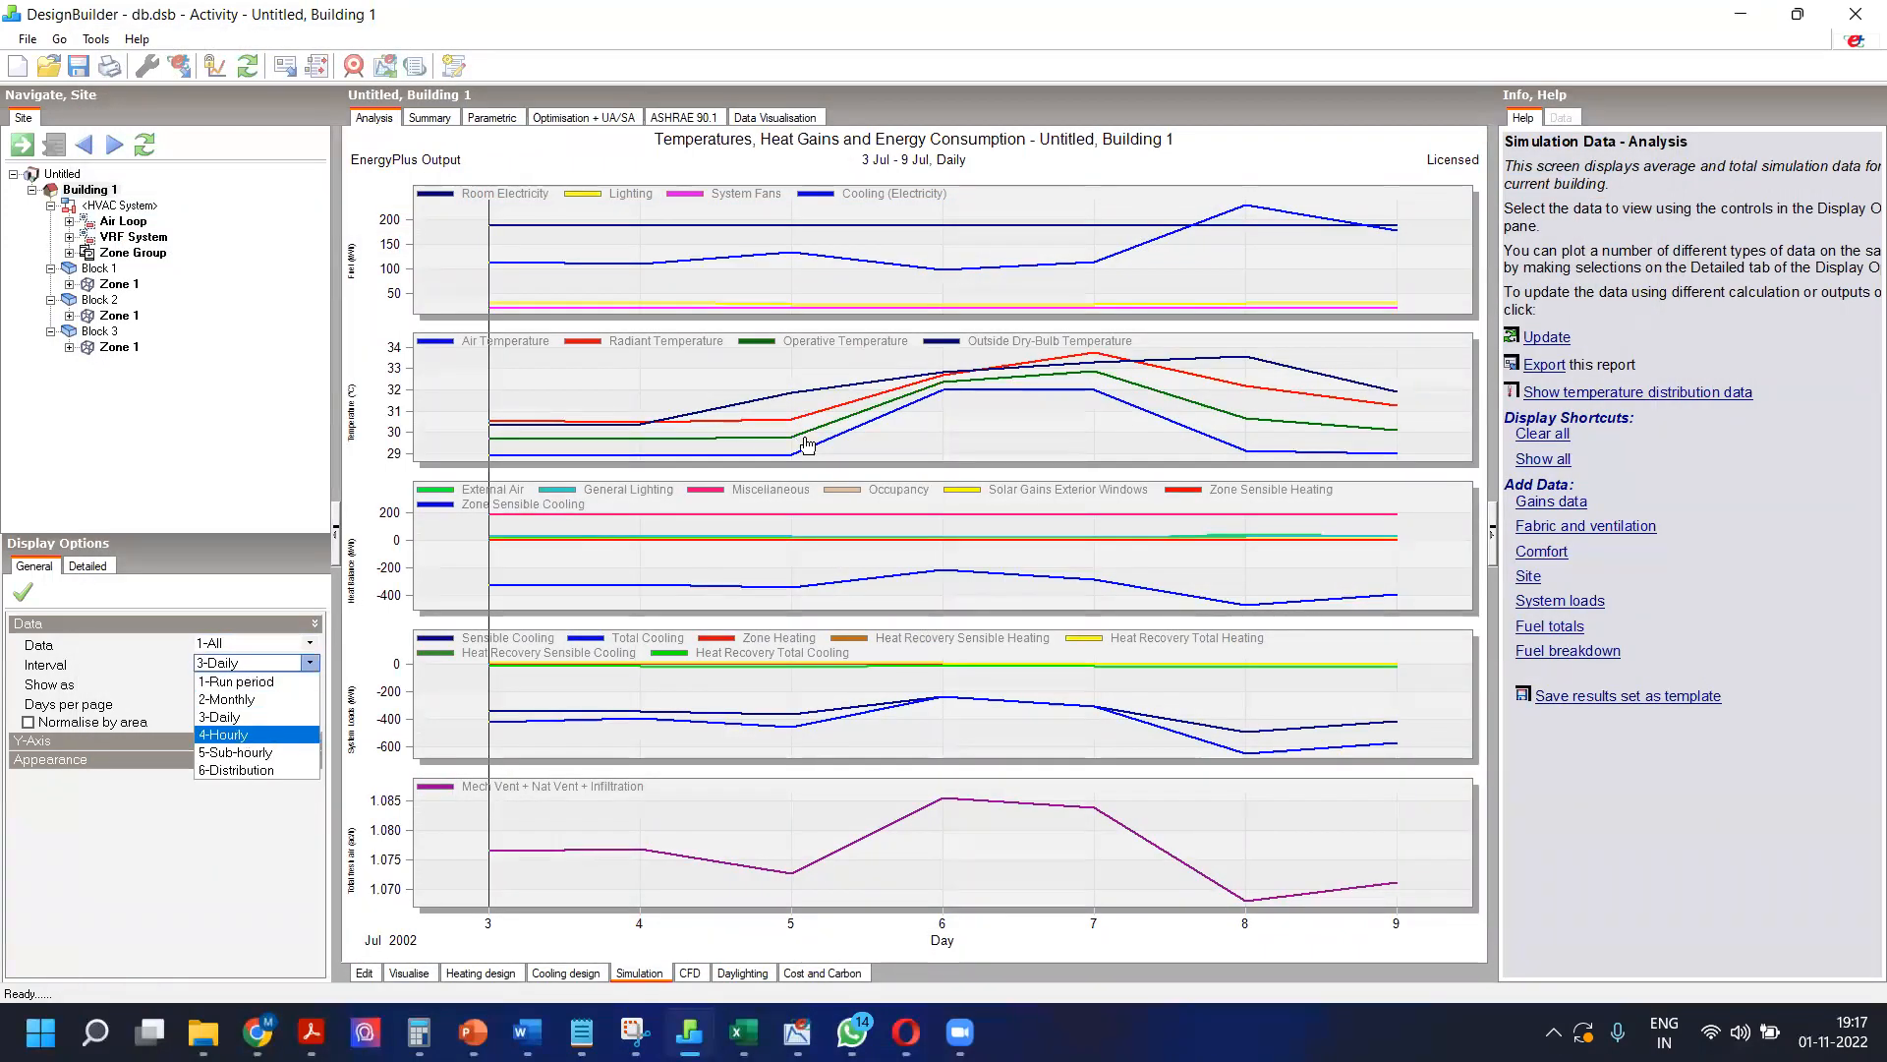
{"action": "key", "text": "Return"}
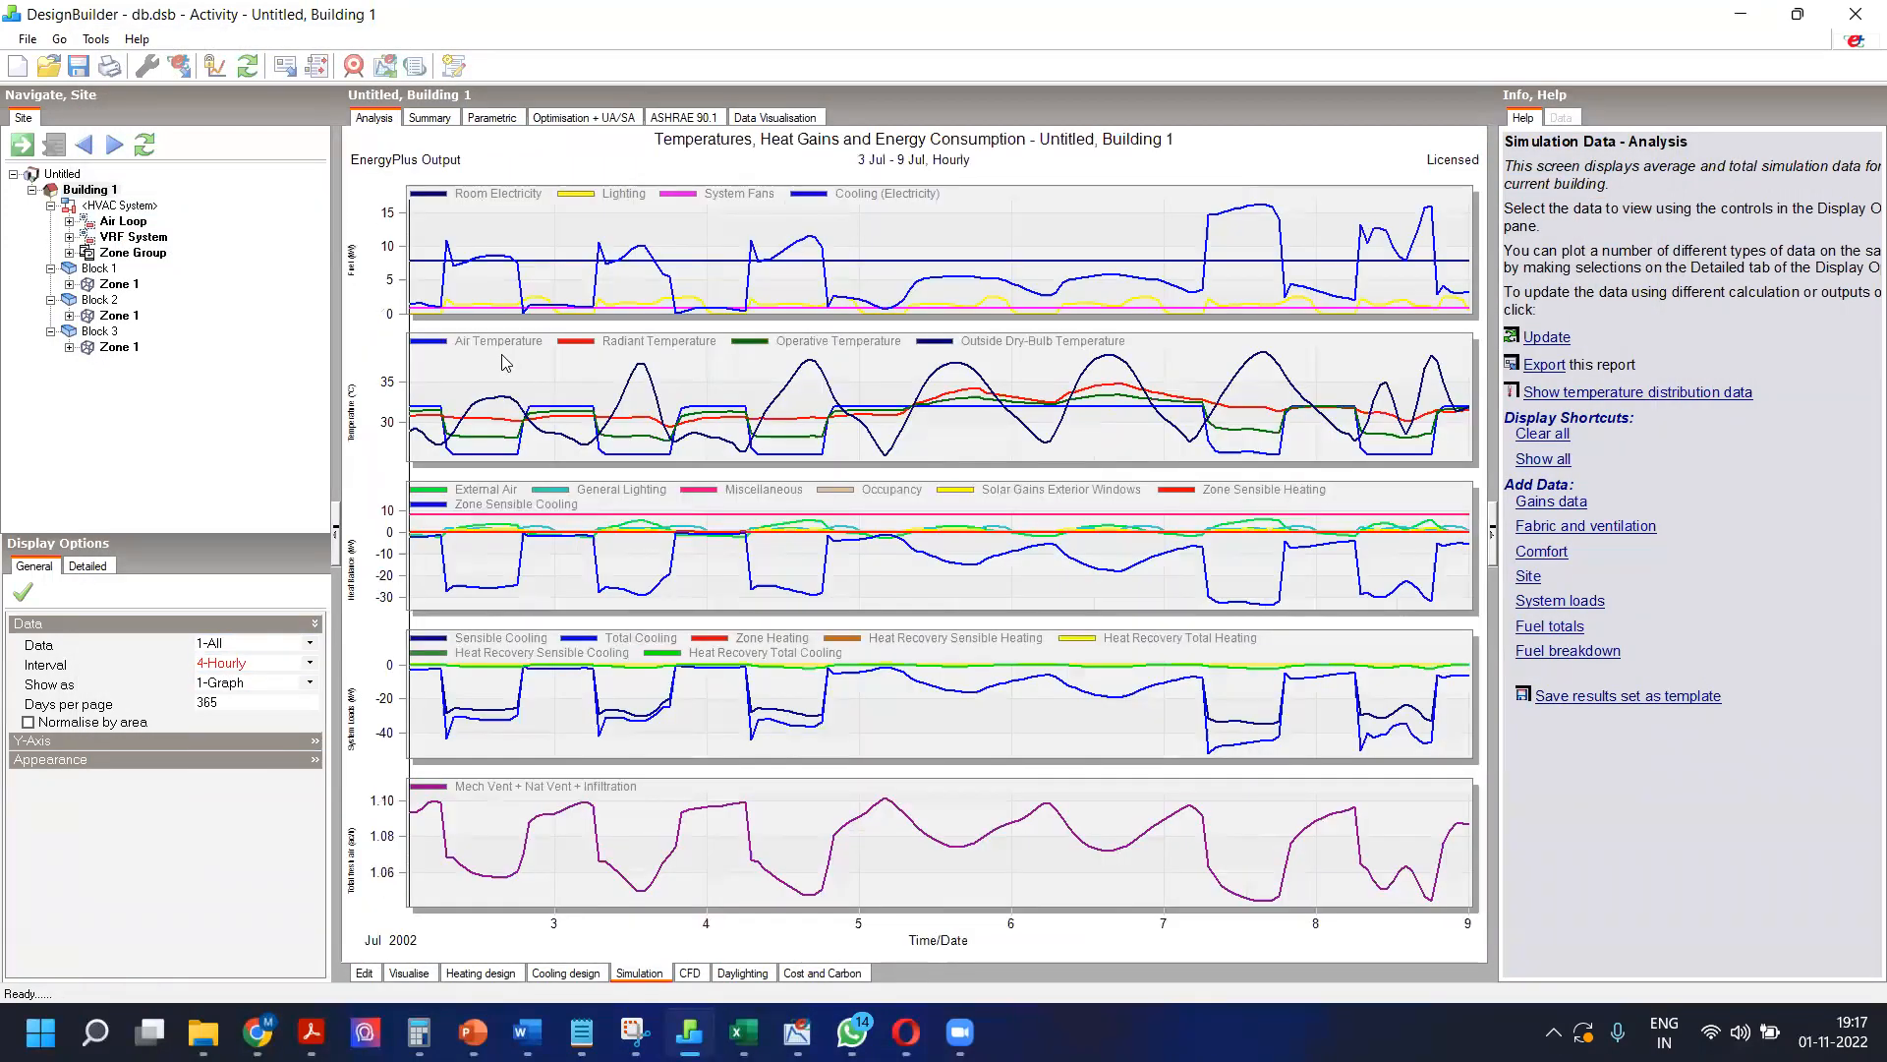
Step: Examine the hourly results for Block 1's Zone 1, expand its surfaces and check the 70 m2, 90° wall for data
{"action": "left_click", "coordinate": [113, 285]}
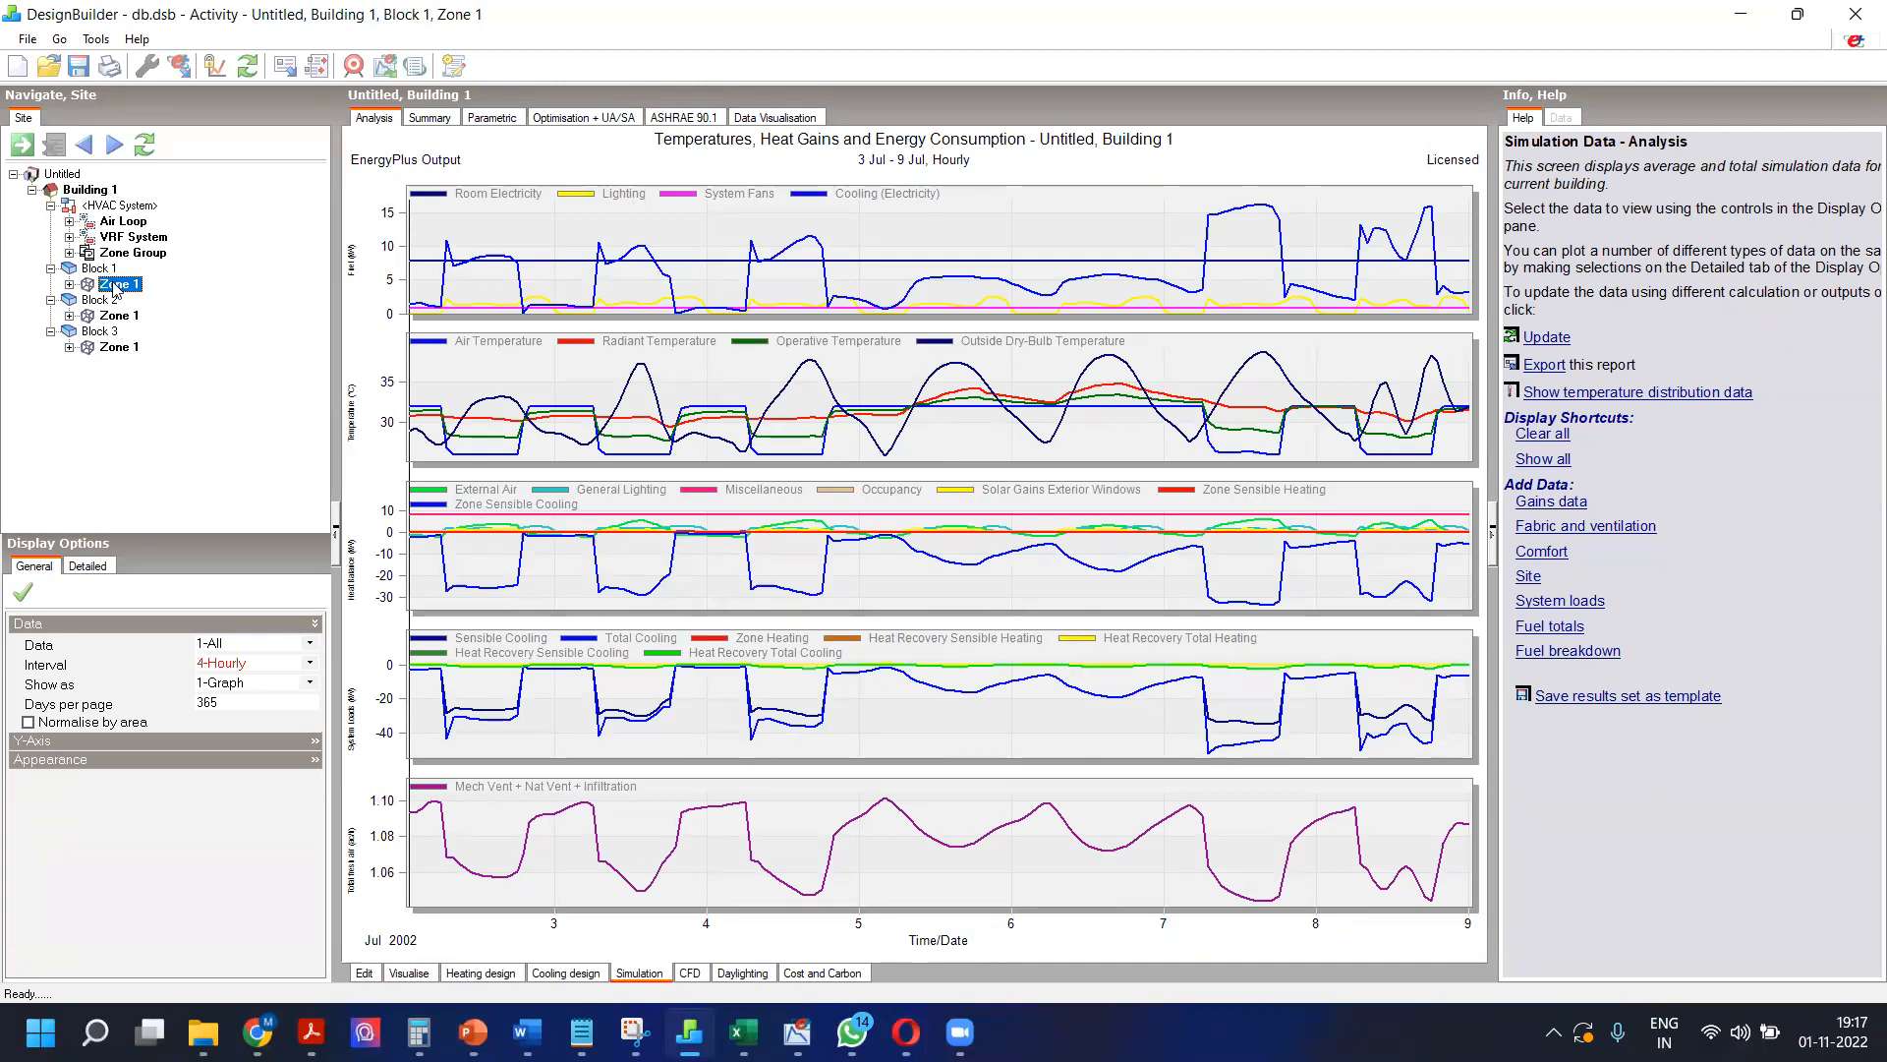
{"action": "left_click", "coordinate": [70, 285]}
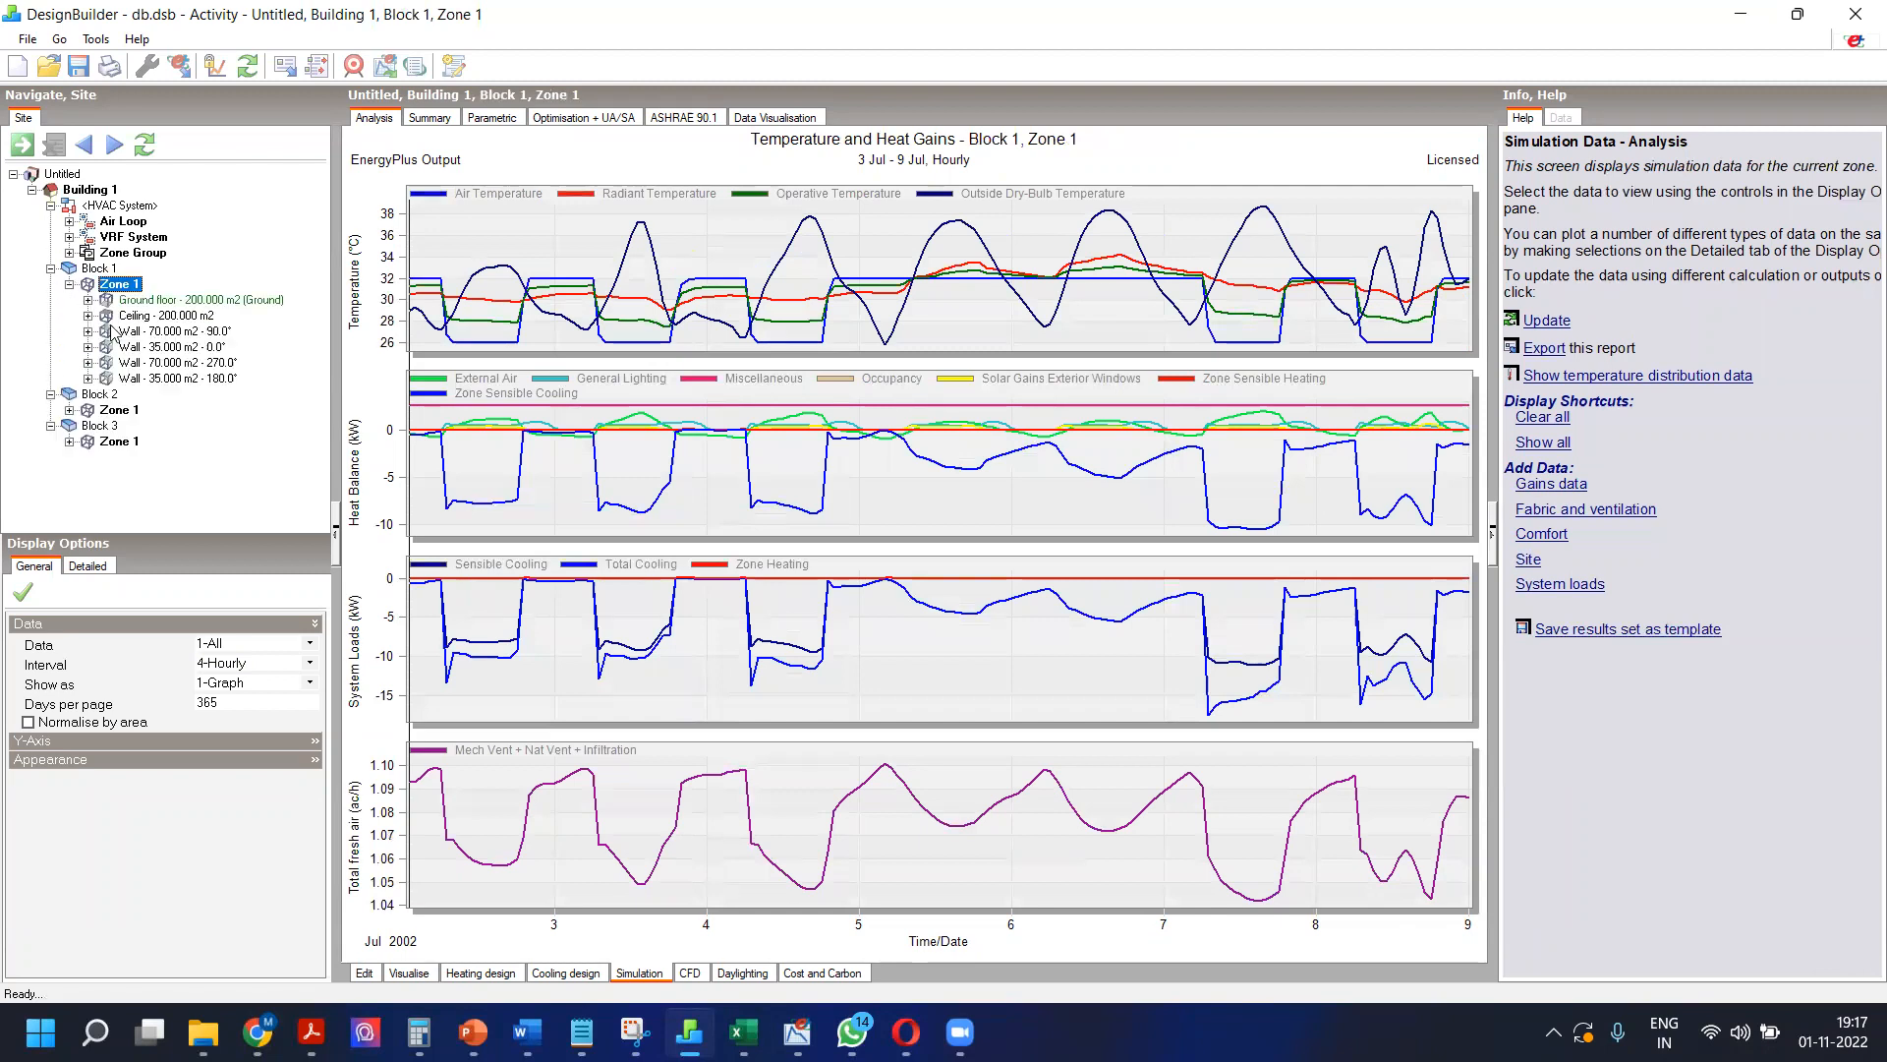
{"action": "left_click", "coordinate": [138, 332]}
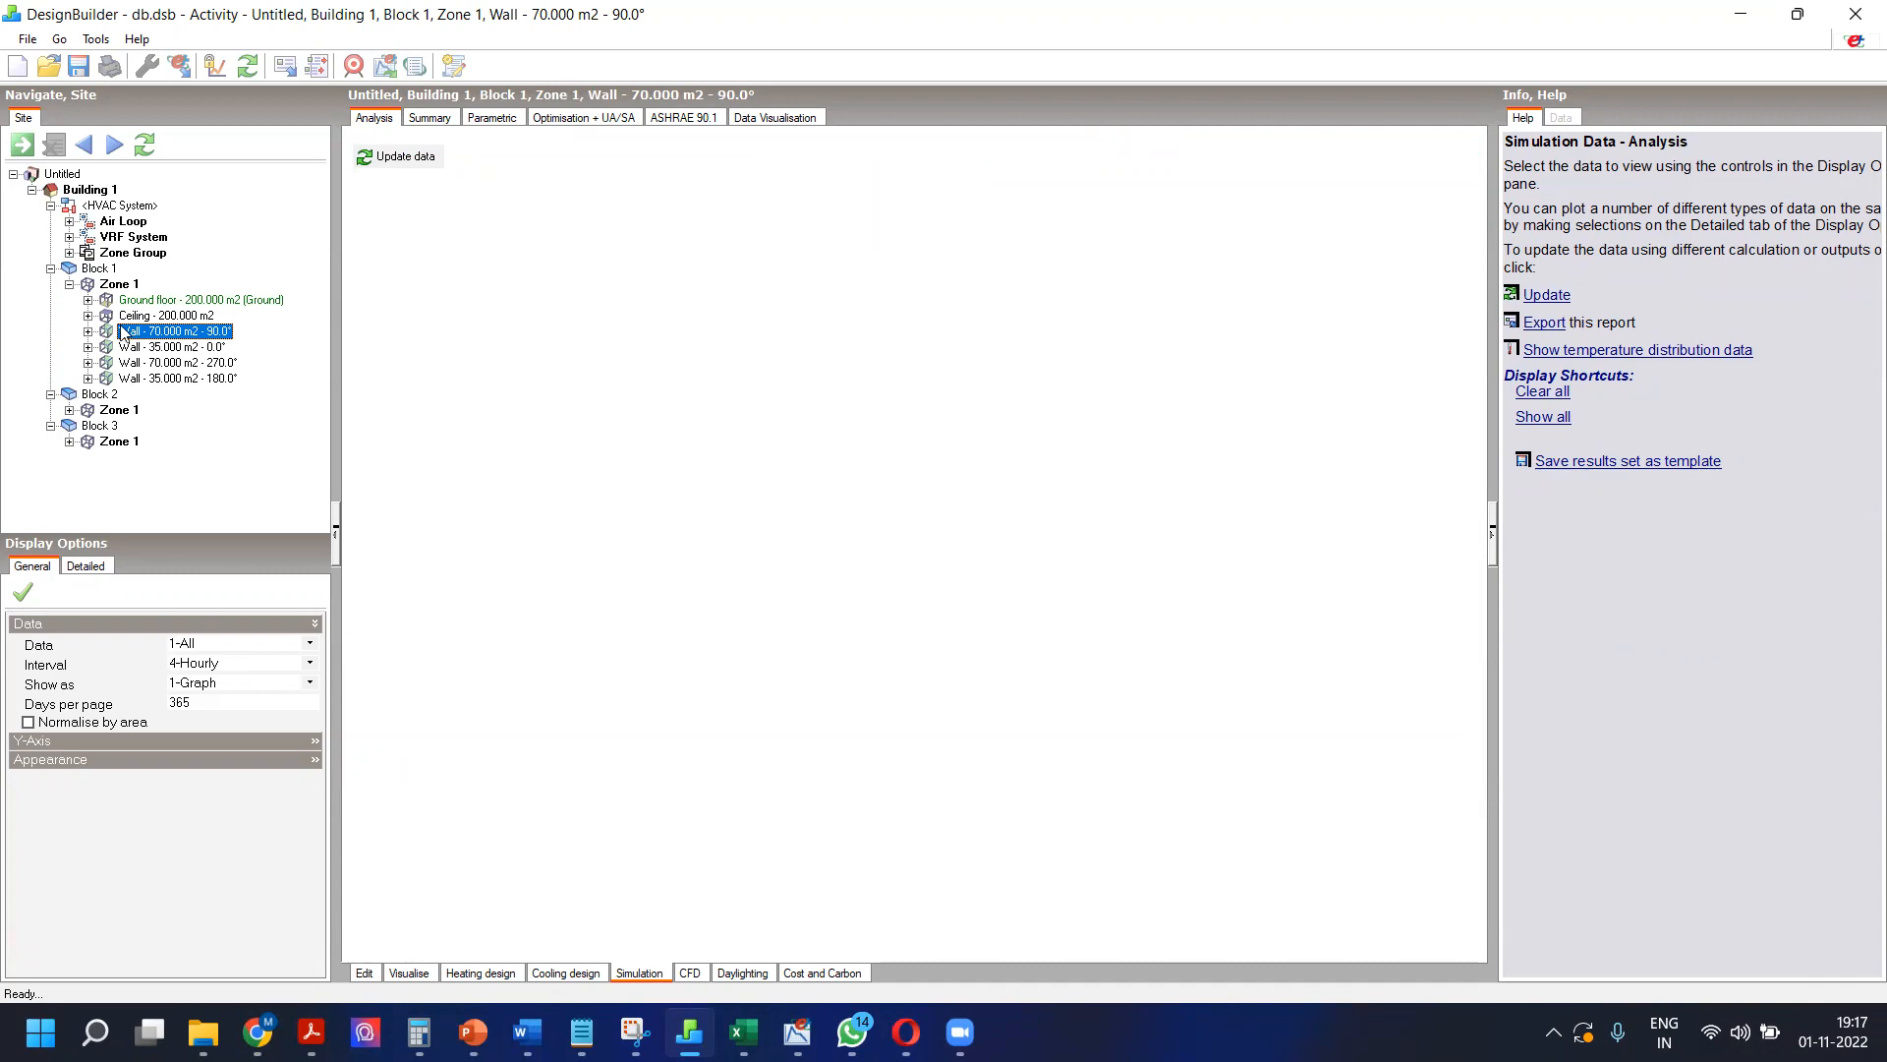
{"action": "left_click", "coordinate": [110, 286]}
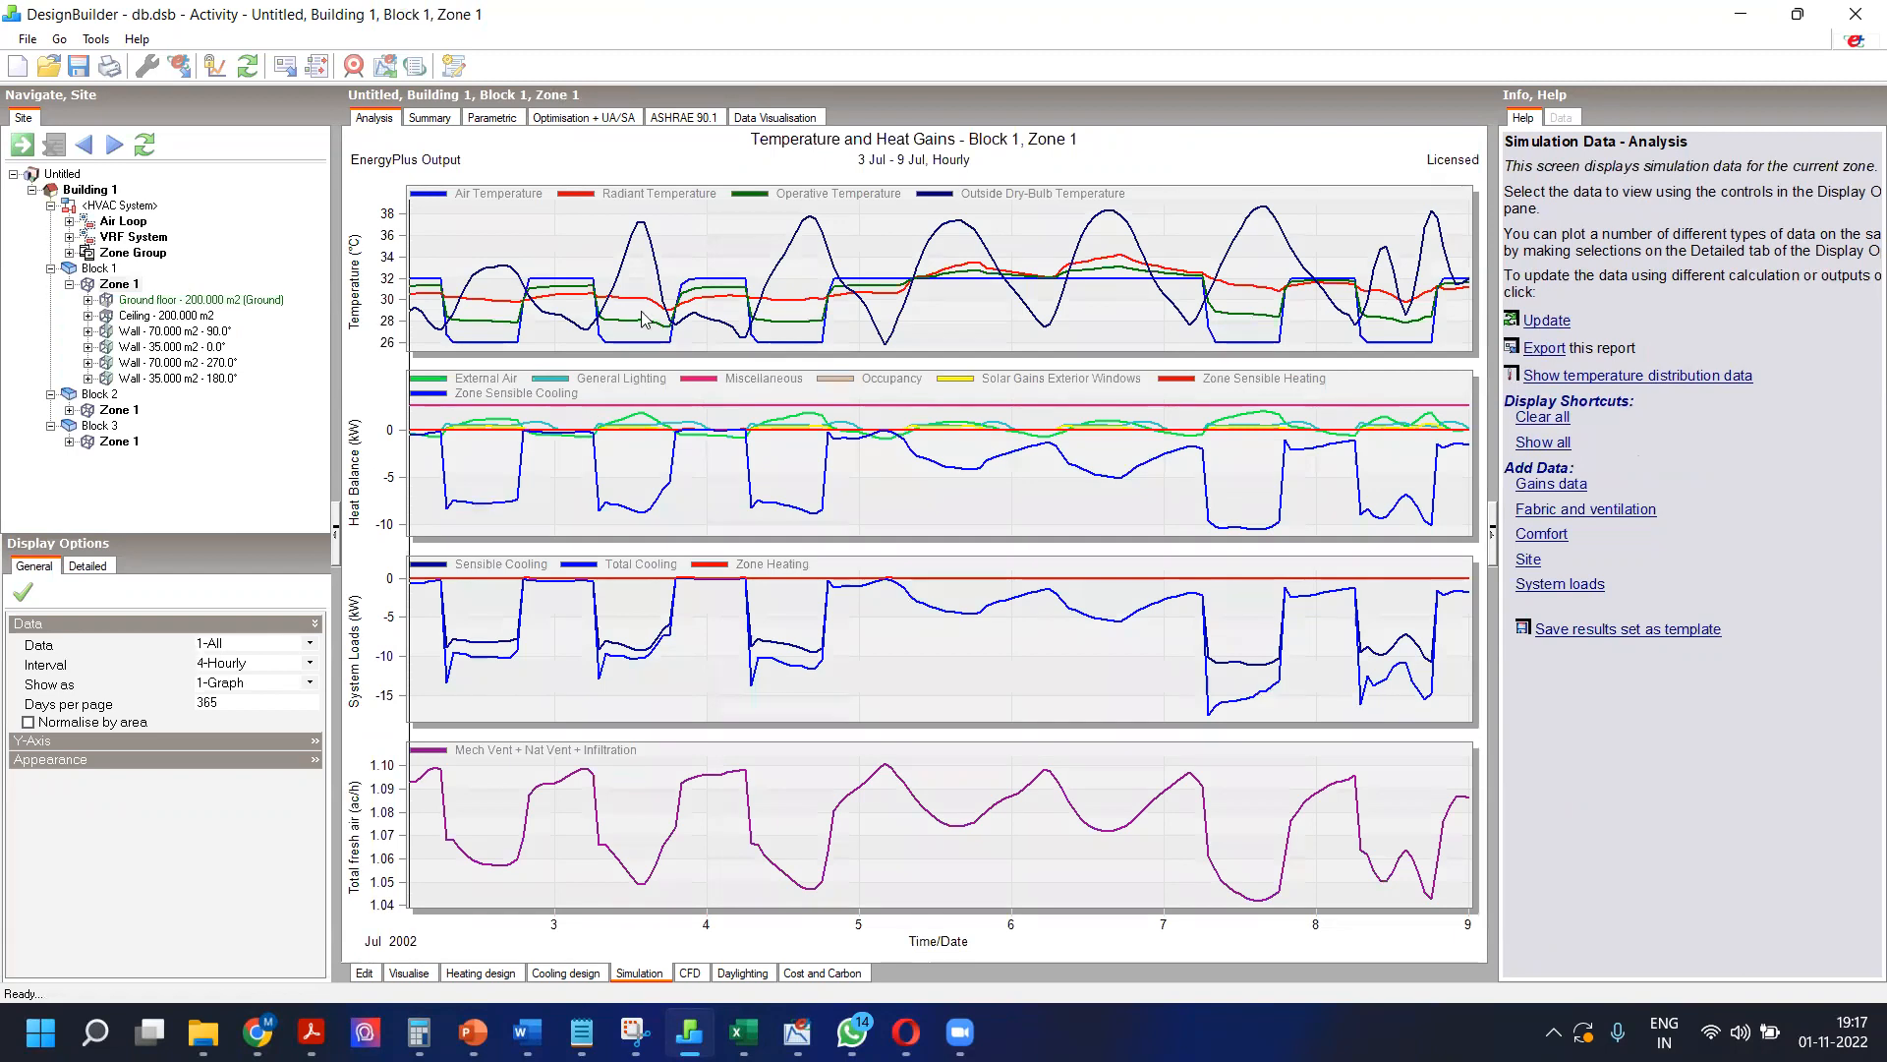
Step: Plot the hourly Comfort data and the Internal gains data for Block 1's Zone 1
{"action": "left_click", "coordinate": [254, 643]}
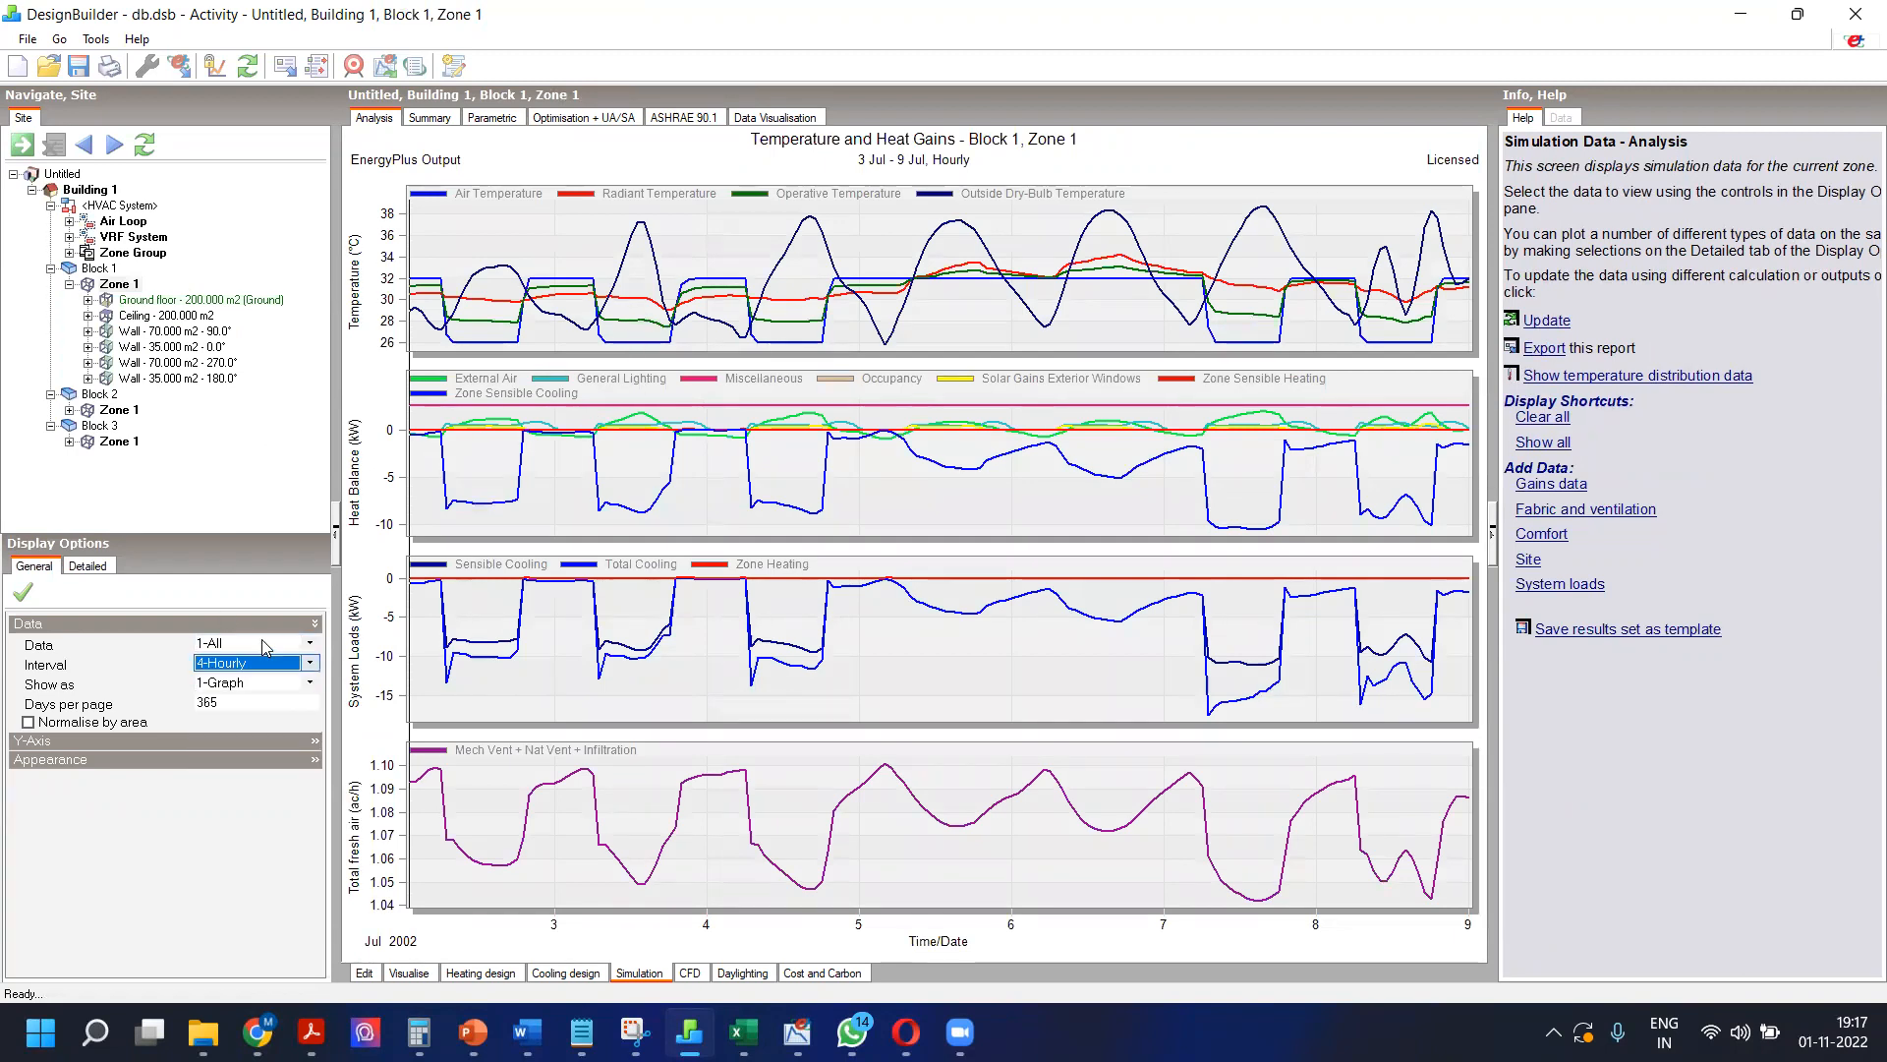
{"action": "left_click", "coordinate": [254, 677]}
{"action": "left_click", "coordinate": [263, 648]}
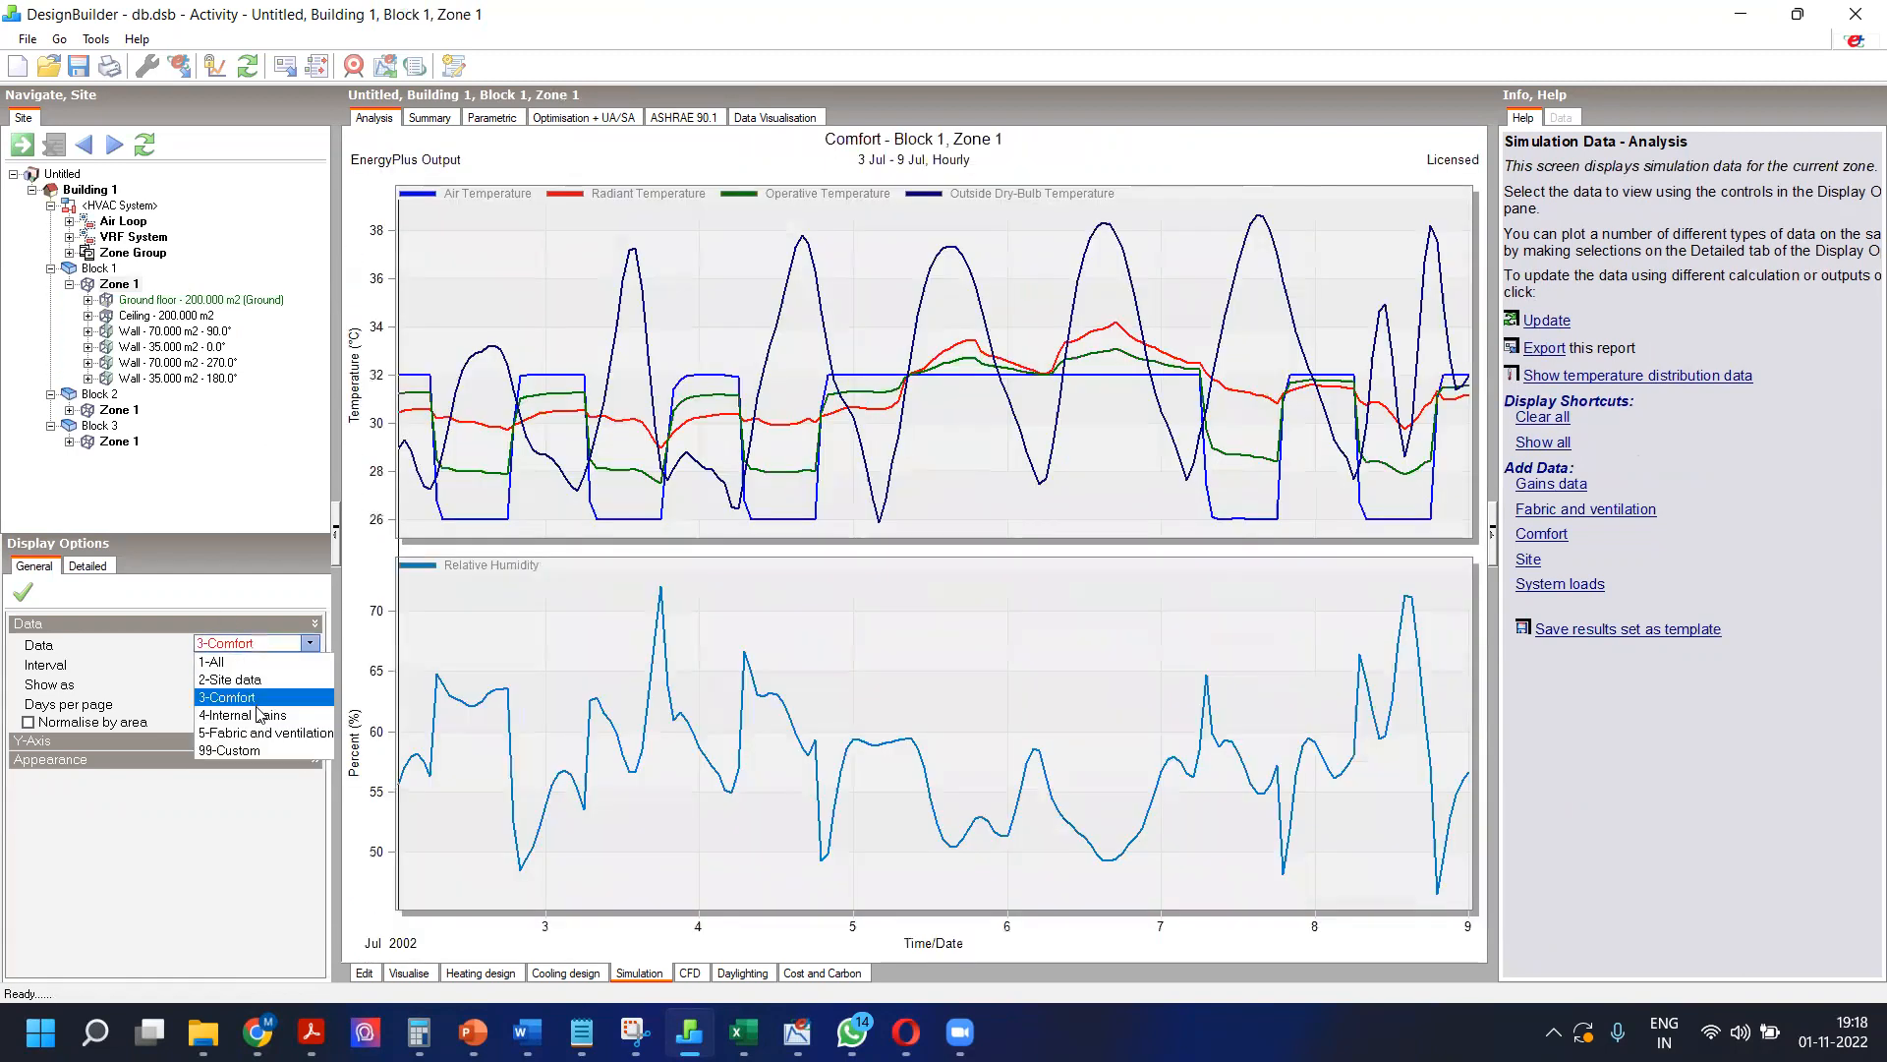
{"action": "left_click", "coordinate": [254, 692]}
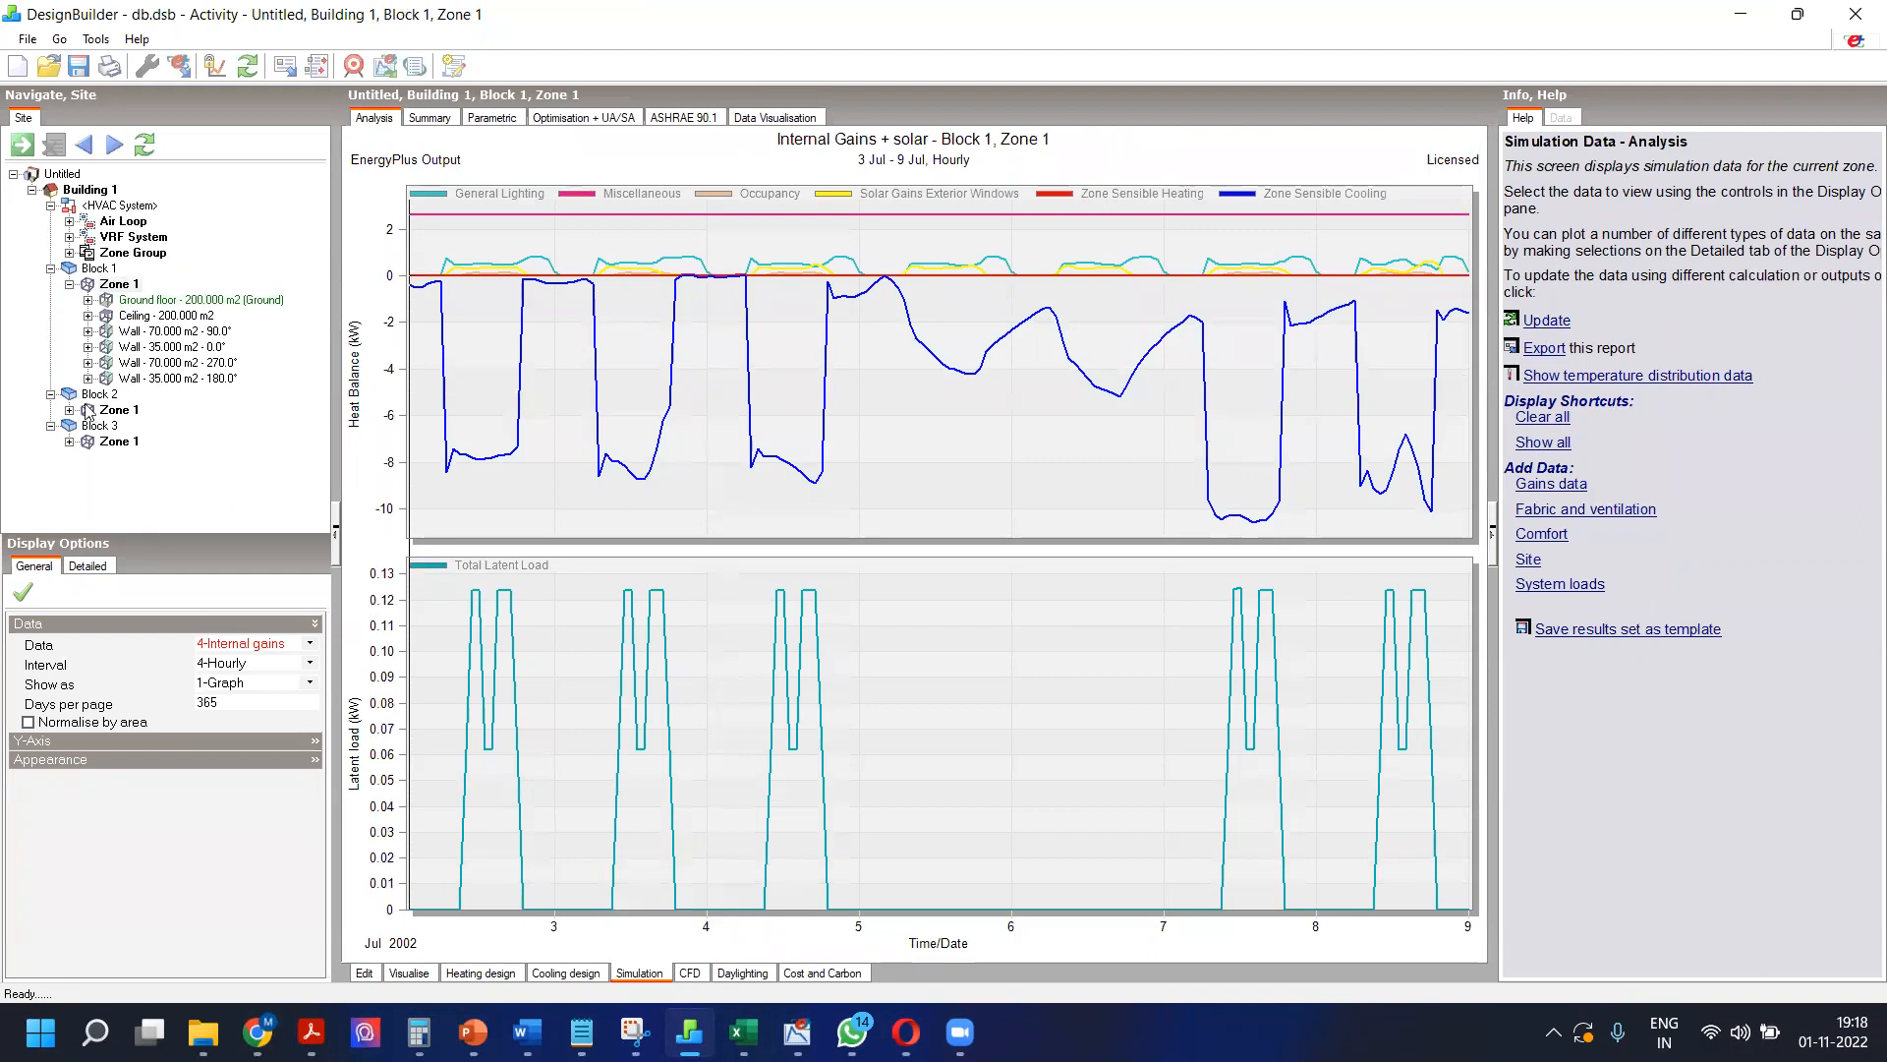
Step: View the hourly results for Building 1 and look through its detailed display options, from heat gains to surface outputs
{"action": "left_click", "coordinate": [90, 189]}
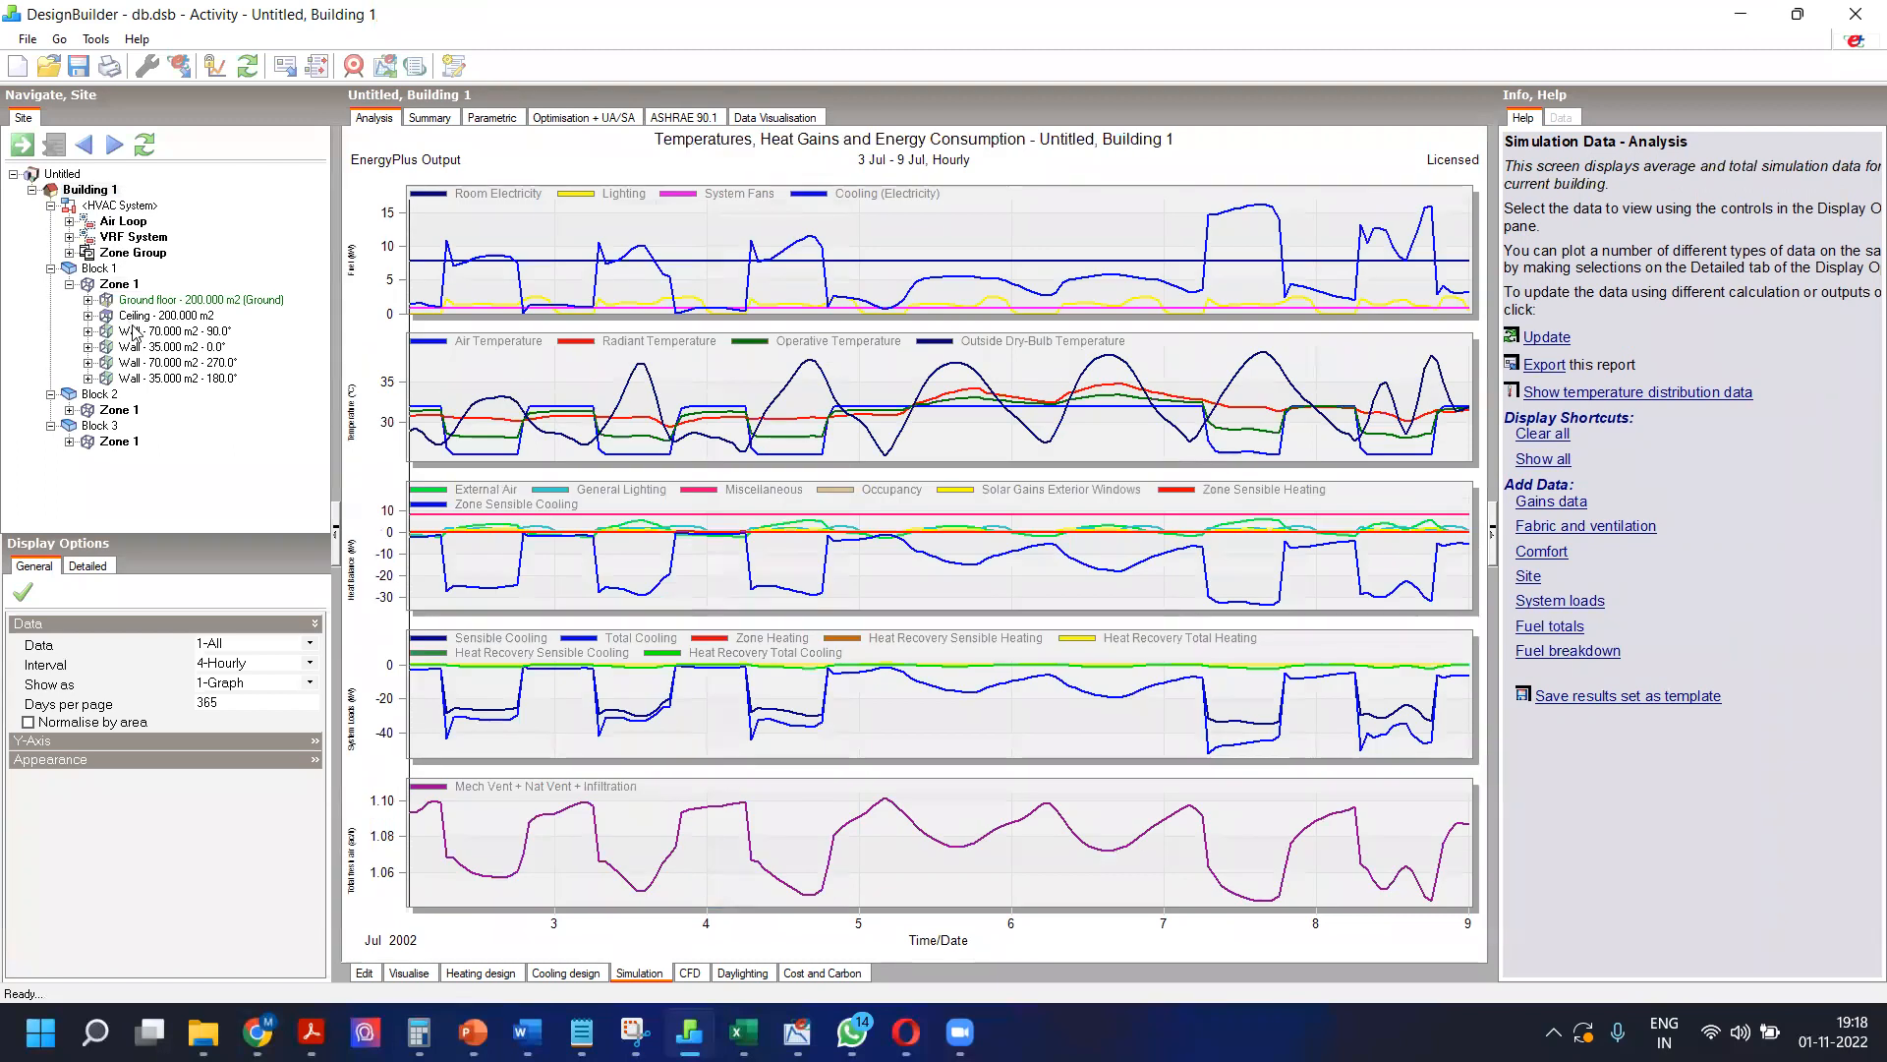
{"action": "left_click", "coordinate": [104, 568]}
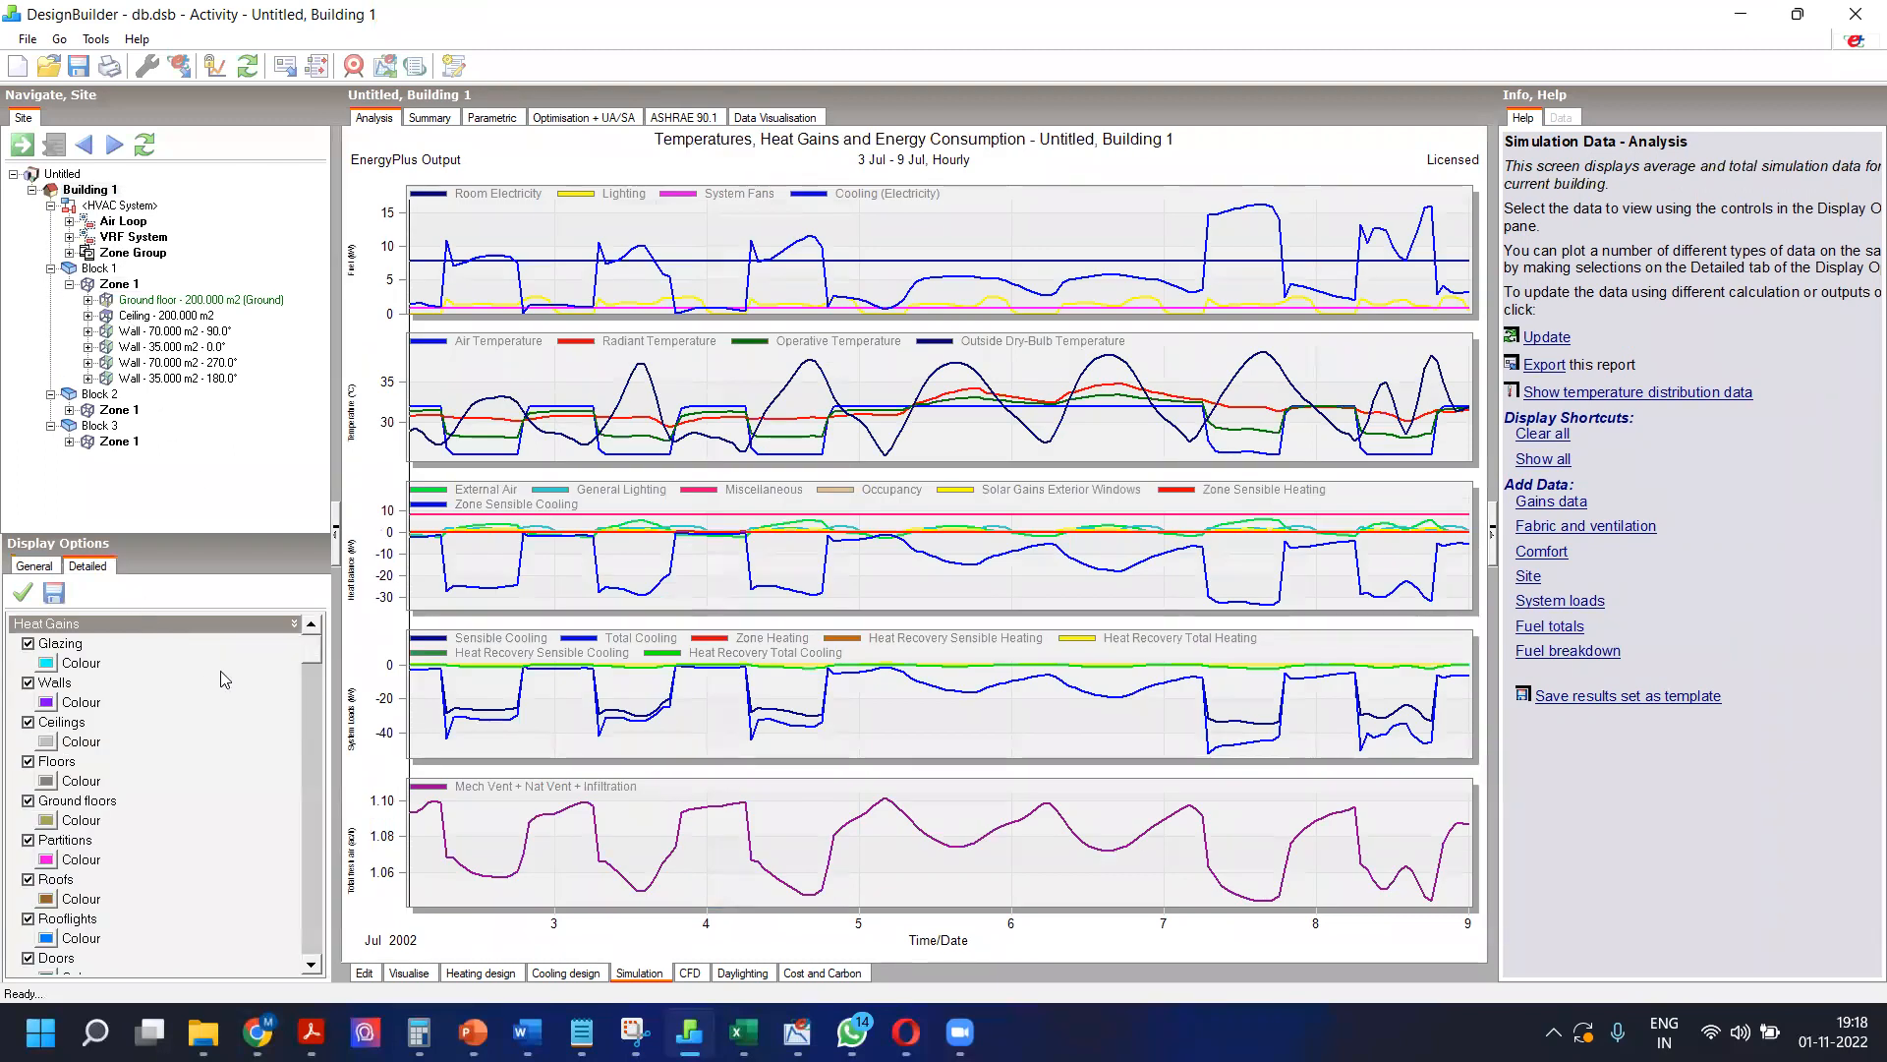
{"action": "scroll", "coordinate": [317, 727], "scroll_direction": "down", "scroll_amount": 10}
{"action": "scroll", "coordinate": [316, 826], "scroll_direction": "down", "scroll_amount": 10}
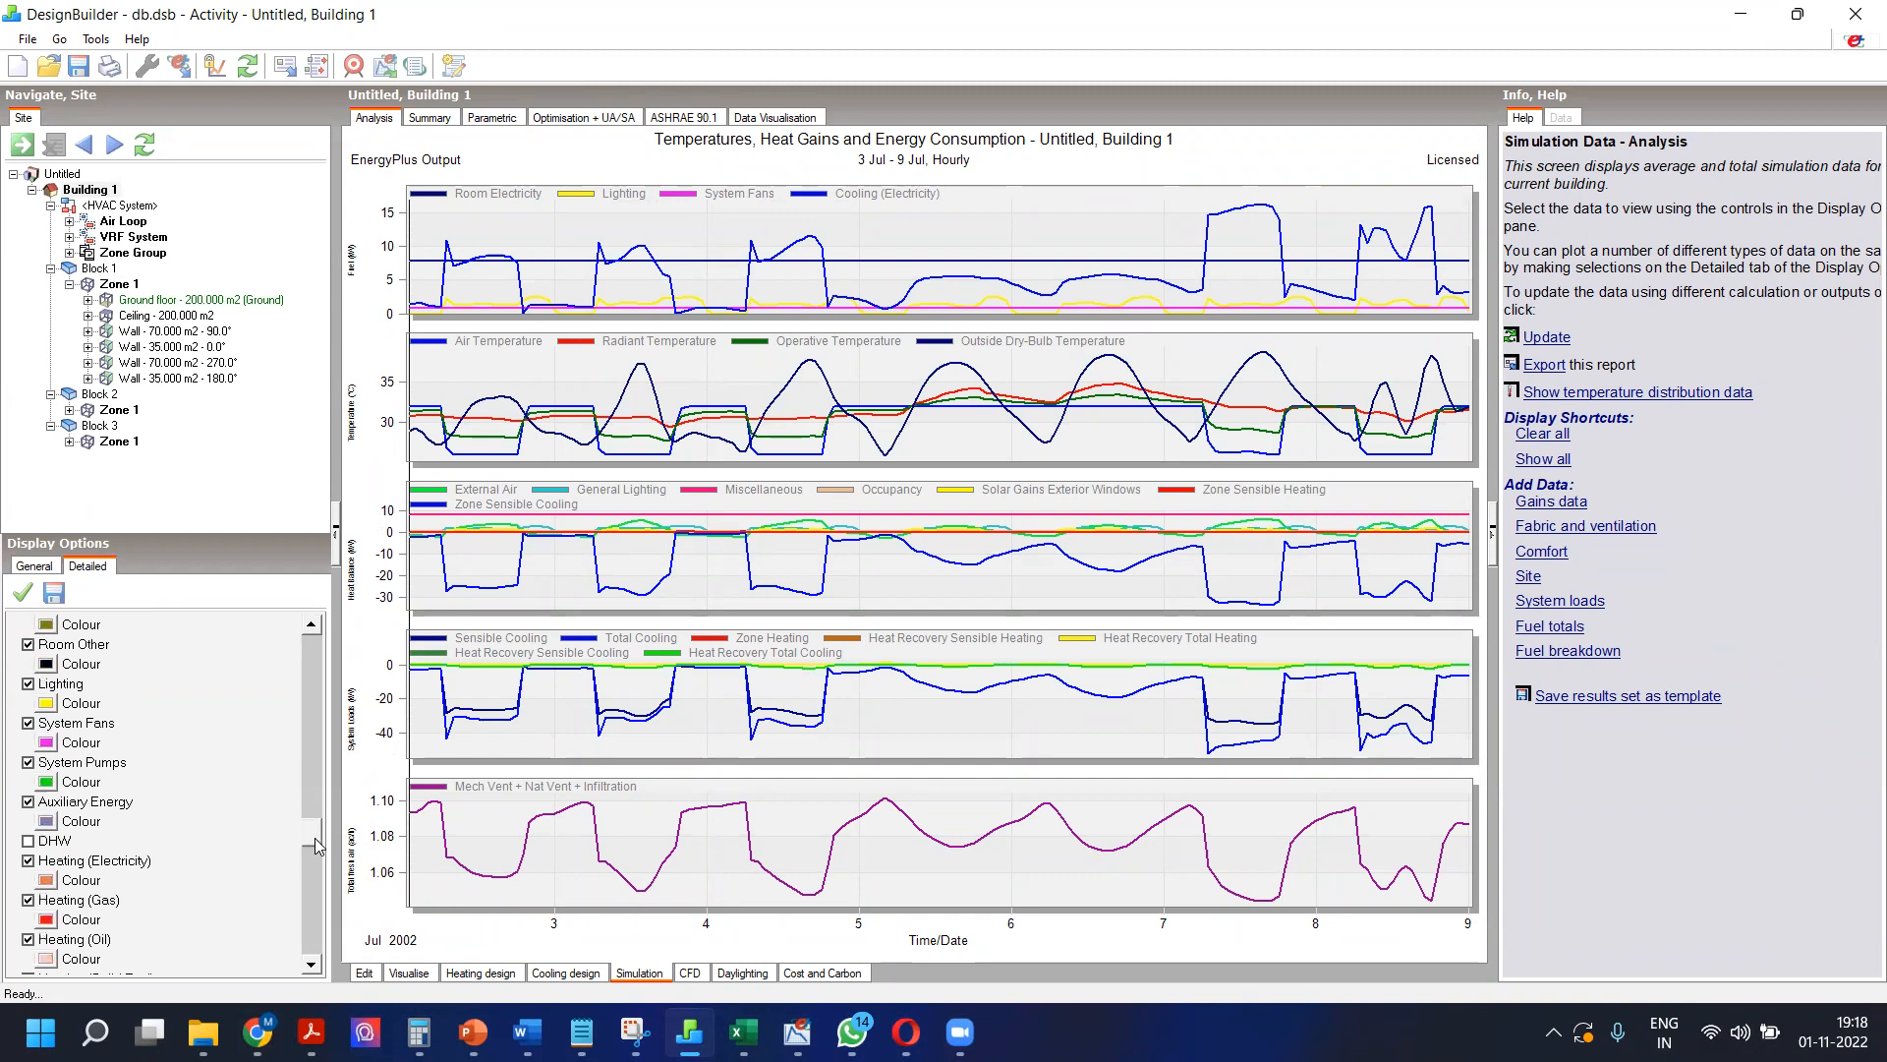
{"action": "left_click_drag", "start_coordinate": [319, 896], "coordinate": [315, 928]}
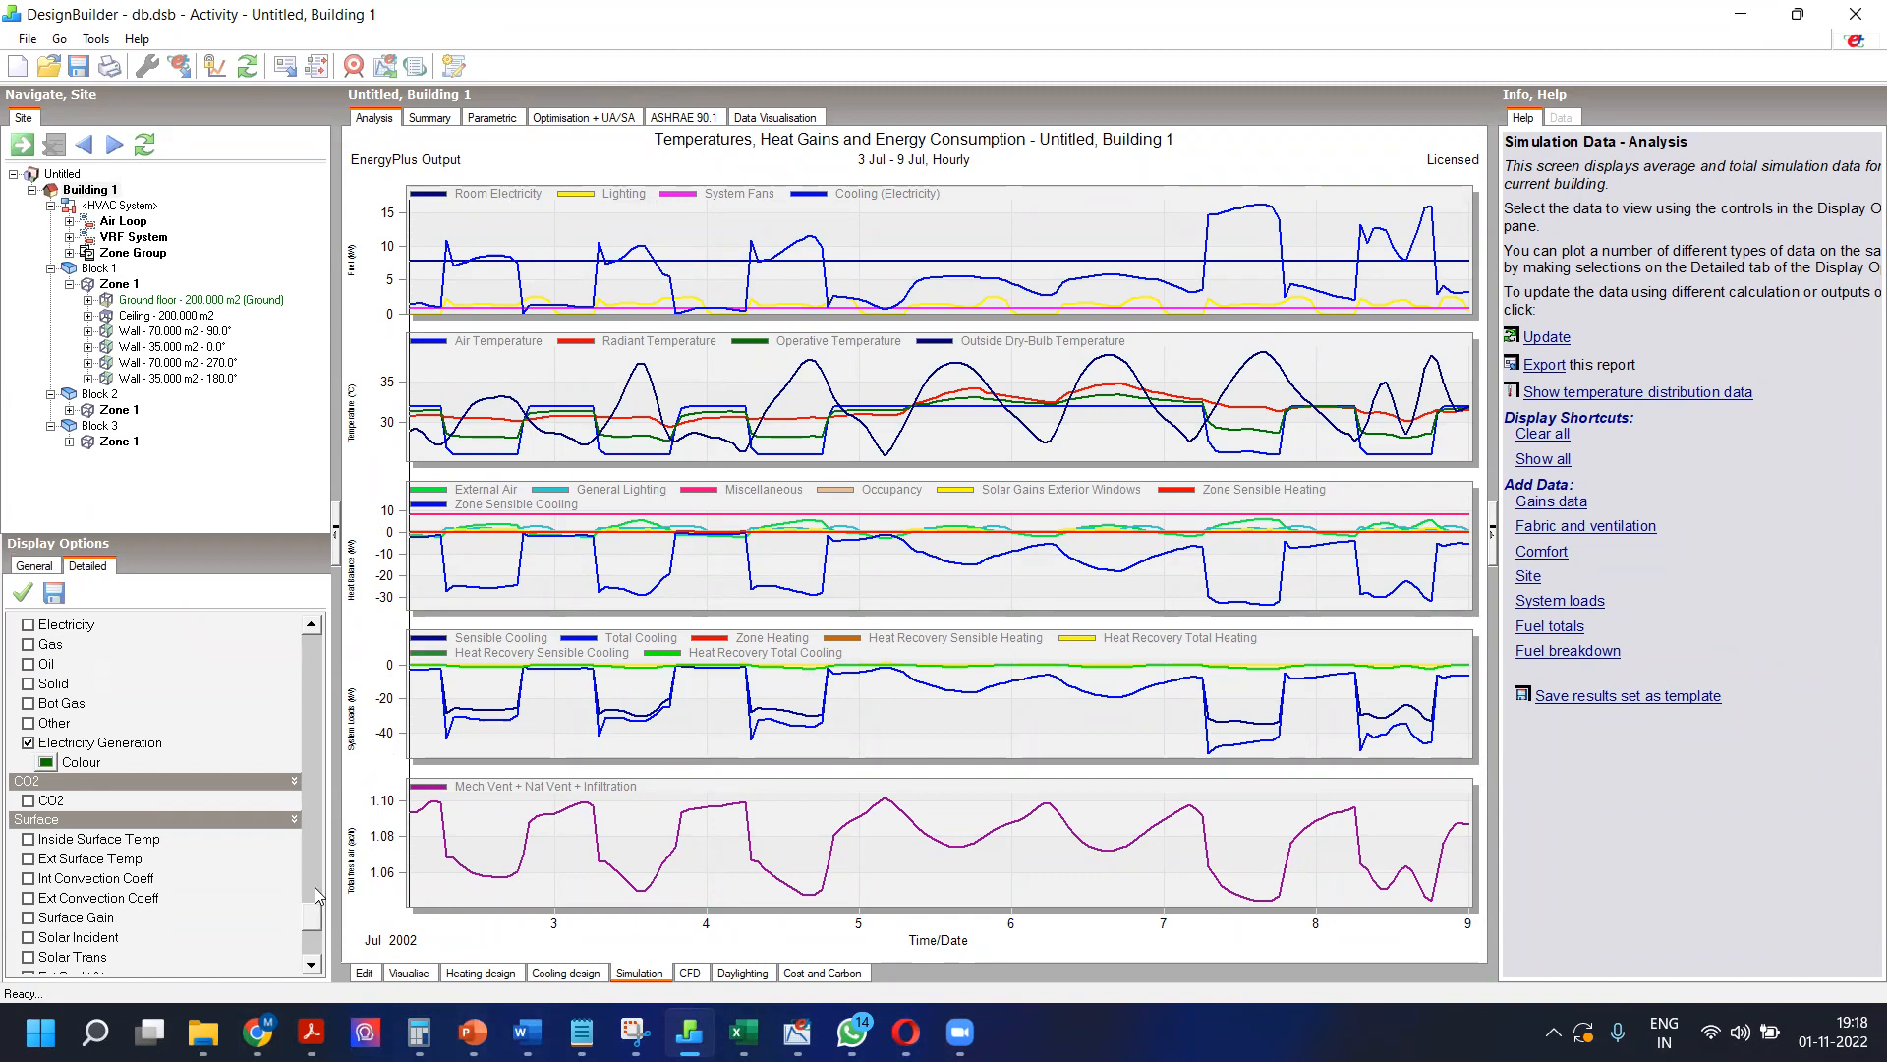
{"action": "scroll", "coordinate": [147, 620], "scroll_direction": "up", "scroll_amount": 10}
{"action": "left_click", "coordinate": [33, 565]}
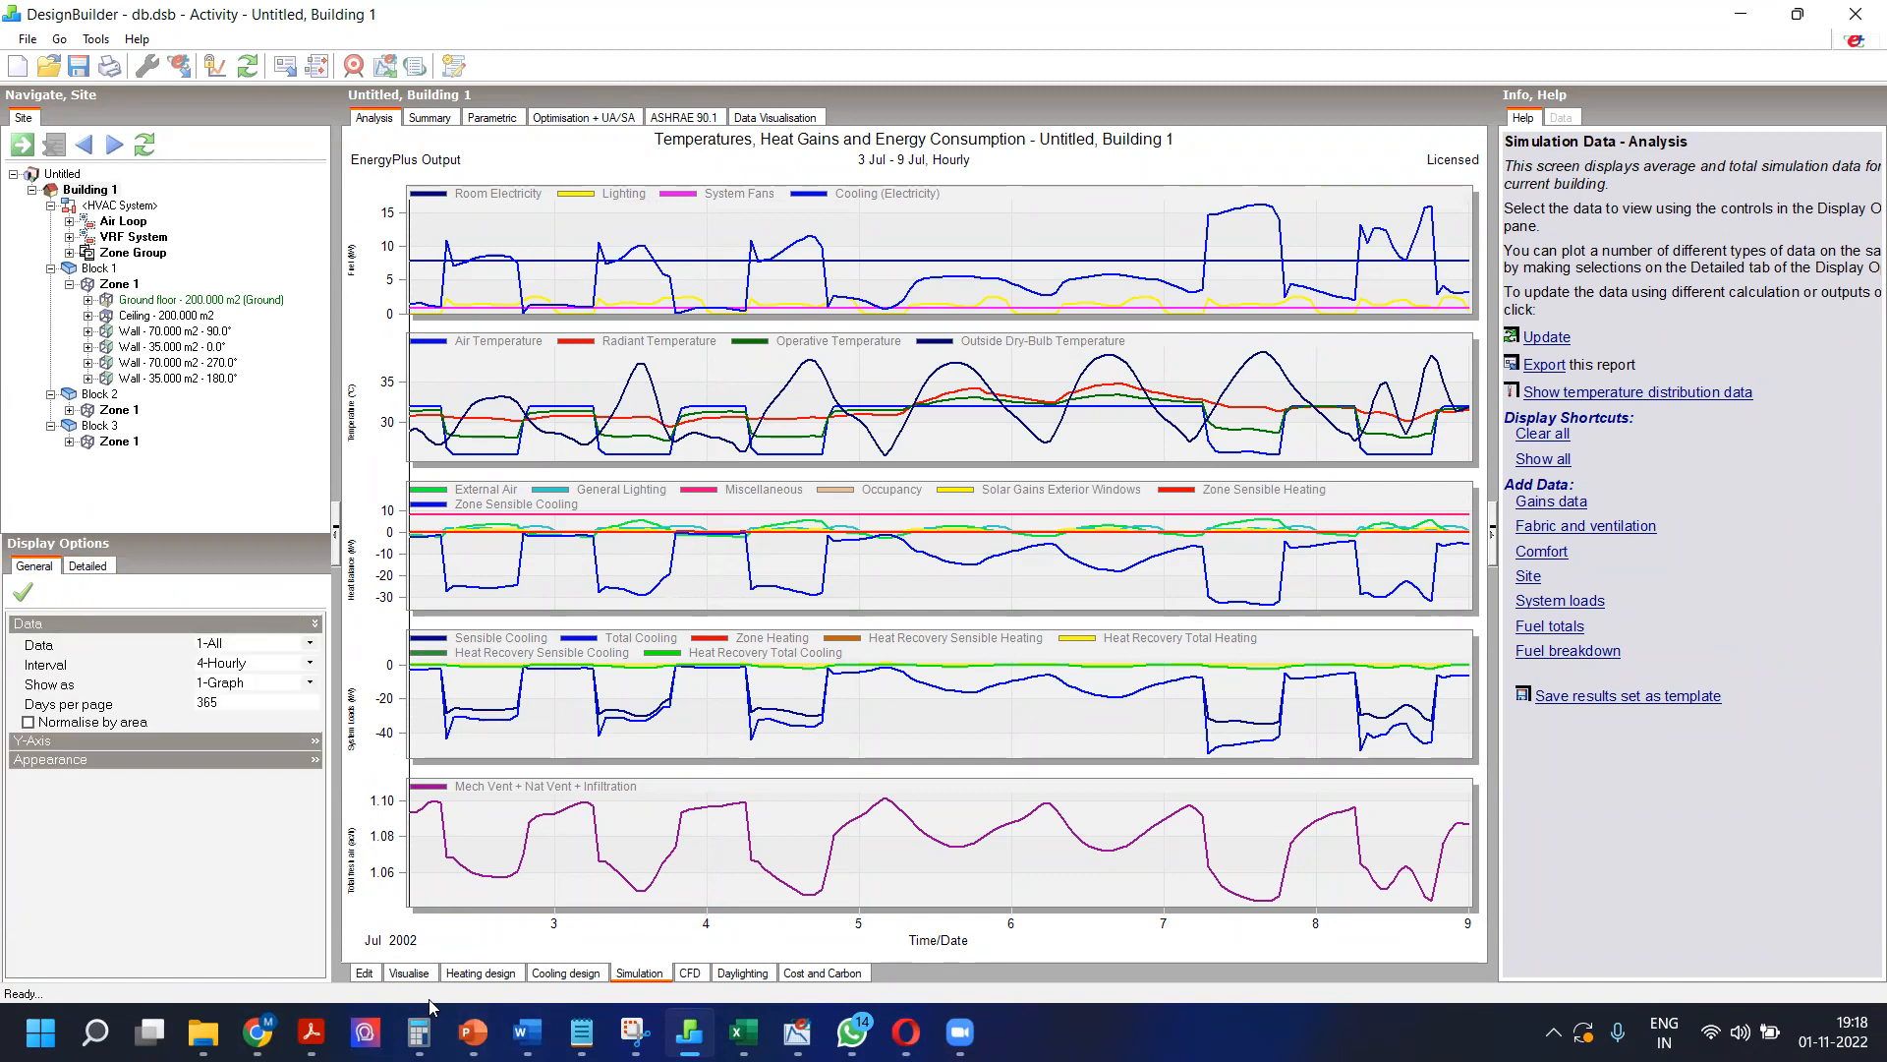
Step: Return to editing Building 1 and view its activity data, layout and on-site electricity generation settings
{"action": "left_click", "coordinate": [364, 973]}
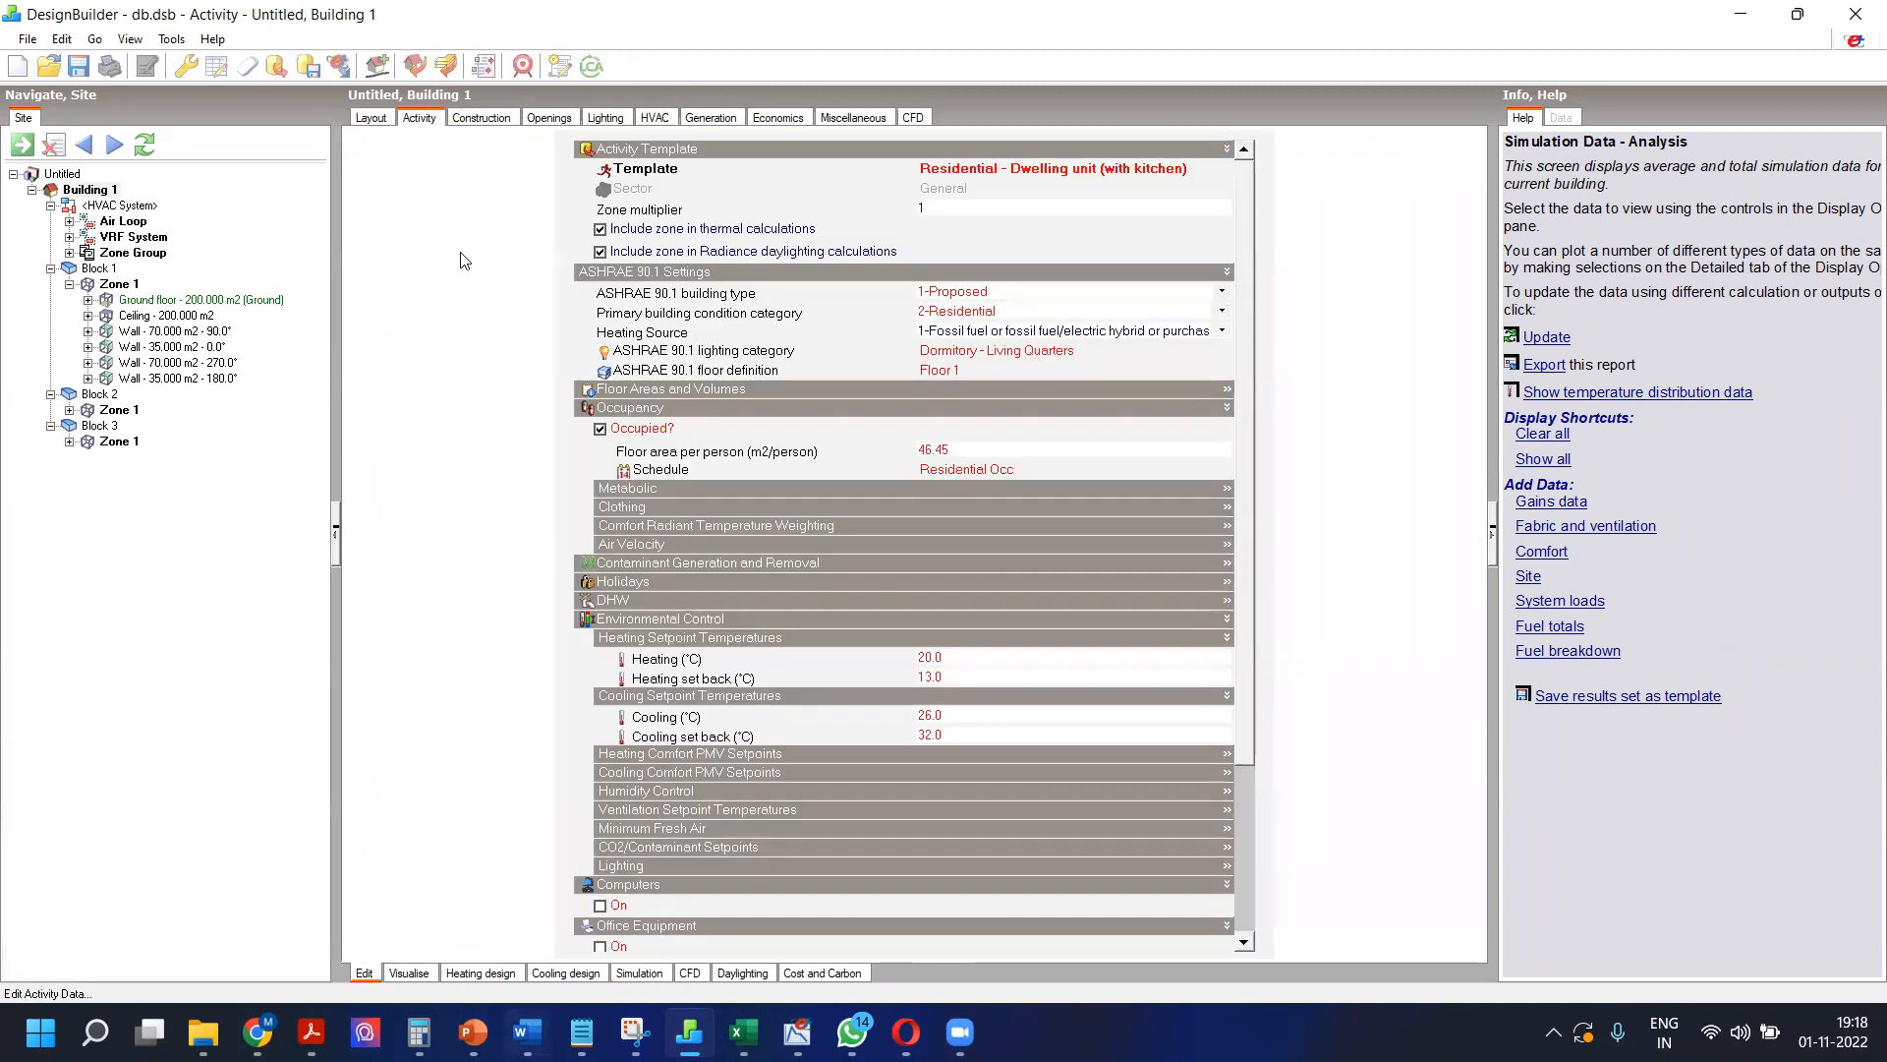
{"action": "left_click", "coordinate": [385, 119]}
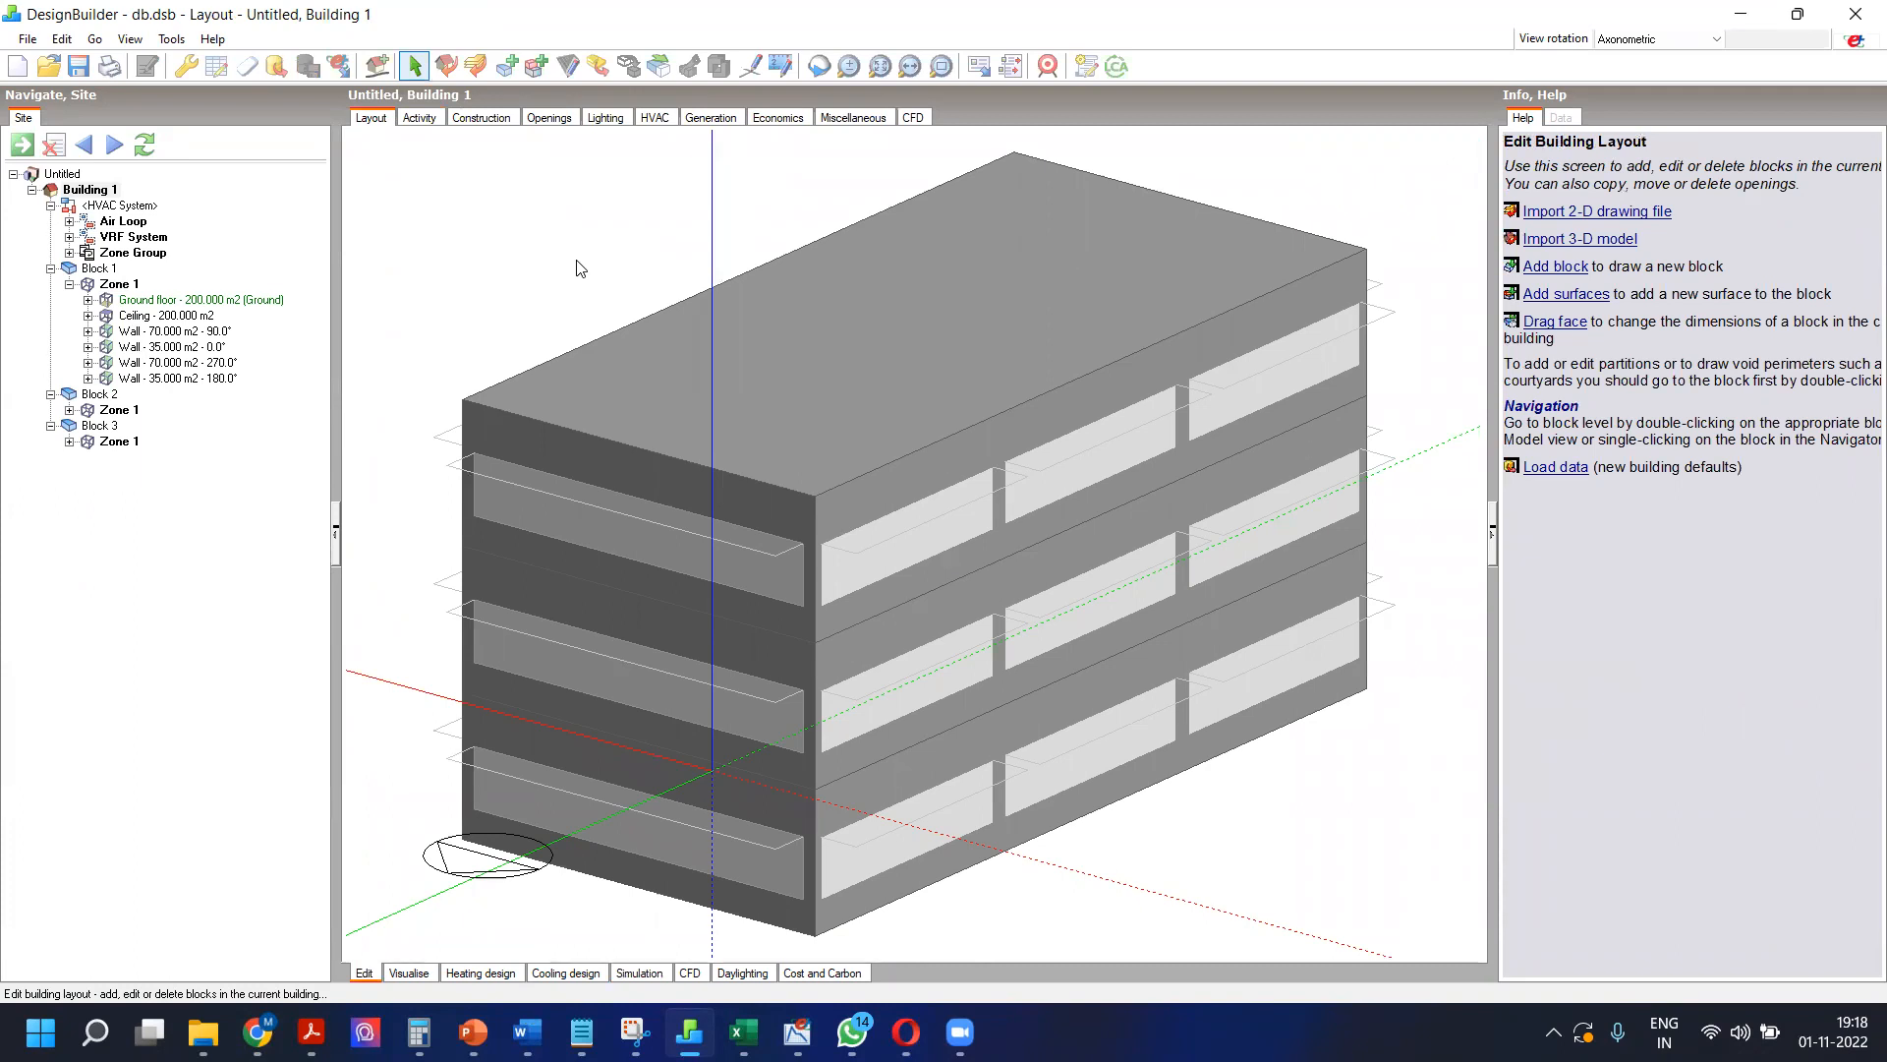
{"action": "left_click", "coordinate": [708, 118]}
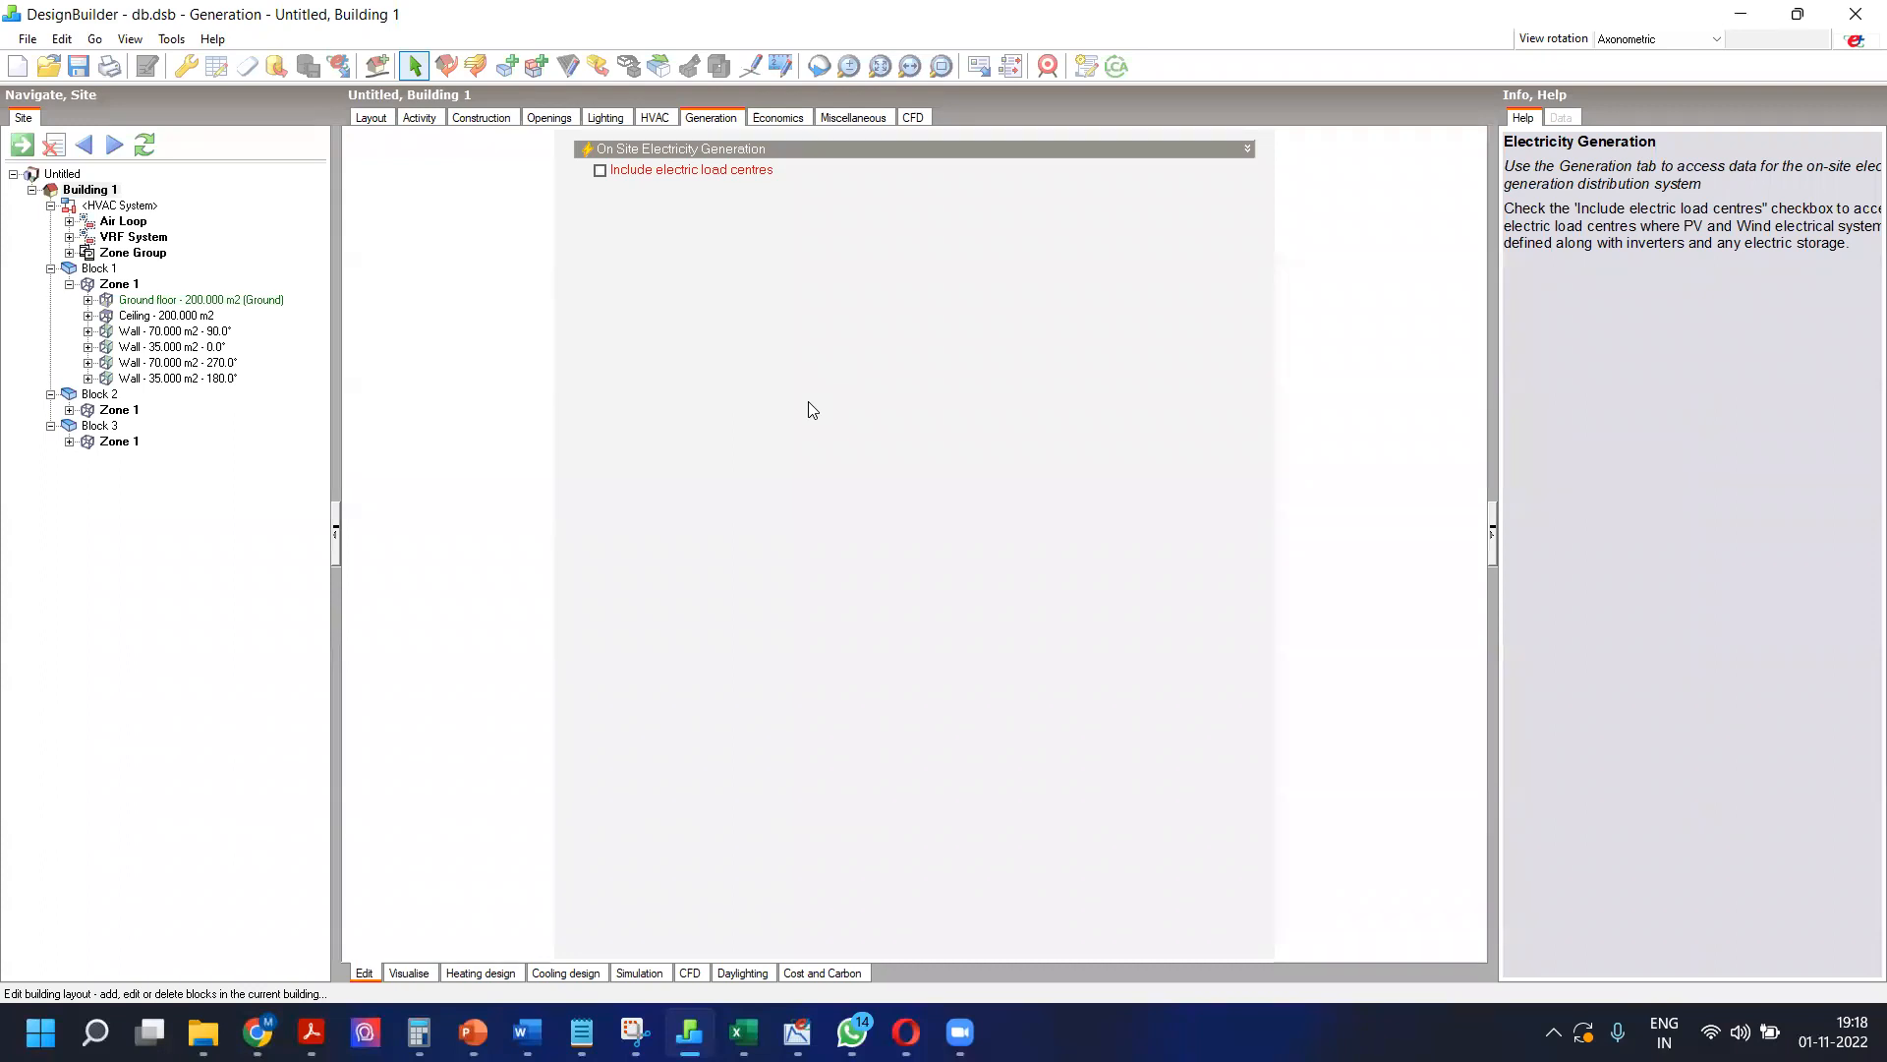
Step: Generate the ASHRAE 90.1-2010 baseline building from Building 1, keeping the default settings on the building use and fenestration pages
{"action": "left_click", "coordinate": [373, 120]}
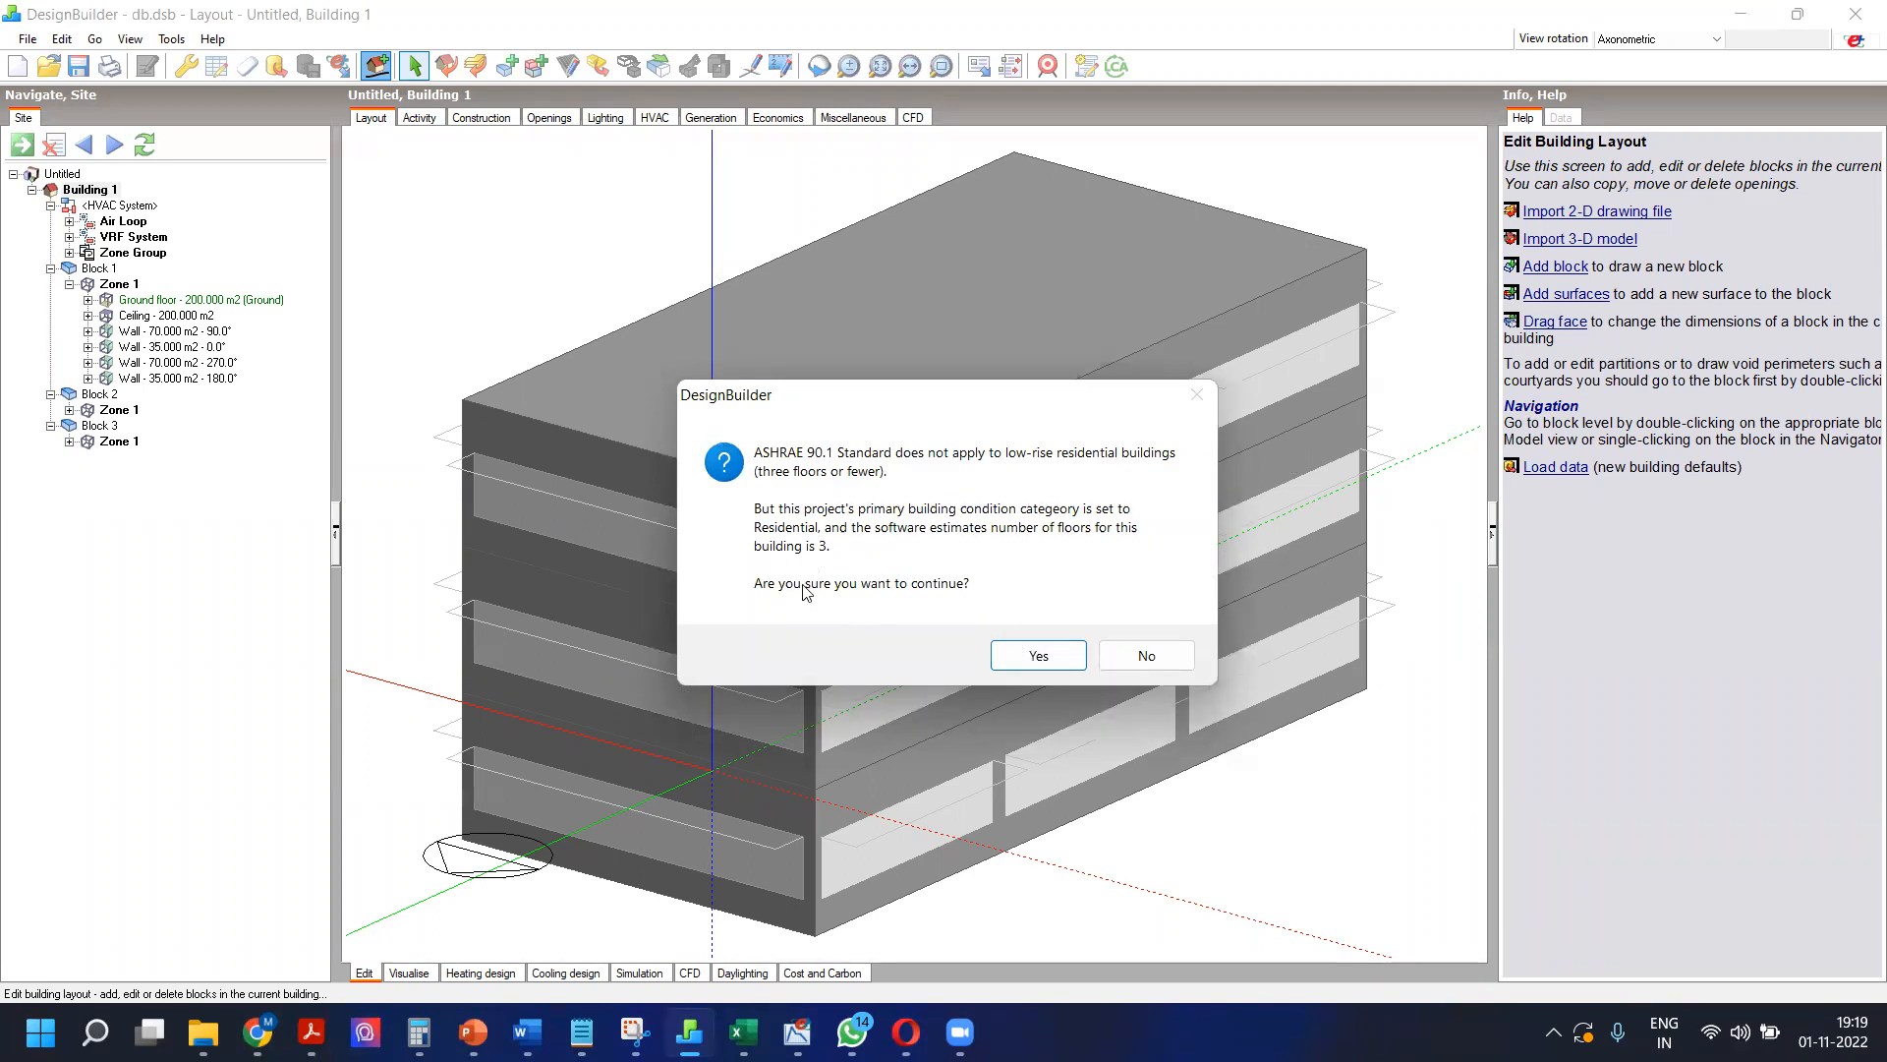
{"action": "left_click", "coordinate": [1051, 655]}
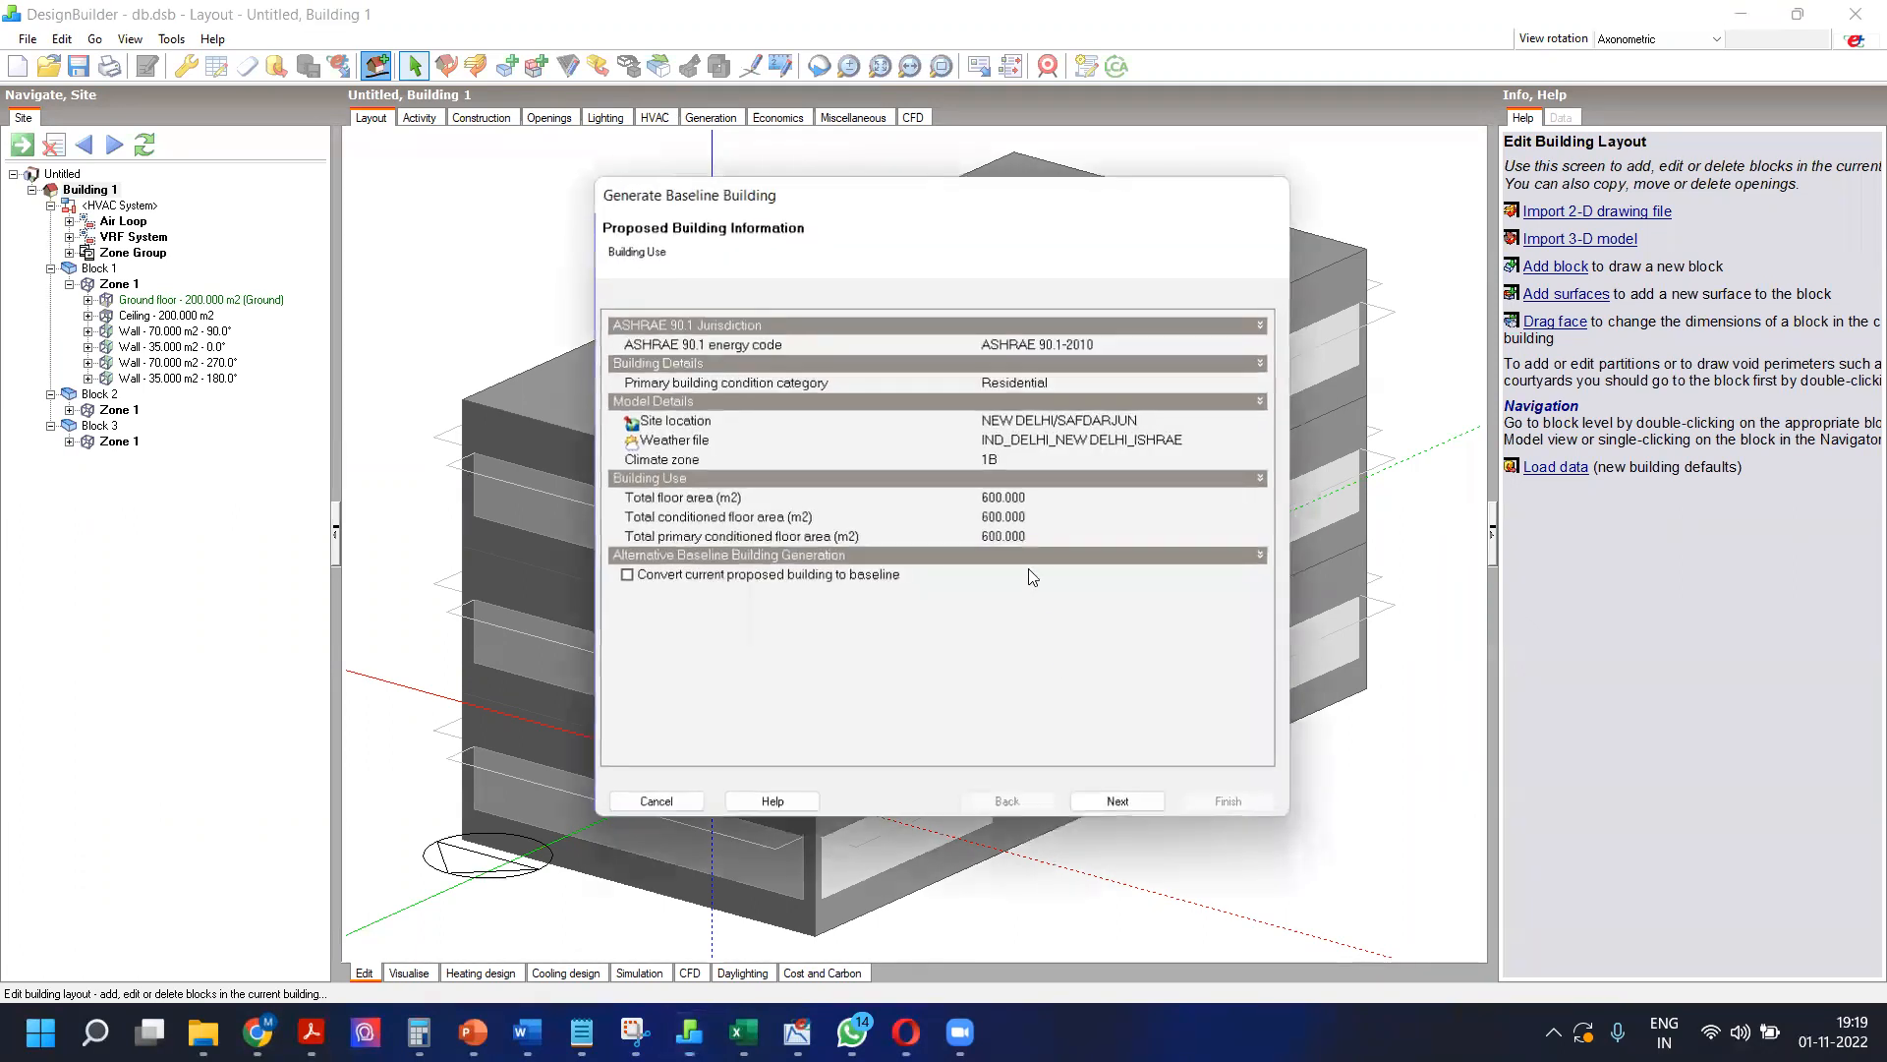
{"action": "left_click", "coordinate": [1132, 798]}
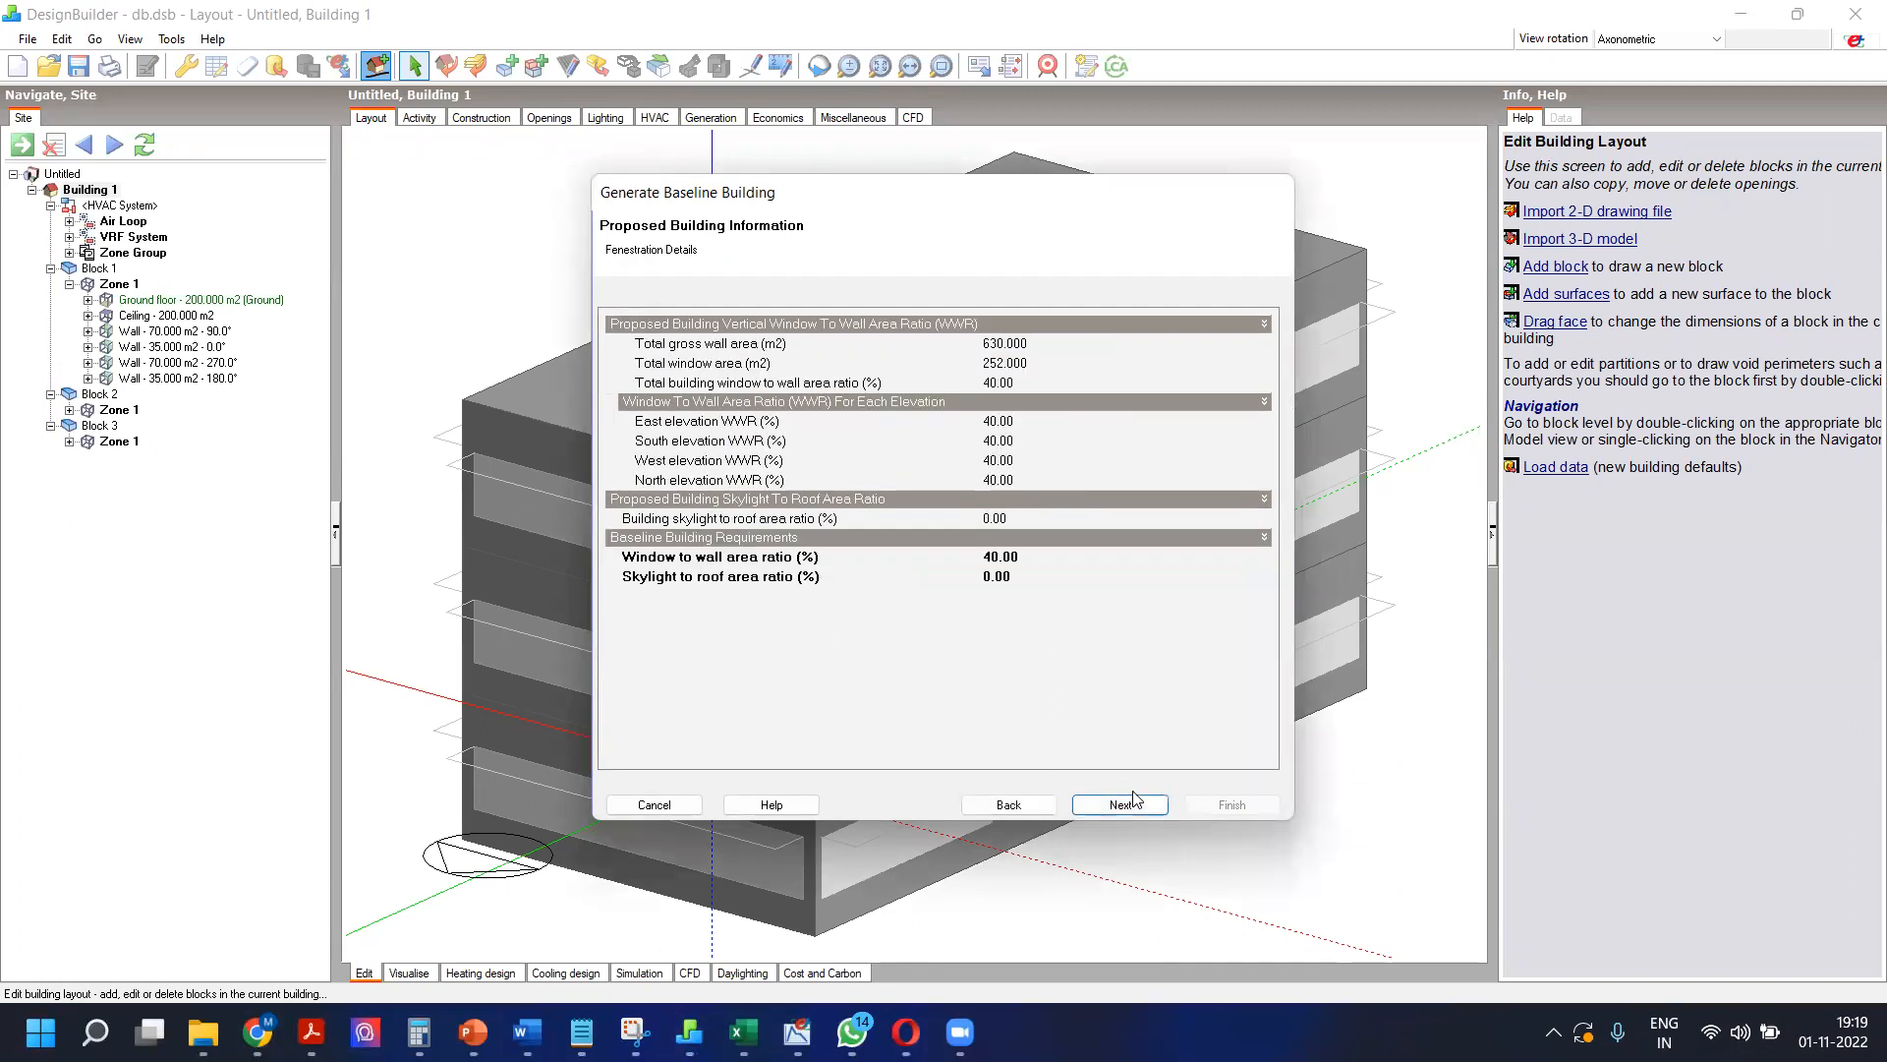
{"action": "left_click", "coordinate": [1132, 798]}
{"action": "left_click", "coordinate": [1210, 803]}
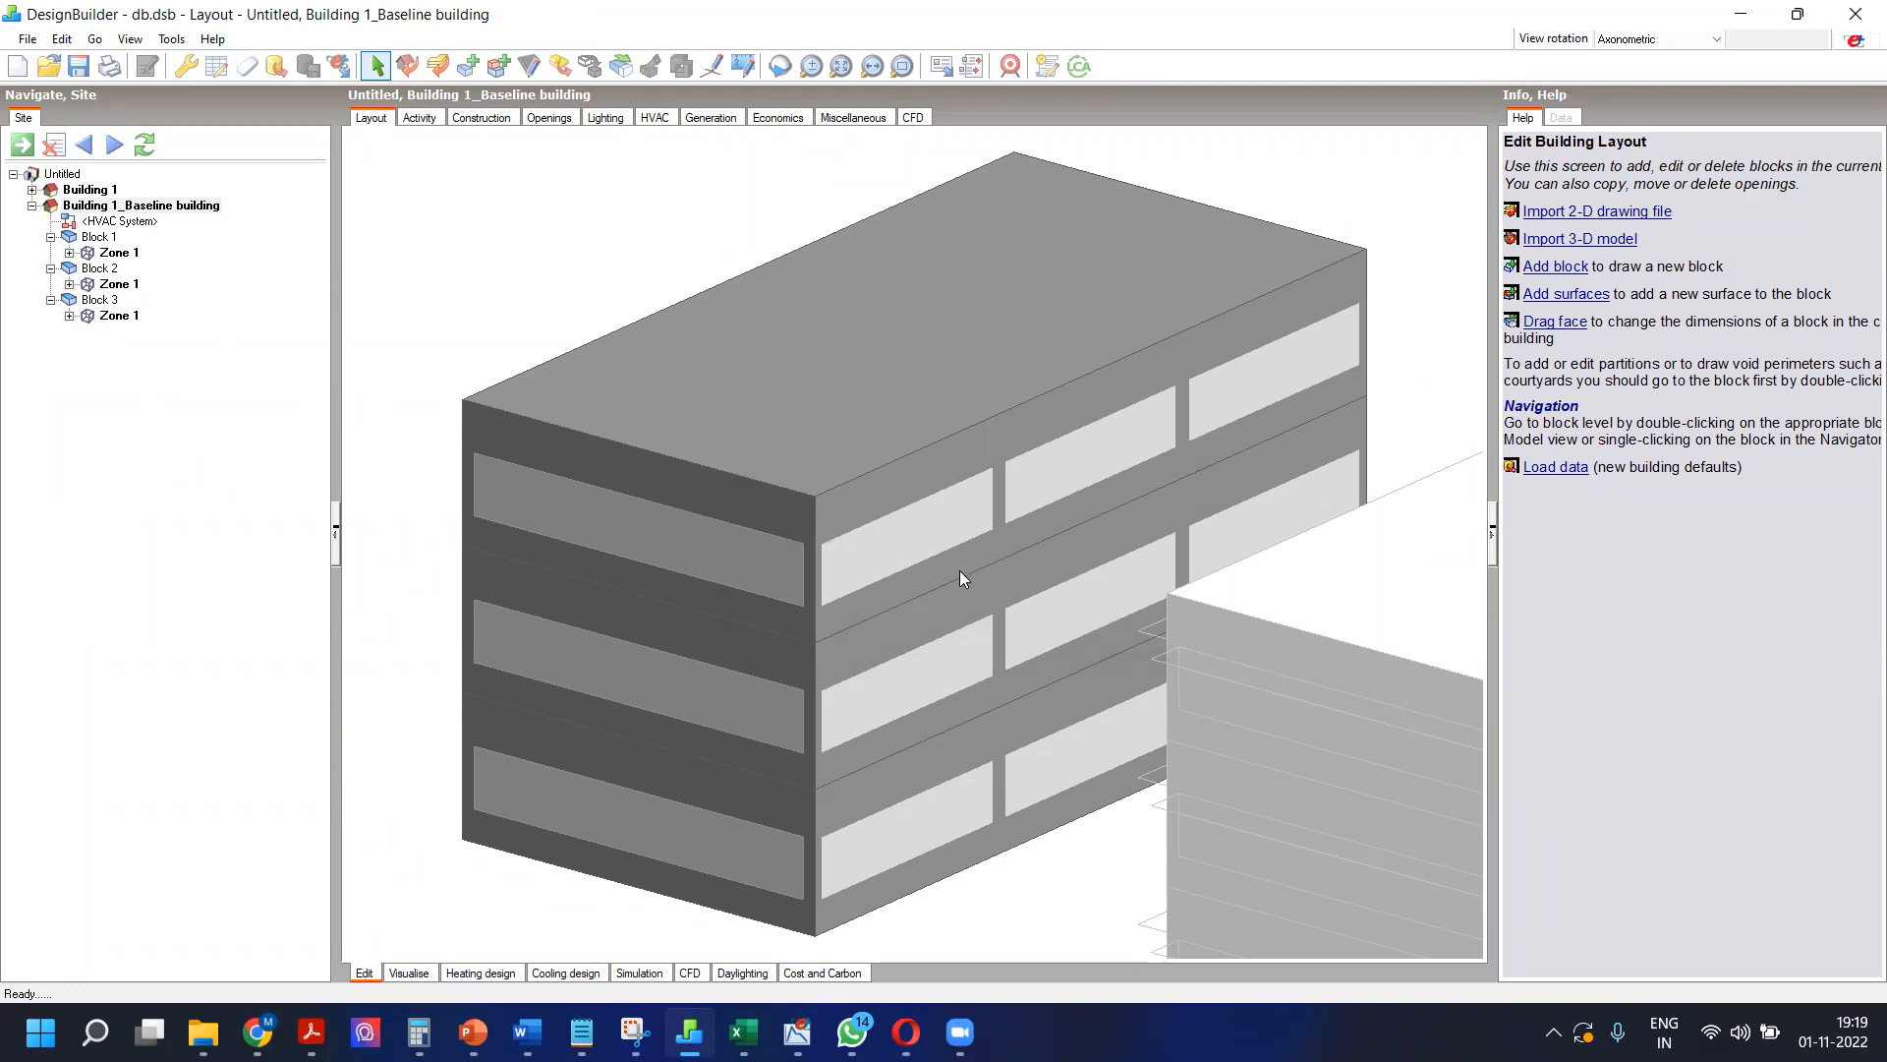
Step: Compare the layout and constructions of Building 1_Baseline building with those of the proposed Building 1
{"action": "middle_click_drag", "start_coordinate": [750, 552], "coordinate": [960, 325]}
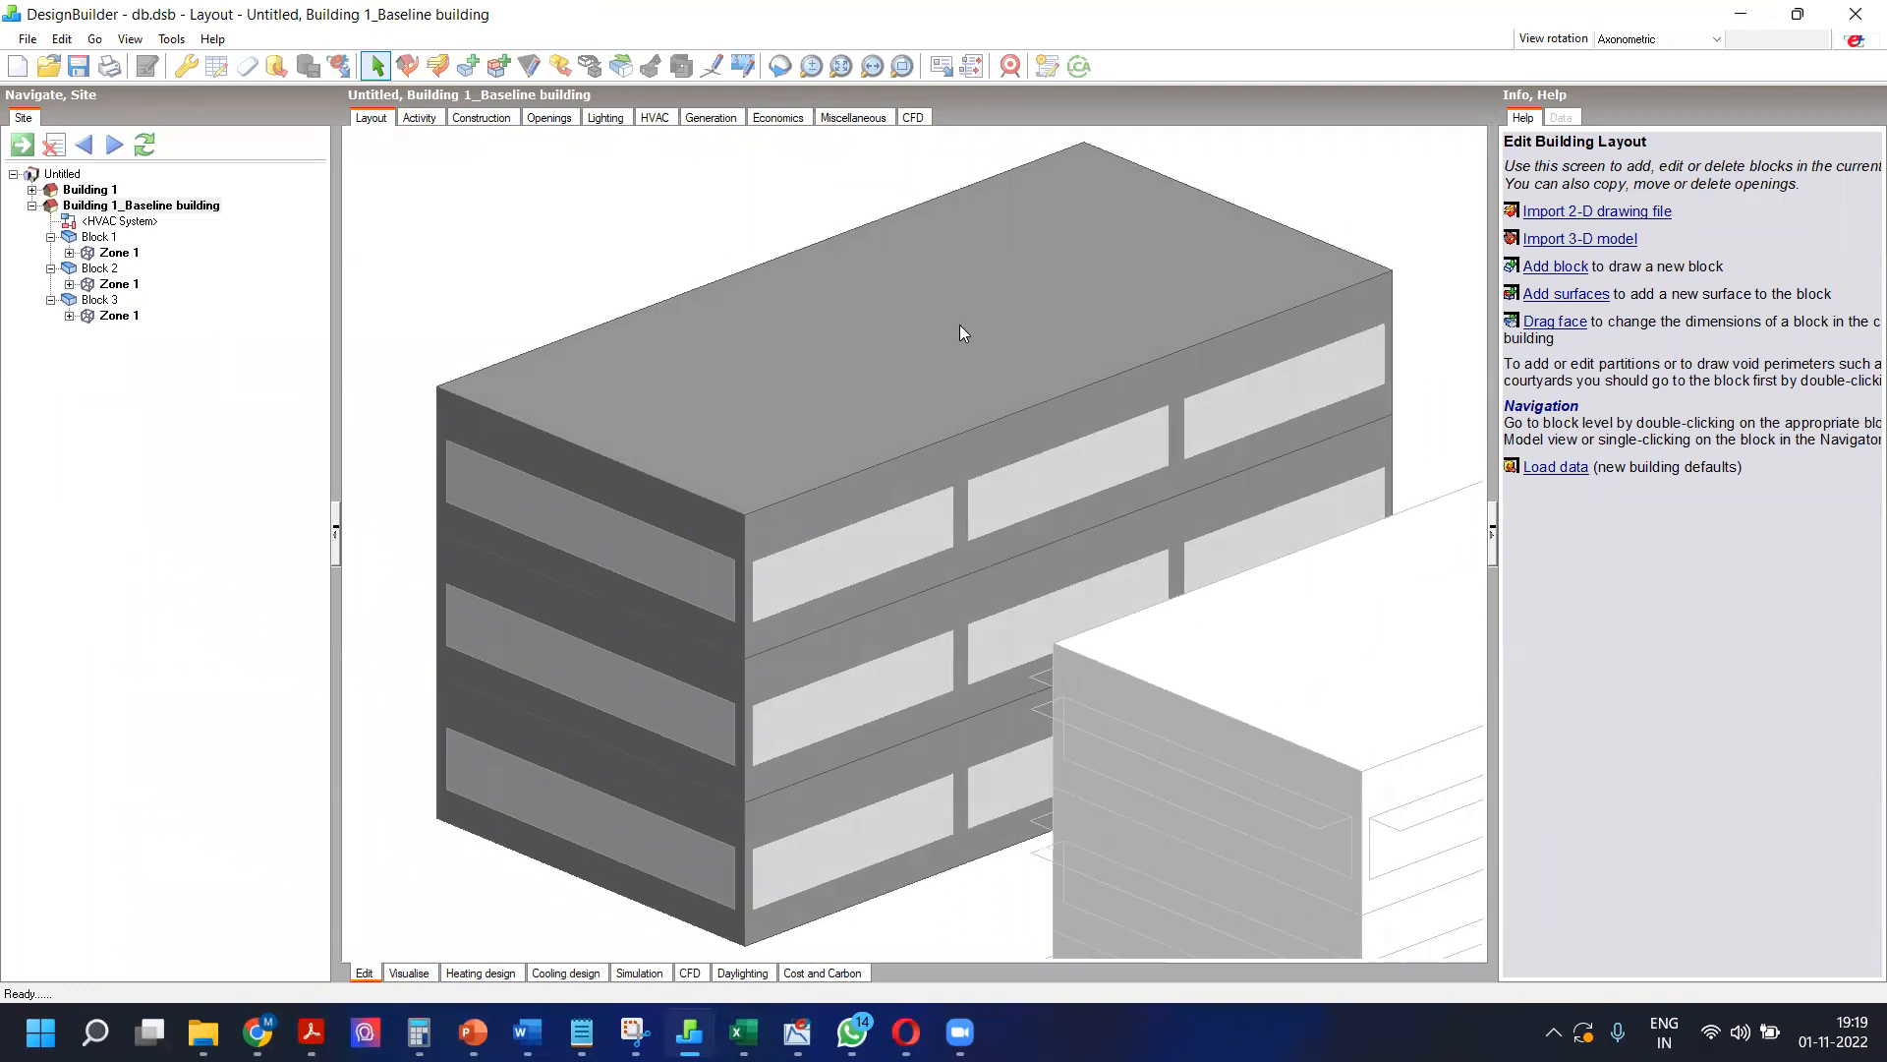
{"action": "left_click", "coordinate": [487, 118]}
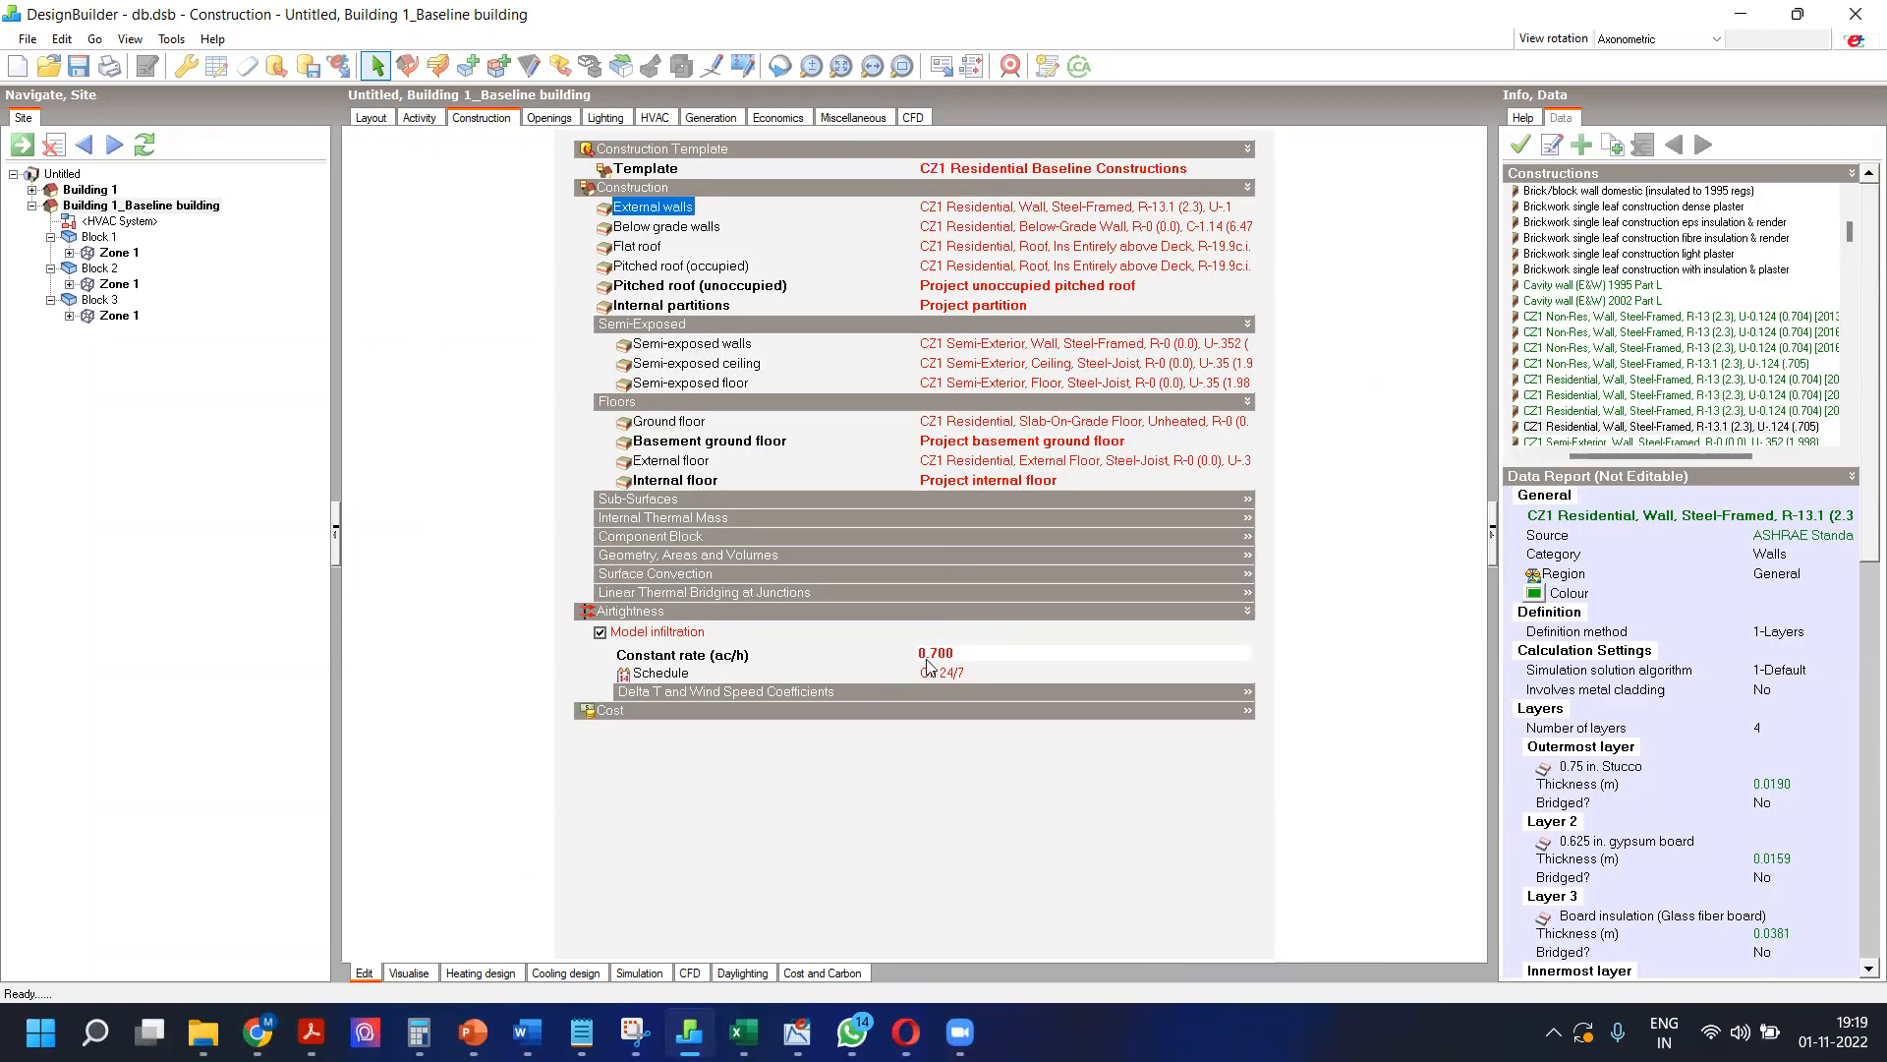
{"action": "left_click", "coordinate": [102, 191]}
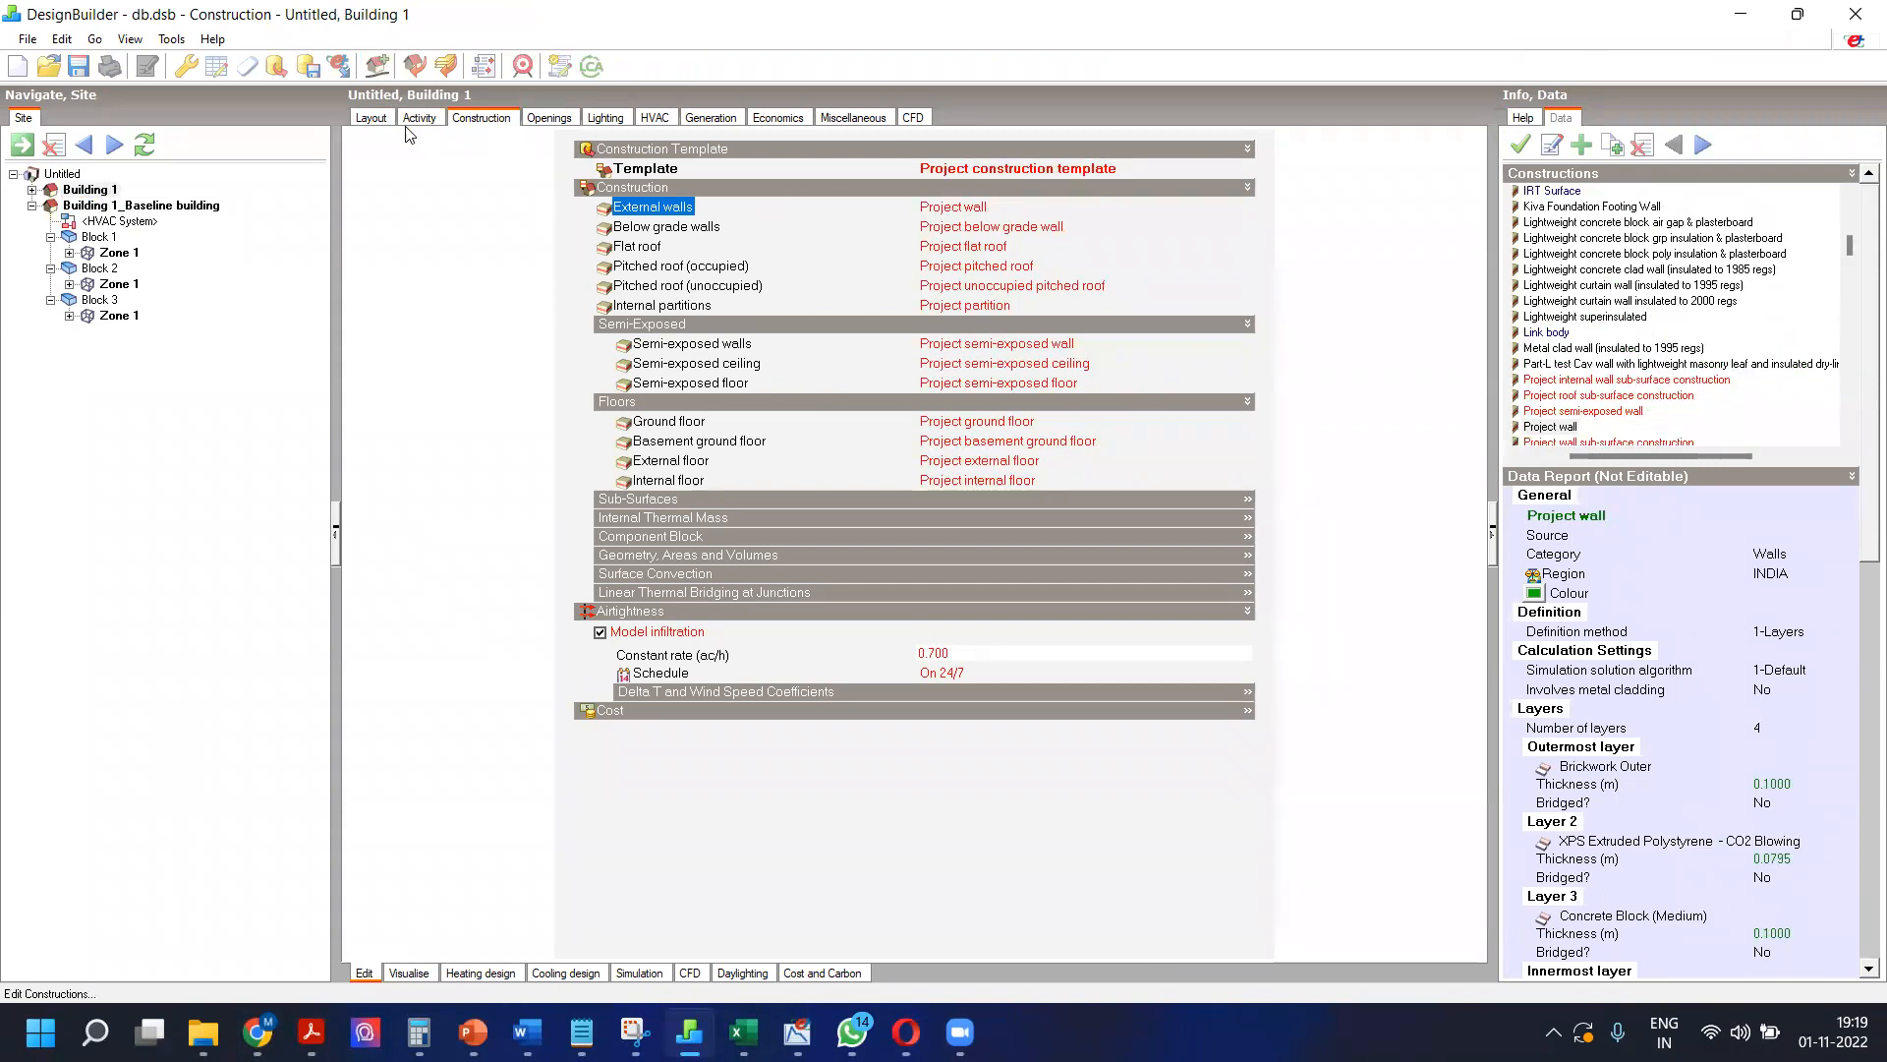
{"action": "left_click", "coordinate": [372, 119]}
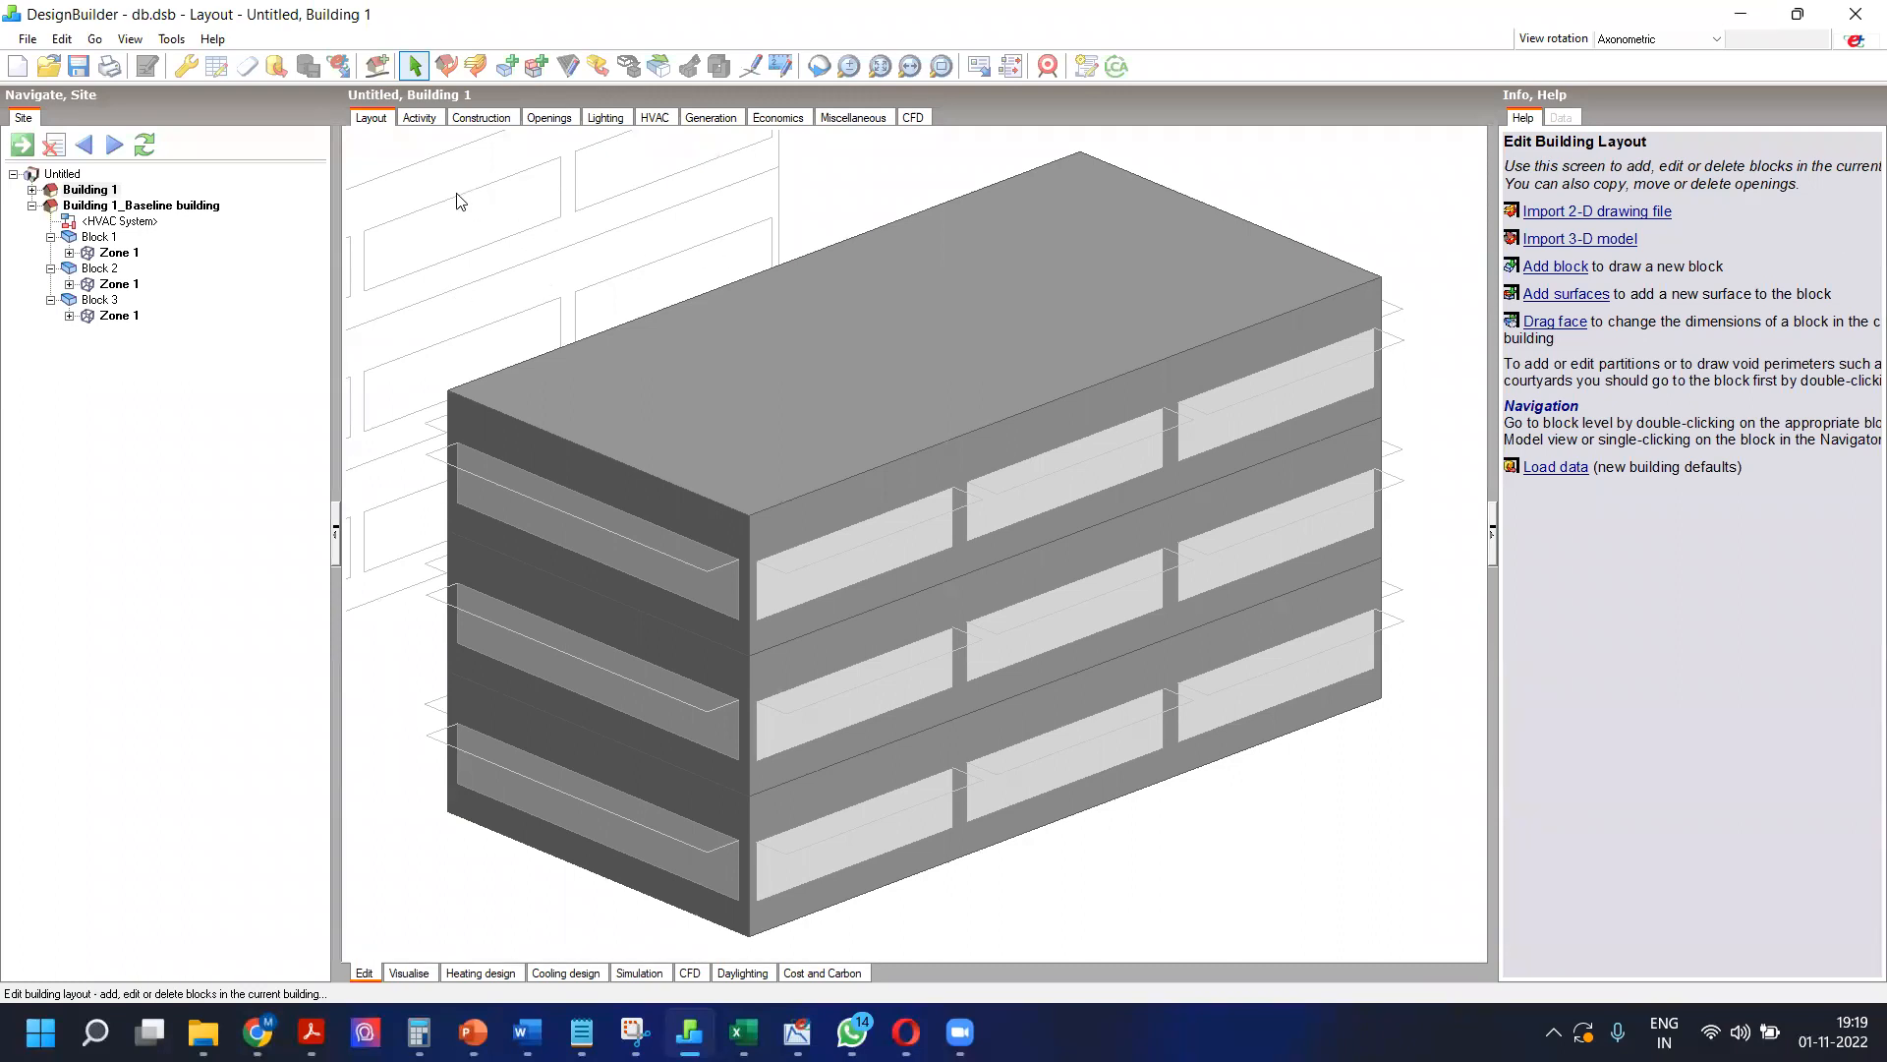
{"action": "left_click", "coordinate": [490, 119]}
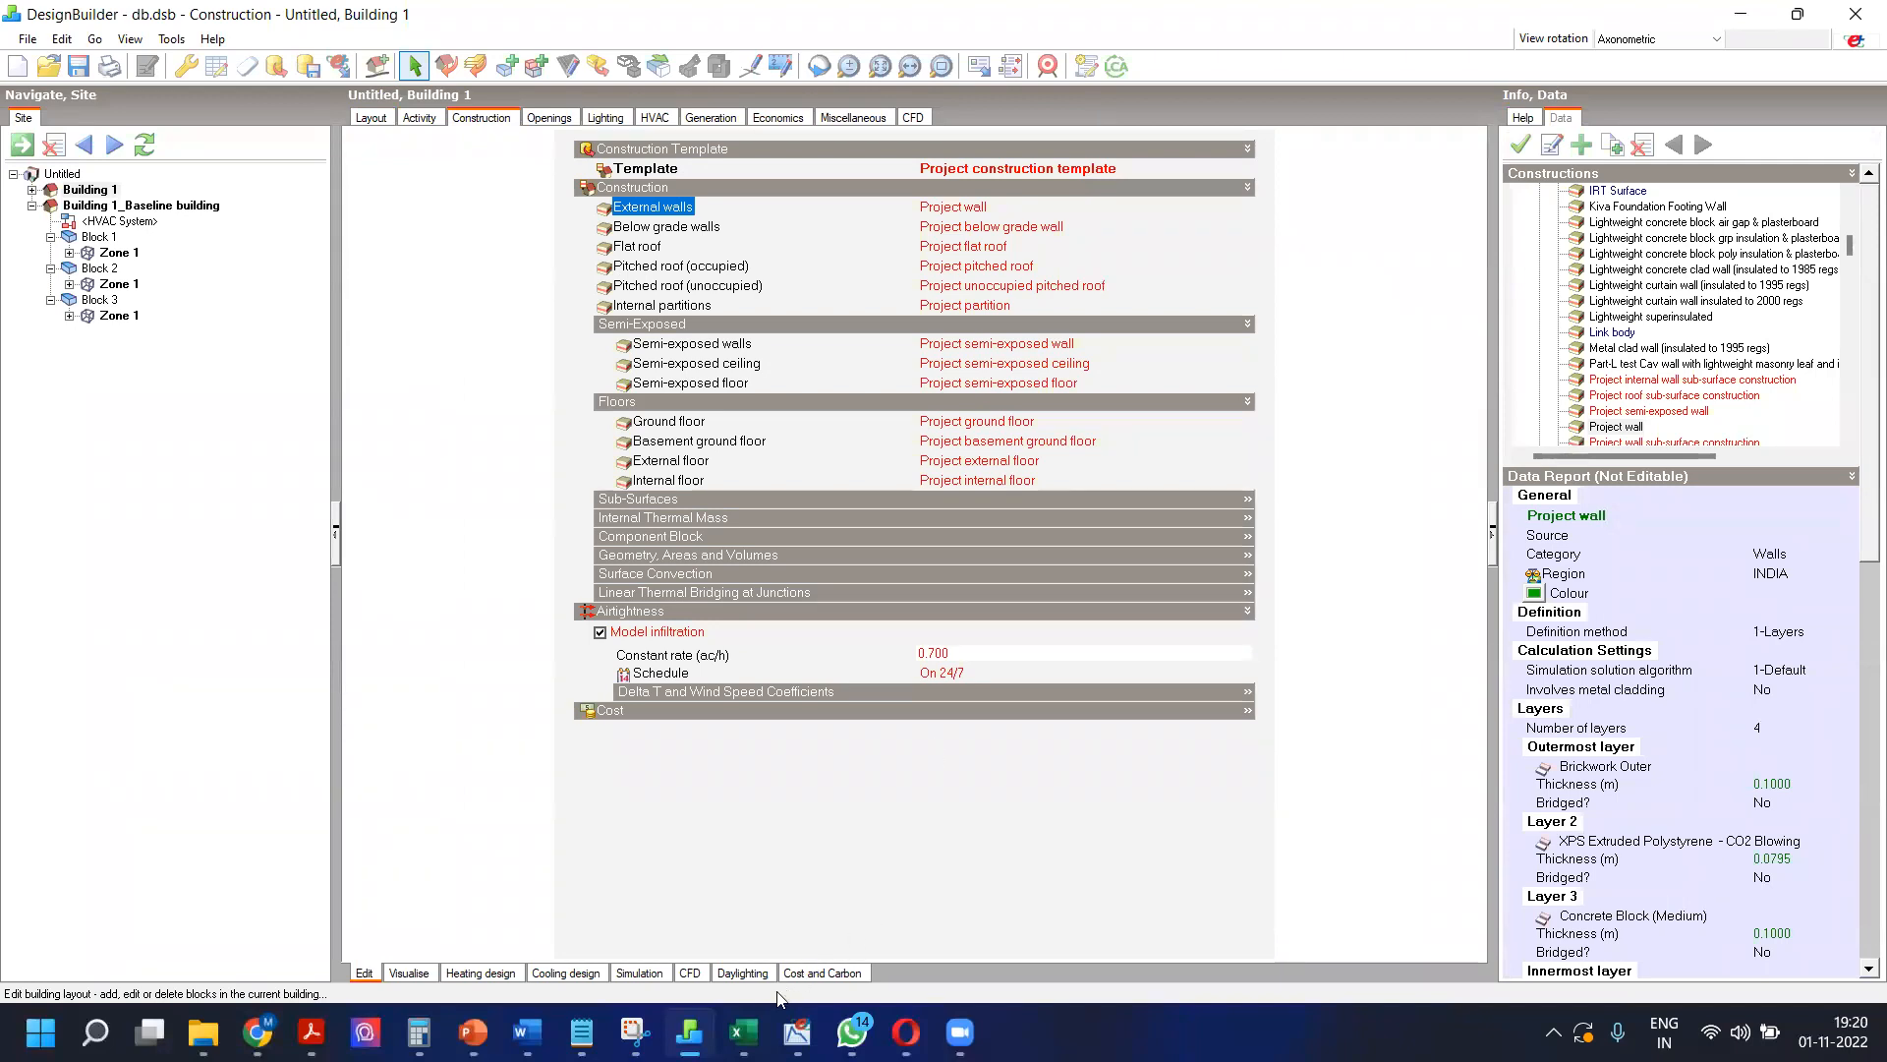
Step: Switch to the DesignBuilder_webinar_011122 presentation in PowerPoint and show its final slide, number 29, as a full-screen slide show
{"action": "left_click", "coordinate": [473, 1032]}
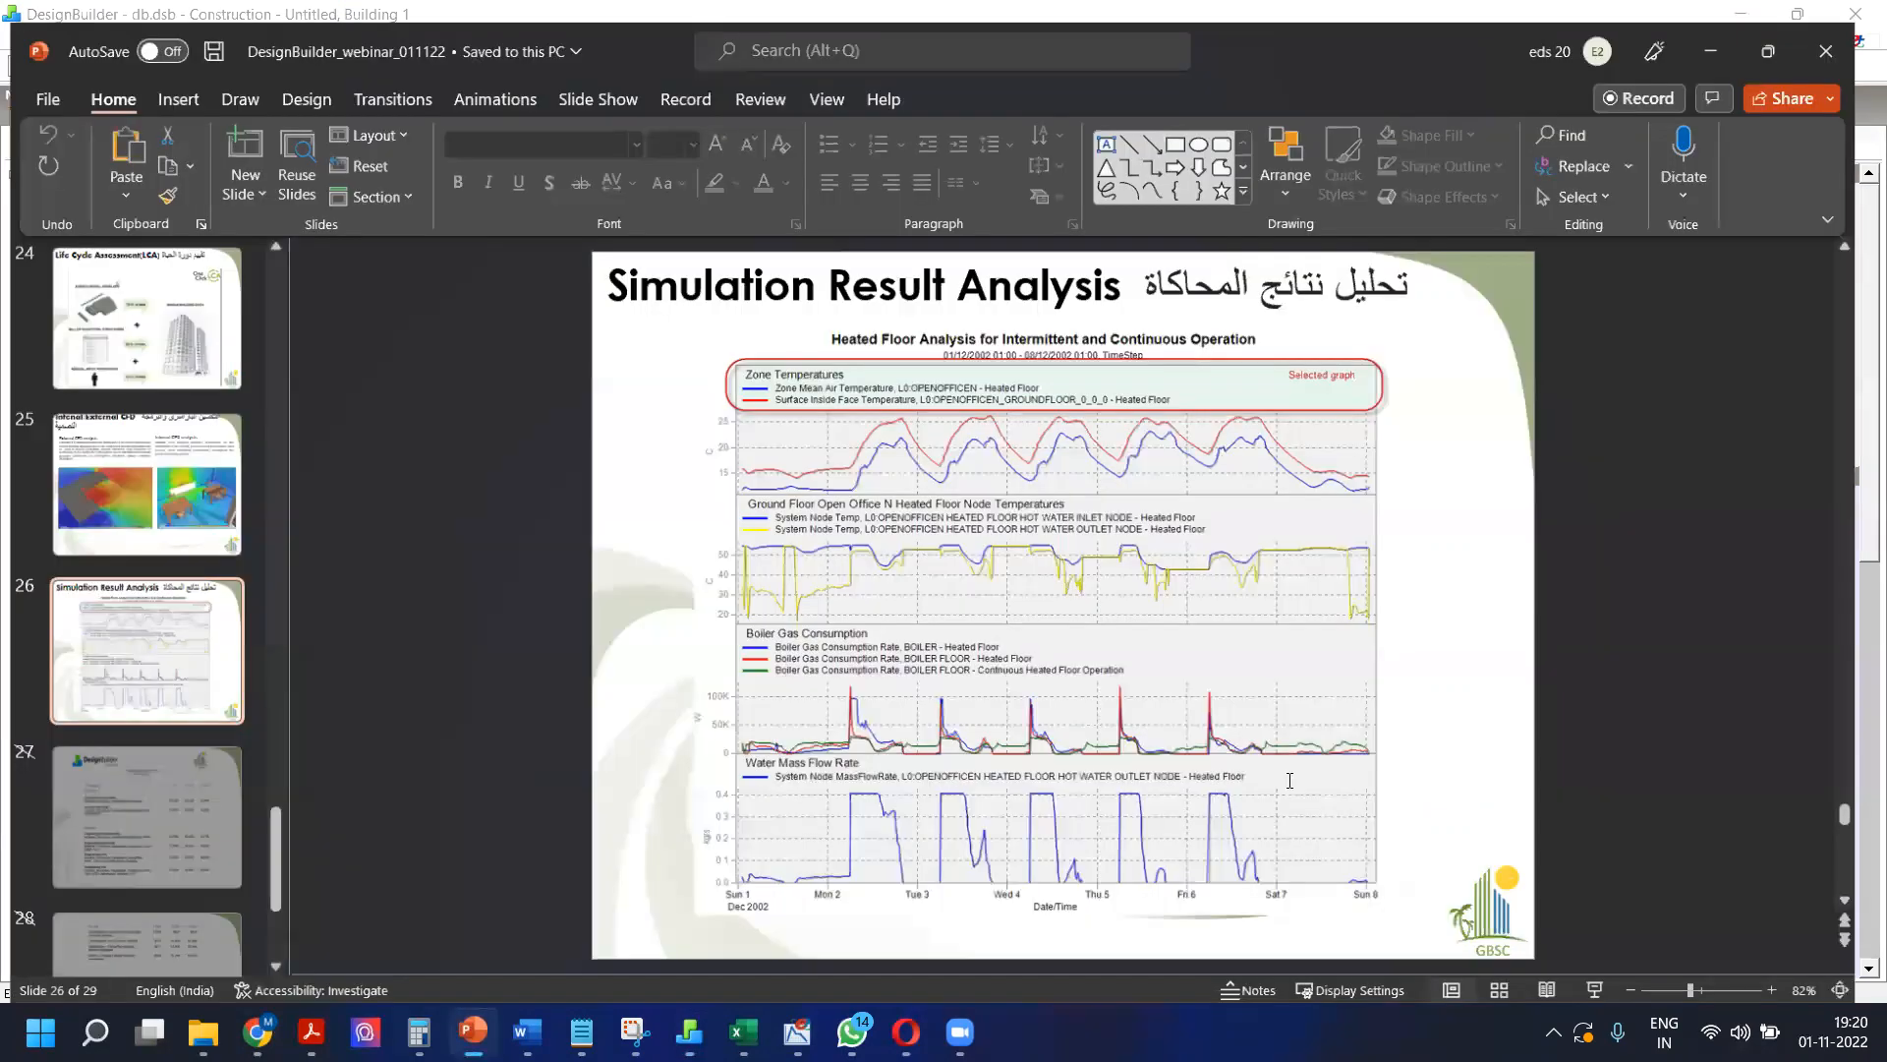
{"action": "key", "text": "End"}
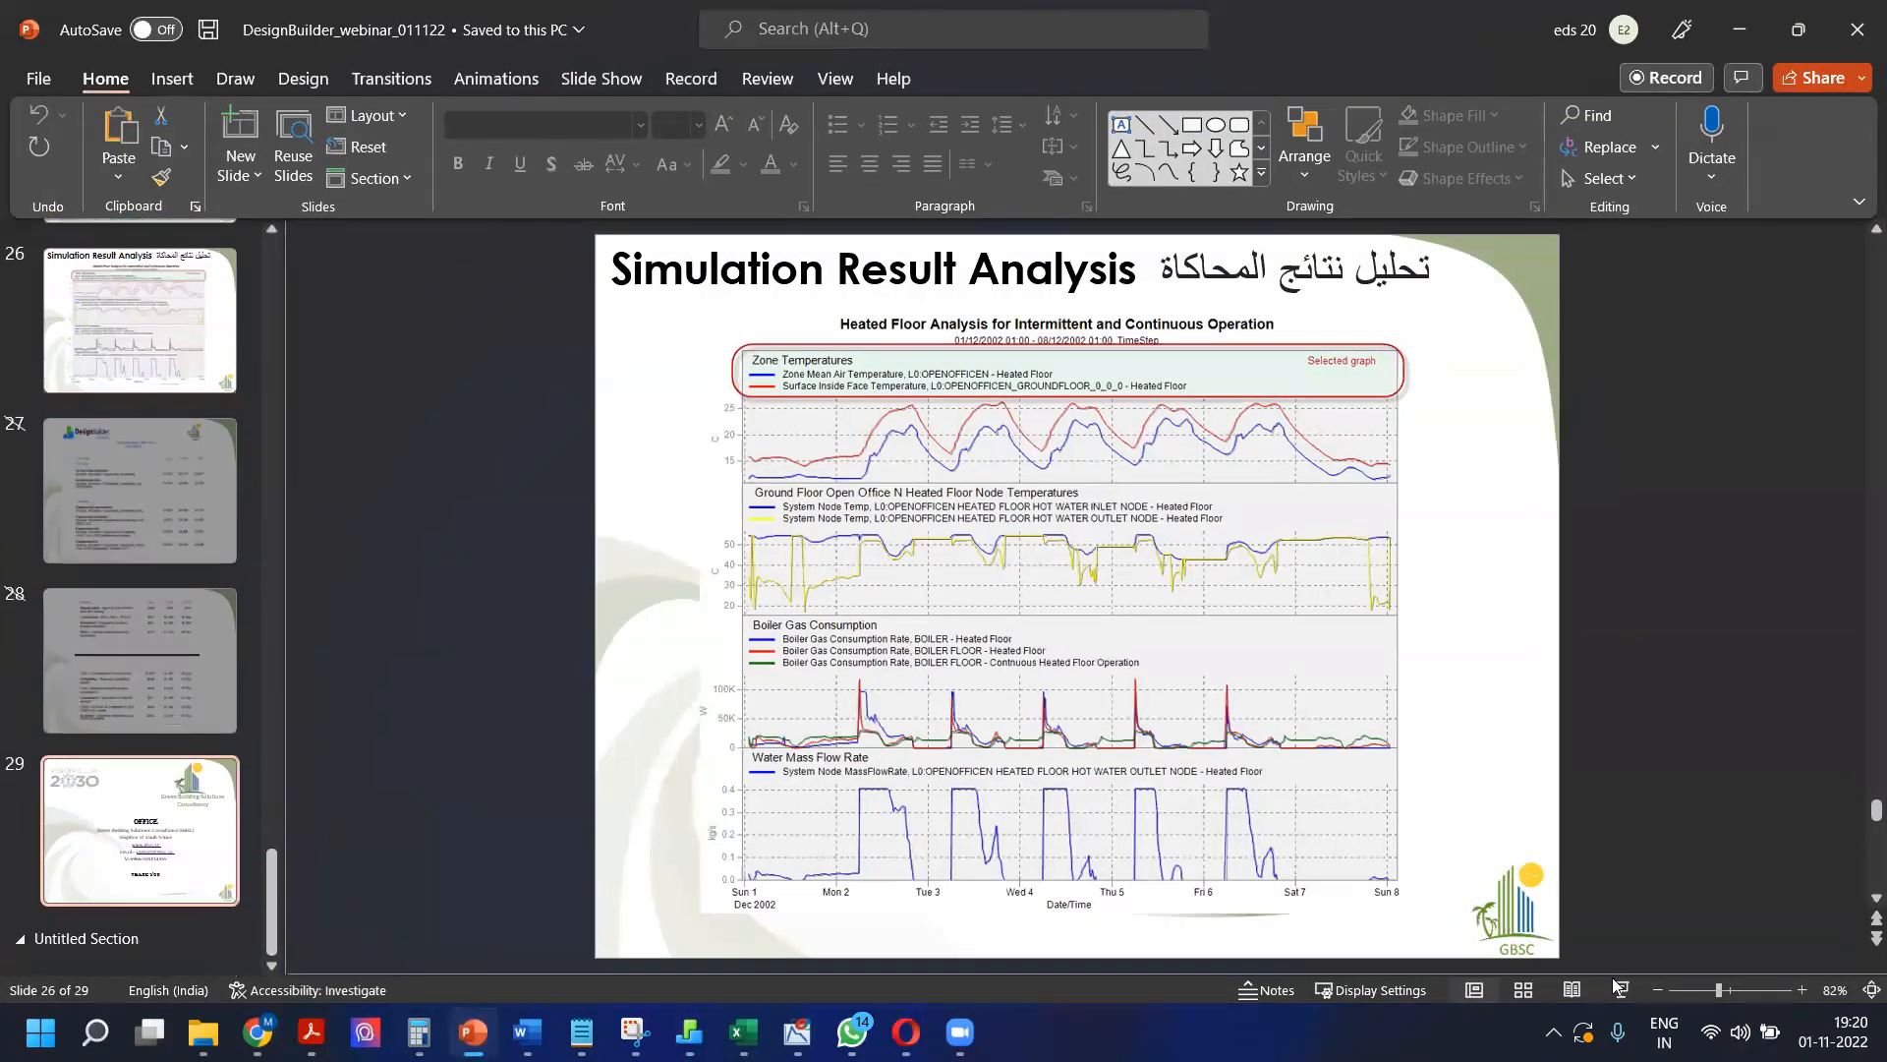
{"action": "left_click", "coordinate": [1620, 989]}
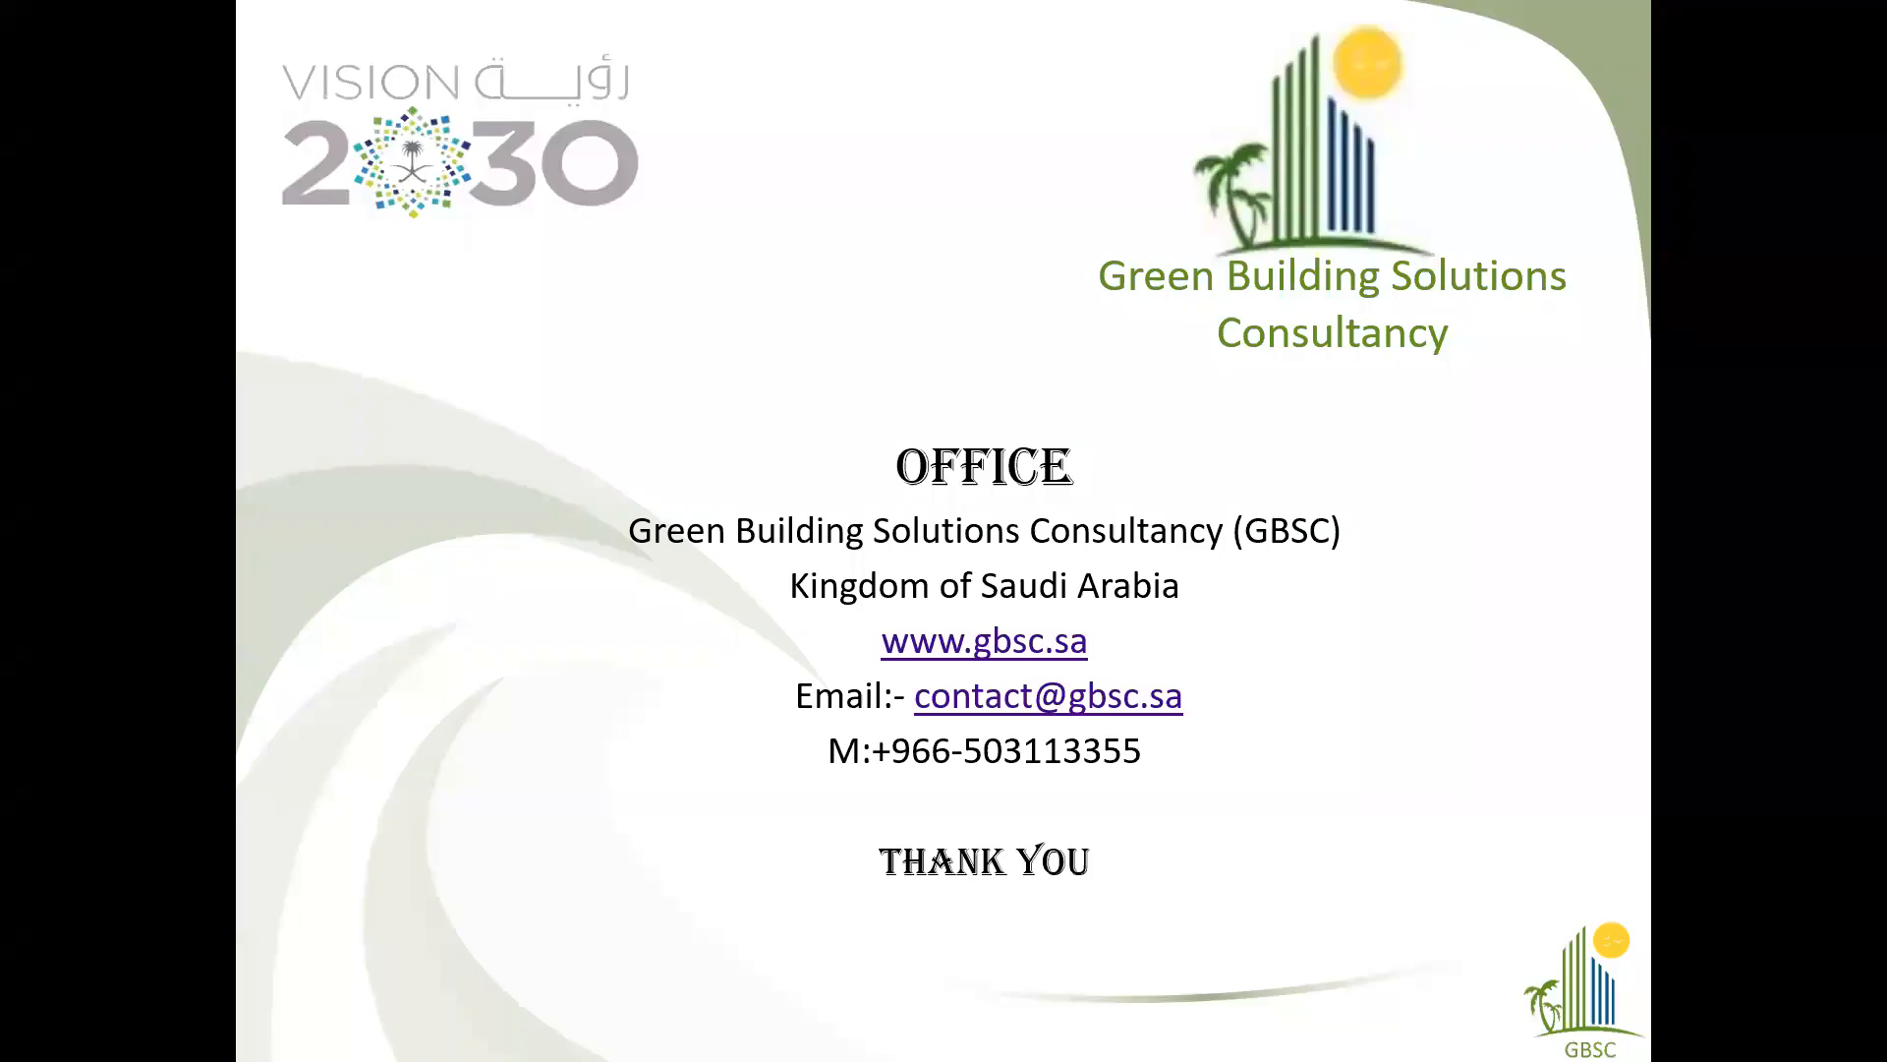